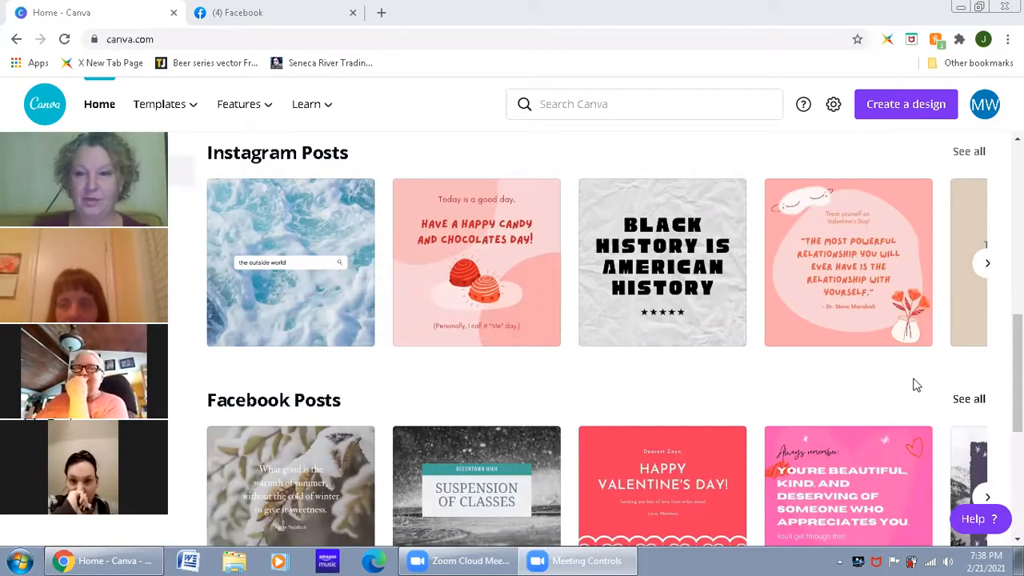
# Step: Open the full collection of Facebook Posts templates and browse the available designs
pyautogui.click(969, 400)
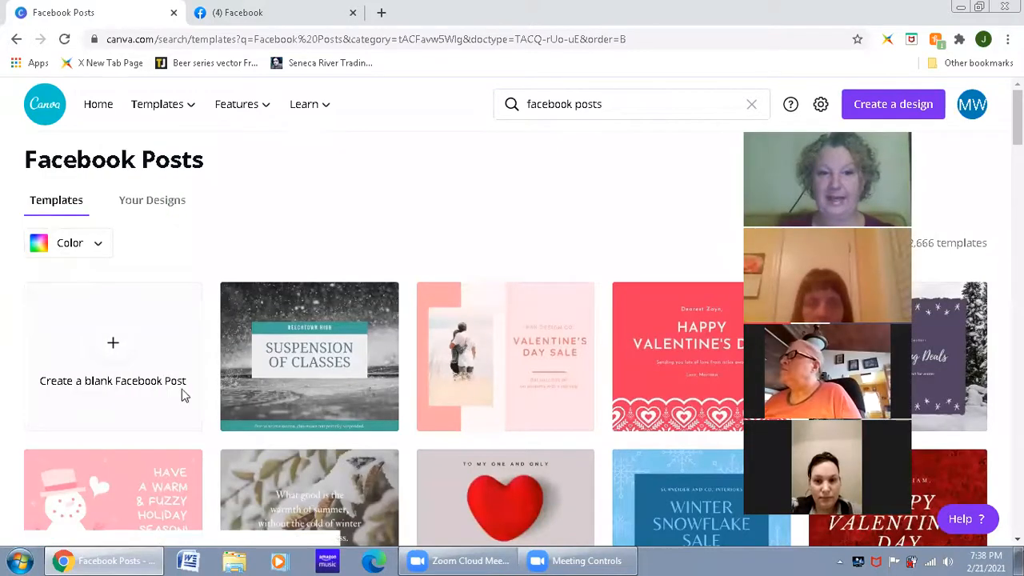
pyautogui.scroll(-3, 520, 411)
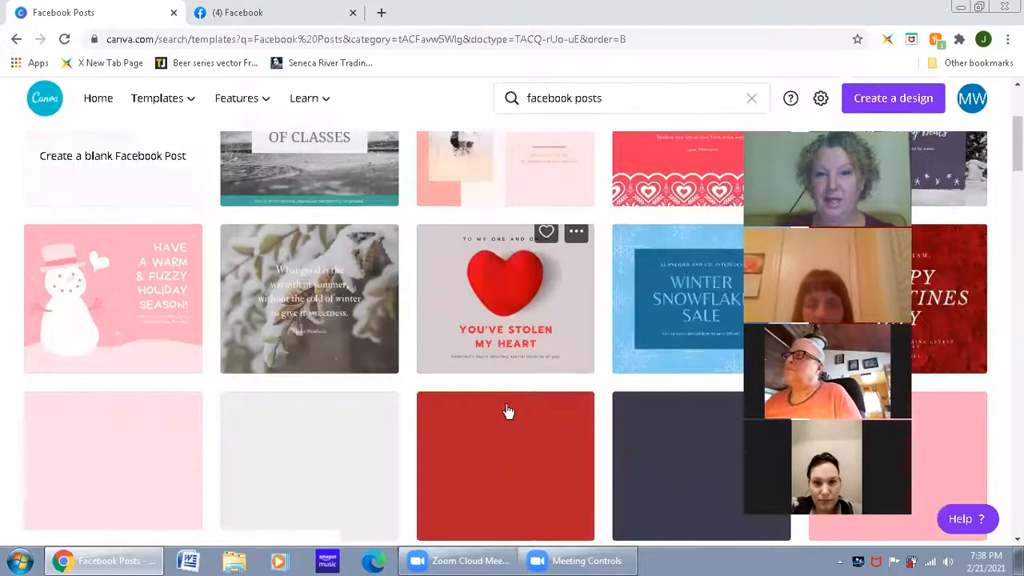
pyautogui.scroll(-3, 508, 411)
pyautogui.scroll(-3, 507, 440)
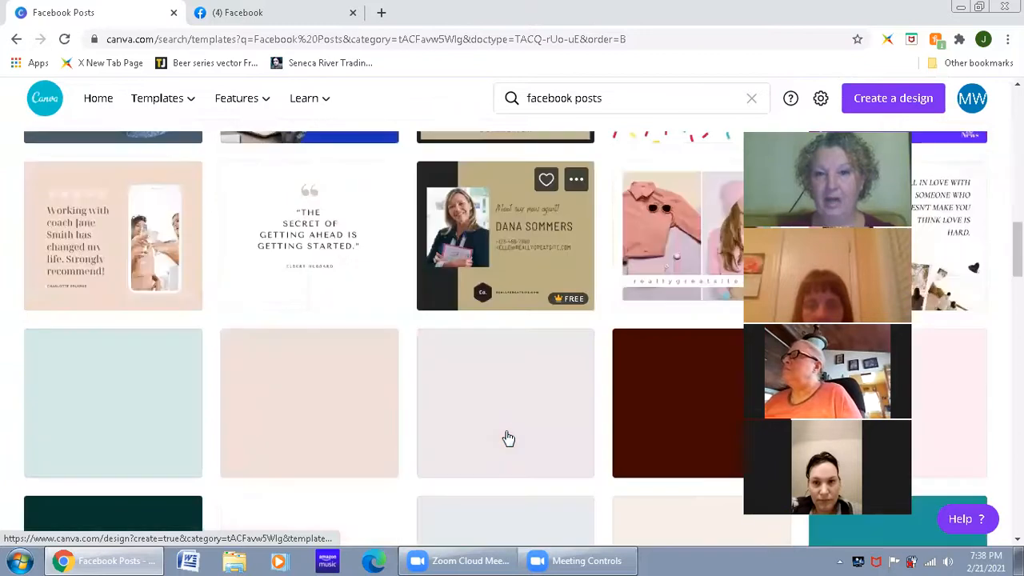
pyautogui.scroll(-5, 507, 437)
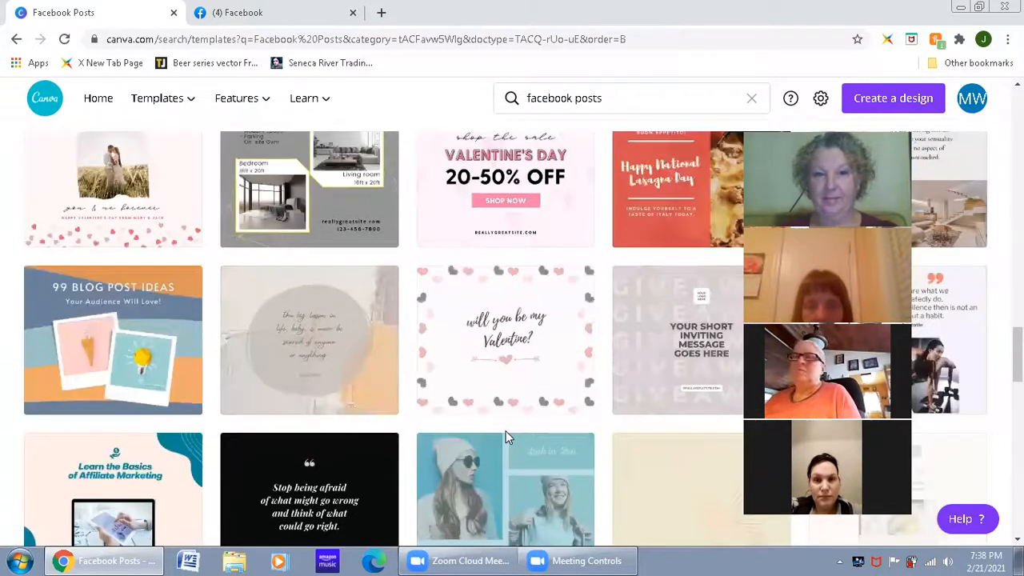
pyautogui.scroll(4, 505, 436)
pyautogui.scroll(5, 505, 436)
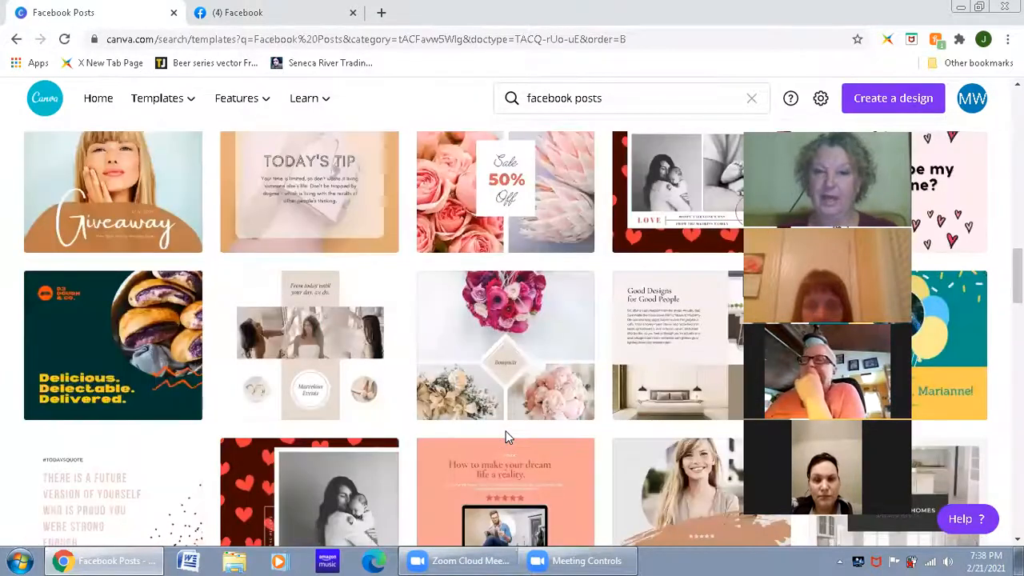
pyautogui.scroll(5, 506, 437)
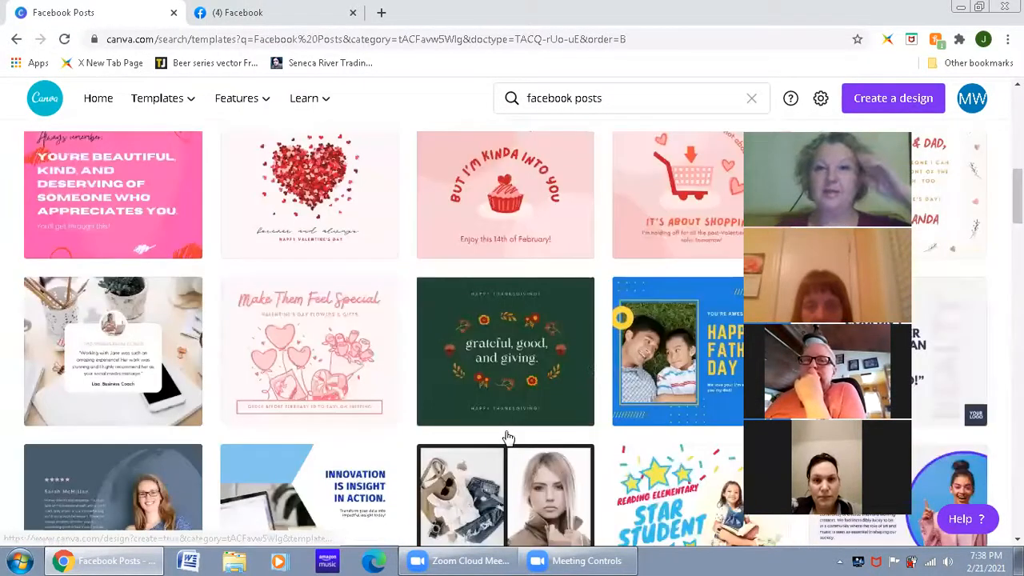
pyautogui.scroll(2, 506, 437)
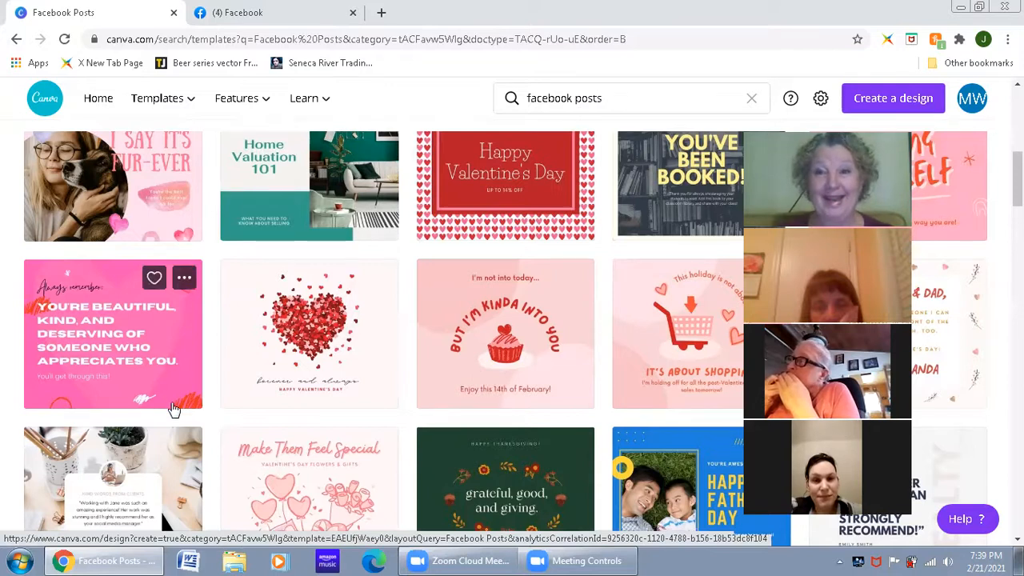
# Step: Create a blank Facebook Post from the template collection
pyautogui.scroll(3, 228, 380)
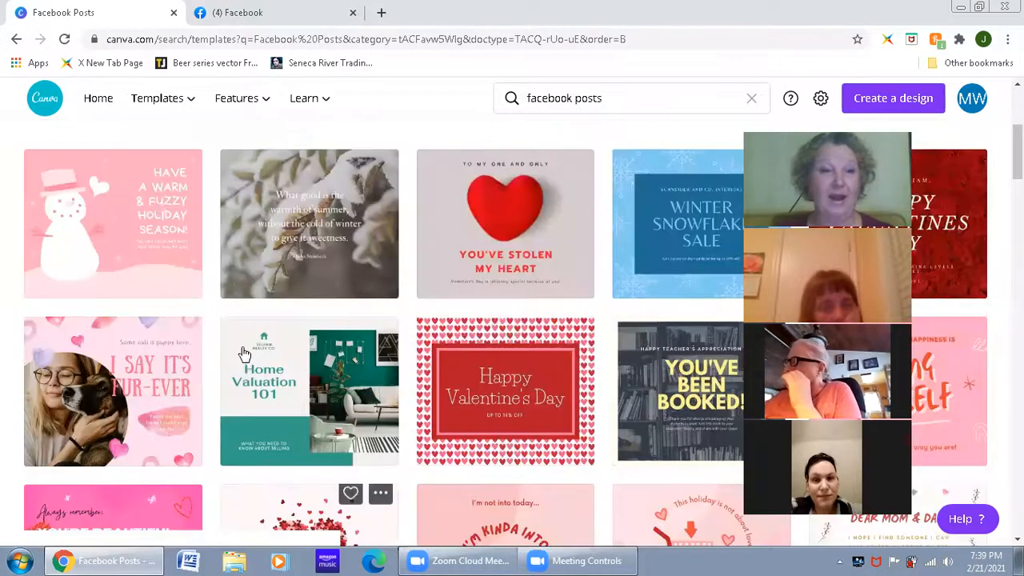
pyautogui.scroll(4, 116, 350)
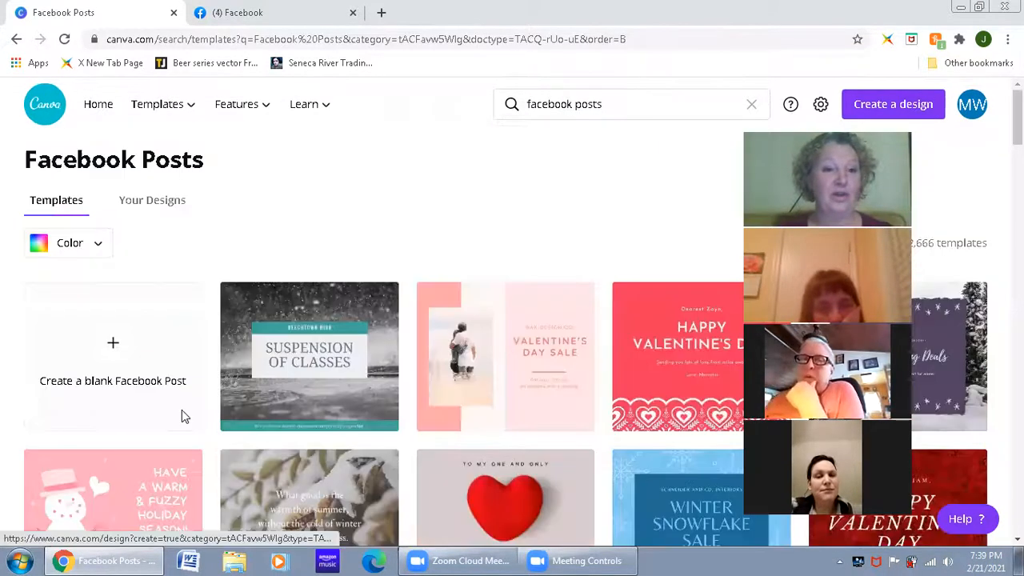
pyautogui.click(181, 415)
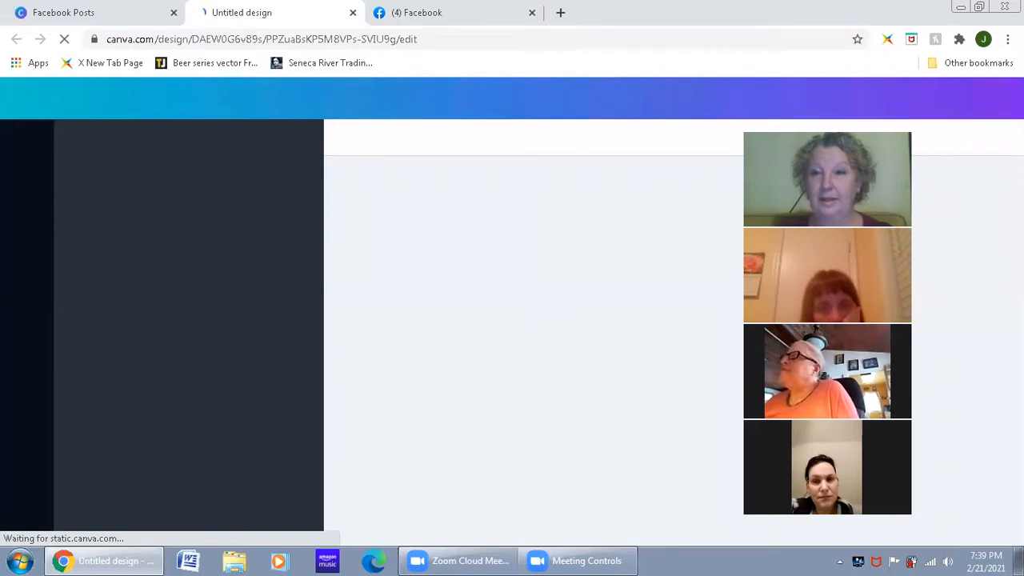
pyautogui.moveTo(827, 125); pyautogui.dragTo(935, 65)
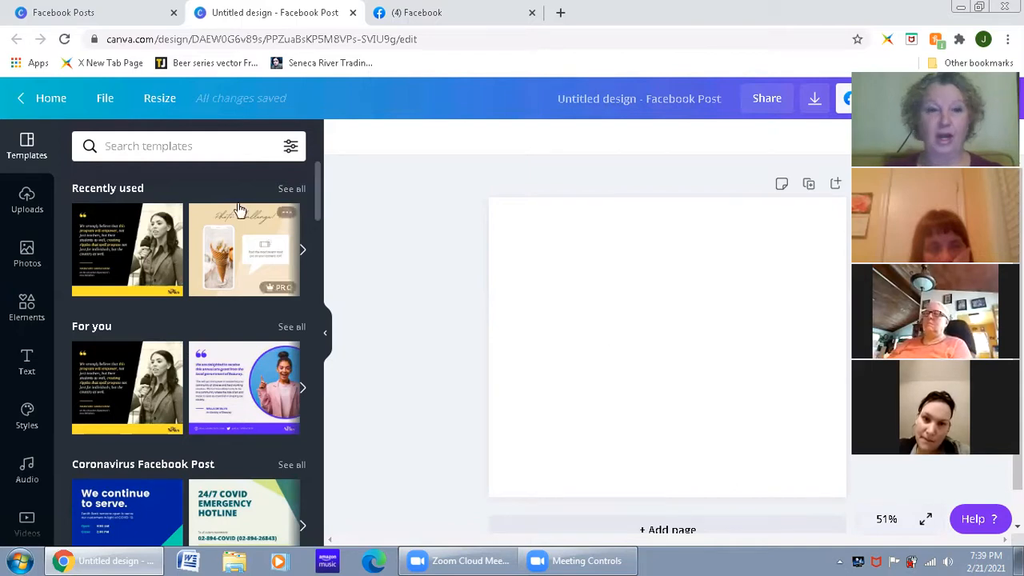
# Step: Search the templates for "face care" and browse the resulting designs
pyautogui.click(162, 148)
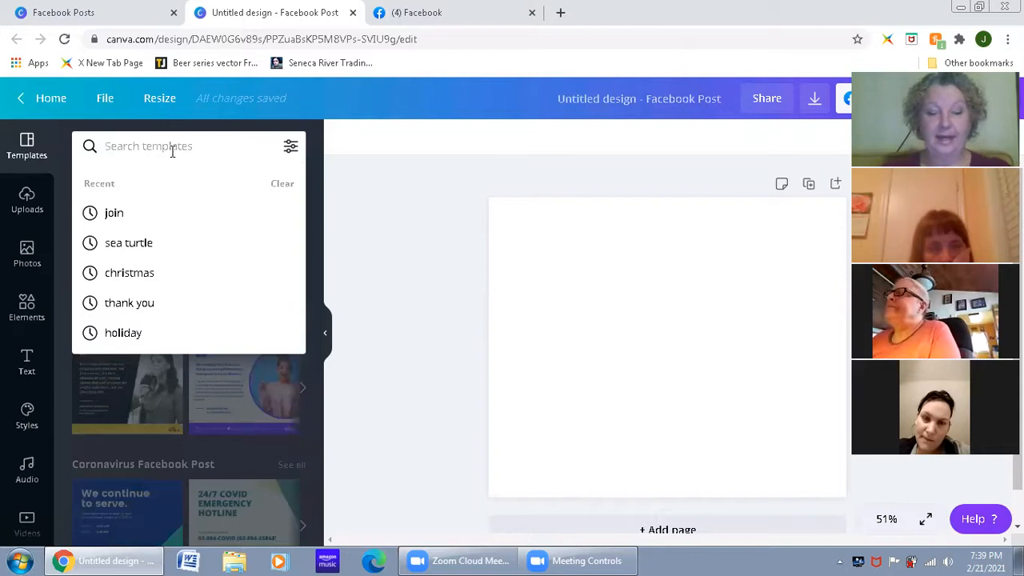
pyautogui.write('face')
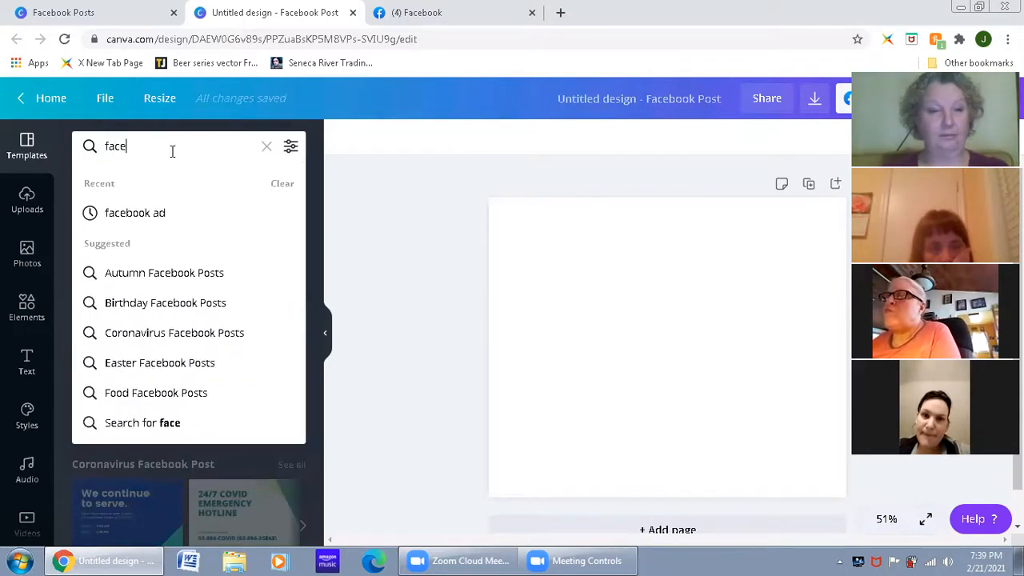
pyautogui.write(' care')
pyautogui.press('Return')
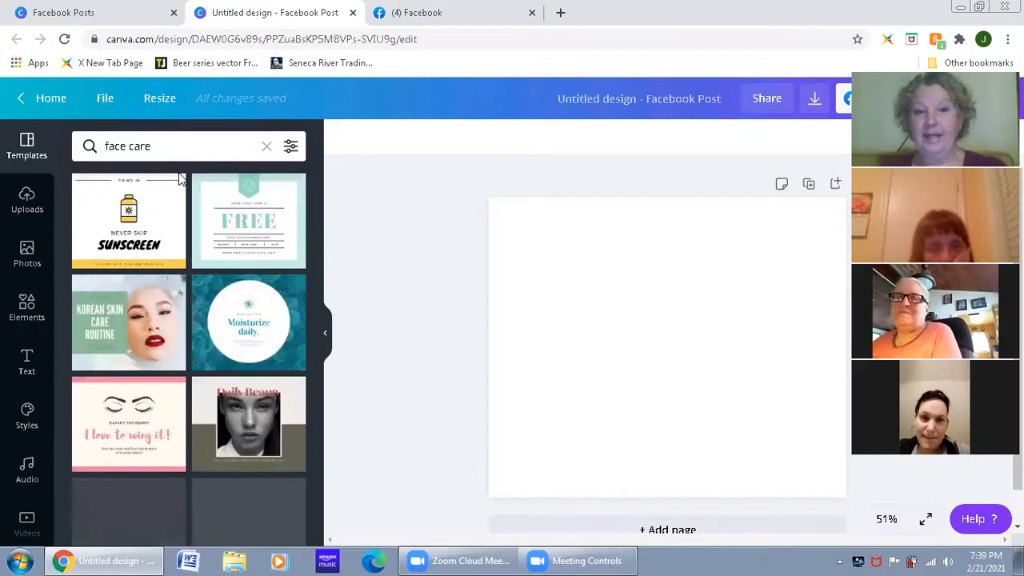
pyautogui.scroll(-1, 232, 352)
pyautogui.scroll(-4, 232, 352)
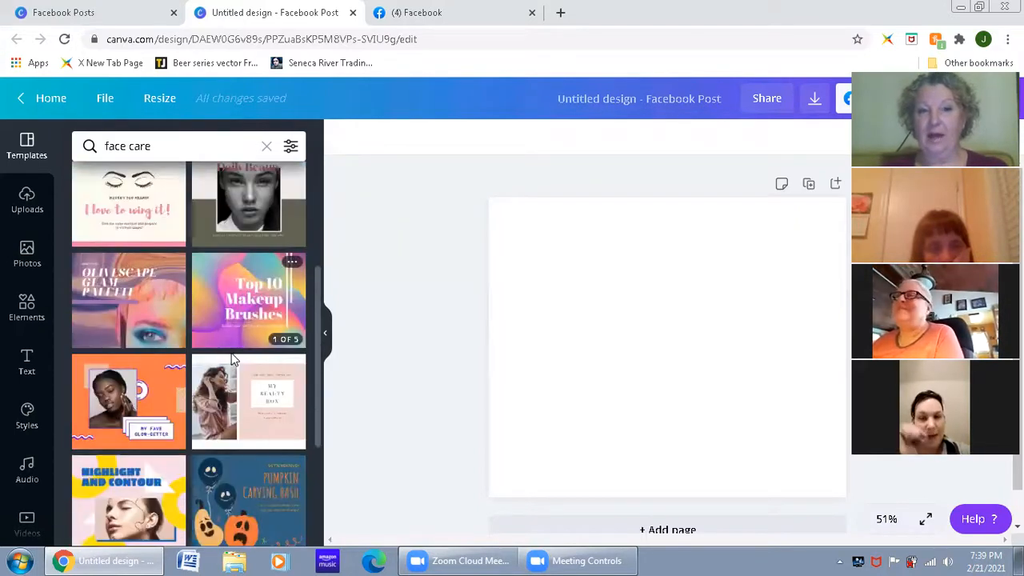
pyautogui.scroll(-2, 236, 379)
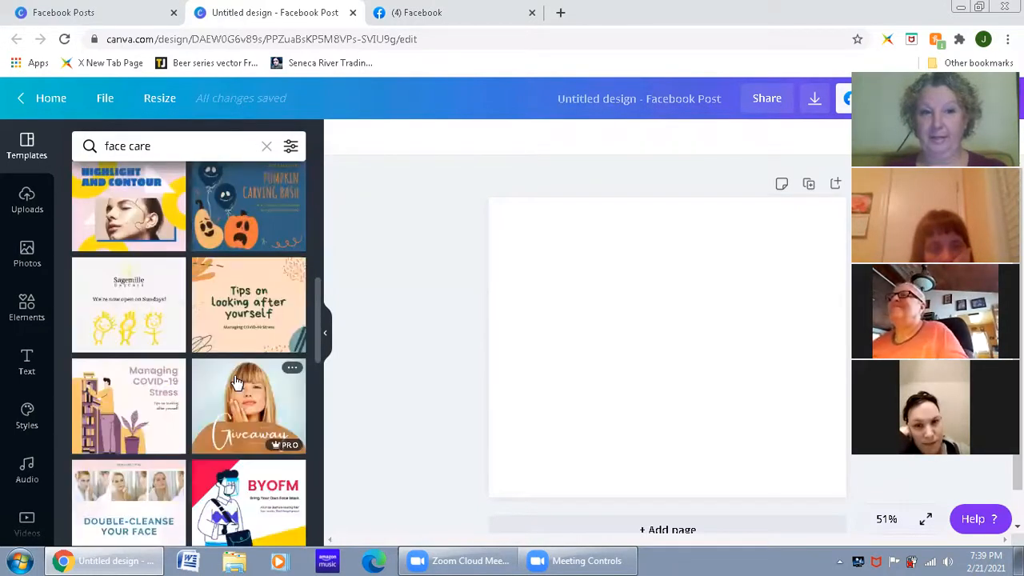
pyautogui.scroll(-3, 236, 382)
pyautogui.scroll(-2, 237, 383)
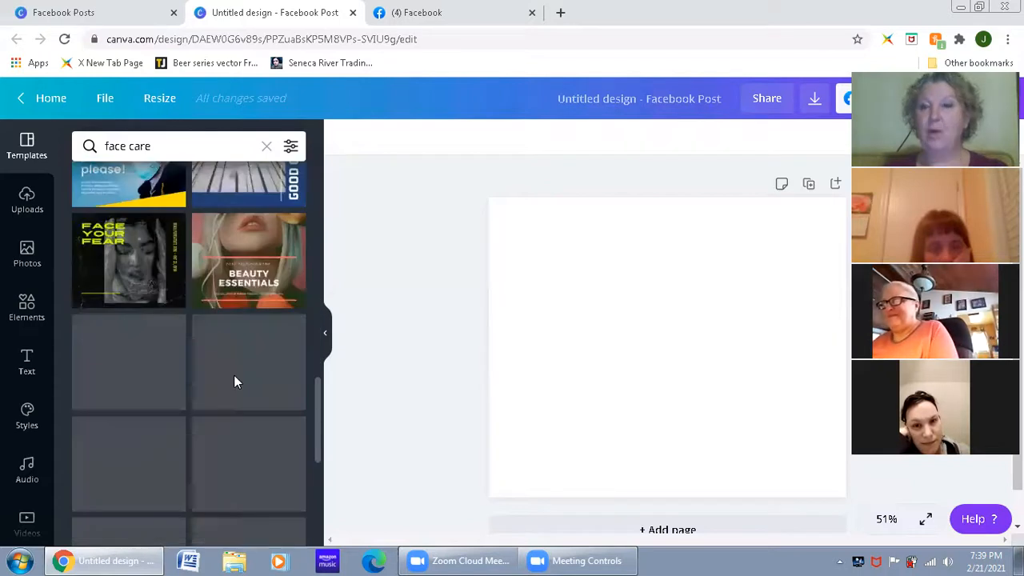
pyautogui.scroll(-1, 235, 383)
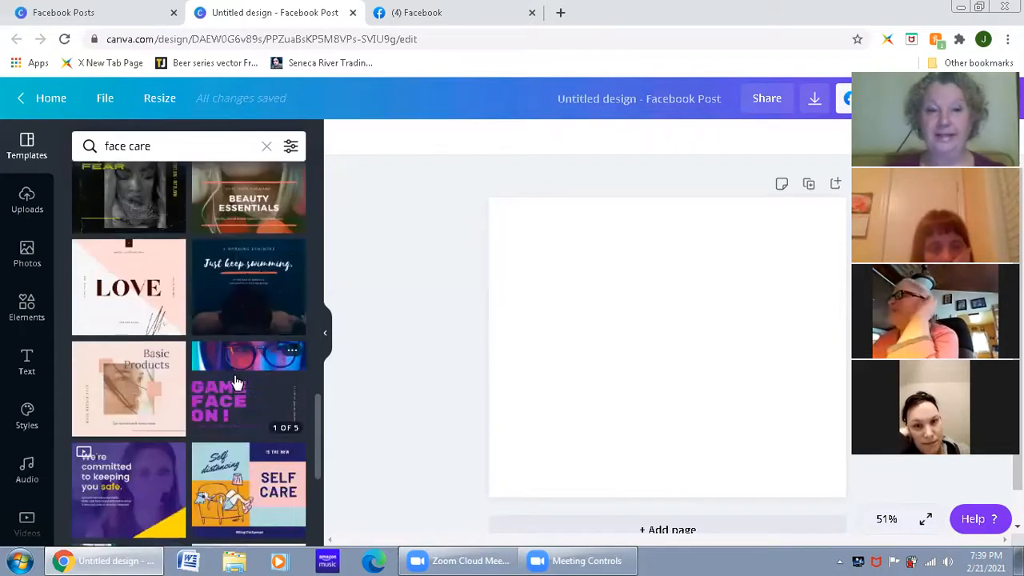
pyautogui.scroll(5, 234, 382)
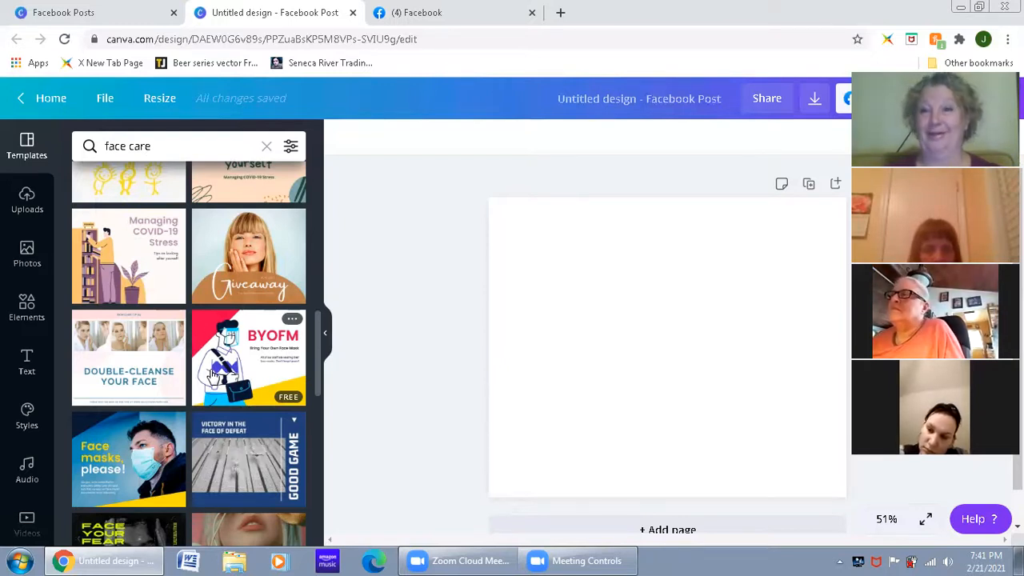
pyautogui.scroll(10, 155, 337)
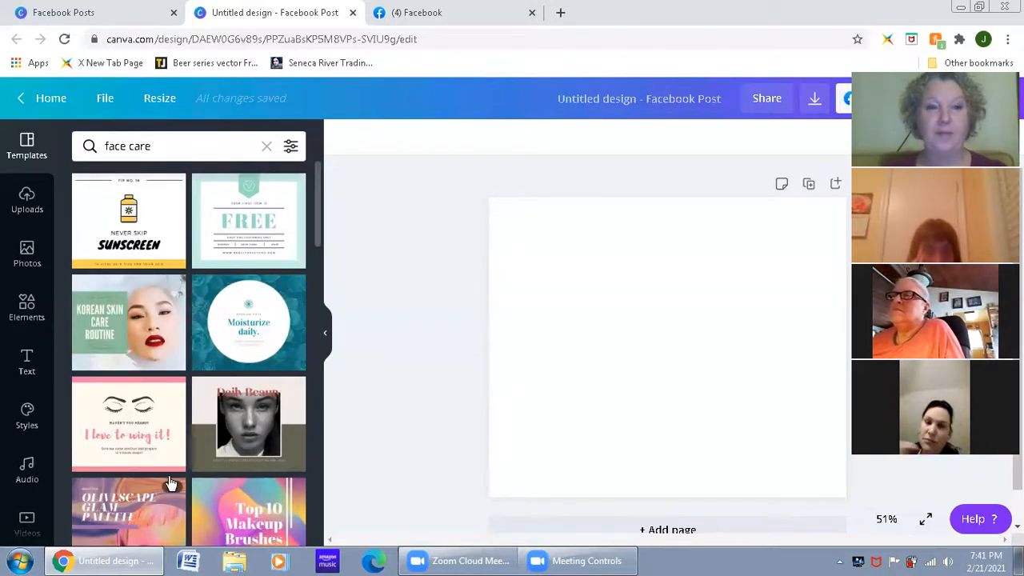
# Step: Show the uploaded media and look through the images already available there
pyautogui.click(27, 210)
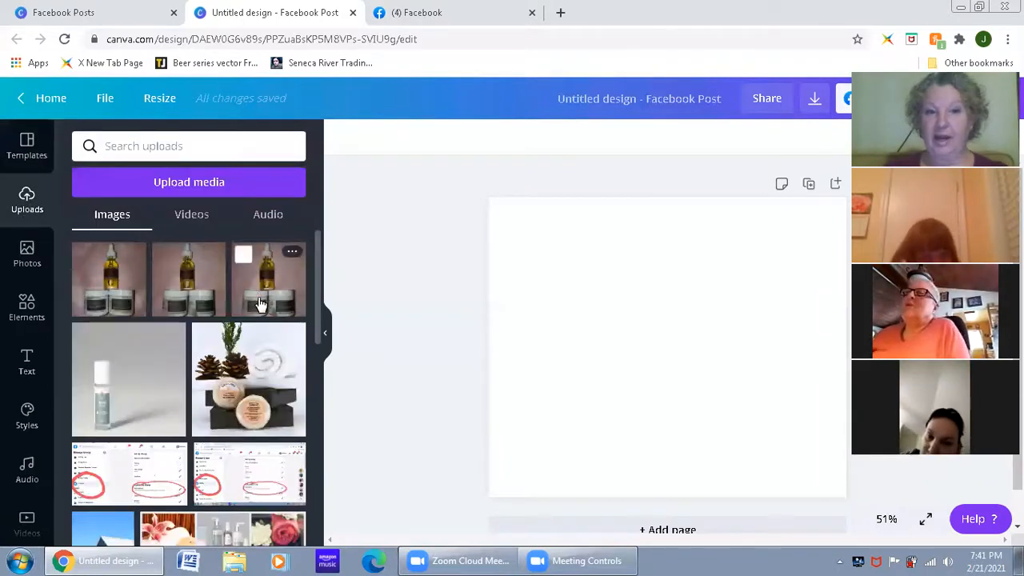
pyautogui.scroll(-3, 214, 425)
pyautogui.scroll(-10, 215, 426)
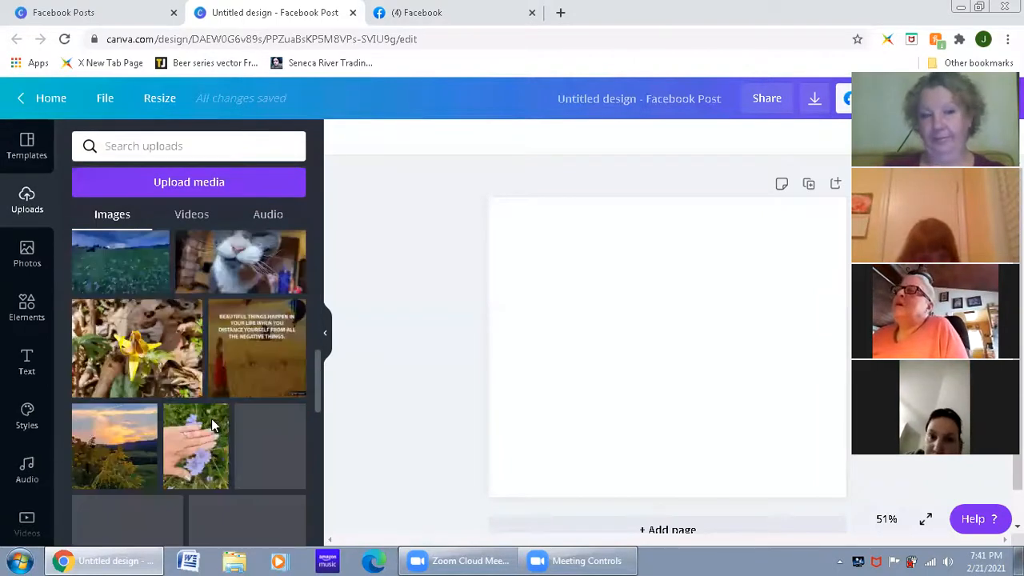
pyautogui.scroll(10, 215, 423)
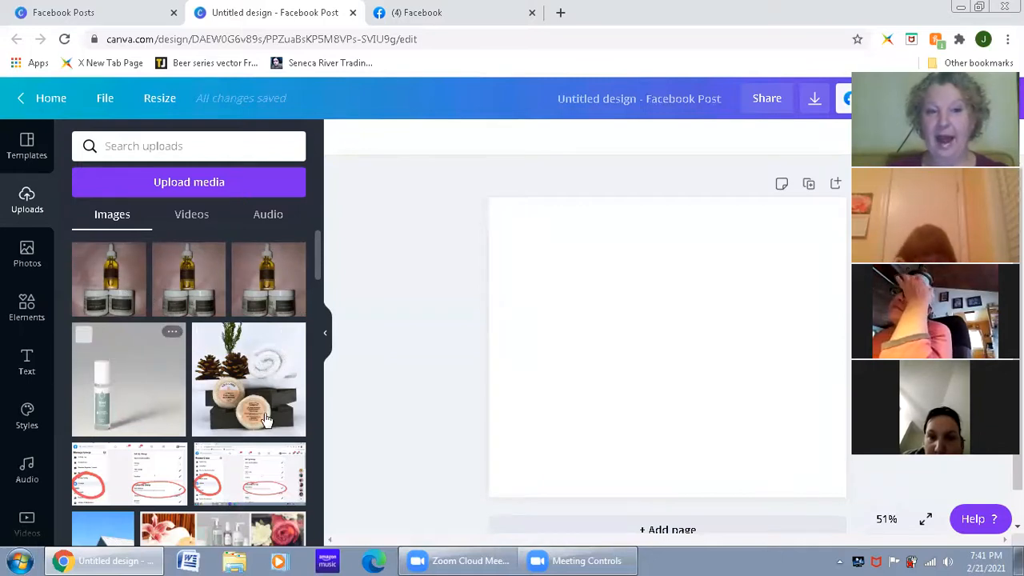
pyautogui.scroll(-3, 227, 469)
pyautogui.scroll(3, 227, 470)
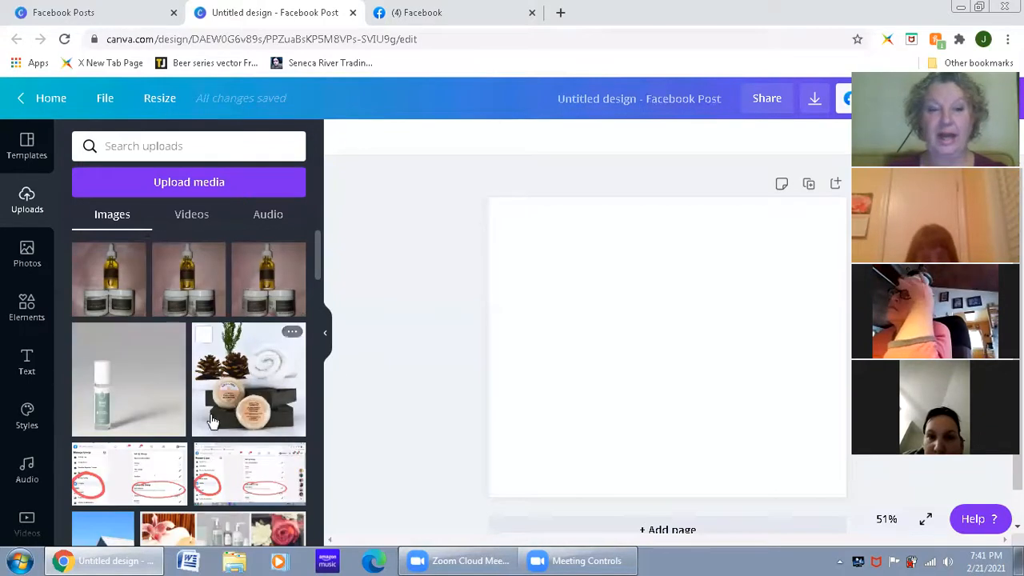
# Step: Begin a media upload from the device and open the Cove Creek folder on the Desktop
pyautogui.click(214, 186)
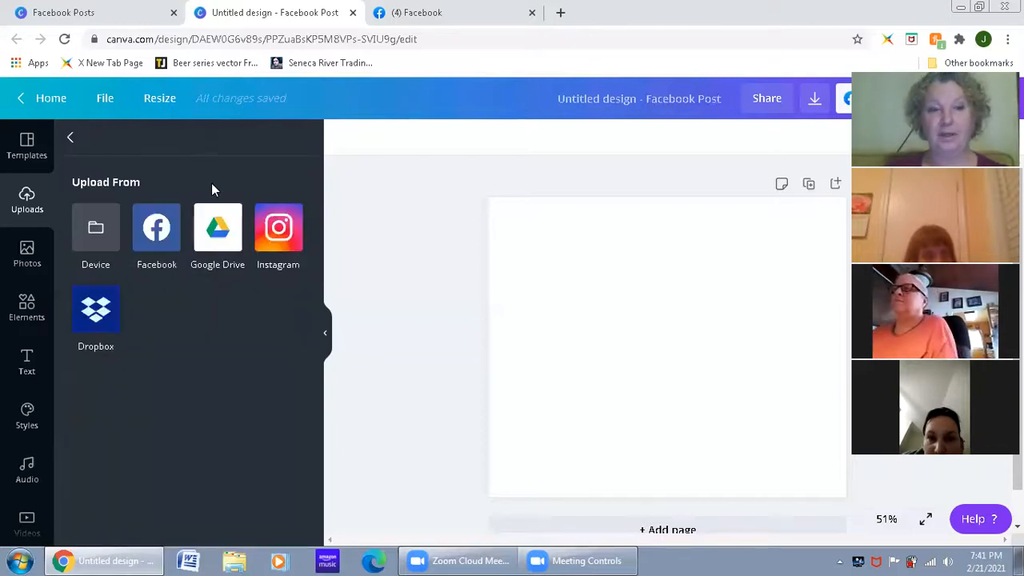
pyautogui.click(90, 234)
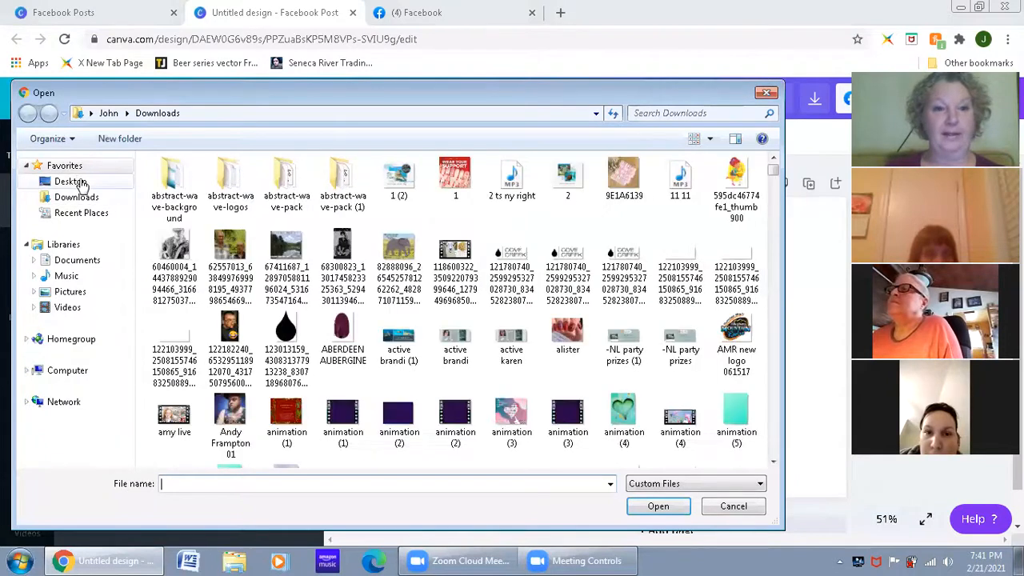
pyautogui.click(72, 181)
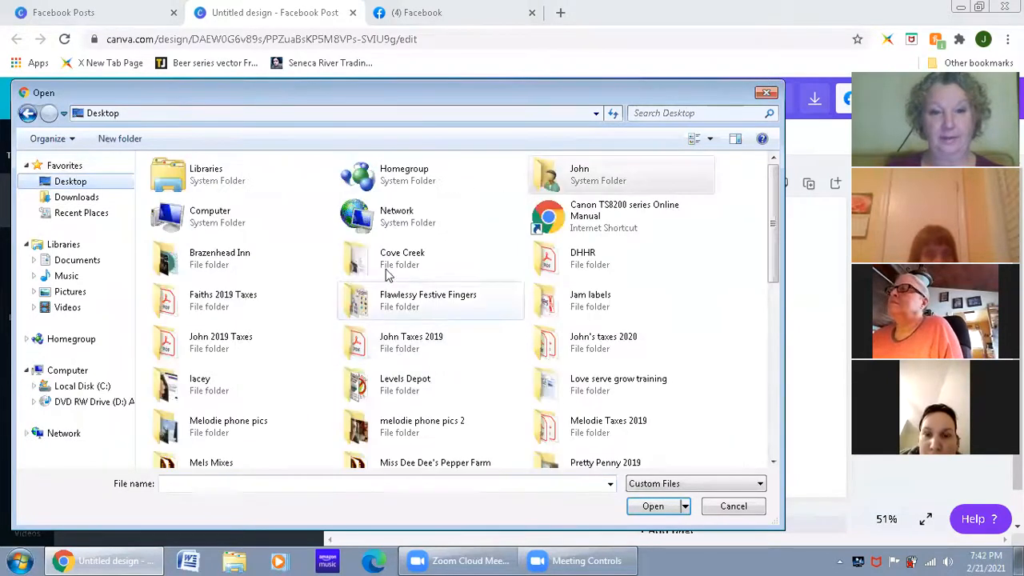
pyautogui.click(386, 270)
pyautogui.doubleClick(386, 270)
# Step: Find the image "going live 2" in the Cove Creek folder and upload it
pyautogui.scroll(-3, 451, 355)
pyautogui.scroll(3, 450, 354)
pyautogui.scroll(-1, 448, 330)
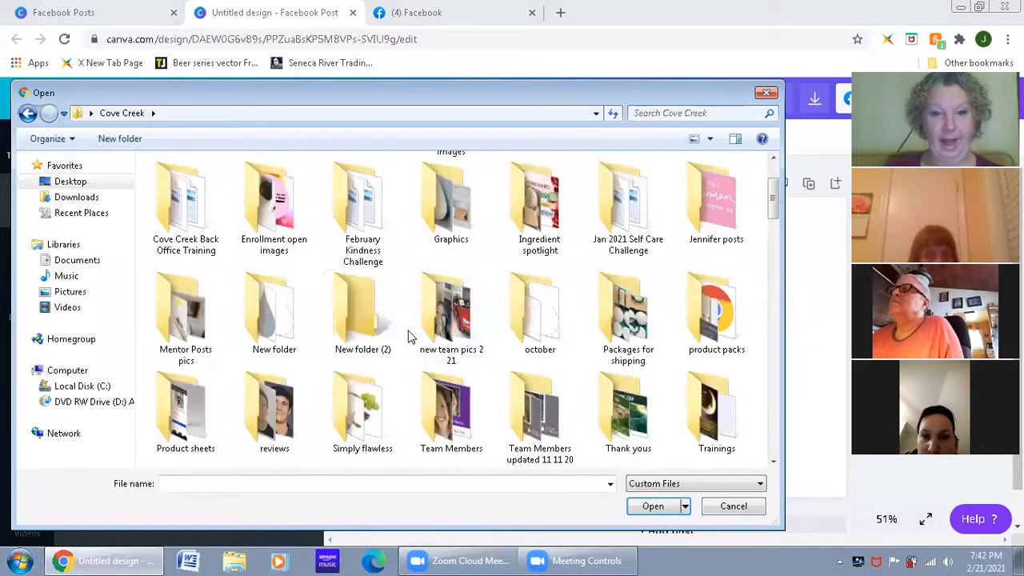
pyautogui.scroll(-1, 414, 361)
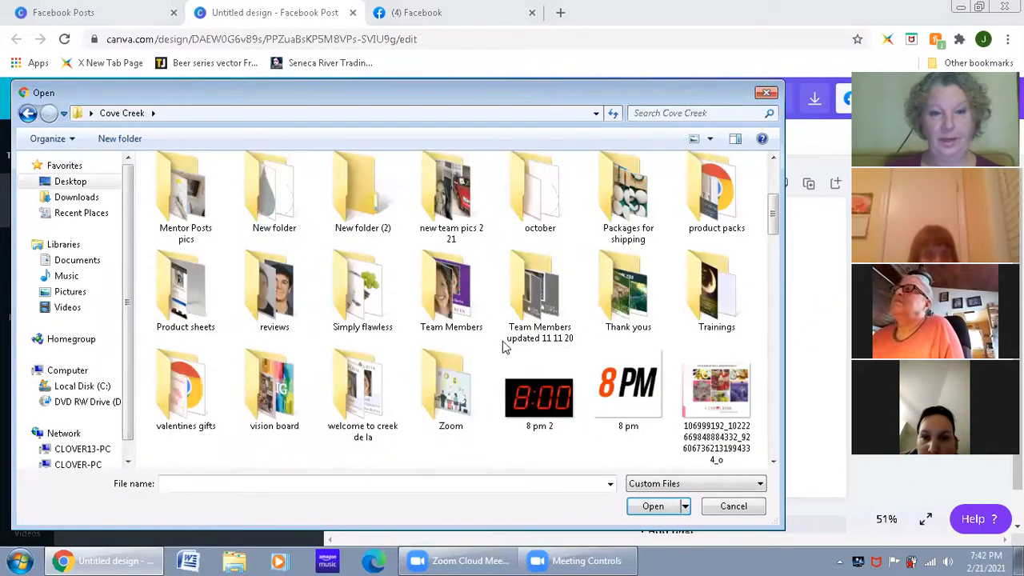
pyautogui.scroll(-2, 448, 340)
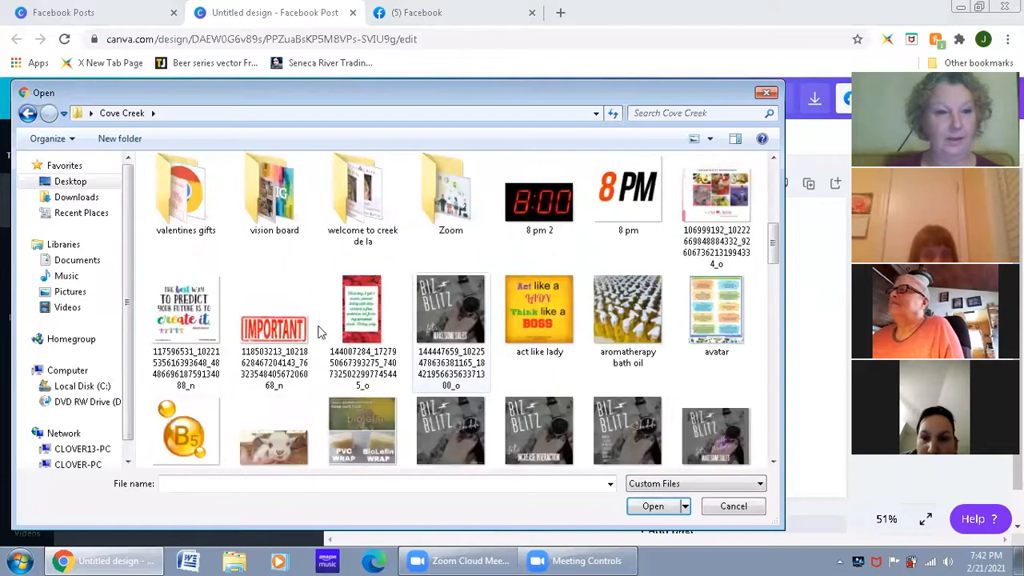
pyautogui.scroll(3, 216, 256)
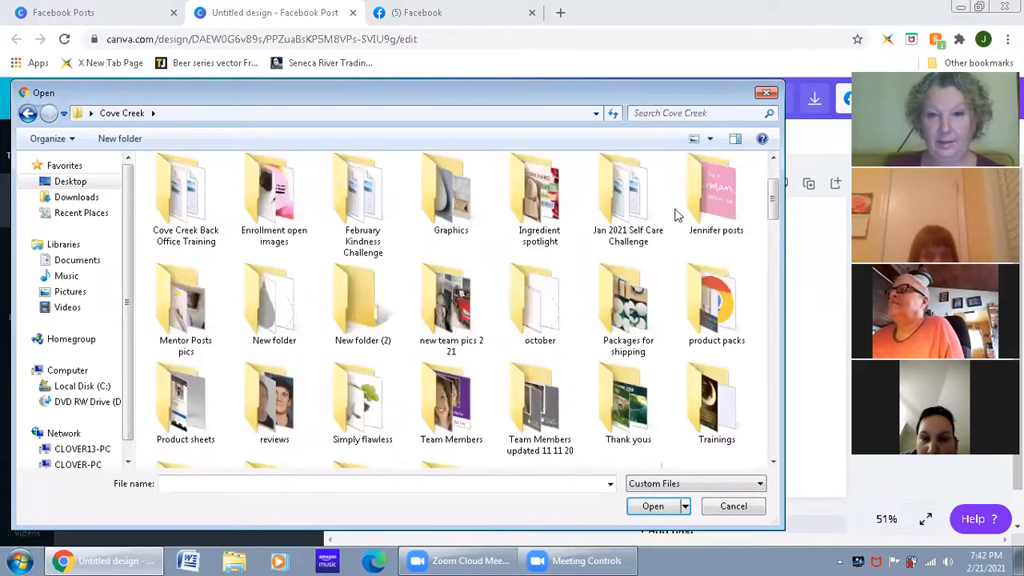
pyautogui.scroll(-3, 516, 348)
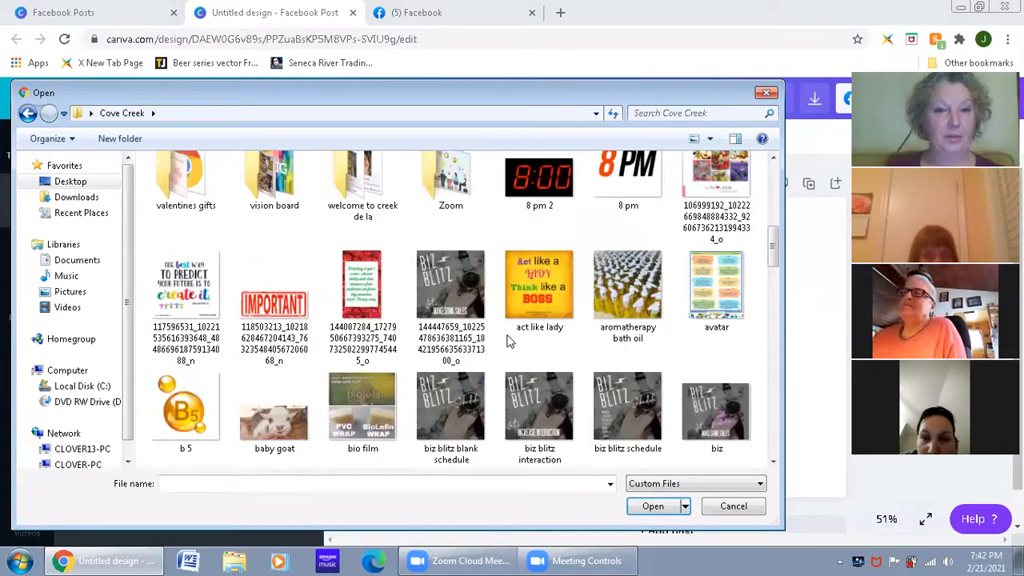
pyautogui.scroll(-5, 509, 341)
pyautogui.click(450, 215)
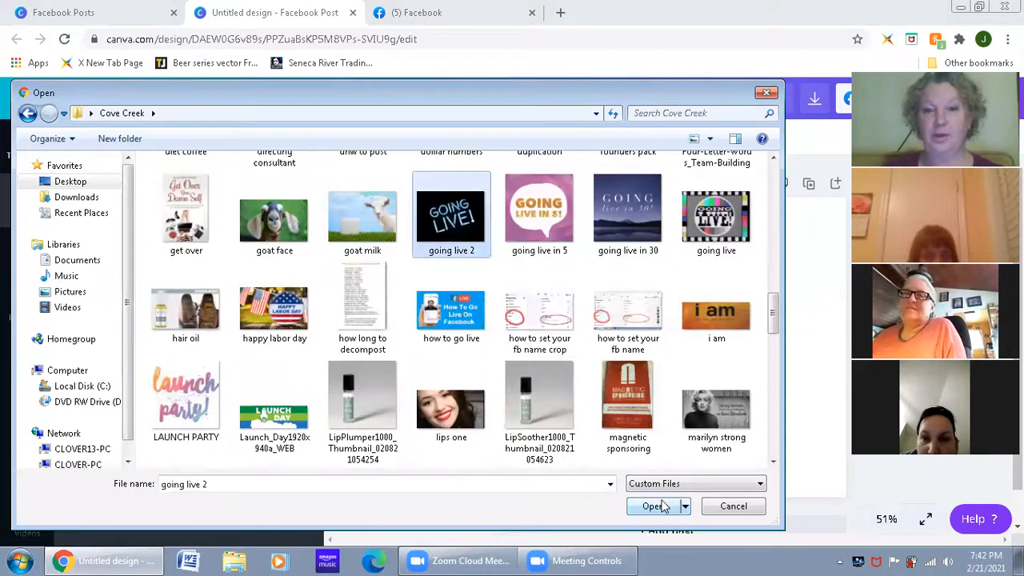
pyautogui.click(654, 506)
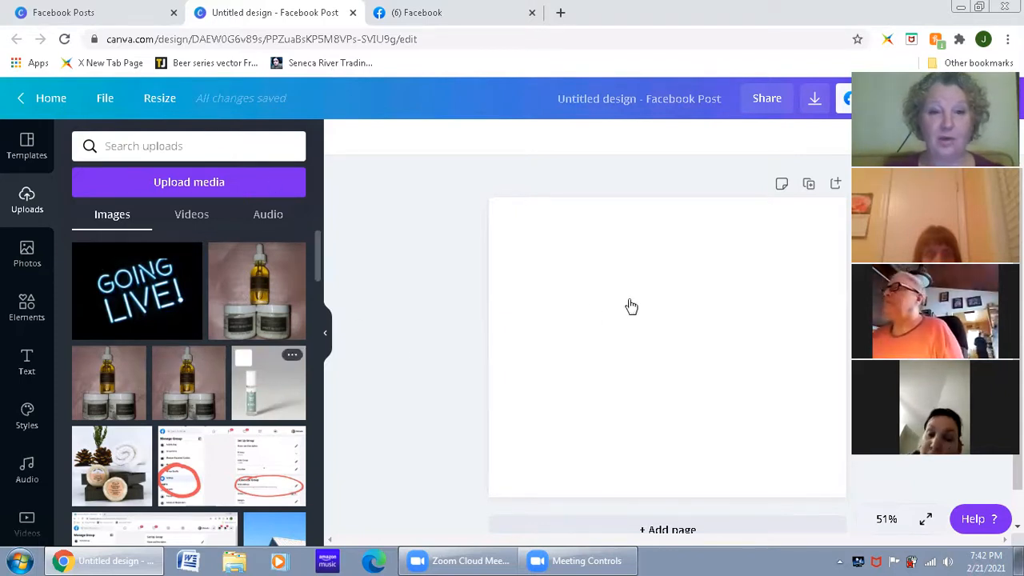
# Step: Add the uploaded photo of the white-capped bottle on a grey background to the blank page
pyautogui.click(275, 391)
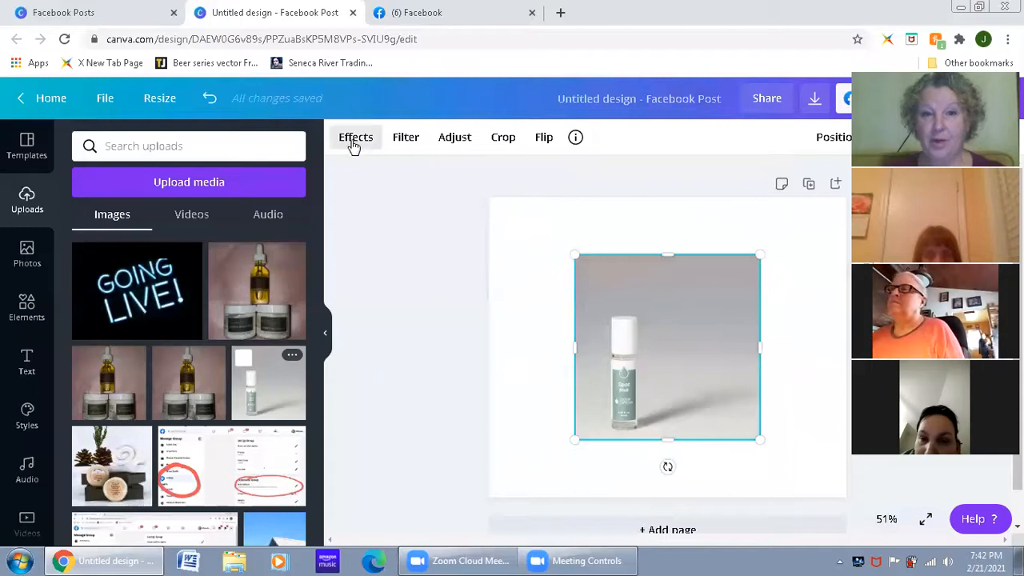
# Step: Look through the filter and effects options available for the bottle photo
pyautogui.click(402, 142)
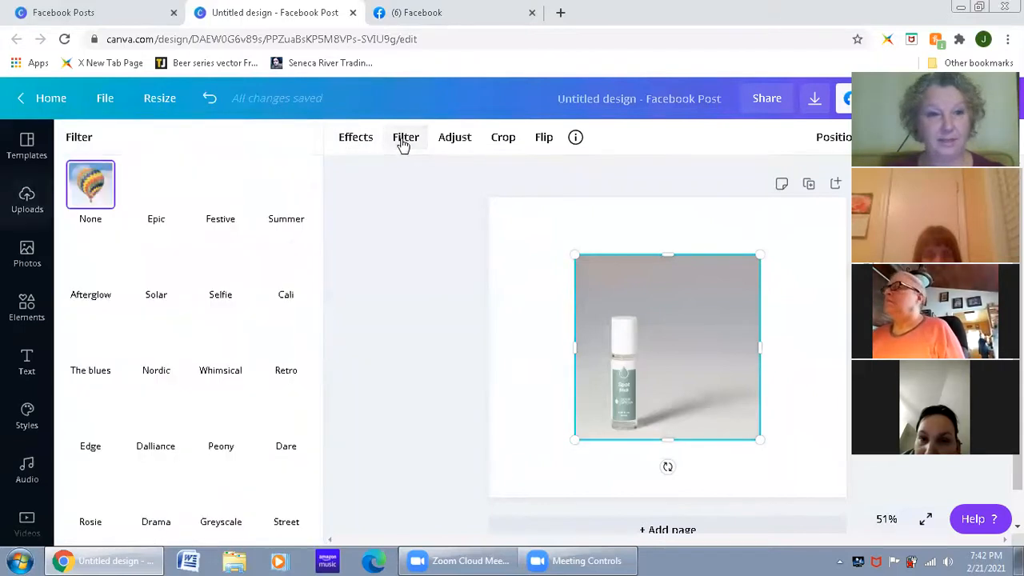
pyautogui.click(356, 144)
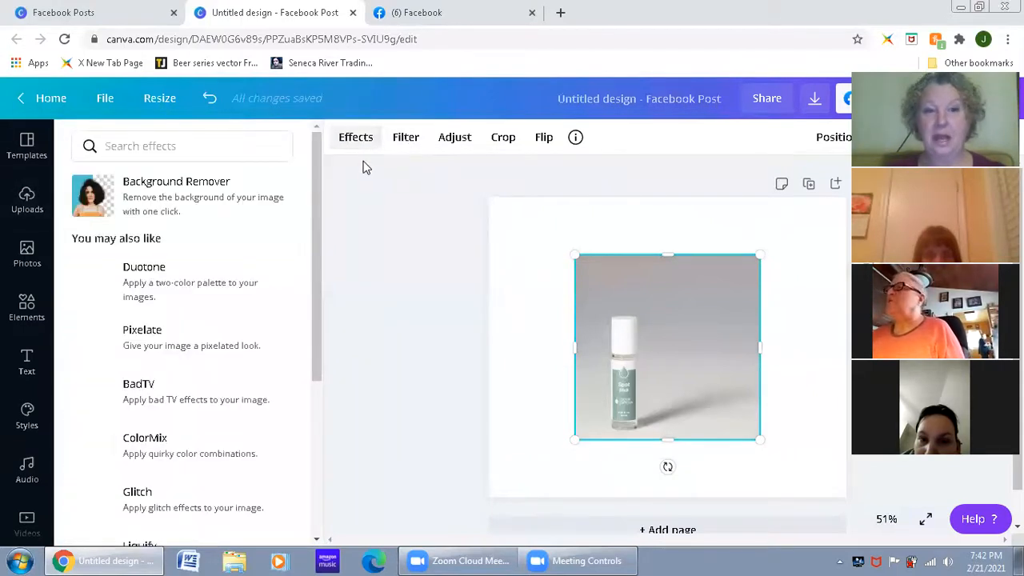
pyautogui.click(356, 140)
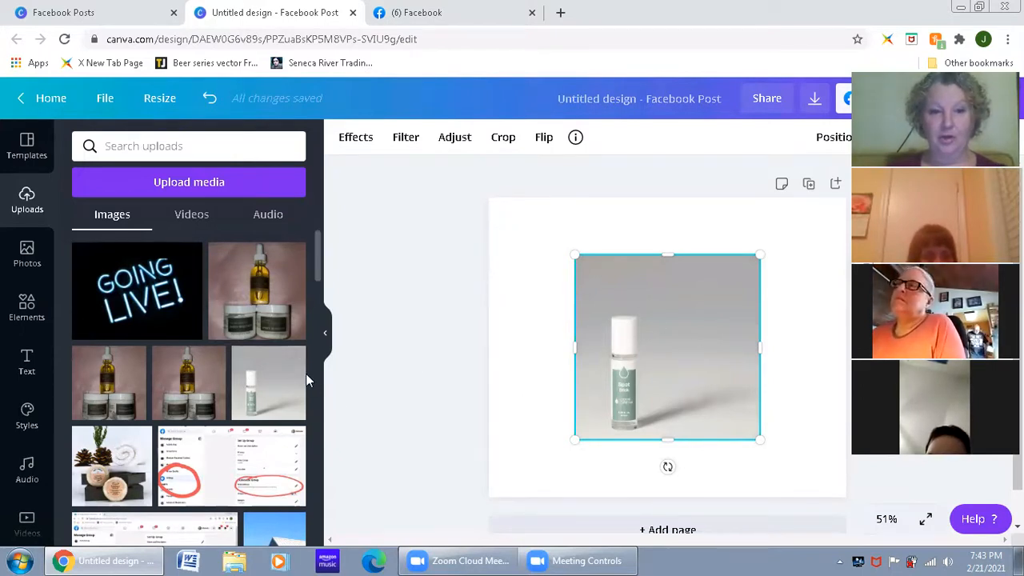
pyautogui.click(266, 385)
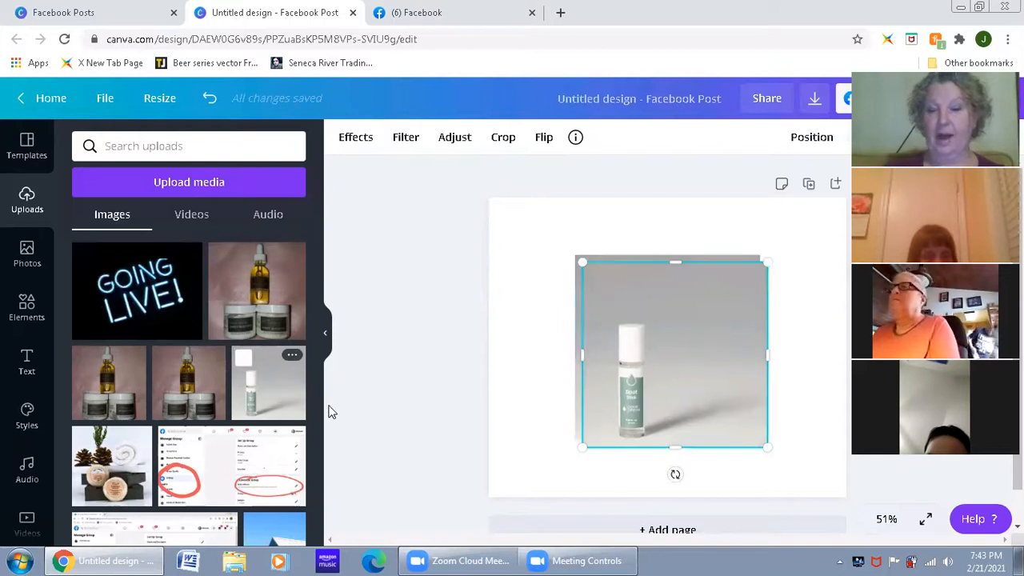
pyautogui.press('Delete')
pyautogui.click(679, 372)
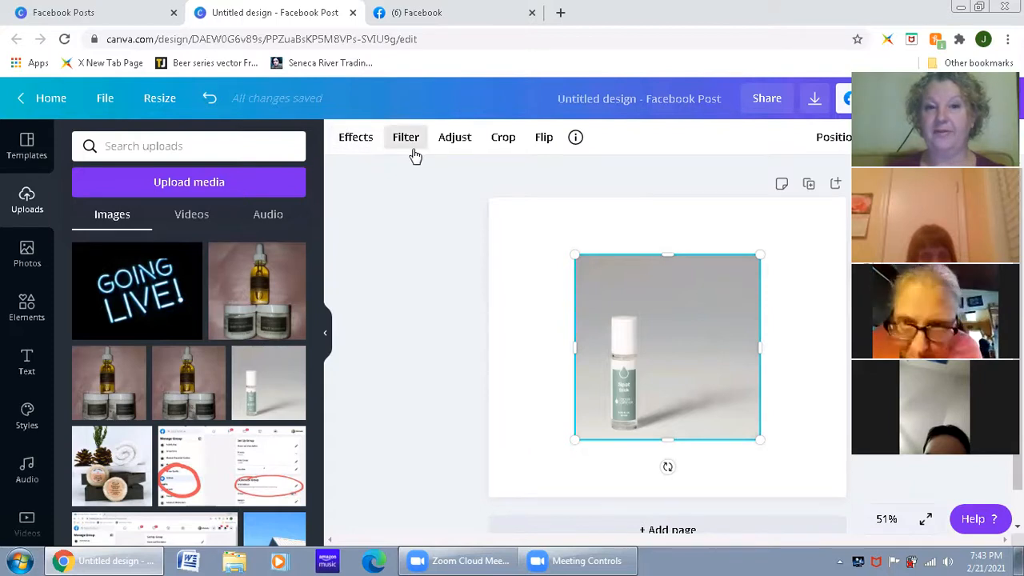
# Step: Try flipping the bottle photo horizontally and vertically, reversing each flip
pyautogui.click(543, 140)
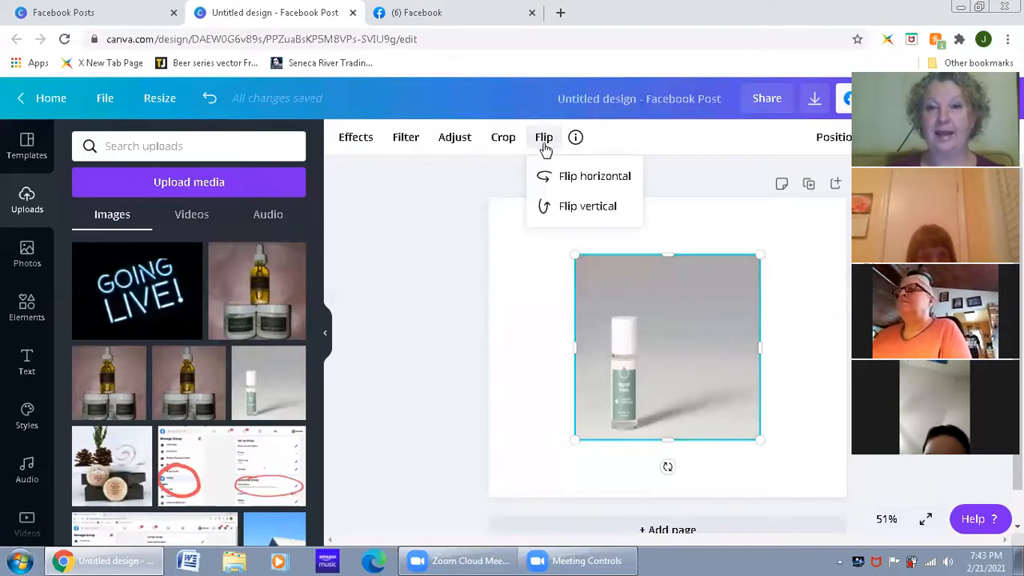
pyautogui.click(562, 179)
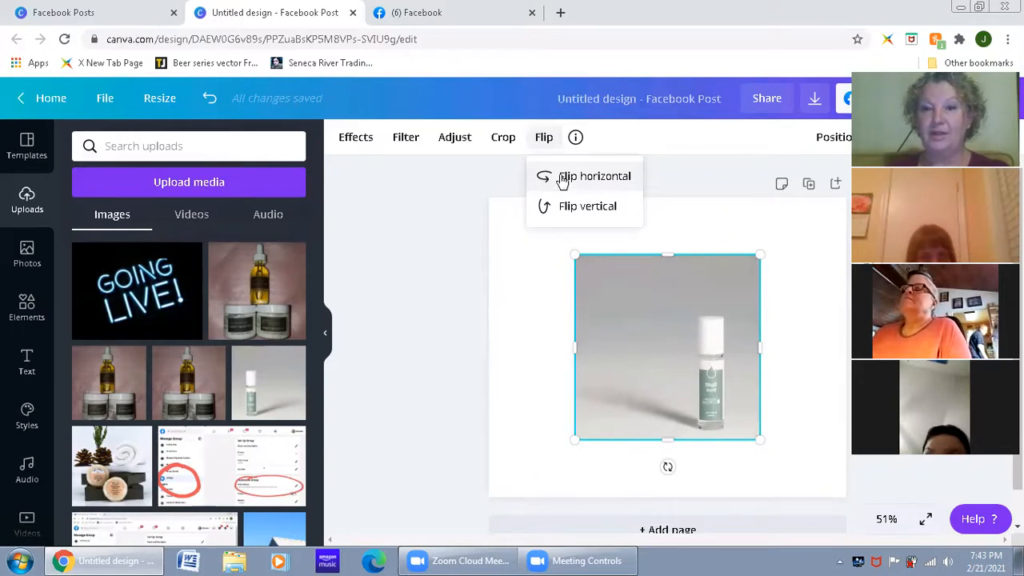
pyautogui.click(563, 179)
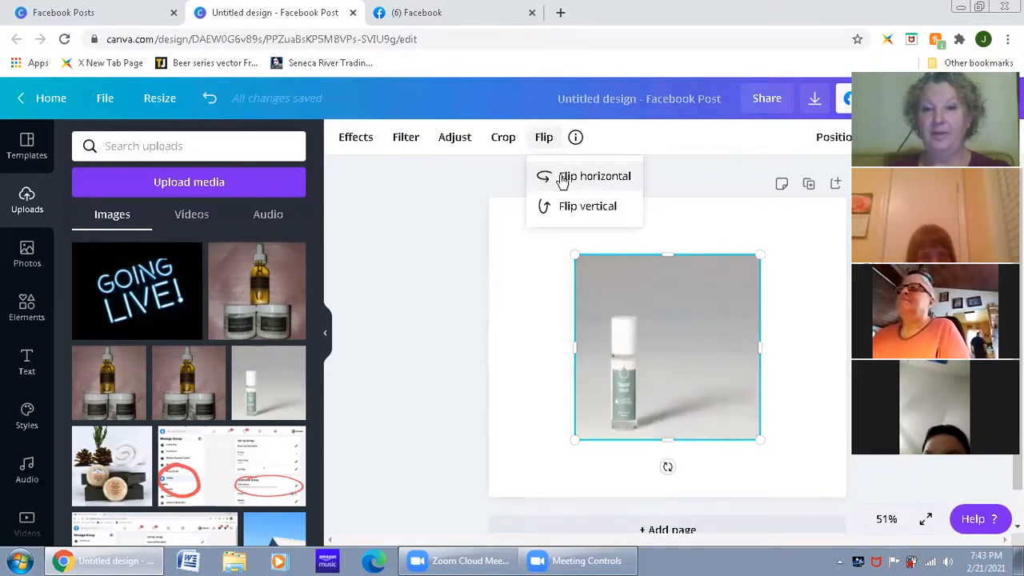
pyautogui.click(560, 219)
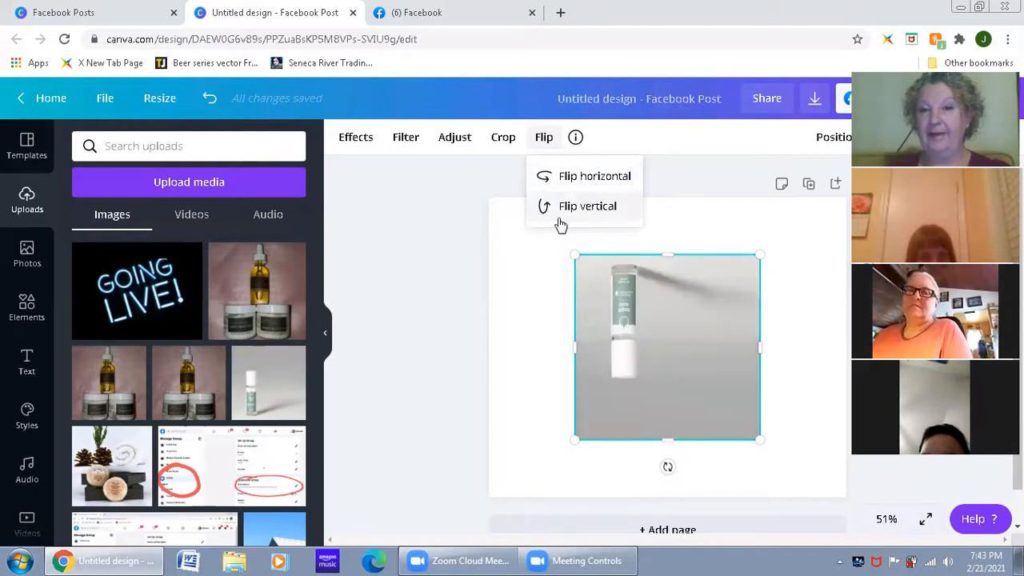
pyautogui.click(561, 221)
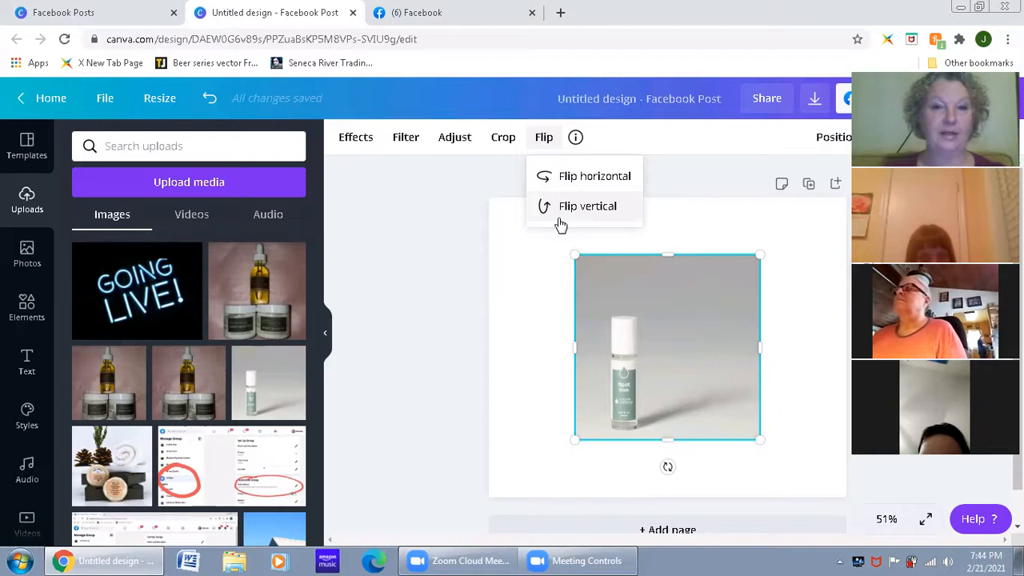
# Step: Crop the bottle photo from its upper and right sides to a narrow portrait frame around the bottle
pyautogui.click(504, 142)
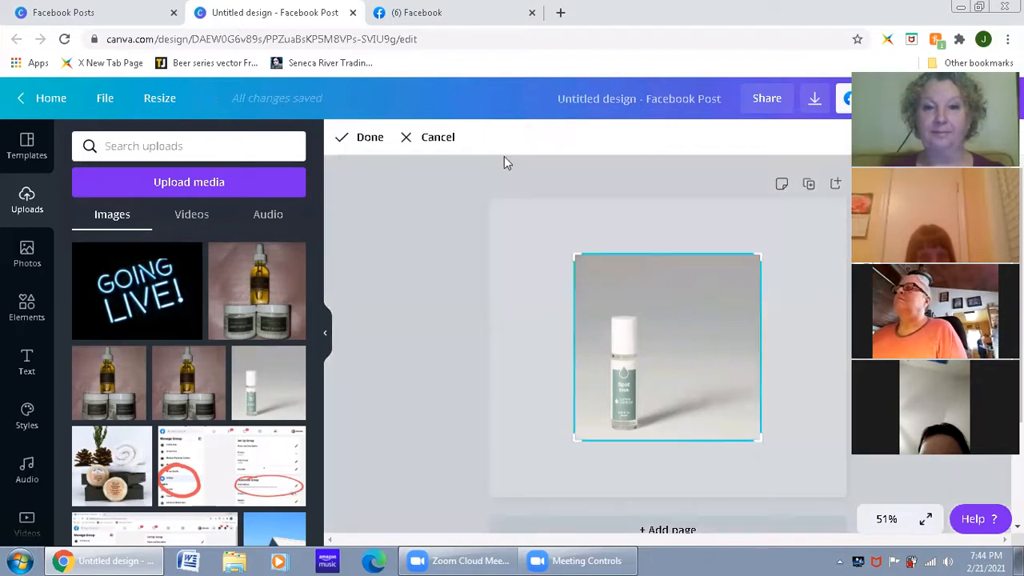
pyautogui.moveTo(758, 257); pyautogui.dragTo(667, 294)
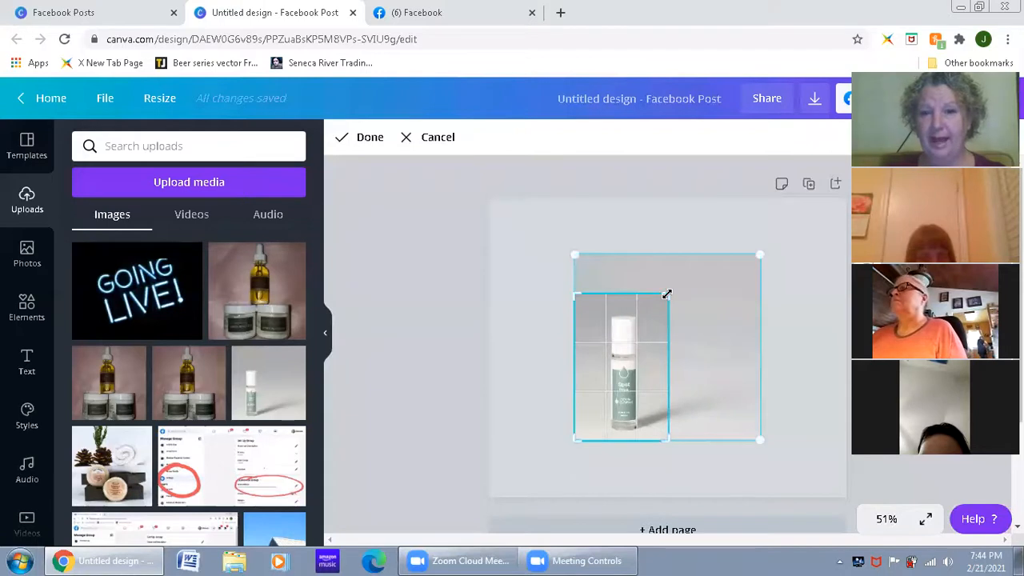
pyautogui.click(369, 144)
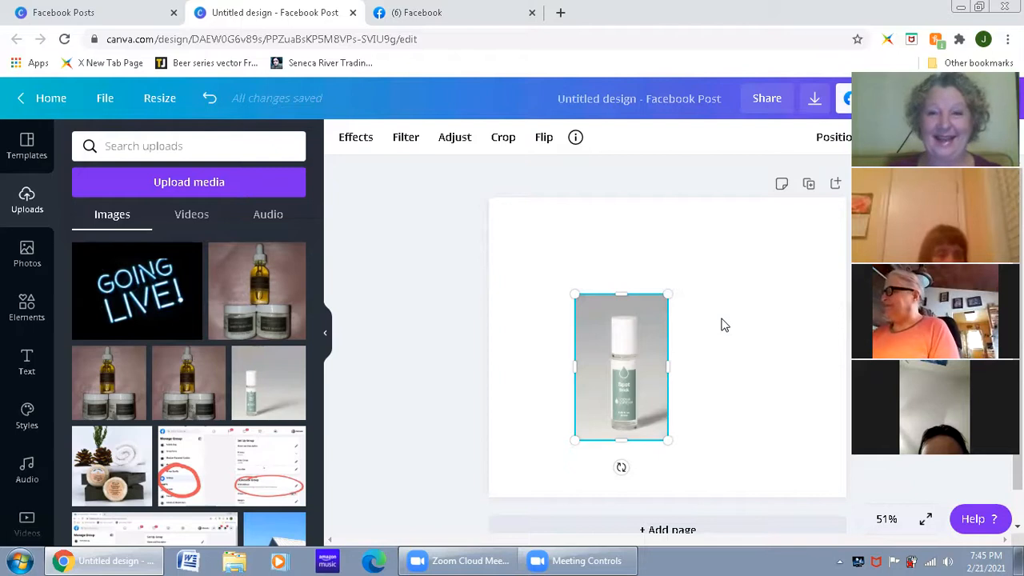
# Step: Try the cropped bottle photo's saturation at -100 and at 100 in the image adjustments
pyautogui.click(465, 144)
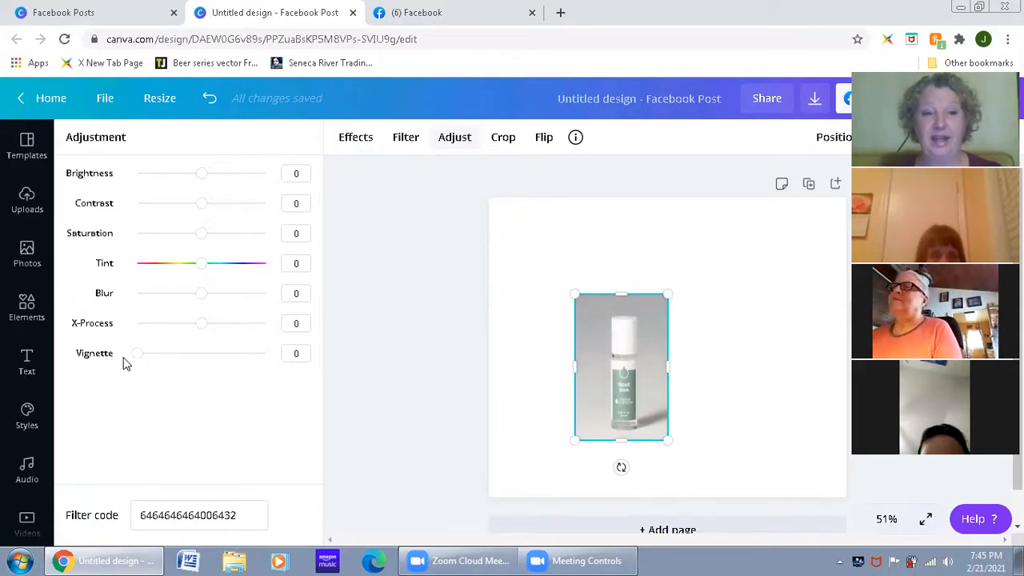
pyautogui.moveTo(201, 328)
pyautogui.mouseDown()
pyautogui.moveTo(133, 324)
pyautogui.moveTo(297, 329)
pyautogui.moveTo(109, 331)
pyautogui.moveTo(213, 329)
pyautogui.moveTo(200, 327)
pyautogui.mouseUp()
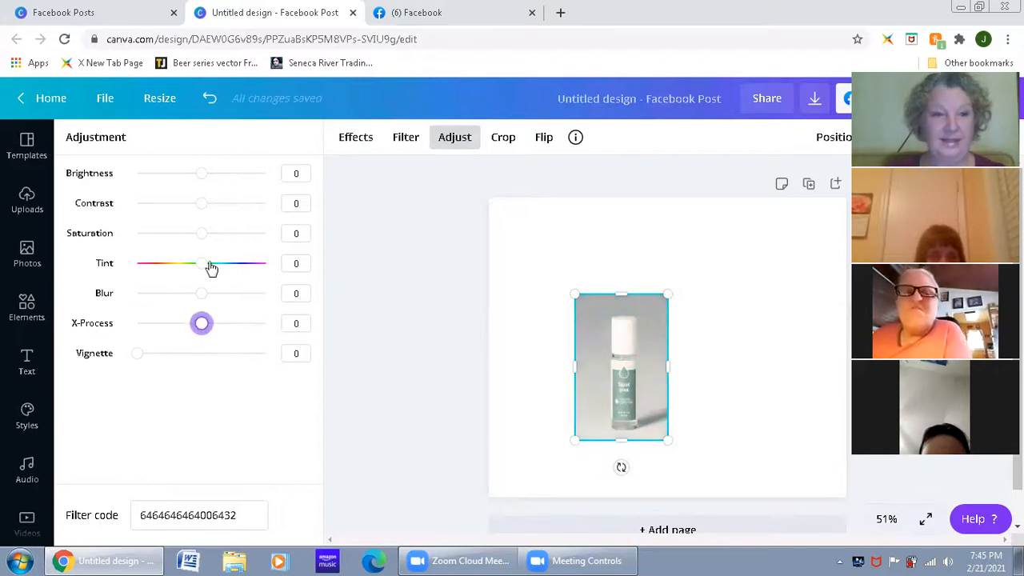
pyautogui.moveTo(202, 273); pyautogui.dragTo(201, 295)
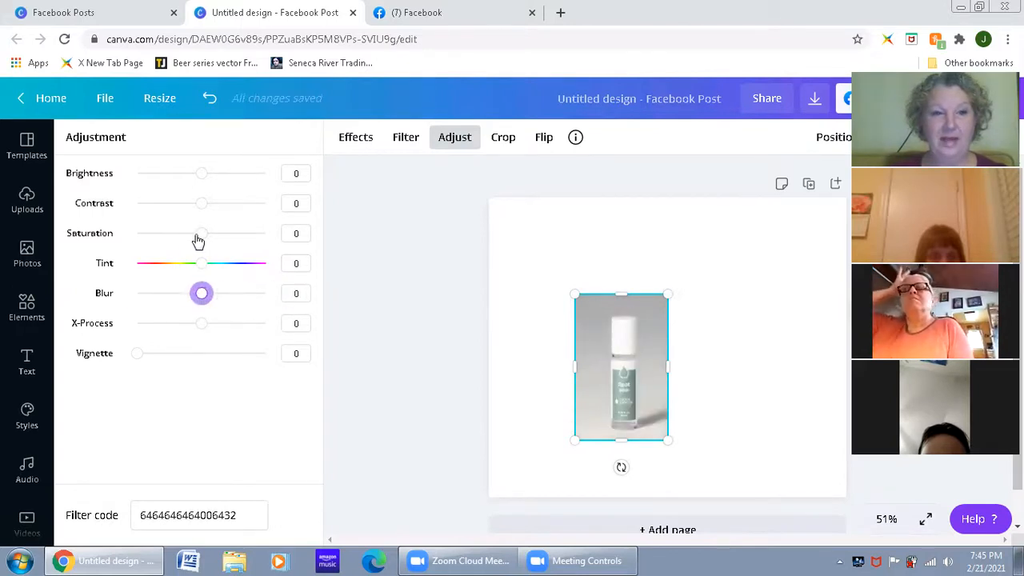
pyautogui.moveTo(201, 238); pyautogui.dragTo(87, 242)
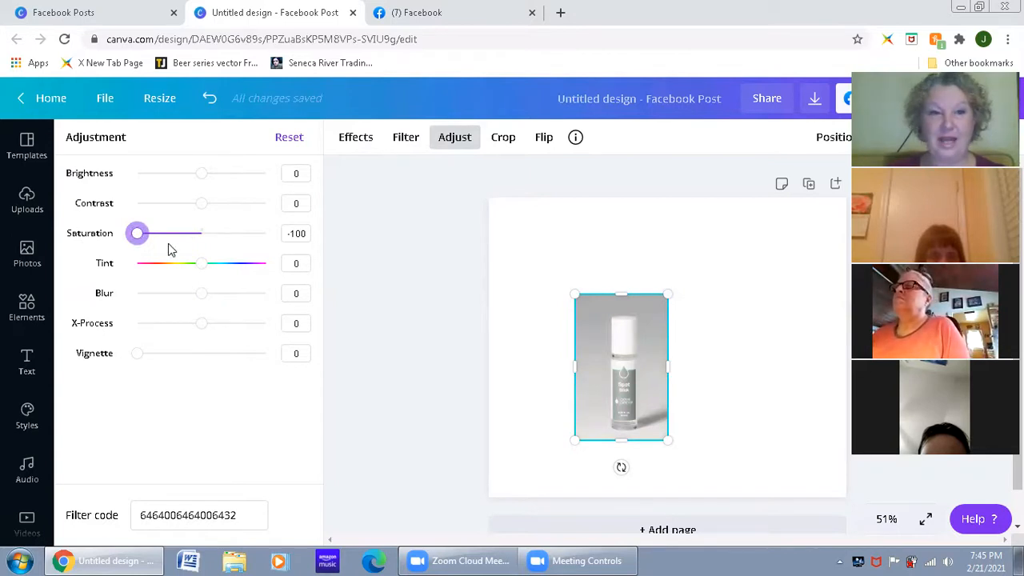
pyautogui.moveTo(140, 238); pyautogui.dragTo(293, 248)
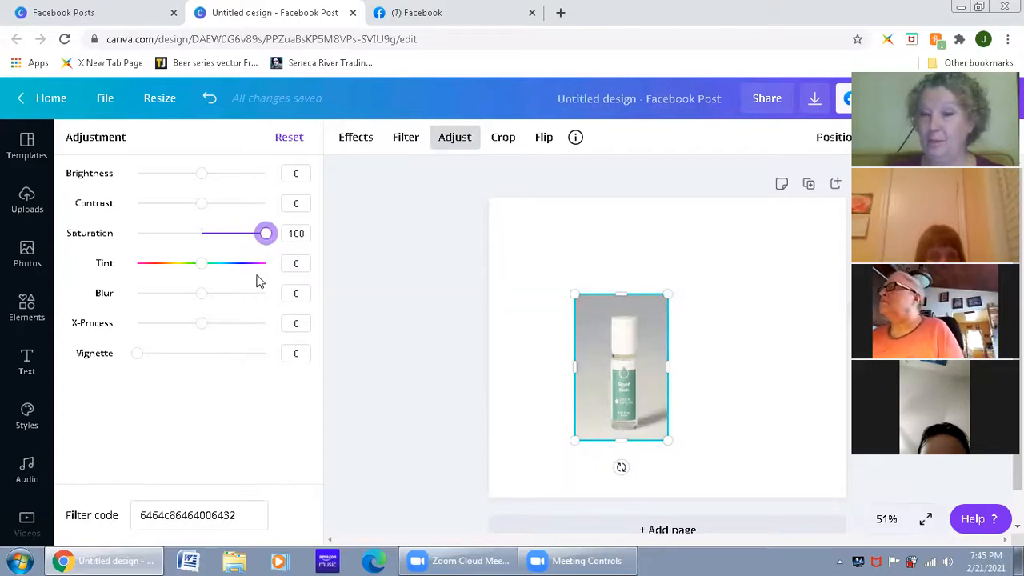
# Step: Return the saturation to 0, try contrast 53 with brightness -15, and set both back to 0
pyautogui.moveTo(266, 237); pyautogui.dragTo(237, 213)
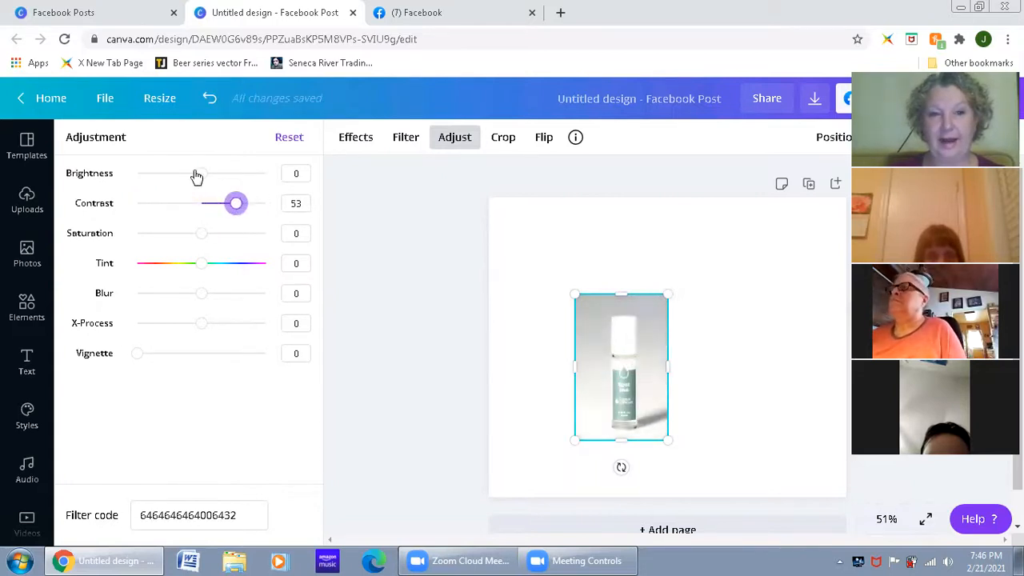
pyautogui.moveTo(201, 173); pyautogui.dragTo(193, 177)
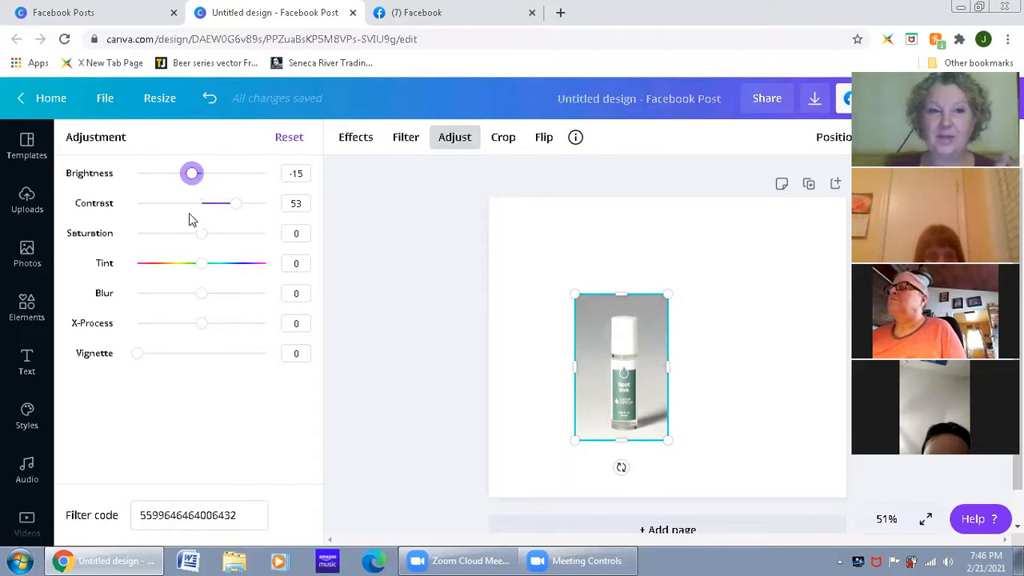
pyautogui.moveTo(235, 205); pyautogui.dragTo(201, 203)
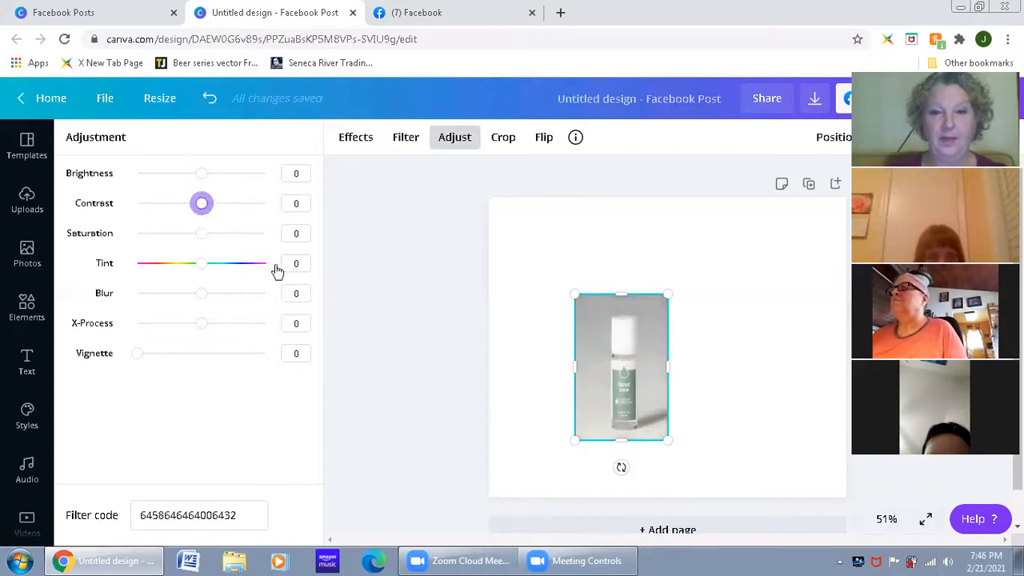
# Step: Try the Epic, Festive, Selfie, Cali, Retro, Dare, Peony and Dalliance filters on the bottle photo
pyautogui.click(406, 139)
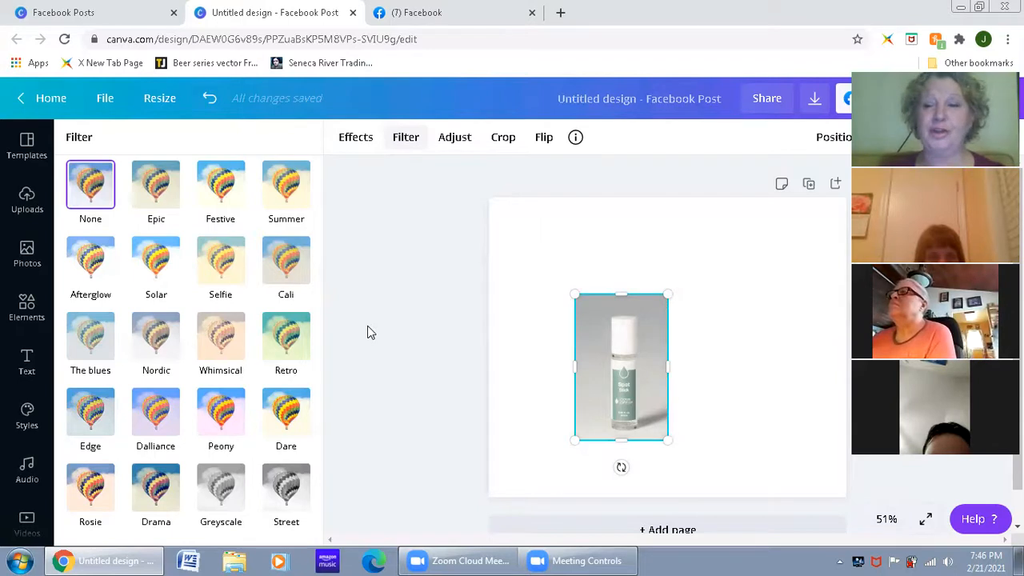
pyautogui.click(158, 180)
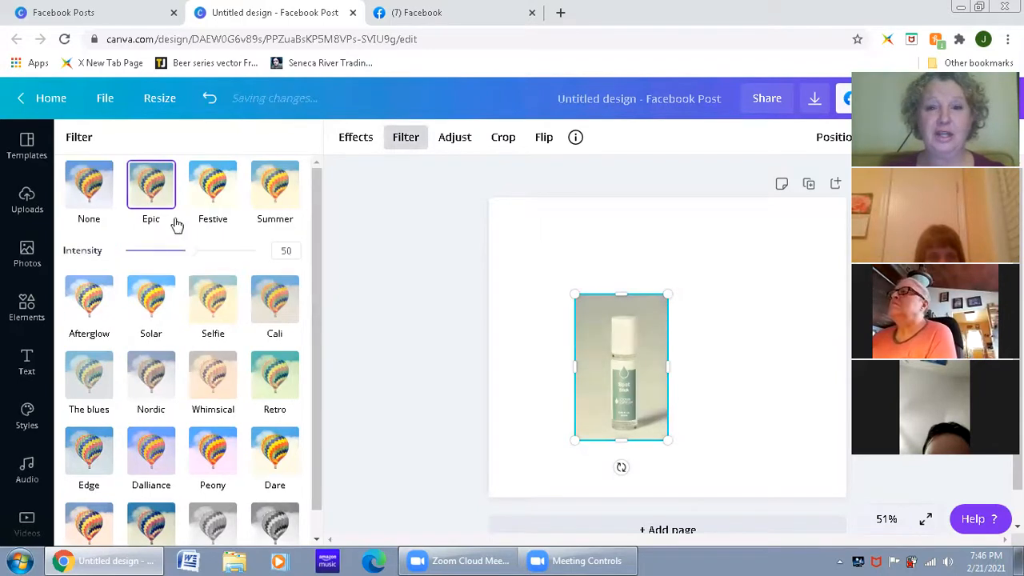
pyautogui.click(210, 181)
pyautogui.click(227, 295)
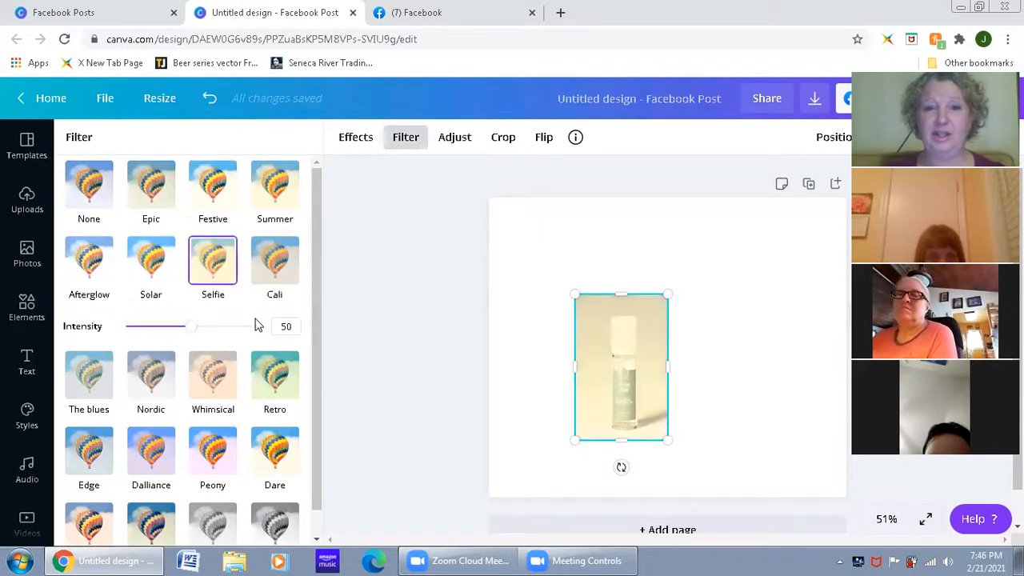
pyautogui.click(279, 268)
pyautogui.click(274, 372)
pyautogui.click(270, 432)
pyautogui.click(208, 422)
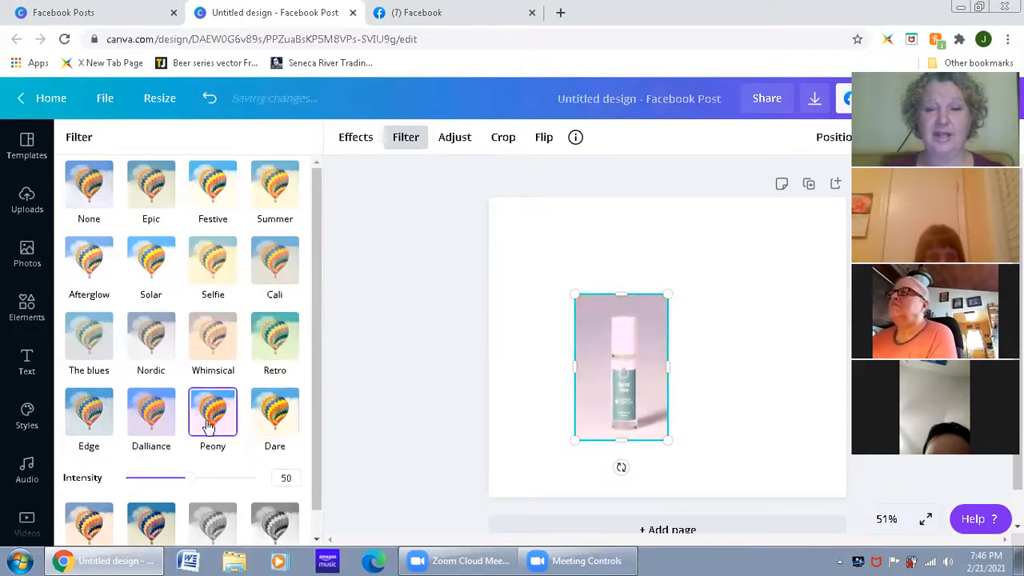
pyautogui.click(164, 411)
# Step: Try the Drama, Rosie and Greyscale filters on the bottle photo and apply the Street filter
pyautogui.scroll(-1, 170, 413)
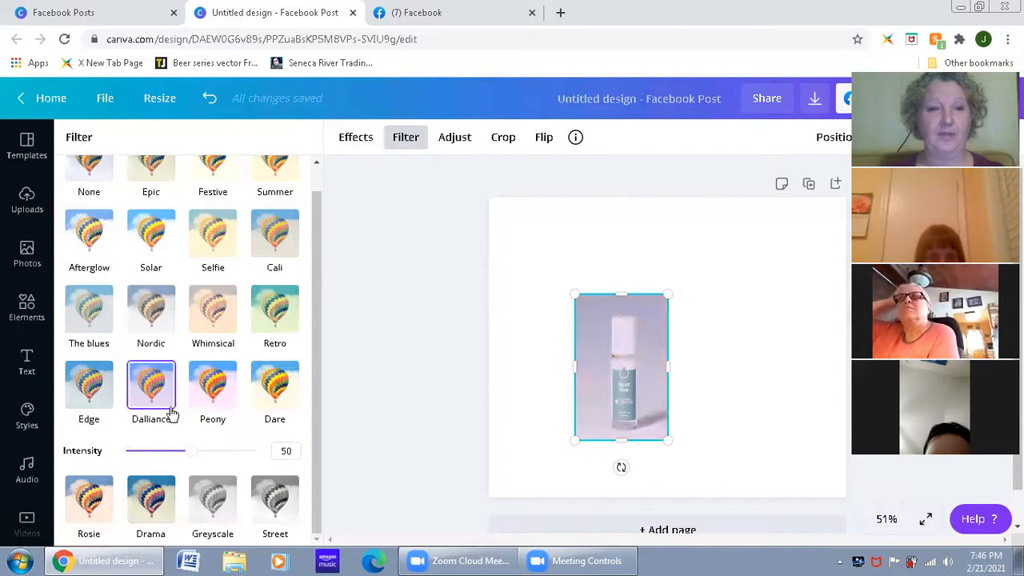
pyautogui.click(164, 499)
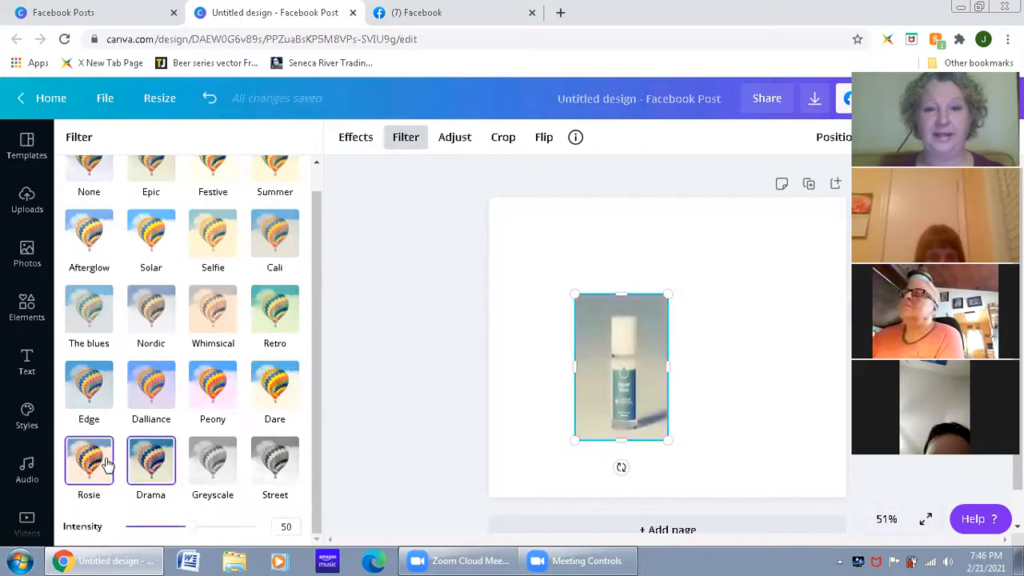
pyautogui.click(113, 475)
pyautogui.click(228, 468)
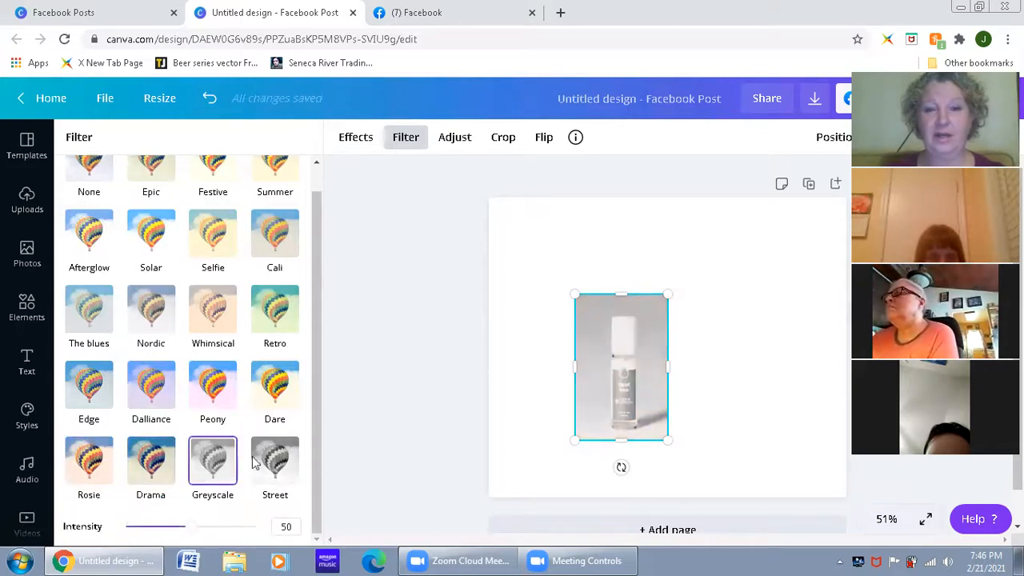
pyautogui.click(273, 471)
# Step: Add the uploaded "Going Live!" neon image to the page
pyautogui.click(27, 200)
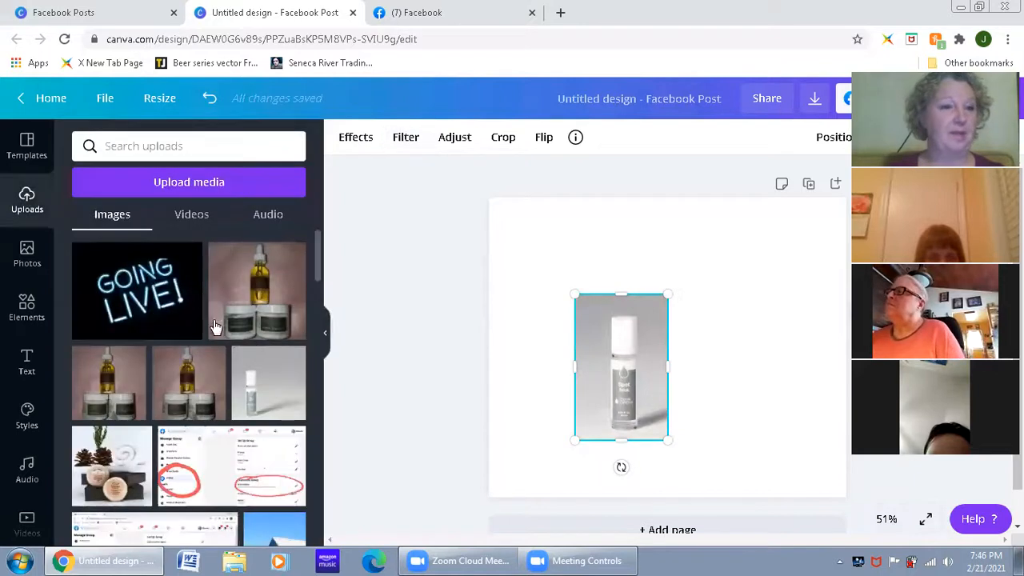
pyautogui.click(158, 288)
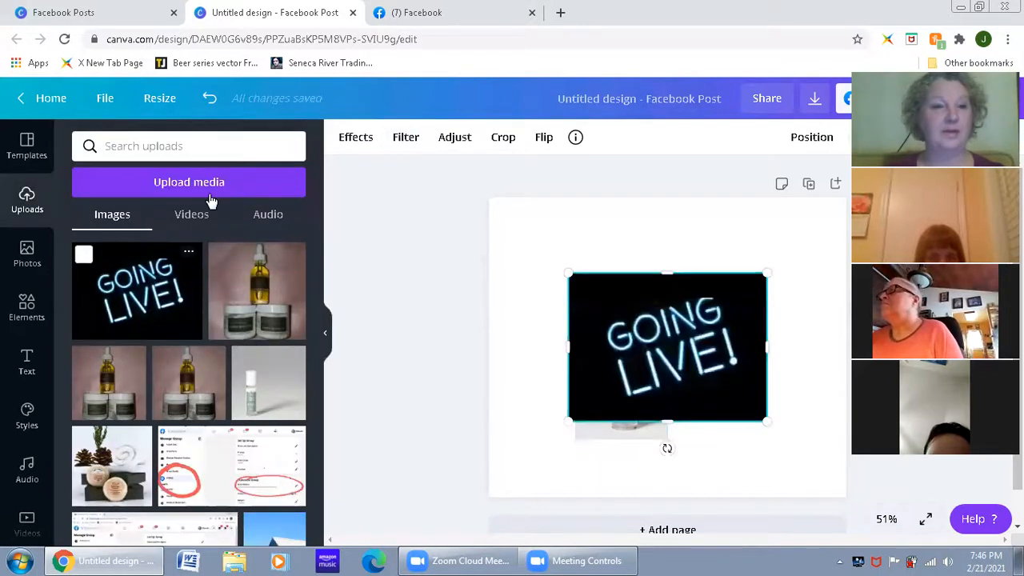
# Step: Try the Epic, Festive, Summer, Cali and Whimsical filters on the "Going Live!" image
pyautogui.click(405, 141)
pyautogui.click(172, 200)
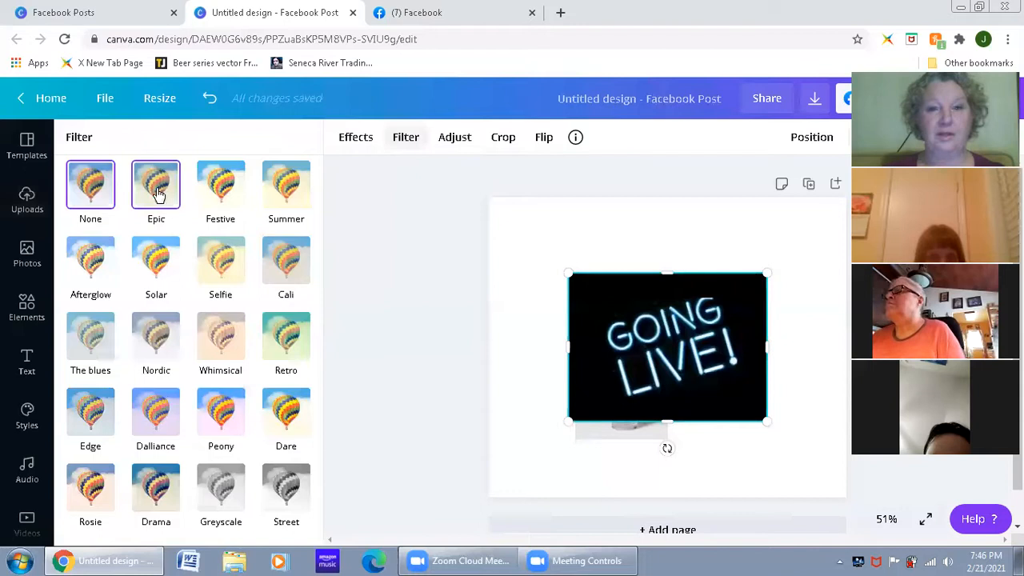
pyautogui.click(227, 200)
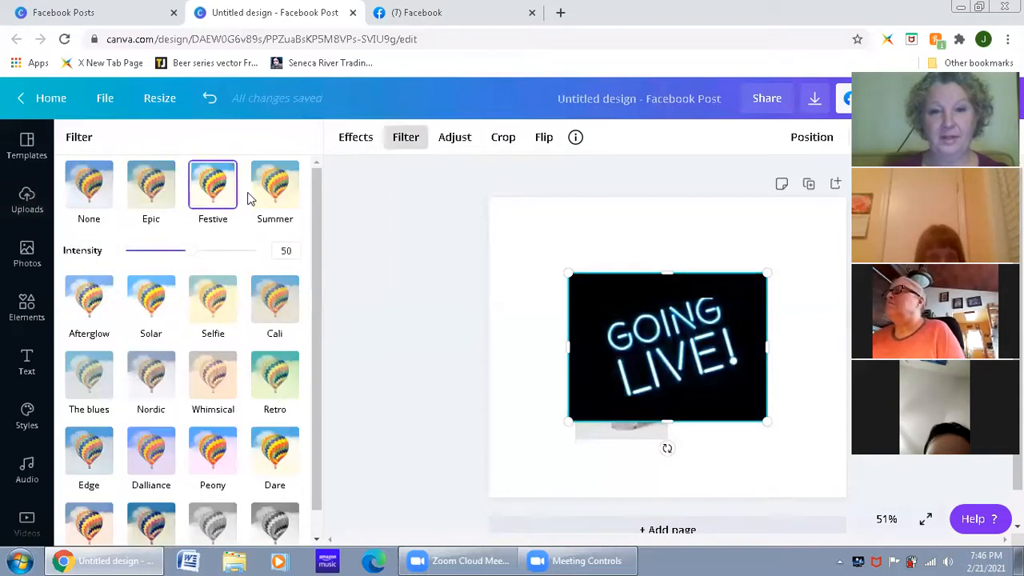
pyautogui.click(271, 190)
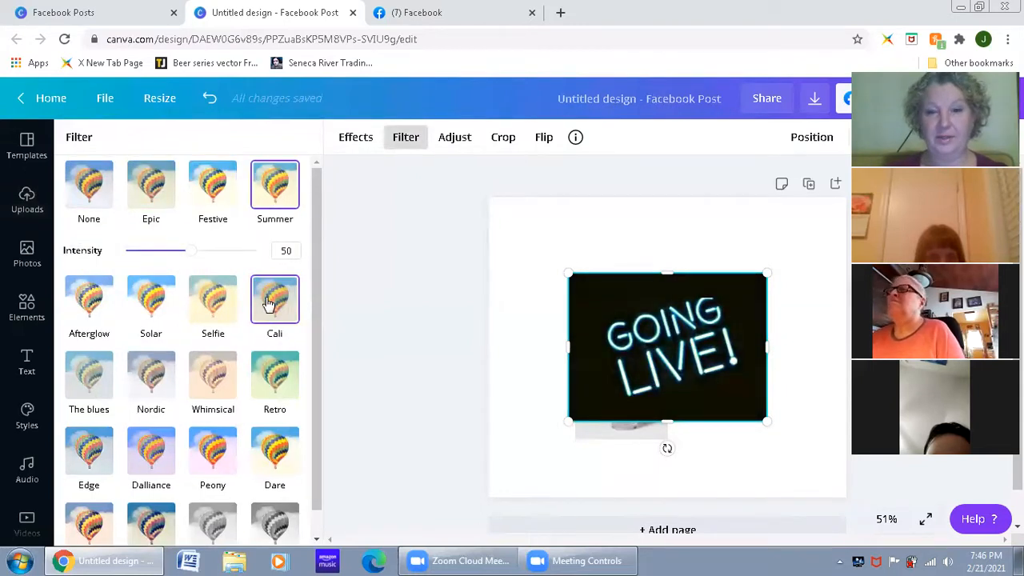
pyautogui.click(269, 302)
pyautogui.click(212, 384)
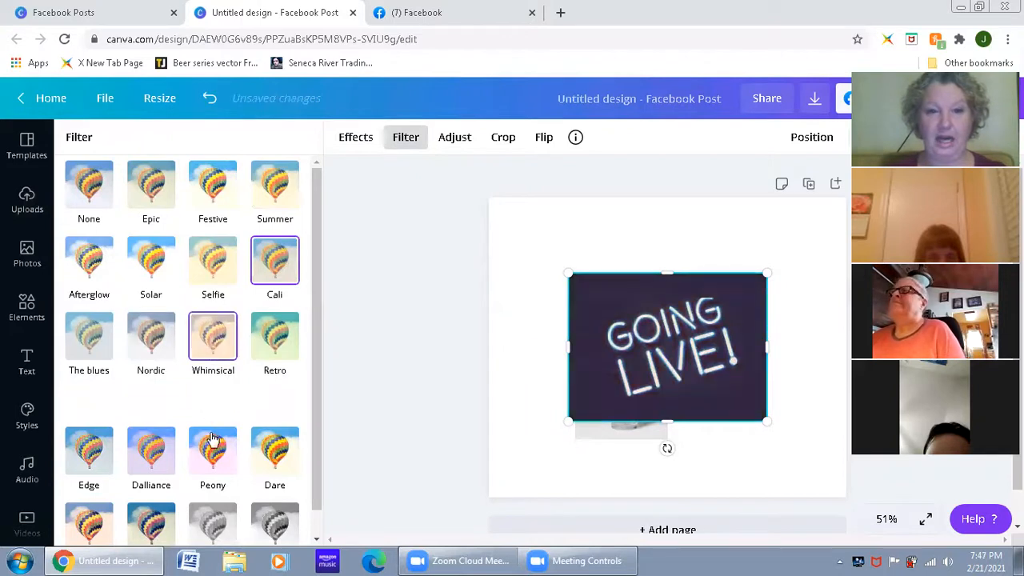
# Step: Try the Peony, Drama, Greyscale and Street filters on the "Going Live!" image and reset its filter to None
pyautogui.click(213, 443)
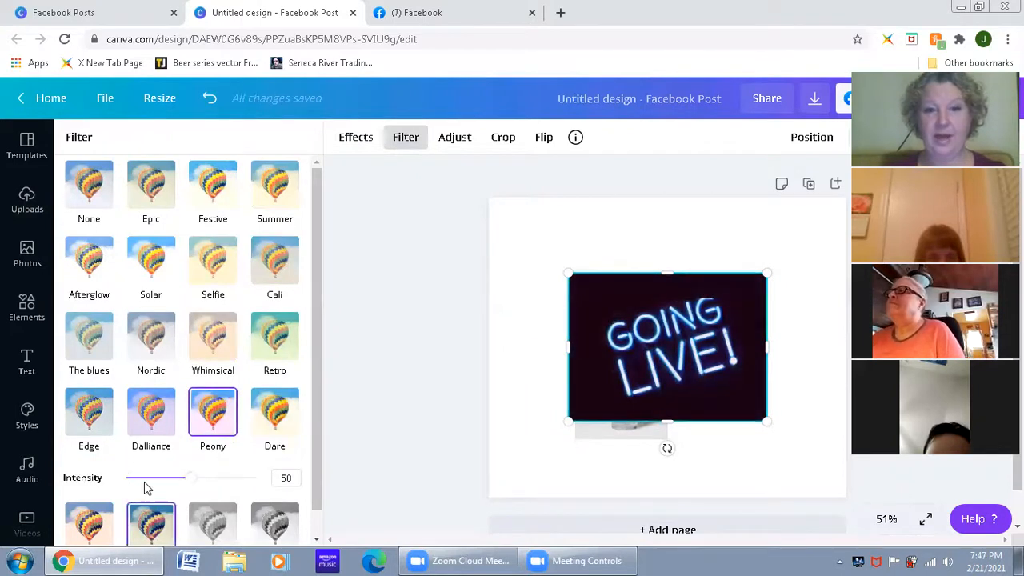
pyautogui.click(150, 521)
pyautogui.click(213, 462)
pyautogui.click(274, 464)
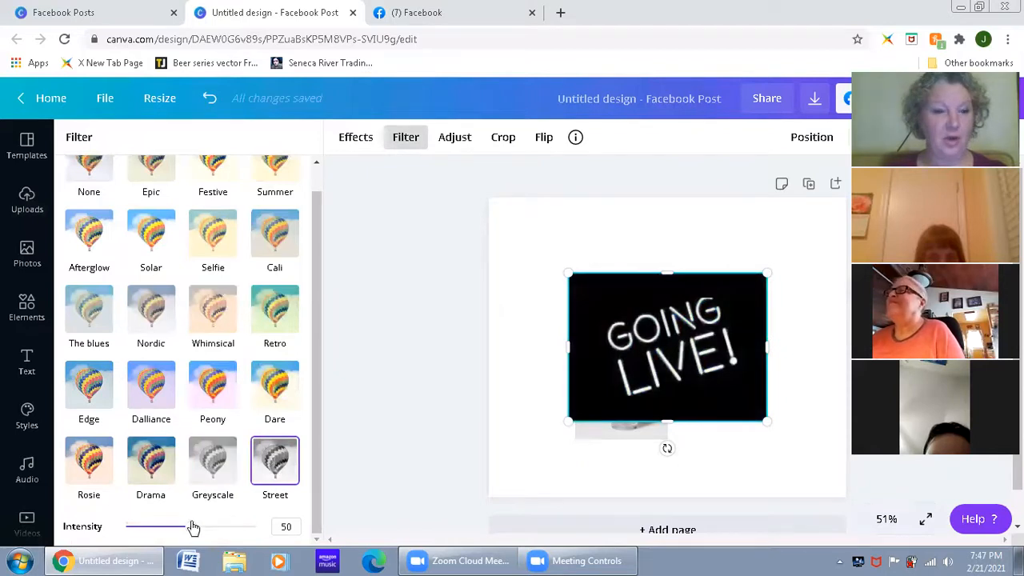
pyautogui.scroll(1, 179, 292)
pyautogui.click(99, 198)
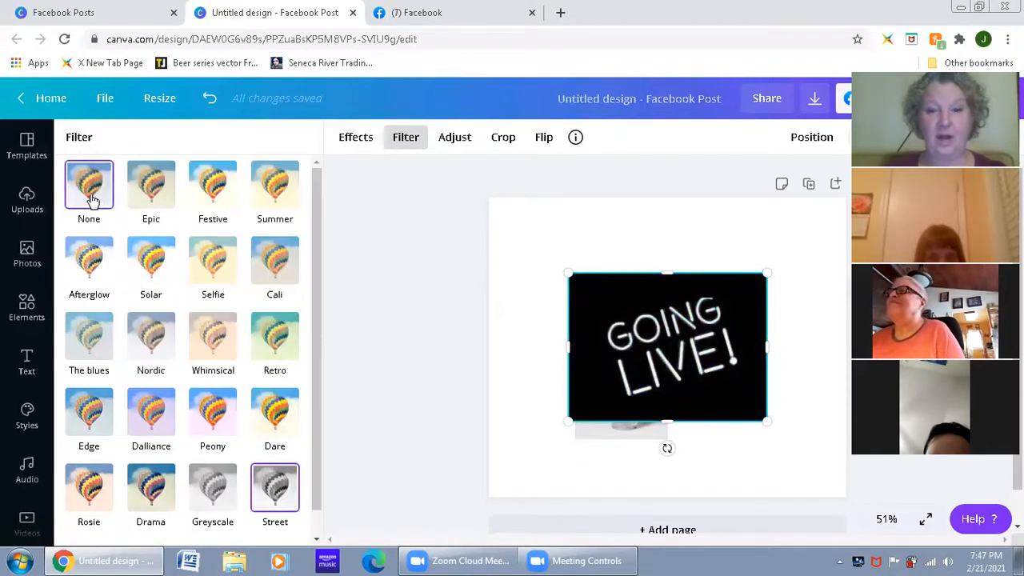
# Step: Try the Epic filter on the "Going Live!" image with intensity 0 and with intensity 57
pyautogui.click(244, 369)
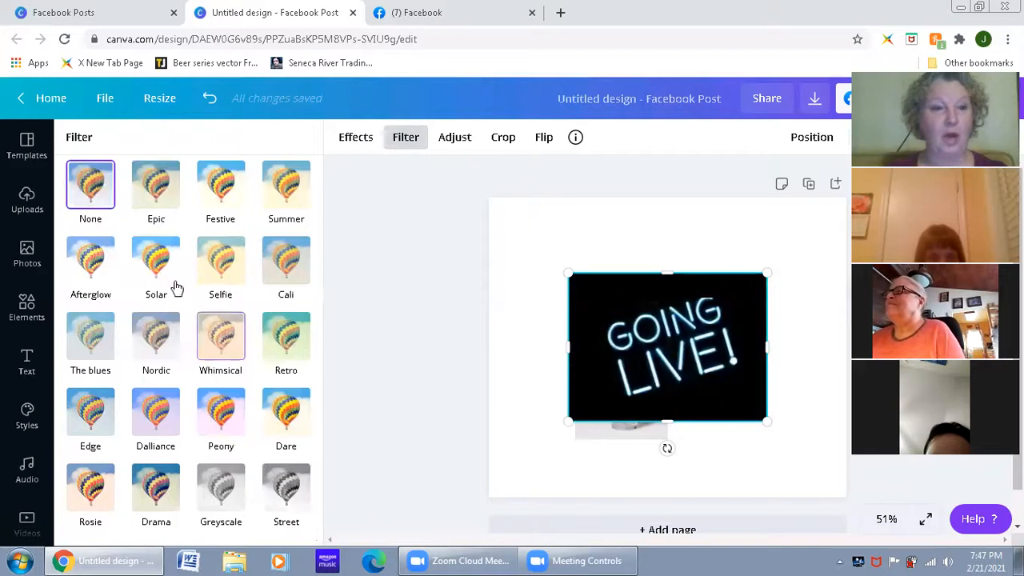
pyautogui.click(156, 196)
pyautogui.scroll(-1, 260, 380)
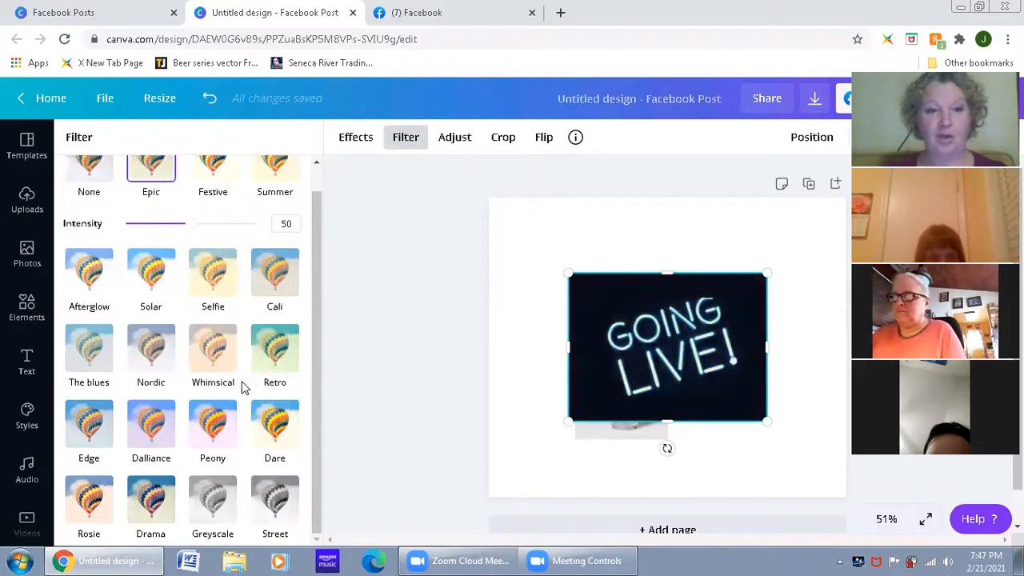
pyautogui.moveTo(191, 229); pyautogui.dragTo(94, 223)
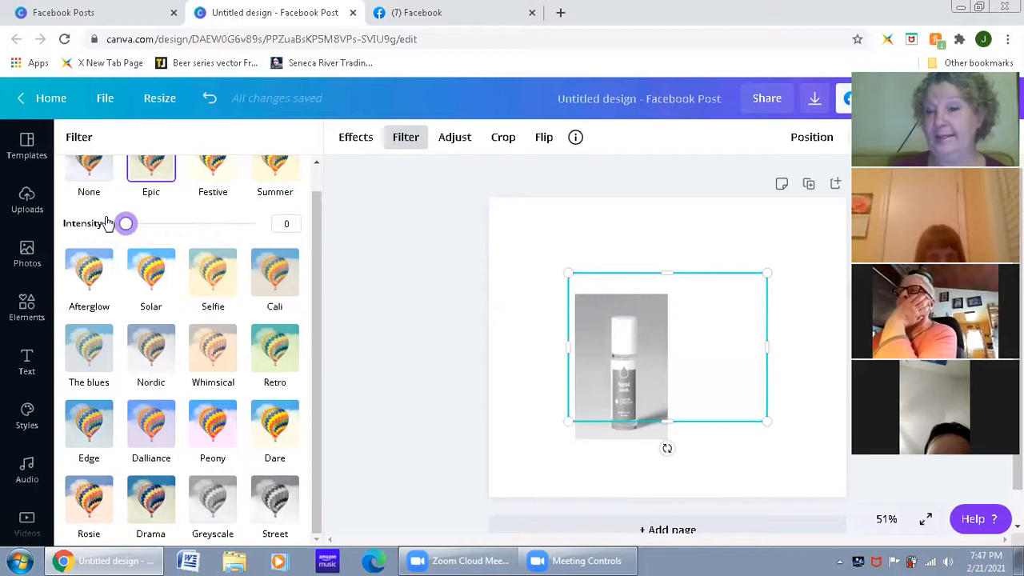
pyautogui.moveTo(108, 224); pyautogui.dragTo(203, 228)
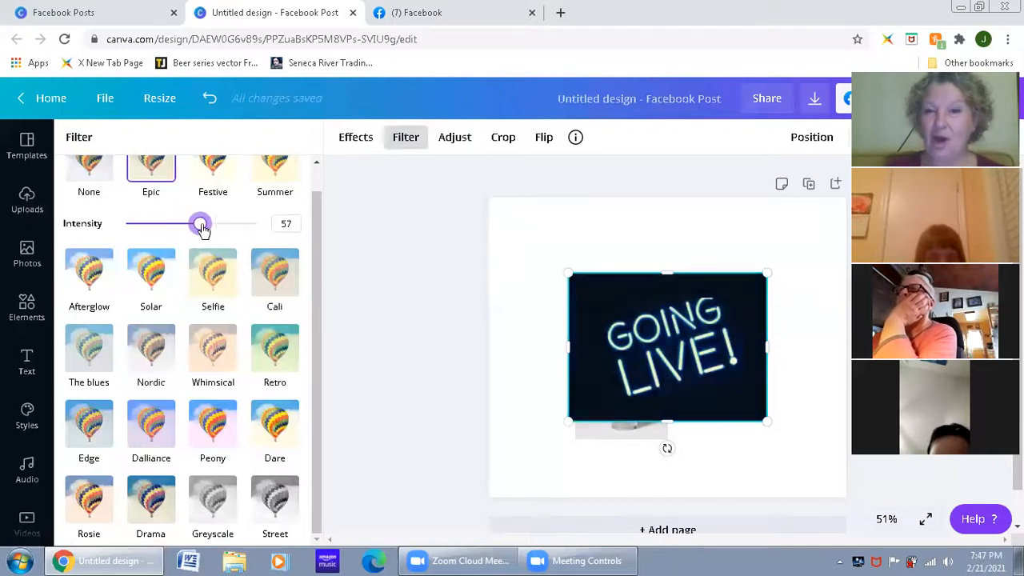
# Step: Reset the "Going Live!" image's filter to None and delete the image from the page
pyautogui.scroll(1, 307, 338)
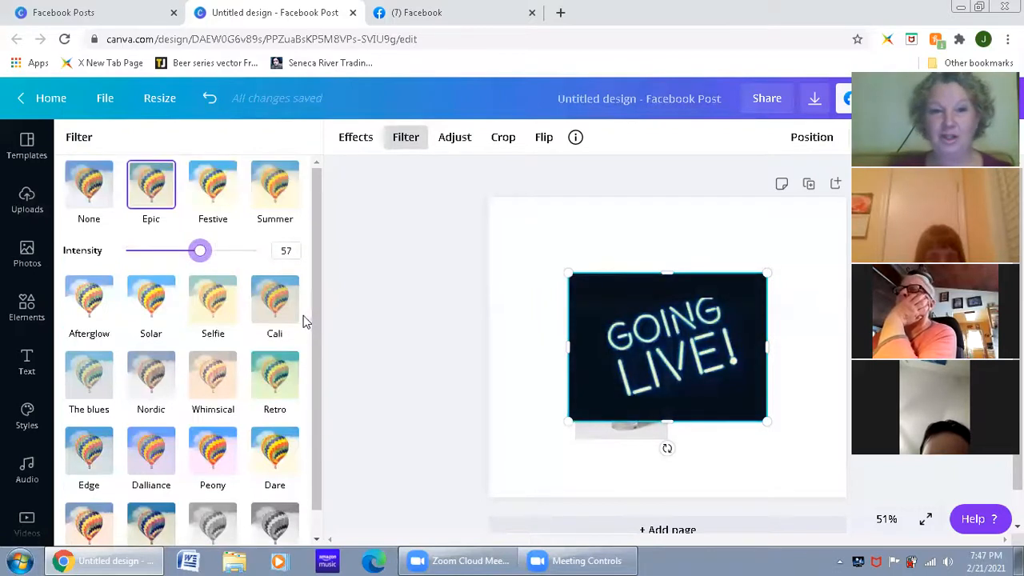
pyautogui.click(74, 190)
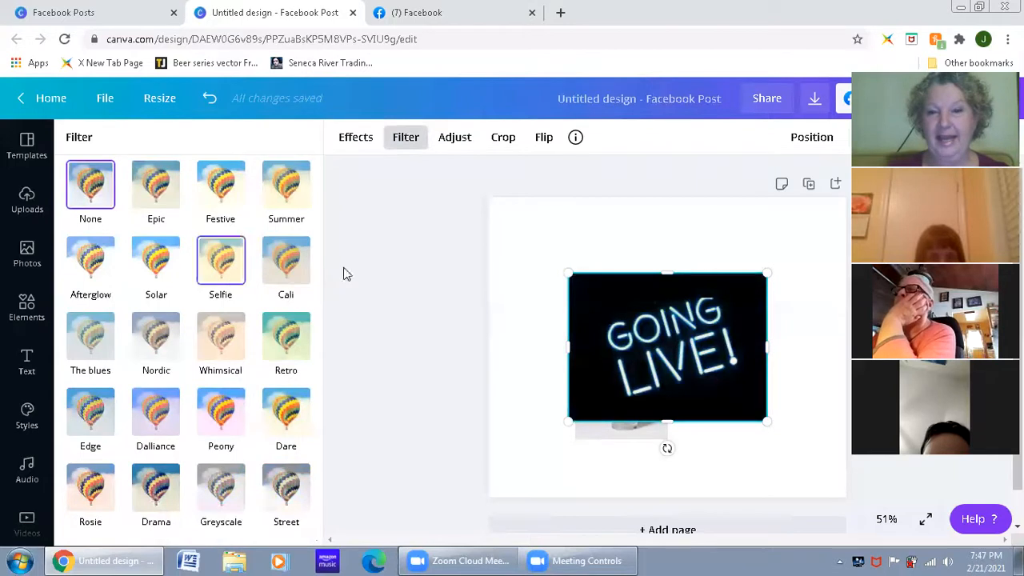
pyautogui.press('Delete')
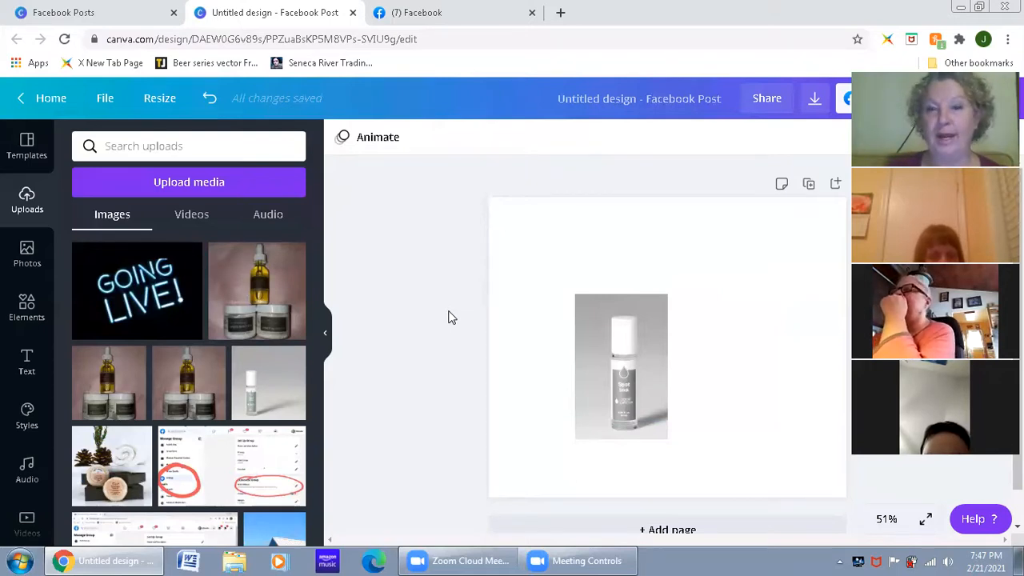
# Step: Remove the background of the bottle photo with Background Remover and move the cutout slightly up and left on the page
pyautogui.click(616, 362)
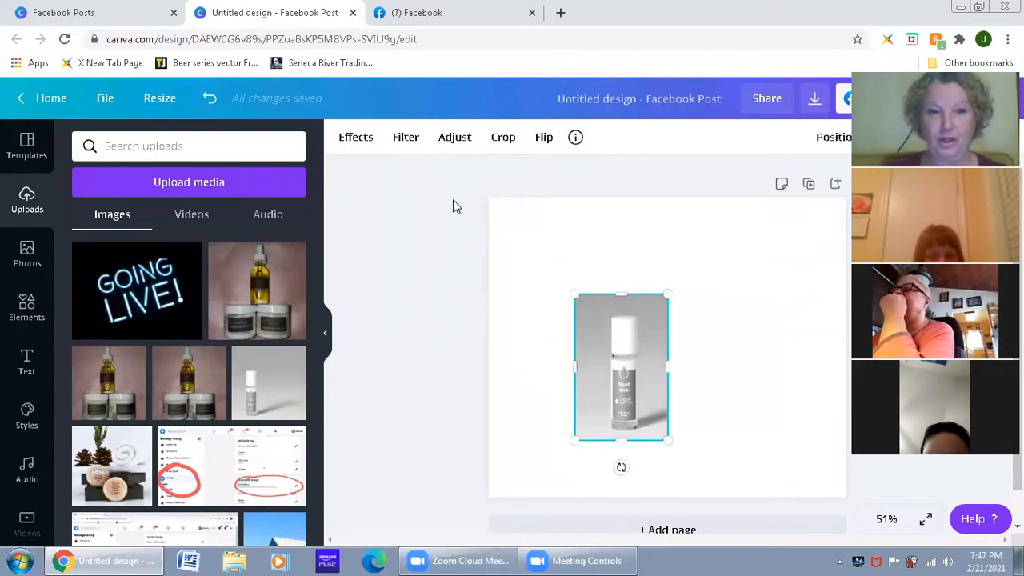
pyautogui.click(356, 141)
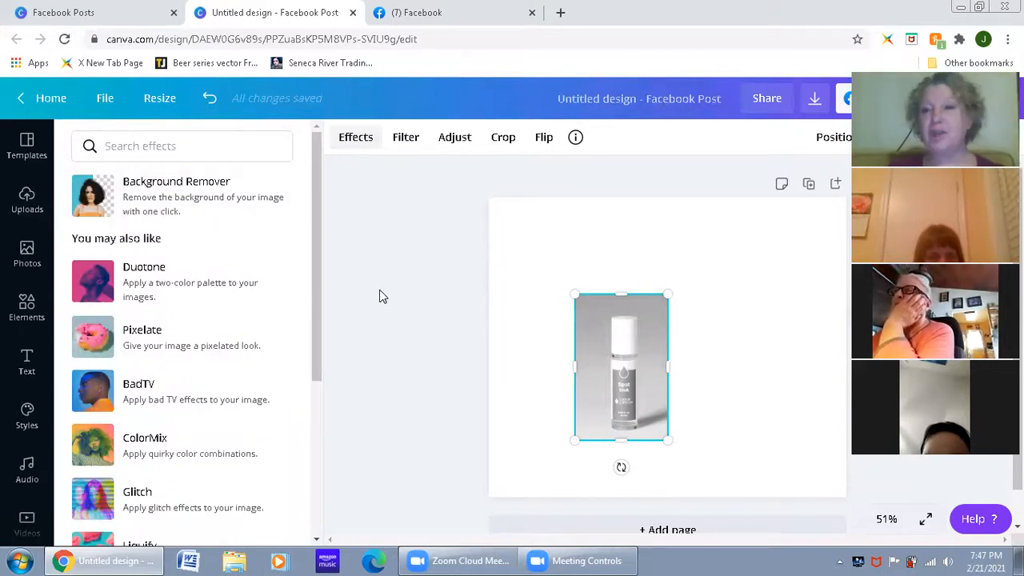
pyautogui.click(197, 201)
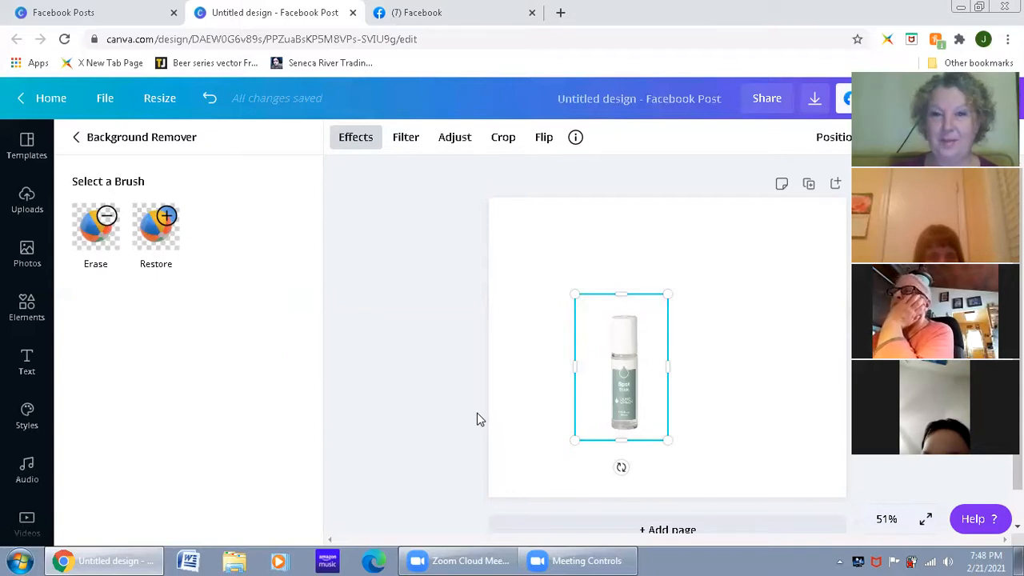
pyautogui.moveTo(616, 369); pyautogui.dragTo(579, 331)
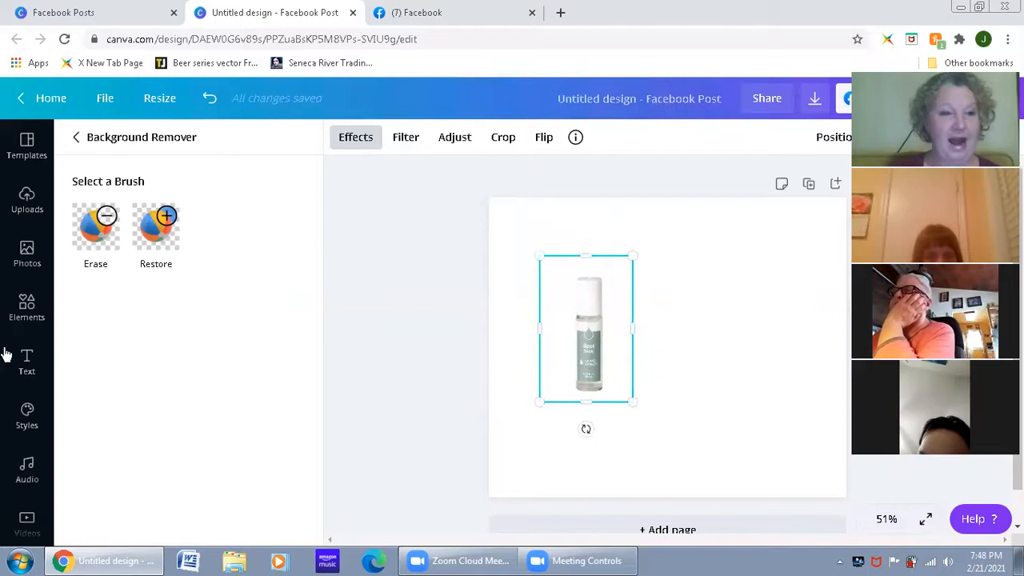
# Step: Add a square shape from the elements library and move it over the bottle
pyautogui.click(26, 308)
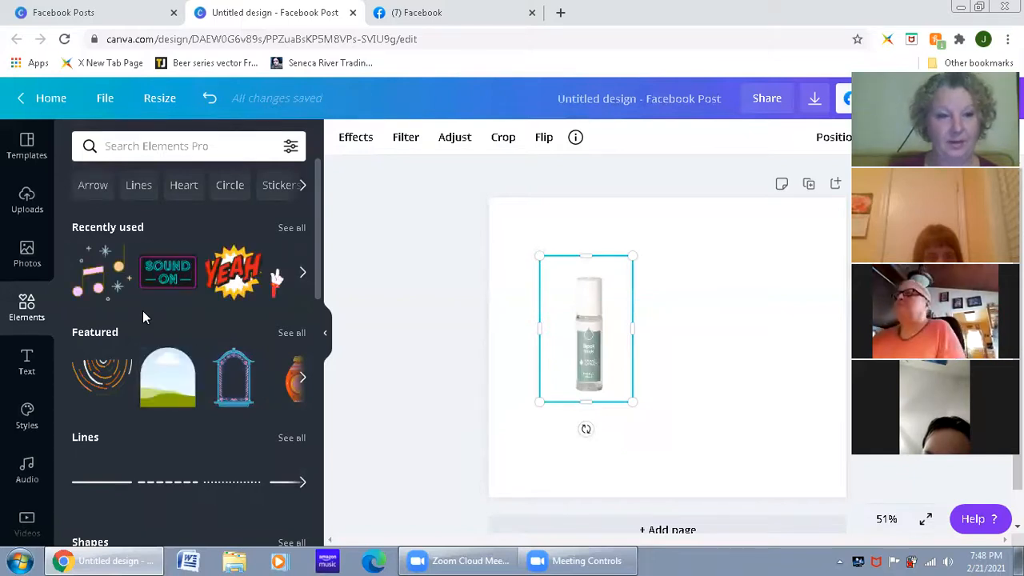
pyautogui.scroll(-5, 156, 364)
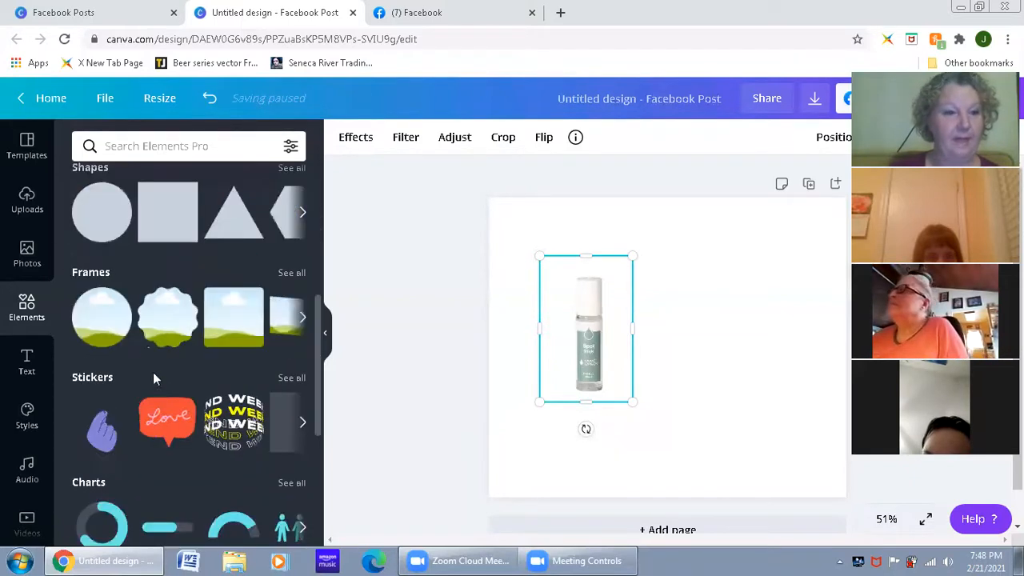
pyautogui.click(160, 240)
pyautogui.moveTo(623, 286); pyautogui.dragTo(557, 285)
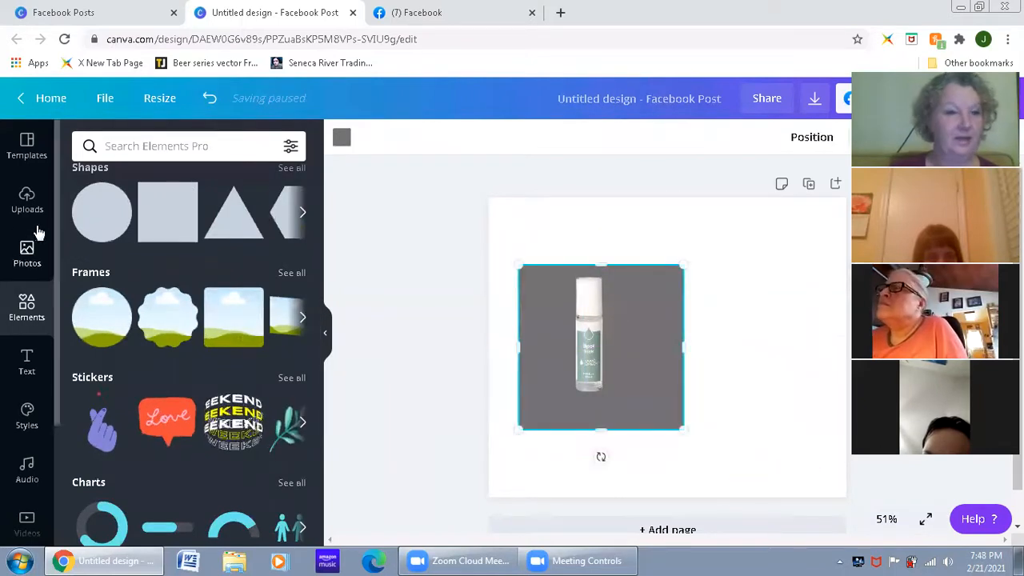
# Step: Try shifting the gray square slightly upward on the page and undo the move
pyautogui.click(24, 255)
pyautogui.click(24, 201)
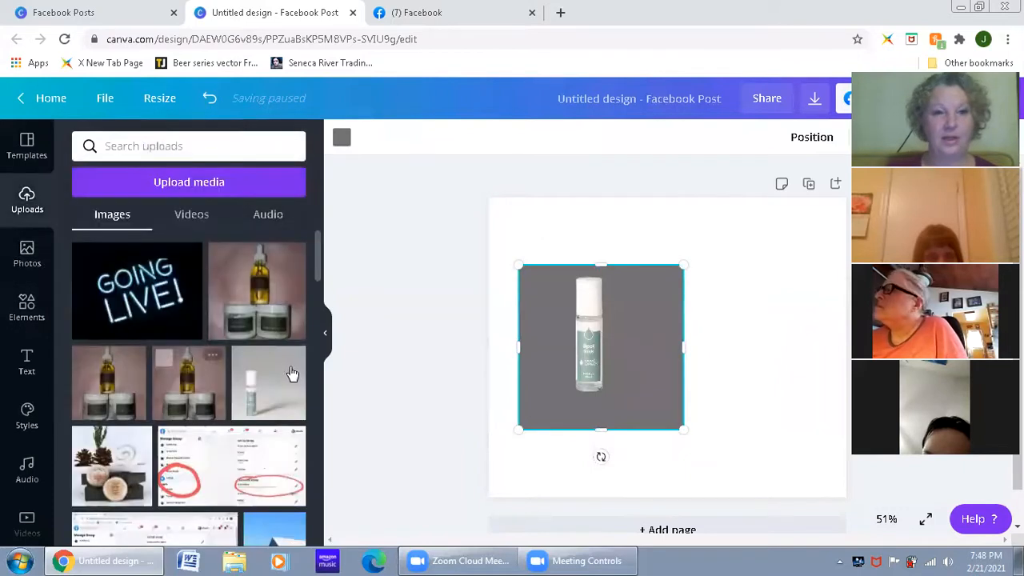
pyautogui.click(395, 314)
pyautogui.click(591, 344)
pyautogui.moveTo(598, 364); pyautogui.dragTo(587, 328)
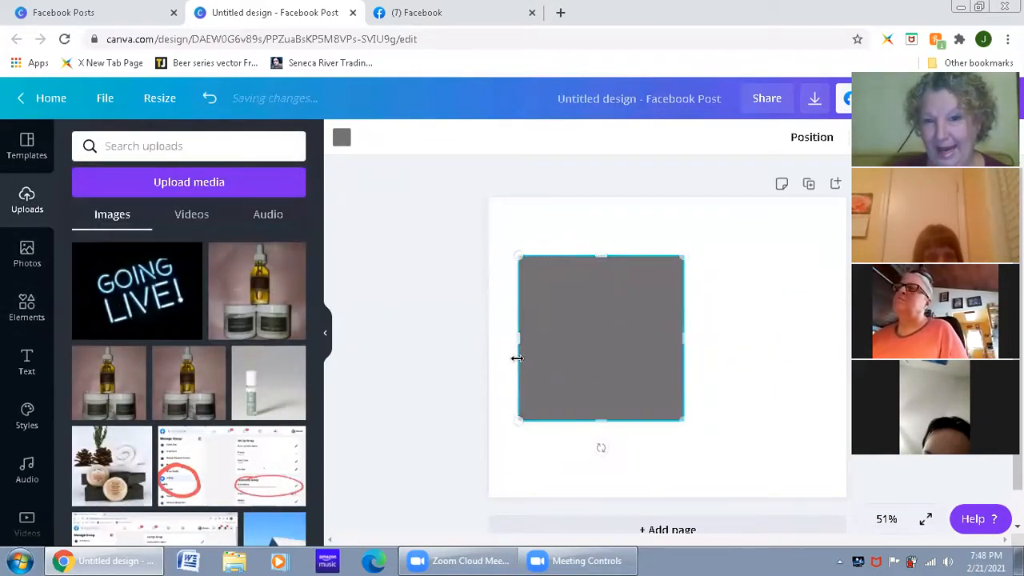
pyautogui.click(487, 364)
pyautogui.hotkey('ctrl', 'z')
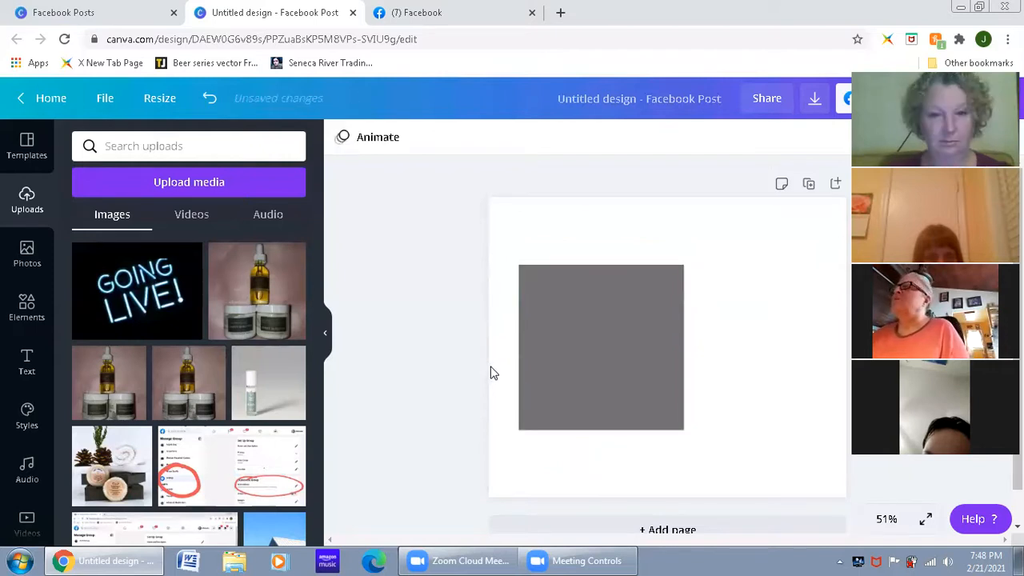
pyautogui.hotkey('ctrl', 'z')
# Step: Reposition the gray square over the bottle and send it backward so it sits behind the bottle
pyautogui.click(587, 341)
pyautogui.moveTo(656, 312); pyautogui.dragTo(575, 319)
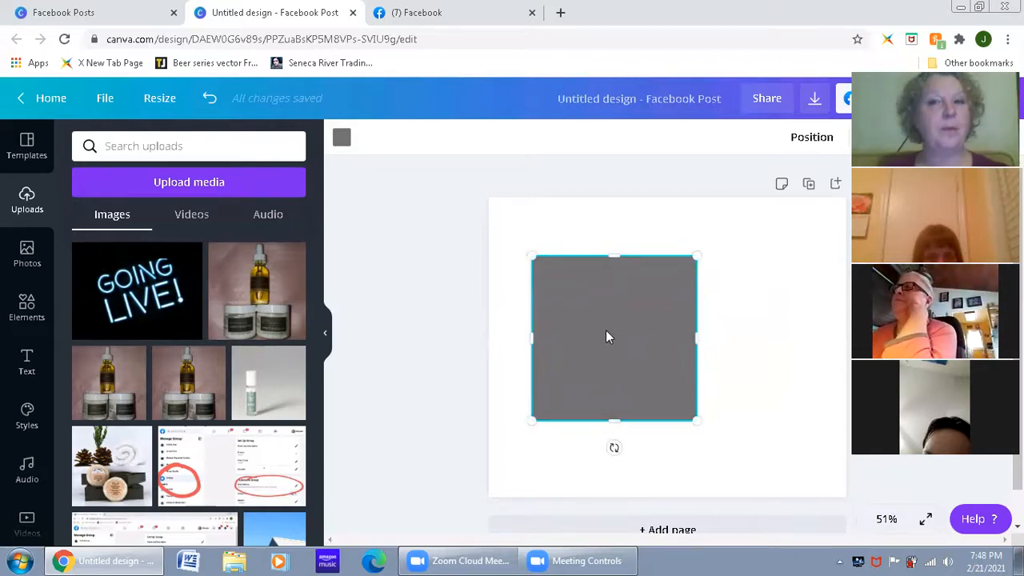
pyautogui.click(830, 142)
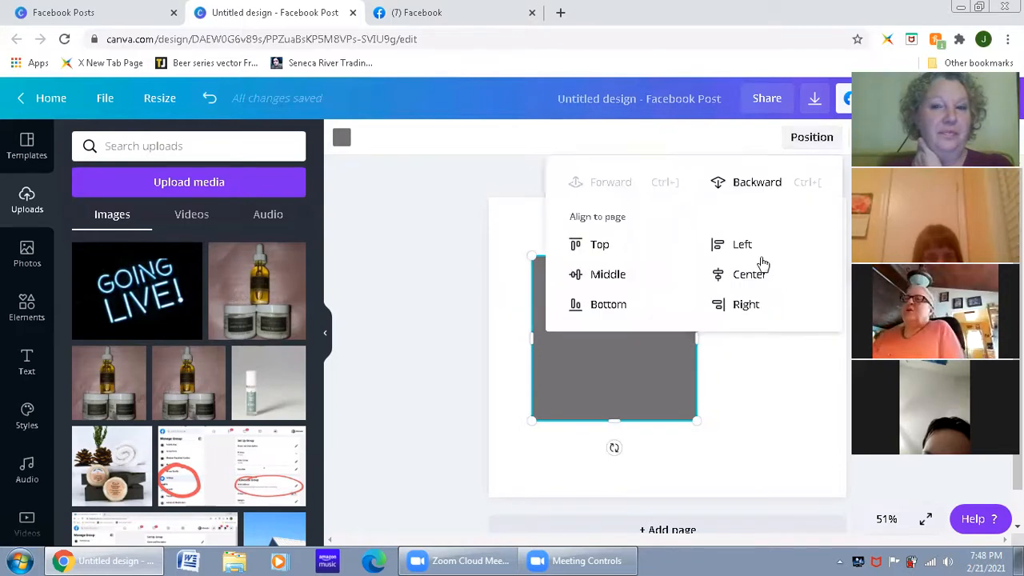
pyautogui.click(754, 204)
pyautogui.click(451, 362)
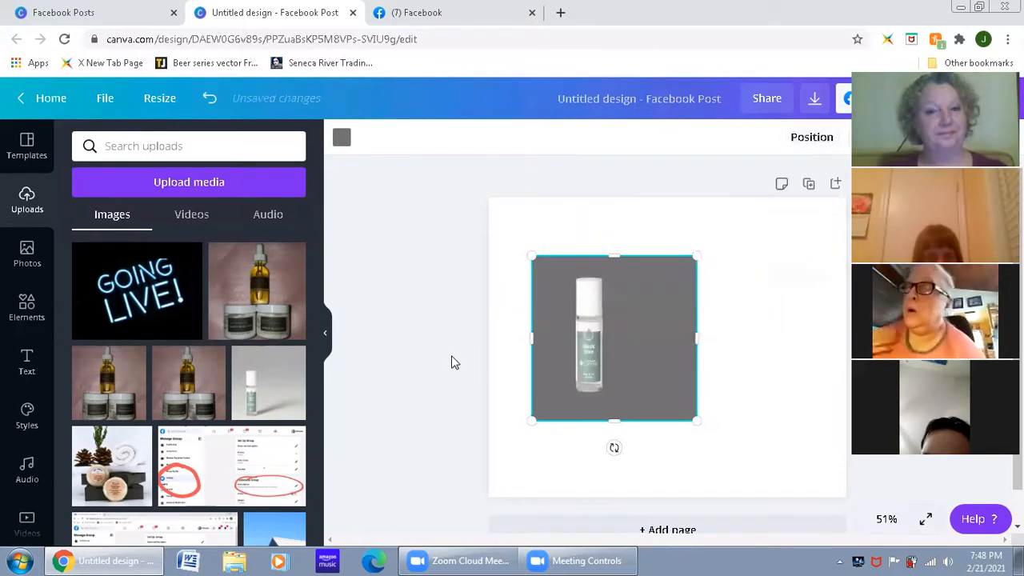
pyautogui.click(451, 362)
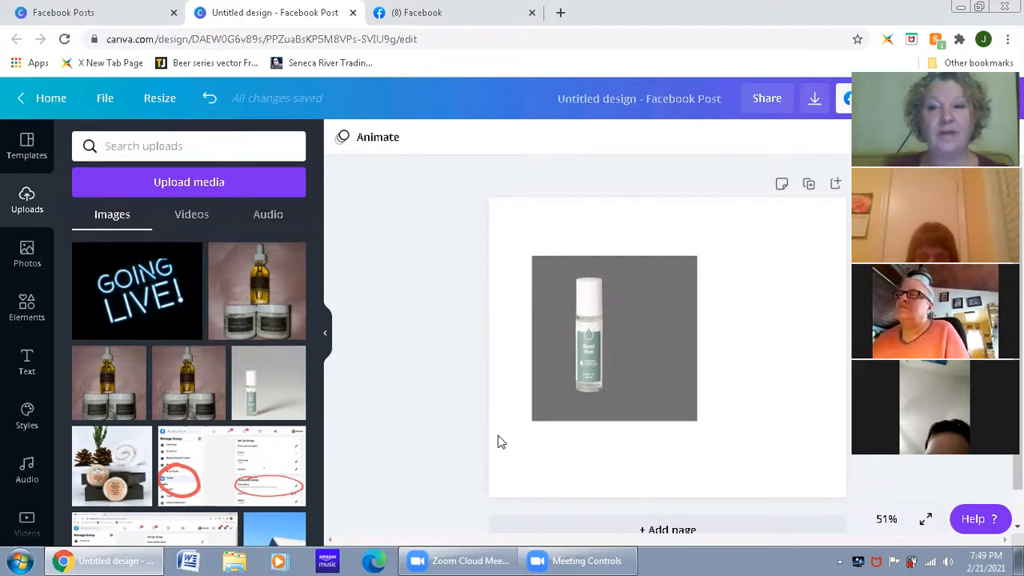
# Step: Browse the effects available for the bottle photo and examine the Glitch effect's description
pyautogui.click(604, 360)
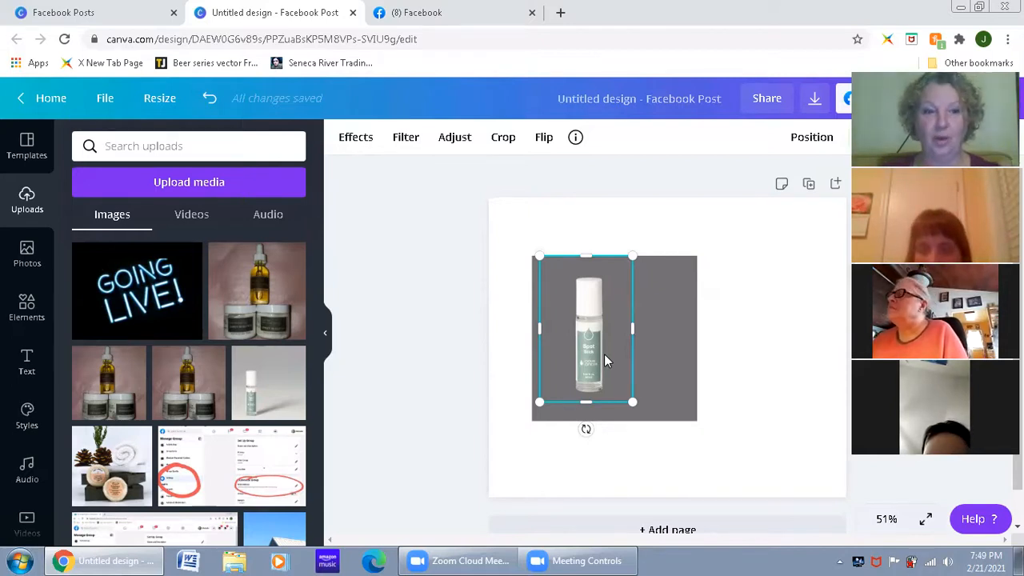
pyautogui.click(358, 139)
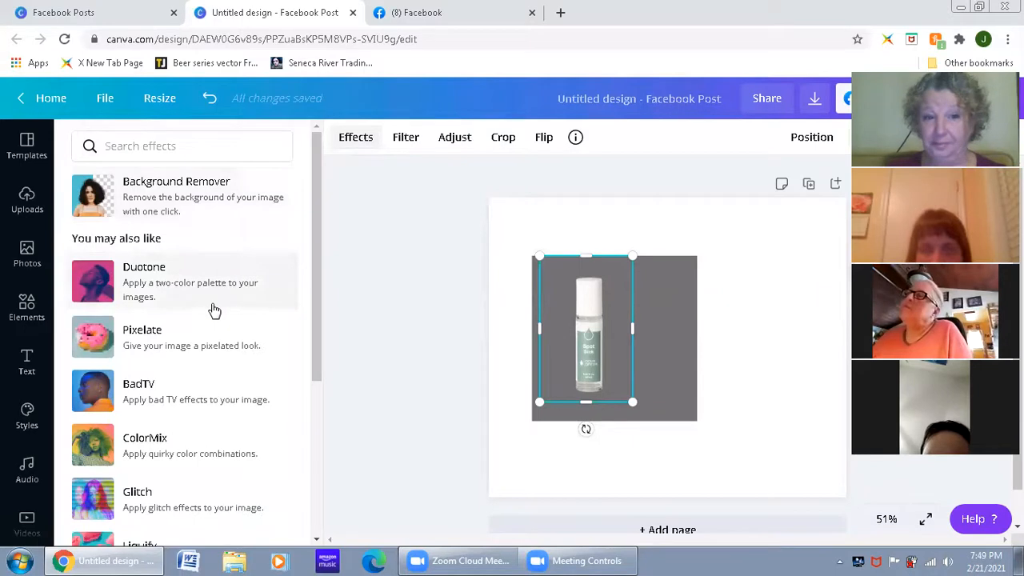
pyautogui.scroll(-5, 215, 301)
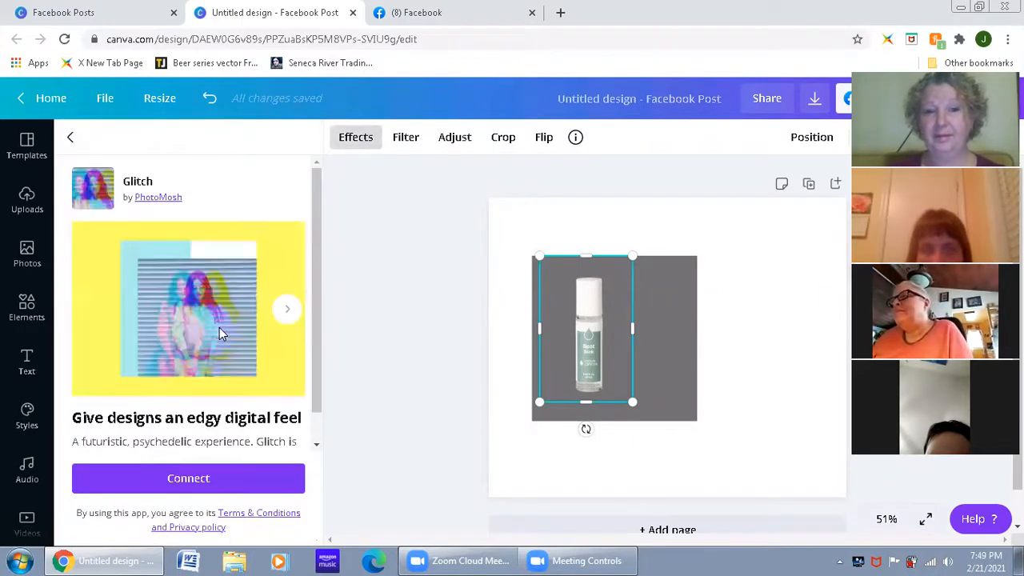
pyautogui.scroll(-1, 235, 342)
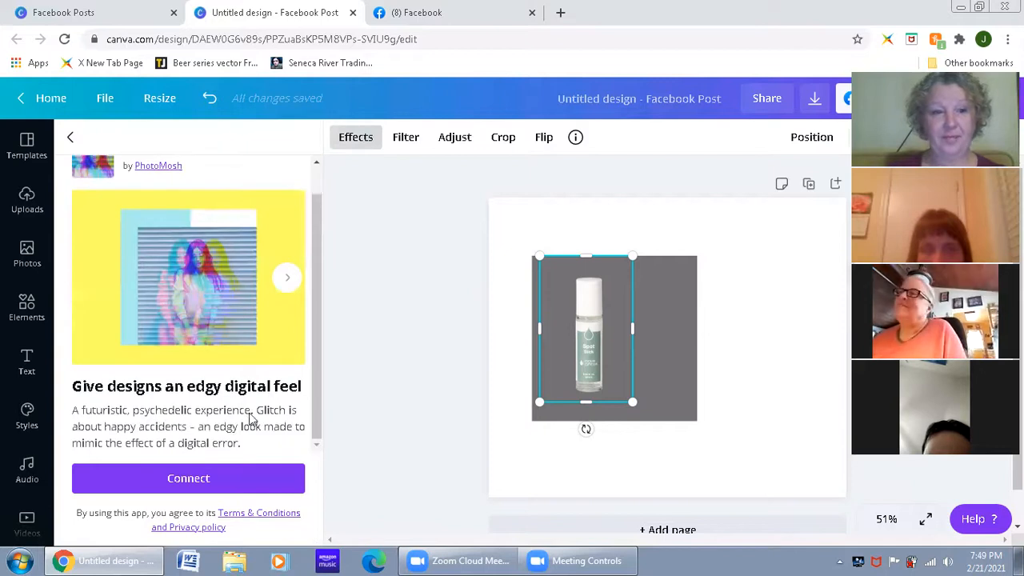
pyautogui.scroll(1, 264, 424)
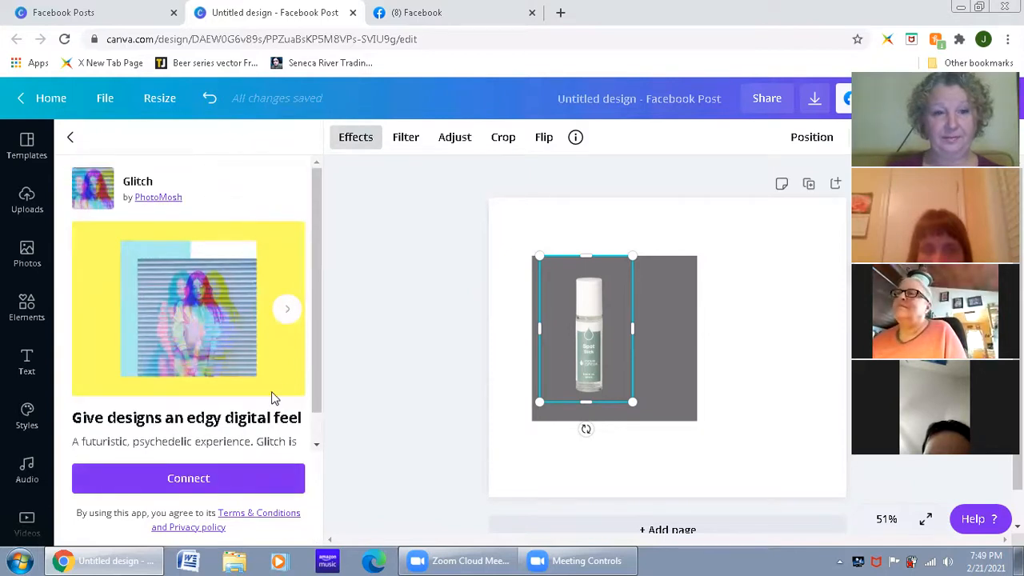
pyautogui.click(69, 136)
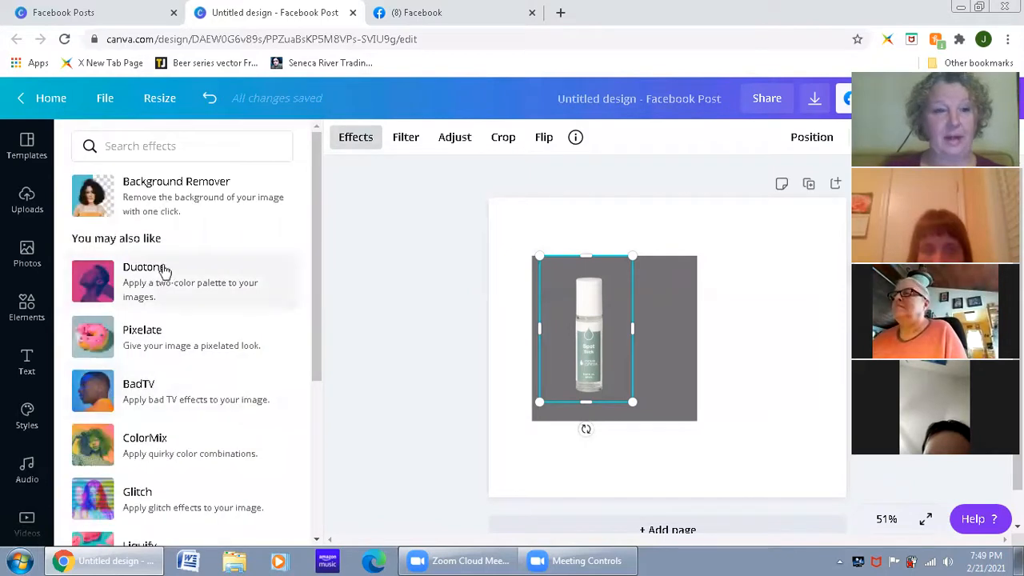
# Step: Examine the Duotone effect's description and browse the rest of the effects available for the bottle photo
pyautogui.scroll(-2, 172, 288)
pyautogui.scroll(3, 177, 301)
pyautogui.click(177, 301)
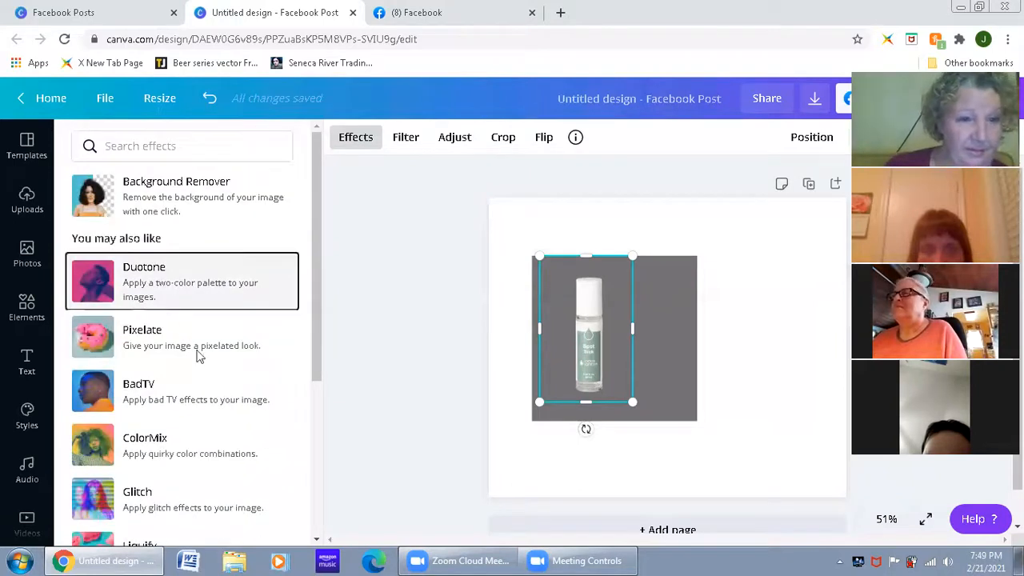
pyautogui.scroll(-1, 222, 390)
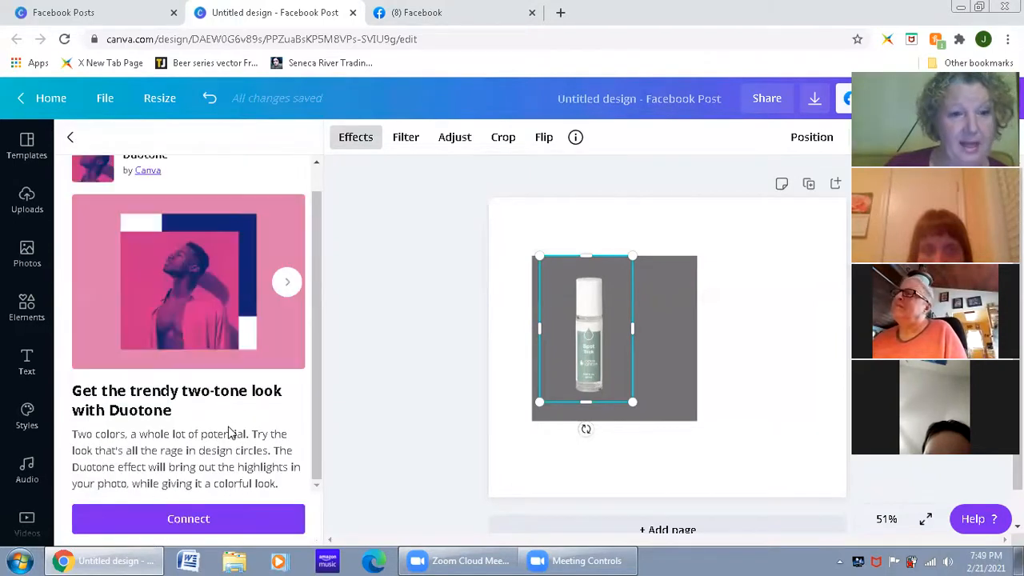
pyautogui.scroll(1, 192, 320)
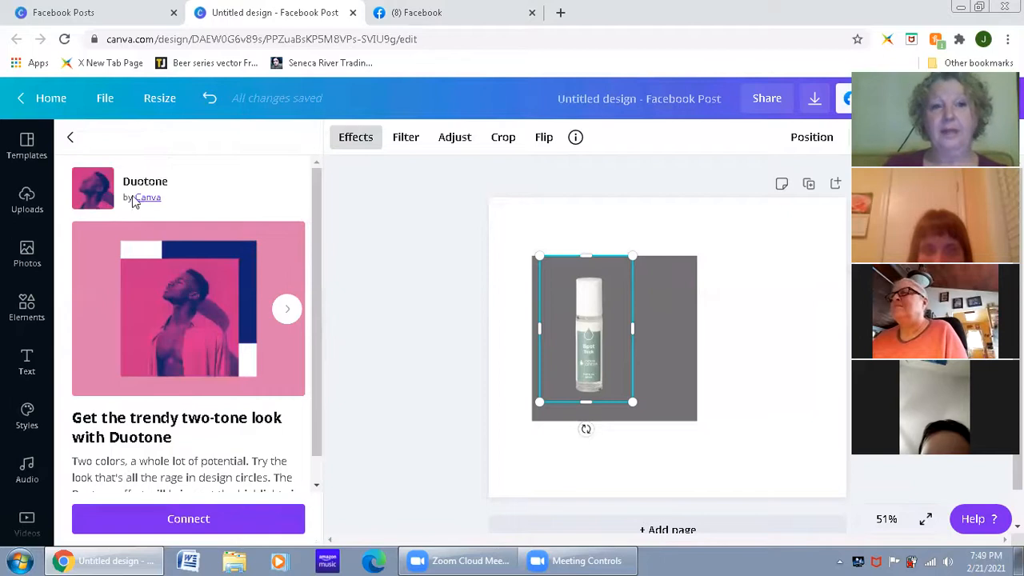
pyautogui.click(70, 137)
pyautogui.scroll(-3, 221, 320)
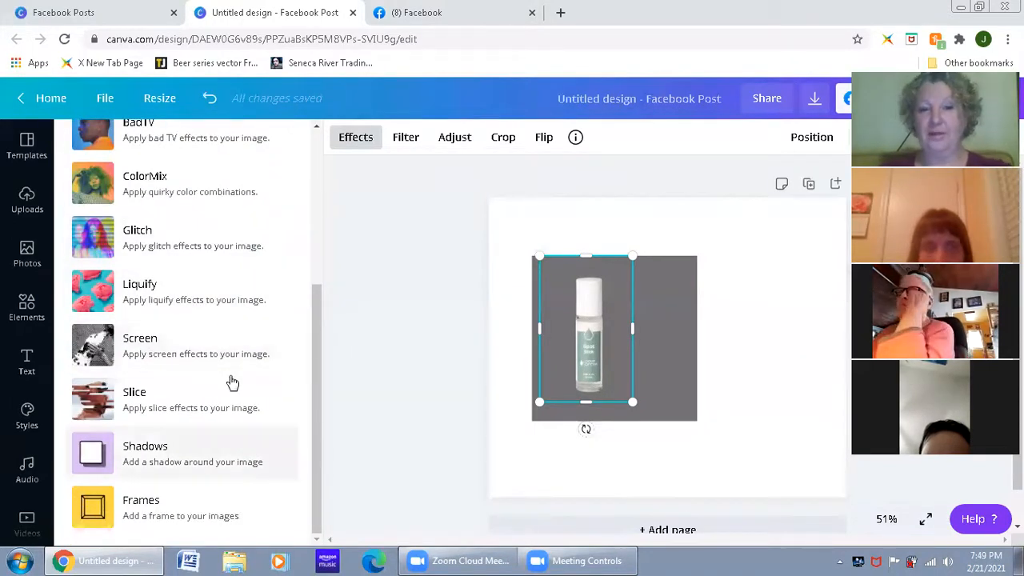
pyautogui.scroll(3, 232, 296)
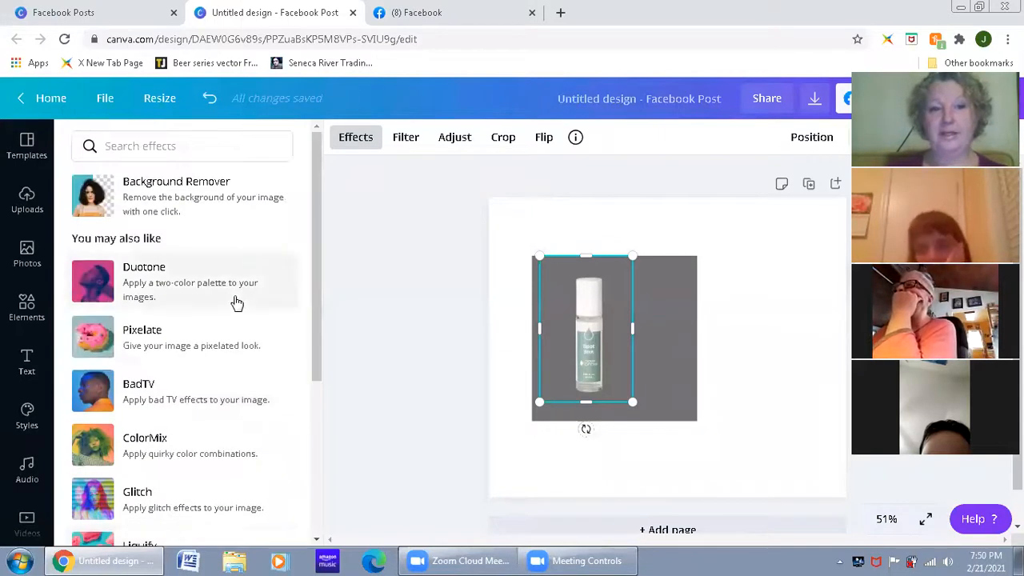
pyautogui.scroll(-3, 235, 299)
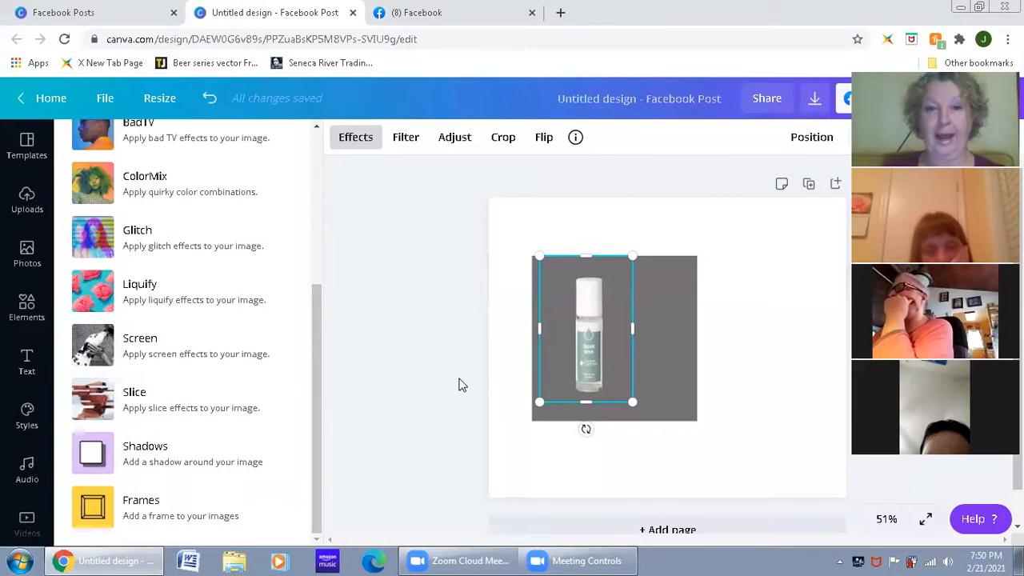
# Step: Move the bottle photo to the page's upper-left corner and delete the gray square
pyautogui.click(555, 357)
pyautogui.moveTo(595, 346); pyautogui.dragTo(546, 265)
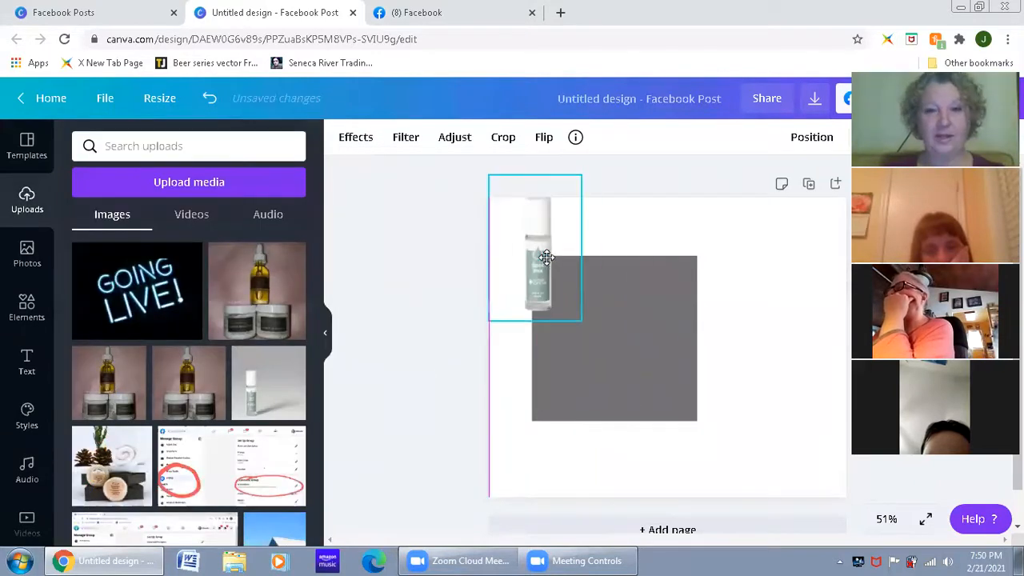
pyautogui.click(591, 334)
pyautogui.press('Delete')
pyautogui.click(549, 279)
pyautogui.moveTo(549, 276)
pyautogui.mouseDown()
pyautogui.moveTo(555, 316)
pyautogui.moveTo(549, 279)
pyautogui.mouseUp()
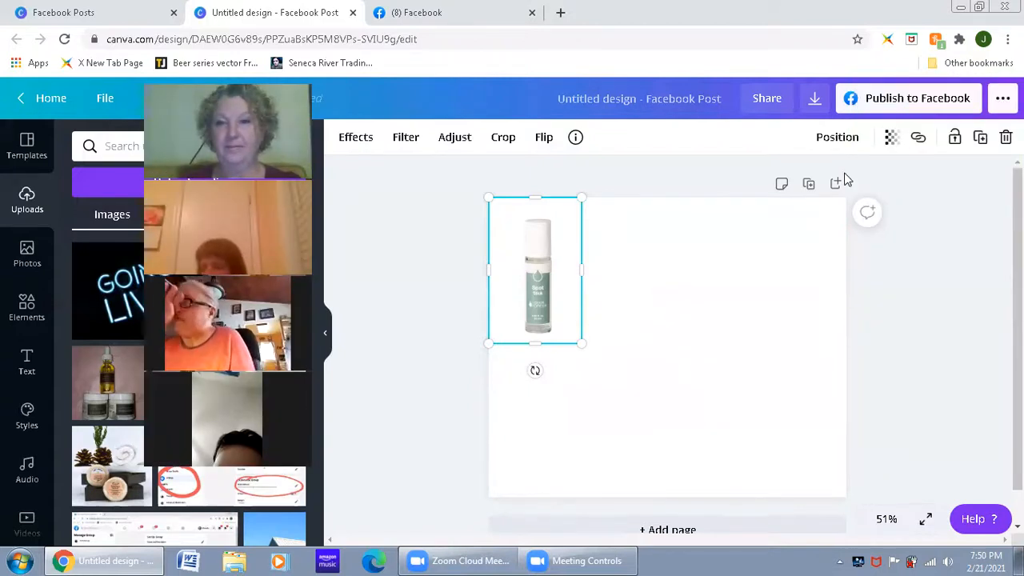
# Step: Examine the layering and page alignment options for the bottle photo
pyautogui.click(853, 143)
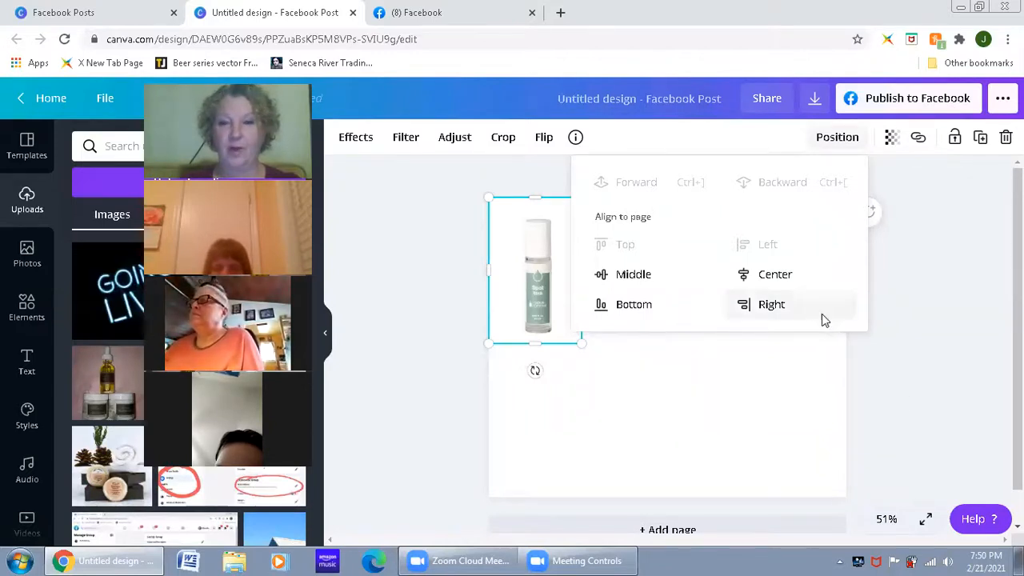
pyautogui.click(893, 383)
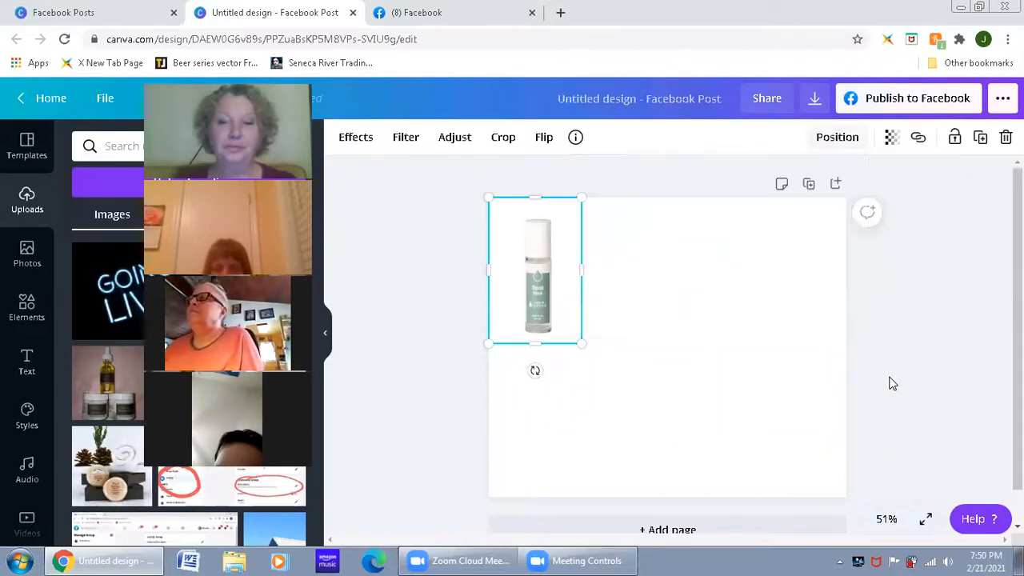
pyautogui.click(892, 383)
# Step: Try adjusting the bottle photo's transparency and return it to 100
pyautogui.click(536, 269)
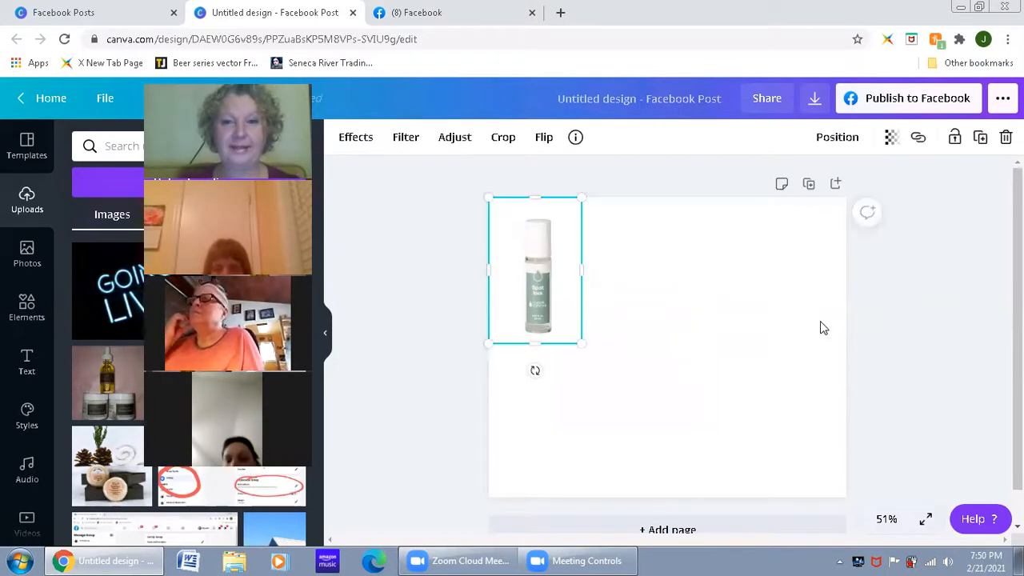
pyautogui.click(891, 143)
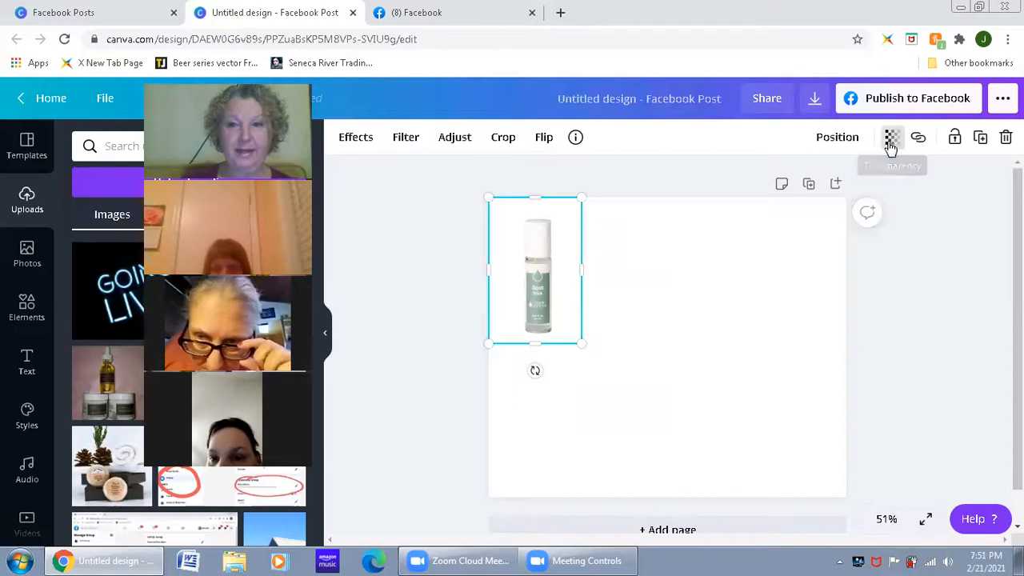
pyautogui.moveTo(842, 187); pyautogui.dragTo(873, 199)
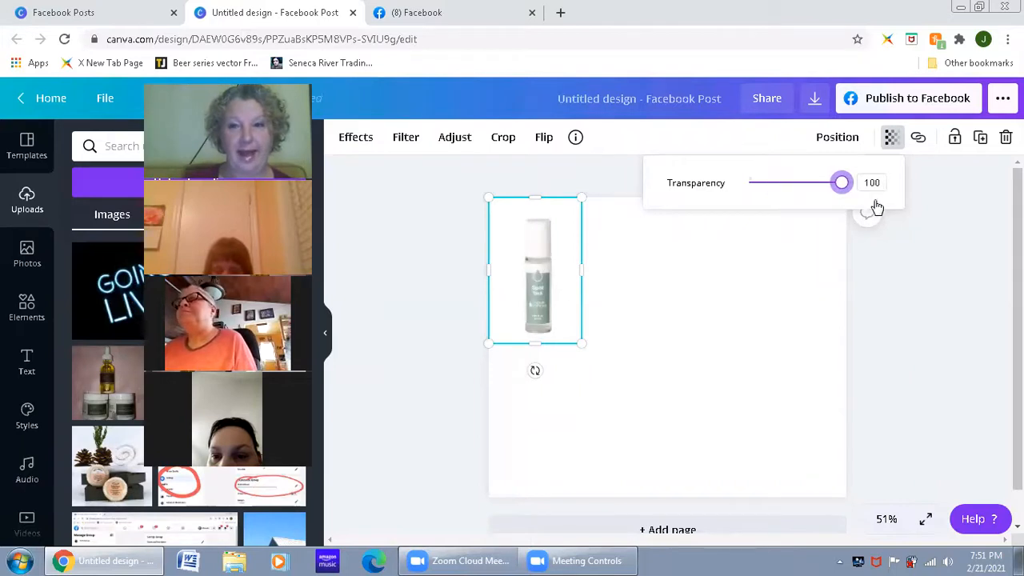
pyautogui.click(932, 181)
pyautogui.click(932, 181)
# Step: Examine the link option for the bottle photo and close it without entering a link
pyautogui.click(580, 244)
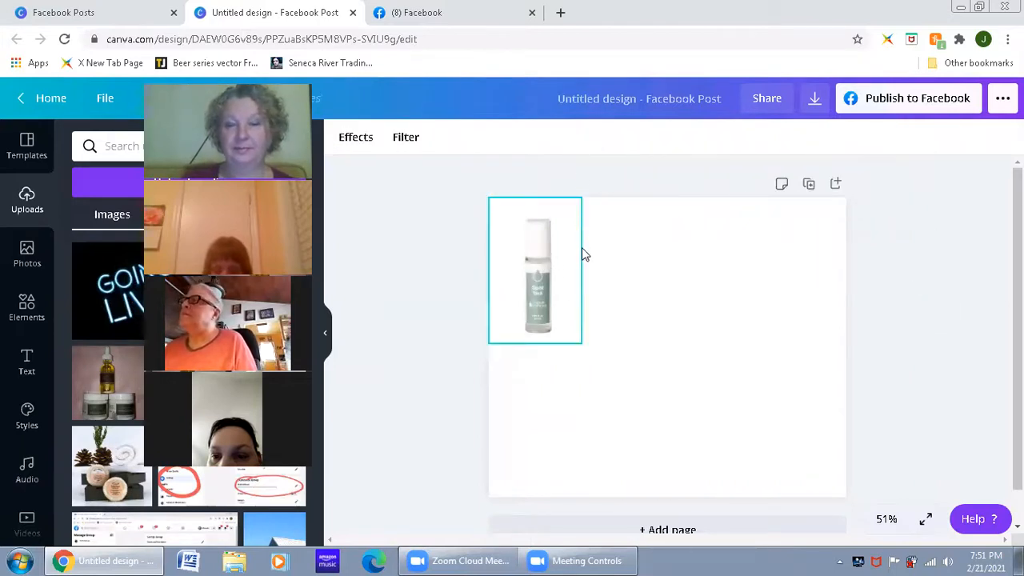
pyautogui.click(920, 139)
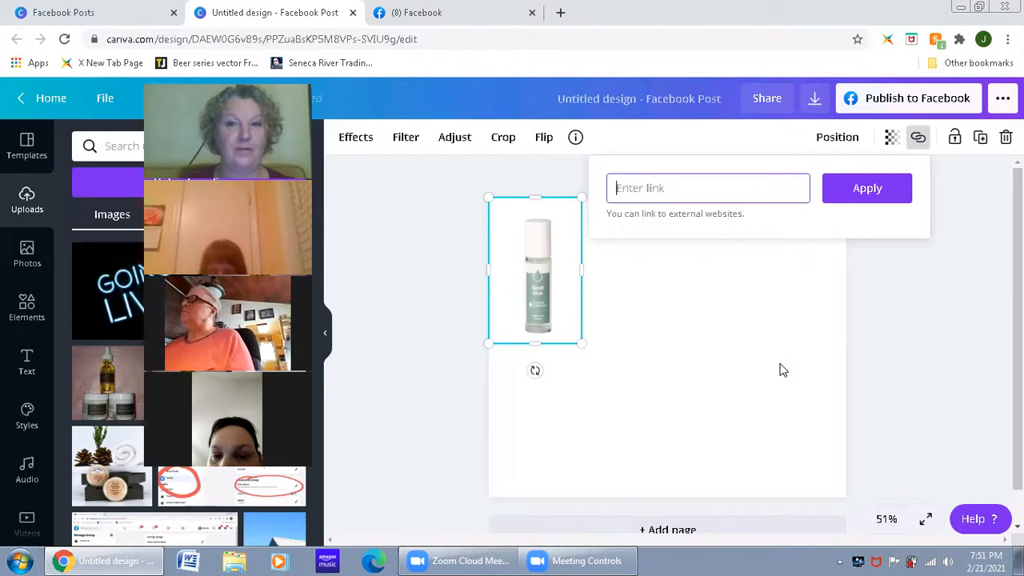
pyautogui.click(943, 265)
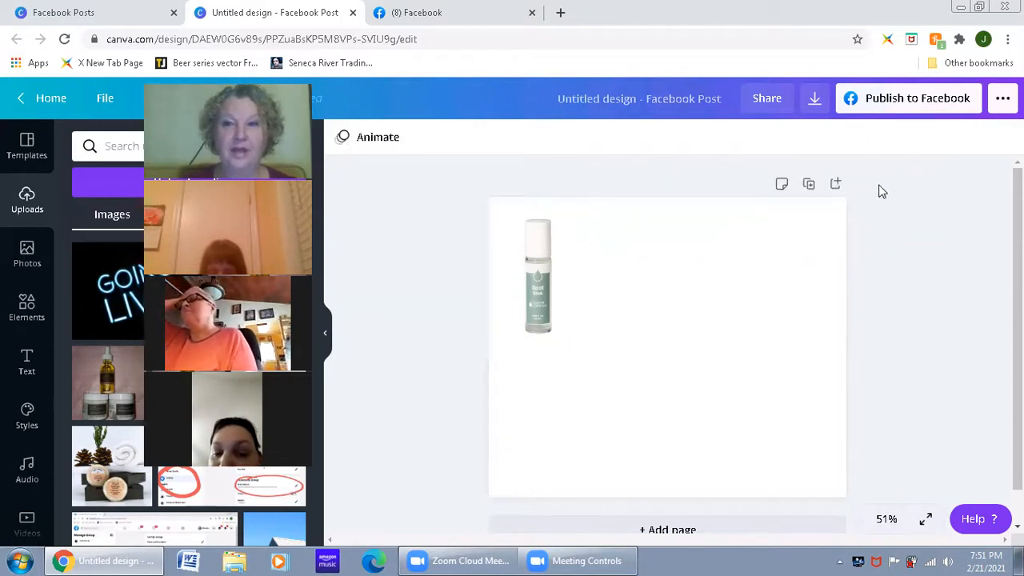
# Step: Lock the bottle photo in place and unlock it again
pyautogui.click(566, 278)
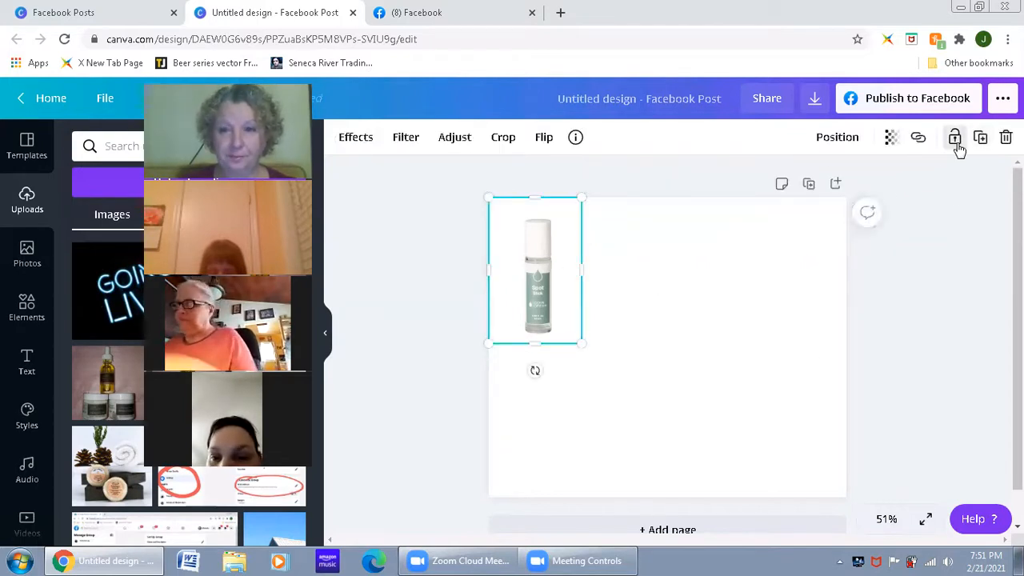
pyautogui.click(955, 139)
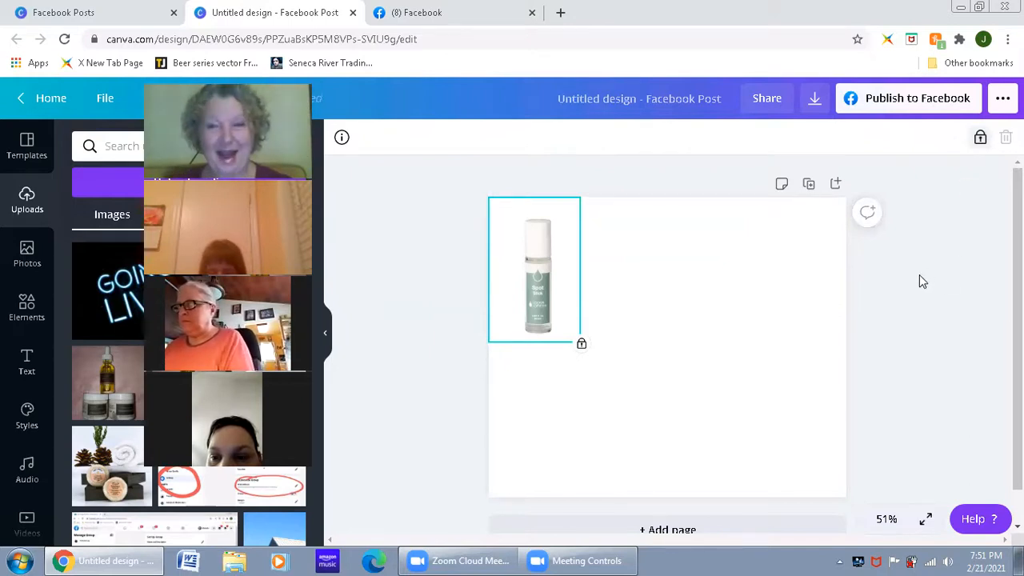
pyautogui.click(980, 137)
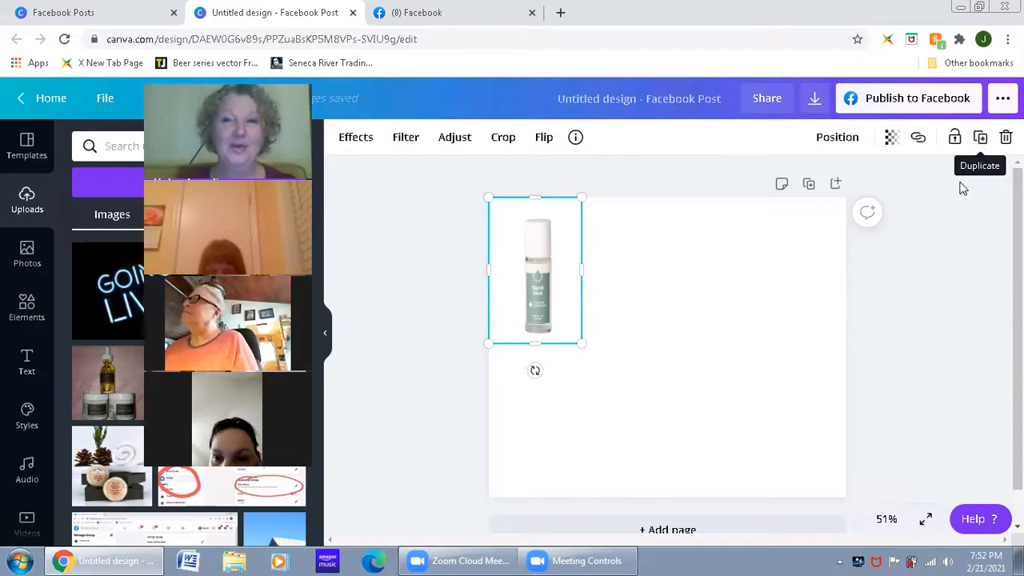
# Step: Try duplicating the bottle photo beside the original and delete the copy
pyautogui.click(982, 142)
pyautogui.moveTo(543, 307); pyautogui.dragTo(704, 329)
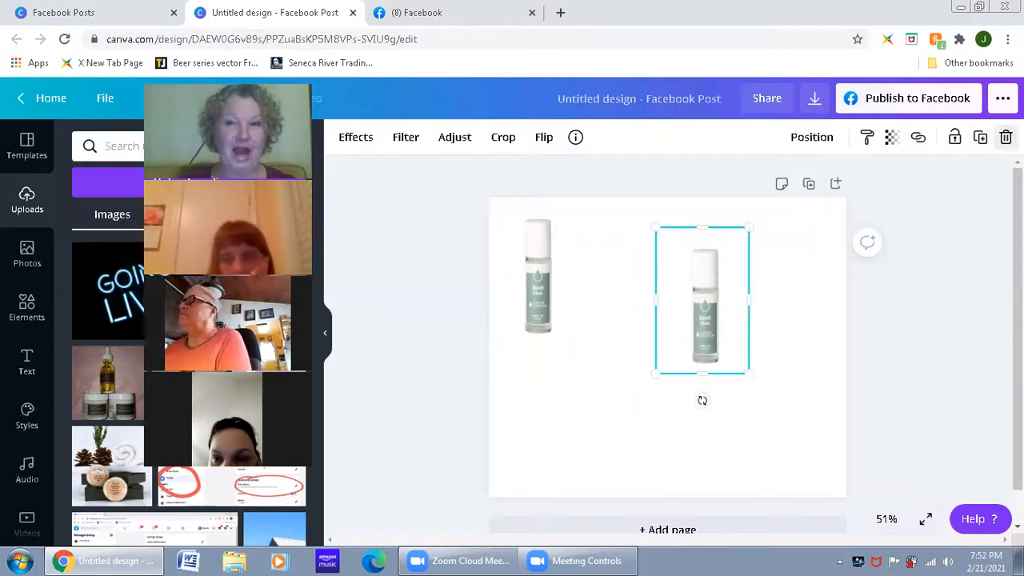
pyautogui.click(1006, 137)
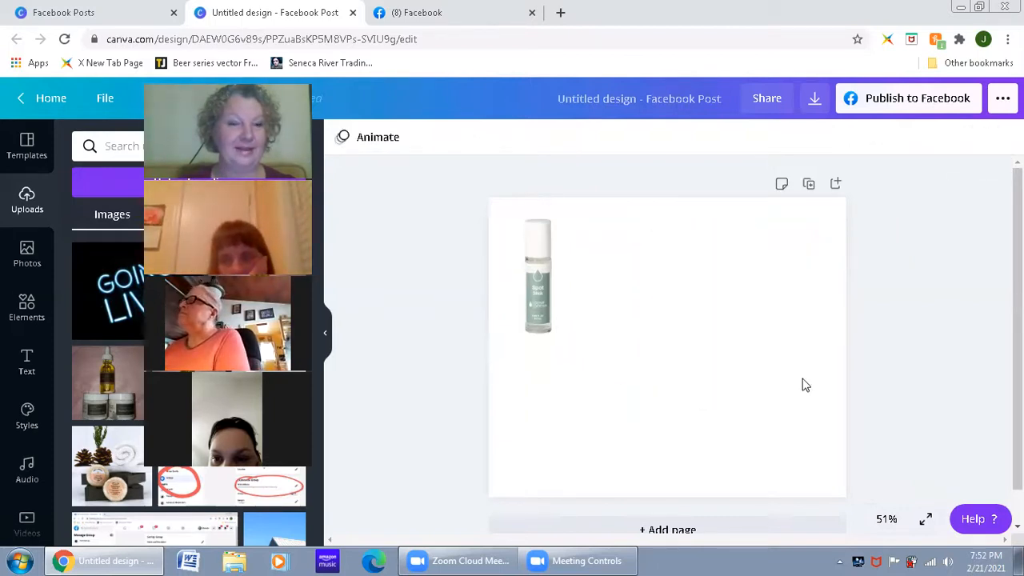
pyautogui.click(545, 295)
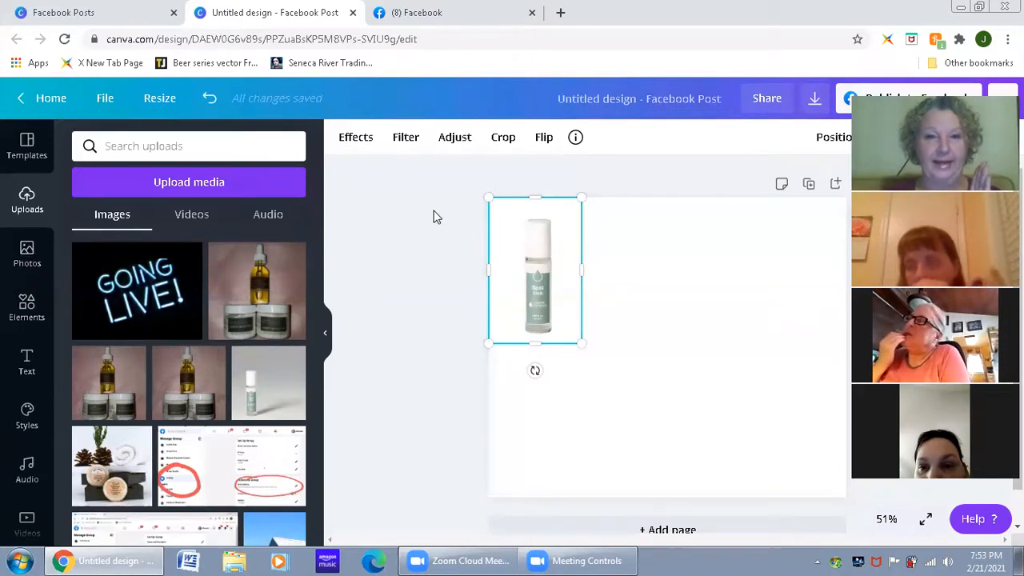
pyautogui.click(436, 272)
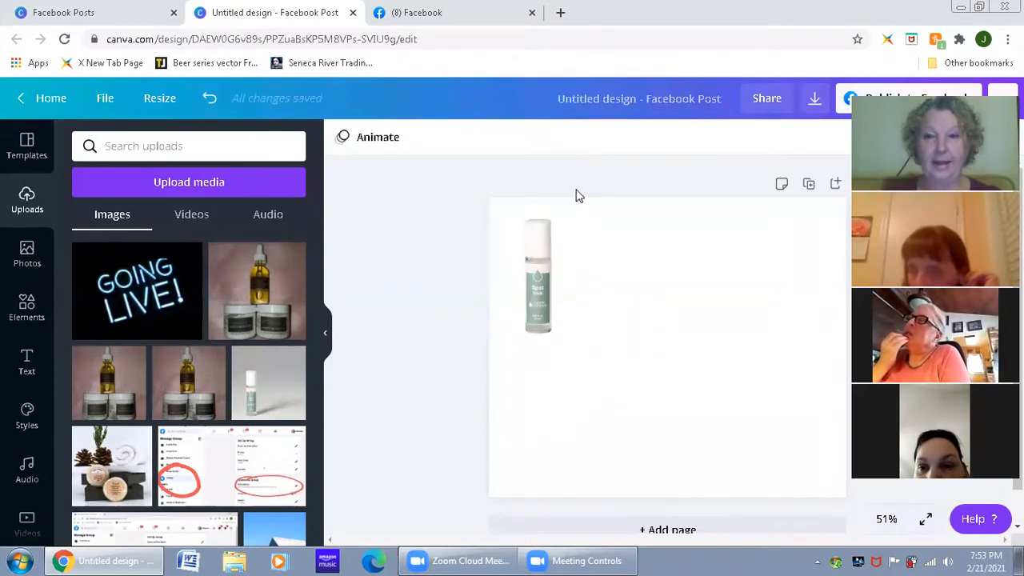
# Step: Search the stock photo library for "wash face"
pyautogui.click(22, 256)
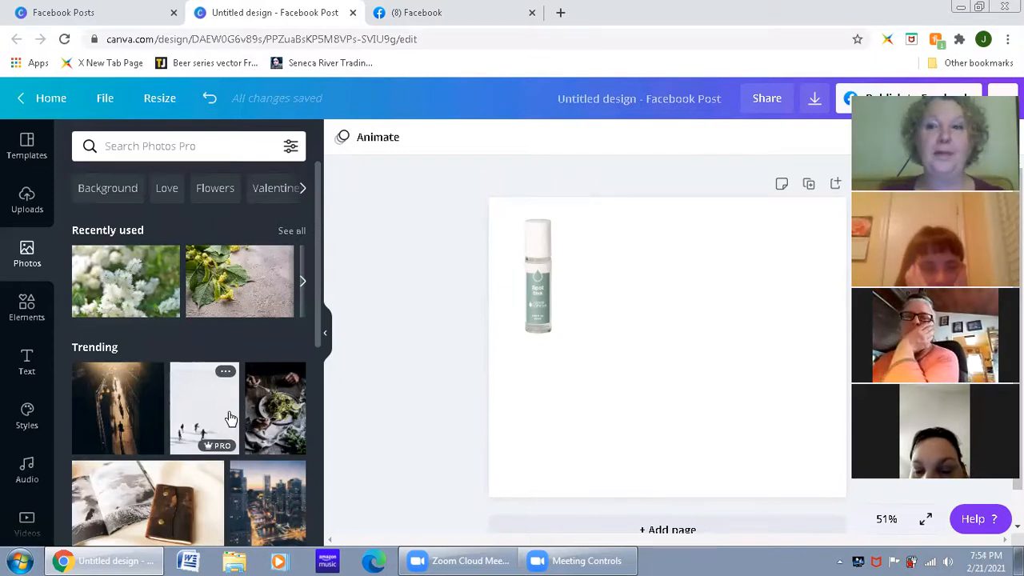
pyautogui.click(194, 146)
pyautogui.write('wa')
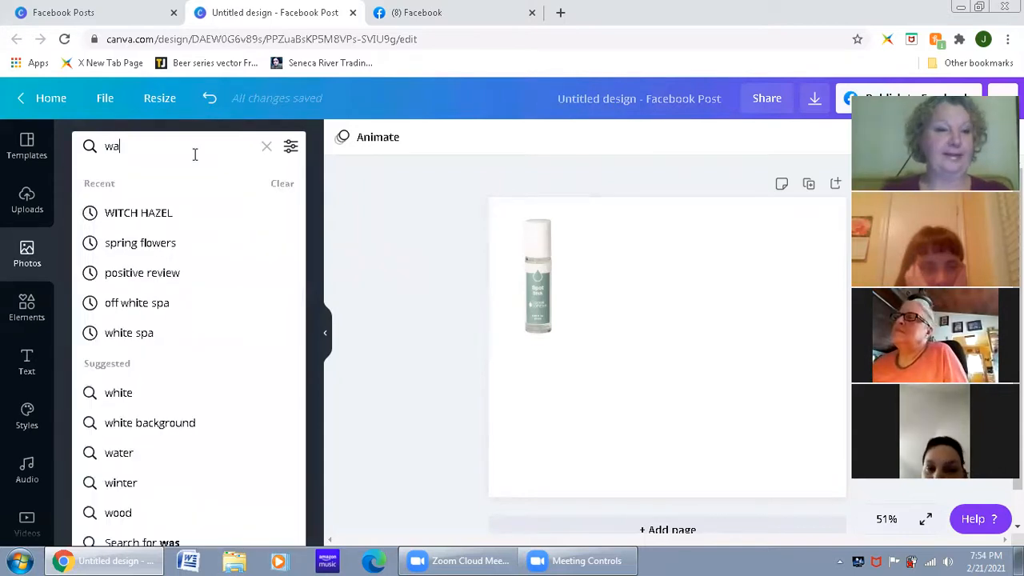
pyautogui.write('sh face')
pyautogui.press('Return')
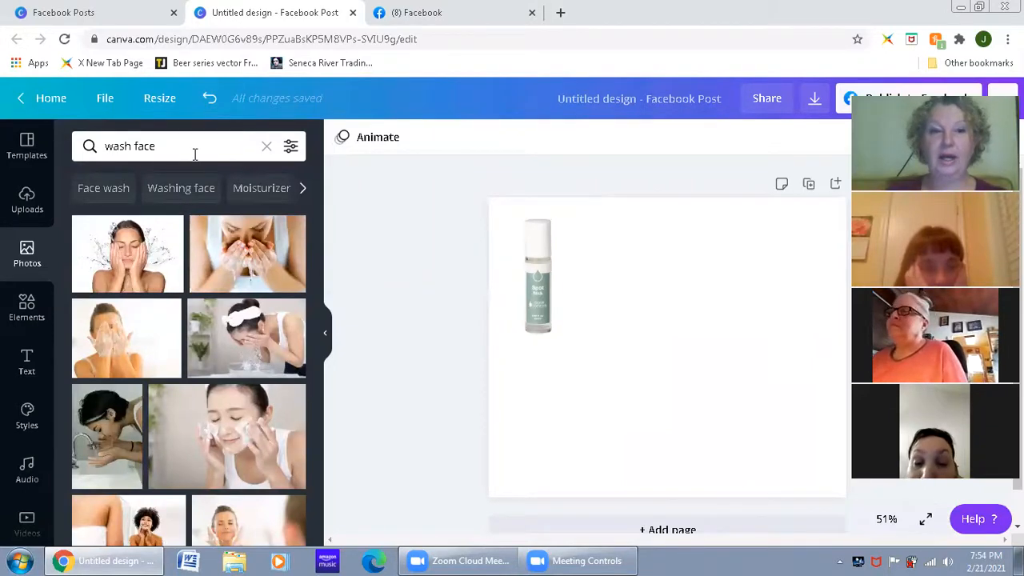
# Step: Replace the photo search term with "sea turtle" and run the search
pyautogui.click(188, 150)
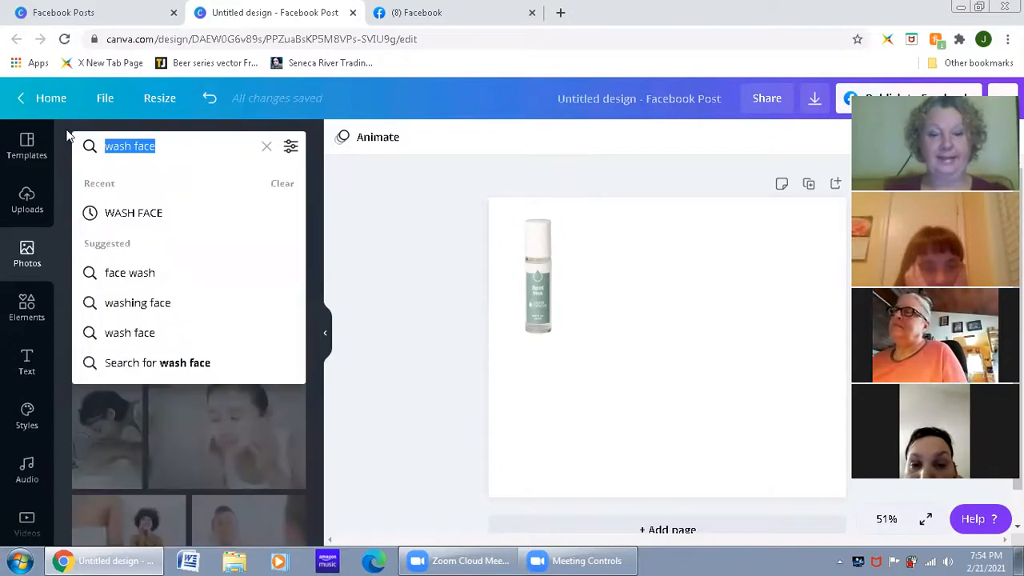
pyautogui.write('sea tru')
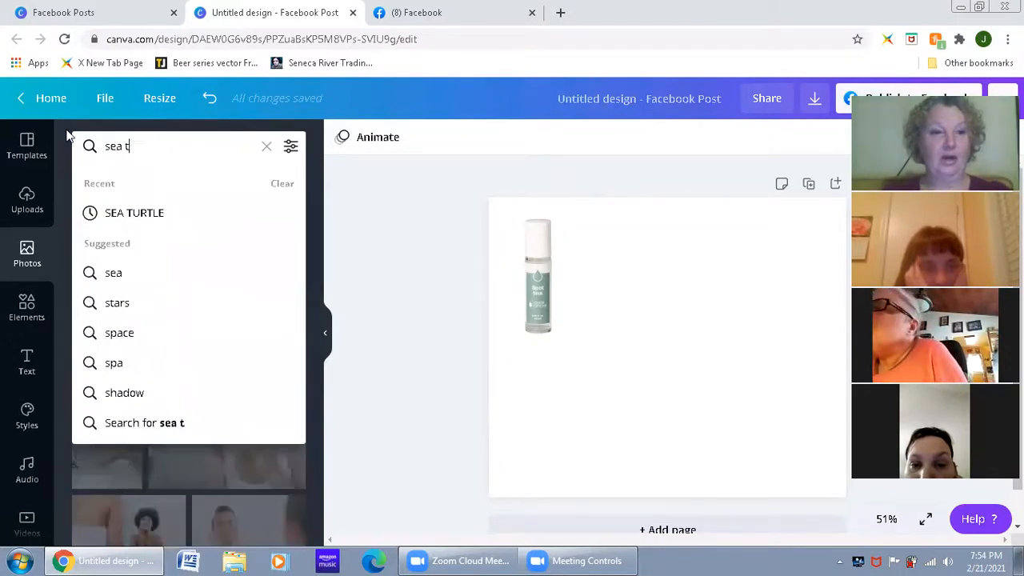
pyautogui.press('BackSpace')
pyautogui.press('BackSpace')
pyautogui.write('ut')
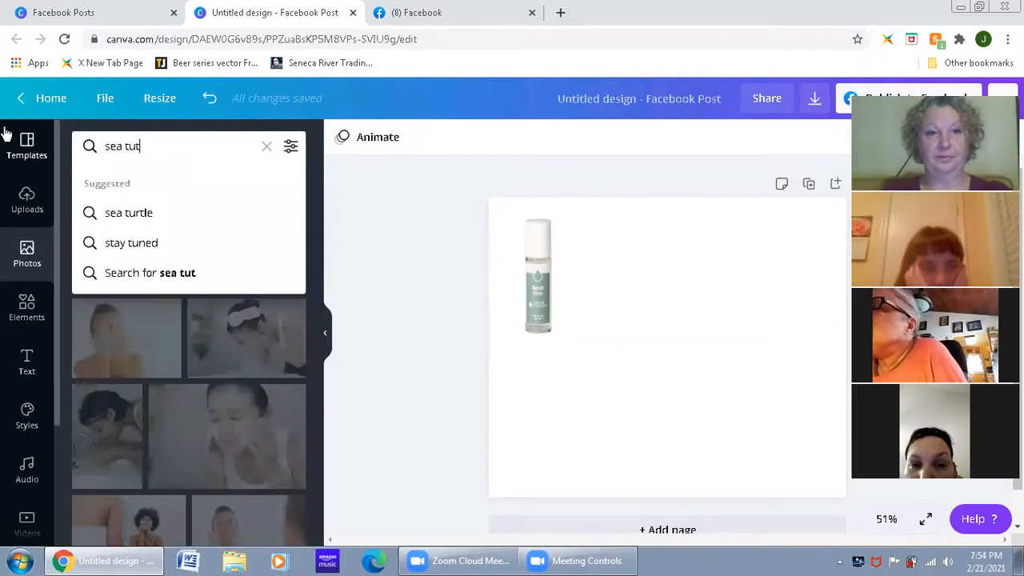
pyautogui.press('BackSpace')
pyautogui.write('rtle')
pyautogui.press('Return')
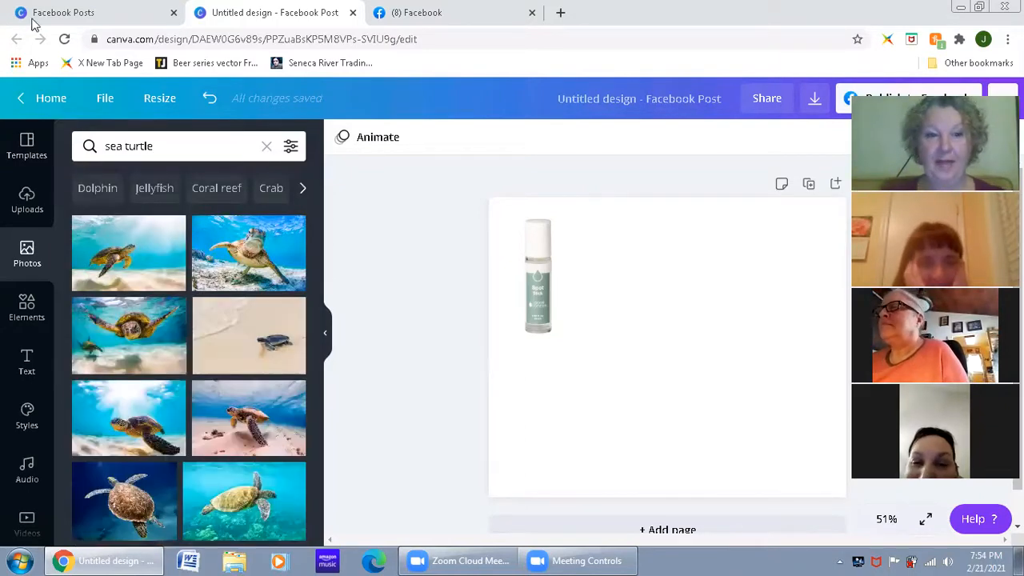
# Step: Browse the sea turtle photos, checking which ones are free and which are Pro
pyautogui.scroll(-2, 260, 352)
pyautogui.scroll(-5, 242, 388)
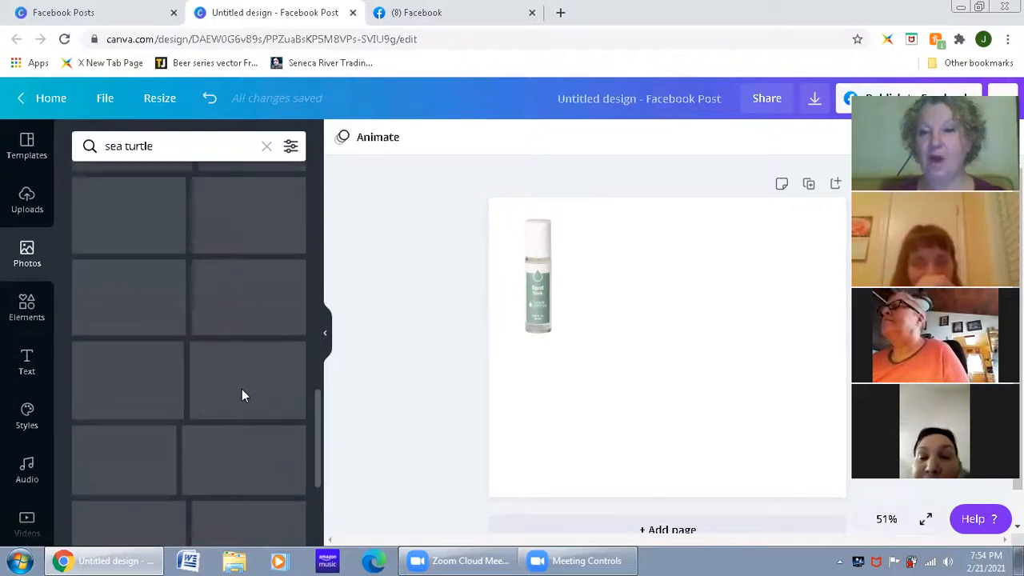
pyautogui.scroll(-3, 242, 389)
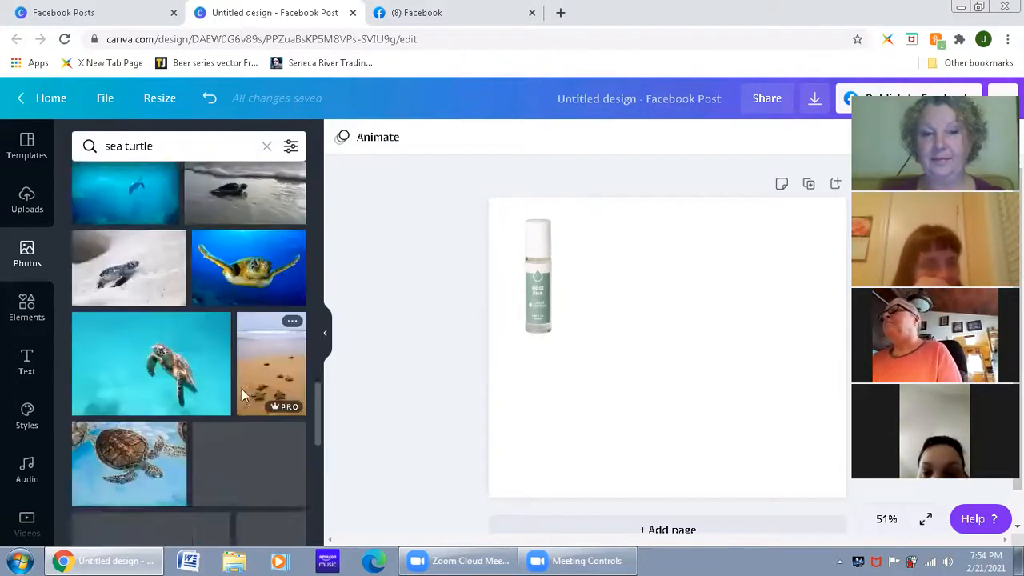
pyautogui.scroll(-6, 244, 396)
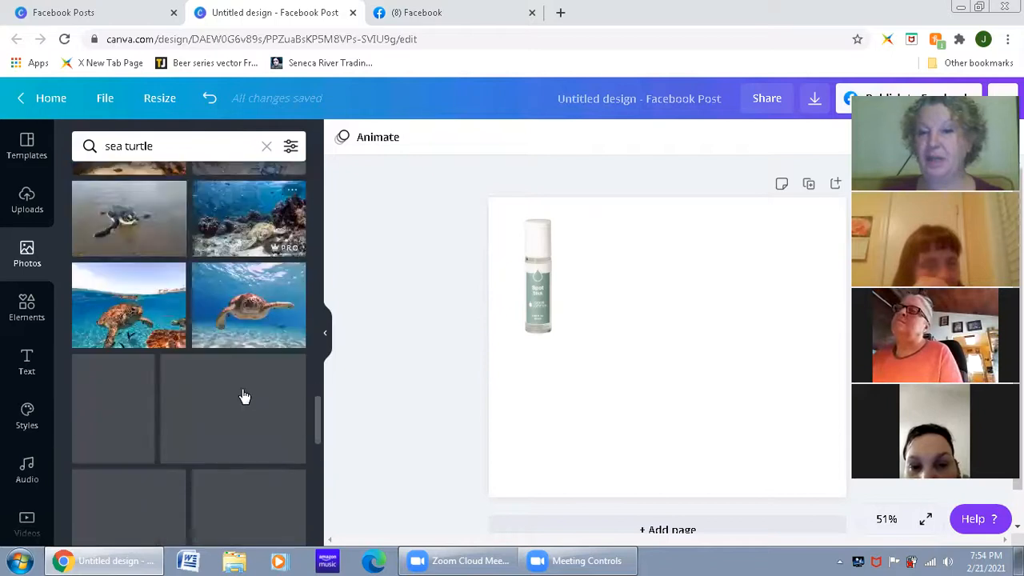
pyautogui.scroll(-3, 244, 396)
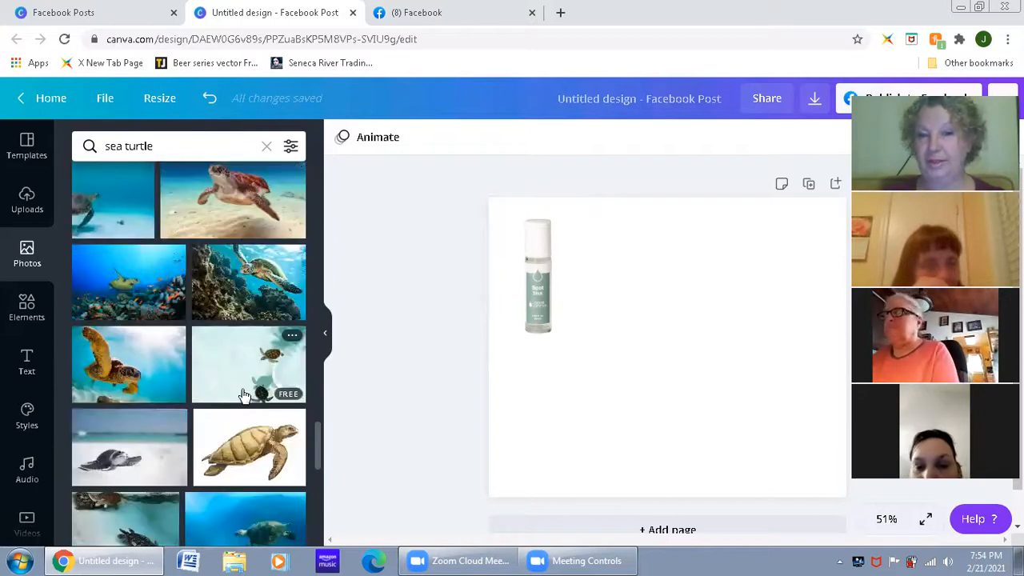
pyautogui.scroll(-1, 244, 395)
pyautogui.scroll(1, 248, 390)
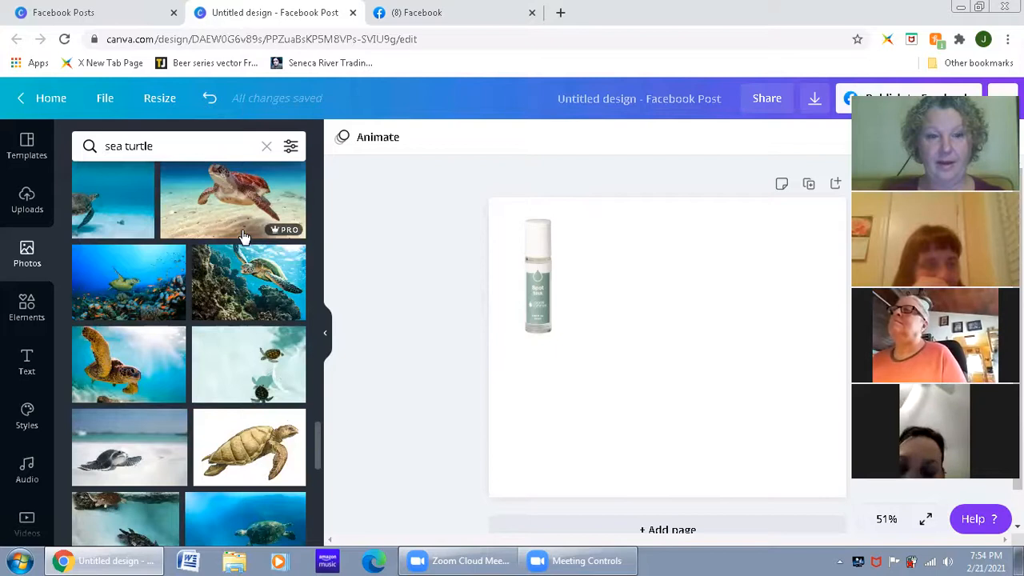
# Step: Add a free sea turtle photo with a plain blue background to the page and move it to the page's lower part
pyautogui.scroll(2, 152, 249)
pyautogui.scroll(2, 146, 202)
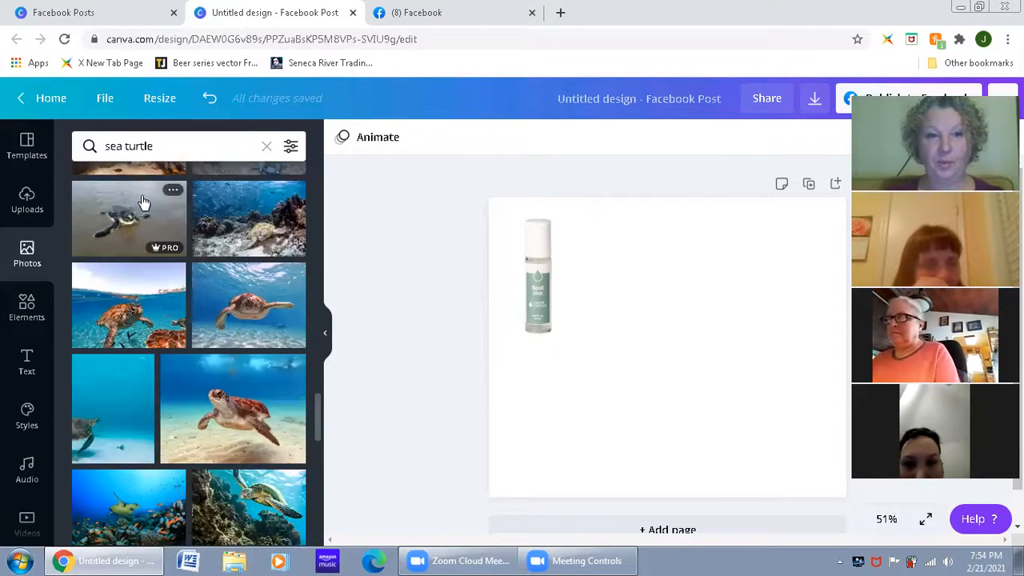
pyautogui.scroll(2, 232, 252)
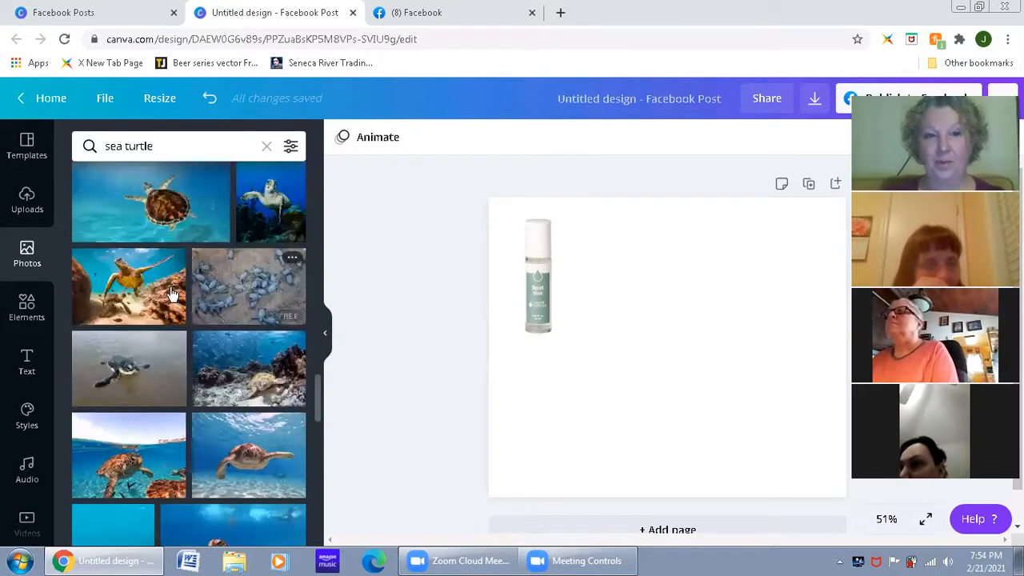
pyautogui.scroll(-3, 271, 310)
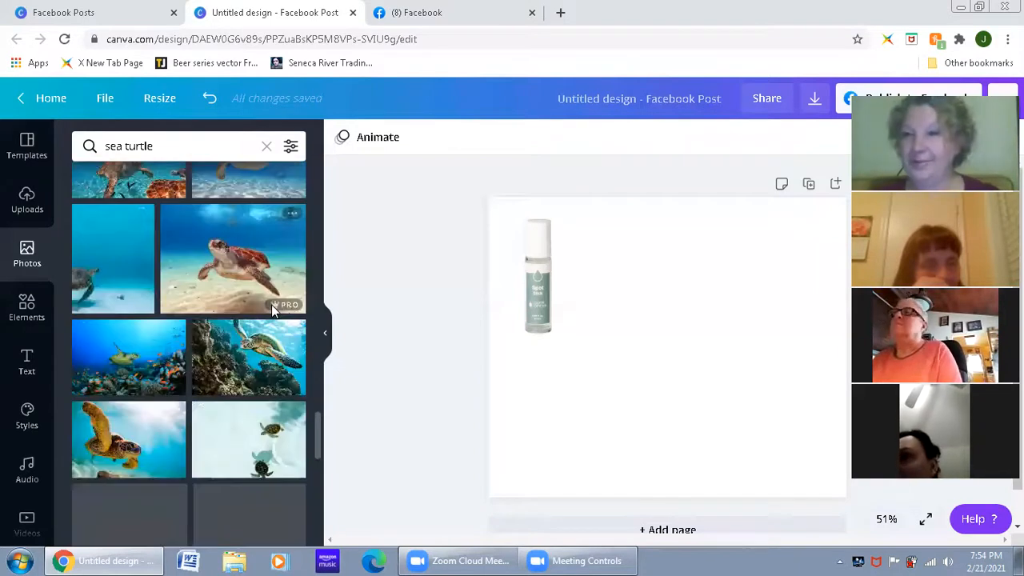
pyautogui.scroll(-5, 272, 311)
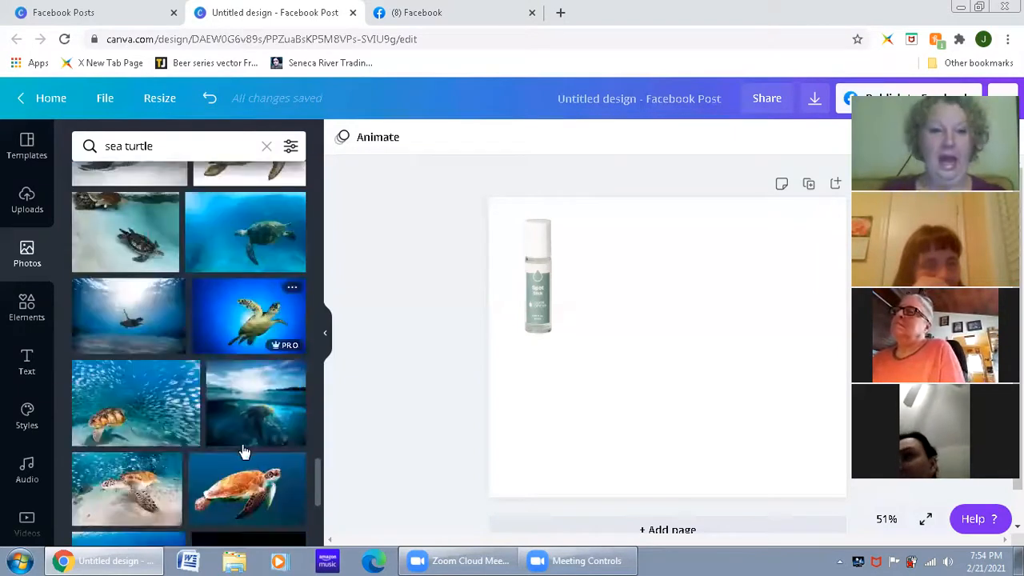
pyautogui.scroll(-2, 258, 446)
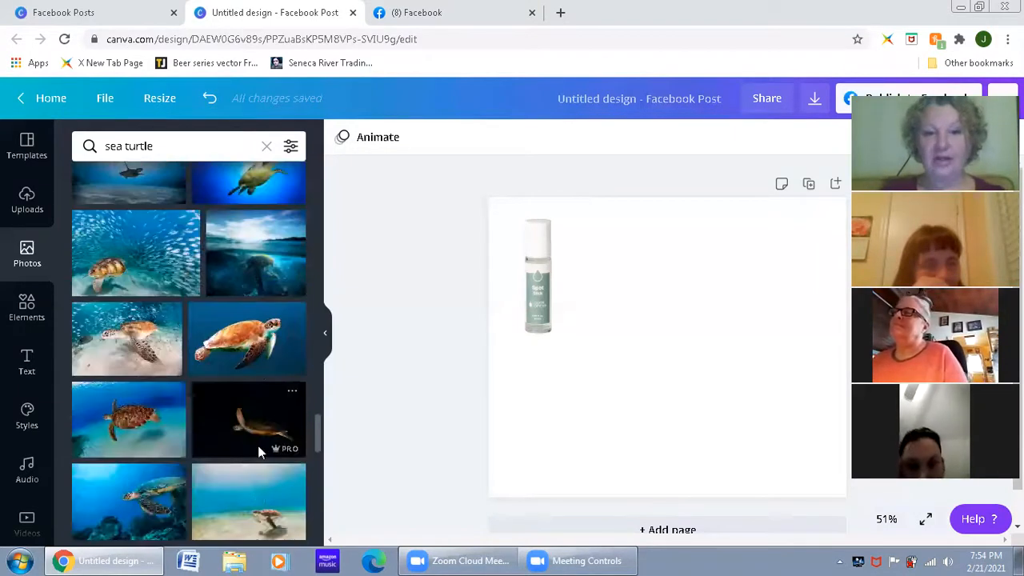
pyautogui.click(252, 349)
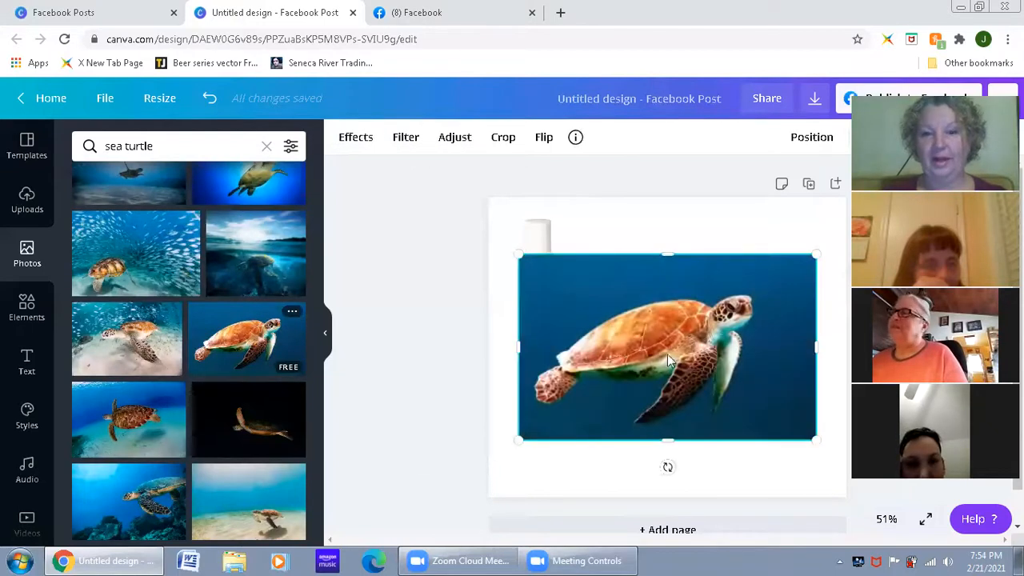
pyautogui.moveTo(616, 368); pyautogui.dragTo(633, 411)
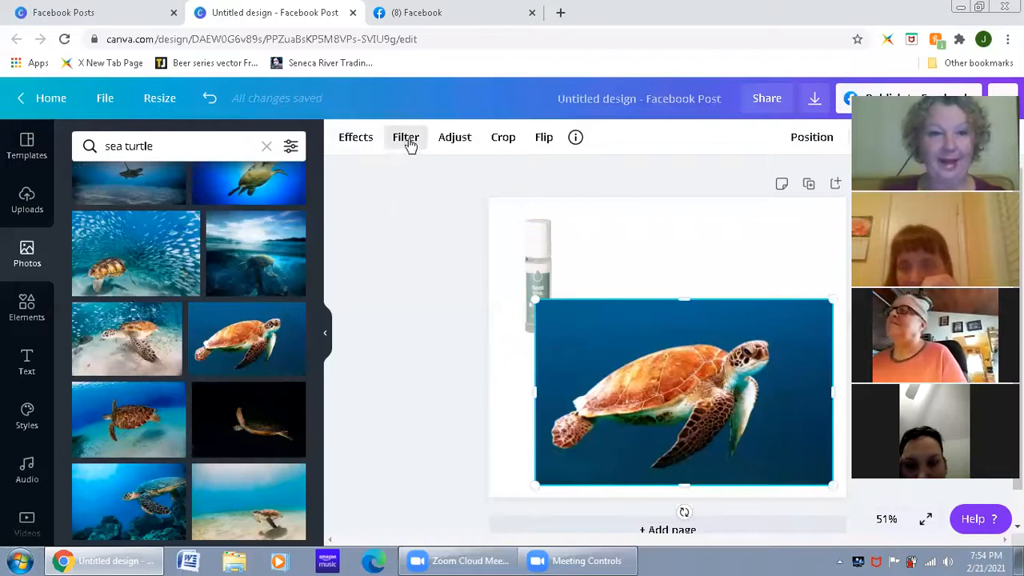
# Step: Review the effects, adjustment and filter options available for the turtle photo
pyautogui.click(349, 140)
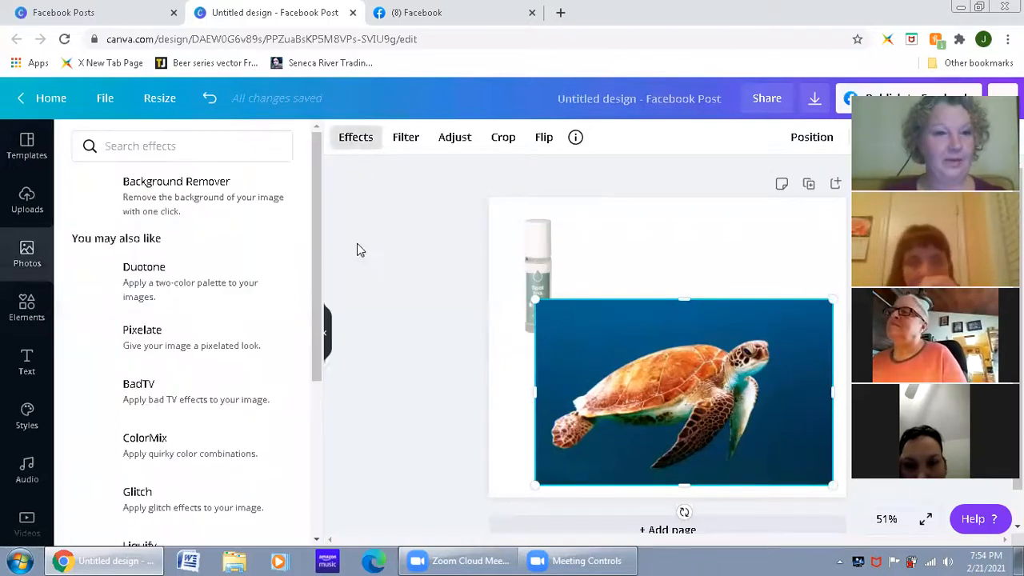
pyautogui.click(460, 148)
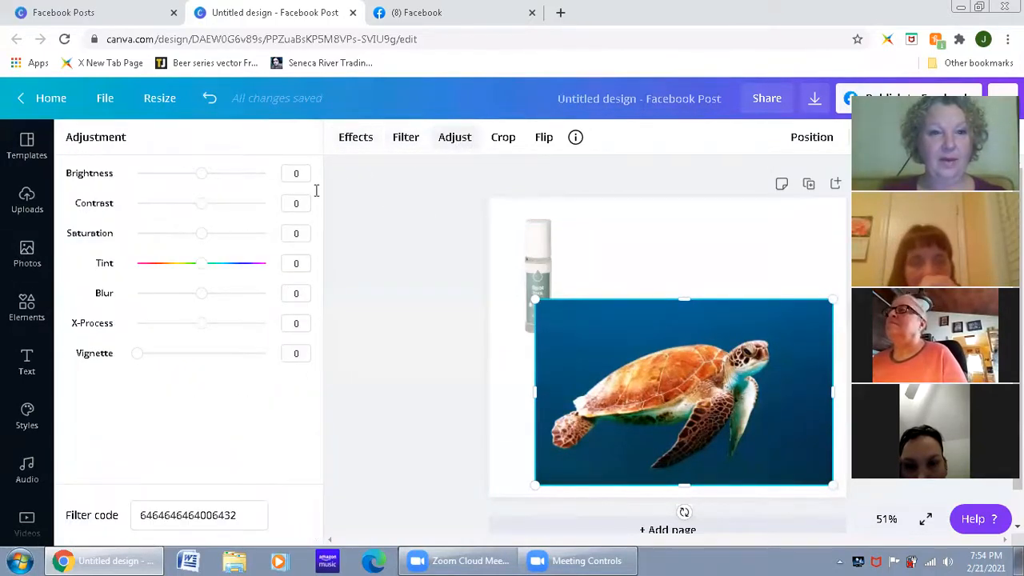
pyautogui.click(404, 137)
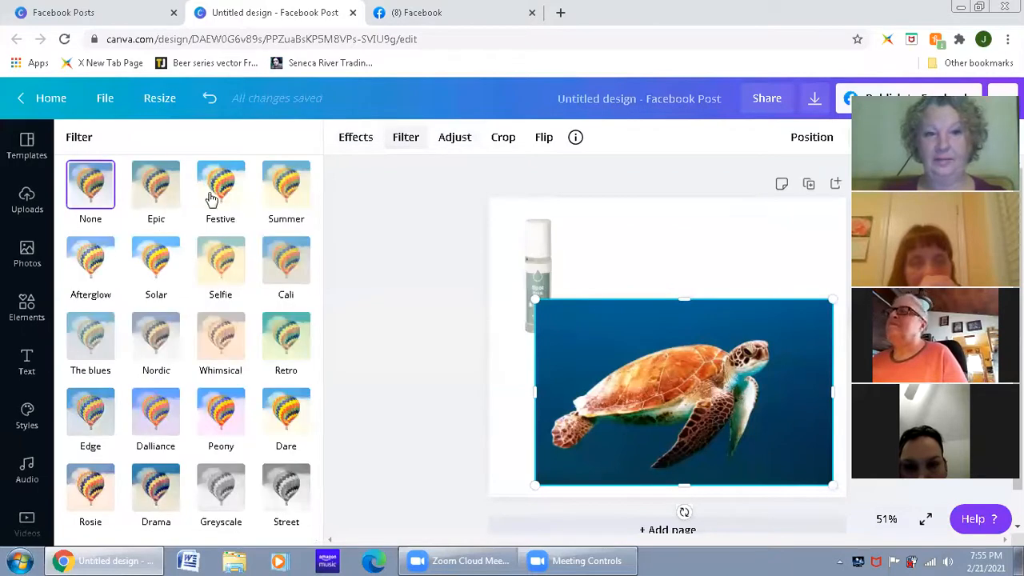
# Step: Try the Festive, Peony and Dare filters on the turtle photo and delete the photo from the page
pyautogui.click(212, 200)
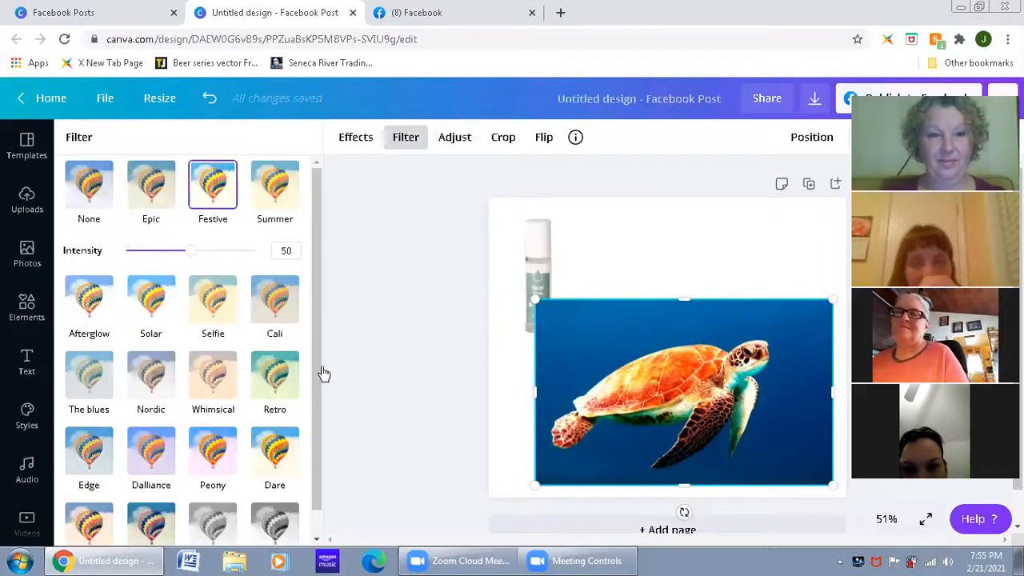
pyautogui.click(218, 458)
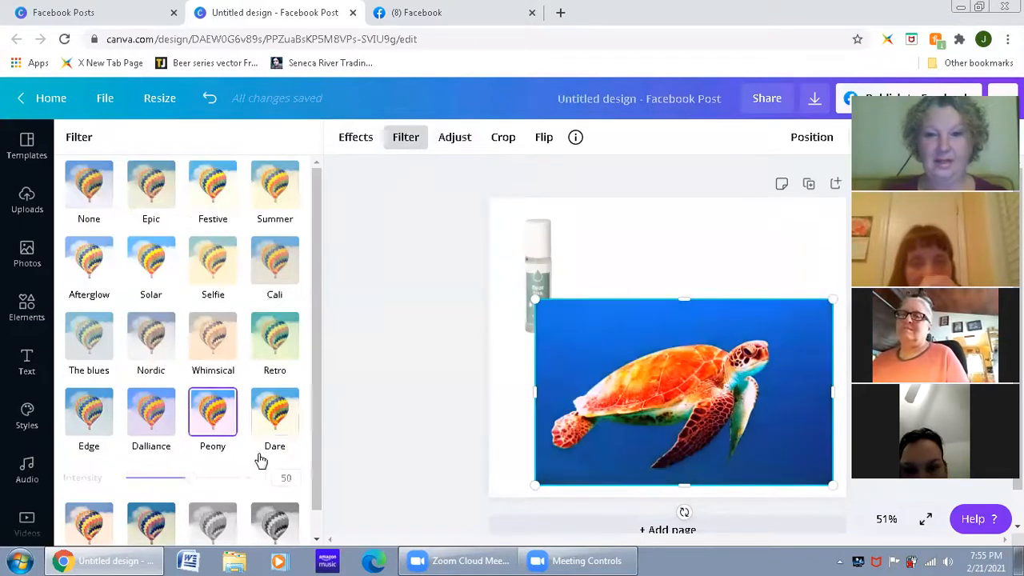
pyautogui.click(278, 411)
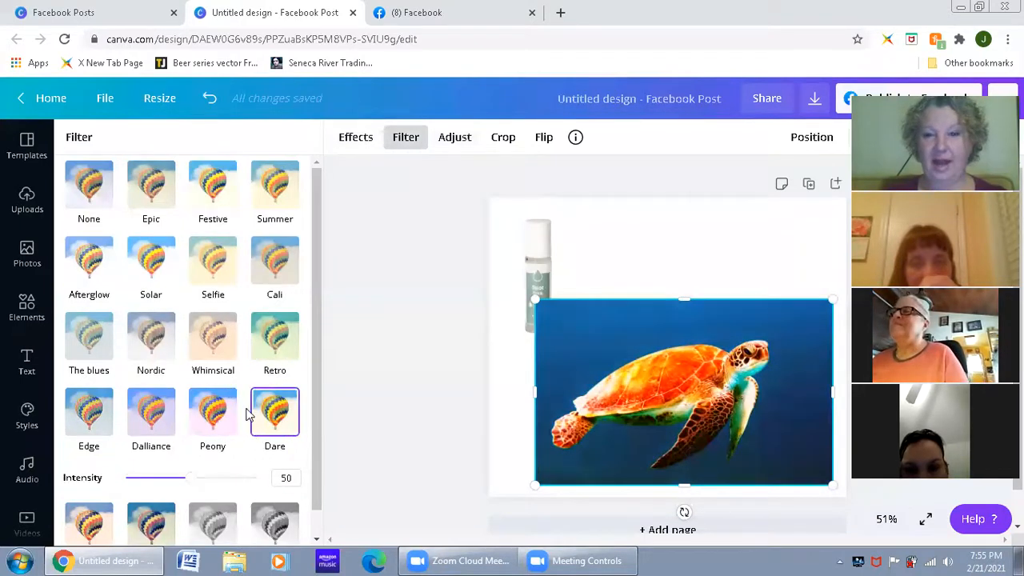
pyautogui.press('Escape')
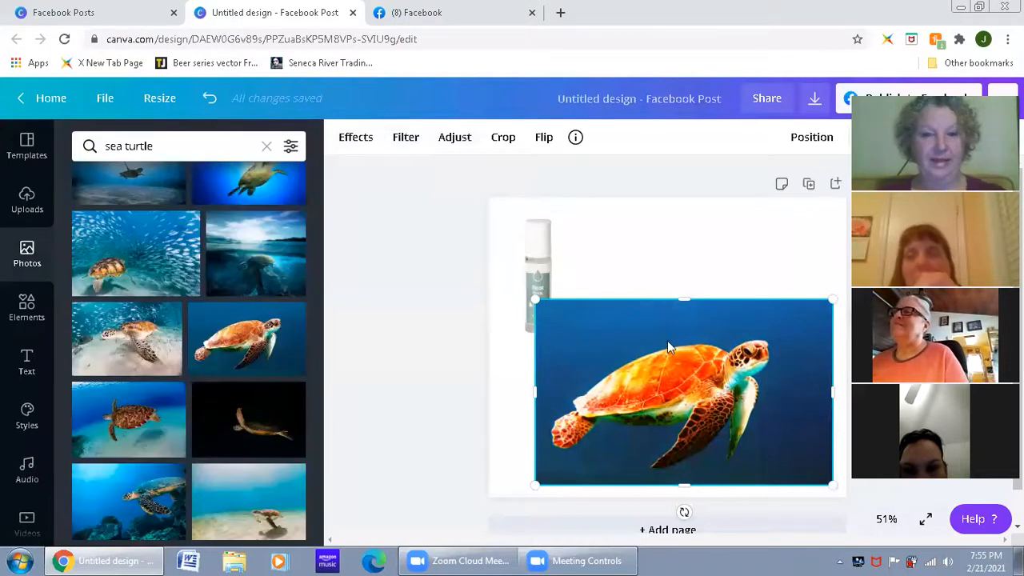
pyautogui.press('Delete')
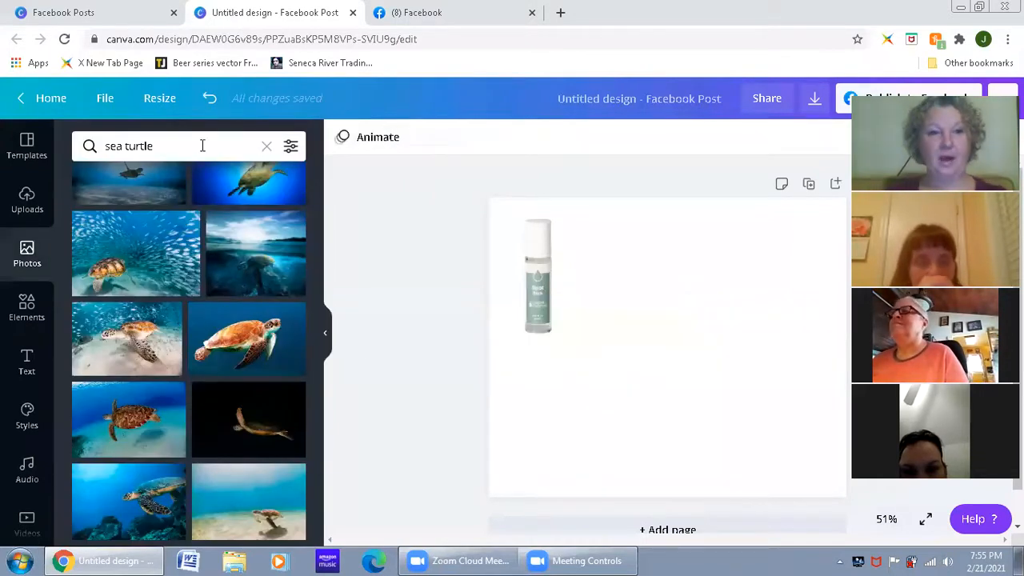
# Step: Search the stock photo library for "feet" and browse the photos
pyautogui.click(200, 145)
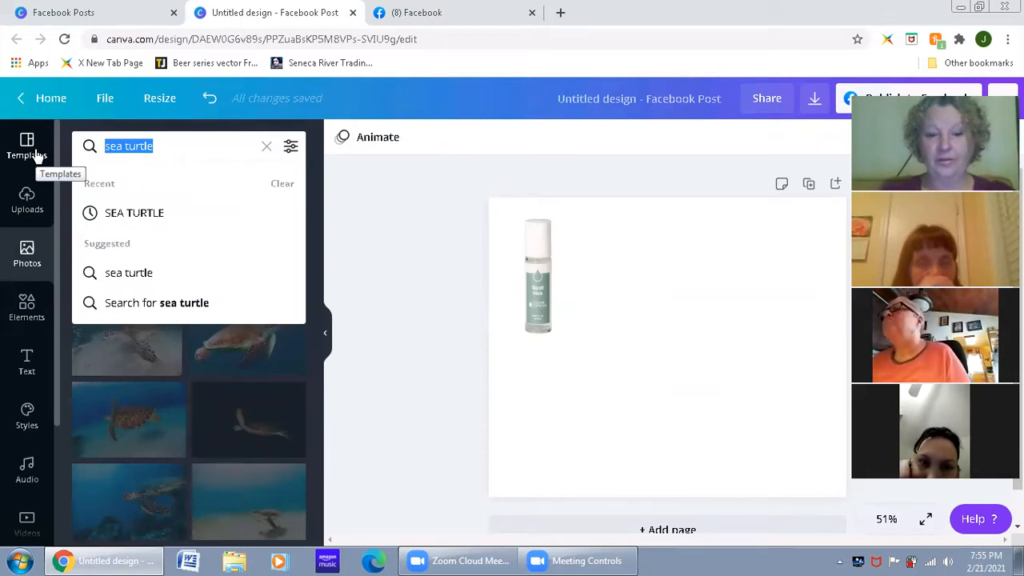
pyautogui.write('feet')
pyautogui.press('Return')
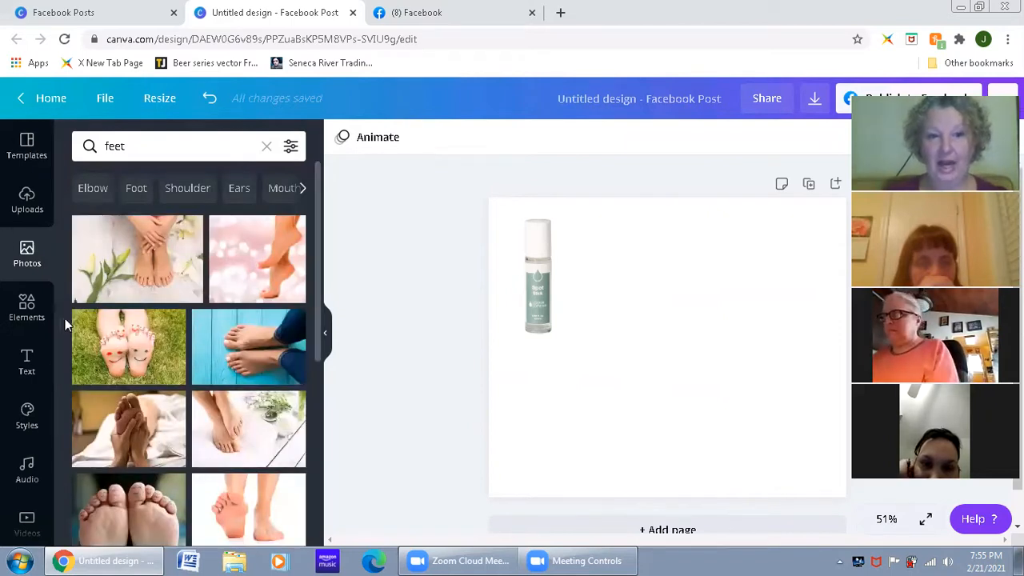
pyautogui.scroll(-3, 240, 424)
pyautogui.scroll(-3, 172, 448)
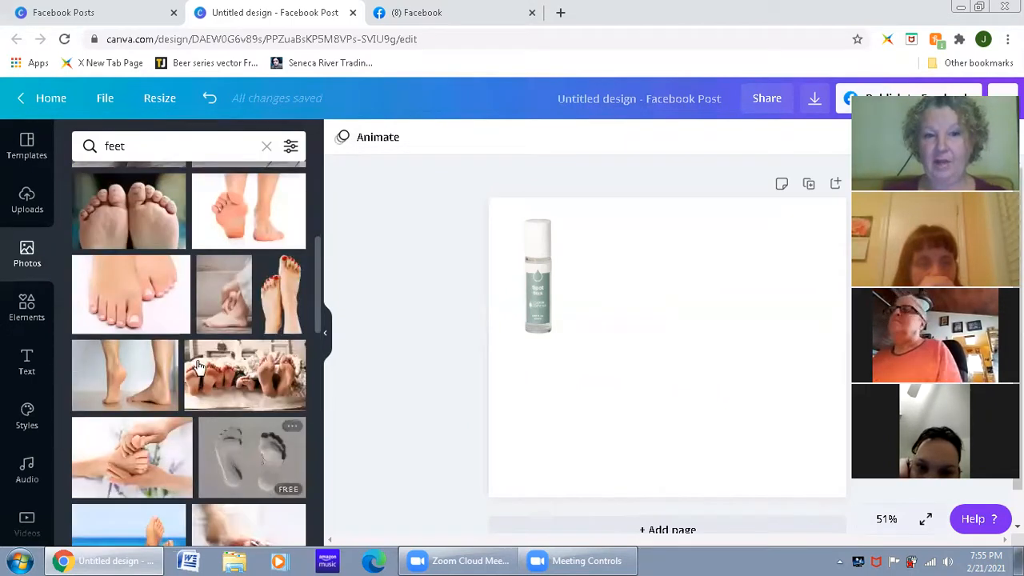
pyautogui.scroll(-1, 178, 488)
pyautogui.scroll(-1, 192, 397)
# Step: Replace the photo search term with "face" and browse the matching photos
pyautogui.click(136, 145)
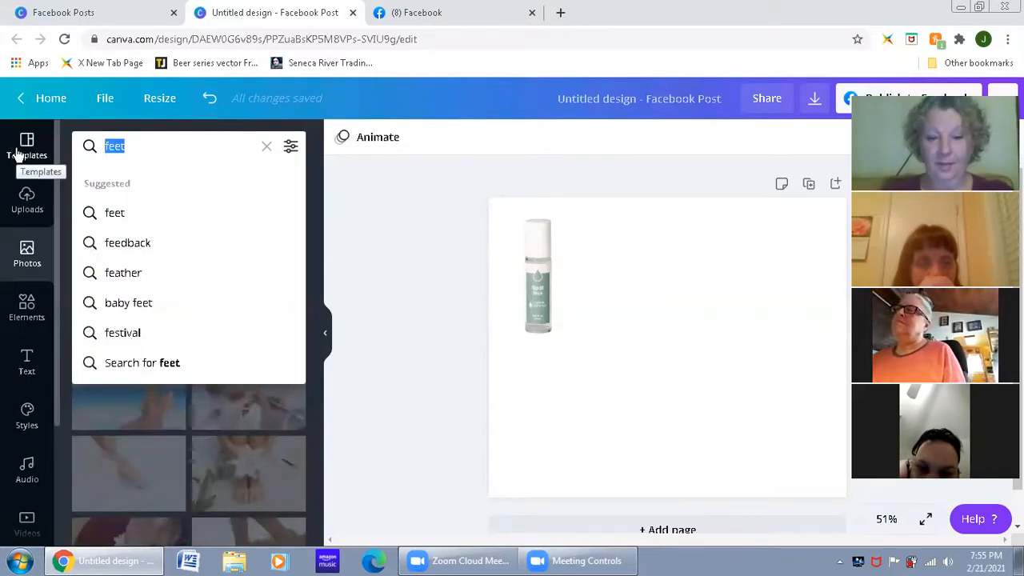
pyautogui.write('fae')
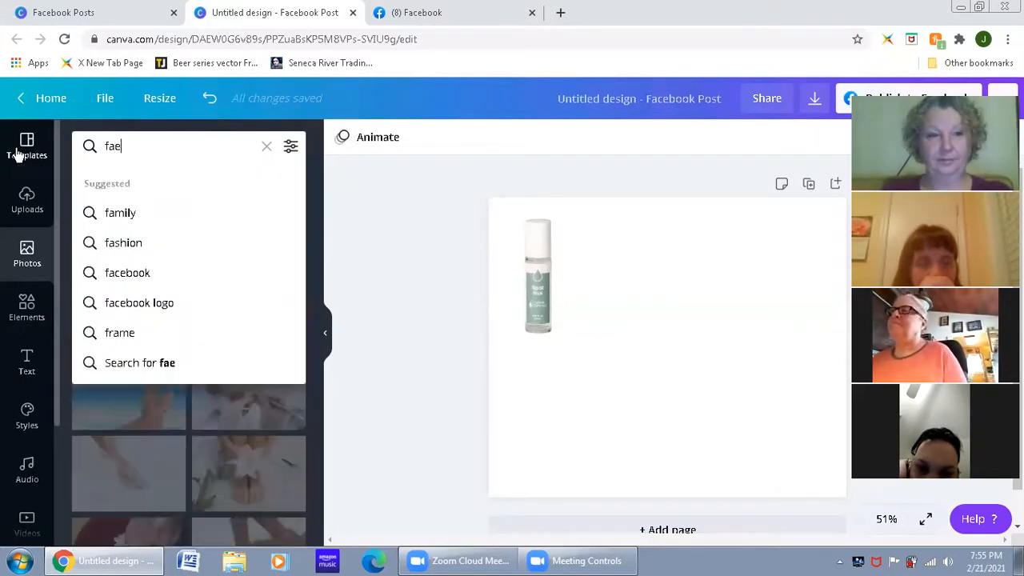
pyautogui.press('BackSpace')
pyautogui.write('ce')
pyautogui.press('Return')
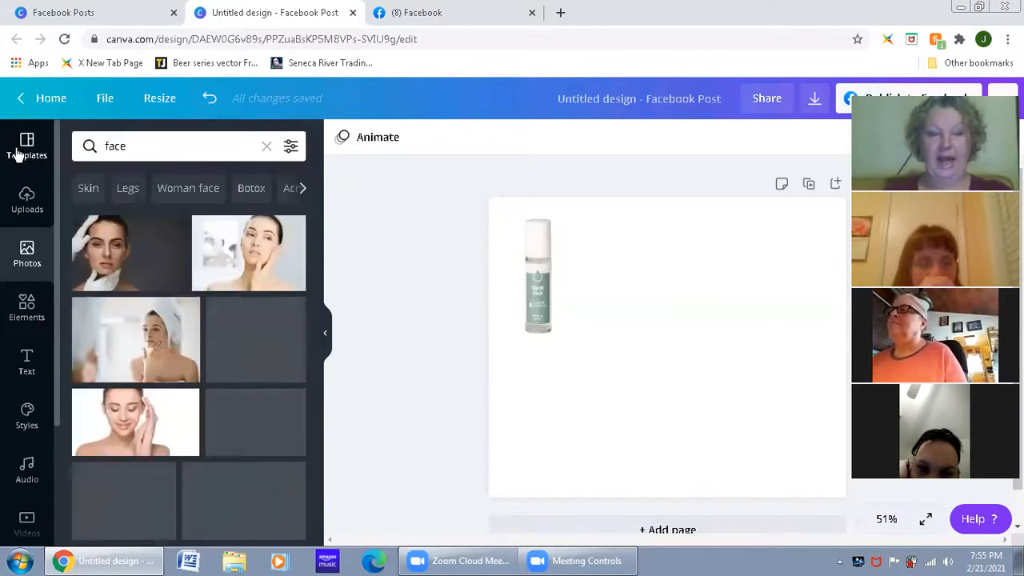
pyautogui.scroll(-3, 201, 448)
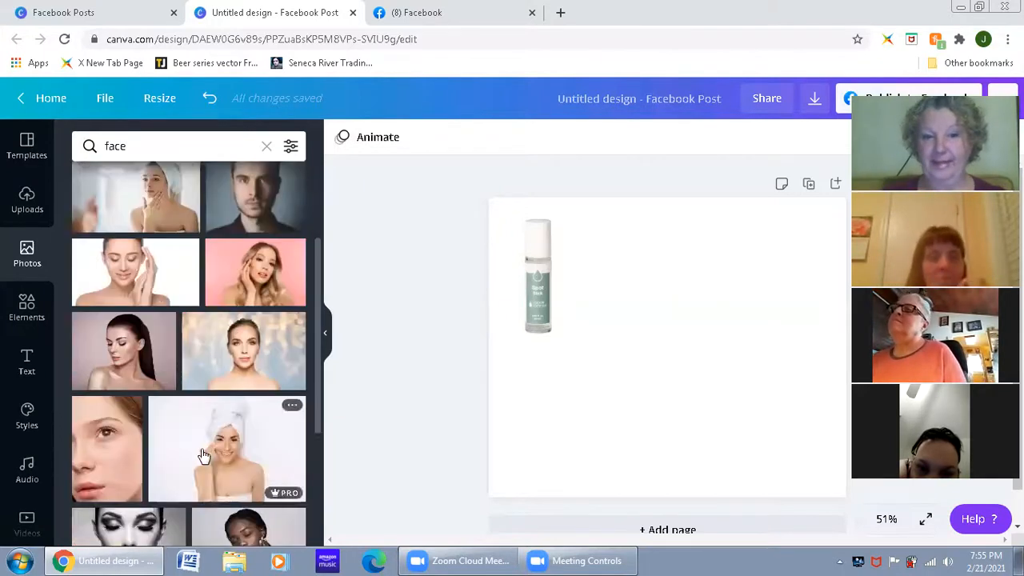
pyautogui.scroll(-2, 204, 454)
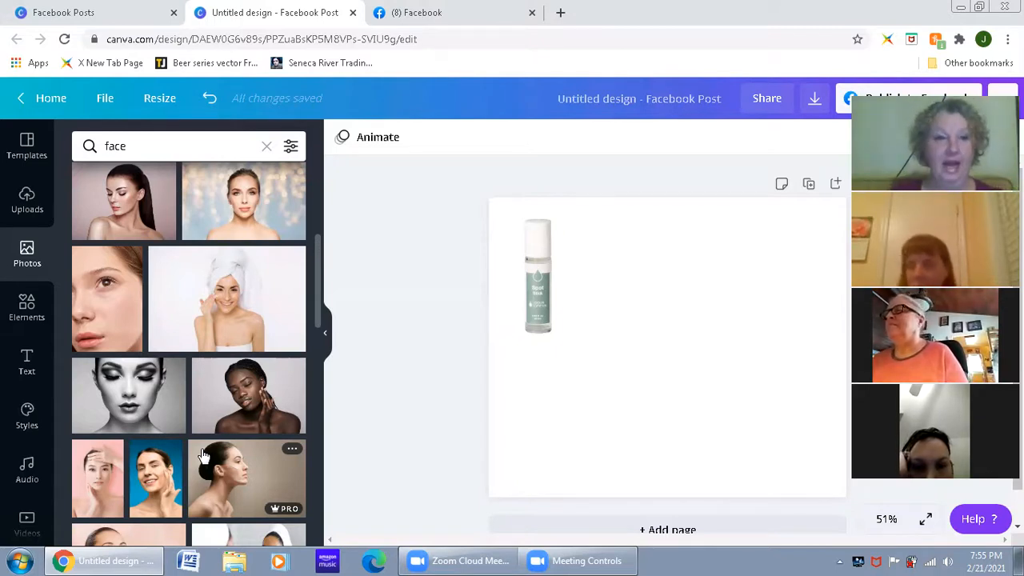
pyautogui.scroll(-2, 238, 438)
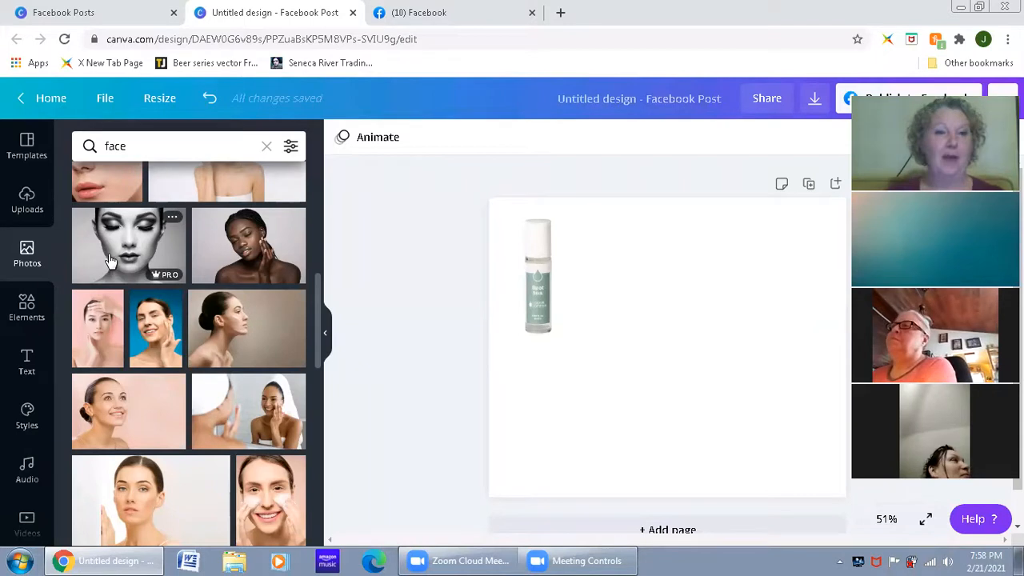
# Step: Switch the photo search to the suggested term "Skin" and browse its photos
pyautogui.scroll(10, 210, 338)
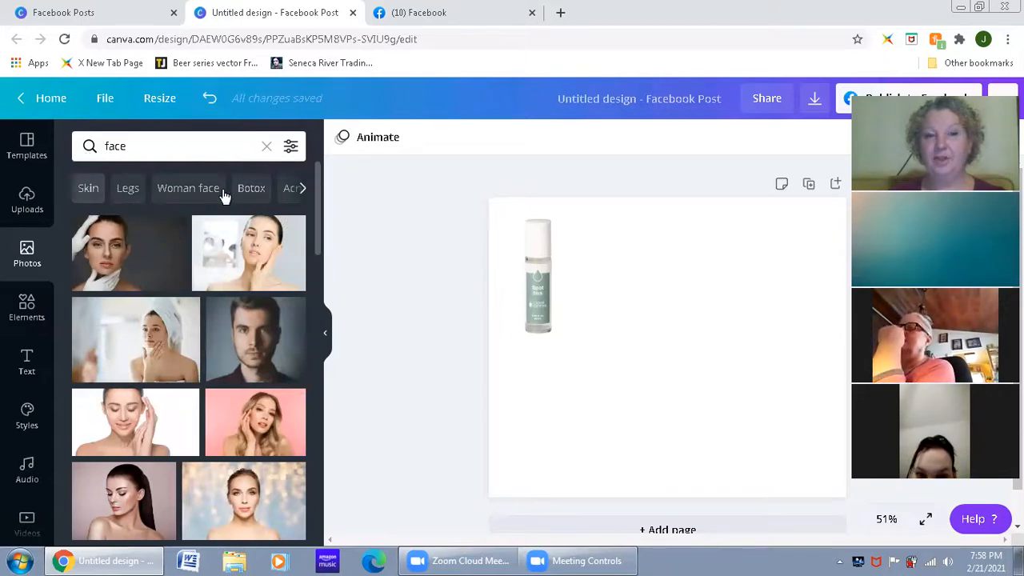
pyautogui.click(85, 192)
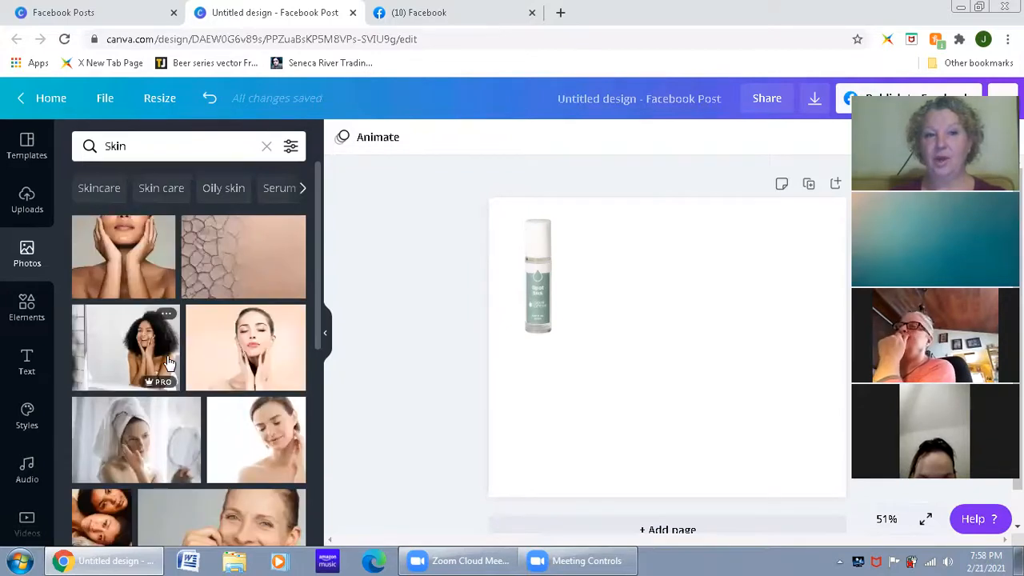
pyautogui.scroll(-3, 171, 382)
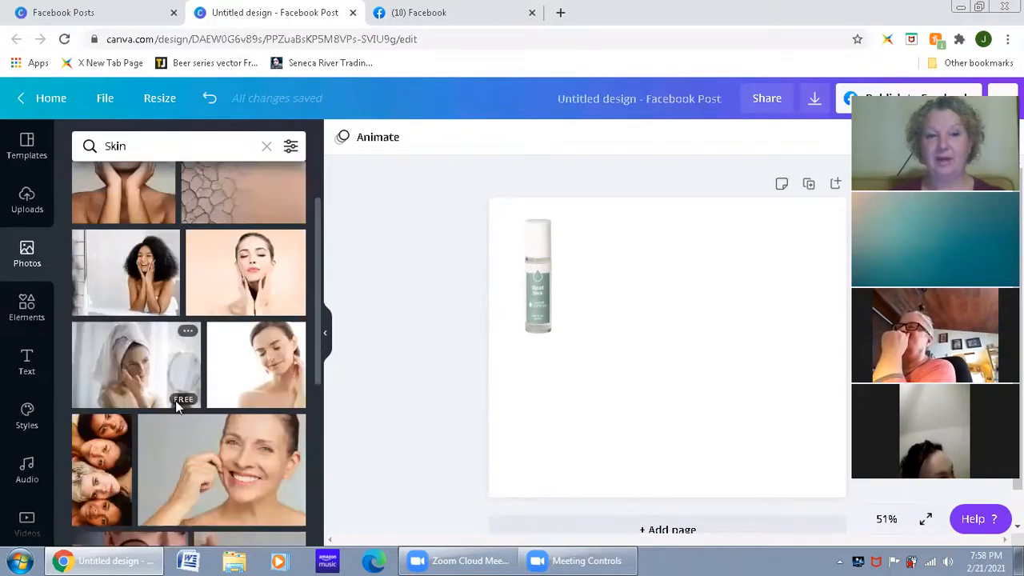
pyautogui.scroll(-5, 200, 430)
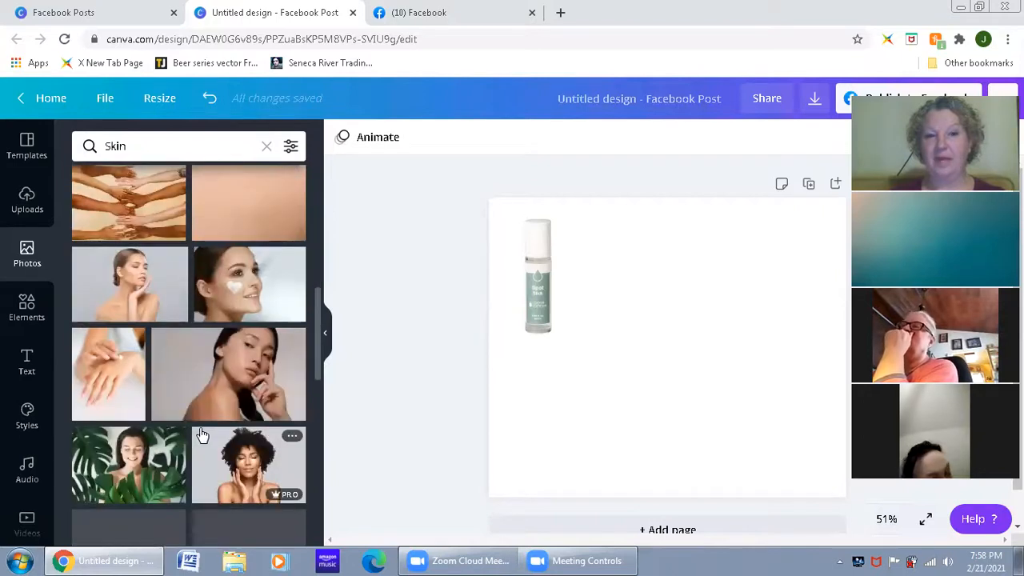
# Step: Refine the photo search with the suggested term "Oily skin" and look through its free and Pro photos
pyautogui.scroll(10, 200, 432)
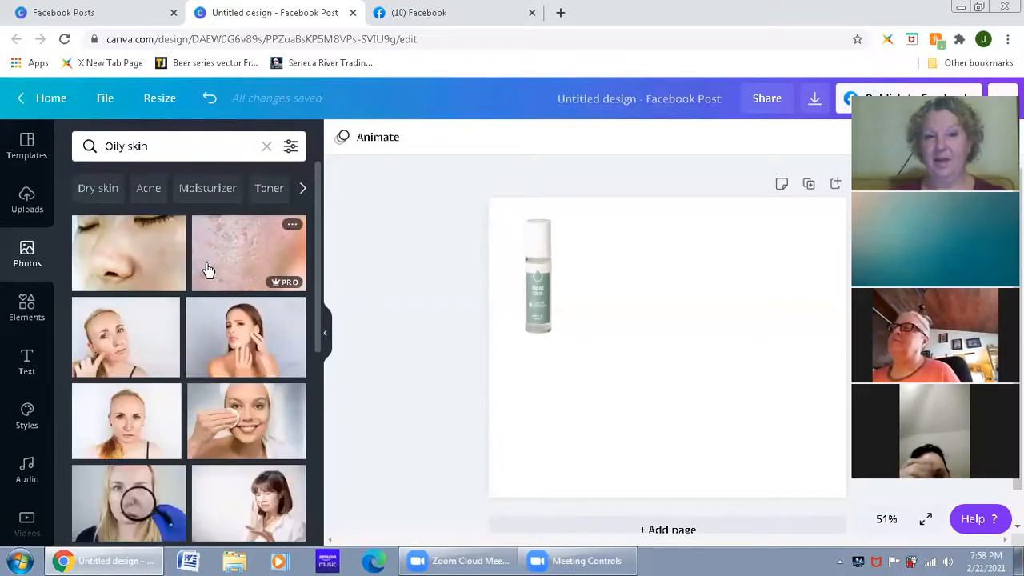
pyautogui.scroll(-4, 210, 420)
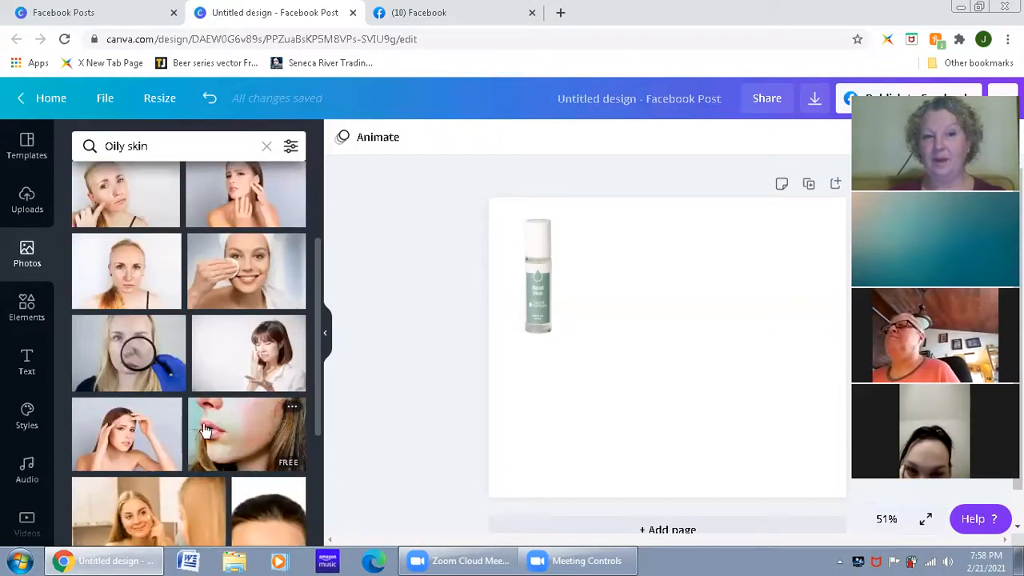
pyautogui.scroll(-5, 210, 427)
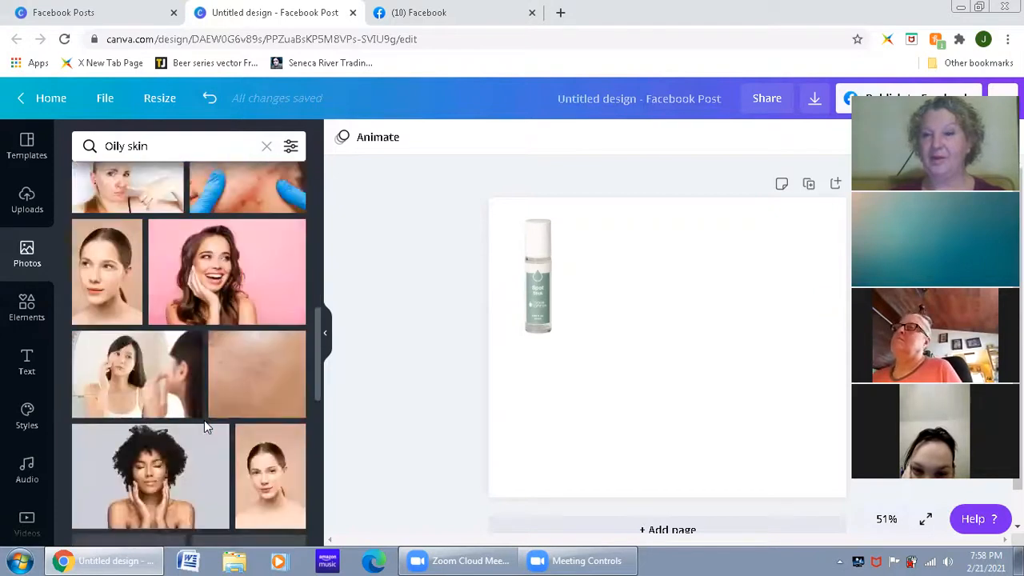
pyautogui.scroll(-2, 206, 427)
pyautogui.scroll(-3, 206, 426)
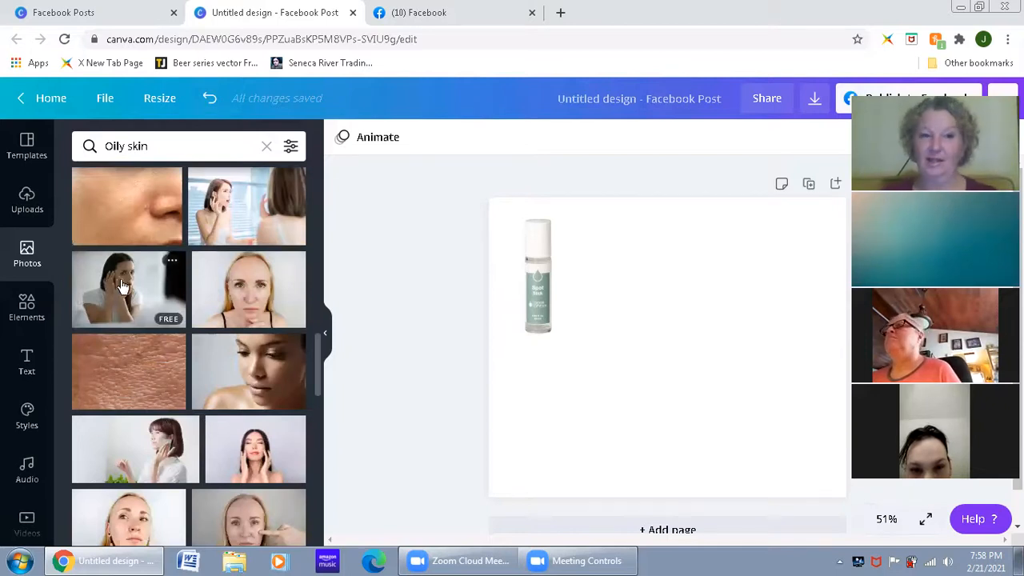
pyautogui.scroll(10, 250, 442)
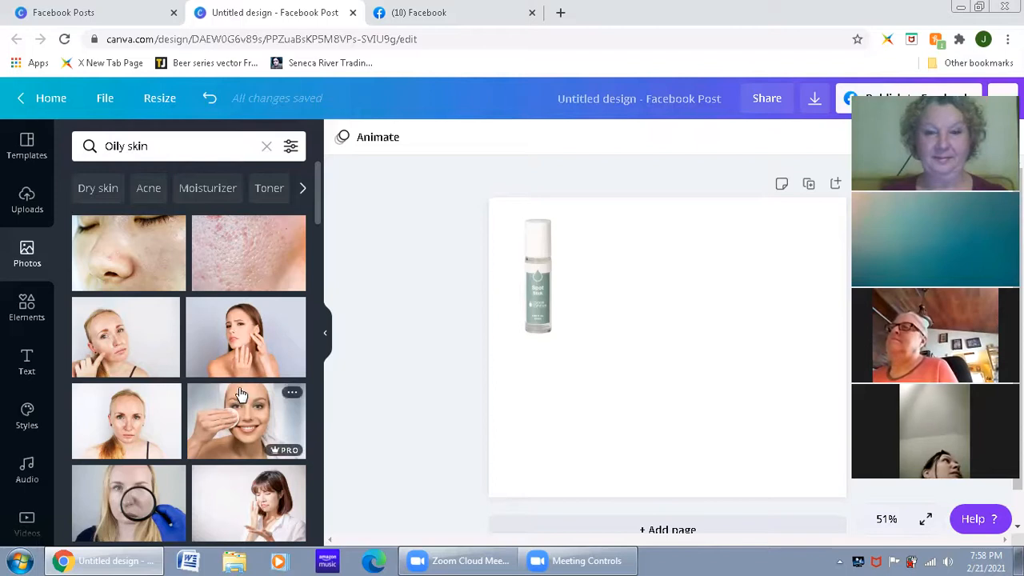
# Step: Open the elements library and browse its shapes, frames, stickers and charts
pyautogui.click(27, 308)
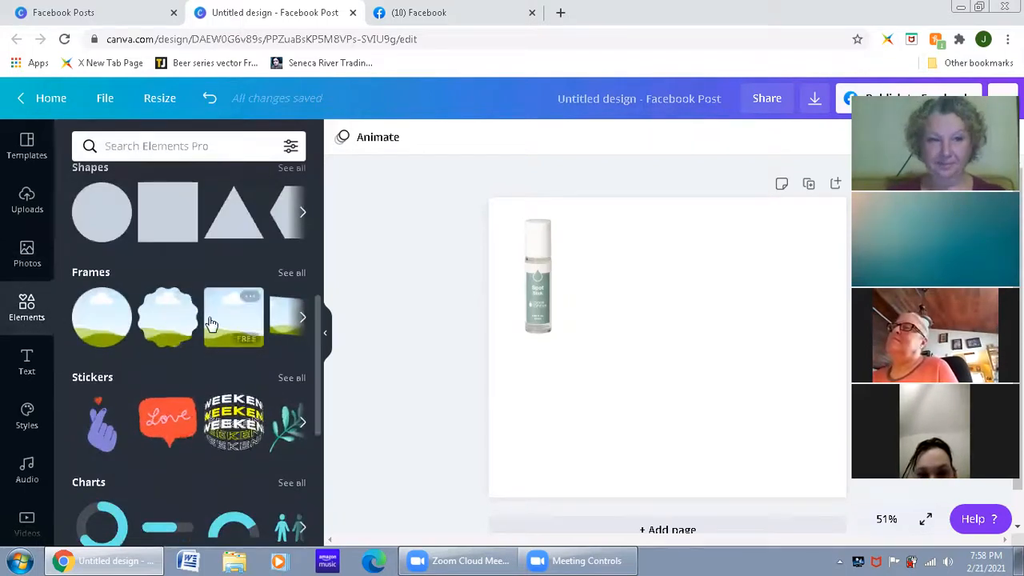
pyautogui.scroll(5, 211, 323)
pyautogui.scroll(-4, 222, 311)
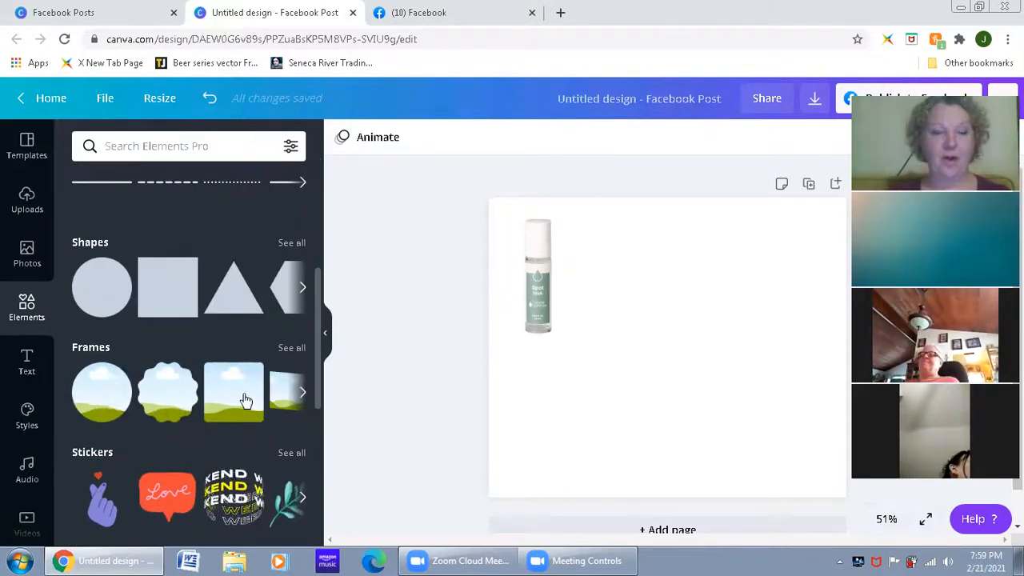
# Step: Add a square from the elements library's shapes and enlarge it until it covers the whole page
pyautogui.scroll(-2, 212, 398)
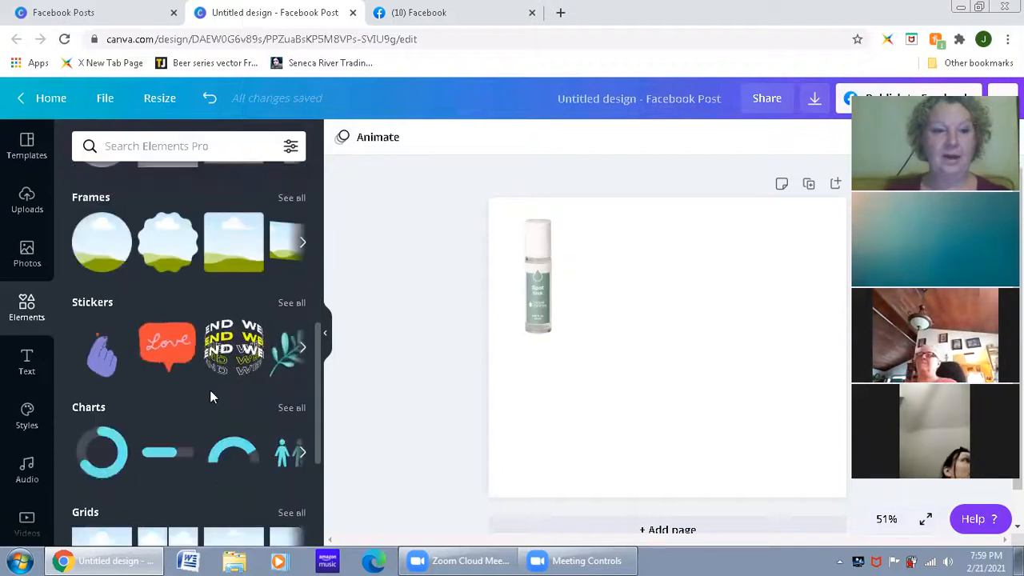
pyautogui.scroll(-5, 210, 392)
pyautogui.scroll(2, 212, 394)
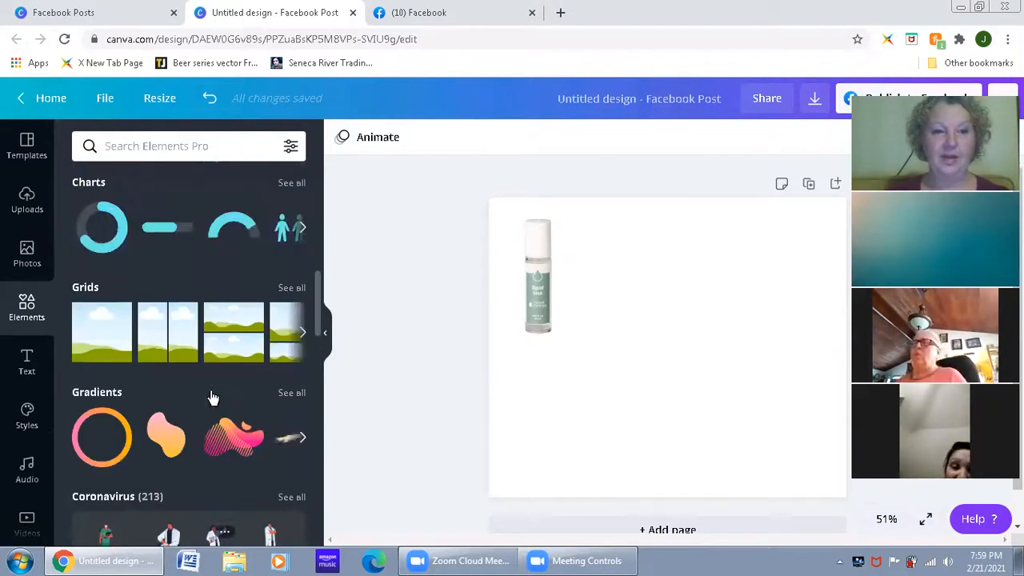
pyautogui.scroll(-1, 212, 397)
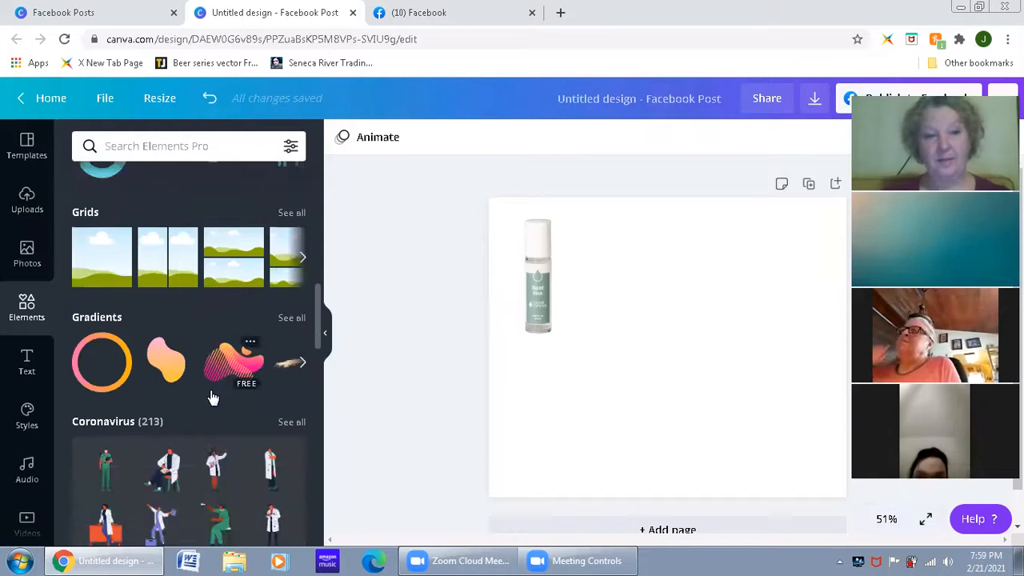
pyautogui.scroll(8, 211, 396)
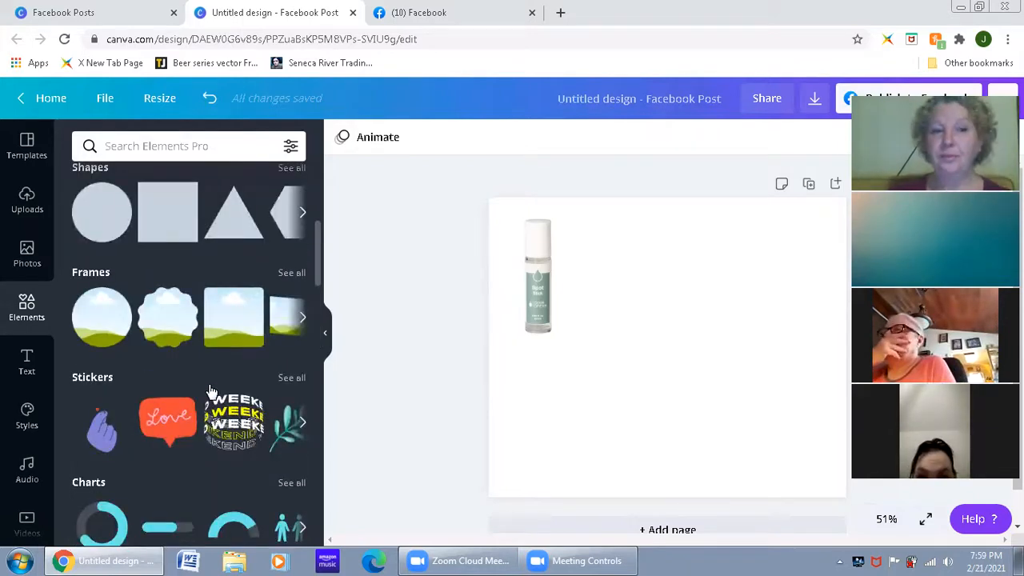
pyautogui.scroll(-2, 210, 392)
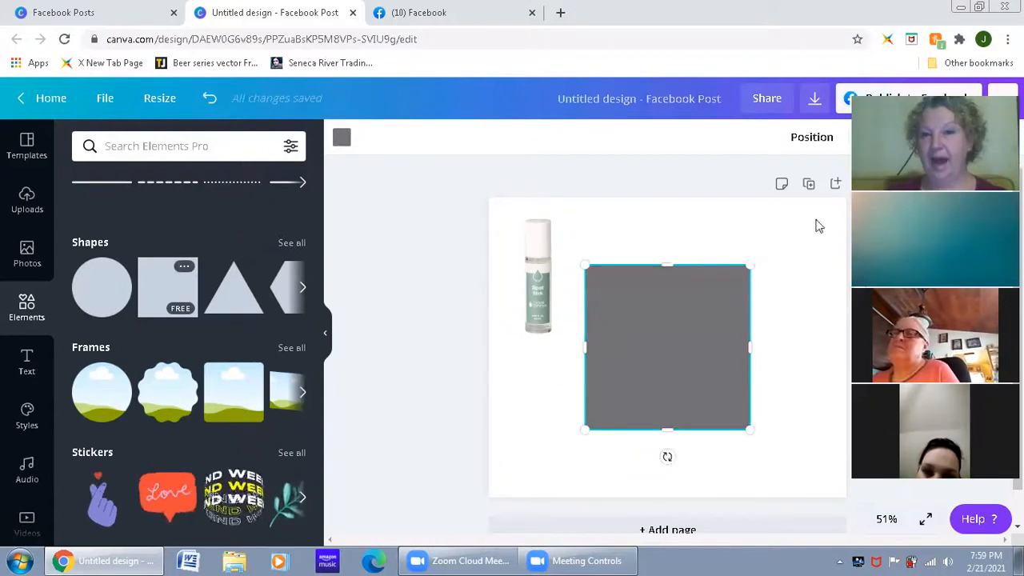
pyautogui.moveTo(751, 264); pyautogui.dragTo(847, 179)
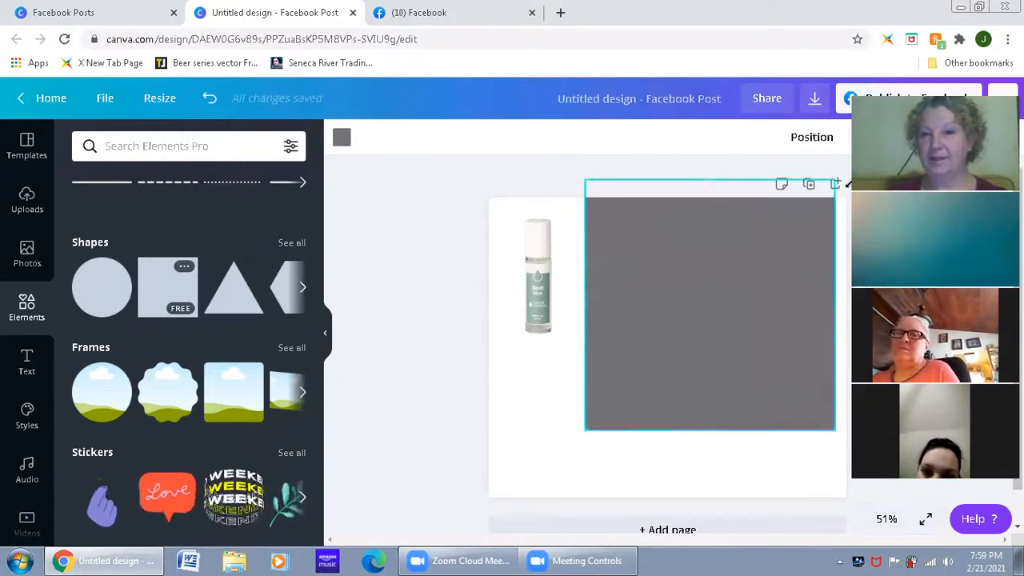
pyautogui.click(592, 424)
pyautogui.moveTo(584, 430); pyautogui.dragTo(475, 509)
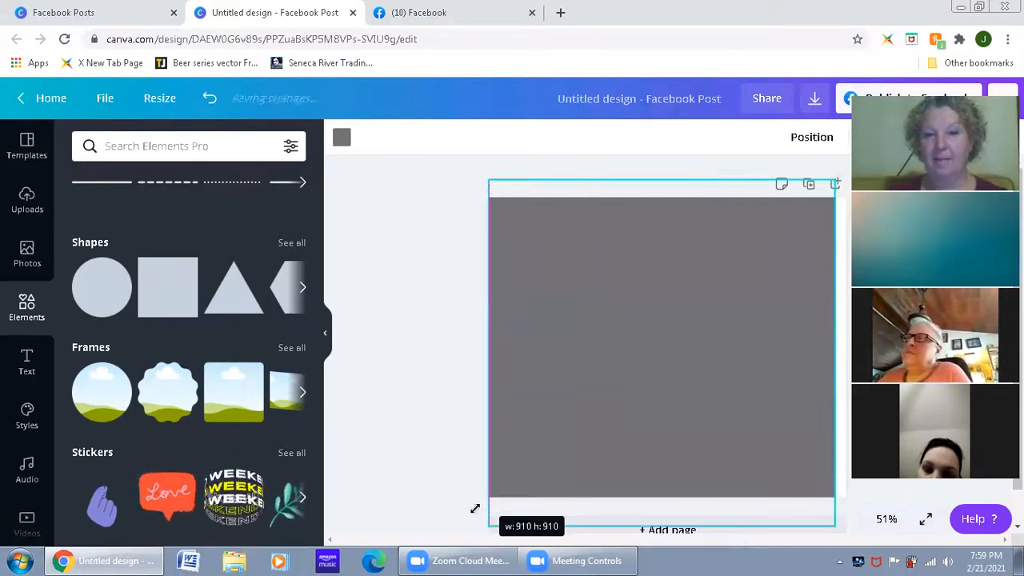
pyautogui.moveTo(835, 354); pyautogui.dragTo(860, 354)
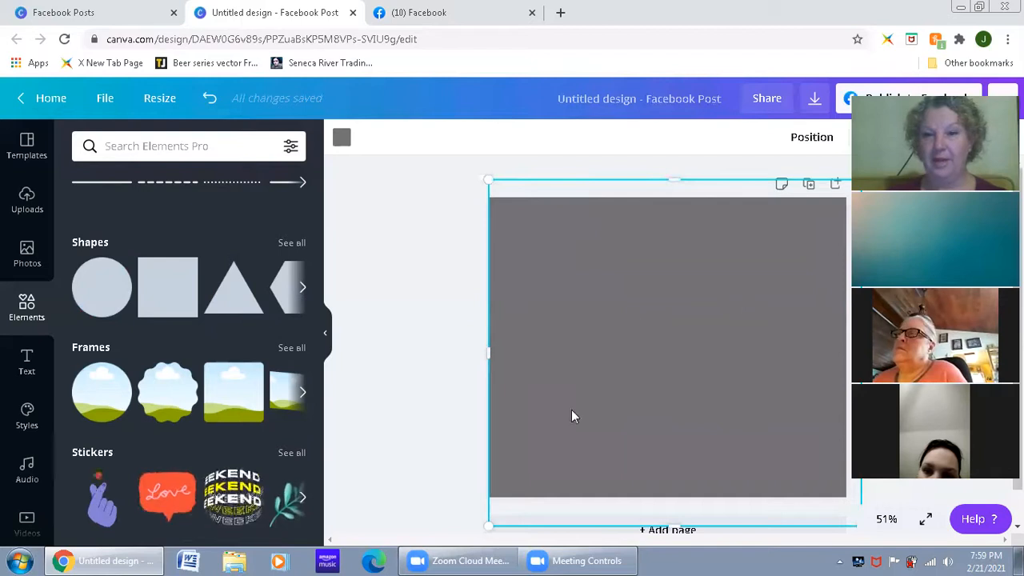
# Step: Send the page-covering square backward so that it lies behind the bottle photo
pyautogui.click(811, 140)
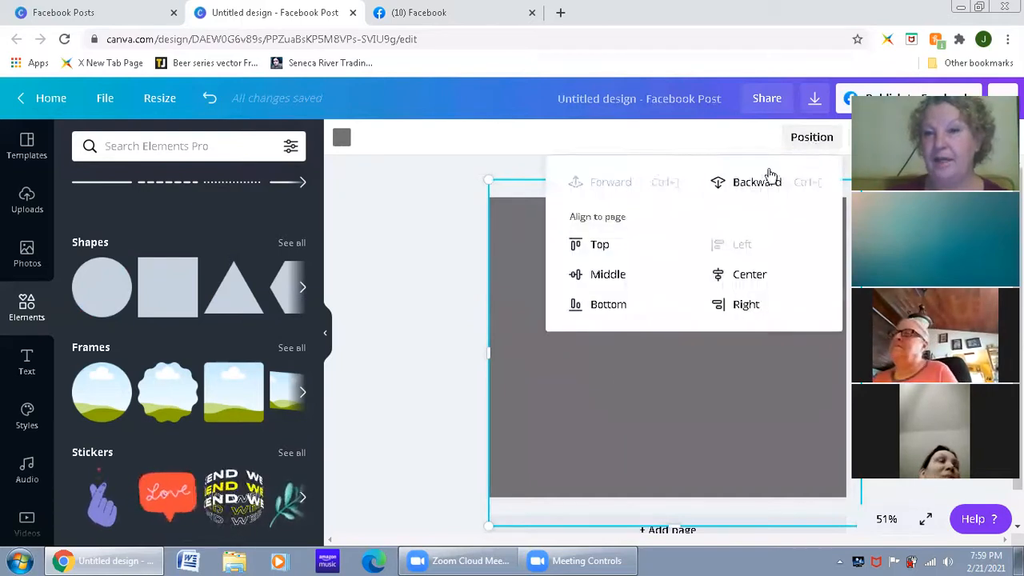
pyautogui.click(750, 186)
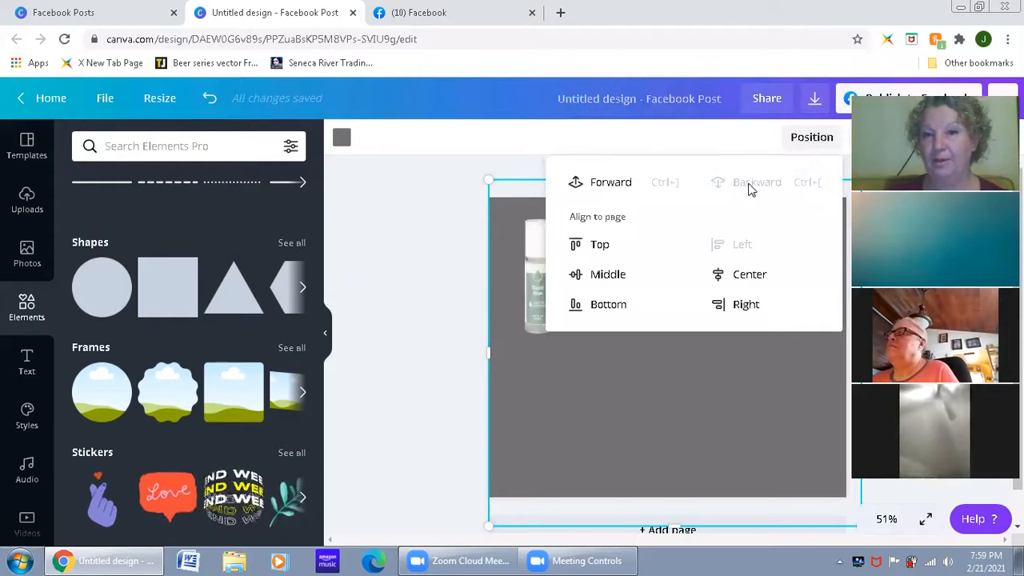
pyautogui.click(724, 447)
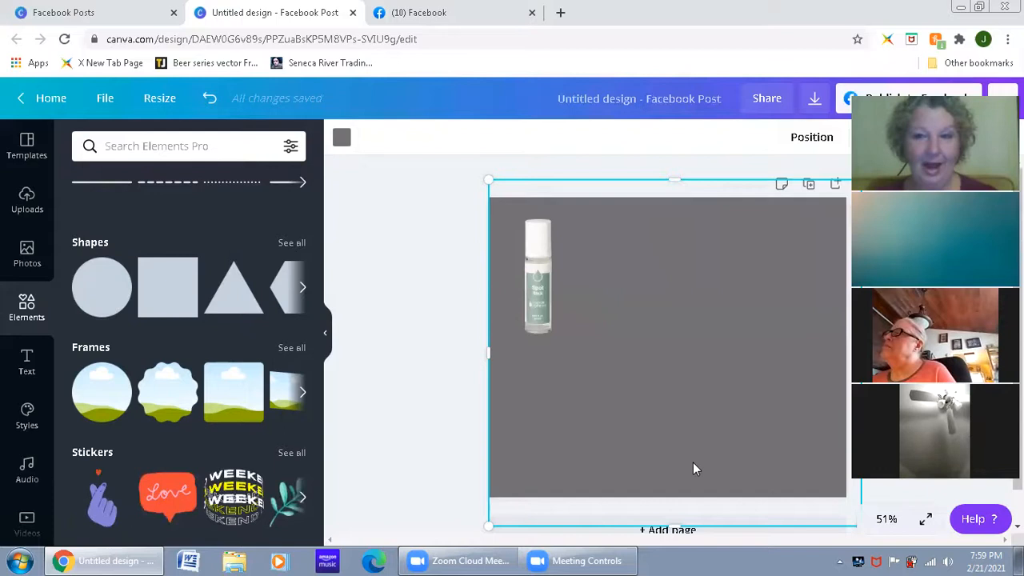
# Step: Try the default green, blue, turquoise and purple colours on the background square, settling on purple
pyautogui.click(343, 140)
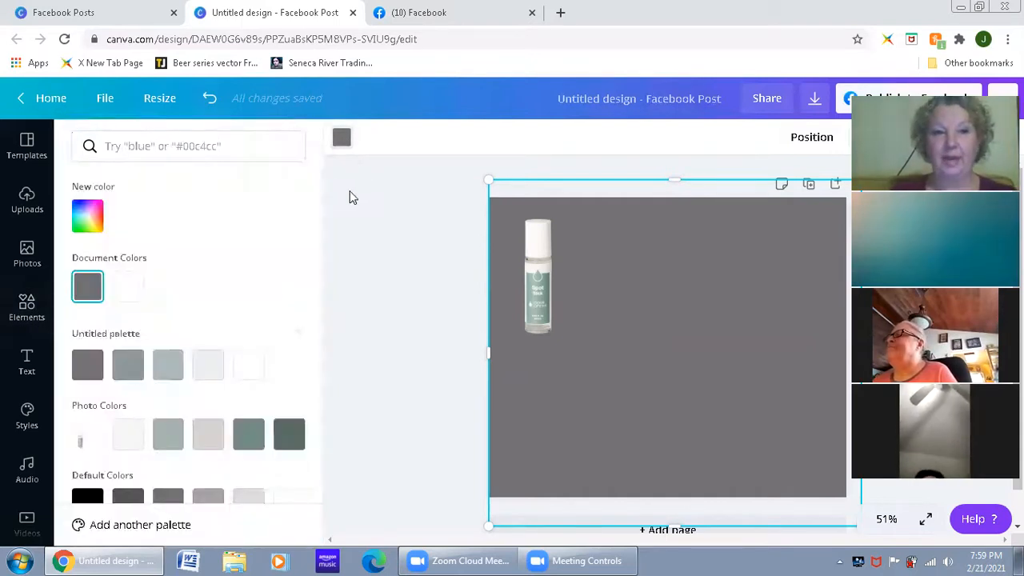
pyautogui.scroll(-2, 263, 290)
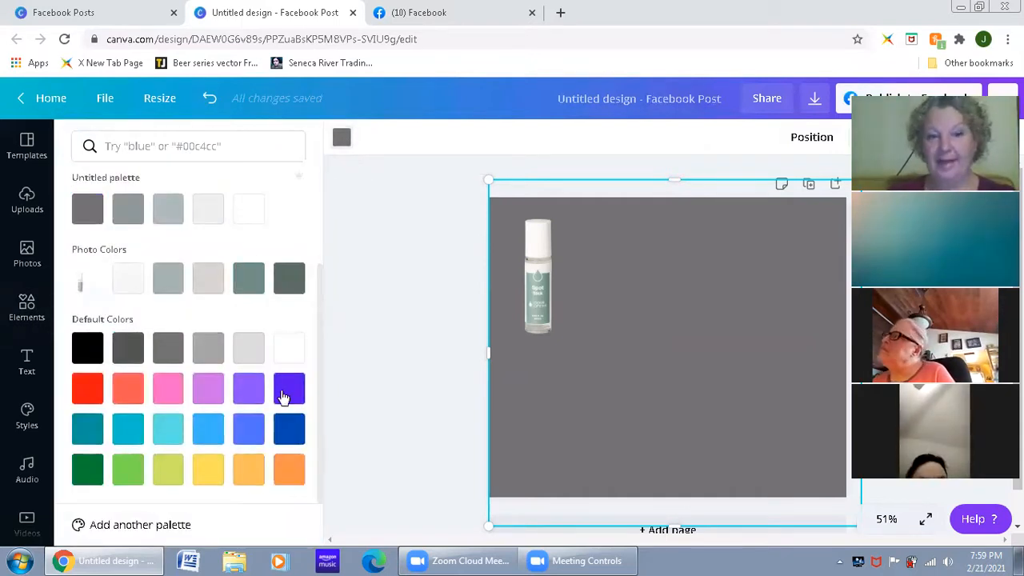
pyautogui.click(132, 472)
pyautogui.click(211, 431)
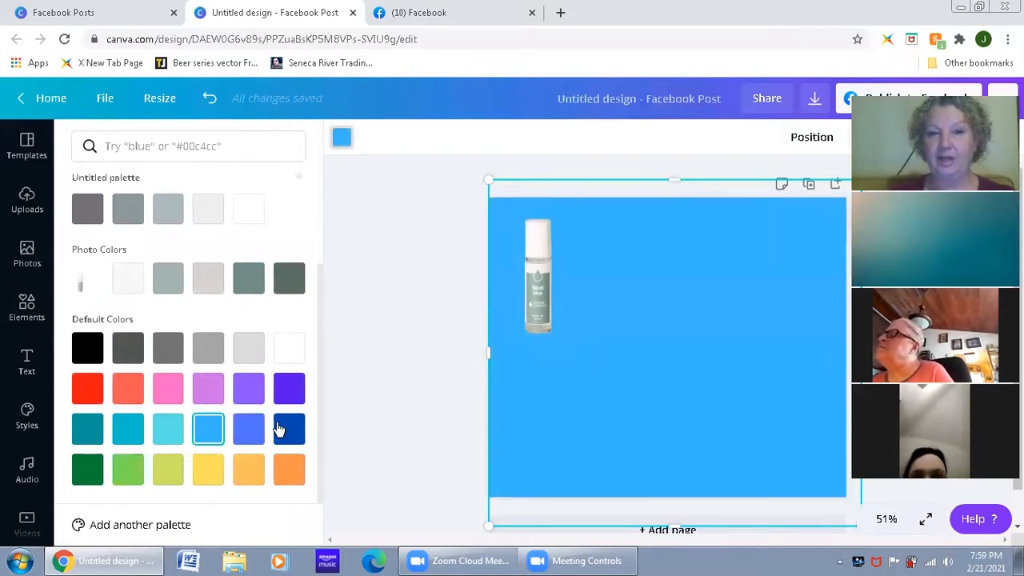
pyautogui.click(280, 430)
pyautogui.click(250, 392)
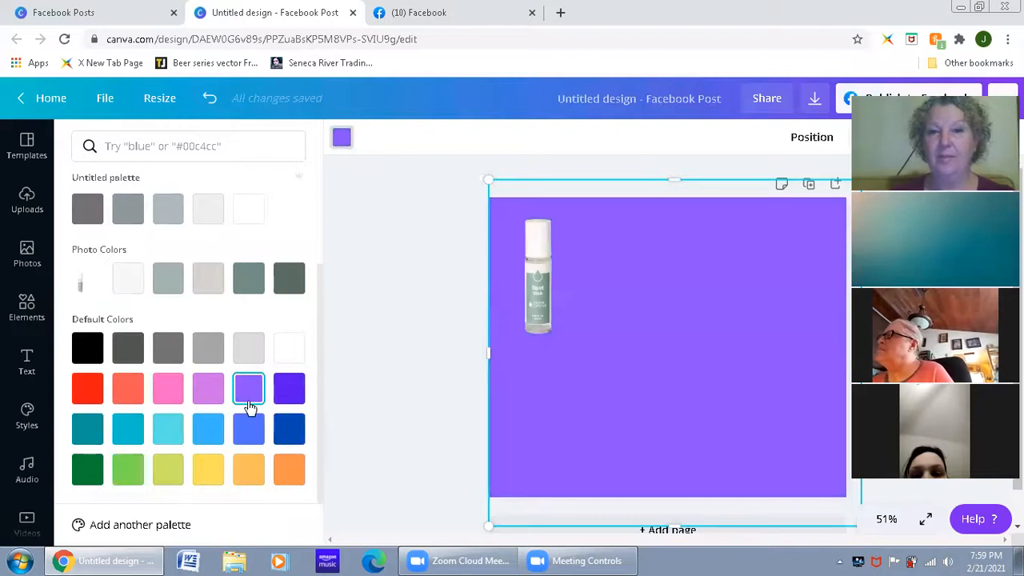
pyautogui.click(169, 424)
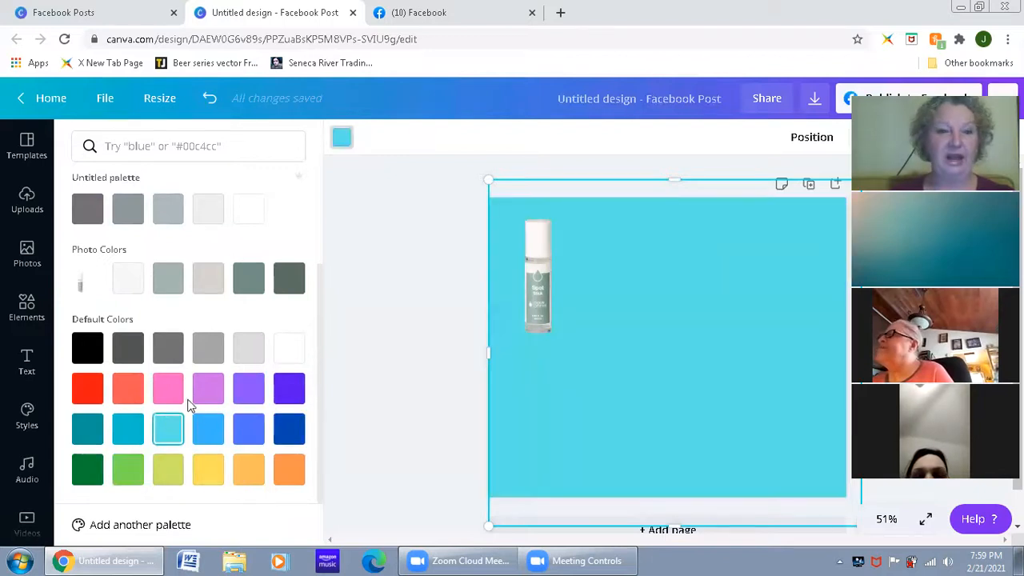
pyautogui.click(252, 389)
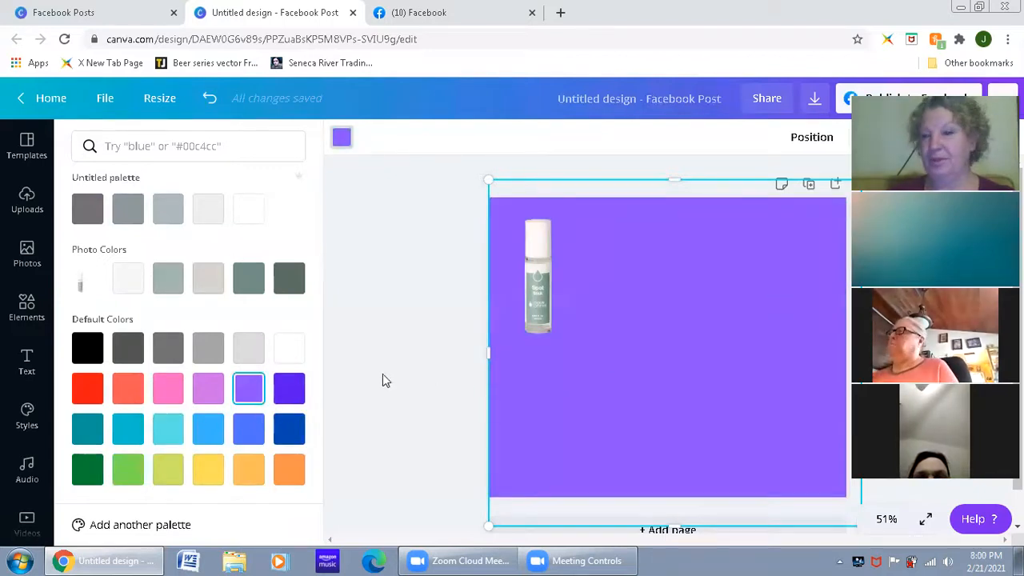
# Step: Recolour the background square with the custom dark red #800000
pyautogui.scroll(2, 208, 260)
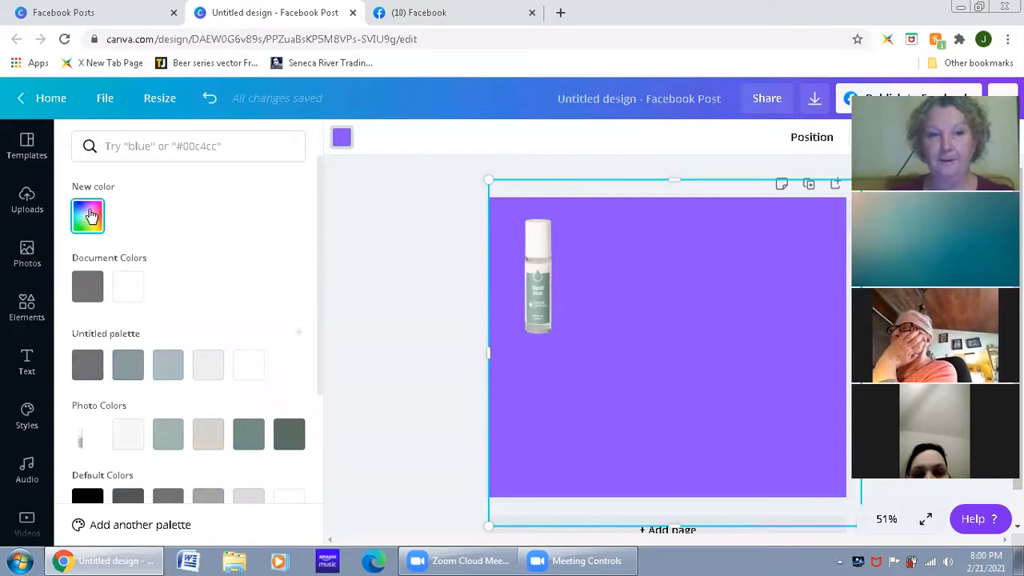
pyautogui.click(90, 216)
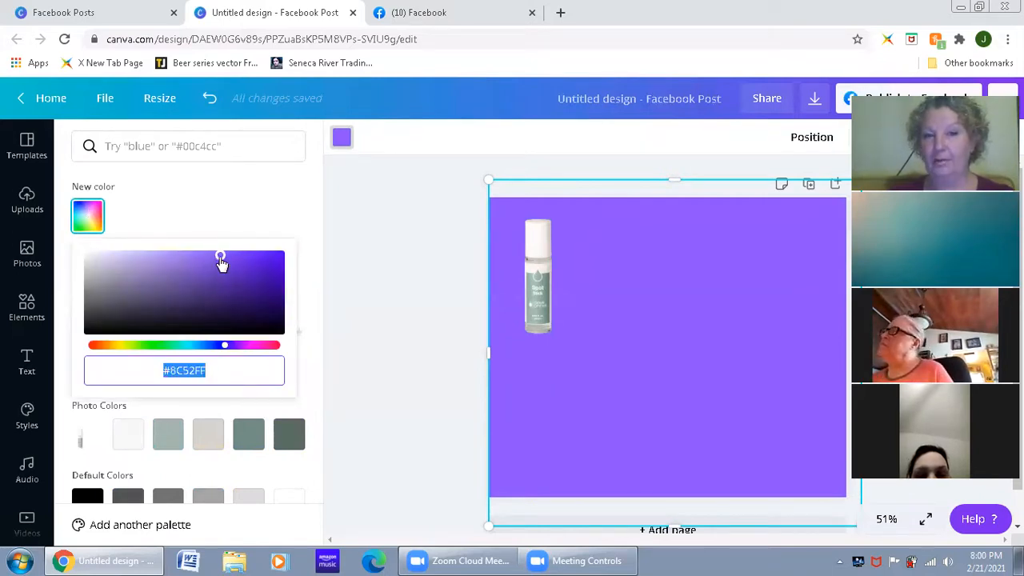
pyautogui.moveTo(220, 257); pyautogui.dragTo(201, 262)
pyautogui.moveTo(227, 351); pyautogui.dragTo(282, 354)
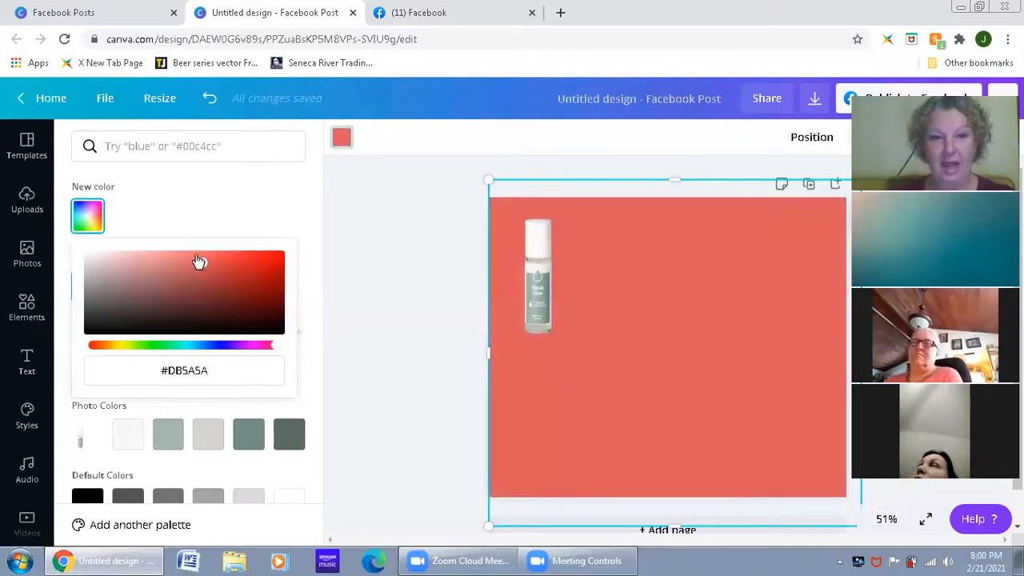
pyautogui.moveTo(200, 266); pyautogui.dragTo(301, 294)
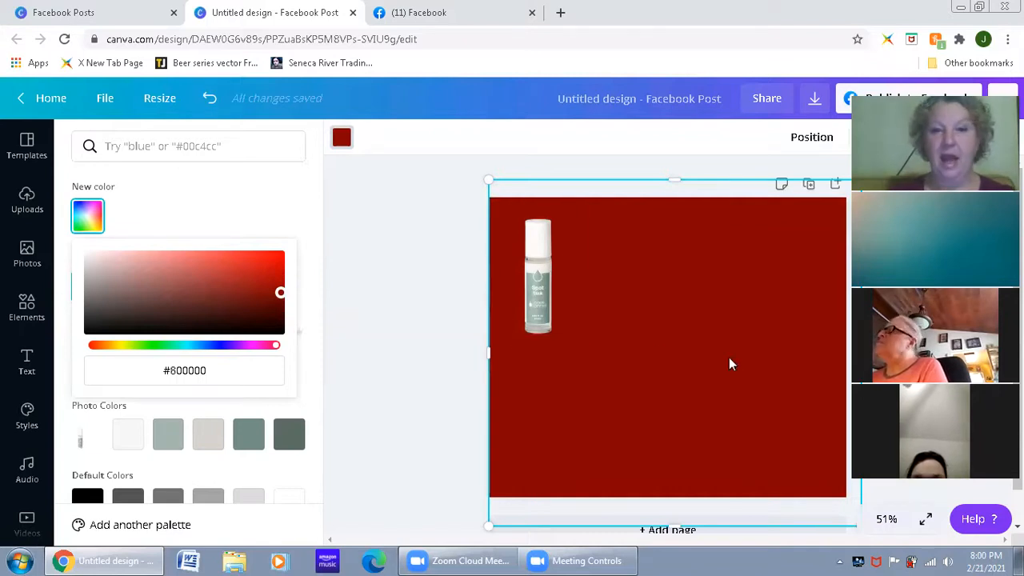
pyautogui.click(520, 396)
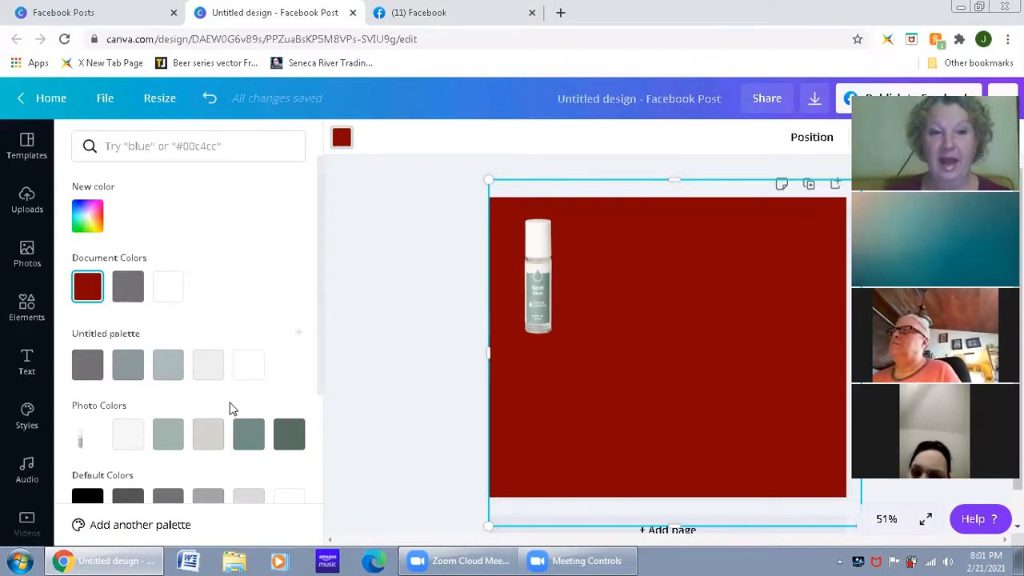
# Step: Add a solid circle from the shapes in the elements library to the middle of the page
pyautogui.click(24, 324)
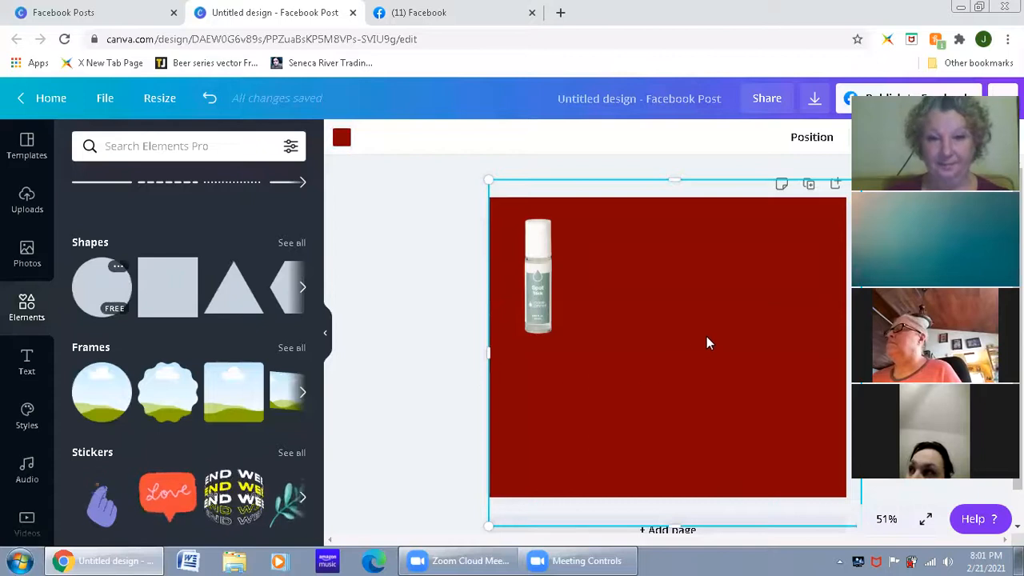
pyautogui.click(114, 288)
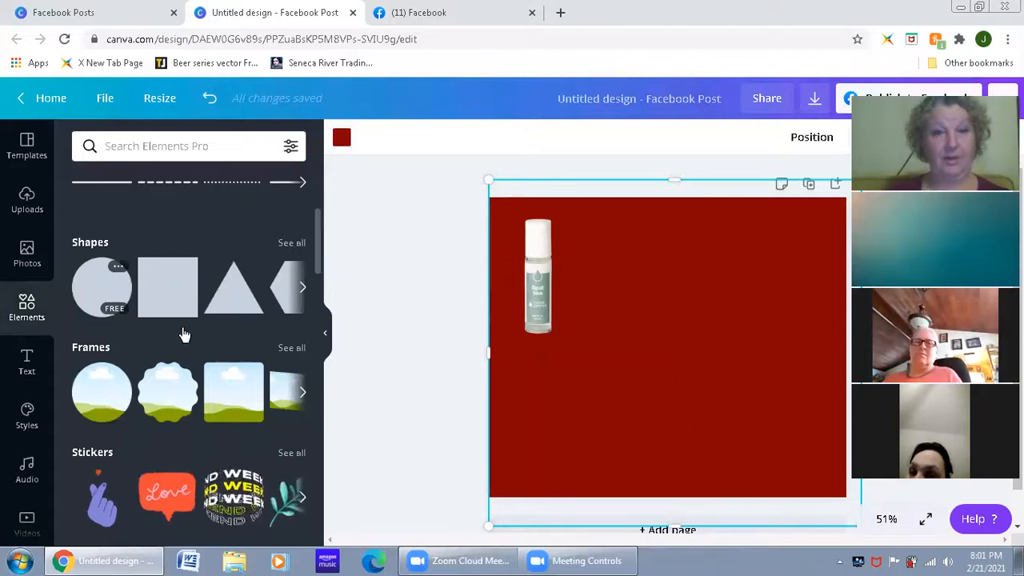
pyautogui.click(456, 422)
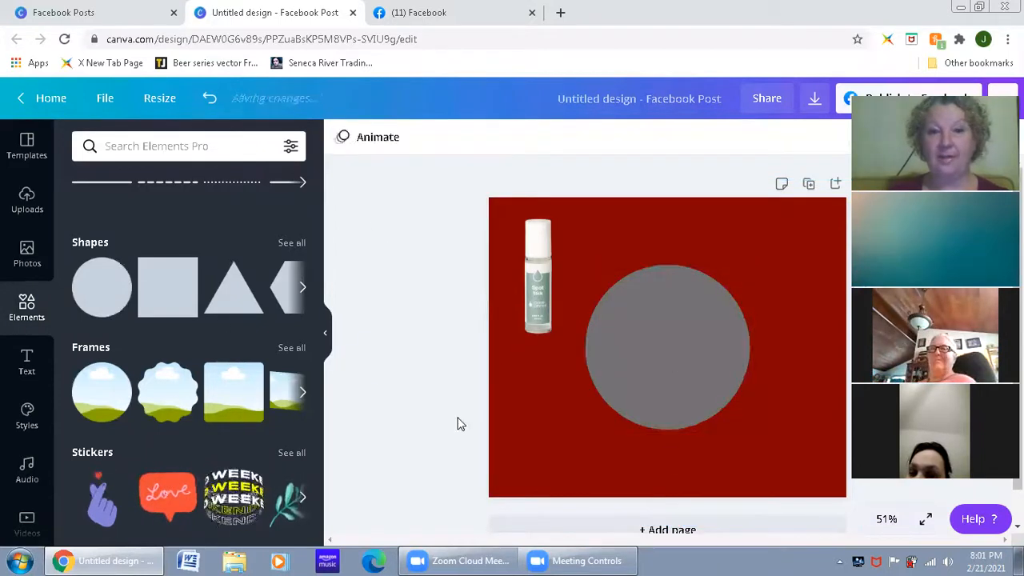
# Step: Recolour the circle with the custom light pink #FA8383
pyautogui.click(644, 382)
pyautogui.click(344, 140)
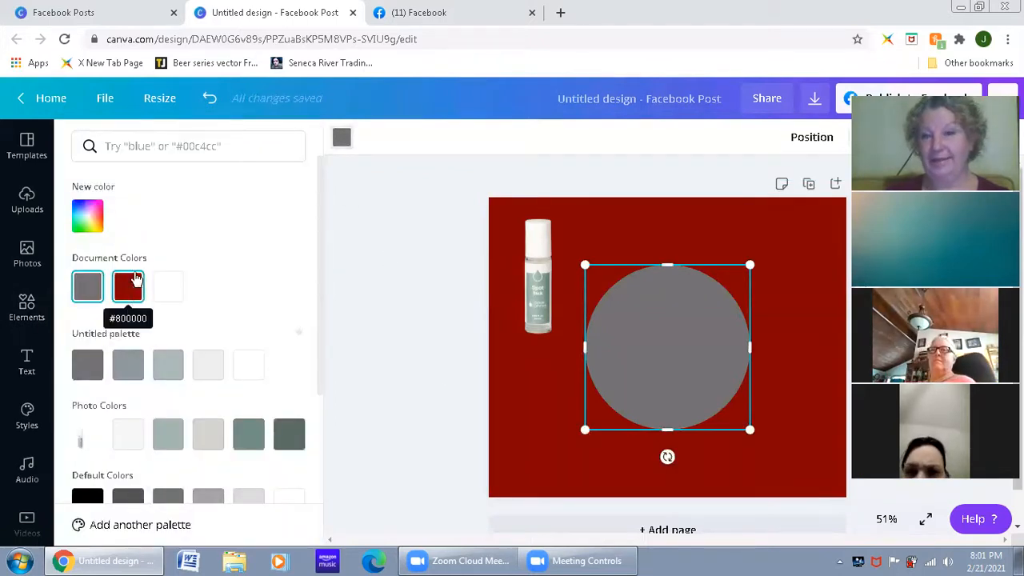
pyautogui.click(88, 215)
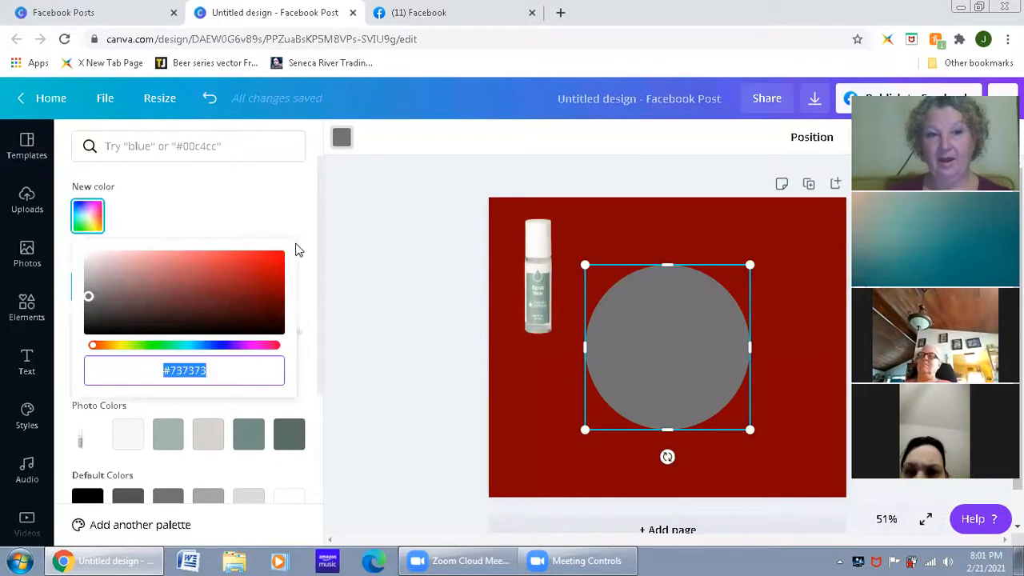
pyautogui.click(178, 256)
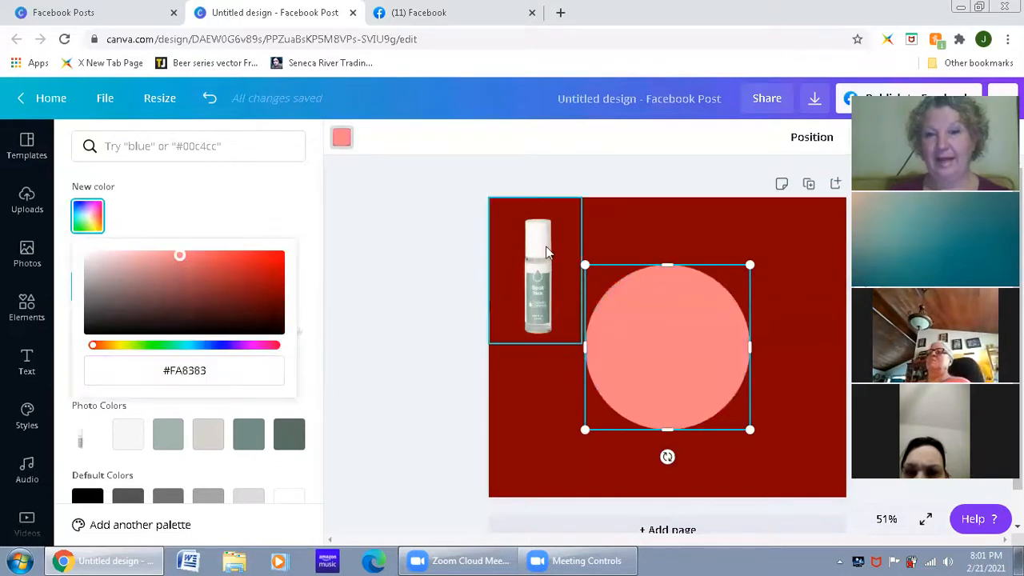
pyautogui.click(410, 242)
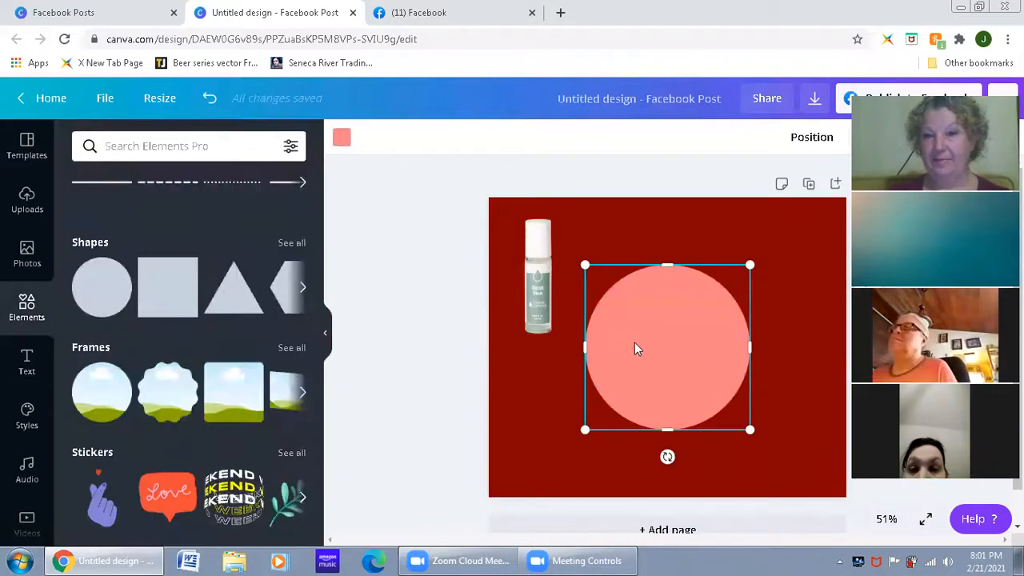
# Step: Move the pink circle so that it partly overhangs the page's upper-right corner
pyautogui.click(342, 140)
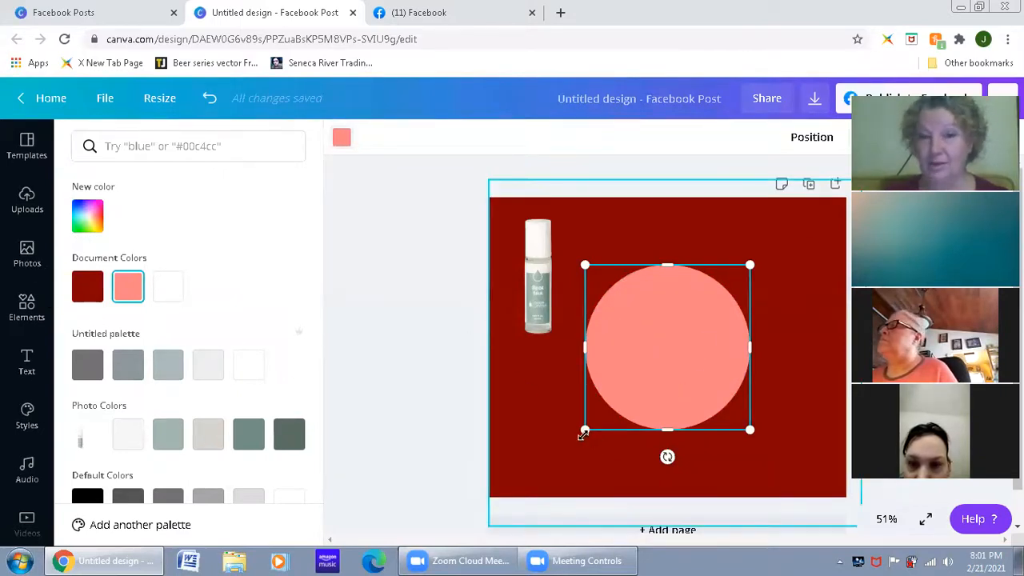
pyautogui.click(432, 196)
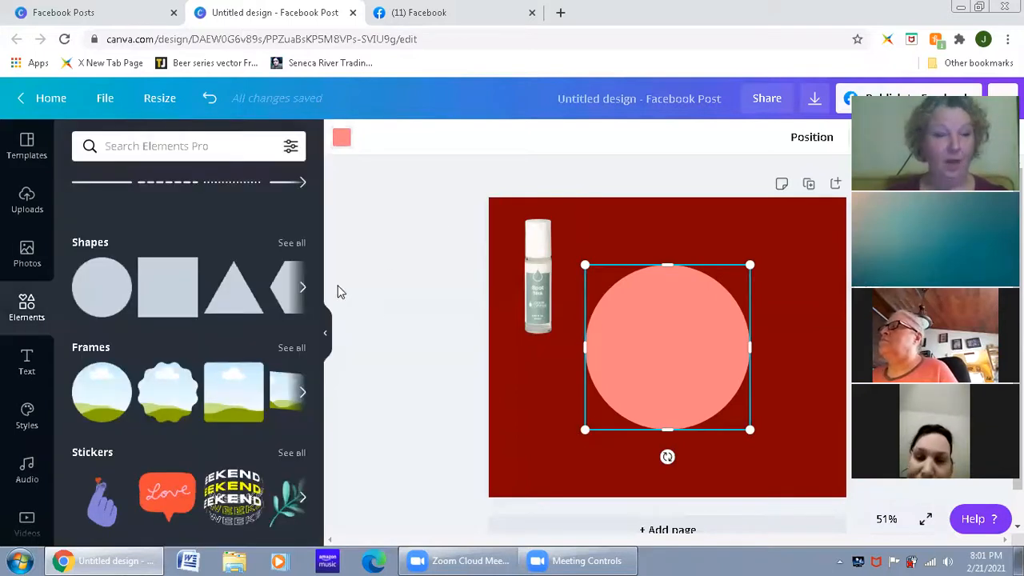
pyautogui.moveTo(674, 343); pyautogui.dragTo(836, 214)
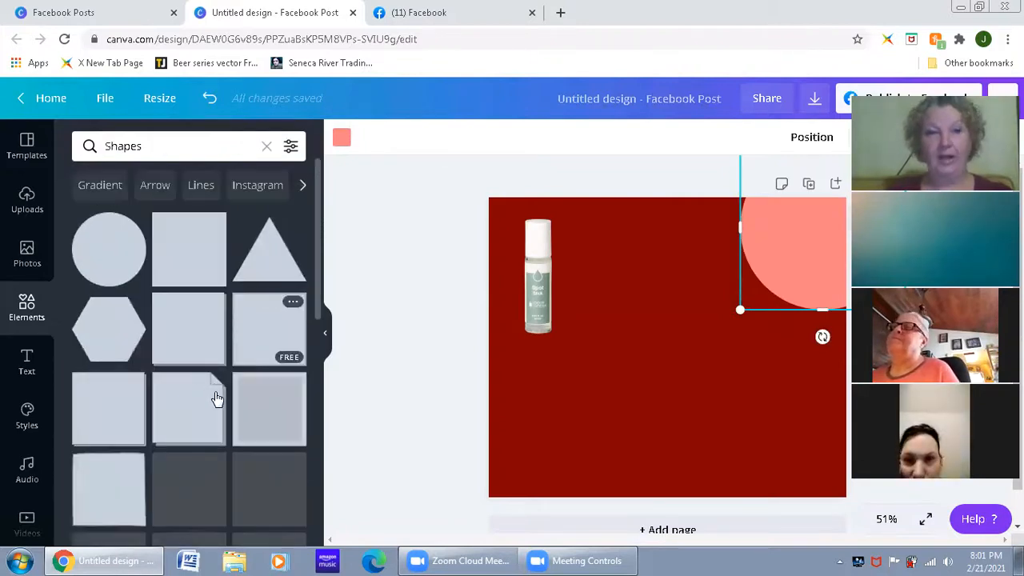
# Step: Move the pink circle fully onto the page and add a circle outline from the full shapes collection
pyautogui.scroll(-3, 213, 392)
pyautogui.scroll(-3, 218, 400)
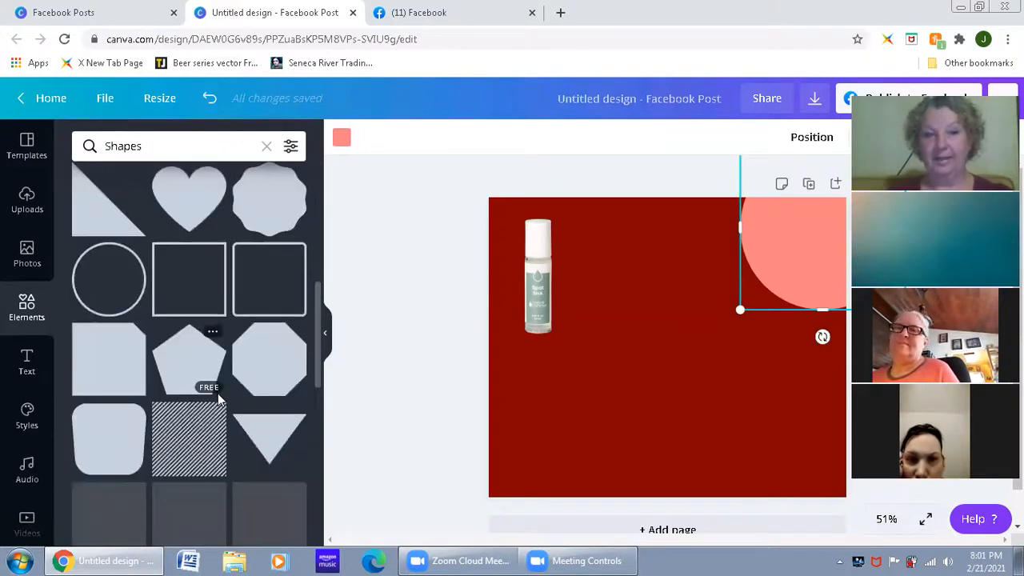
pyautogui.scroll(1, 217, 392)
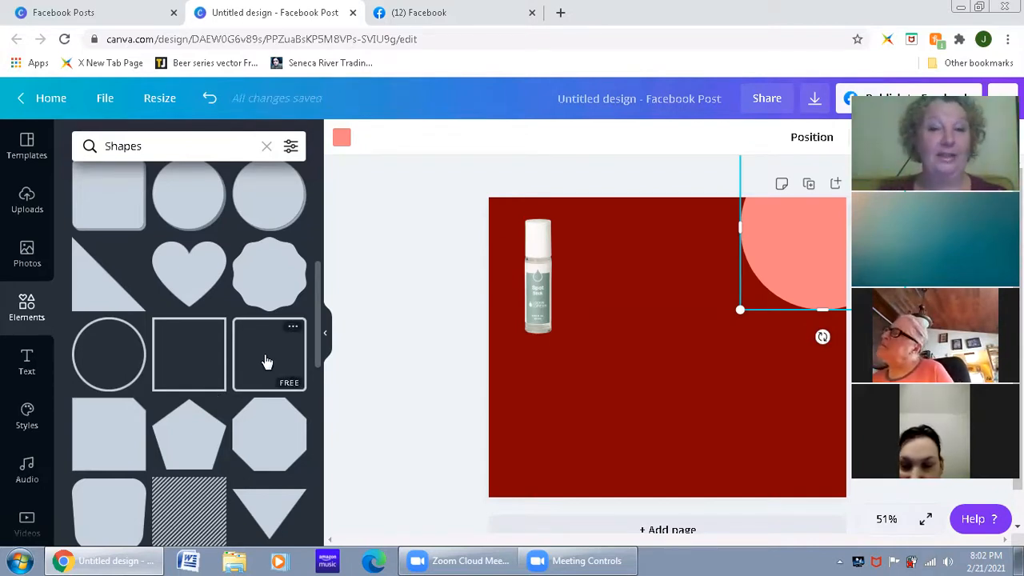
pyautogui.moveTo(762, 292); pyautogui.dragTo(685, 343)
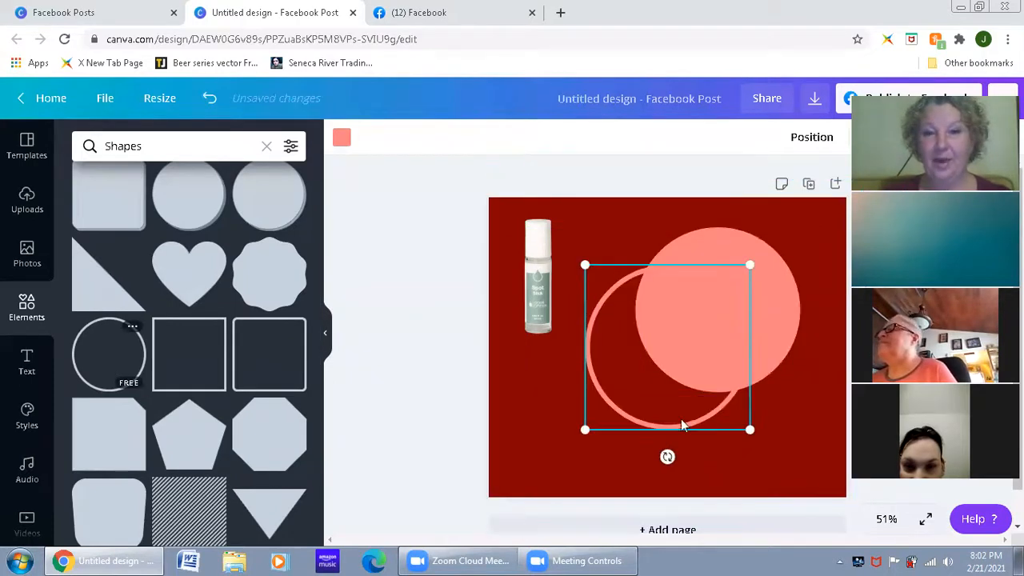
# Step: Fit the circle outline over the edge of the pink circle and recolour the outline with the custom magenta #F60CD7
pyautogui.moveTo(676, 426); pyautogui.dragTo(722, 391)
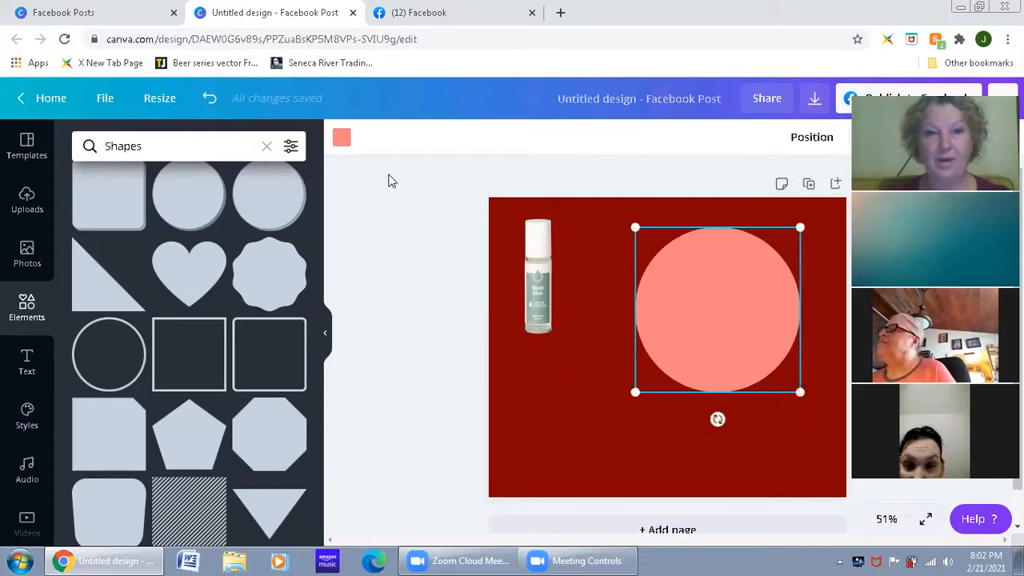
pyautogui.click(341, 140)
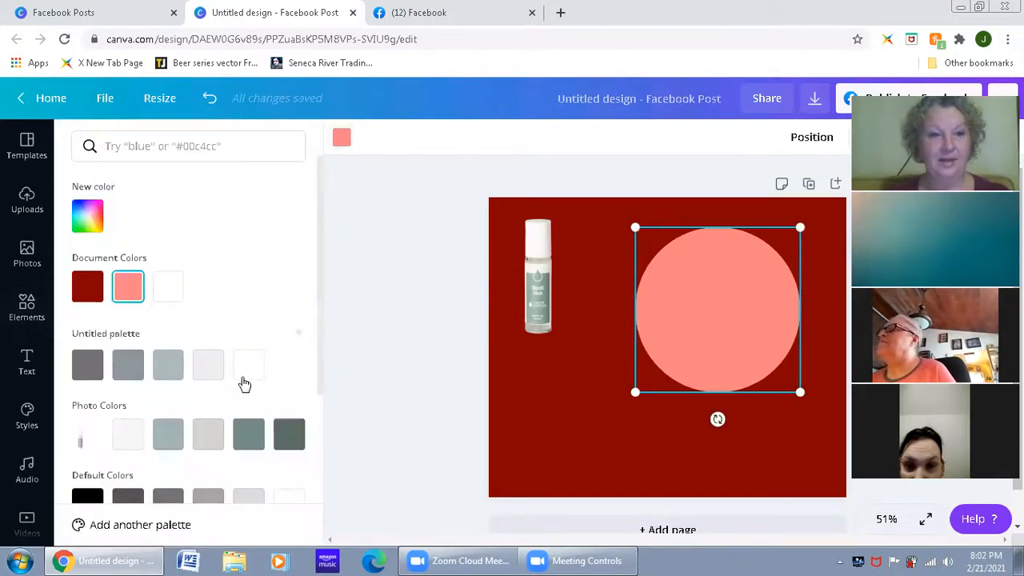
pyautogui.click(88, 217)
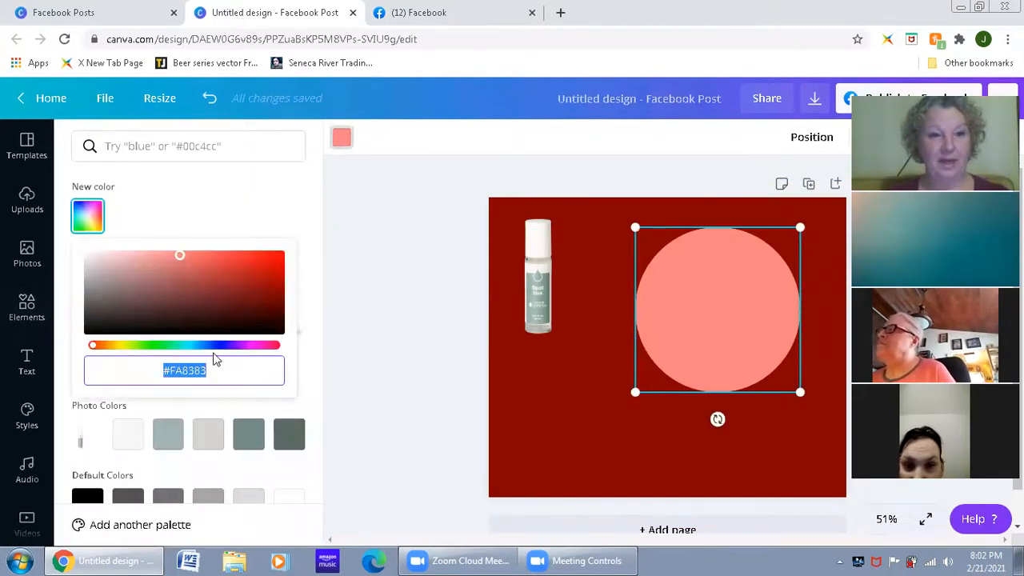
pyautogui.click(251, 353)
pyautogui.moveTo(224, 275); pyautogui.dragTo(188, 256)
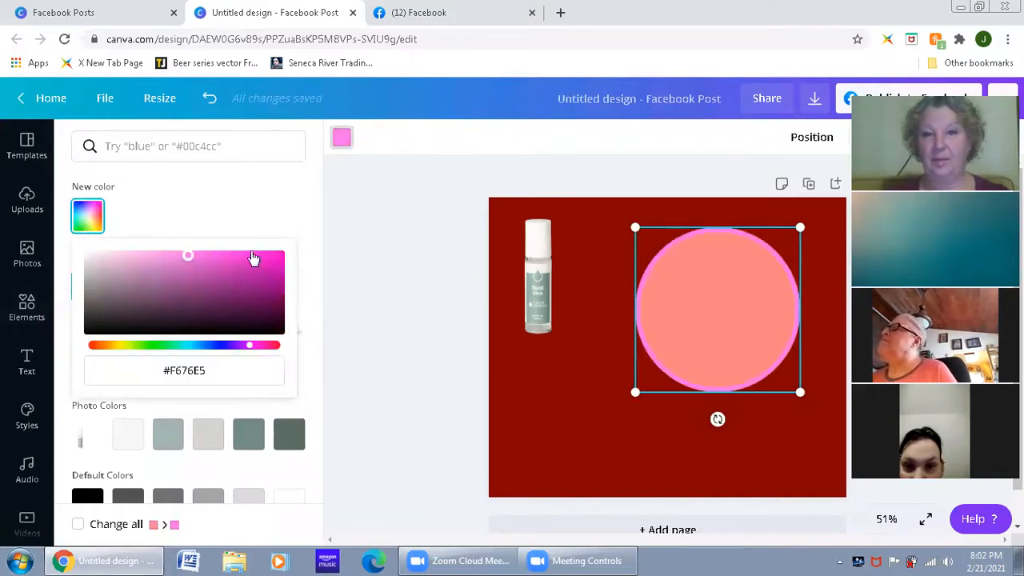
pyautogui.click(280, 254)
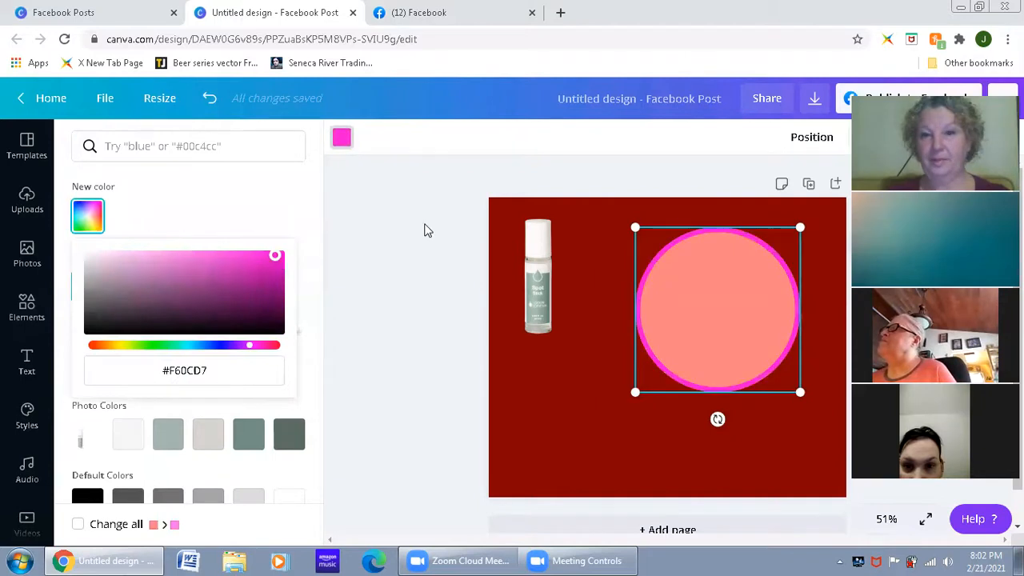
pyautogui.click(428, 279)
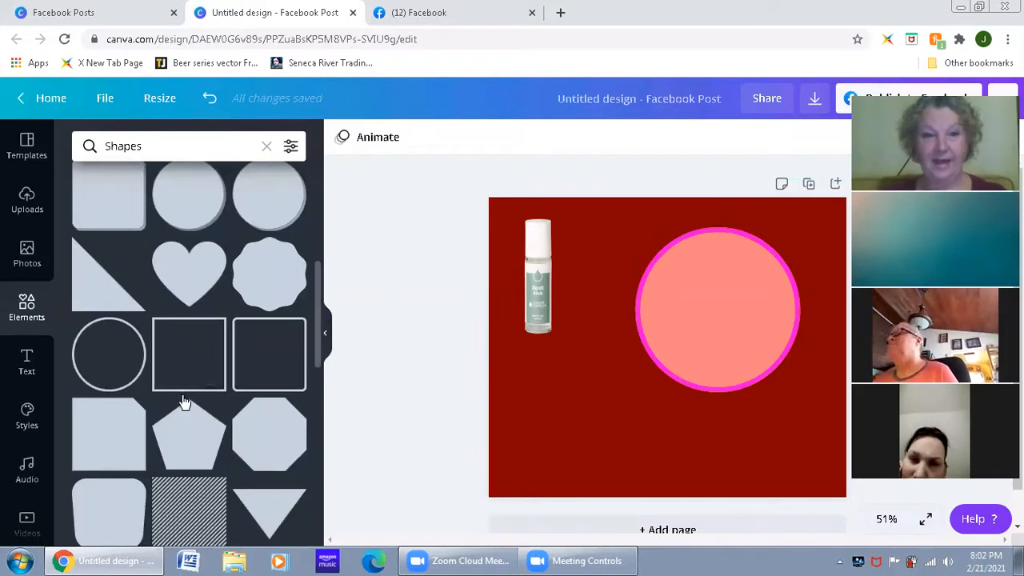
# Step: Add the thin double-line border with notched corners from the shapes collection and stretch it to just inside the page edges
pyautogui.scroll(-4, 189, 424)
pyautogui.scroll(-5, 192, 424)
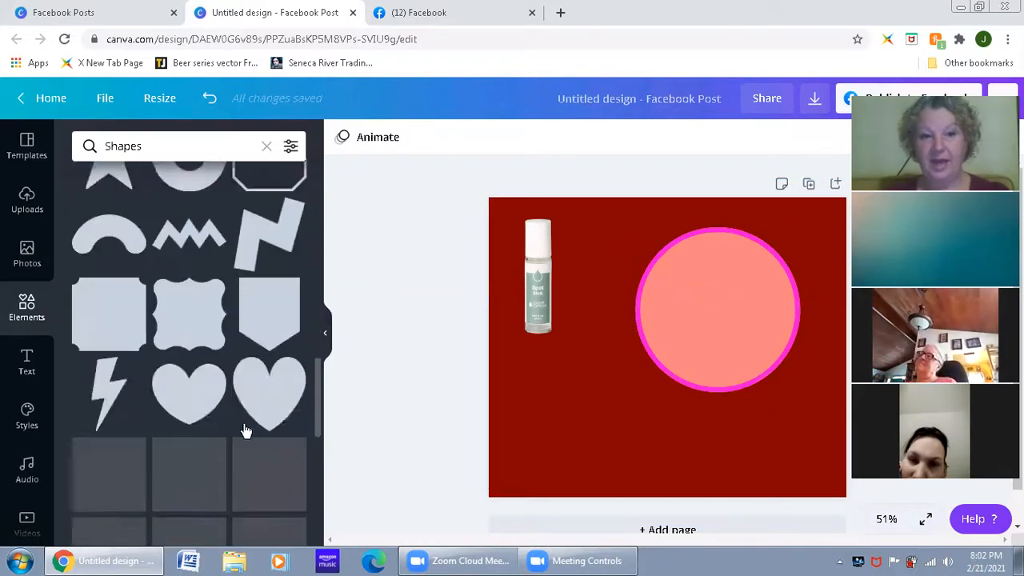
pyautogui.scroll(-8, 246, 430)
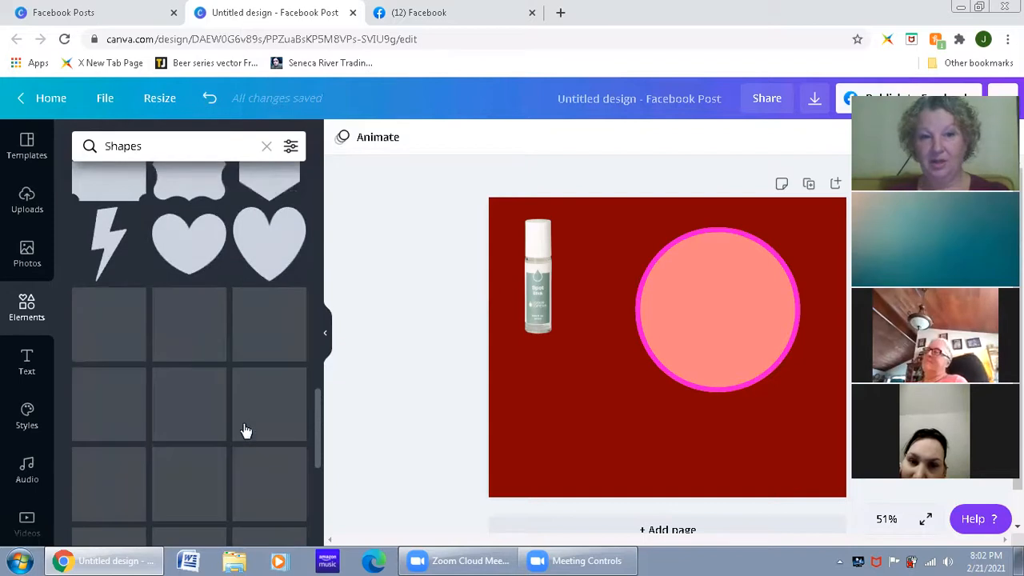
pyautogui.scroll(-6, 245, 430)
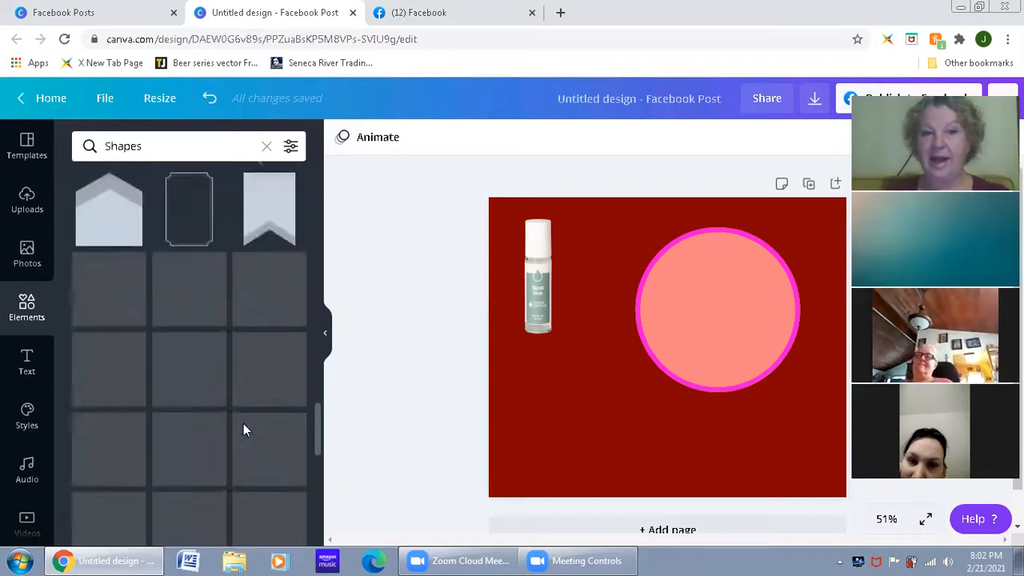
pyautogui.scroll(3, 246, 430)
pyautogui.click(195, 347)
pyautogui.moveTo(614, 350); pyautogui.dragTo(494, 360)
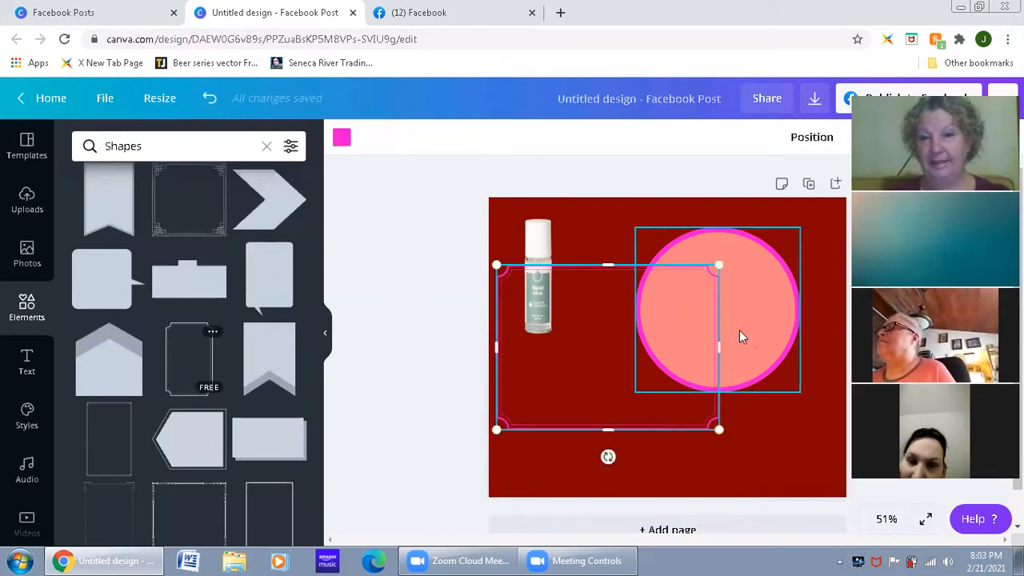
pyautogui.moveTo(722, 347); pyautogui.dragTo(841, 333)
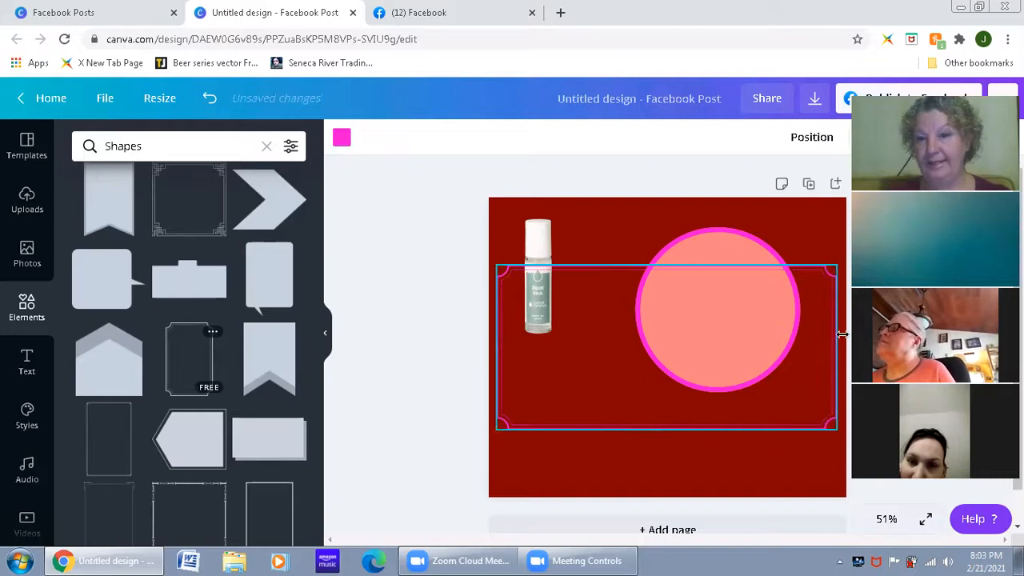
pyautogui.moveTo(670, 262); pyautogui.dragTo(656, 209)
pyautogui.moveTo(668, 428); pyautogui.dragTo(645, 460)
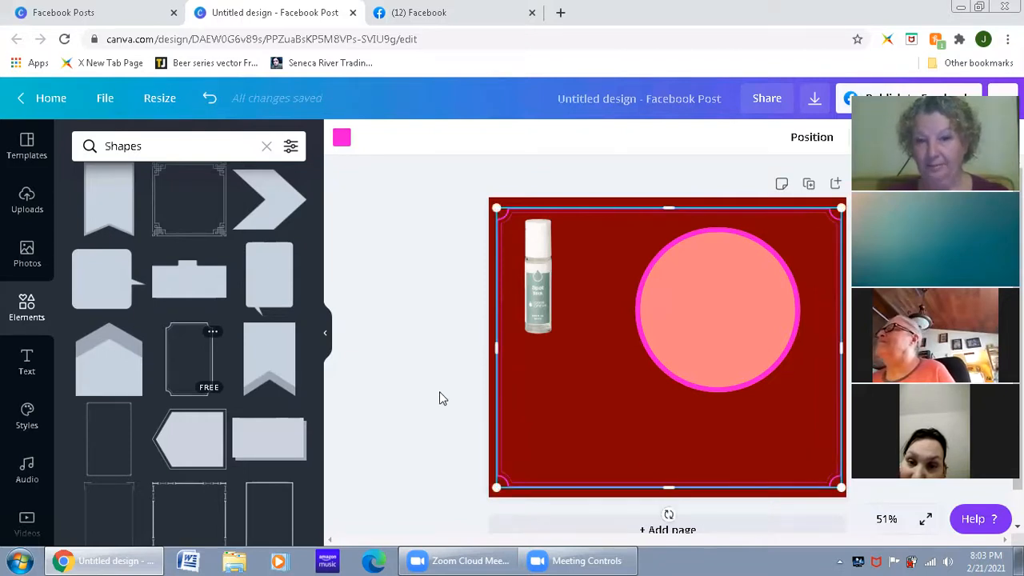
pyautogui.click(439, 391)
# Step: Recolour the notched-corner border with the light pink from the document colours
pyautogui.click(497, 423)
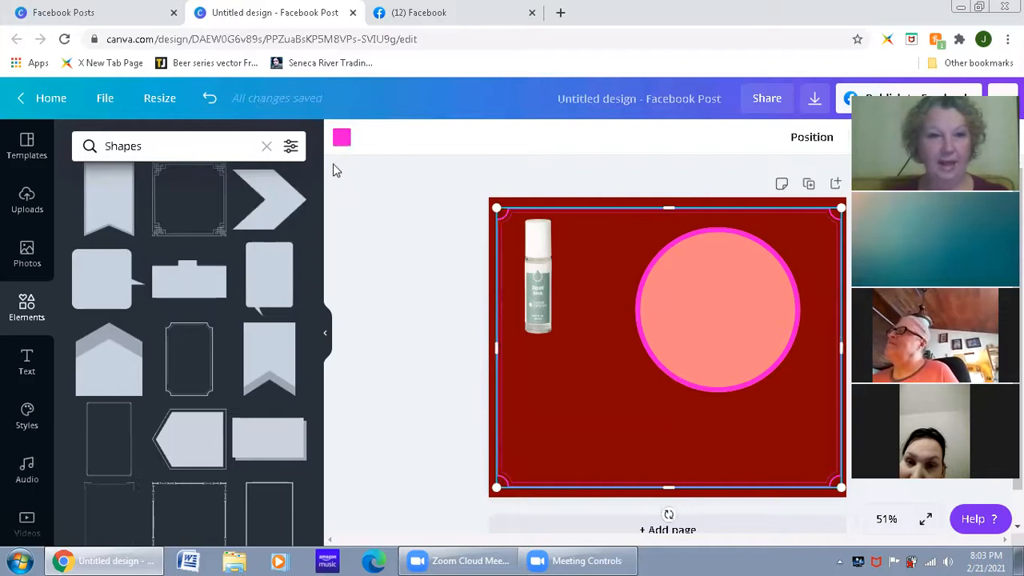
pyautogui.click(342, 138)
pyautogui.click(160, 293)
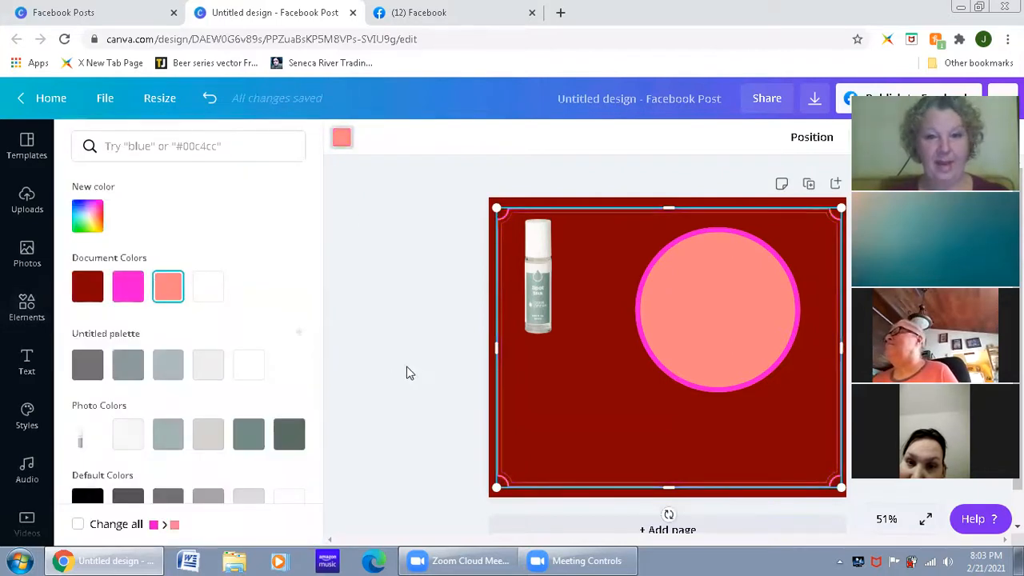
pyautogui.click(650, 242)
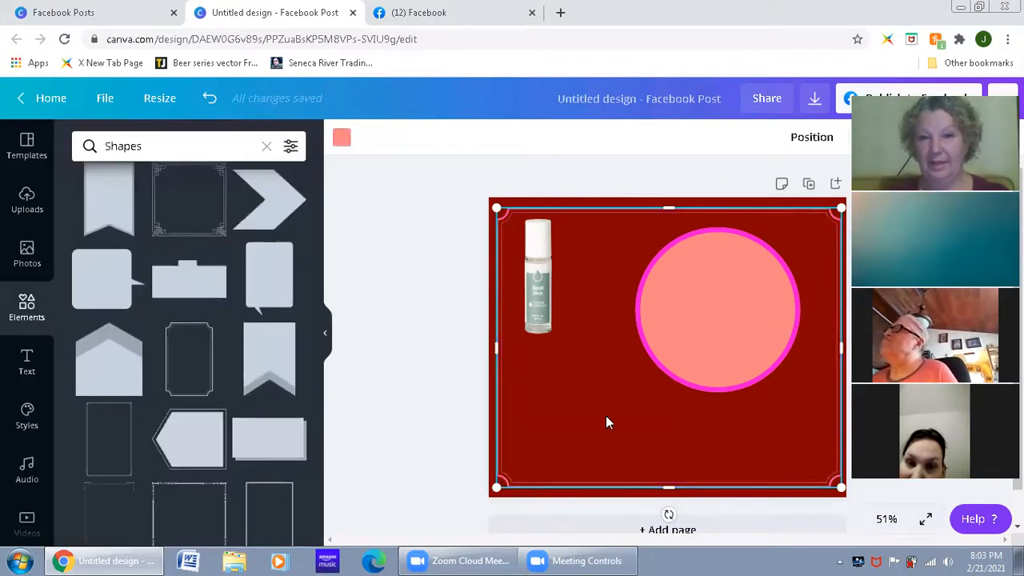
pyautogui.click(453, 435)
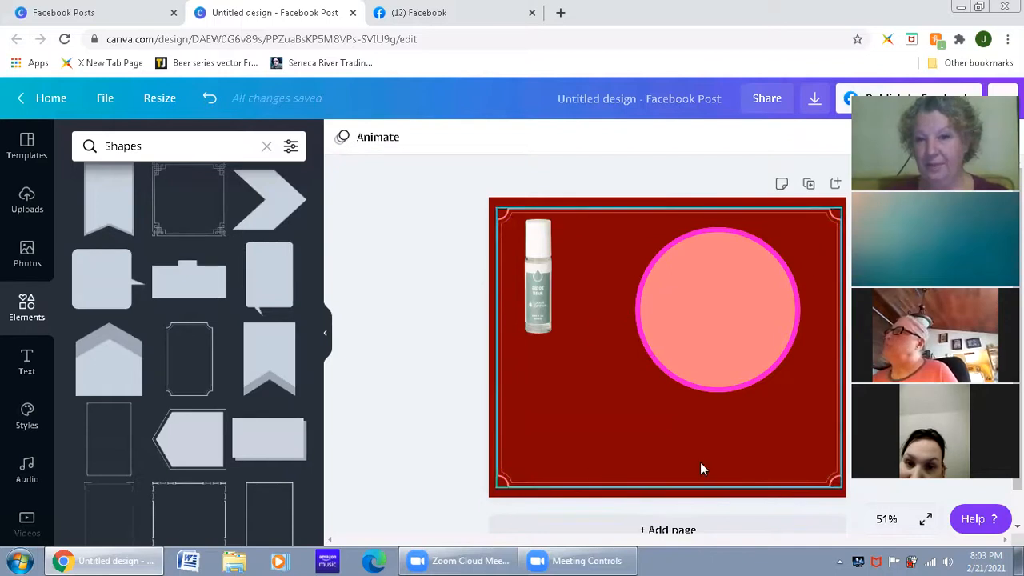
# Step: Centre the notched-corner border on the page and send it backward one layer
pyautogui.moveTo(537, 323)
pyautogui.mouseDown()
pyautogui.moveTo(555, 327)
pyautogui.moveTo(545, 318)
pyautogui.mouseUp()
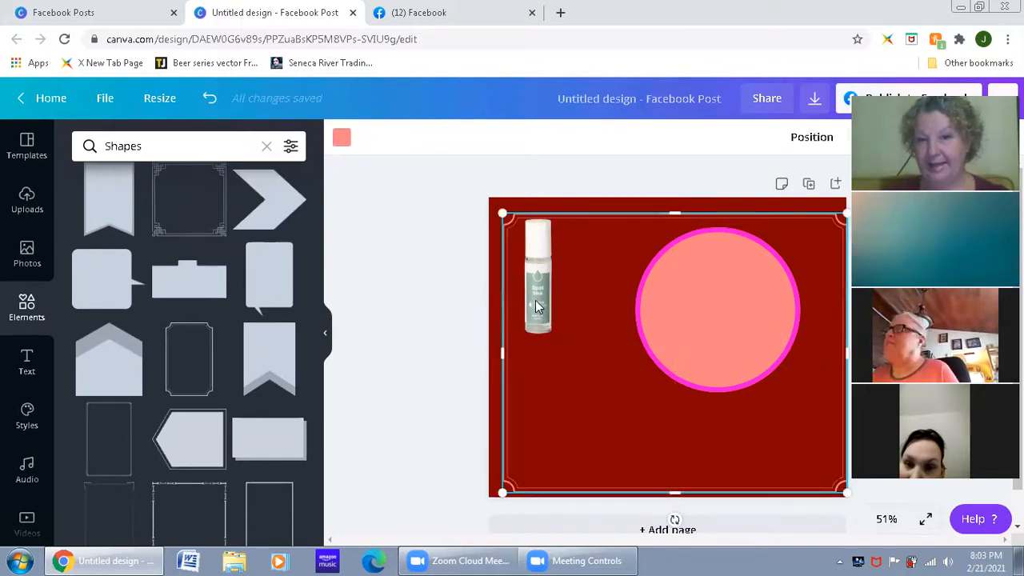
pyautogui.moveTo(587, 398)
pyautogui.mouseDown()
pyautogui.moveTo(560, 370)
pyautogui.moveTo(592, 370)
pyautogui.moveTo(586, 391)
pyautogui.moveTo(581, 384)
pyautogui.mouseUp()
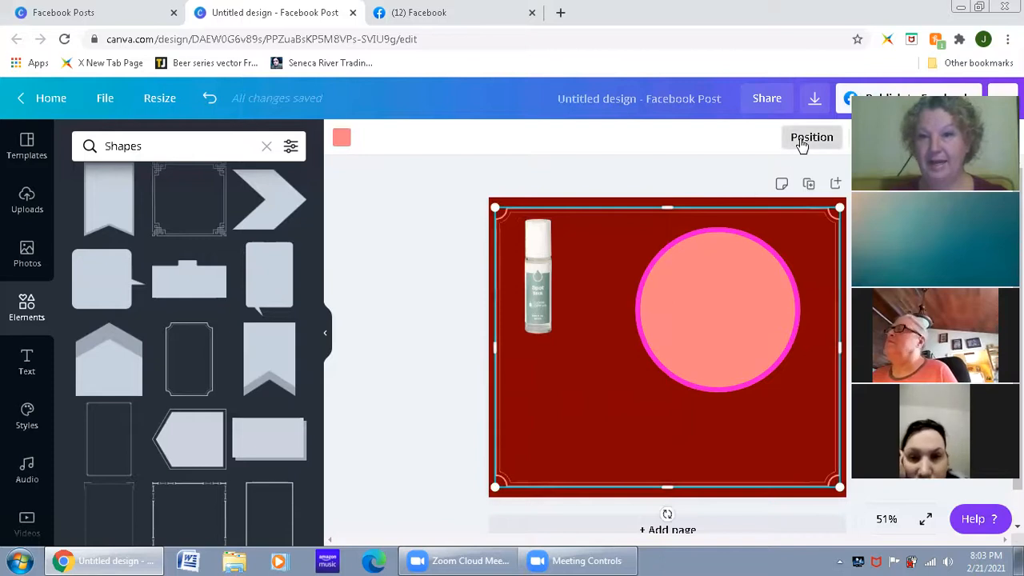
pyautogui.click(801, 141)
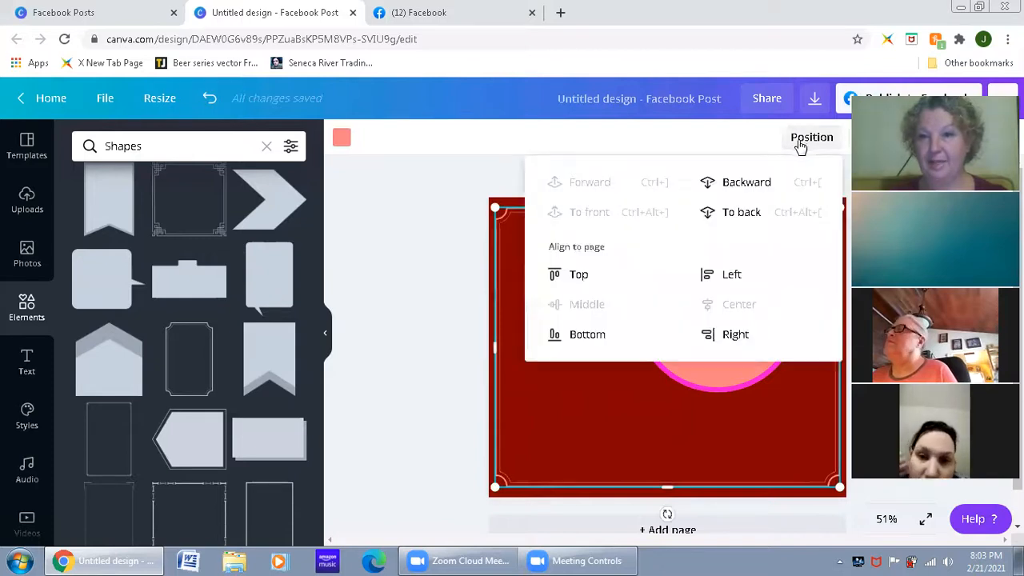
pyautogui.click(742, 192)
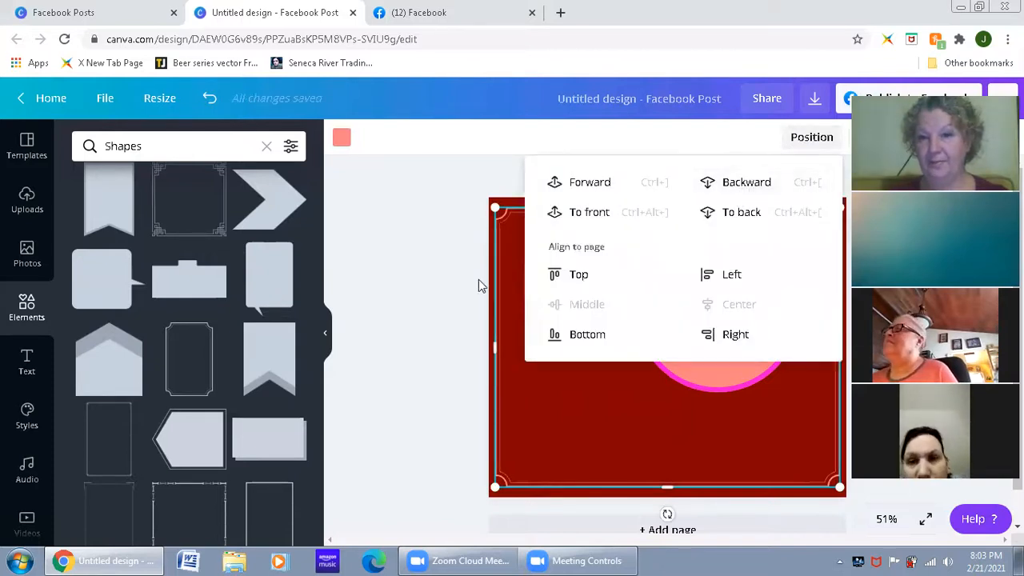
pyautogui.click(480, 285)
pyautogui.click(550, 294)
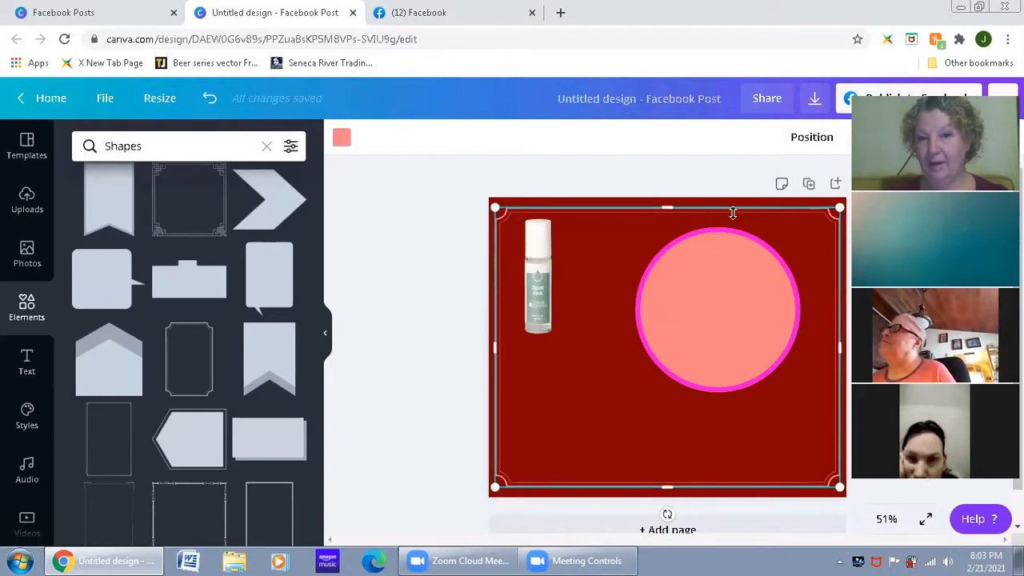
pyautogui.click(603, 165)
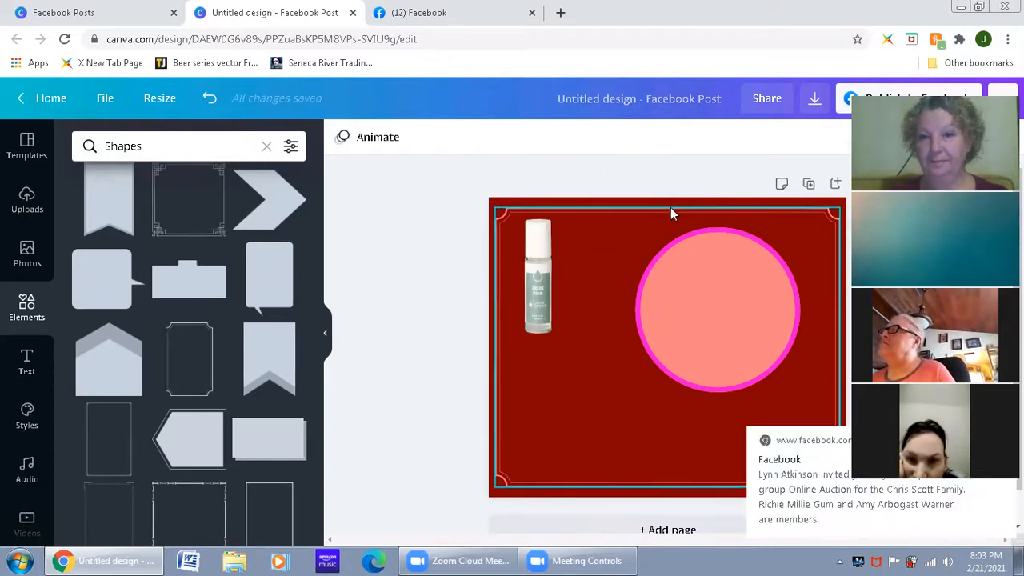
# Step: Send the border behind the bottle photo and move the bottle inward, beside the pink circle
pyautogui.click(670, 214)
pyautogui.click(809, 137)
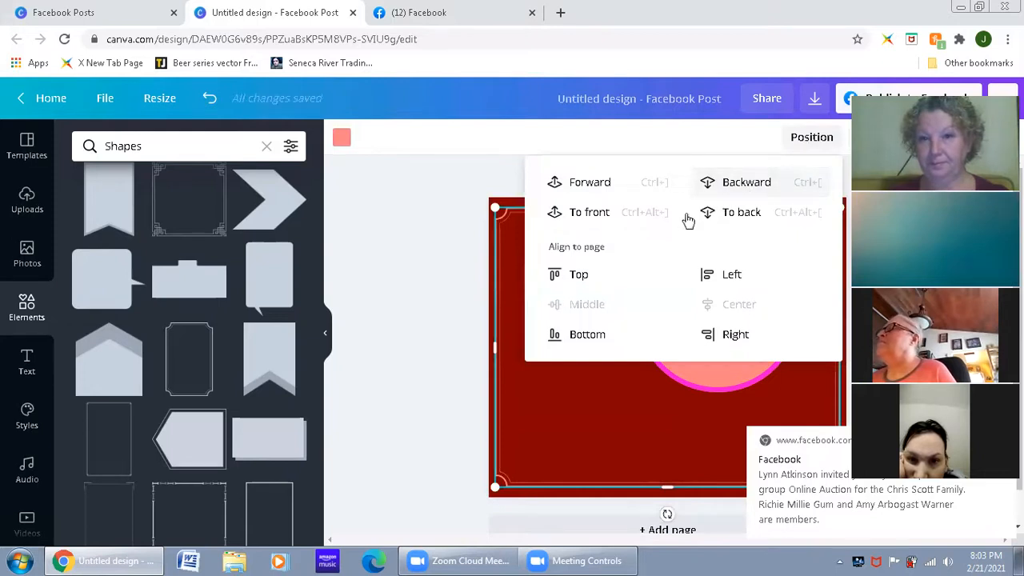
pyautogui.click(459, 270)
pyautogui.click(548, 281)
pyautogui.moveTo(571, 337)
pyautogui.mouseDown()
pyautogui.moveTo(565, 320)
pyautogui.moveTo(619, 366)
pyautogui.moveTo(600, 299)
pyautogui.moveTo(578, 344)
pyautogui.moveTo(568, 324)
pyautogui.moveTo(567, 333)
pyautogui.mouseUp()
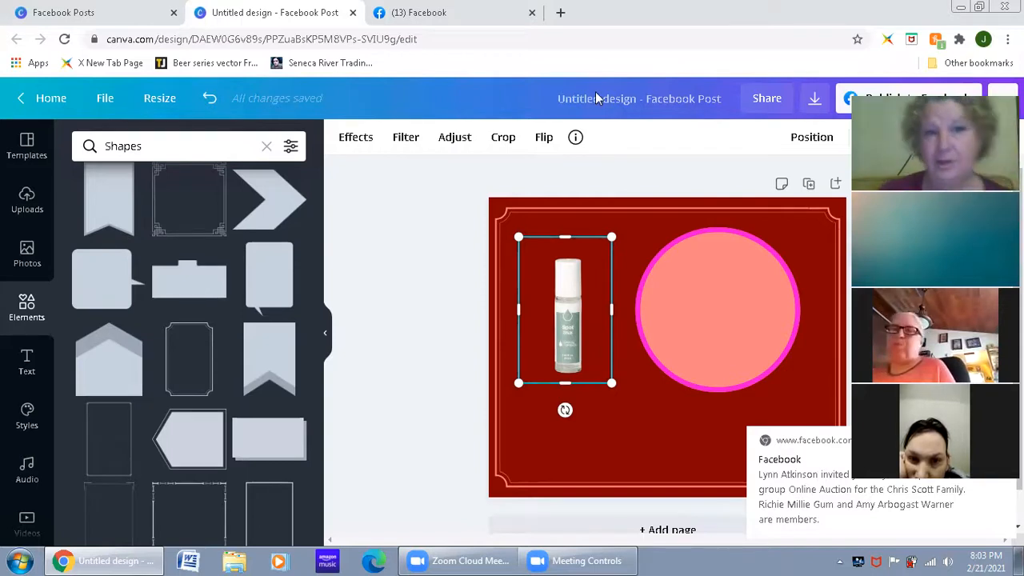
# Step: Add a small chevron arrow inside the pink circle near its right edge and duplicate it twice to form a horizontal row of three
pyautogui.click(272, 204)
pyautogui.moveTo(767, 267); pyautogui.dragTo(770, 310)
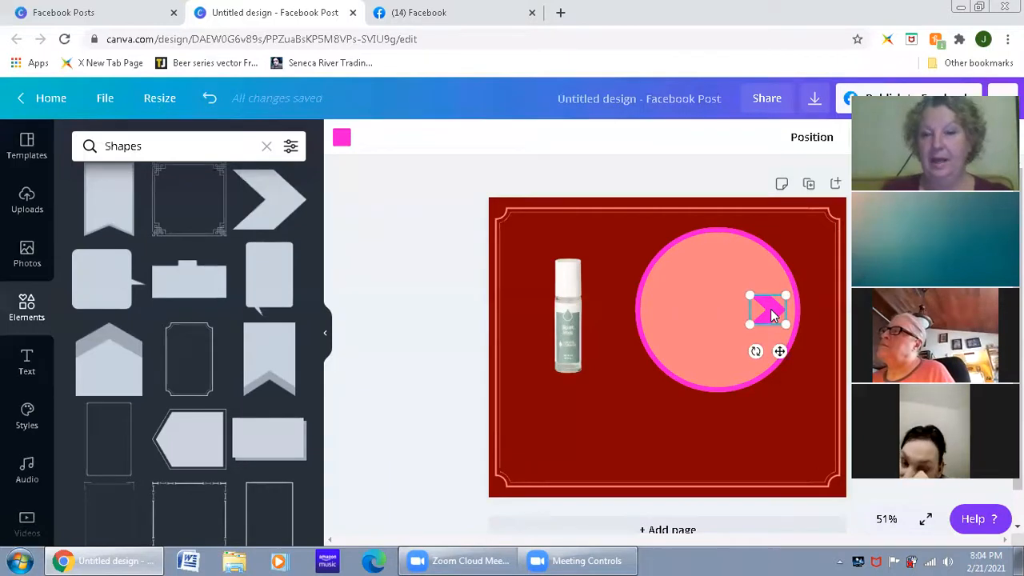
pyautogui.click(612, 430)
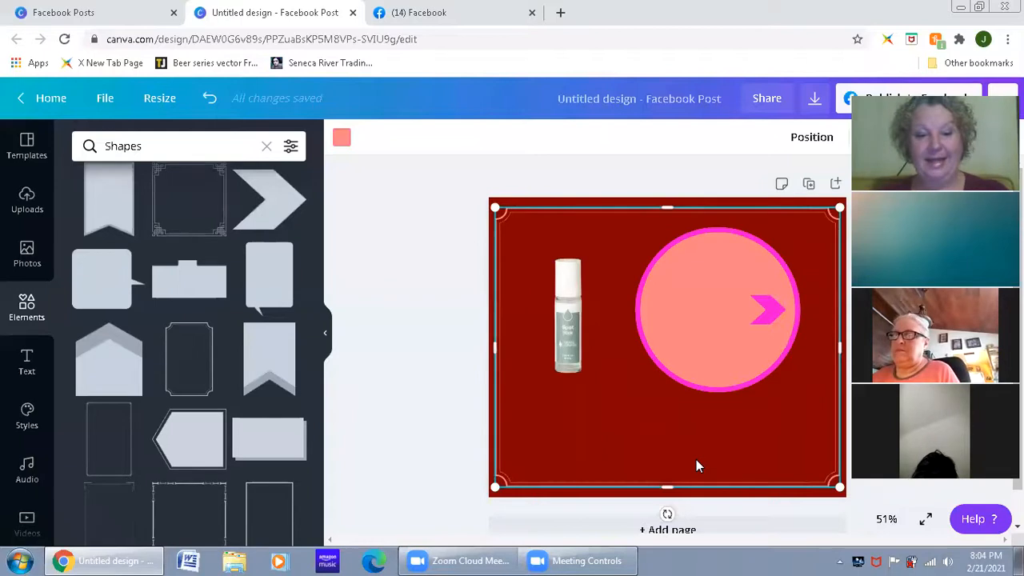
pyautogui.hotkey('ctrl', 'v')
pyautogui.moveTo(772, 321); pyautogui.dragTo(734, 317)
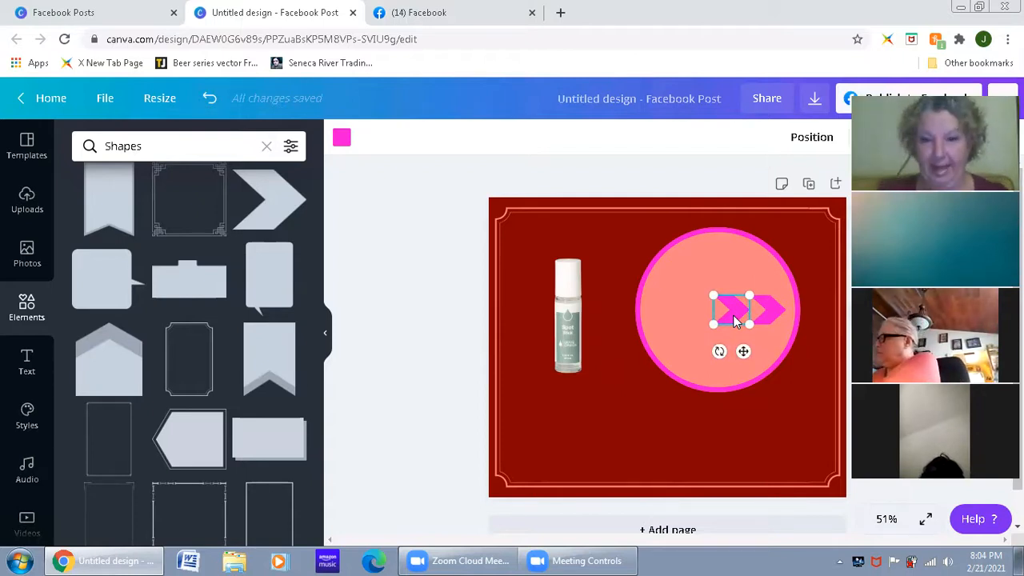
pyautogui.moveTo(769, 318); pyautogui.dragTo(696, 312)
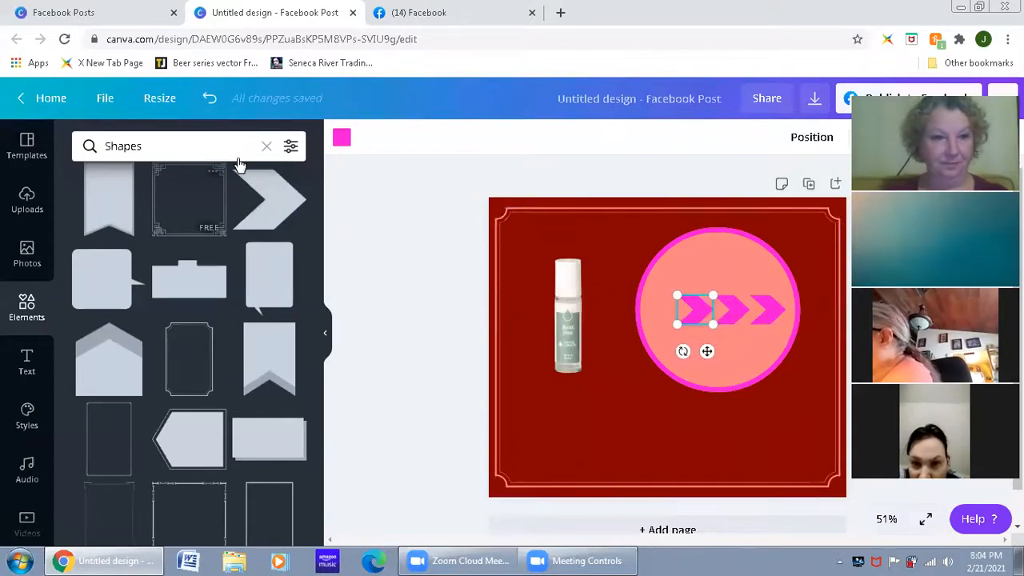
# Step: Open the full frames collection in the elements library and move the bottle photo to the page's lower-right corner
pyautogui.scroll(4, 185, 316)
pyautogui.scroll(4, 185, 316)
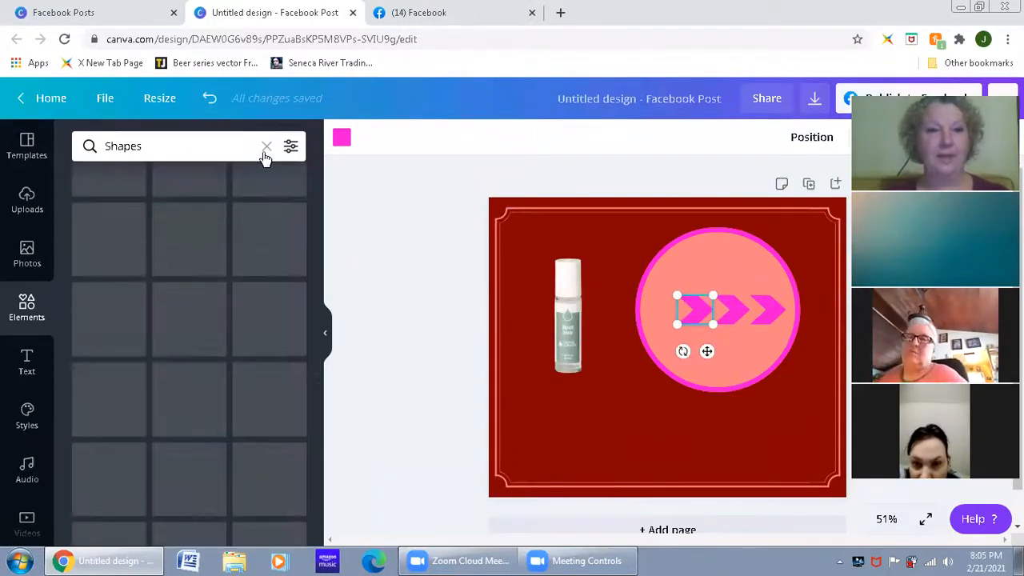
pyautogui.click(267, 146)
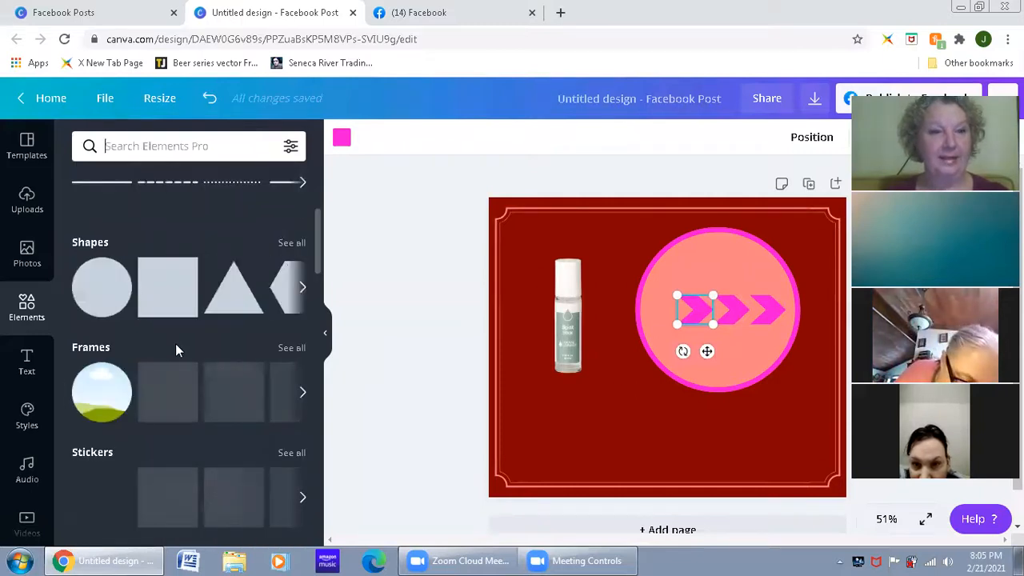
pyautogui.click(286, 357)
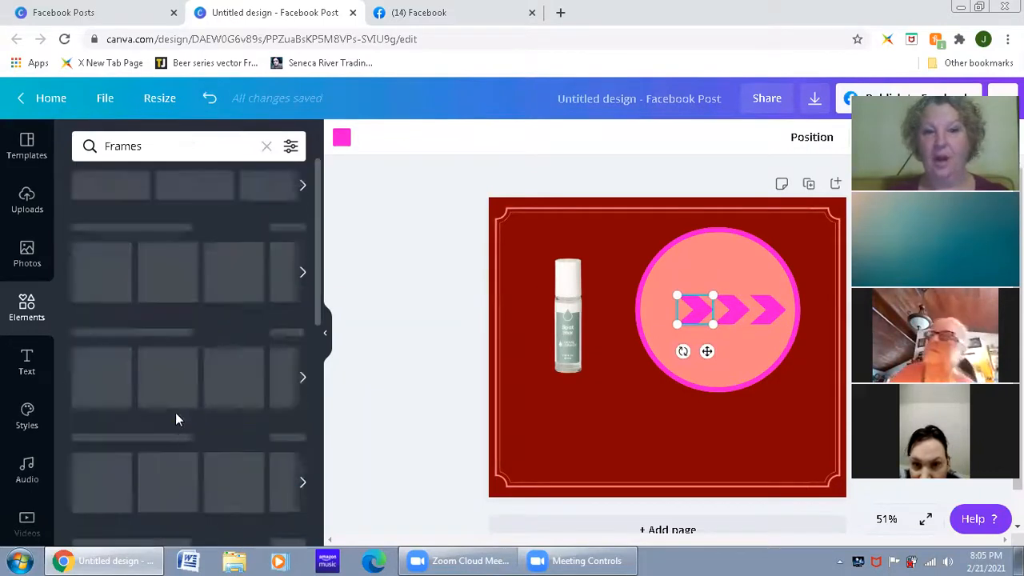
pyautogui.moveTo(560, 336); pyautogui.dragTo(795, 416)
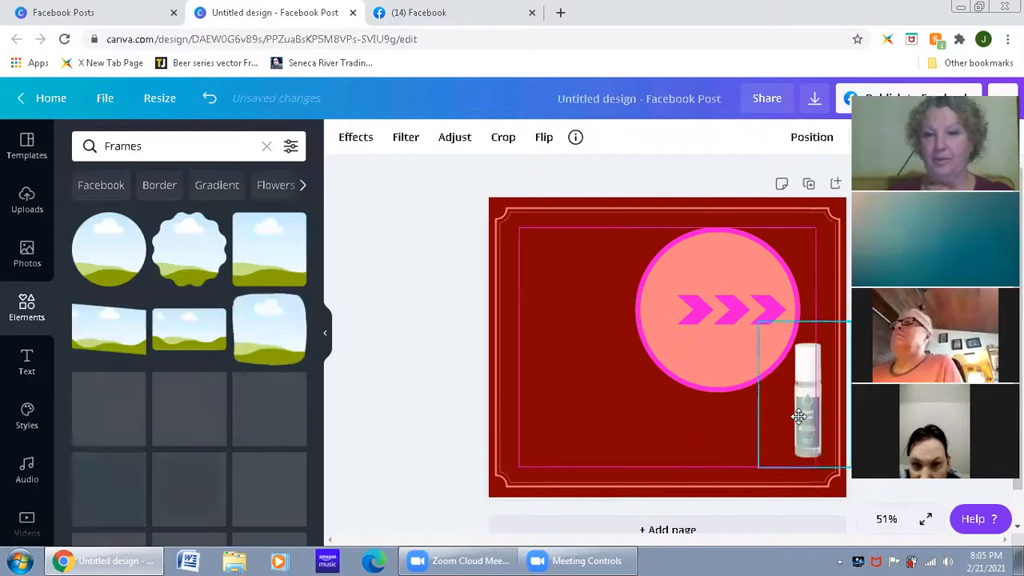
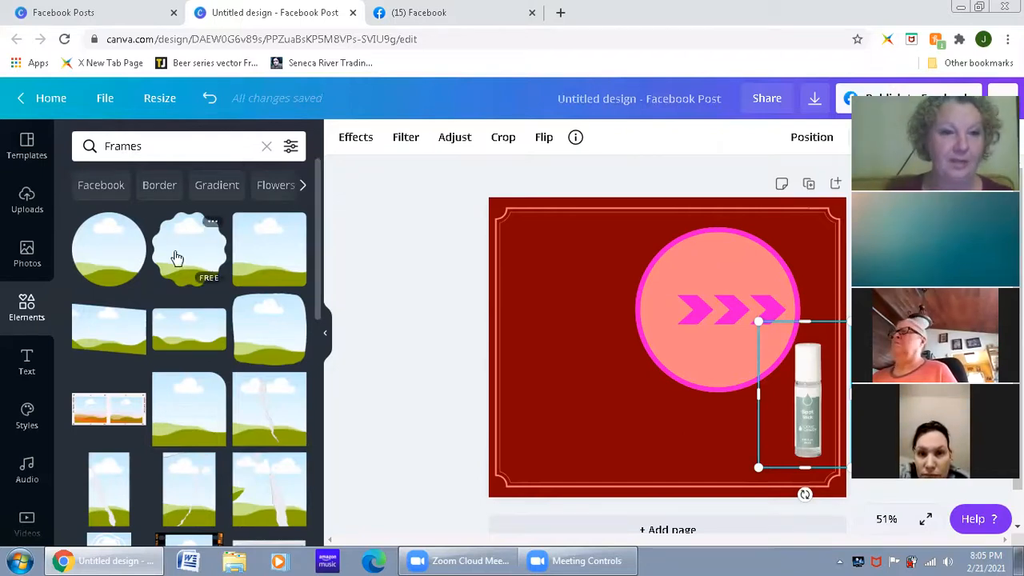
# Step: Place the scalloped circle frame in the page's upper-left area and fill it with the stock photo of the woman touching her cheek
pyautogui.moveTo(183, 253); pyautogui.dragTo(555, 279)
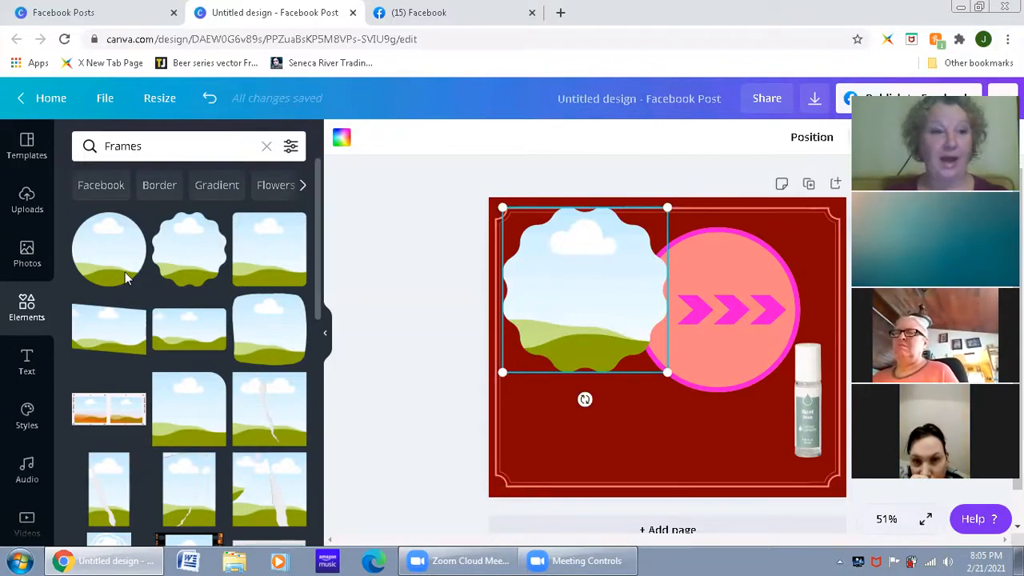
pyautogui.click(28, 255)
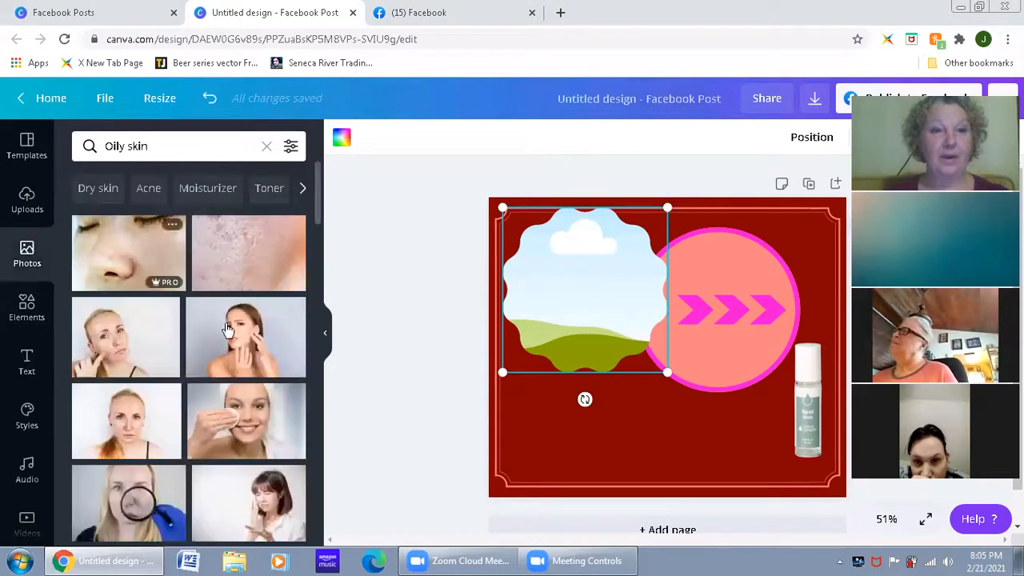
pyautogui.moveTo(240, 348); pyautogui.dragTo(560, 308)
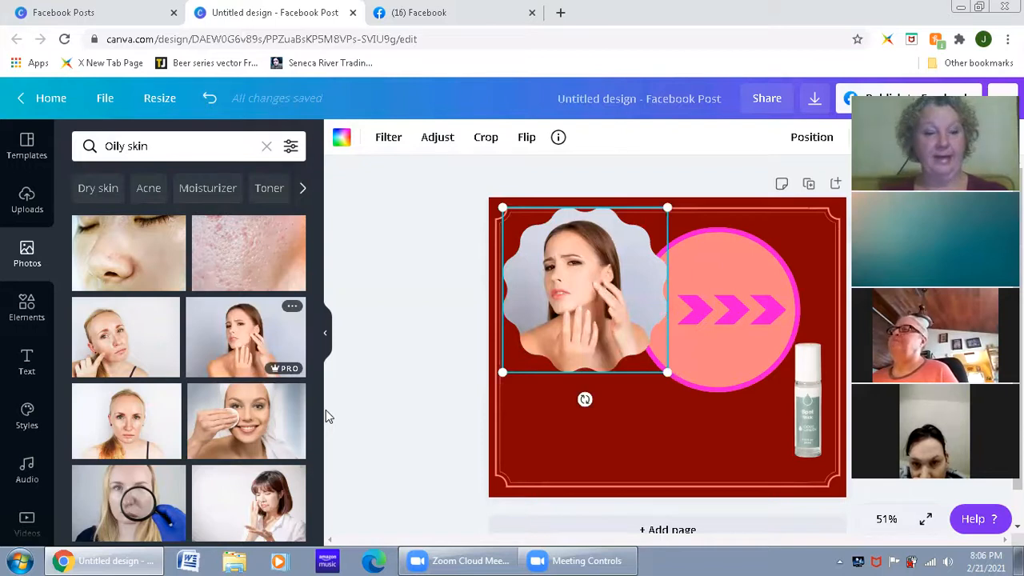
# Step: Undo the frame's photo fill, add the same woman's photo separately to the page, and drop it into the scalloped frame
pyautogui.hotkey('ctrl', 'z')
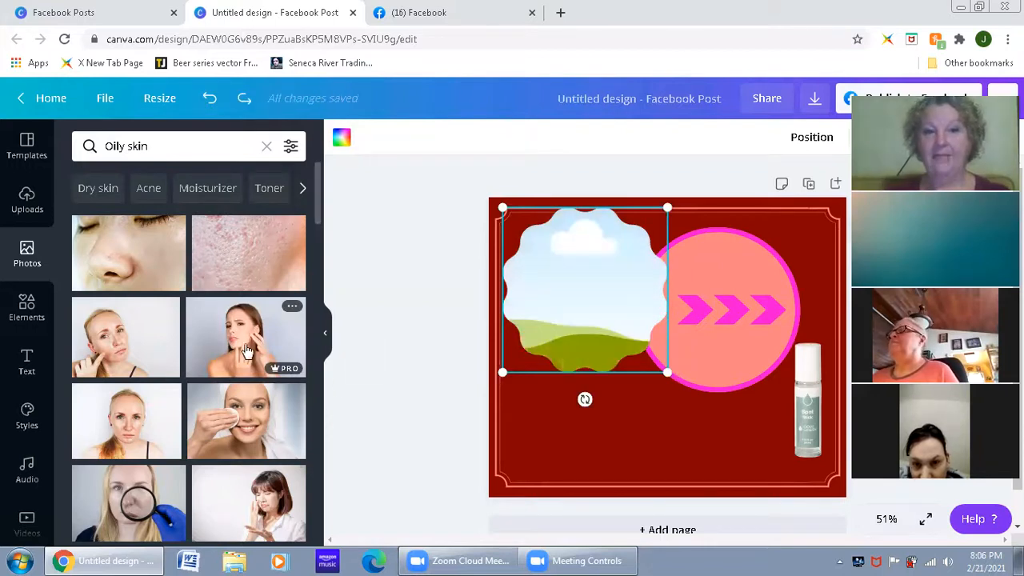
pyautogui.click(248, 349)
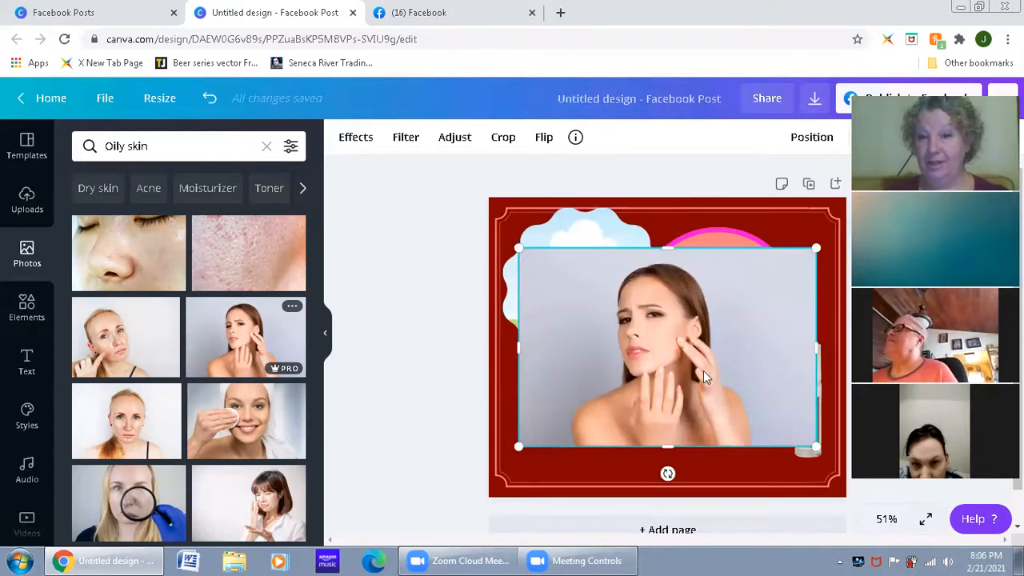
pyautogui.moveTo(698, 345); pyautogui.dragTo(613, 283)
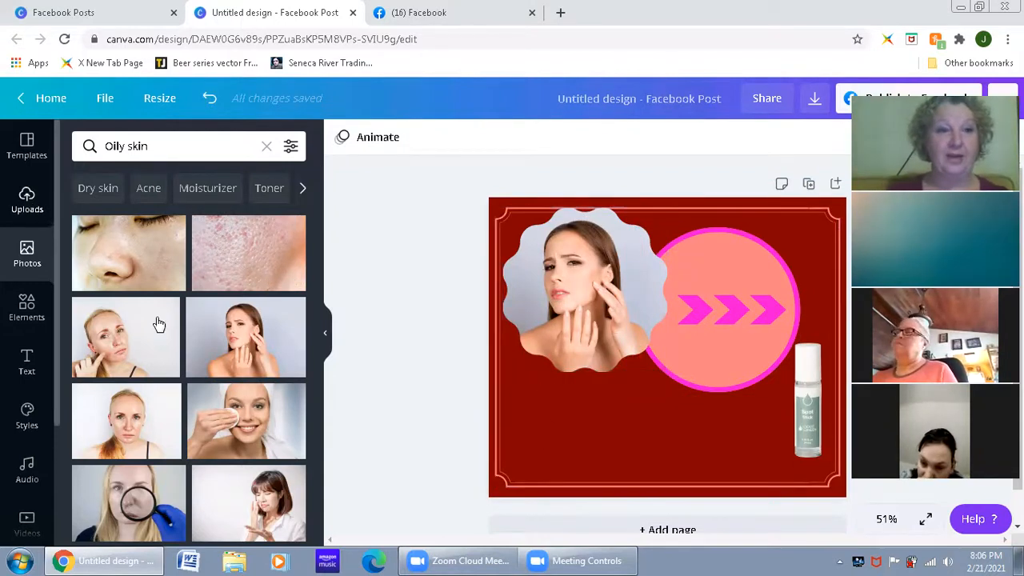
# Step: Try the uploaded cat photo and the chopped peppers photo in the scalloped frame, ending with the cat
pyautogui.click(27, 199)
pyautogui.scroll(-10, 264, 396)
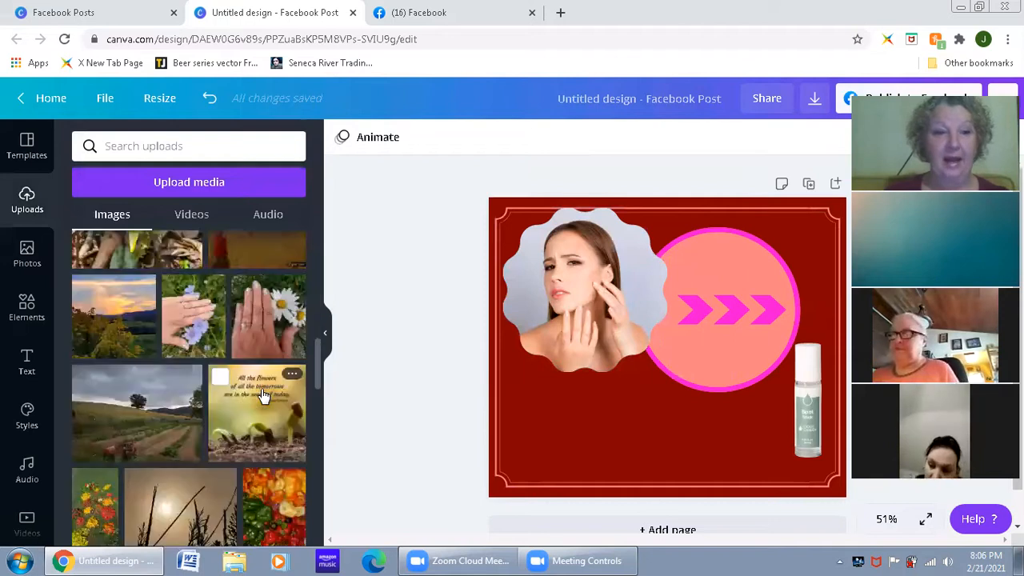
pyautogui.scroll(5, 263, 400)
pyautogui.scroll(5, 267, 405)
pyautogui.moveTo(284, 429)
pyautogui.mouseDown()
pyautogui.moveTo(637, 289)
pyautogui.moveTo(559, 291)
pyautogui.mouseUp()
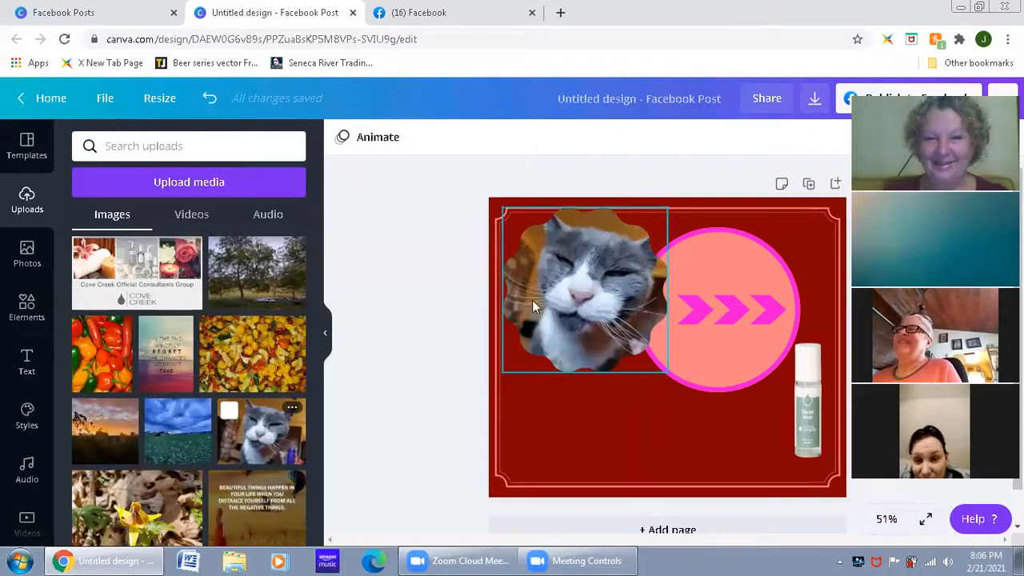
pyautogui.moveTo(252, 352)
pyautogui.mouseDown()
pyautogui.moveTo(480, 334)
pyautogui.moveTo(584, 288)
pyautogui.mouseUp()
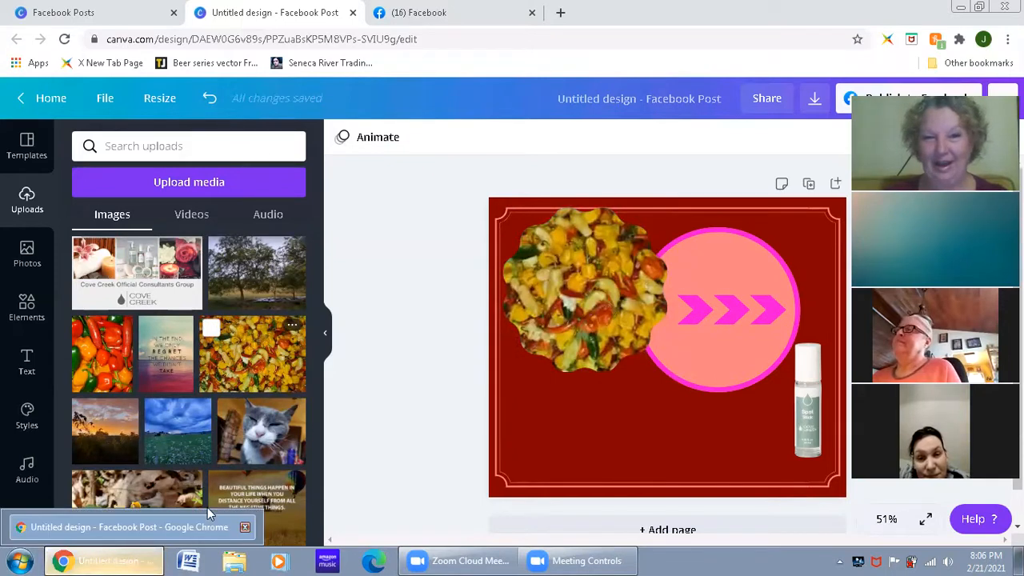
pyautogui.moveTo(274, 434); pyautogui.dragTo(592, 299)
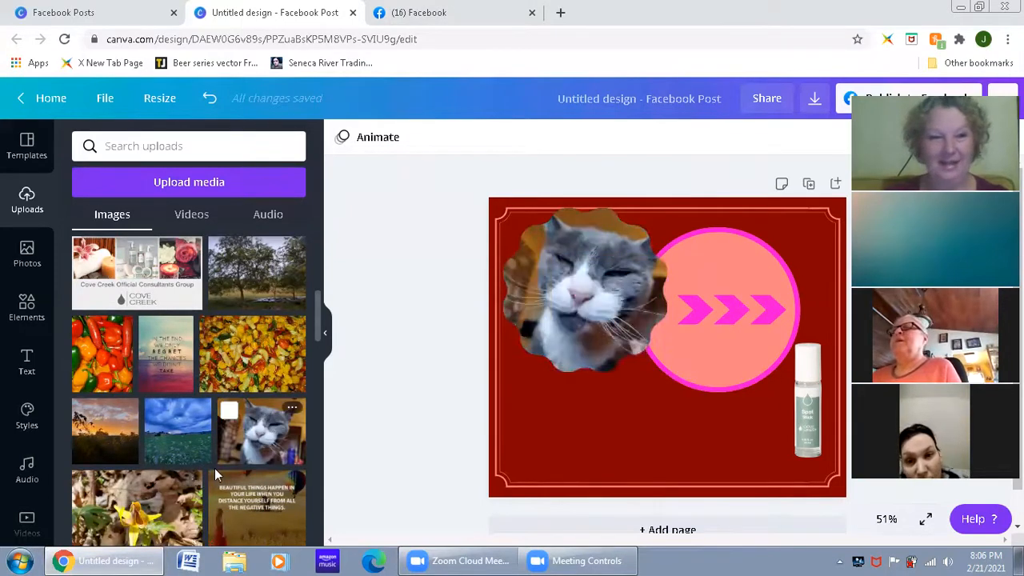
# Step: Fill the scalloped frame with the uploaded yellow flower photo and enlarge and reposition it so the flower dominates the frame
pyautogui.scroll(-3, 214, 468)
pyautogui.moveTo(142, 320); pyautogui.dragTo(584, 312)
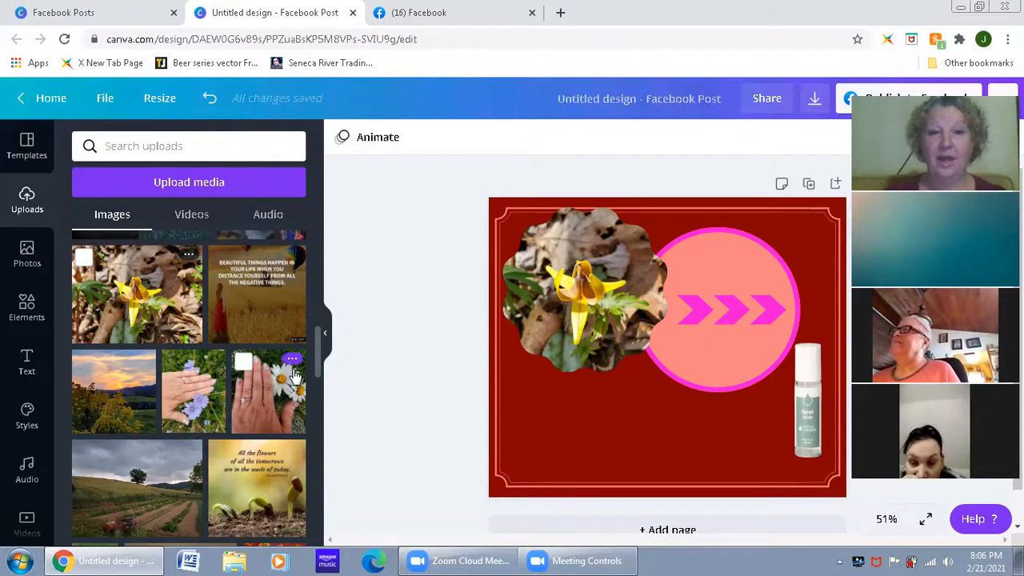
pyautogui.click(580, 282)
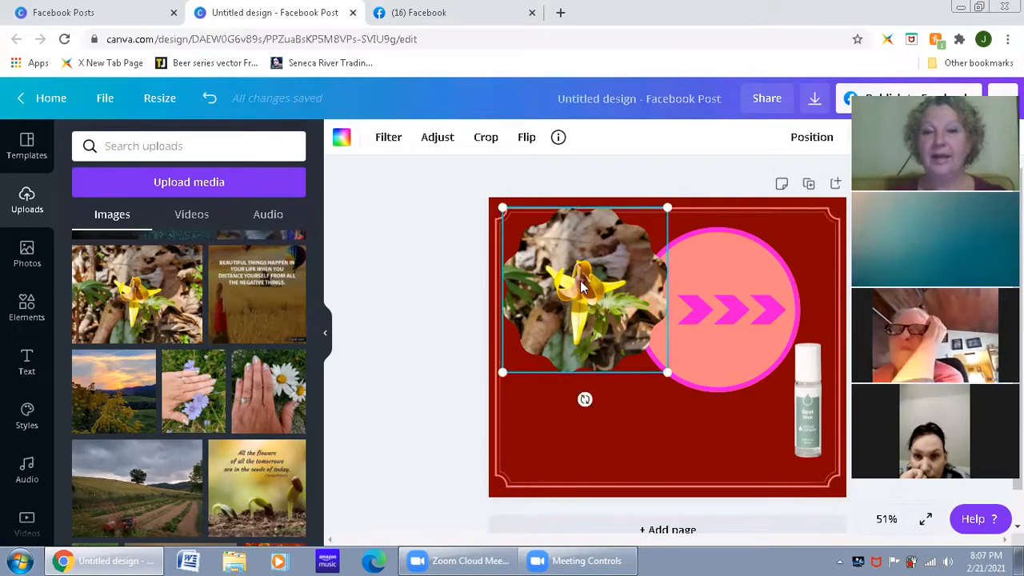
pyautogui.doubleClick(582, 280)
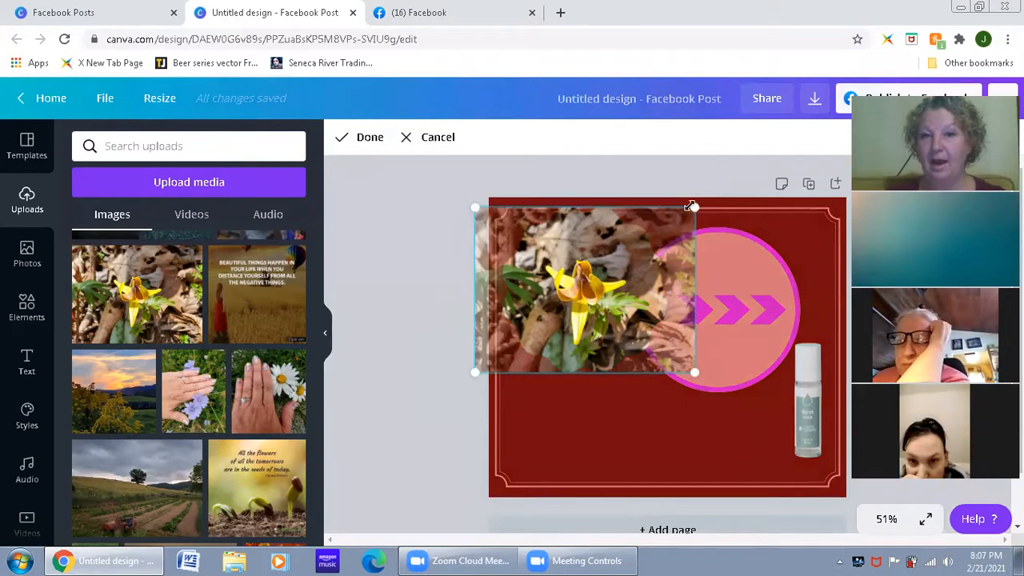
pyautogui.moveTo(693, 370); pyautogui.dragTo(843, 481)
pyautogui.moveTo(785, 439); pyautogui.dragTo(714, 369)
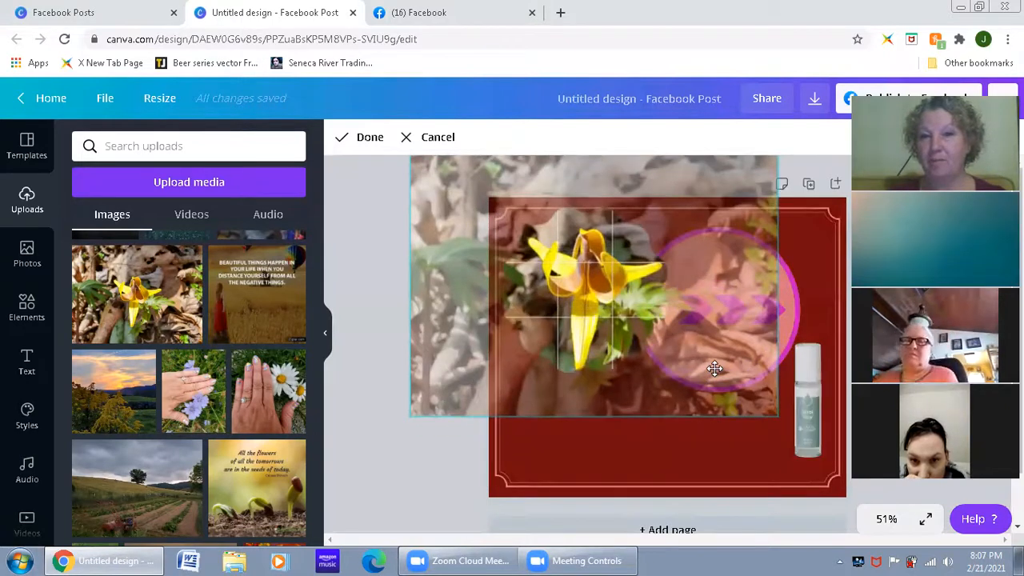
pyautogui.click(669, 458)
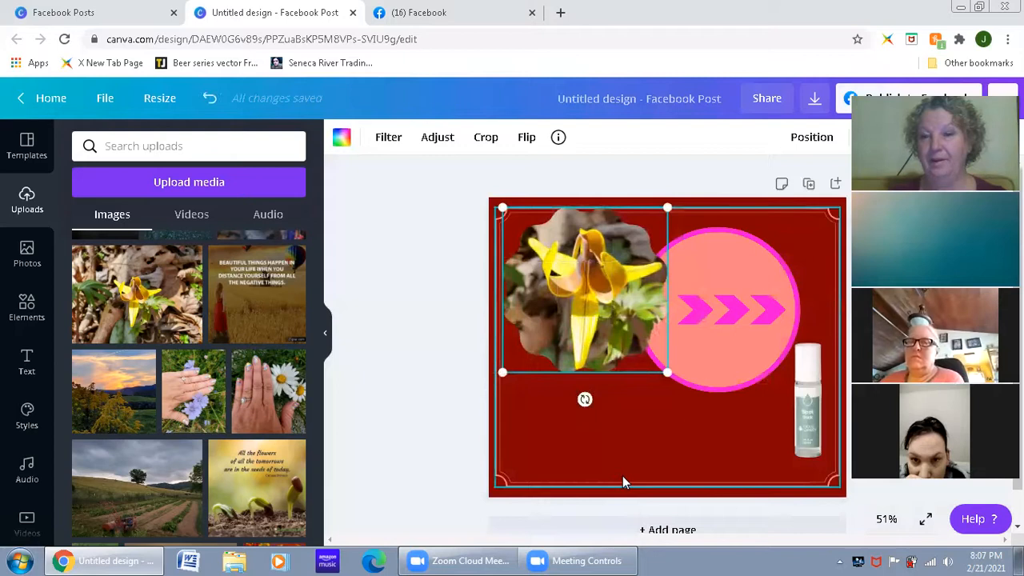
# Step: Reduce the flower photo slightly inside the scalloped frame and shift it so the whole blossom fits
pyautogui.doubleClick(604, 281)
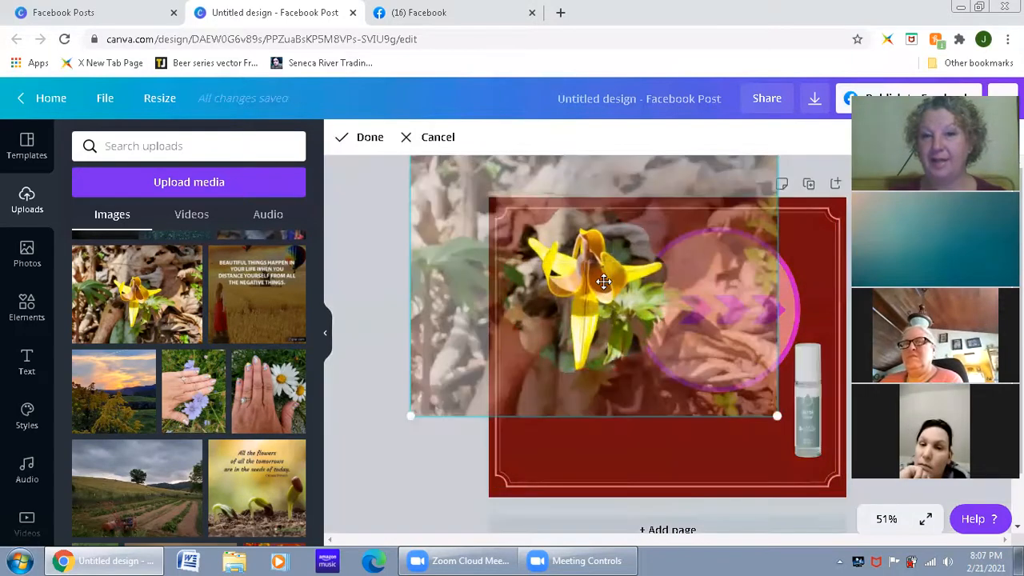
pyautogui.moveTo(776, 416); pyautogui.dragTo(770, 417)
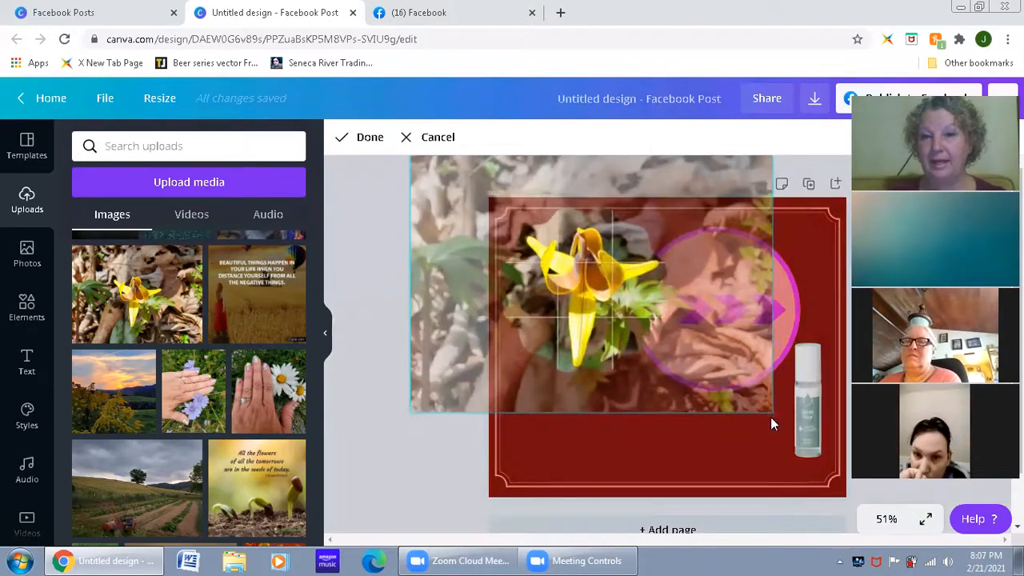
pyautogui.moveTo(590, 319); pyautogui.dragTo(581, 320)
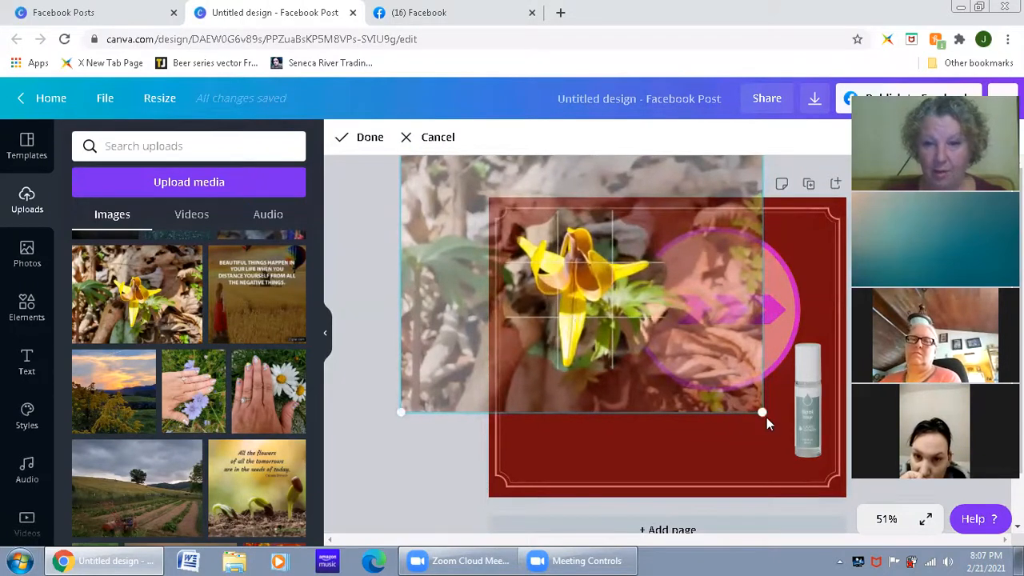
pyautogui.moveTo(762, 413); pyautogui.dragTo(734, 400)
pyautogui.moveTo(604, 314); pyautogui.dragTo(610, 322)
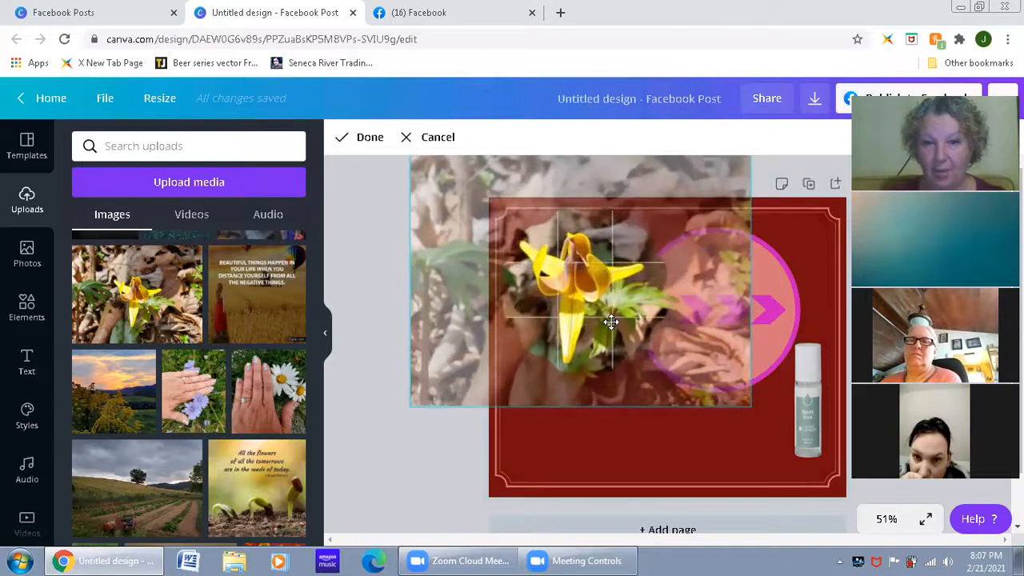
pyautogui.click(623, 432)
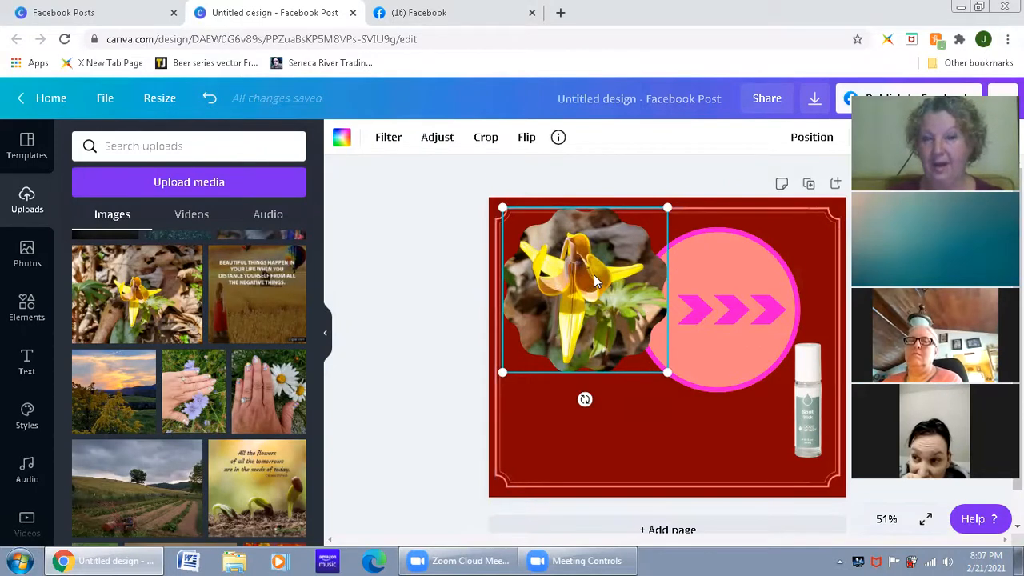
# Step: Undo the flower photo's crop adjustments and fill the scalloped frame with the uploaded sunset landscape photo
pyautogui.hotkey('ctrl', 'z')
pyautogui.hotkey('ctrl', 'z')
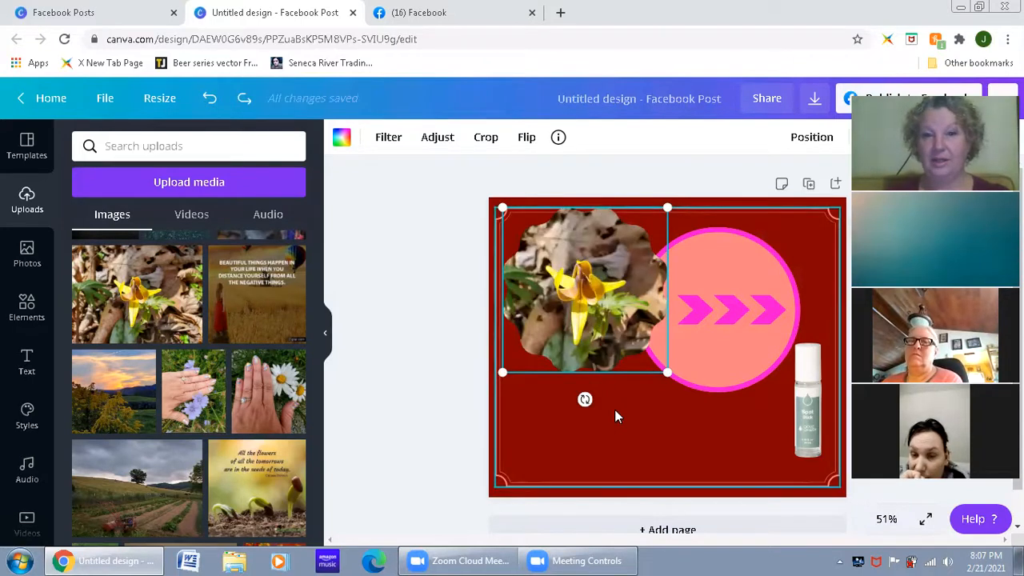
pyautogui.click(617, 454)
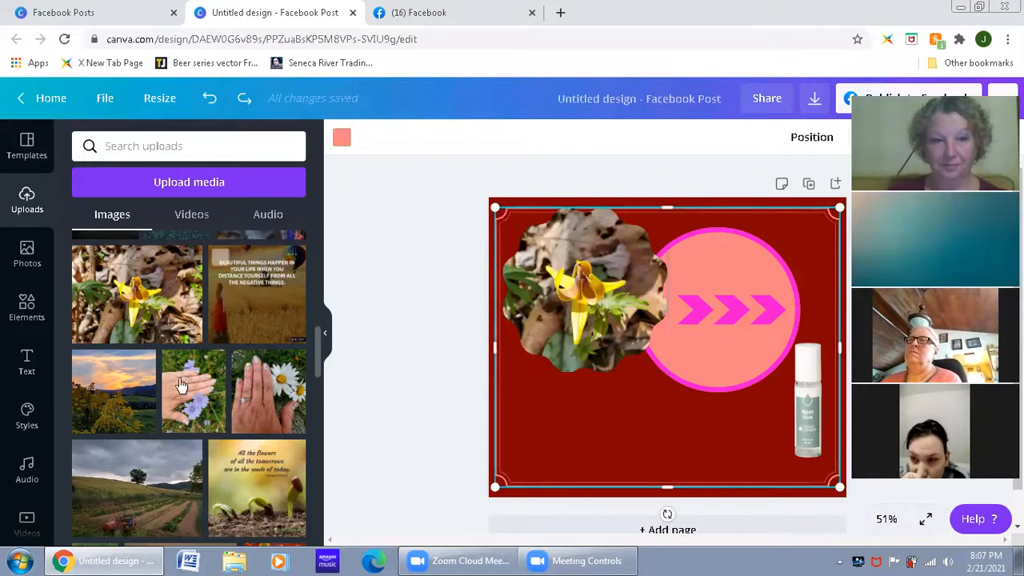
pyautogui.moveTo(87, 406); pyautogui.dragTo(547, 298)
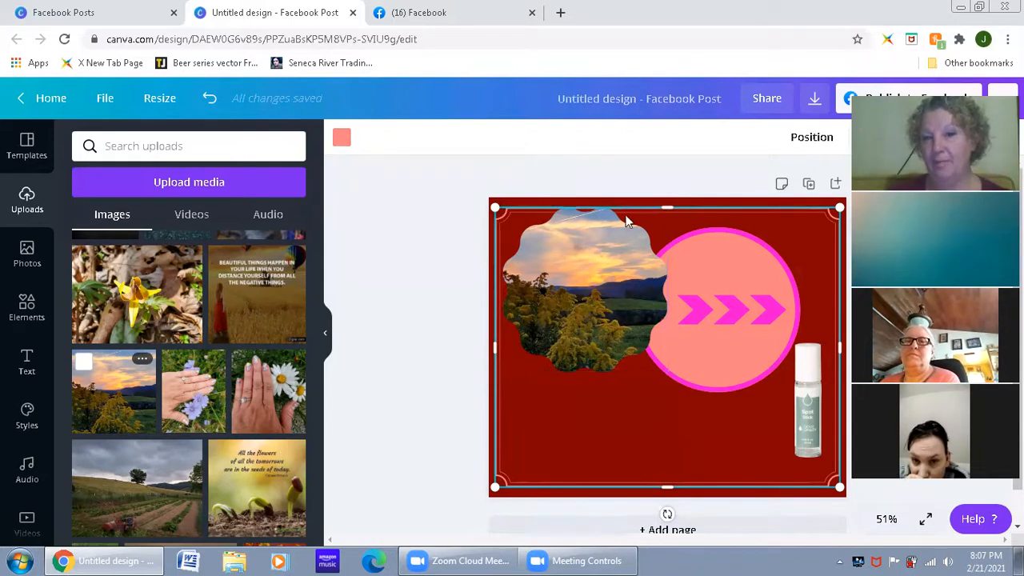
# Step: Enlarge the sunset photo inside the scalloped frame so that mainly the cloudy sky shows
pyautogui.doubleClick(580, 301)
pyautogui.moveTo(666, 371); pyautogui.dragTo(681, 423)
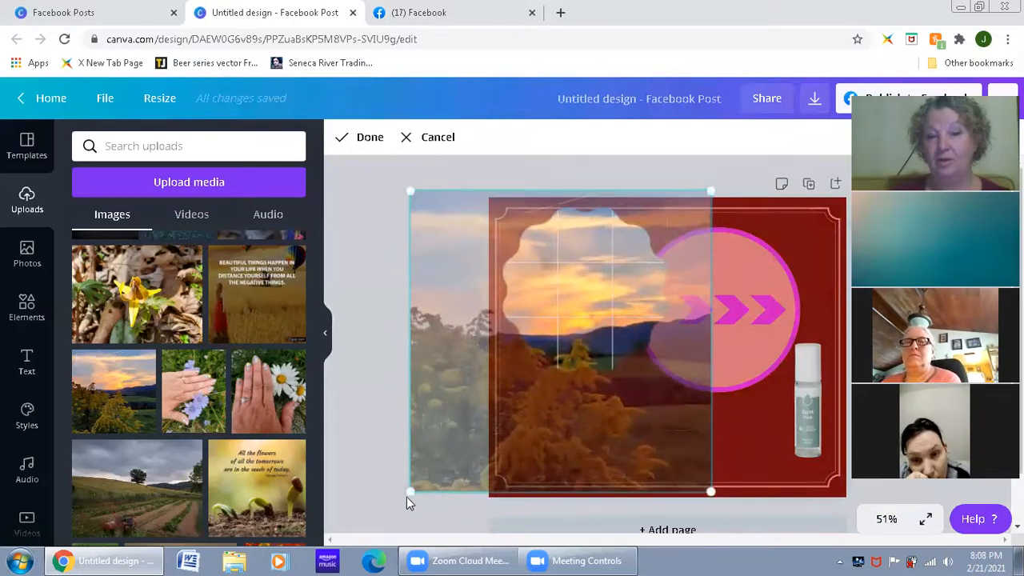
pyautogui.moveTo(406, 492); pyautogui.dragTo(356, 547)
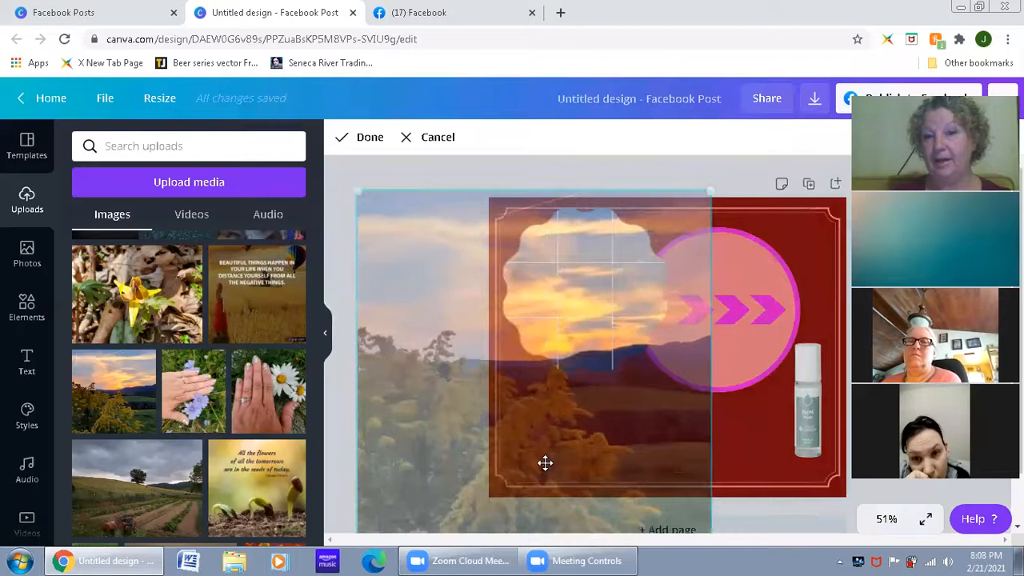
pyautogui.press('Return')
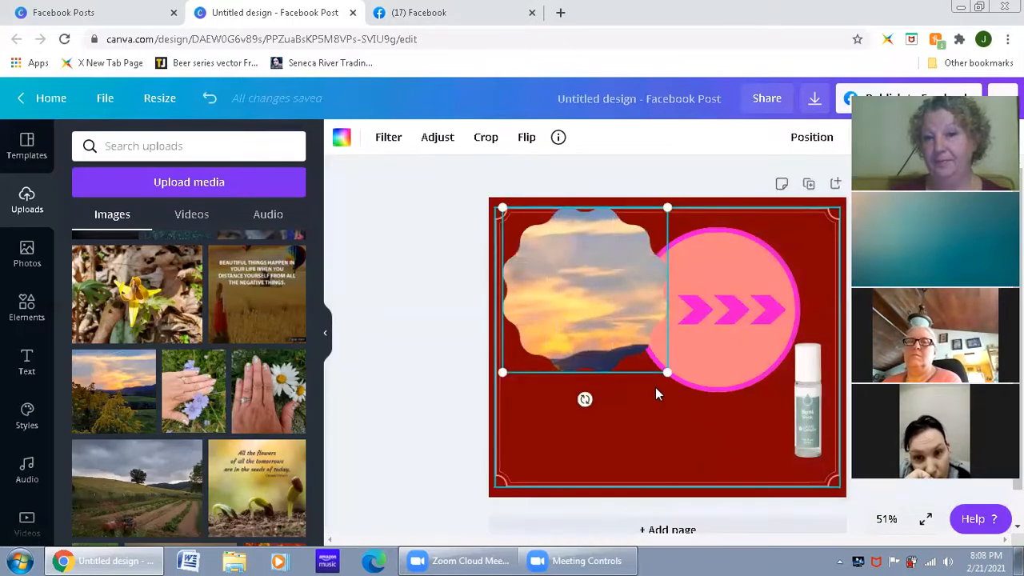
# Step: Recrop the sunset photo inside the scalloped frame to show the sky, the hills and the yellow bushes
pyautogui.doubleClick(601, 280)
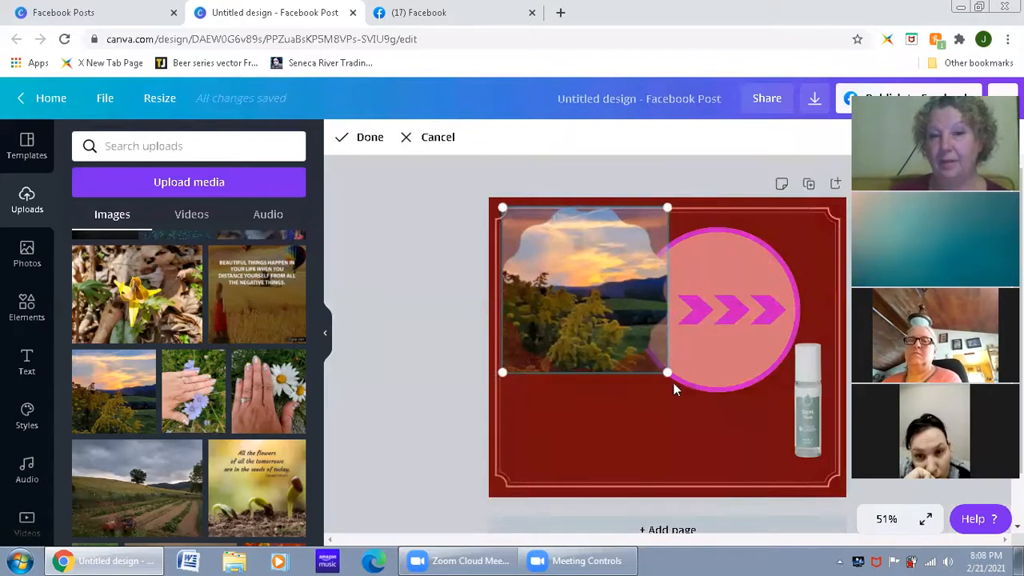
pyautogui.moveTo(665, 370); pyautogui.dragTo(819, 522)
pyautogui.moveTo(763, 458)
pyautogui.mouseDown()
pyautogui.moveTo(664, 425)
pyautogui.moveTo(669, 395)
pyautogui.mouseUp()
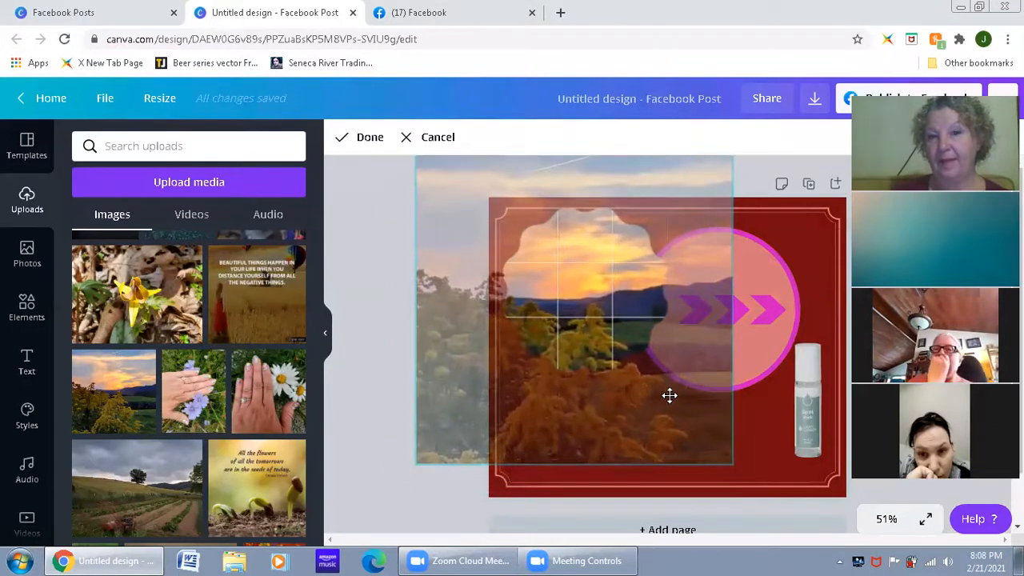
pyautogui.click(807, 263)
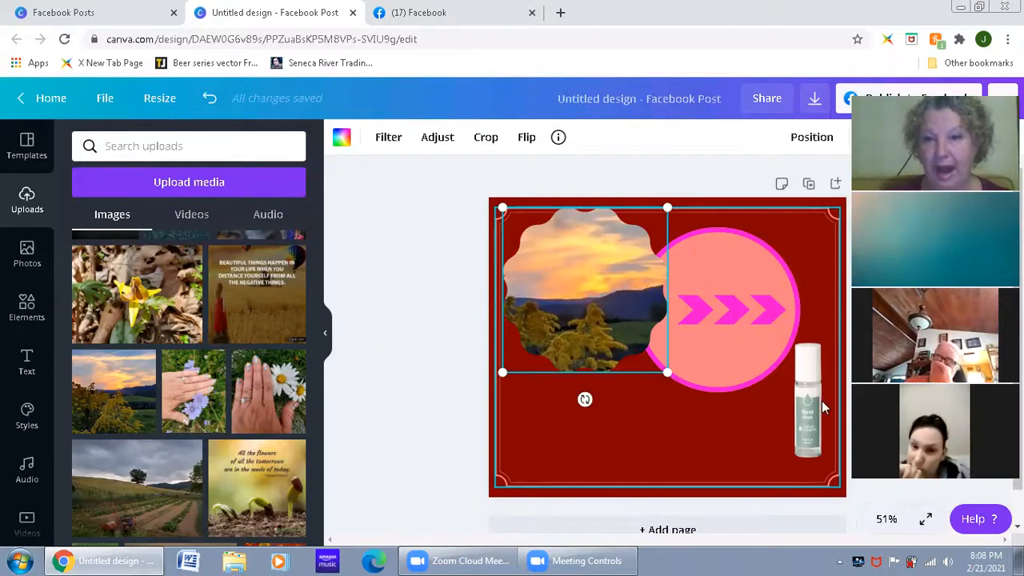
# Step: Move the bottle photo from the page's lower right into the scalloped frame, then shrink and reposition it so the whole bottle fits
pyautogui.moveTo(818, 401); pyautogui.dragTo(619, 283)
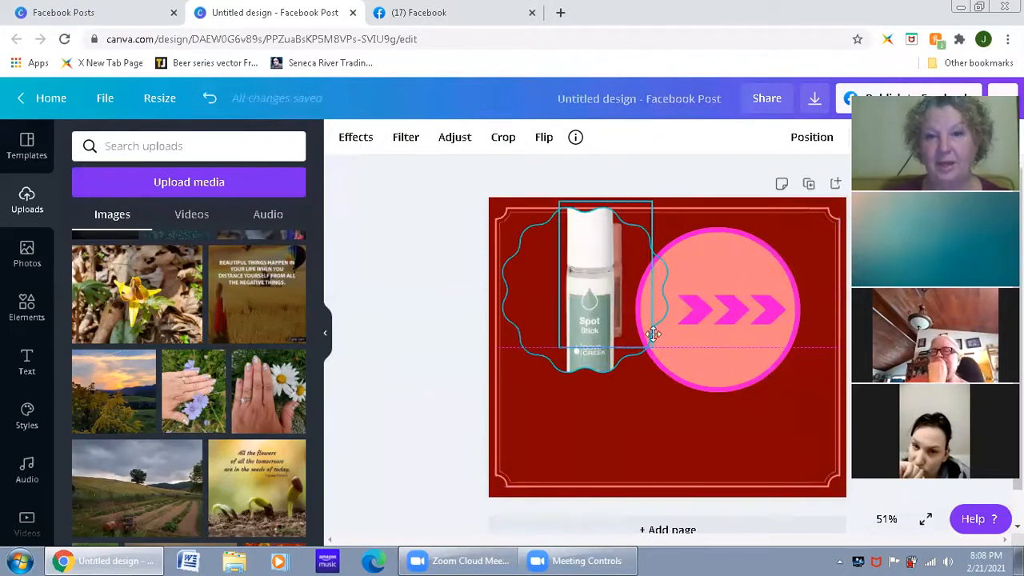
pyautogui.click(766, 448)
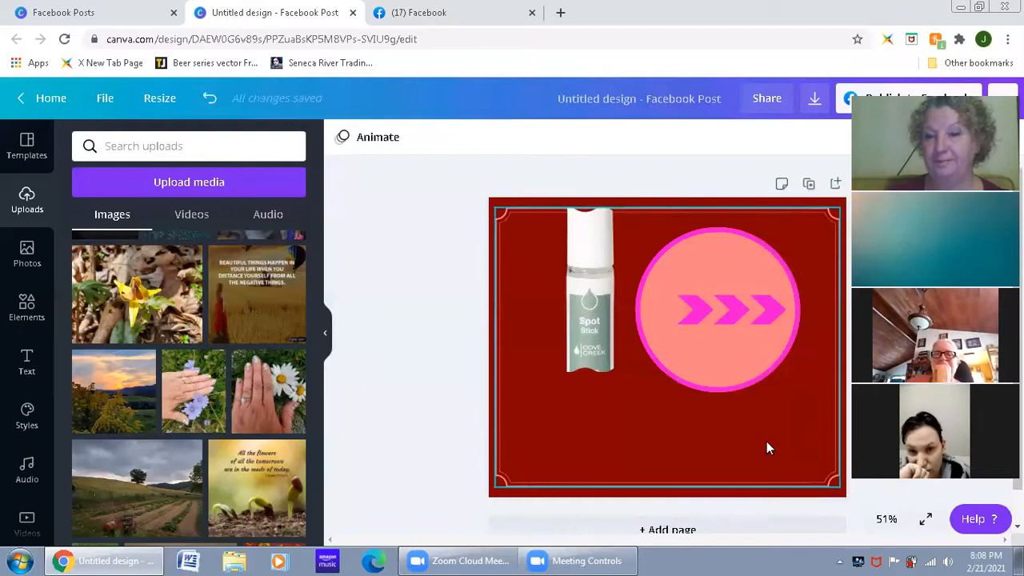
pyautogui.click(600, 304)
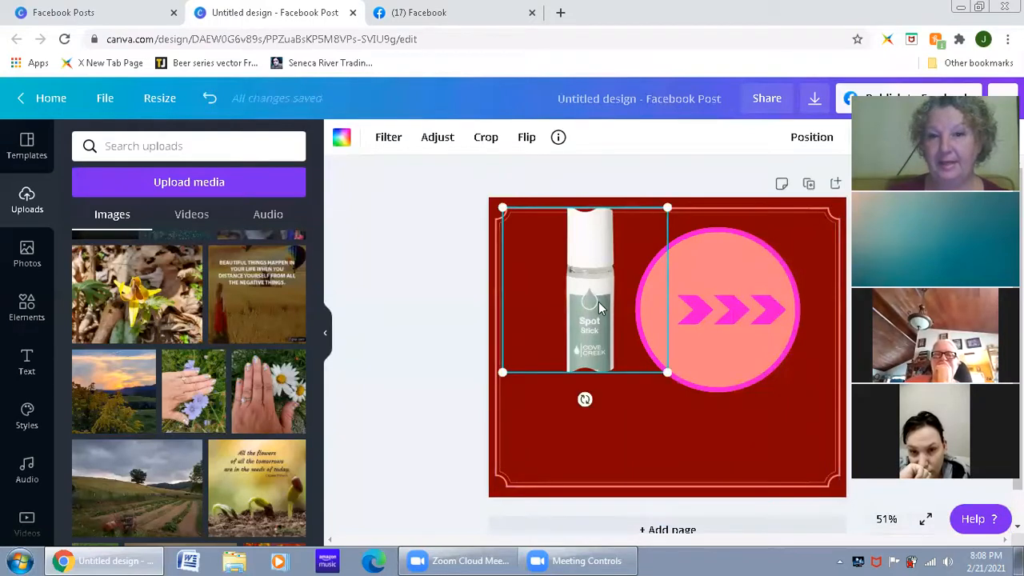
pyautogui.doubleClick(598, 301)
pyautogui.moveTo(830, 418); pyautogui.dragTo(786, 372)
pyautogui.moveTo(591, 279); pyautogui.dragTo(596, 321)
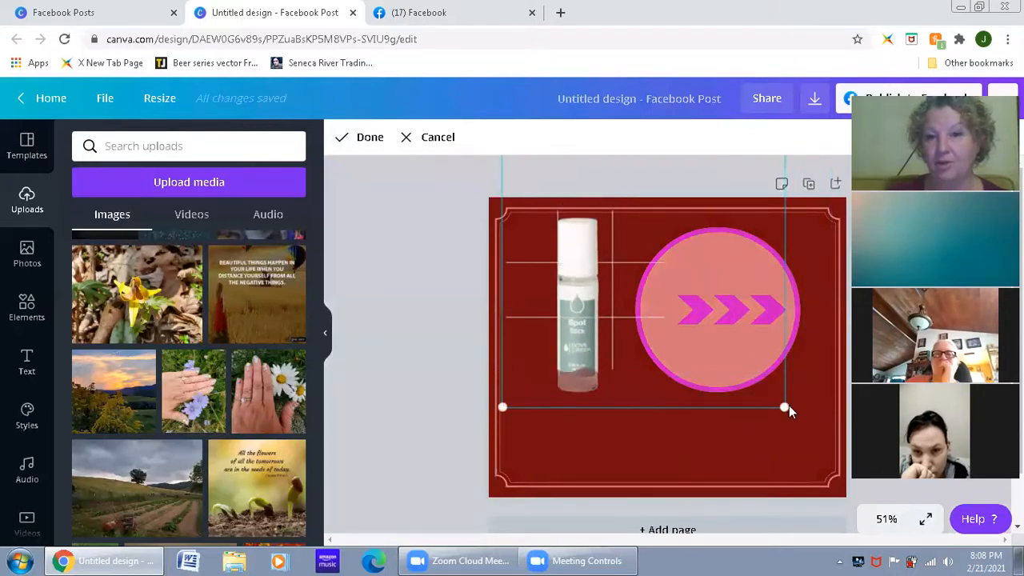
pyautogui.moveTo(784, 408); pyautogui.dragTo(750, 372)
pyautogui.moveTo(581, 302); pyautogui.dragTo(615, 311)
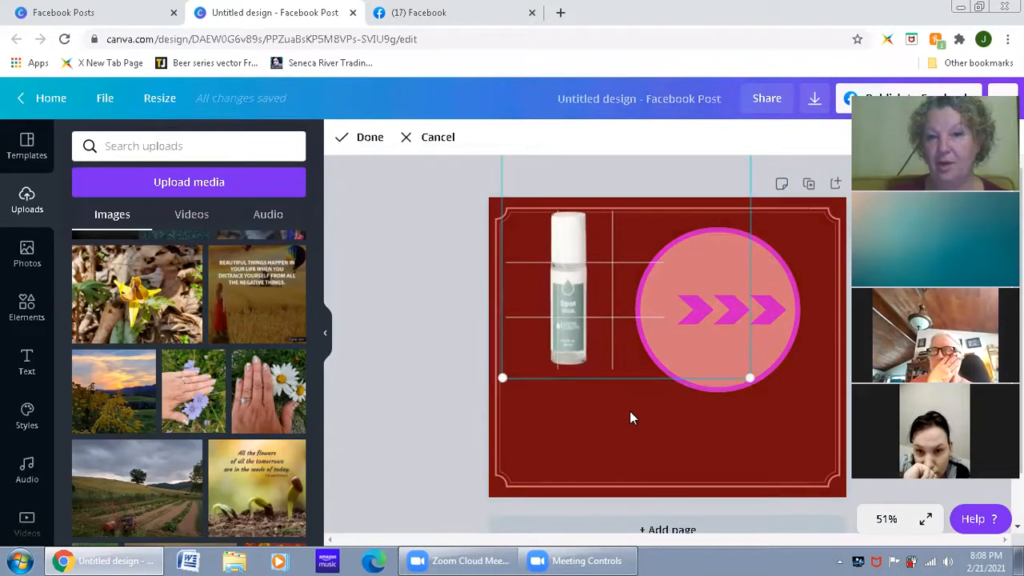
pyautogui.click(630, 411)
pyautogui.click(649, 466)
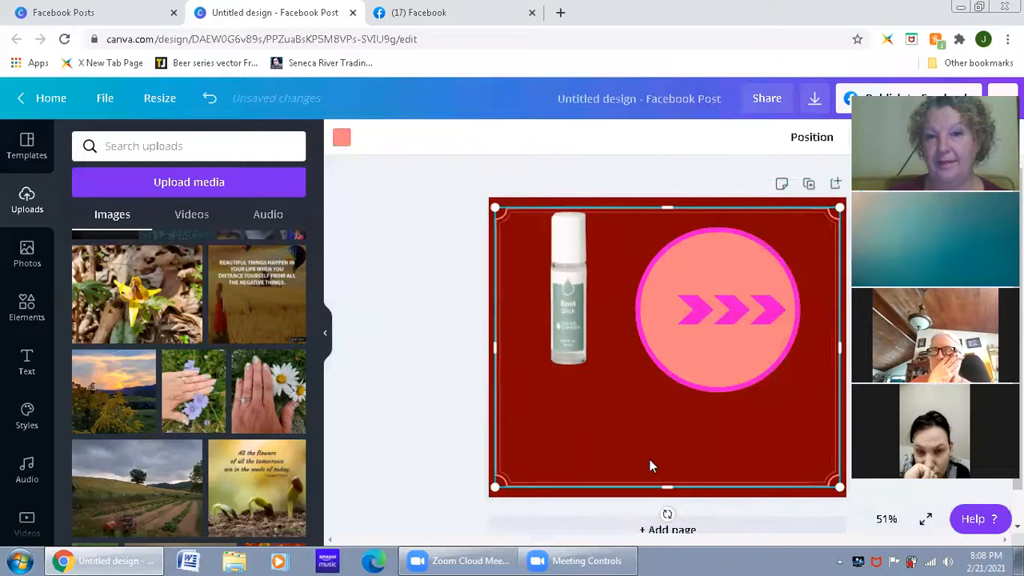
# Step: Undo the bottle photo's placement in the scalloped frame to bring back the sunset photo and the separate bottle
pyautogui.click(601, 329)
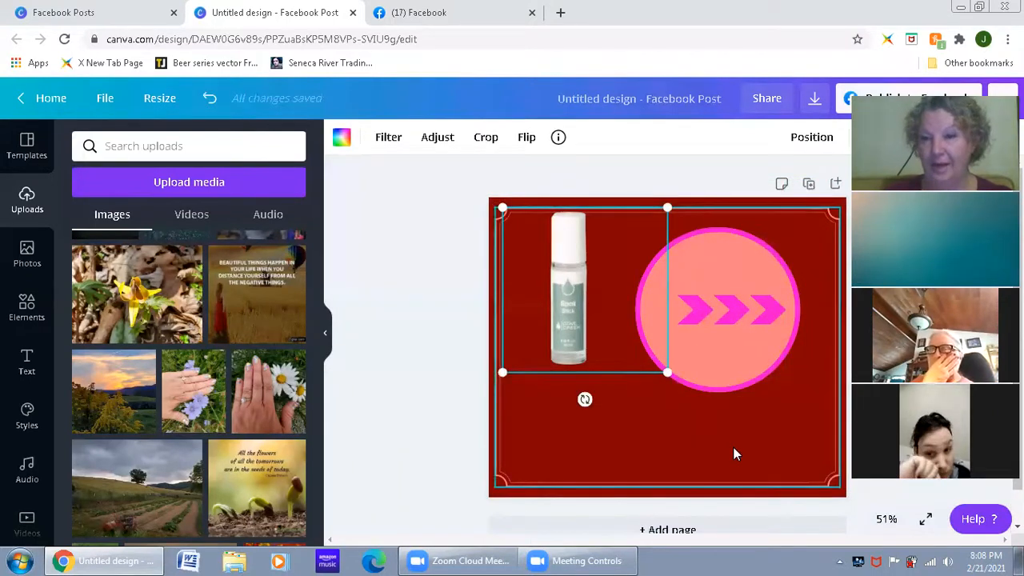
pyautogui.hotkey('ctrl', 'z')
pyautogui.hotkey('ctrl', 'z')
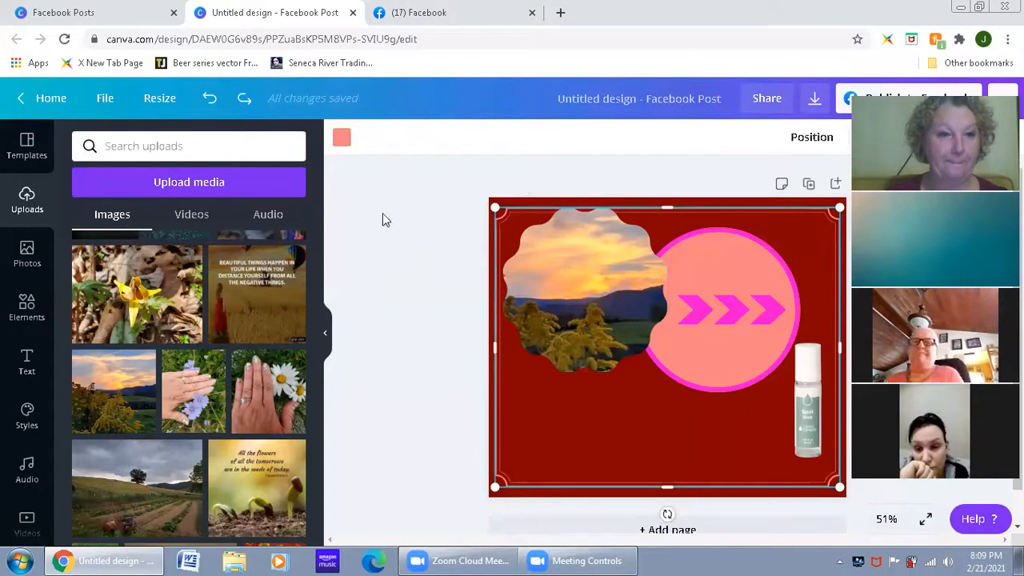
# Step: Review the full collection of frames in the elements library and return to the library overview
pyautogui.click(26, 308)
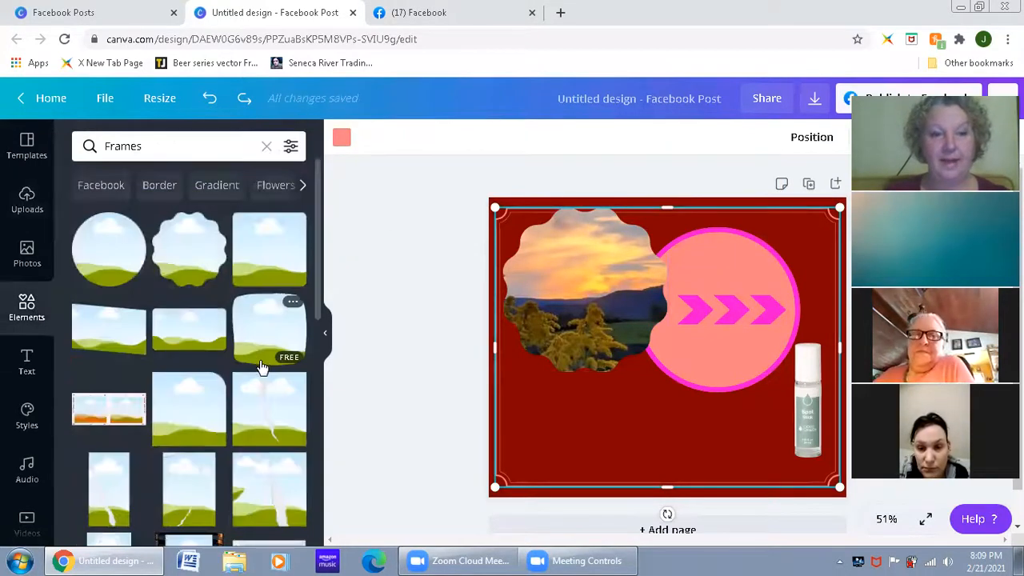
pyautogui.scroll(-3, 266, 407)
pyautogui.scroll(3, 267, 407)
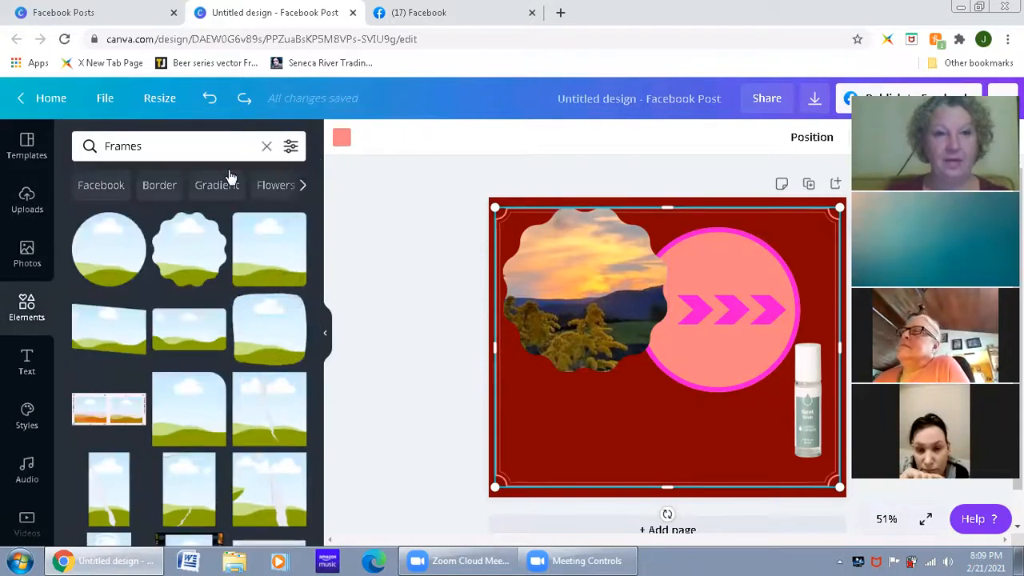
pyautogui.click(266, 145)
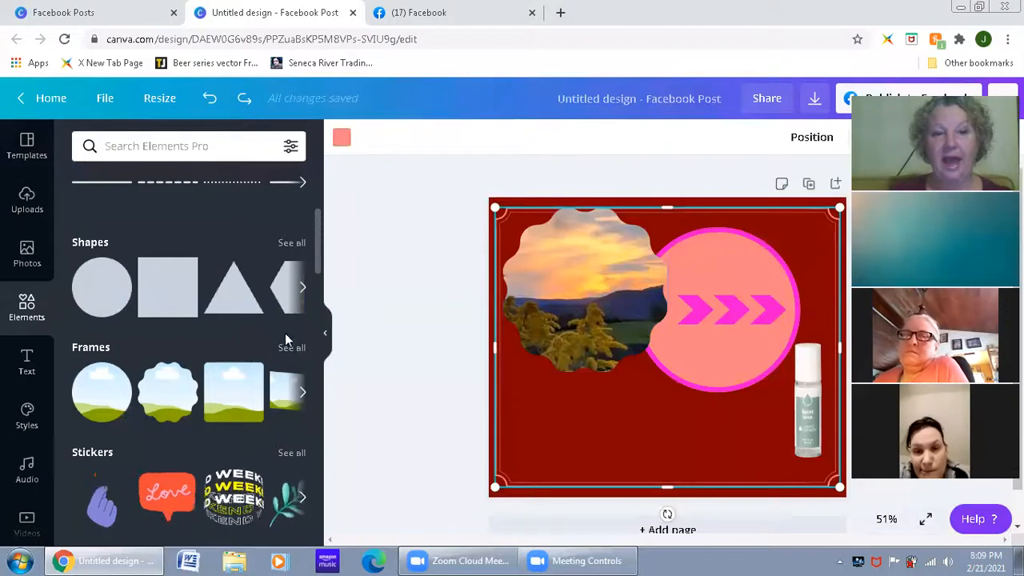
pyautogui.click(290, 348)
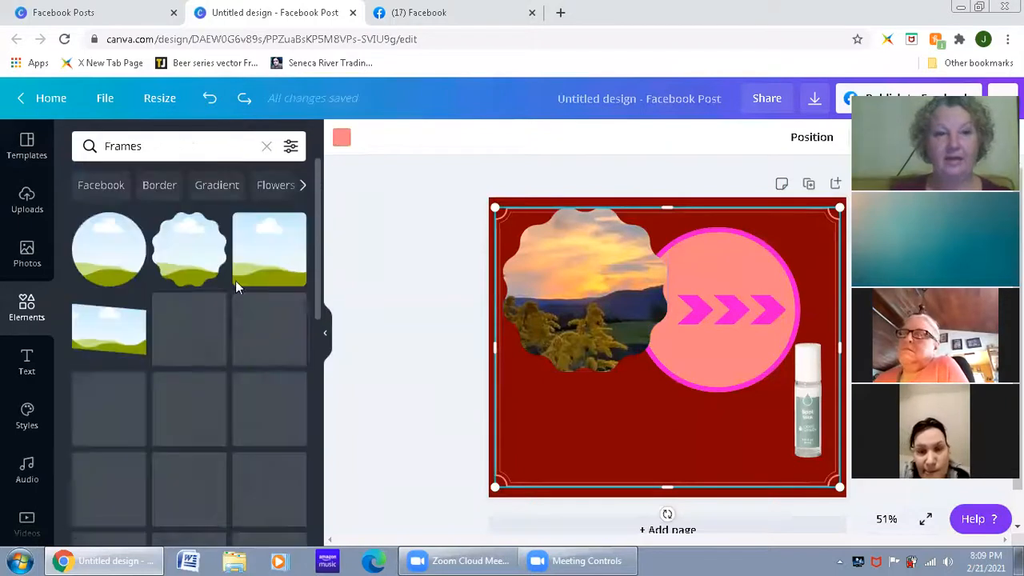
pyautogui.click(266, 146)
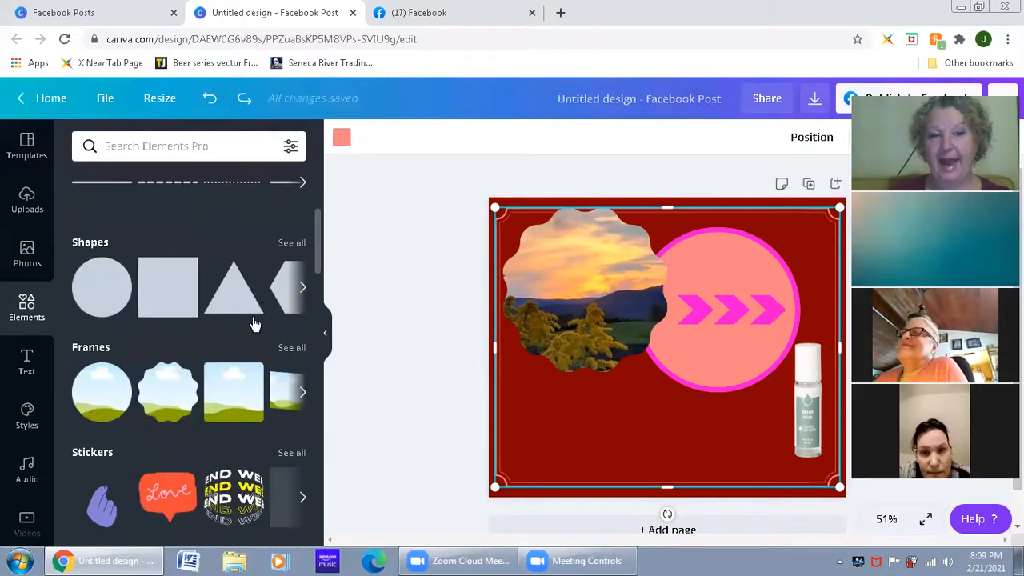
# Step: Add the animated pink fireworks sticker, shrink it and move it to the page's upper-left corner
pyautogui.scroll(-2, 235, 366)
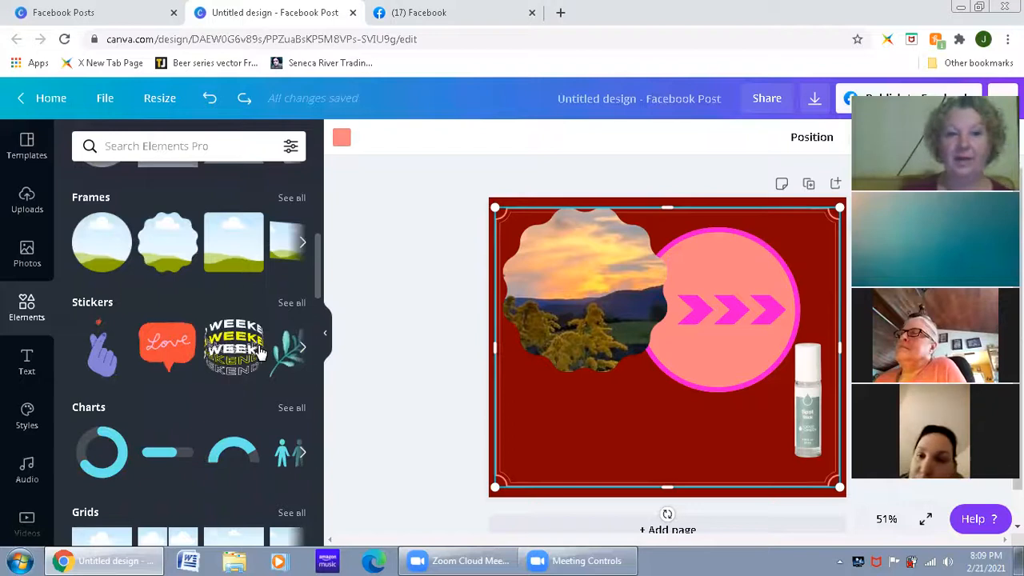
pyautogui.click(292, 303)
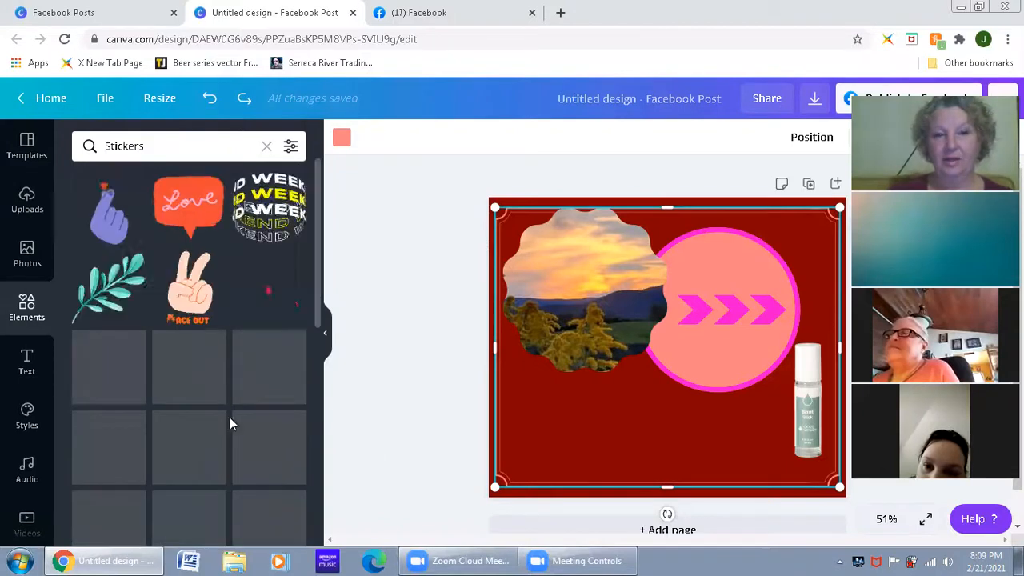
pyautogui.click(263, 292)
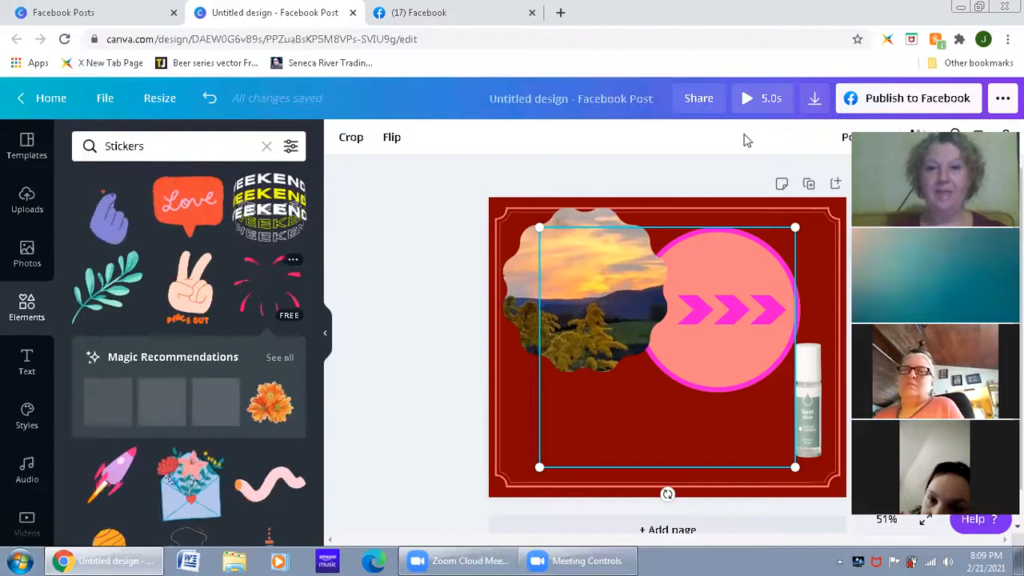
pyautogui.moveTo(796, 227); pyautogui.dragTo(699, 317)
pyautogui.click(463, 471)
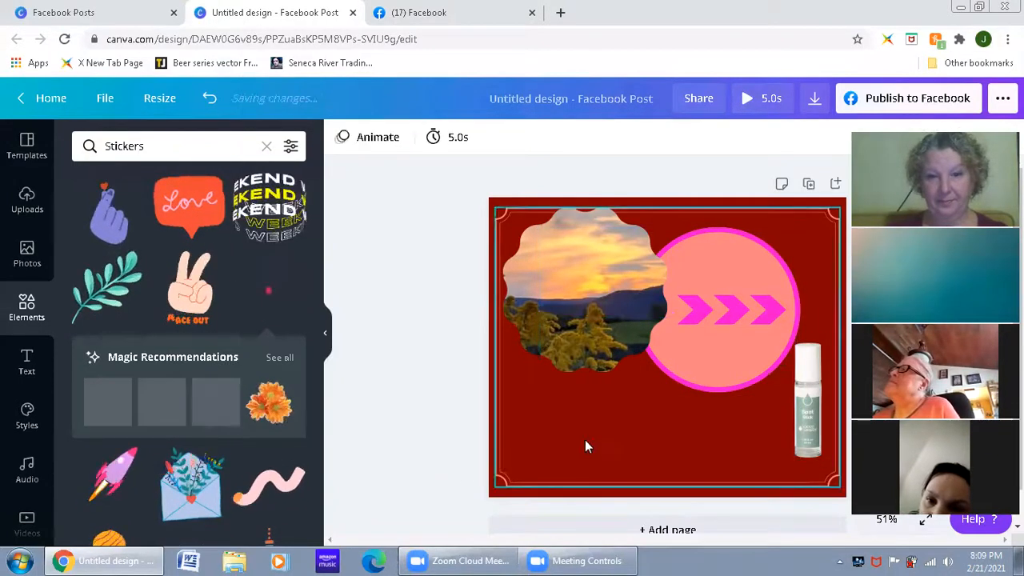
pyautogui.click(574, 457)
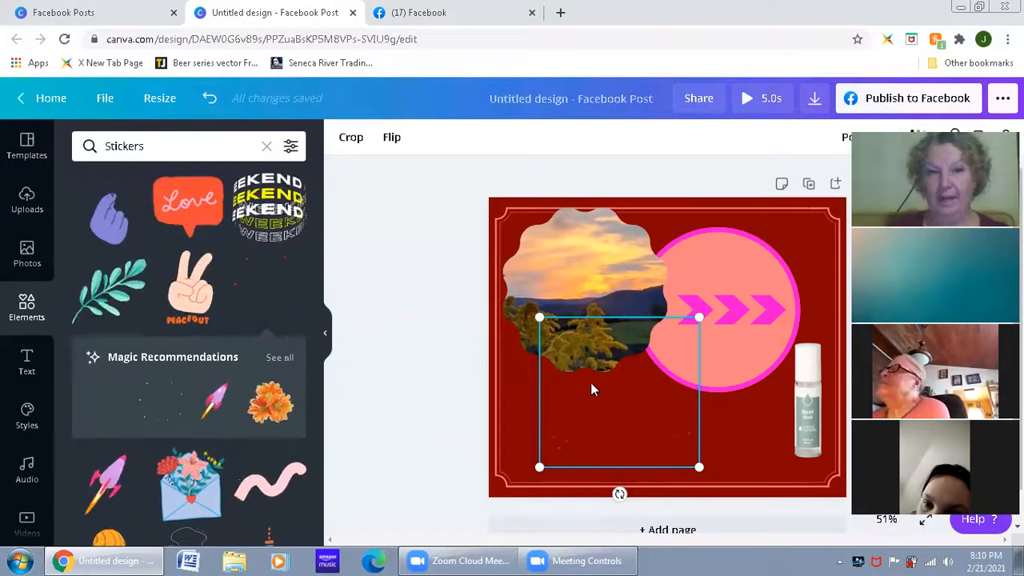
pyautogui.click(532, 291)
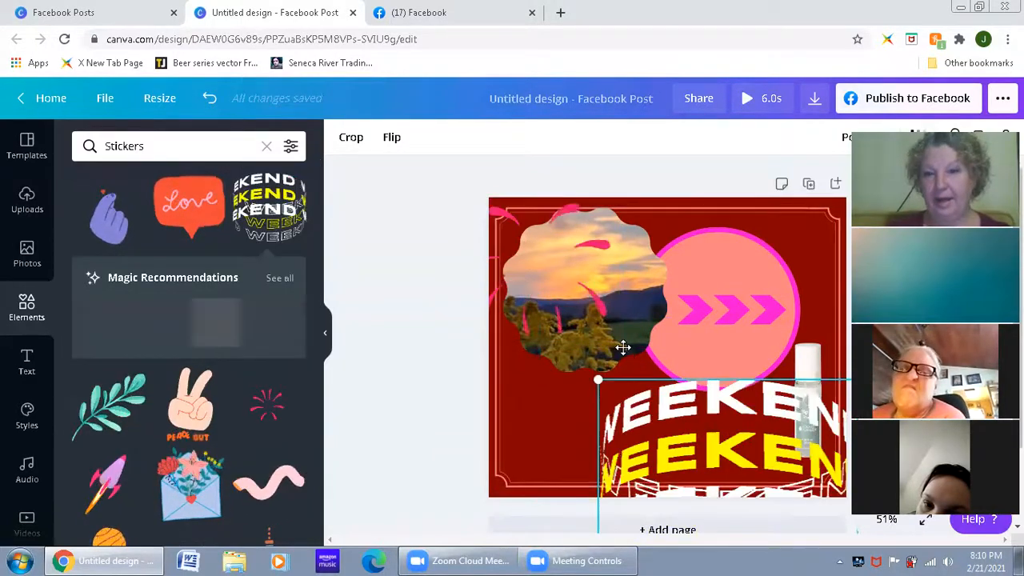
# Step: Shrink the animated WEEKEND sticker and place it directly below the sunset photo's scalloped frame
pyautogui.moveTo(714, 493); pyautogui.dragTo(658, 406)
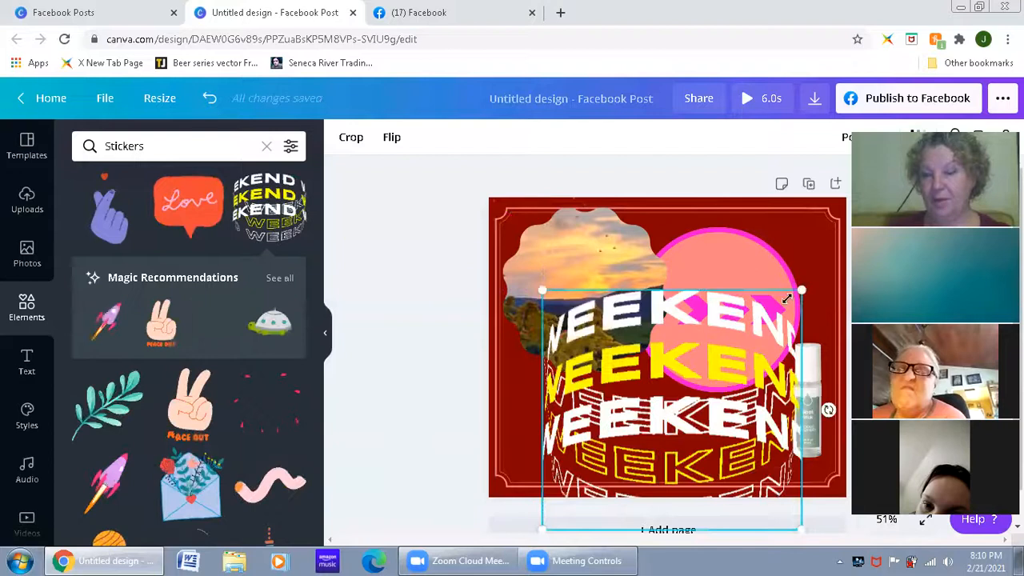
pyautogui.moveTo(707, 361); pyautogui.dragTo(618, 407)
pyautogui.moveTo(645, 488); pyautogui.dragTo(631, 446)
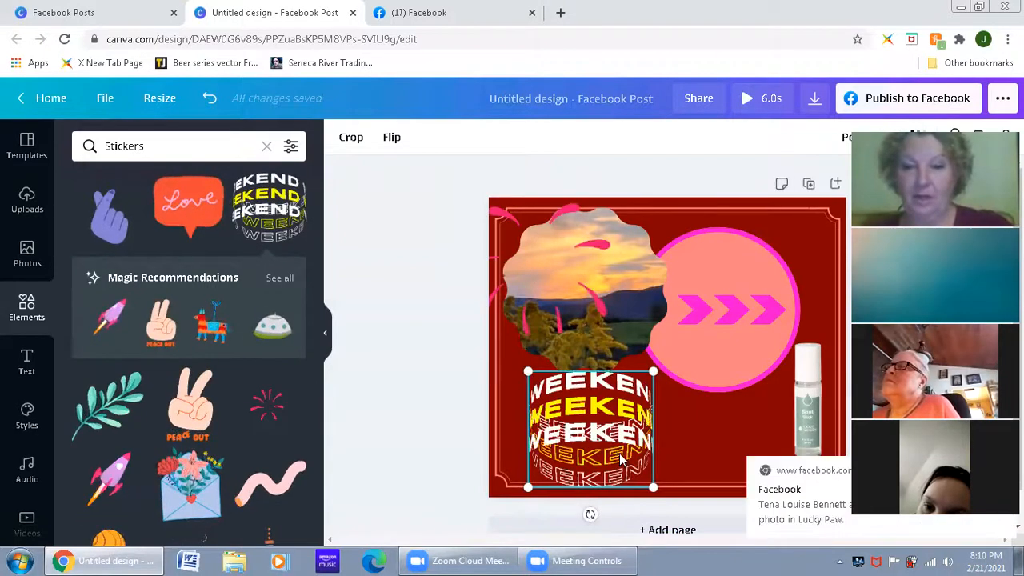
# Step: Delete the WEEKEND and fireworks stickers from the page and clear the sticker search
pyautogui.press('Delete')
pyautogui.click(565, 317)
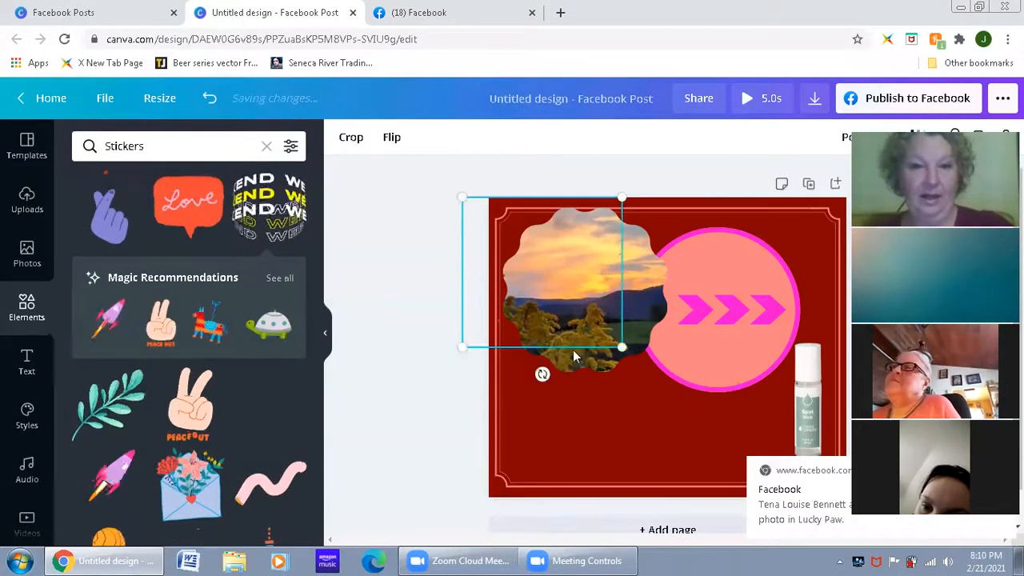
pyautogui.press('Delete')
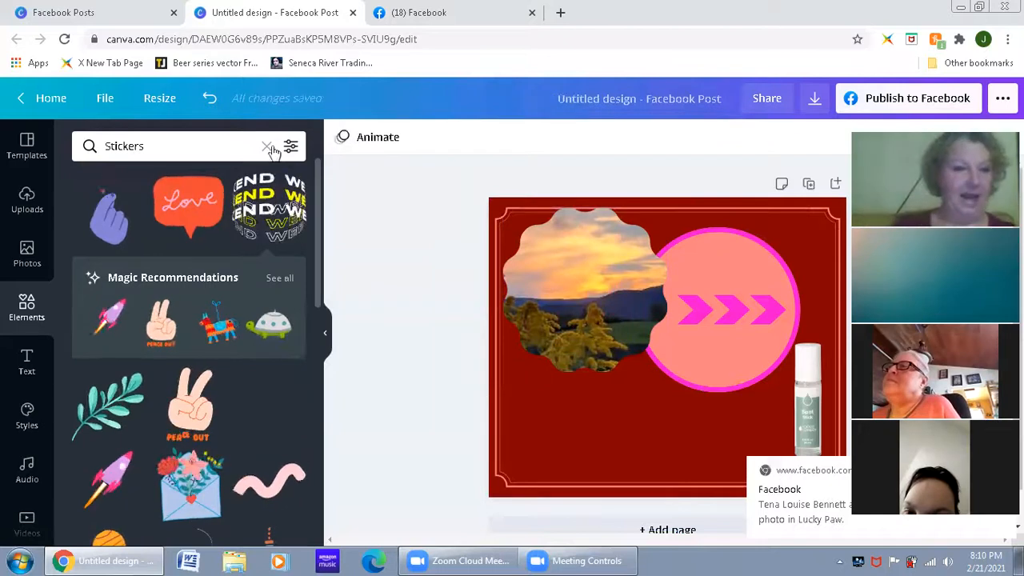
pyautogui.click(265, 150)
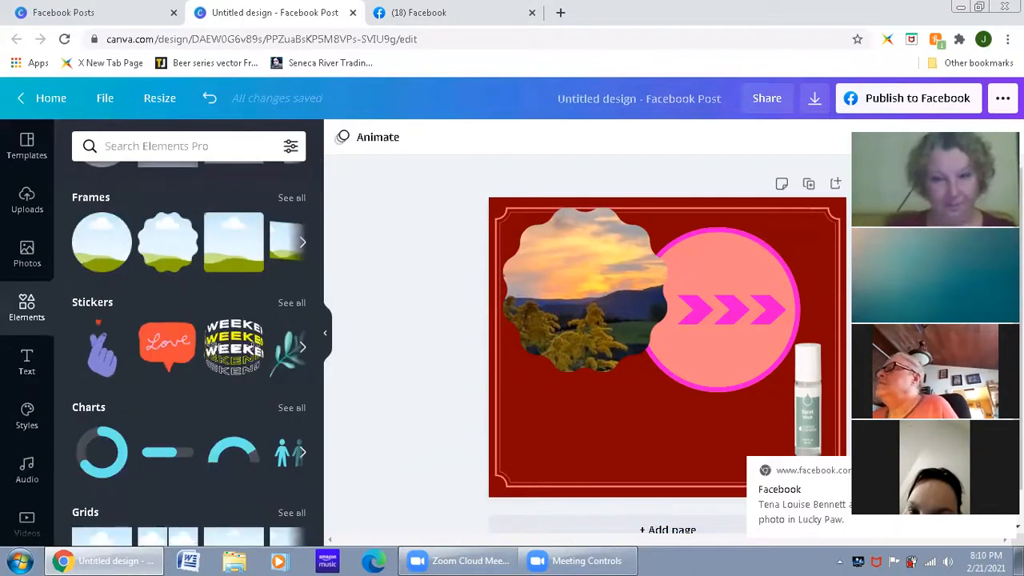
# Step: Examine the text options and the ready-made font combinations available for the design
pyautogui.click(36, 375)
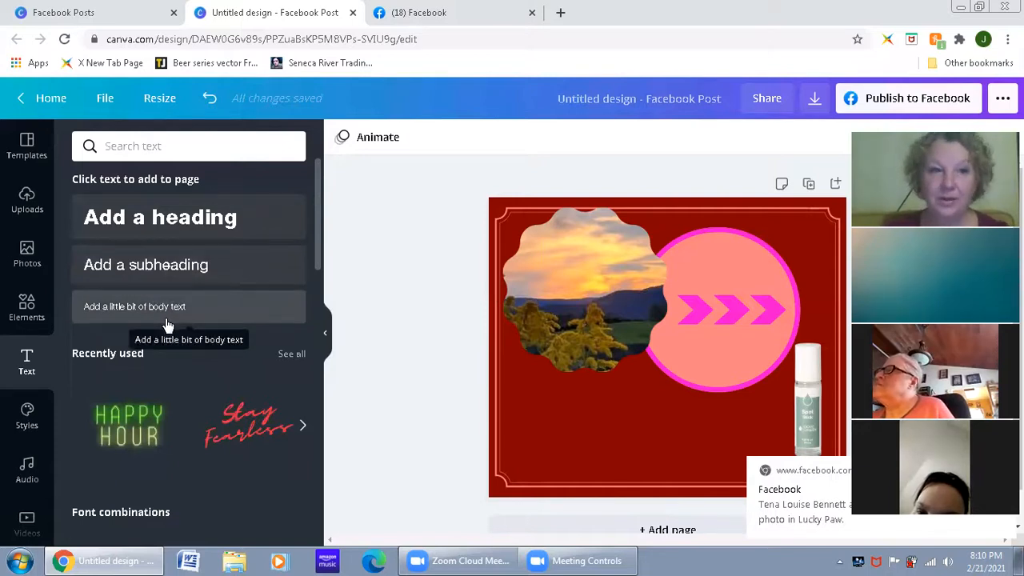
pyautogui.scroll(-4, 166, 324)
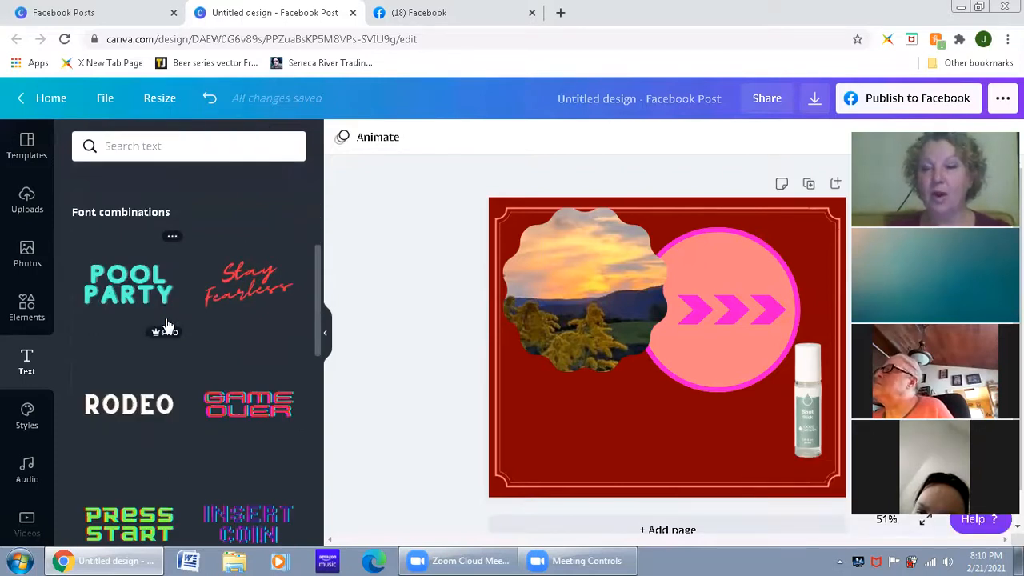
pyautogui.scroll(-5, 167, 323)
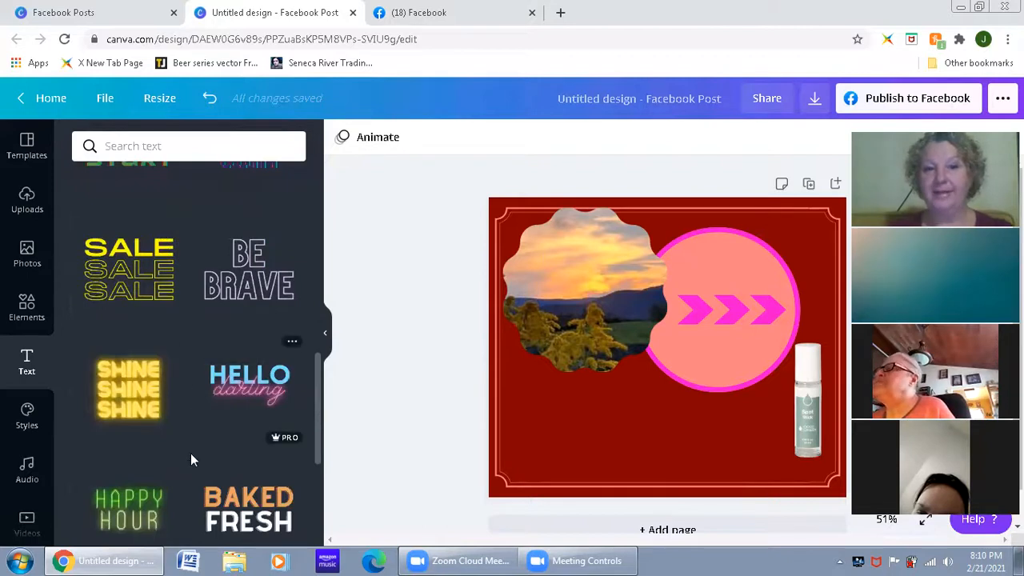
pyautogui.scroll(-5, 240, 432)
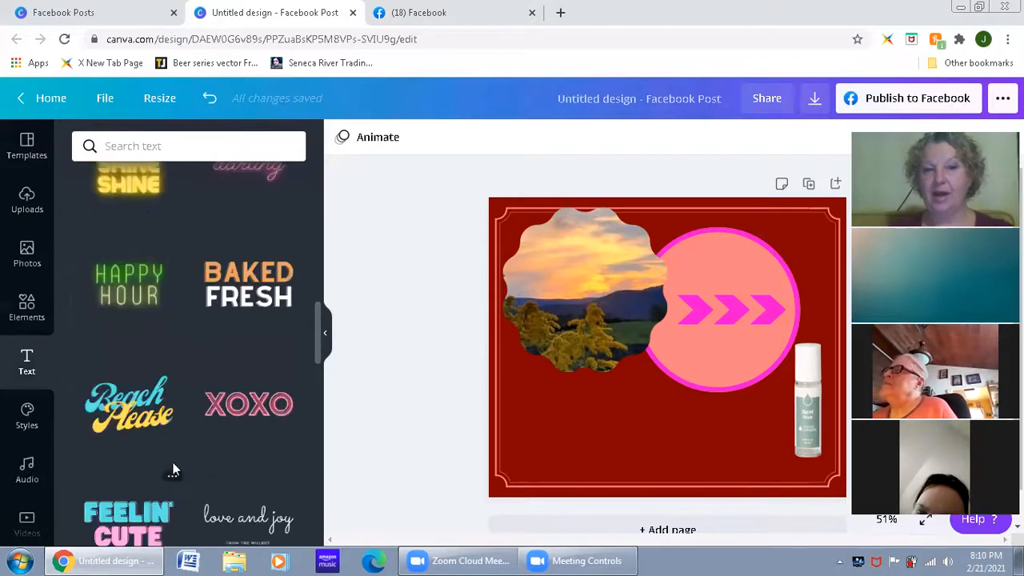
pyautogui.scroll(-2, 151, 392)
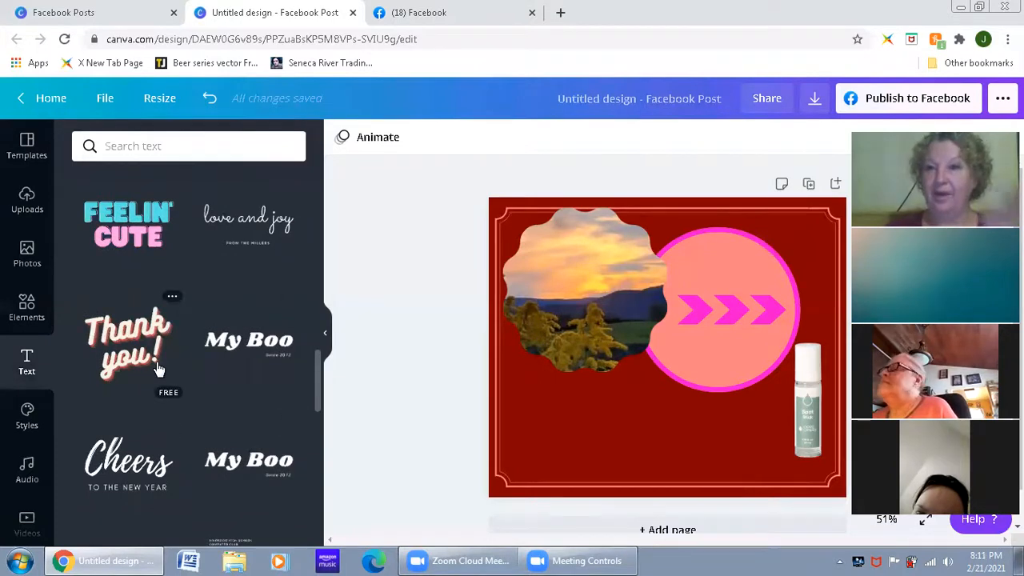
pyautogui.scroll(3, 196, 370)
pyautogui.scroll(-1, 199, 379)
pyautogui.scroll(3, 184, 364)
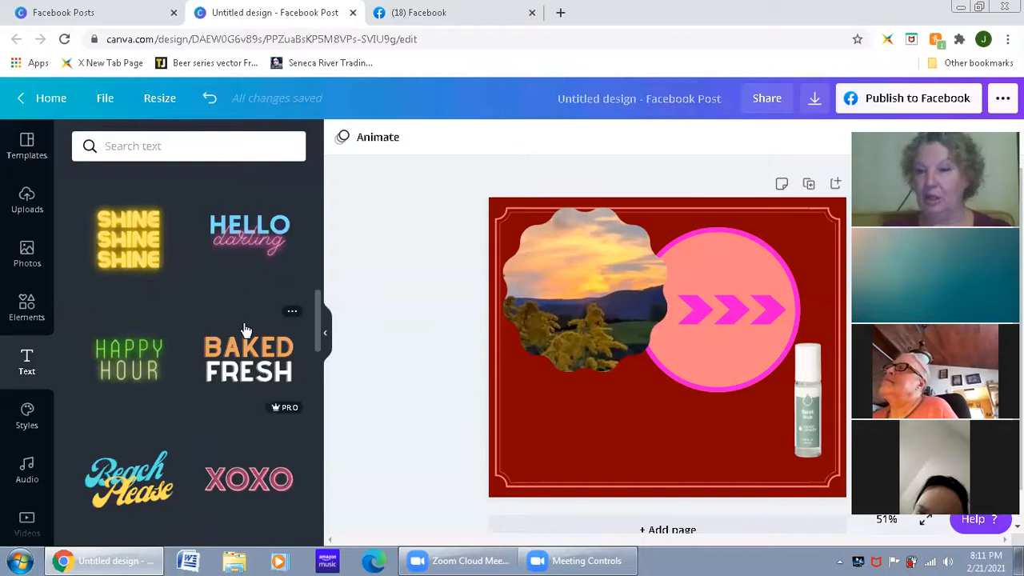
pyautogui.scroll(5, 240, 312)
pyautogui.scroll(2, 242, 320)
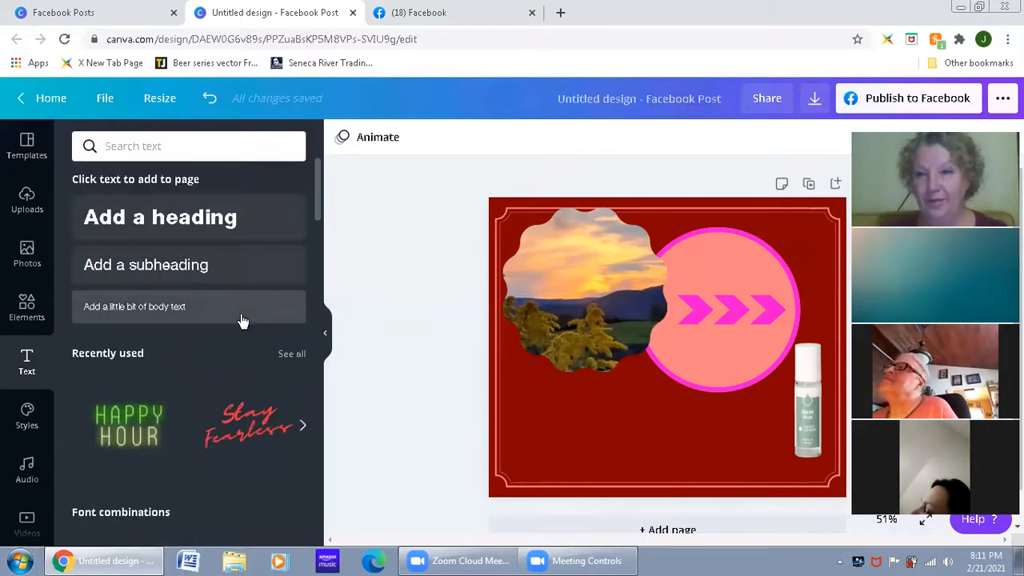
# Step: Add a heading reading "Welcome" and place it below the scalloped photo frame and the pink circle
pyautogui.click(192, 220)
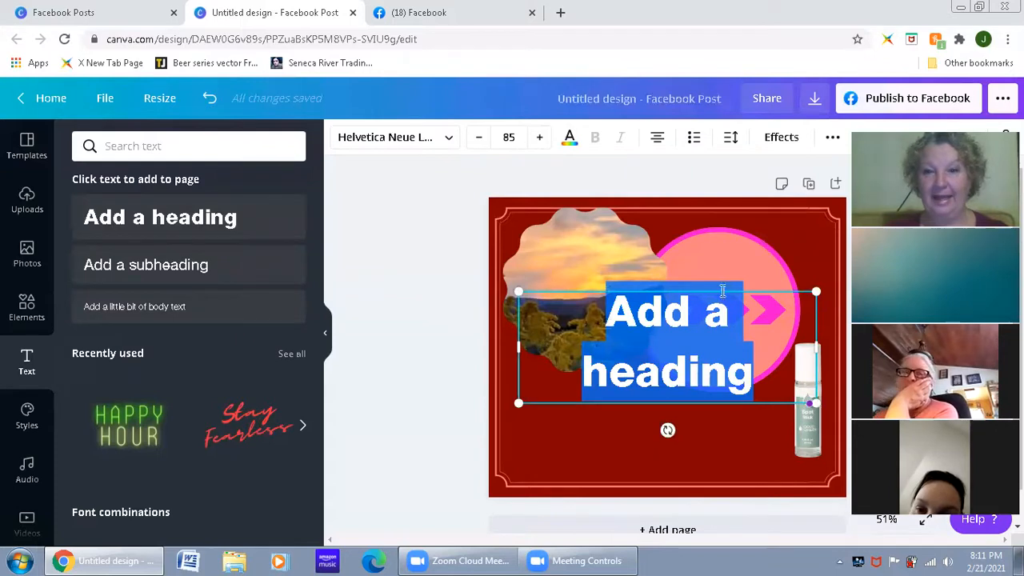
pyautogui.moveTo(703, 344); pyautogui.dragTo(669, 377)
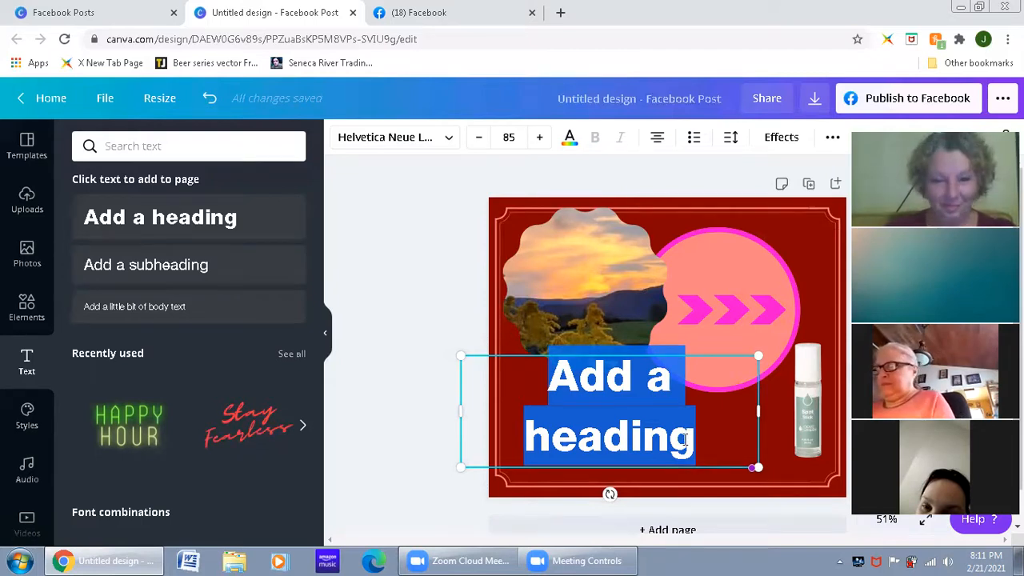
pyautogui.write('Welcome')
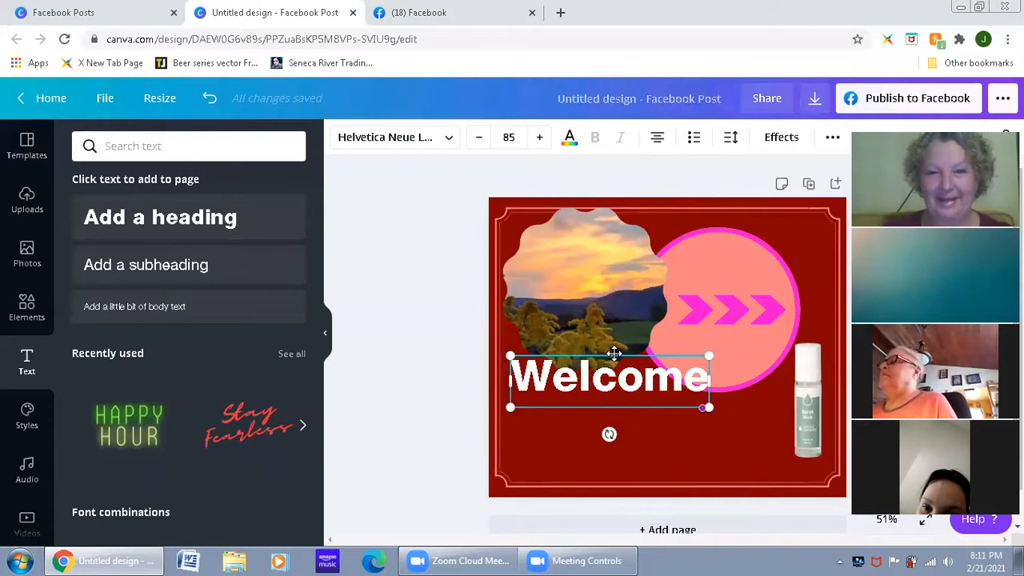
pyautogui.moveTo(619, 392); pyautogui.dragTo(636, 442)
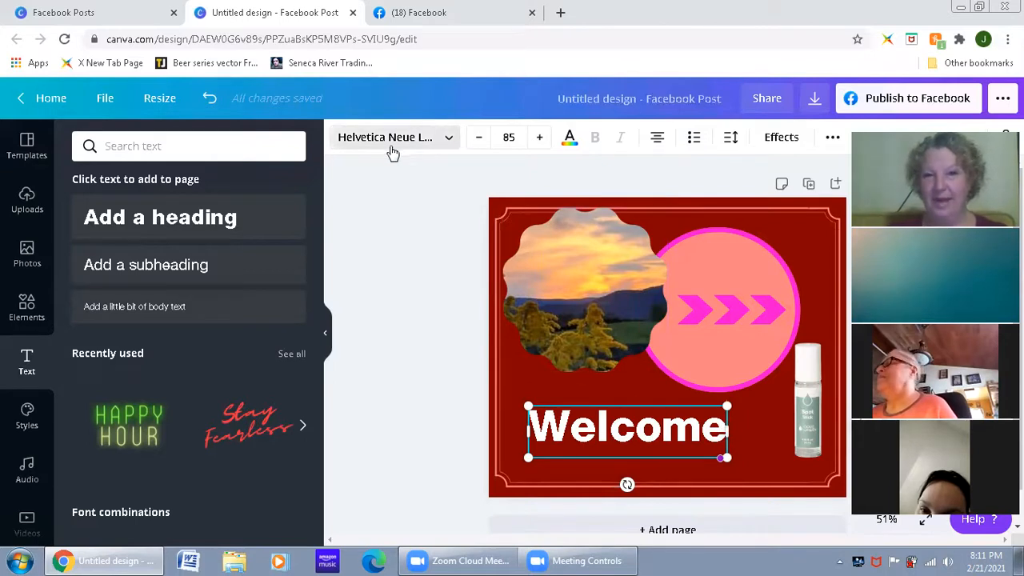
# Step: Try several fonts on the "Welcome" heading, including Archivo Black, Belleza and Cardo, and set it to Eczar SemiBold
pyautogui.click(448, 140)
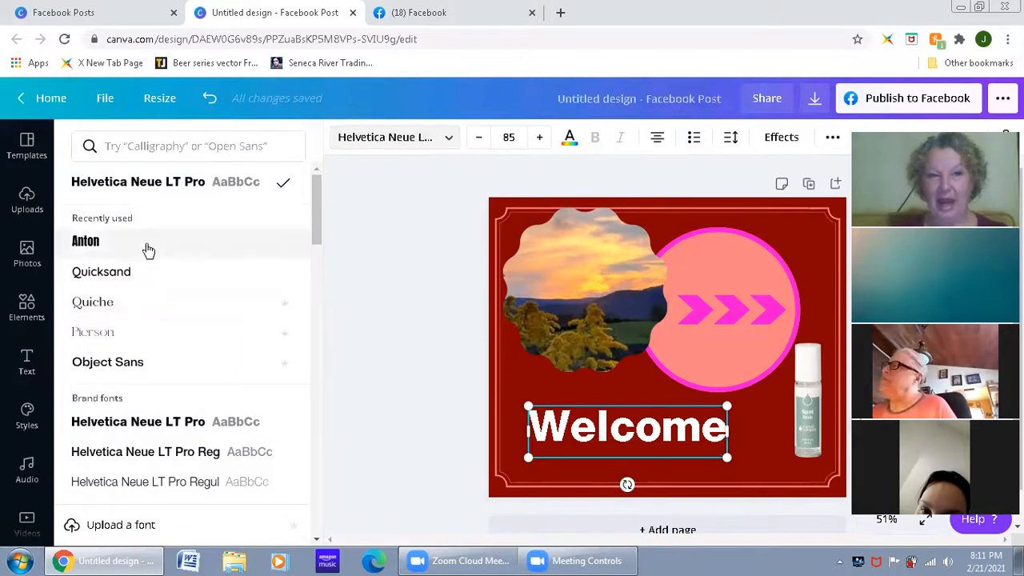
pyautogui.scroll(-5, 152, 280)
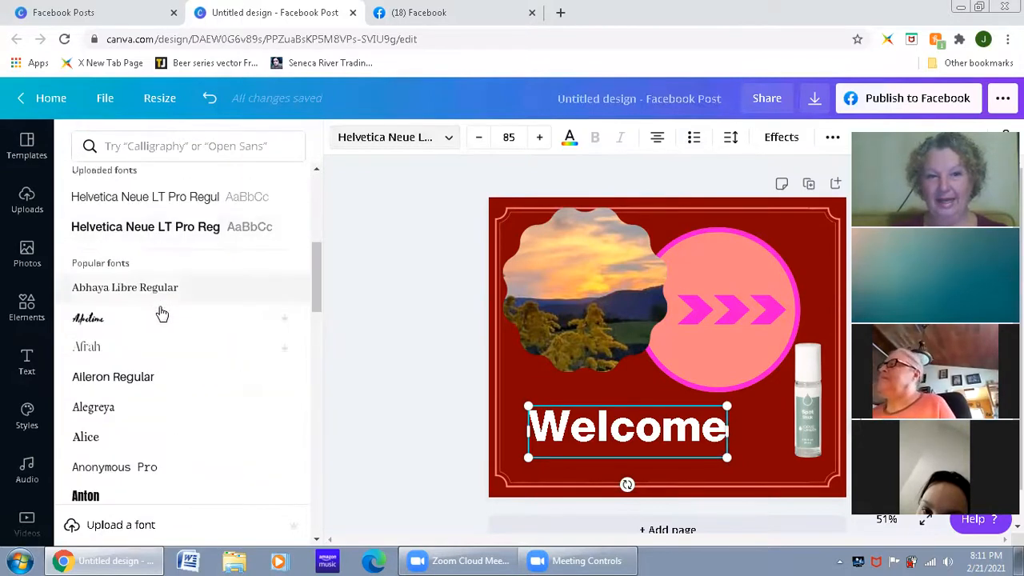
pyautogui.scroll(-3, 160, 312)
pyautogui.click(164, 332)
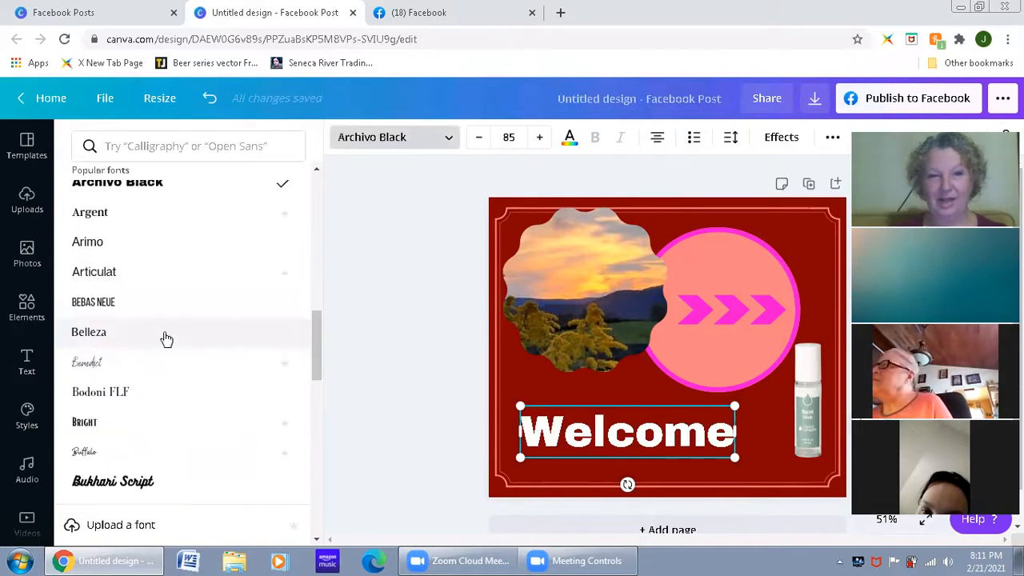
pyautogui.click(165, 341)
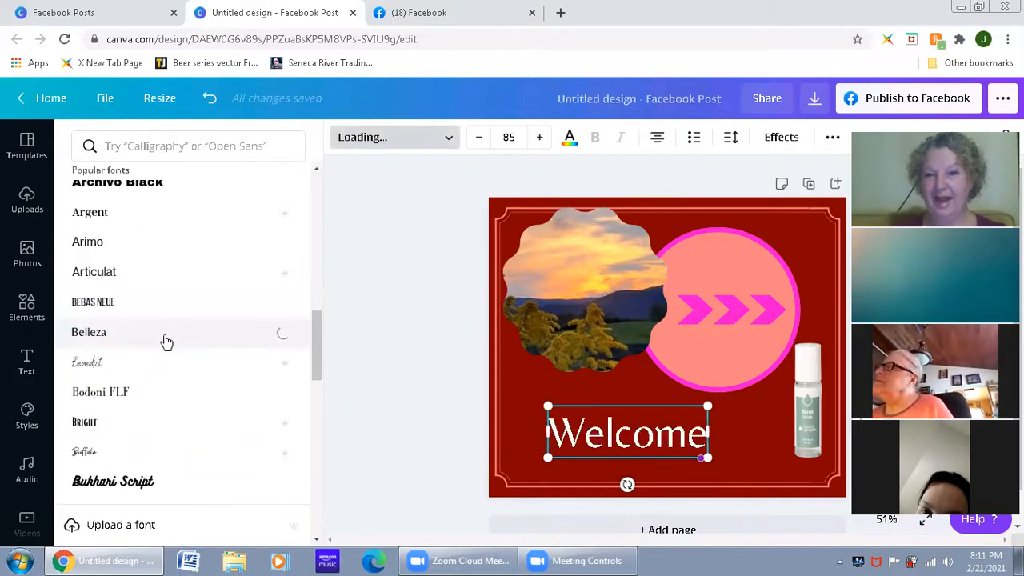
pyautogui.click(166, 344)
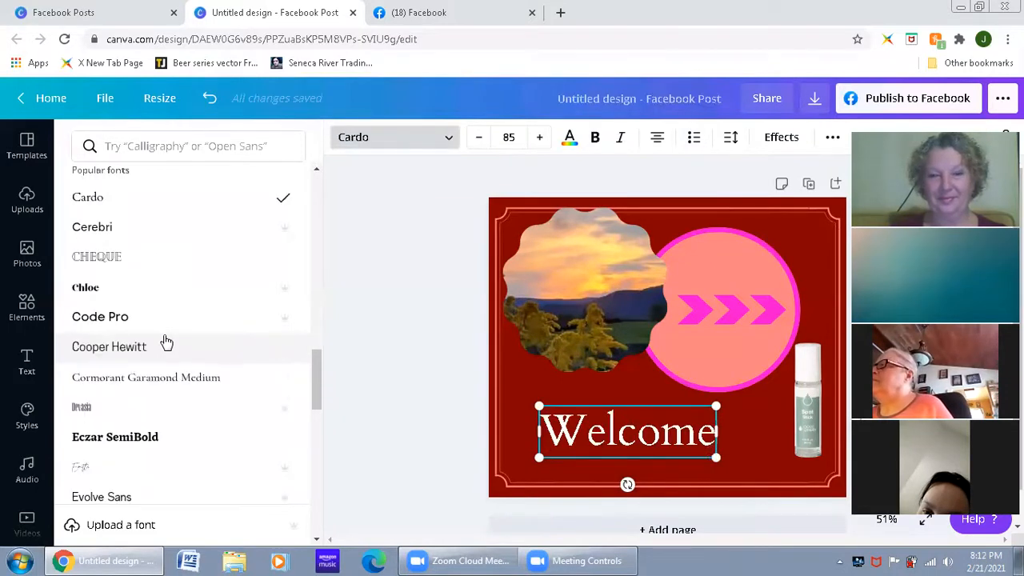
pyautogui.click(165, 345)
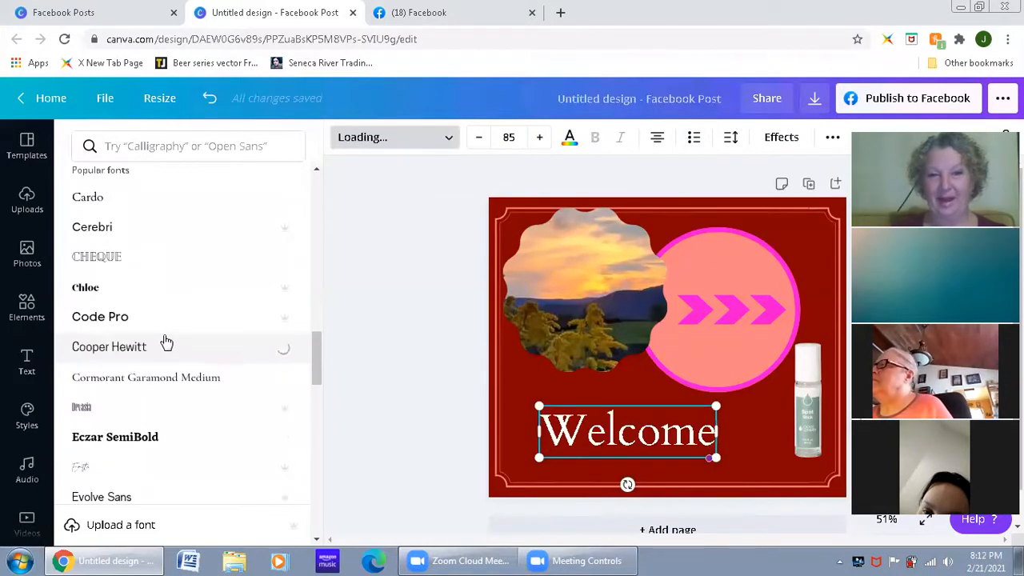
pyautogui.click(168, 437)
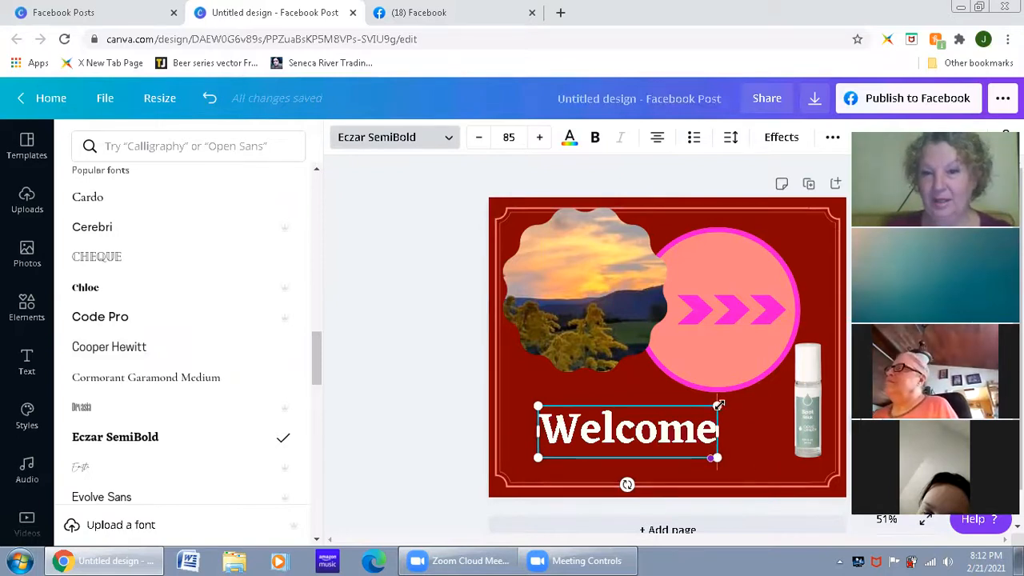
# Step: Resize the "Welcome" heading freehand and set its font size to 88
pyautogui.moveTo(533, 404); pyautogui.dragTo(560, 413)
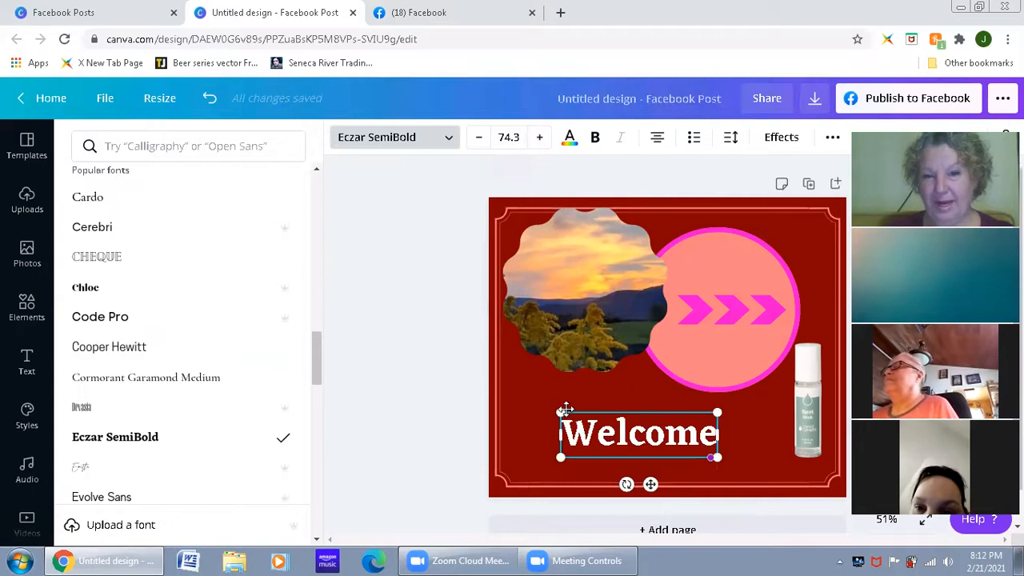
pyautogui.moveTo(533, 395)
pyautogui.mouseDown()
pyautogui.moveTo(443, 340)
pyautogui.moveTo(553, 405)
pyautogui.moveTo(519, 399)
pyautogui.mouseUp()
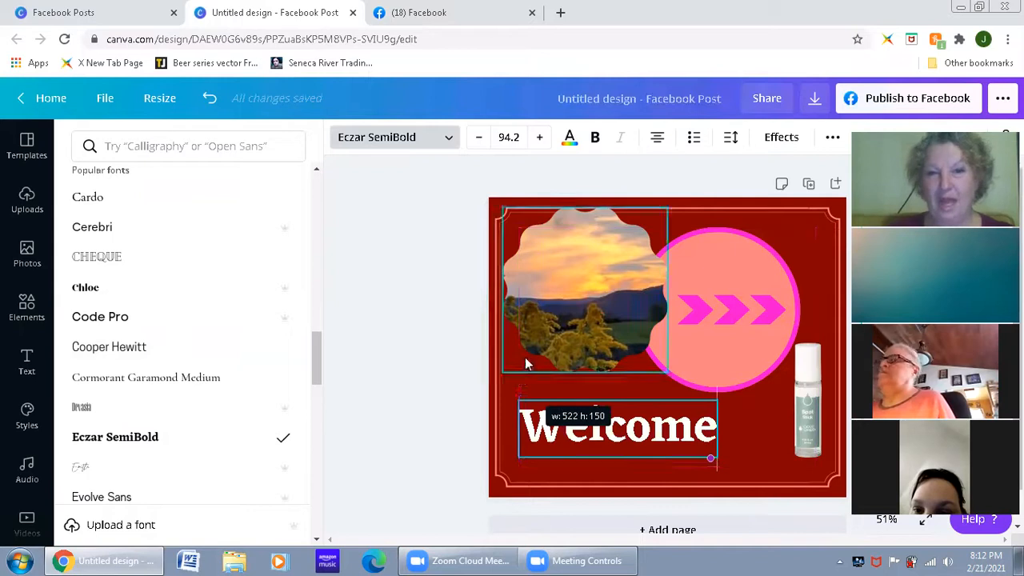
pyautogui.click(520, 133)
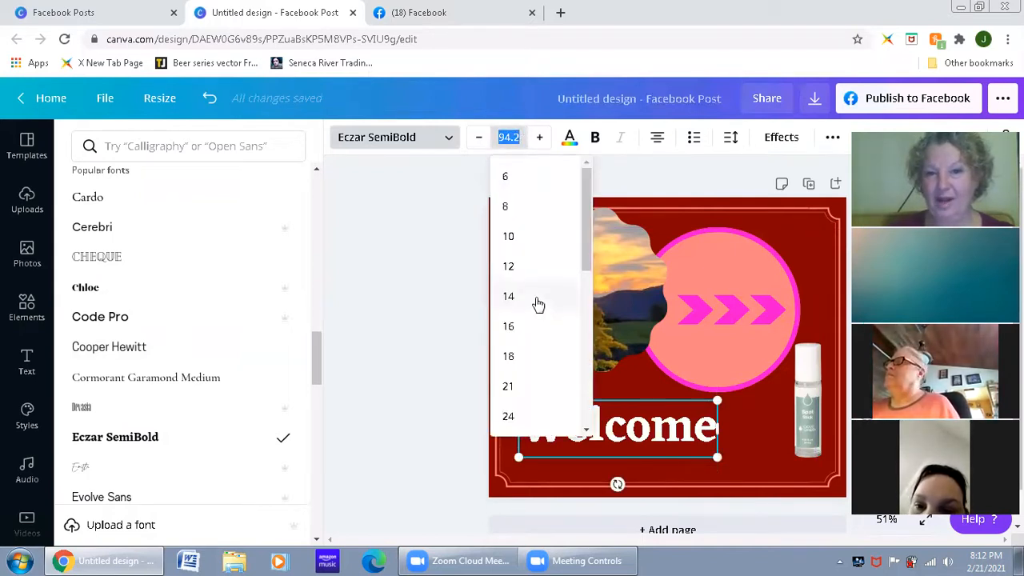
pyautogui.scroll(-2, 541, 336)
pyautogui.scroll(-5, 541, 352)
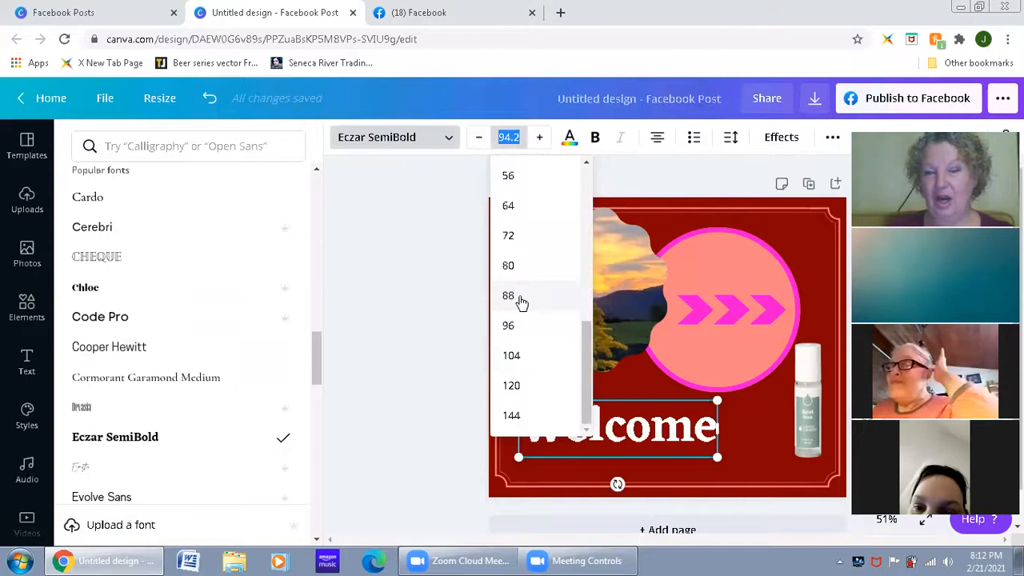
pyautogui.click(521, 296)
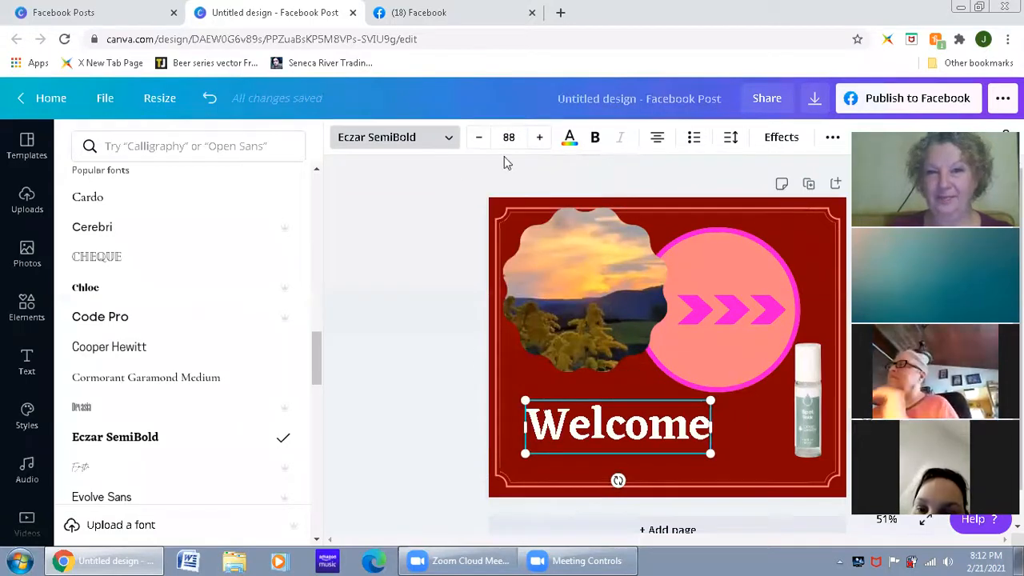
# Step: Change the "Welcome" heading's text color to a custom bright turquoise, #19EBEB
pyautogui.click(570, 144)
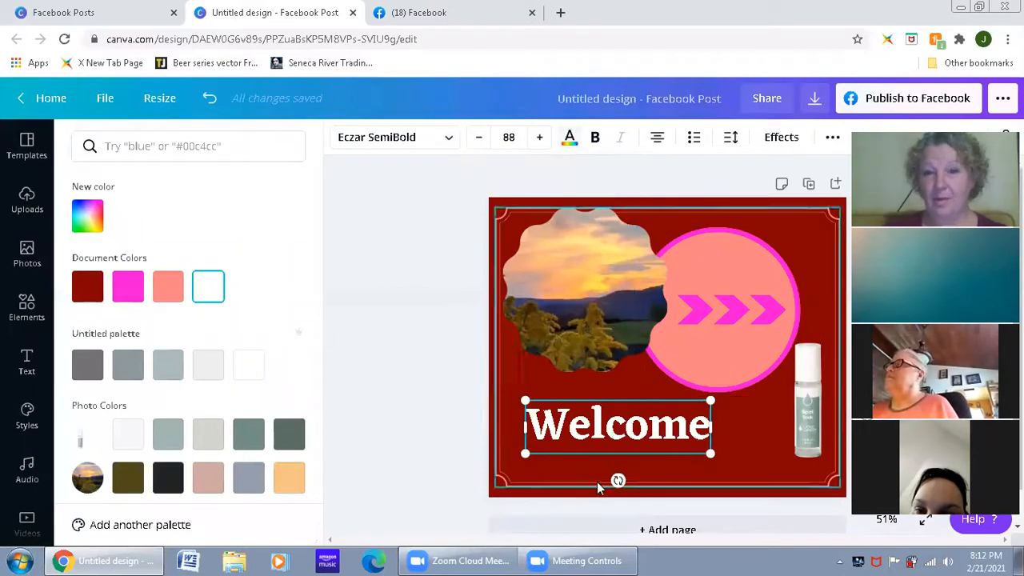
pyautogui.click(569, 138)
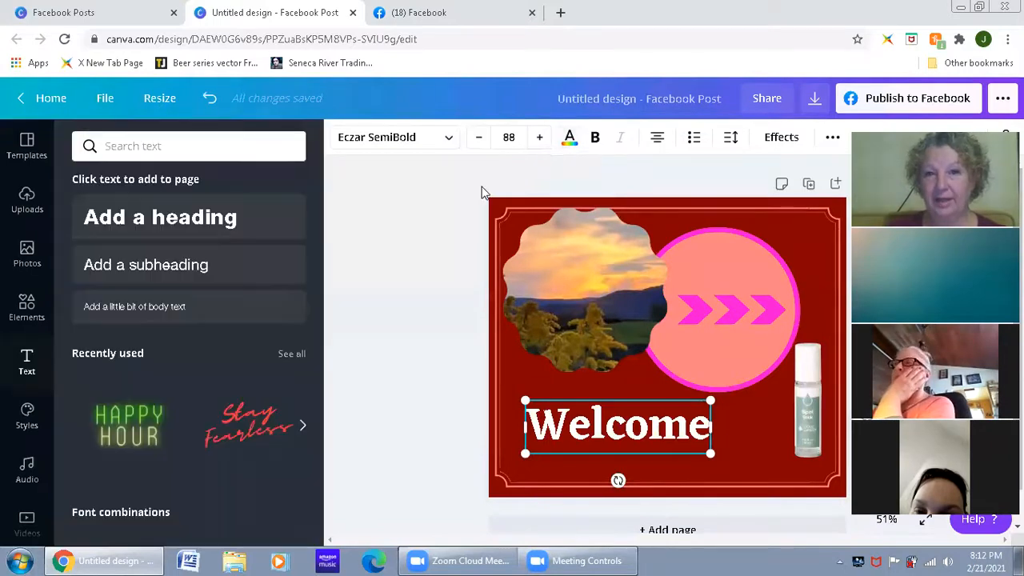
pyautogui.click(571, 137)
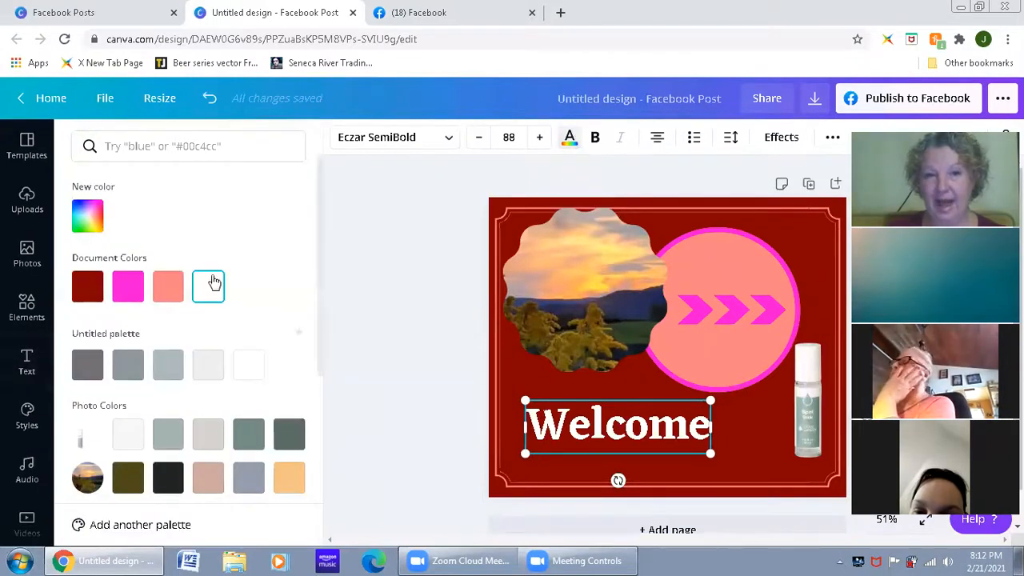
pyautogui.click(87, 216)
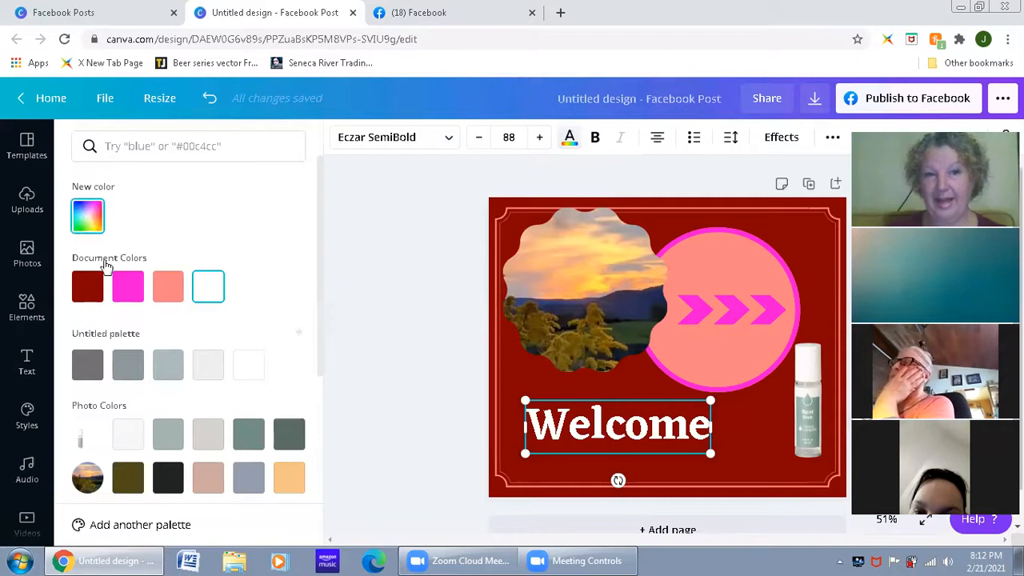
pyautogui.click(194, 349)
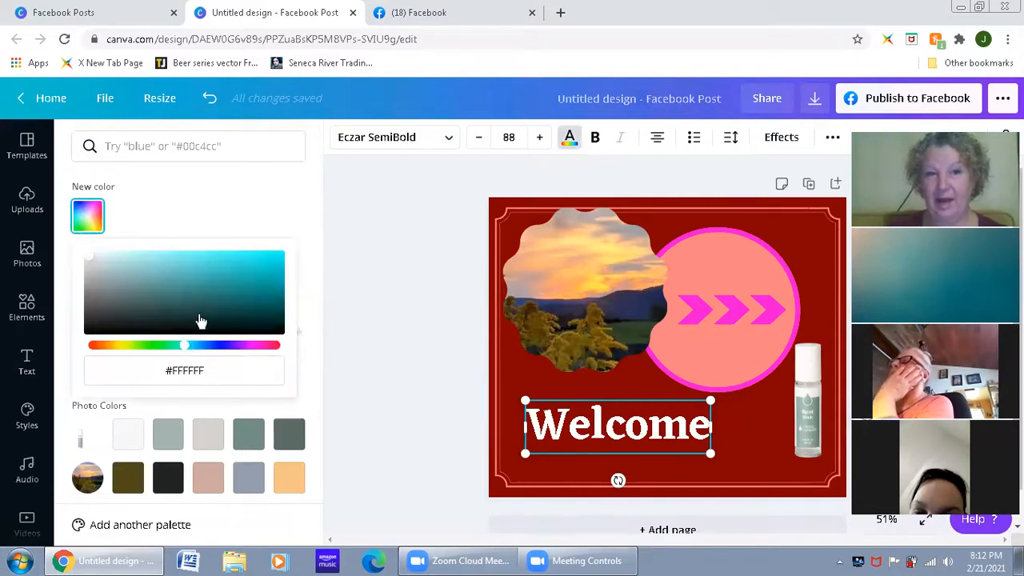
pyautogui.click(264, 257)
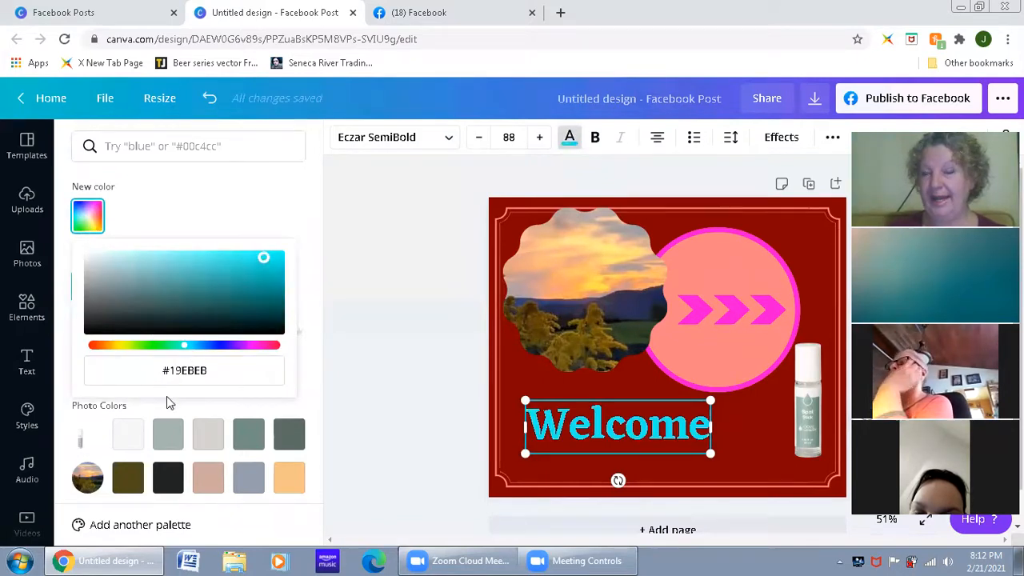
pyautogui.click(395, 405)
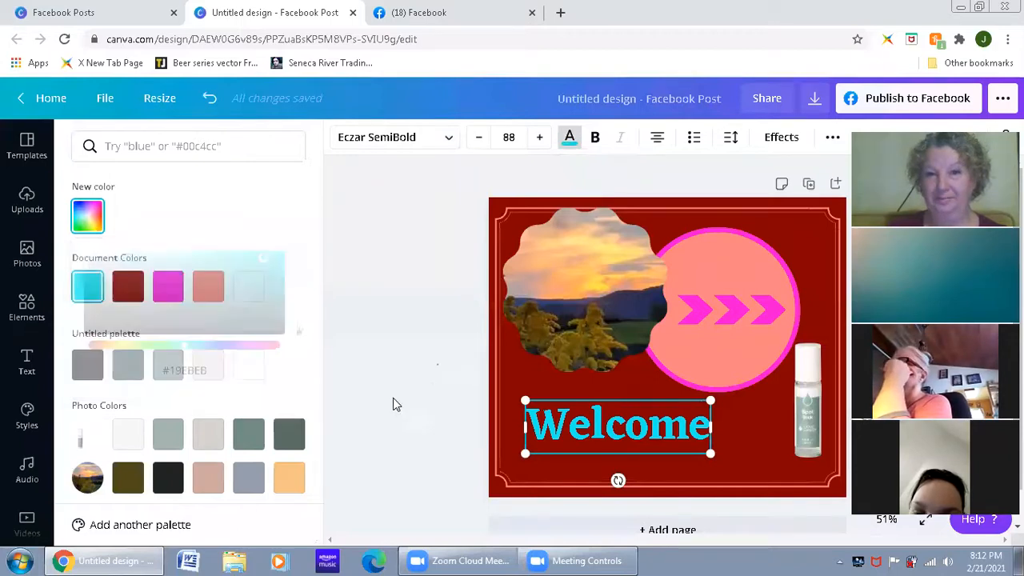
# Step: Make the whole word "Welcome" in the heading bold
pyautogui.click(610, 418)
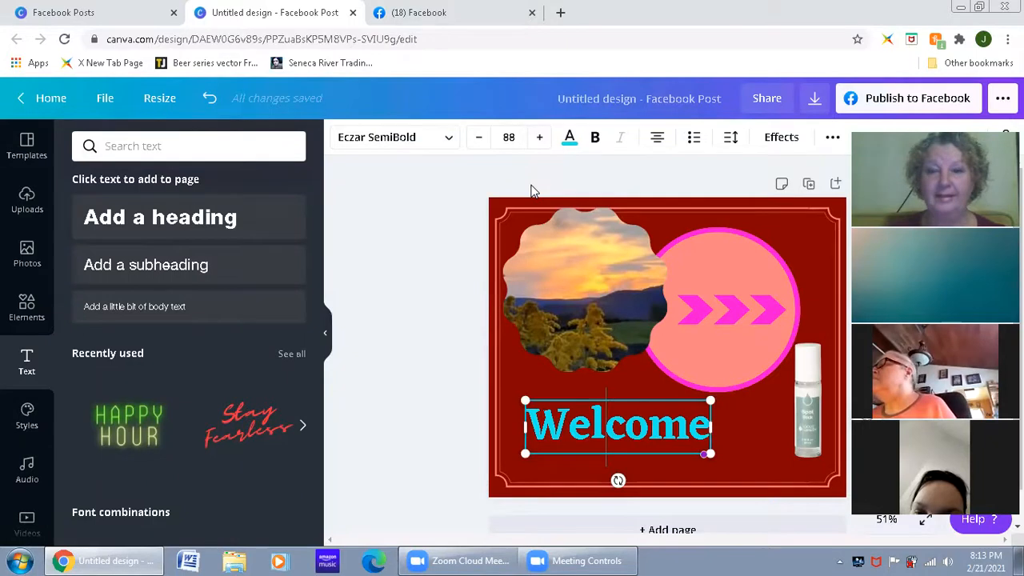
pyautogui.click(595, 137)
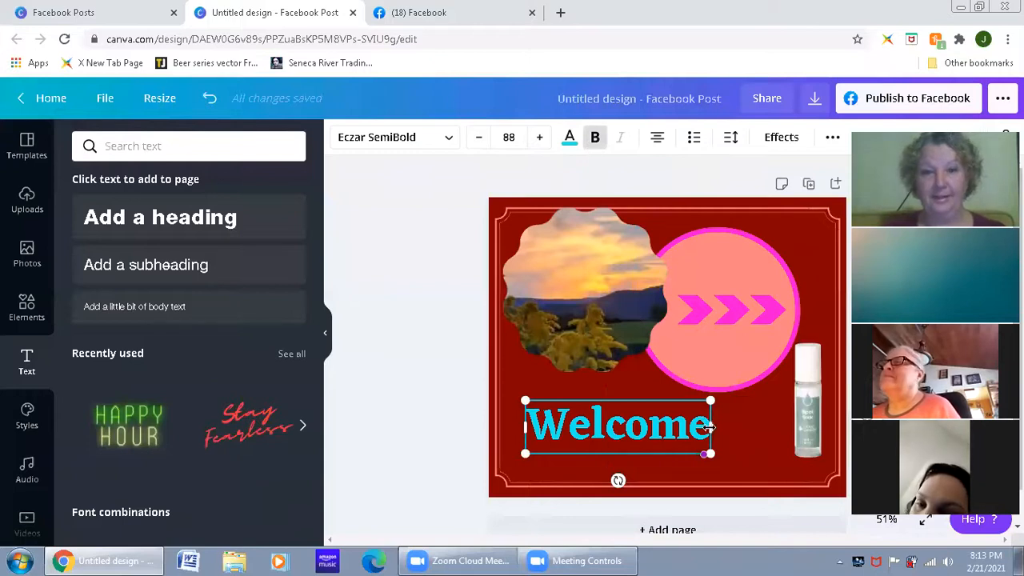
pyautogui.moveTo(709, 426); pyautogui.dragTo(525, 424)
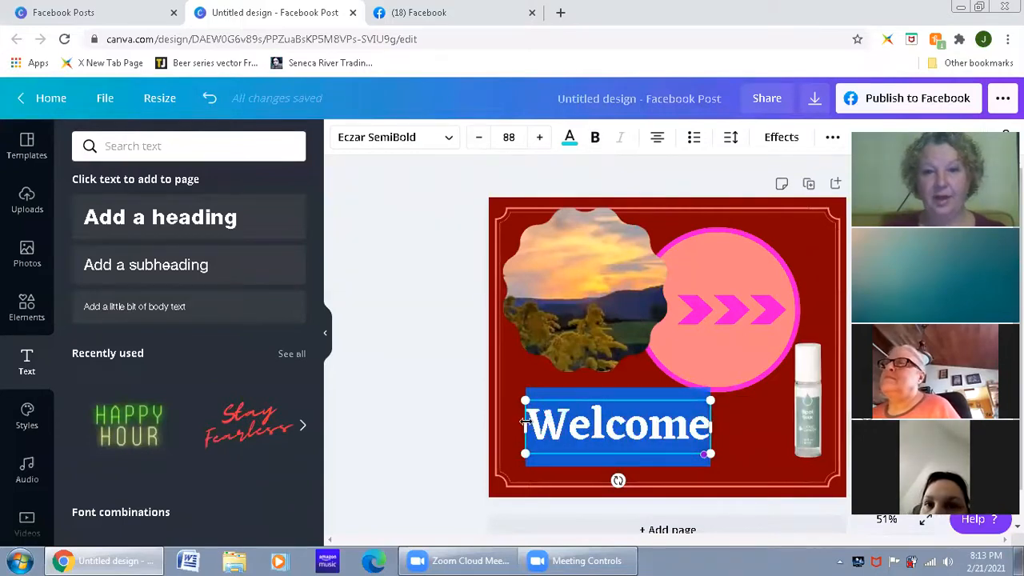
pyautogui.click(593, 138)
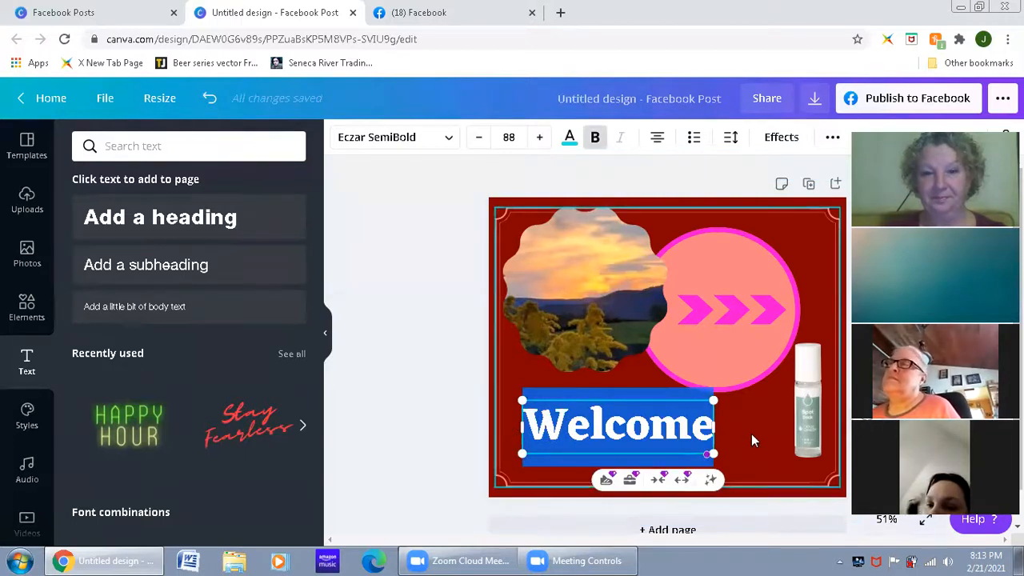
pyautogui.click(731, 448)
# Step: Add "to my group" on a new line after "Welcome" and shrink the text to size 54.5, placed directly below the sunset photo
pyautogui.click(702, 438)
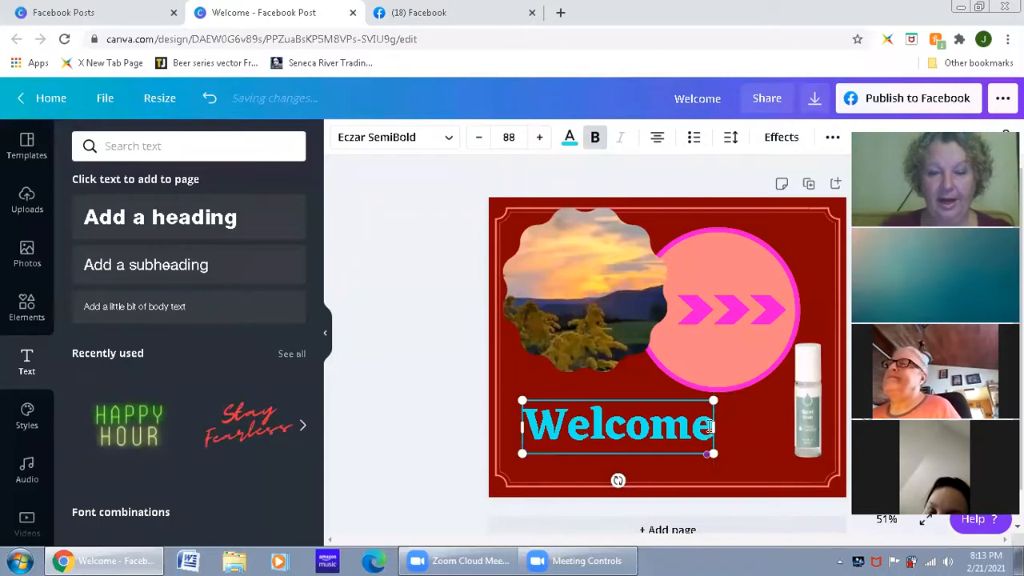
pyautogui.press('Return')
pyautogui.write('t')
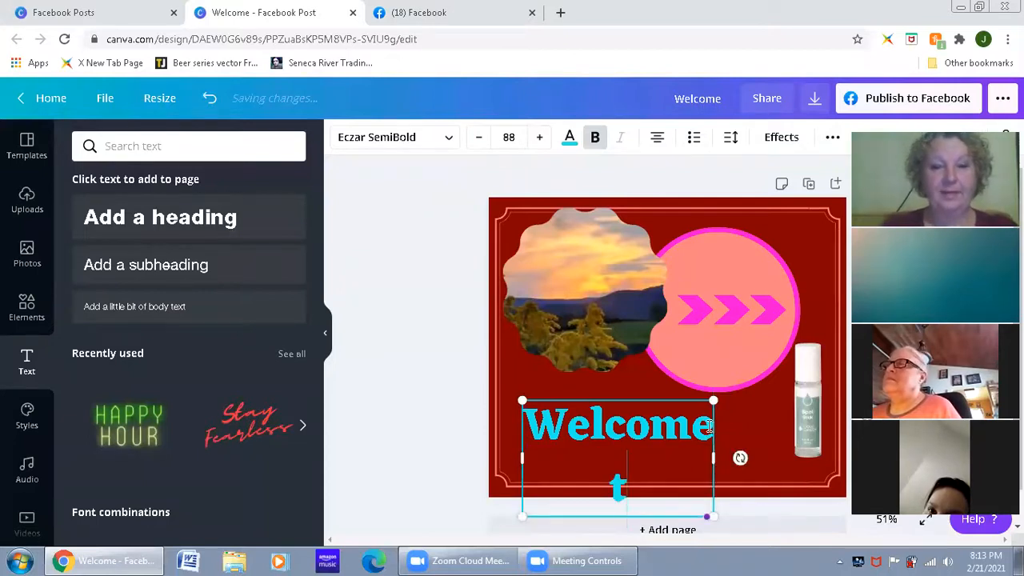
pyautogui.write('o my group')
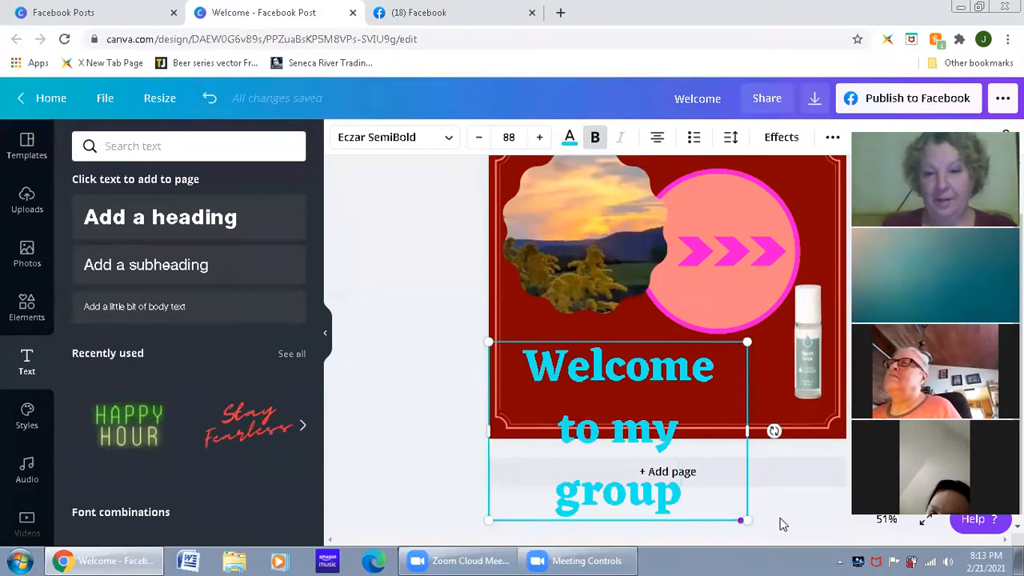
pyautogui.moveTo(723, 483); pyautogui.dragTo(664, 478)
pyautogui.moveTo(612, 360); pyautogui.dragTo(663, 342)
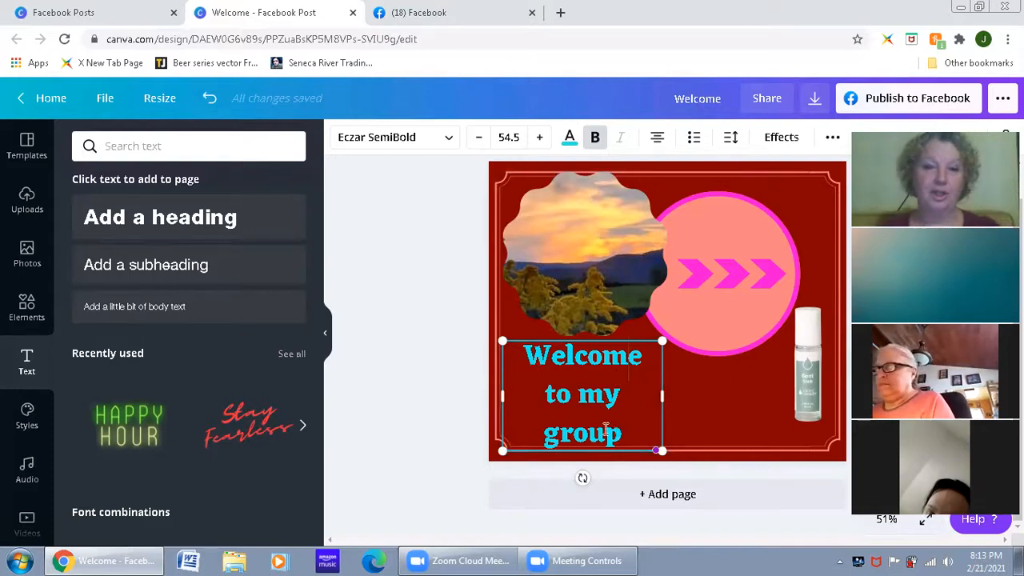
# Step: Try left and justified alignment on the "Welcome to my group" text and return all its lines to centered alignment
pyautogui.click(657, 143)
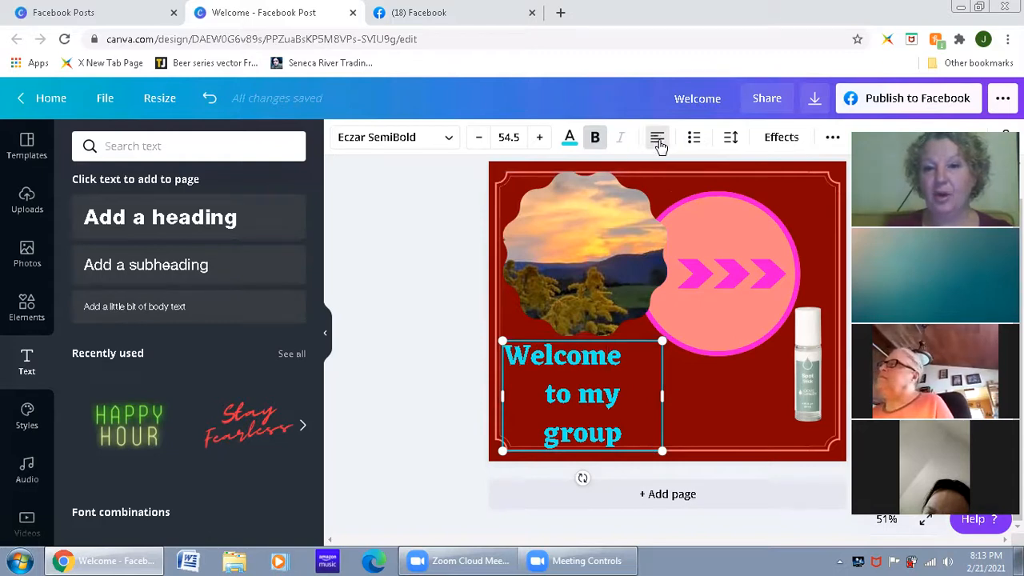
pyautogui.click(688, 436)
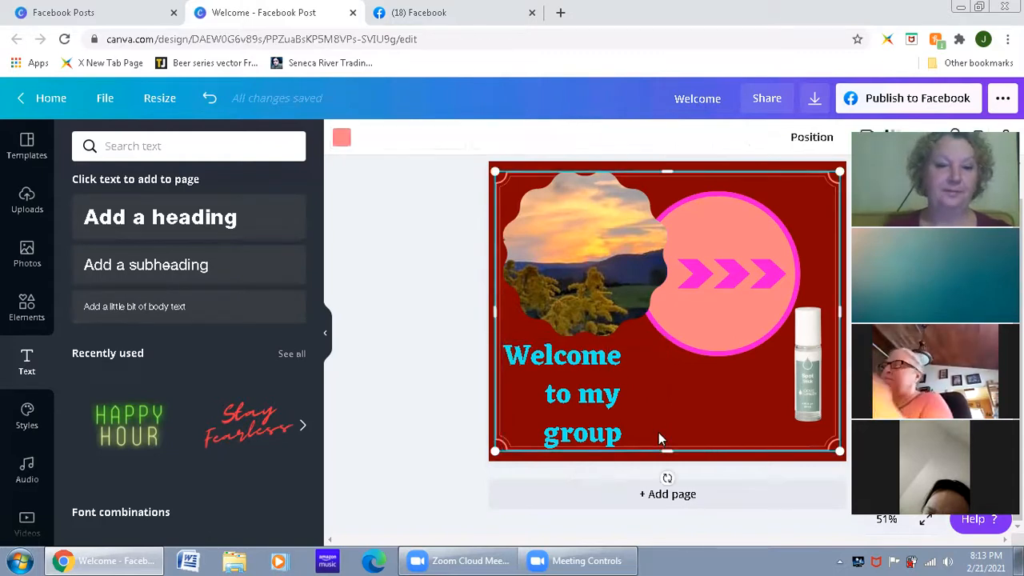
pyautogui.click(617, 427)
pyautogui.click(658, 141)
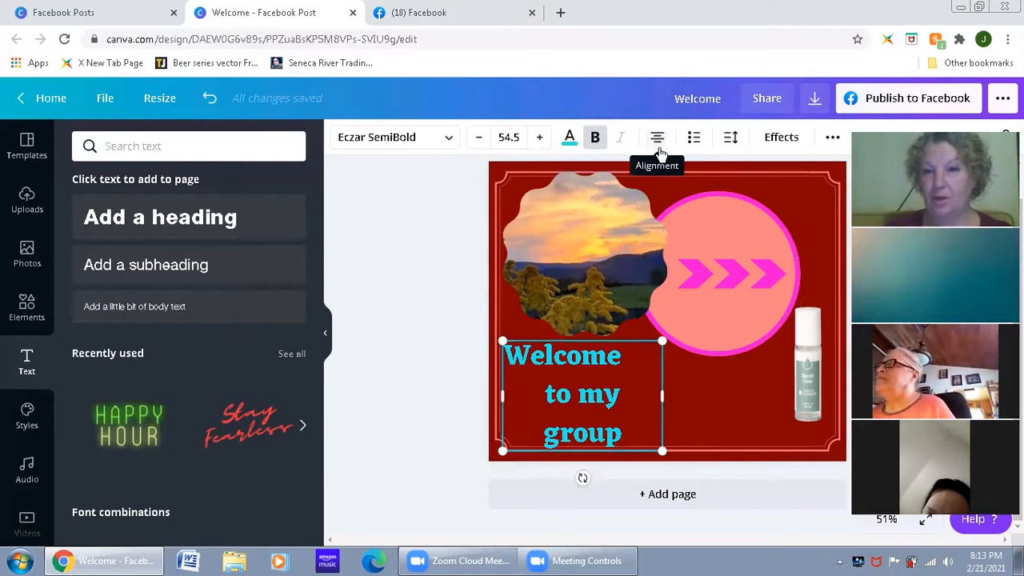
pyautogui.click(658, 141)
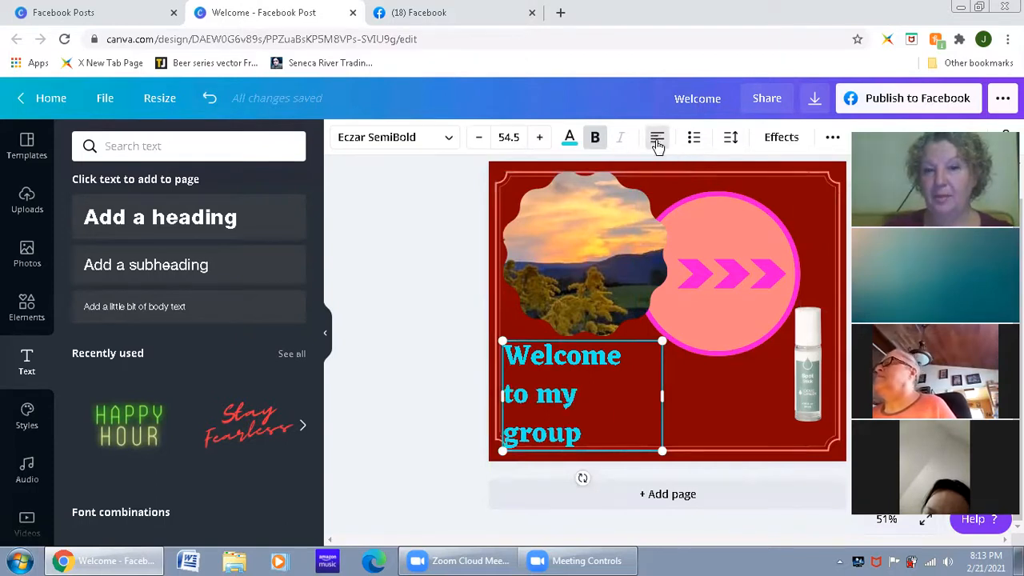
pyautogui.click(657, 141)
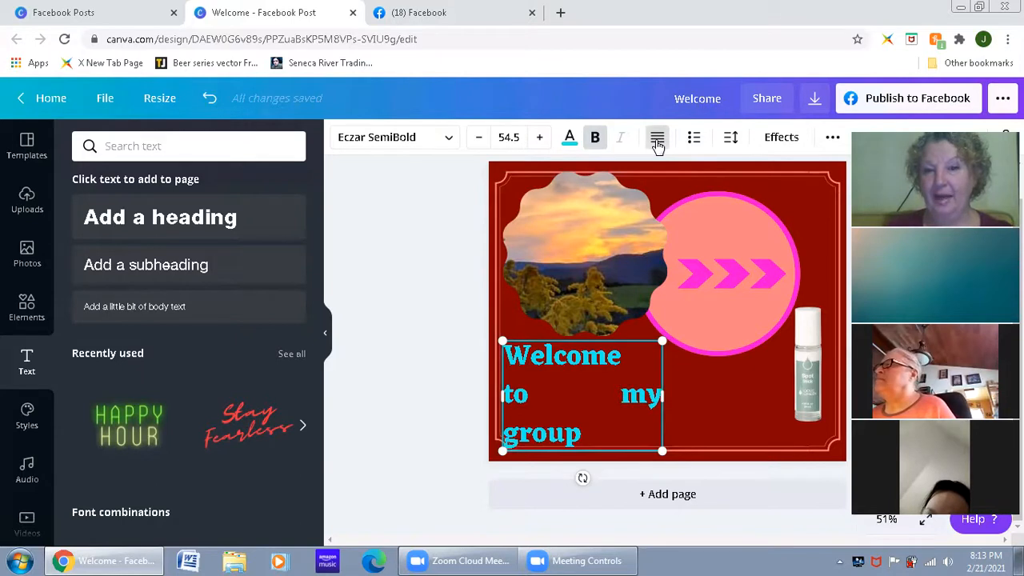
pyautogui.click(658, 140)
pyautogui.click(658, 141)
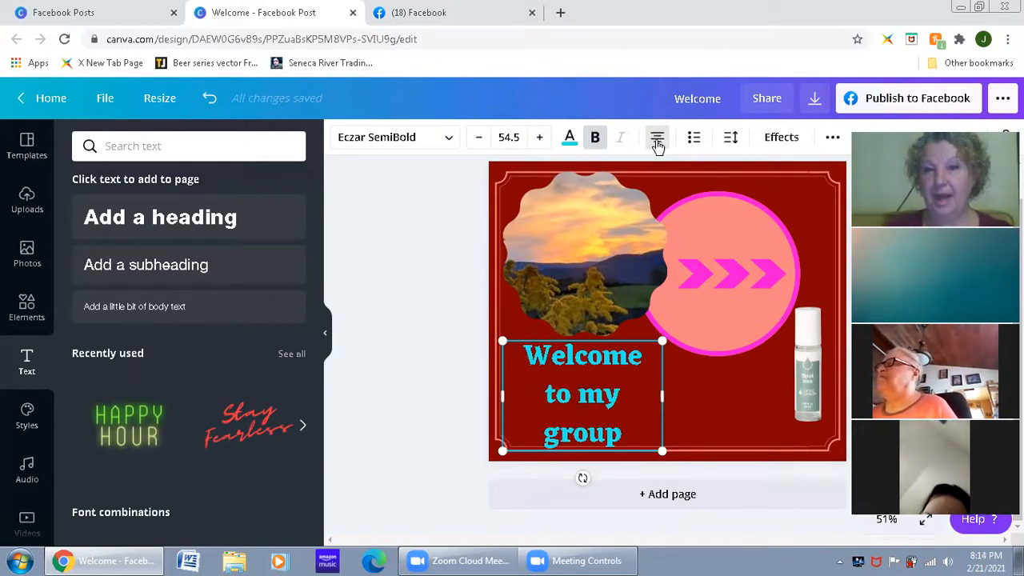
# Step: Try bulleted and numbered list formatting on the "Welcome to my group" text and return it to plain lines
pyautogui.click(693, 143)
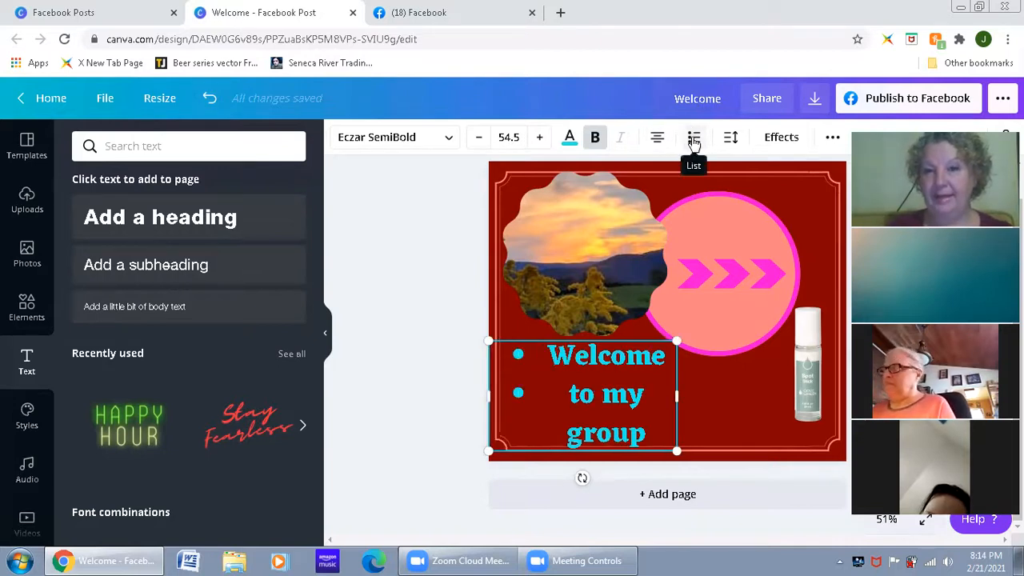
pyautogui.click(693, 141)
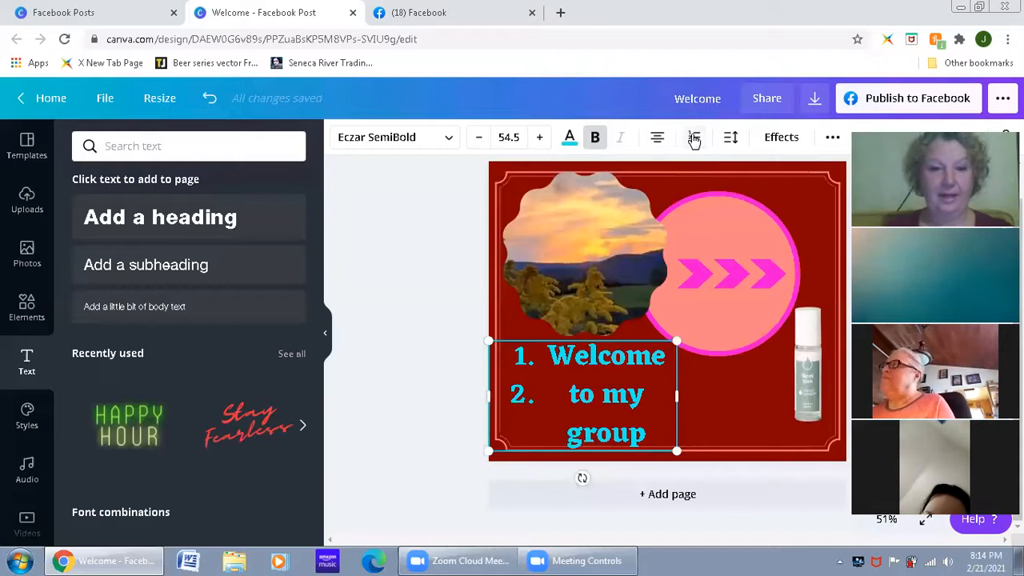
pyautogui.click(694, 140)
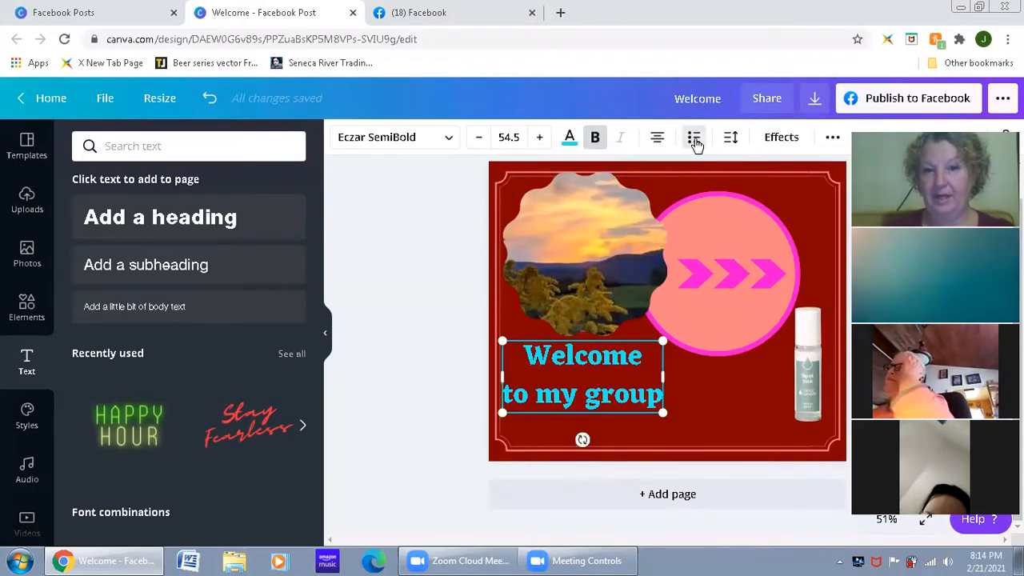
pyautogui.click(694, 141)
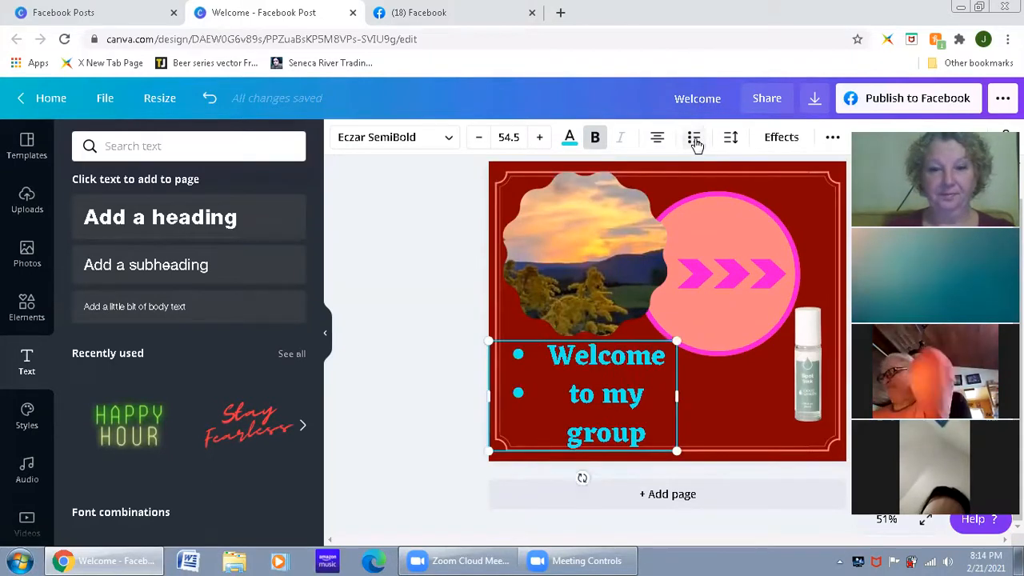
pyautogui.click(694, 141)
pyautogui.click(694, 141)
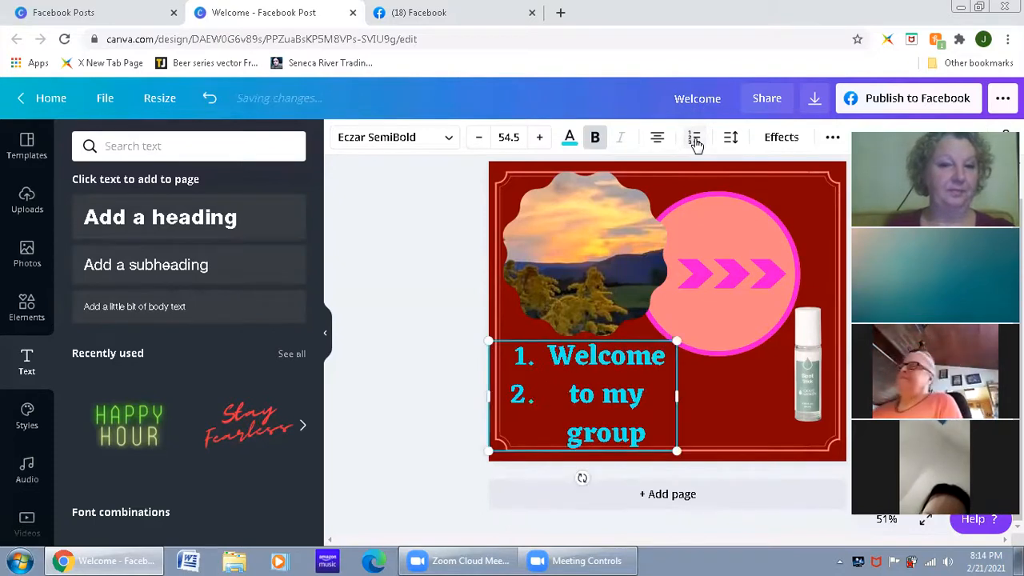
pyautogui.click(694, 141)
pyautogui.click(694, 141)
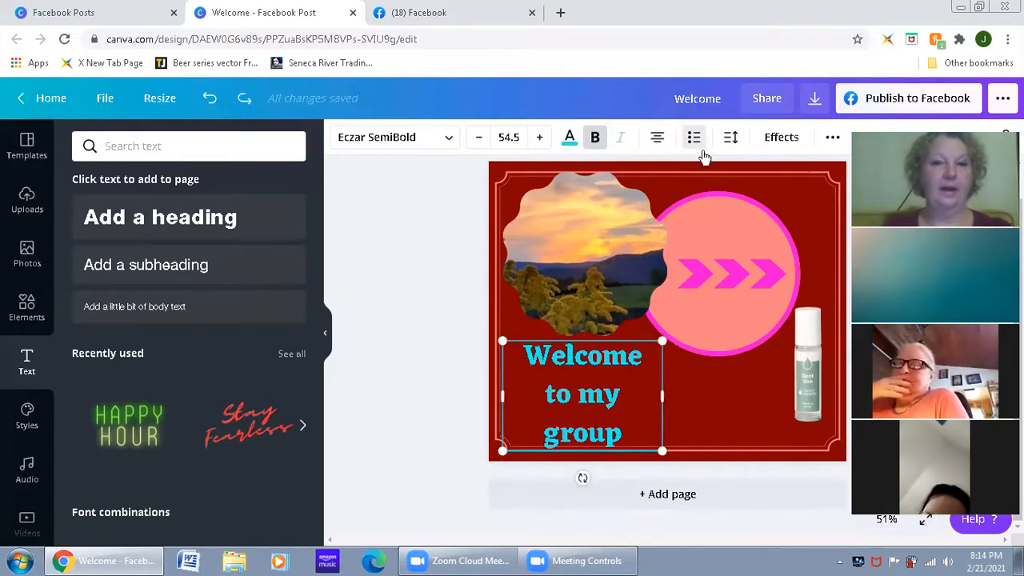
# Step: Widen the "Welcome to my group" text box and try letter spacing of 373 and 139 on the text
pyautogui.click(729, 140)
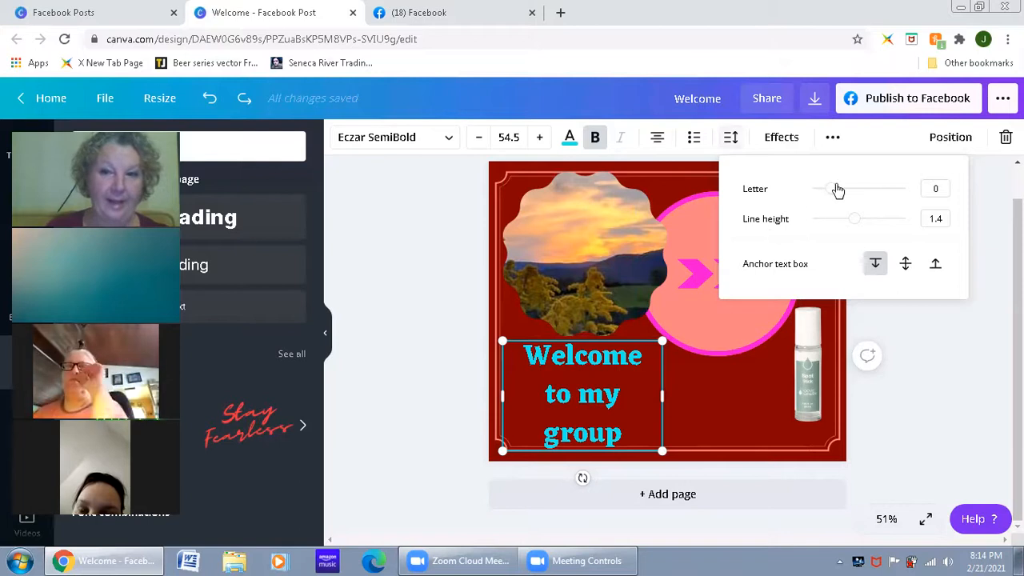
pyautogui.moveTo(836, 194)
pyautogui.mouseDown()
pyautogui.moveTo(876, 199)
pyautogui.moveTo(851, 196)
pyautogui.mouseUp()
pyautogui.moveTo(677, 395); pyautogui.dragTo(775, 308)
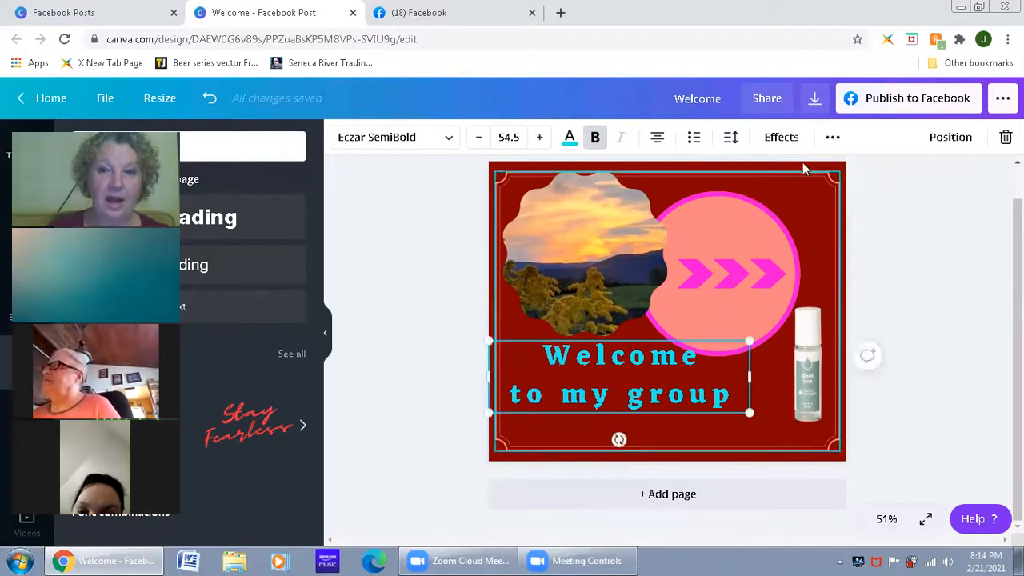
pyautogui.click(730, 136)
pyautogui.moveTo(850, 194)
pyautogui.mouseDown()
pyautogui.moveTo(887, 199)
pyautogui.moveTo(868, 197)
pyautogui.mouseUp()
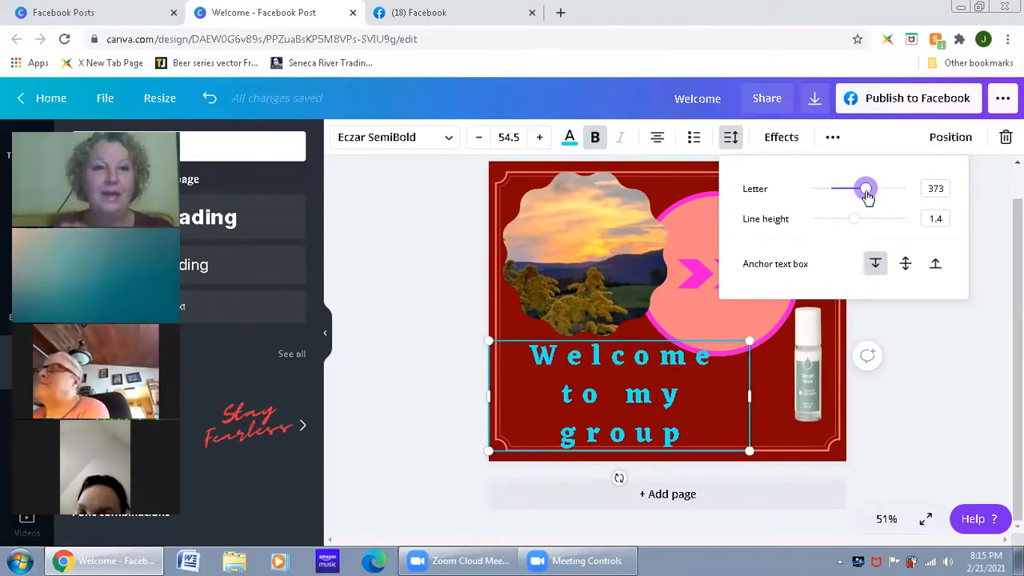
pyautogui.moveTo(865, 189); pyautogui.dragTo(847, 216)
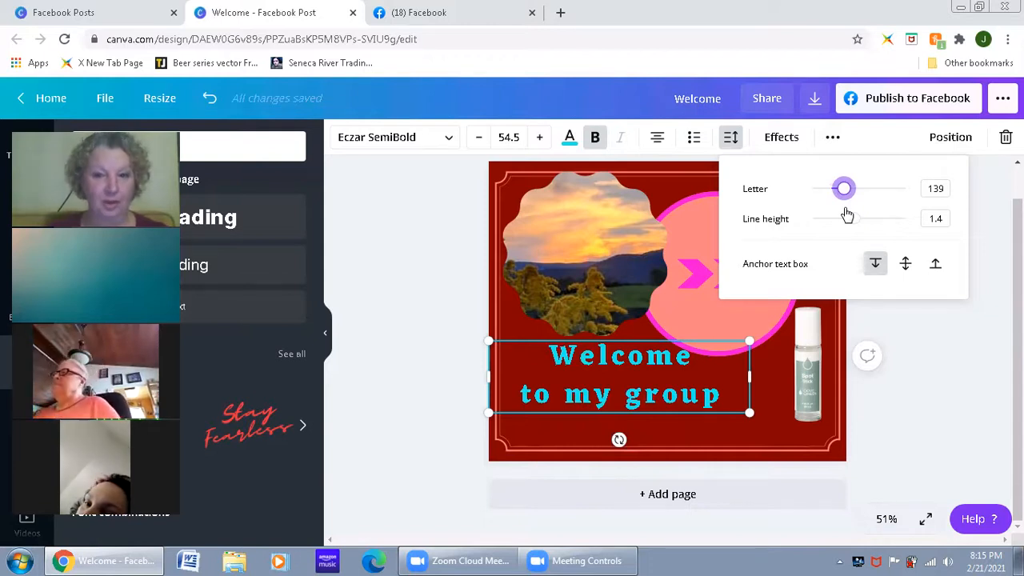
pyautogui.click(907, 398)
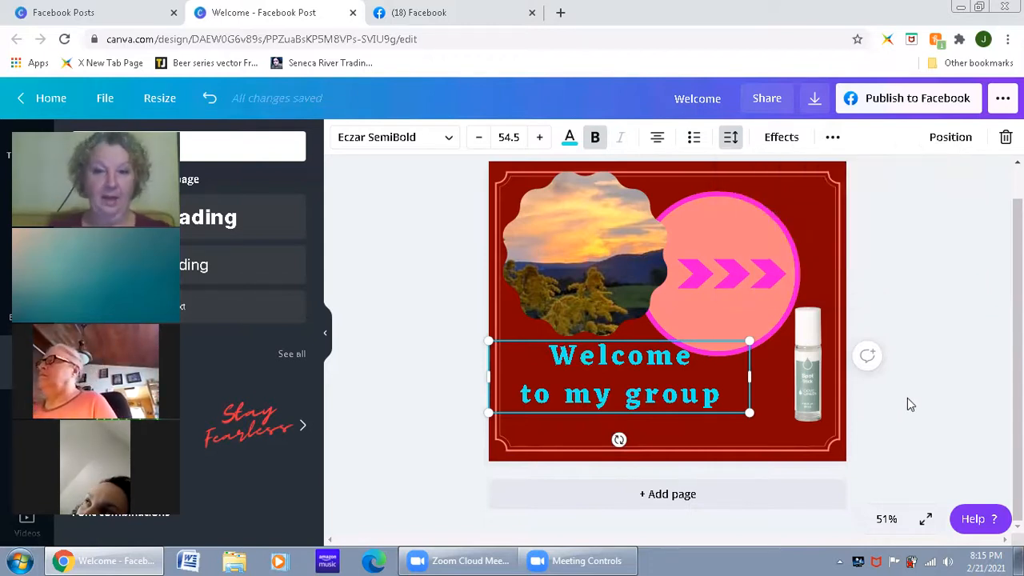
# Step: Undo the letter spacing and text box width changes on the "Welcome to my group" text
pyautogui.hotkey('ctrl', 'z')
pyautogui.hotkey('ctrl', 'z')
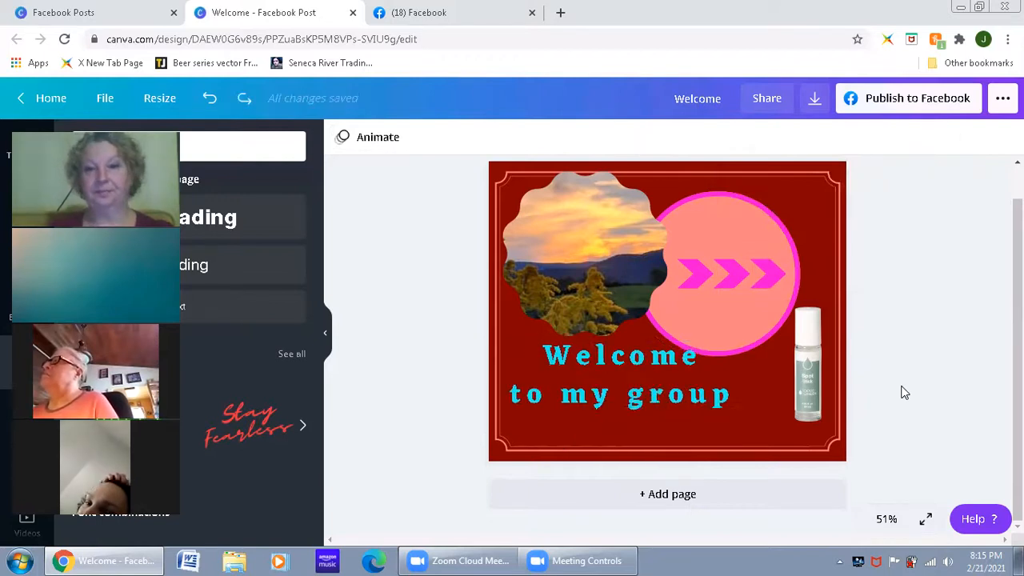
pyautogui.hotkey('ctrl', 'z')
pyautogui.hotkey('ctrl', 'z')
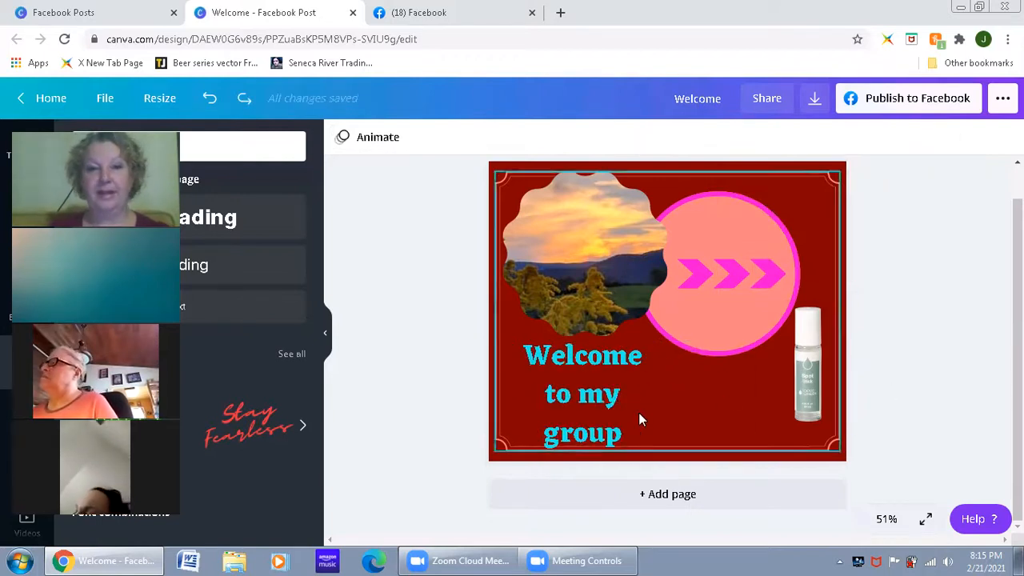
# Step: Try line heights of 0.5 and 1.4 on the "Welcome to my group" text and settle on 1.05
pyautogui.click(618, 428)
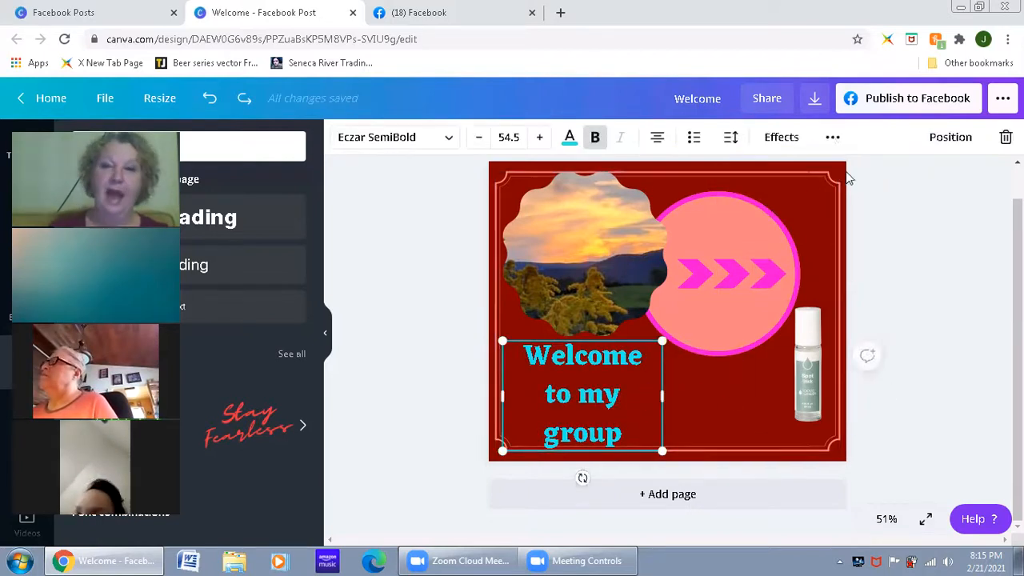
pyautogui.click(733, 138)
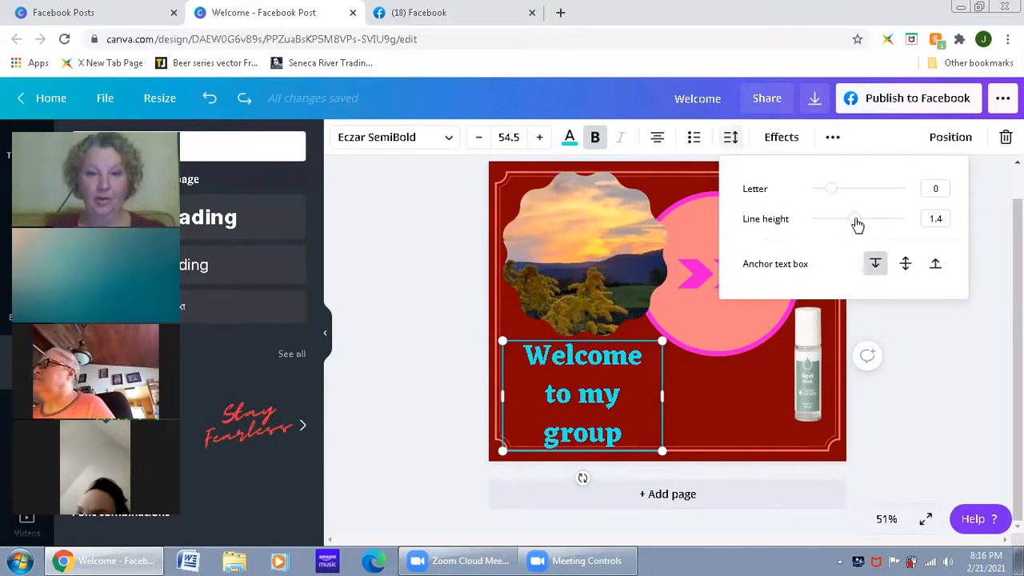
pyautogui.moveTo(856, 224); pyautogui.dragTo(781, 226)
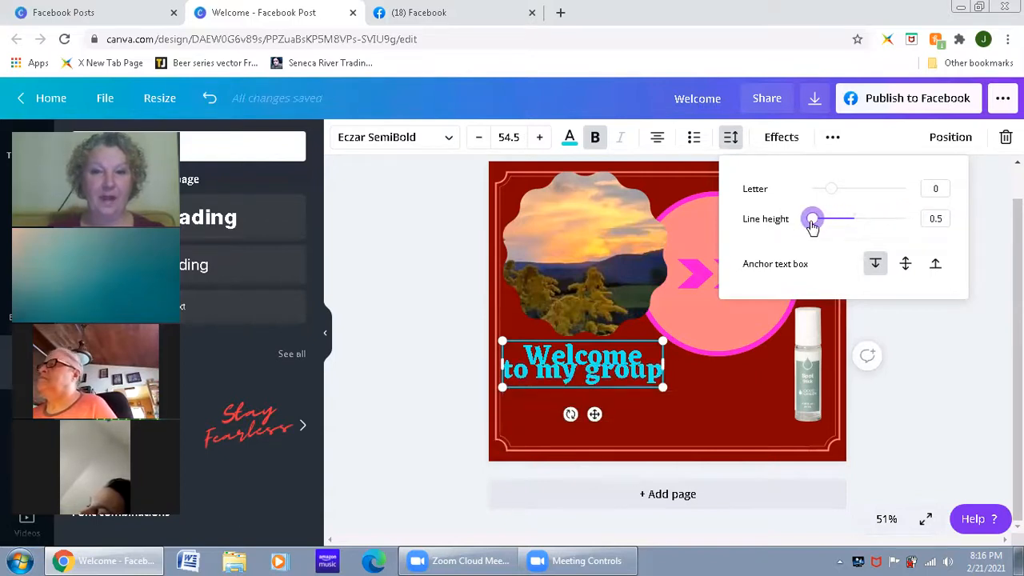
pyautogui.moveTo(812, 223); pyautogui.dragTo(856, 223)
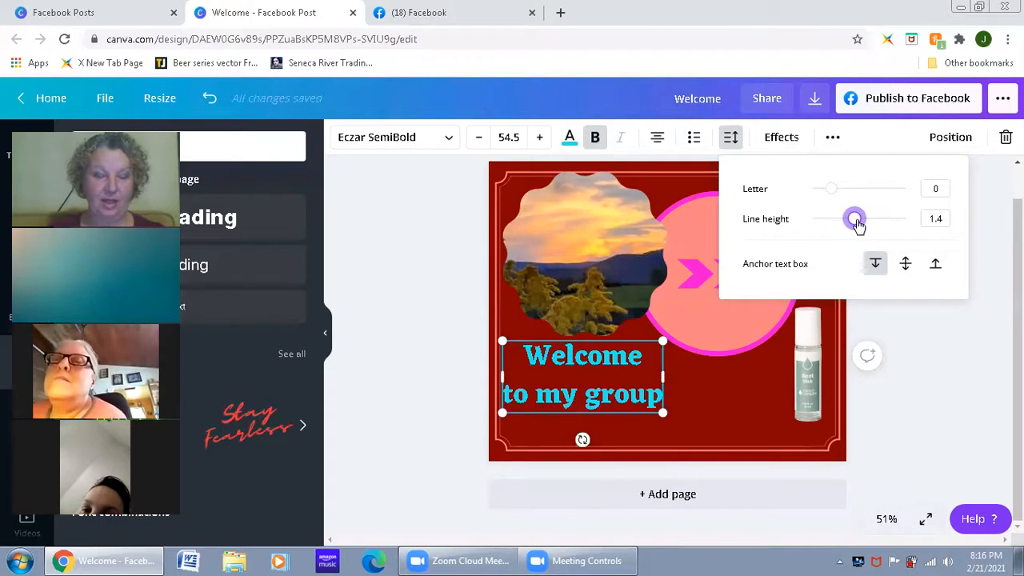
pyautogui.moveTo(856, 224)
pyautogui.mouseDown()
pyautogui.moveTo(792, 245)
pyautogui.moveTo(840, 224)
pyautogui.mouseUp()
pyautogui.rightClick(844, 225)
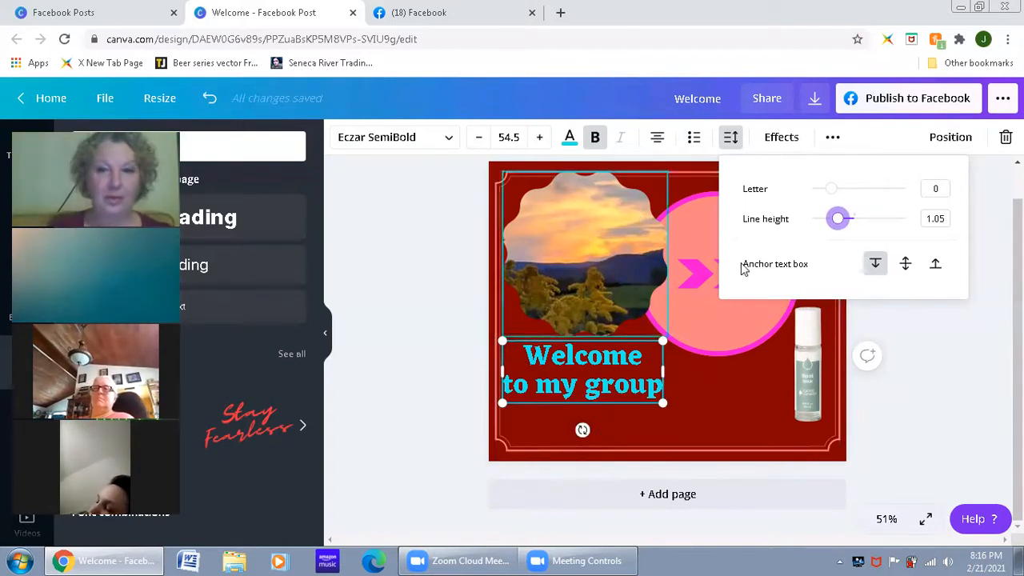
pyautogui.click(921, 371)
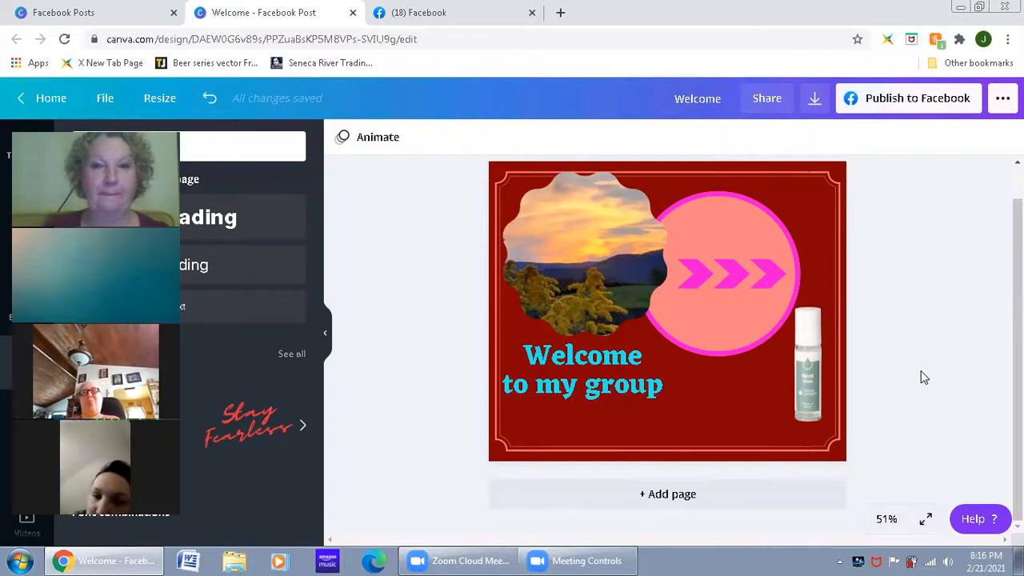
# Step: Apply the Shadow text effect to the "Welcome to my group" text and look over its settings
pyautogui.click(591, 372)
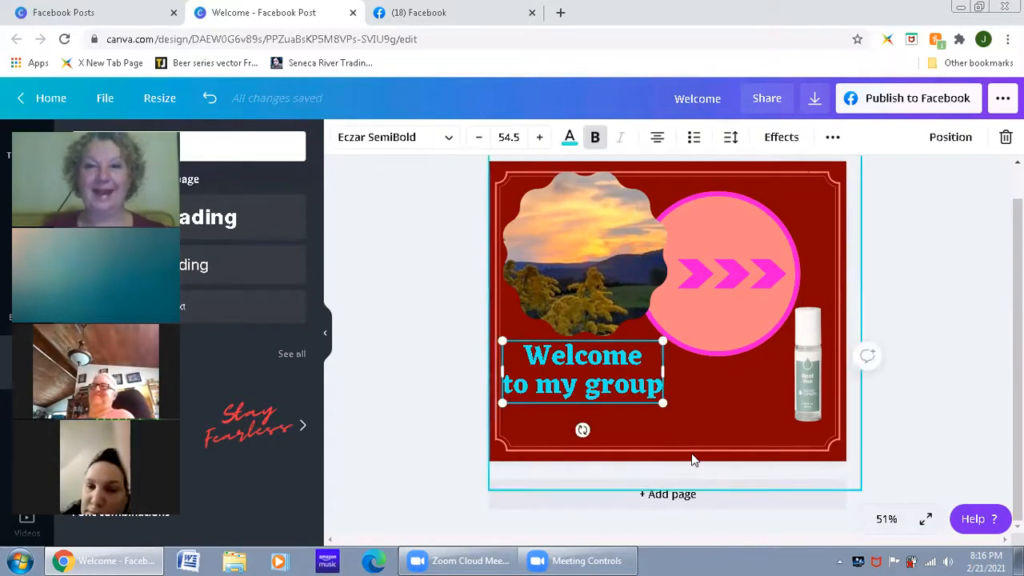
pyautogui.click(832, 138)
pyautogui.click(832, 140)
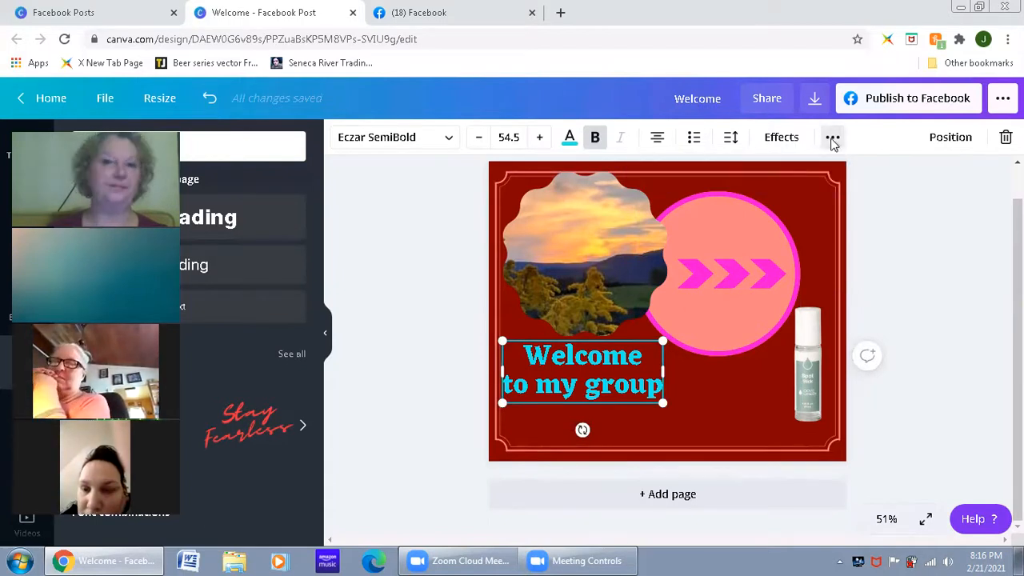
pyautogui.click(786, 140)
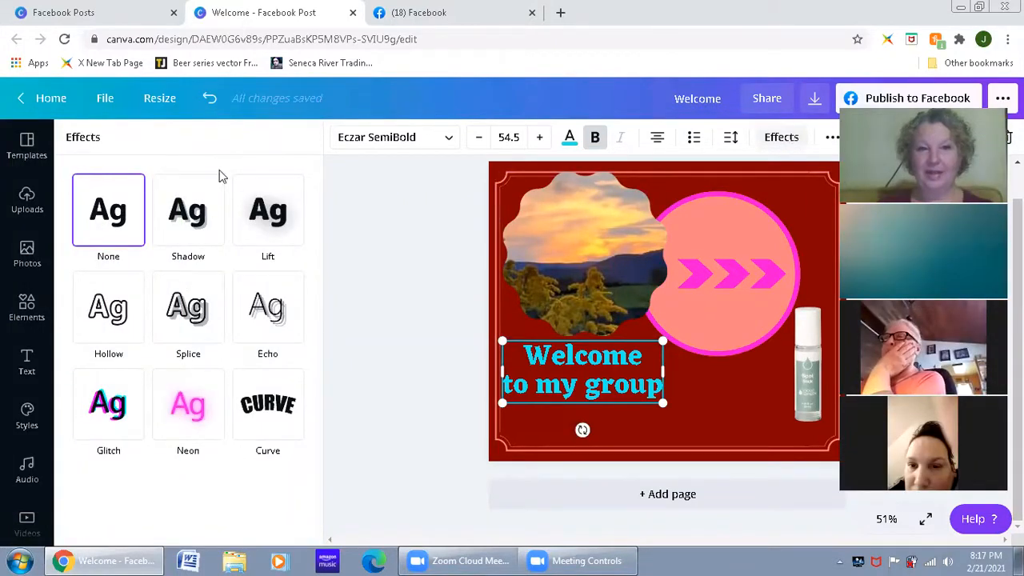
pyautogui.click(200, 209)
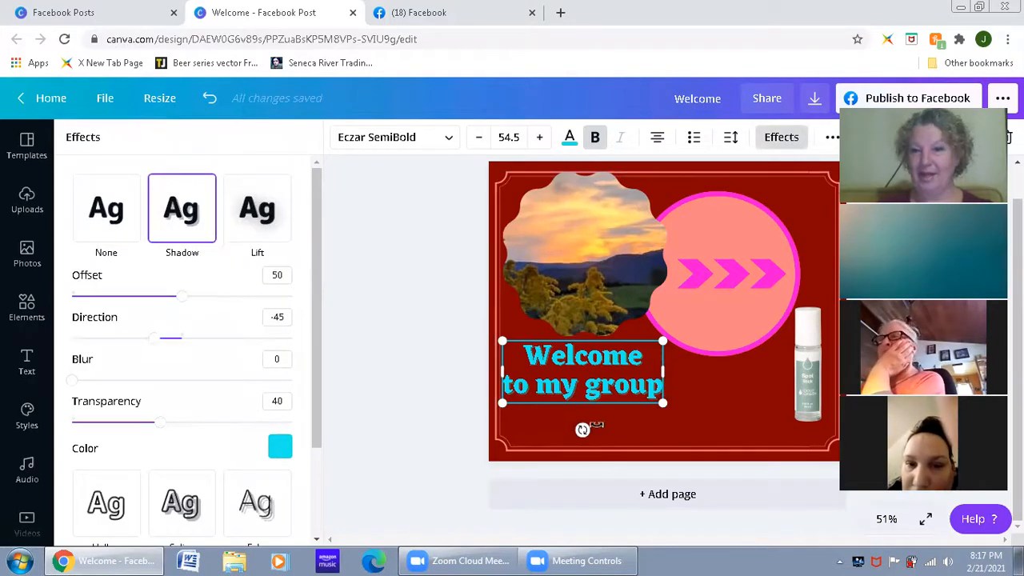
pyautogui.scroll(-2, 271, 404)
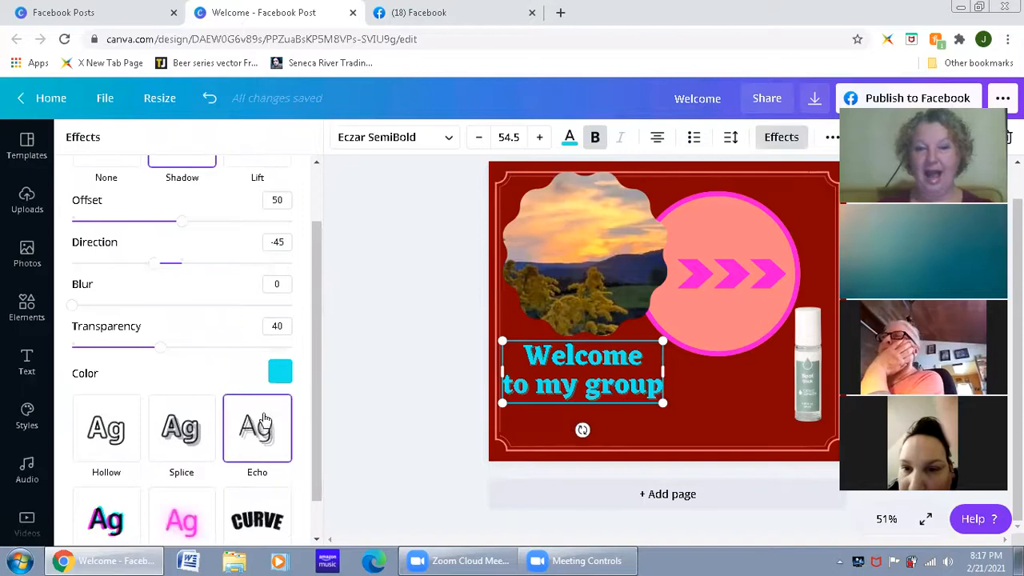
pyautogui.scroll(2, 125, 308)
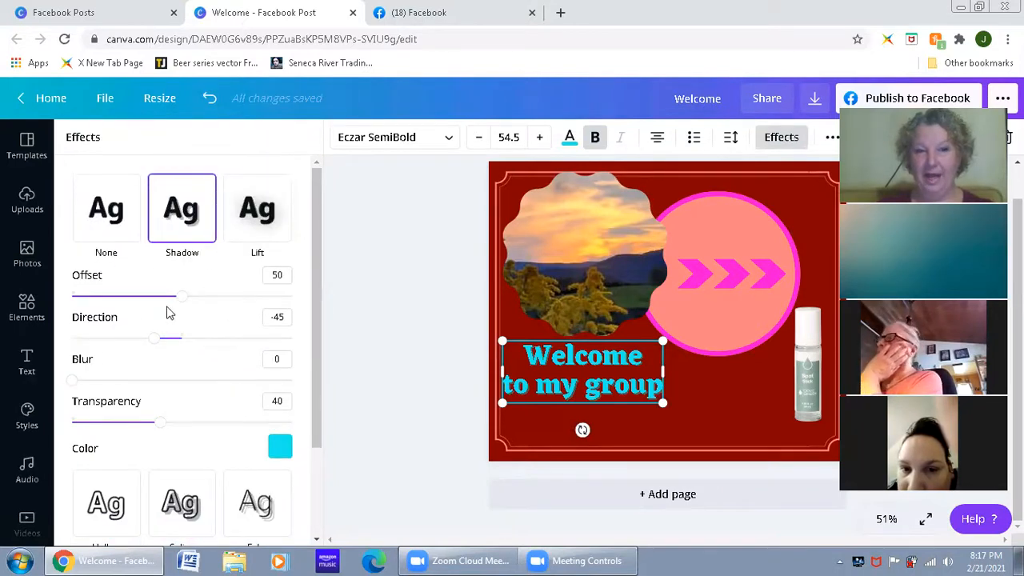
# Step: Set the text shadow's offset to 47, direction to -49 and blur to 52
pyautogui.moveTo(184, 305)
pyautogui.mouseDown()
pyautogui.moveTo(279, 312)
pyautogui.moveTo(11, 311)
pyautogui.moveTo(148, 311)
pyautogui.moveTo(173, 295)
pyautogui.mouseUp()
pyautogui.moveTo(157, 343)
pyautogui.mouseDown()
pyautogui.moveTo(293, 343)
pyautogui.moveTo(72, 340)
pyautogui.moveTo(153, 344)
pyautogui.mouseUp()
pyautogui.moveTo(72, 381); pyautogui.dragTo(188, 388)
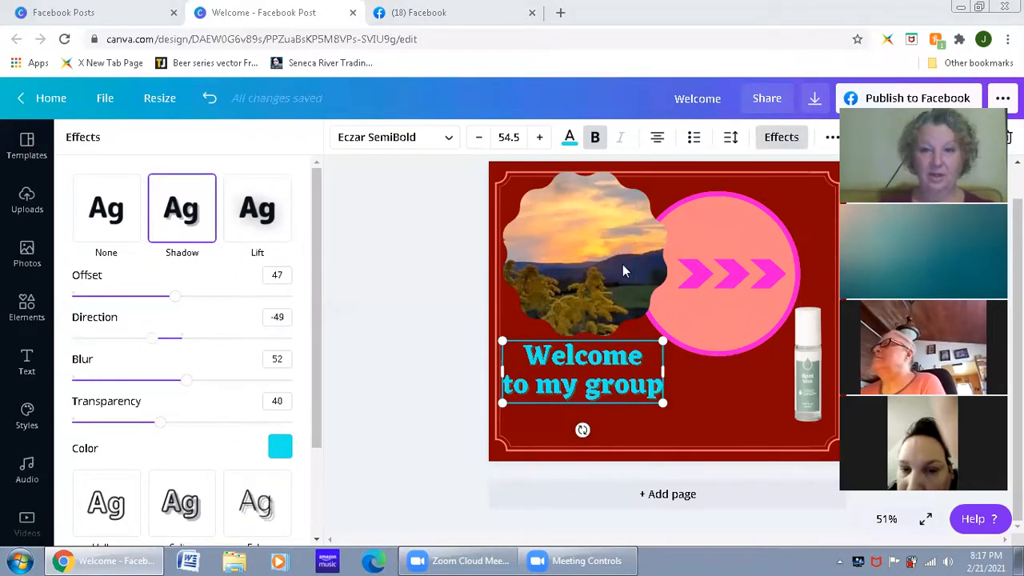
# Step: View the design at 100% and try a shadow offset of 100, bringing it back to 47
pyautogui.click(886, 519)
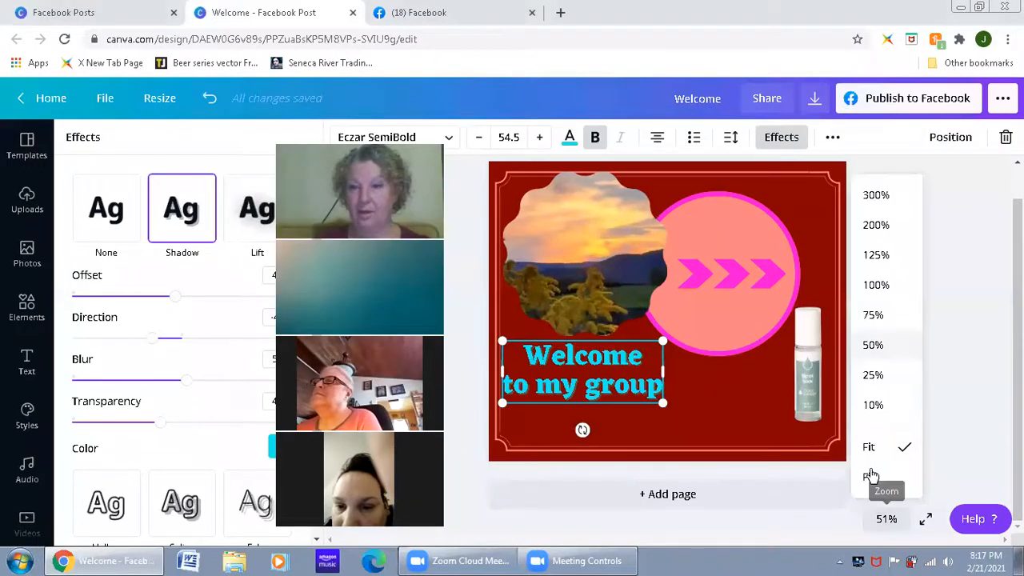
pyautogui.click(884, 286)
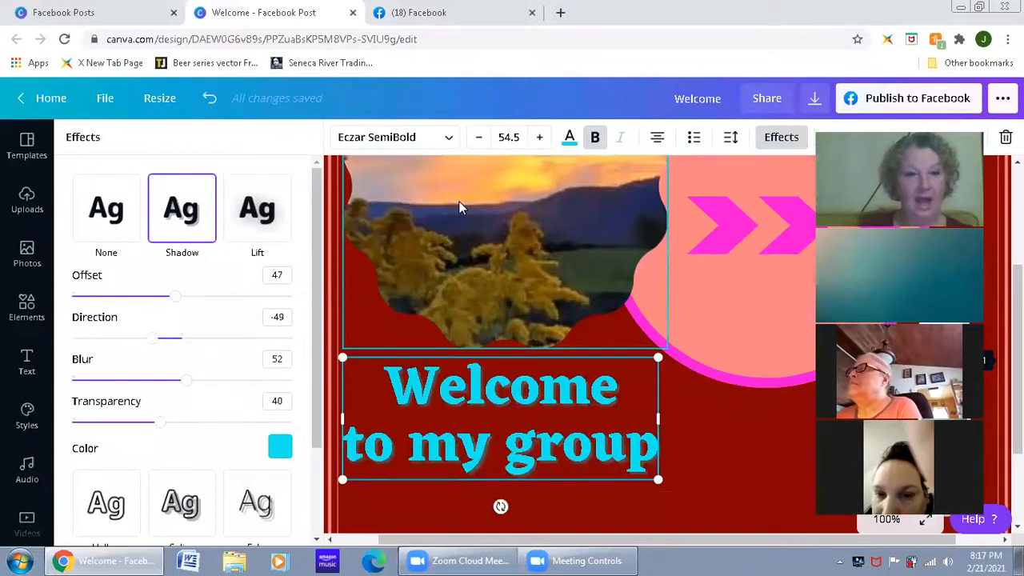
pyautogui.moveTo(178, 300); pyautogui.dragTo(317, 302)
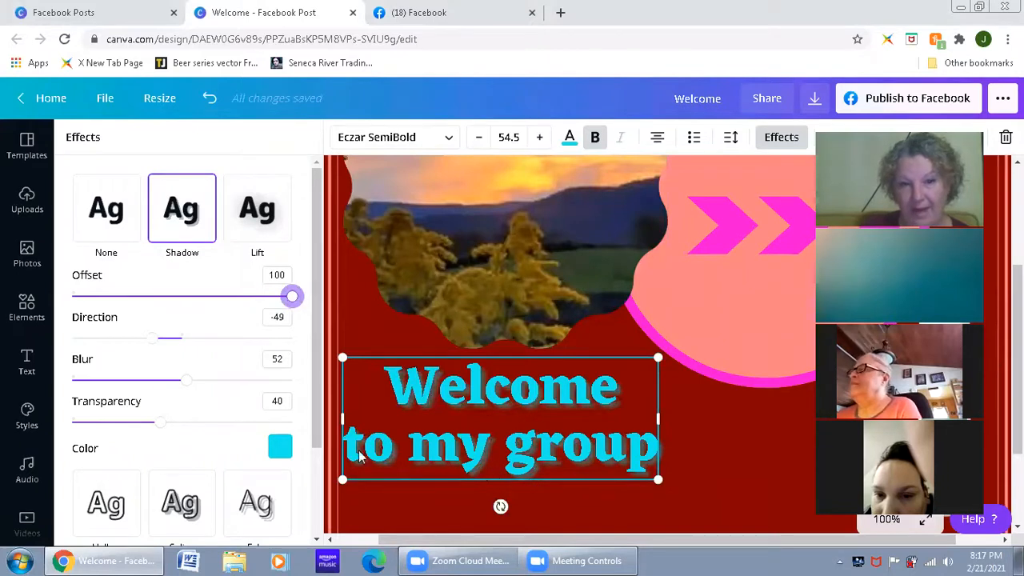
pyautogui.moveTo(291, 296); pyautogui.dragTo(47, 311)
pyautogui.moveTo(114, 308); pyautogui.dragTo(177, 310)
# Step: Try a shadow direction of 148, settle on -54, and raise the shadow's blur to 100
pyautogui.moveTo(153, 346); pyautogui.dragTo(273, 339)
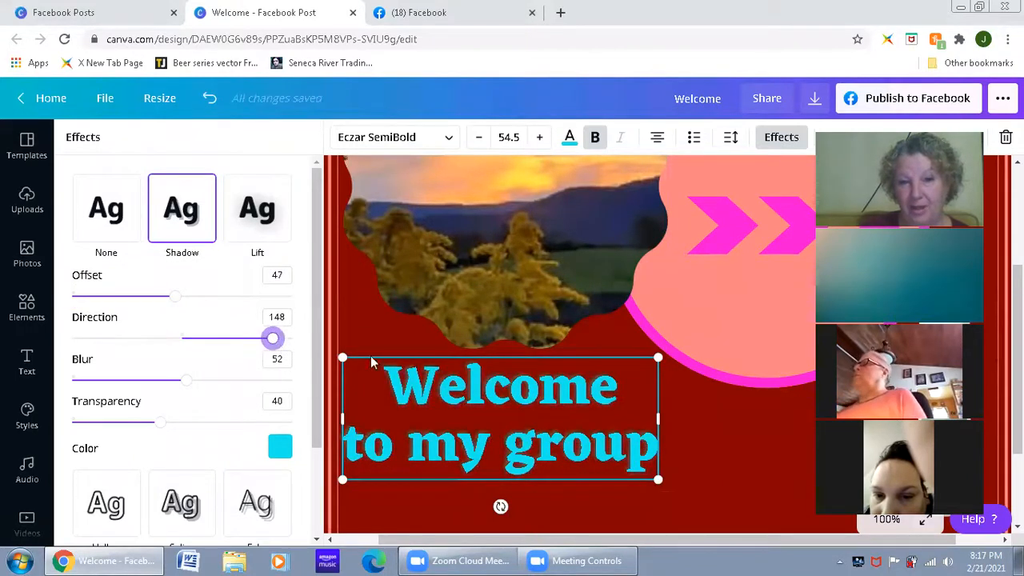
pyautogui.moveTo(272, 339); pyautogui.dragTo(151, 342)
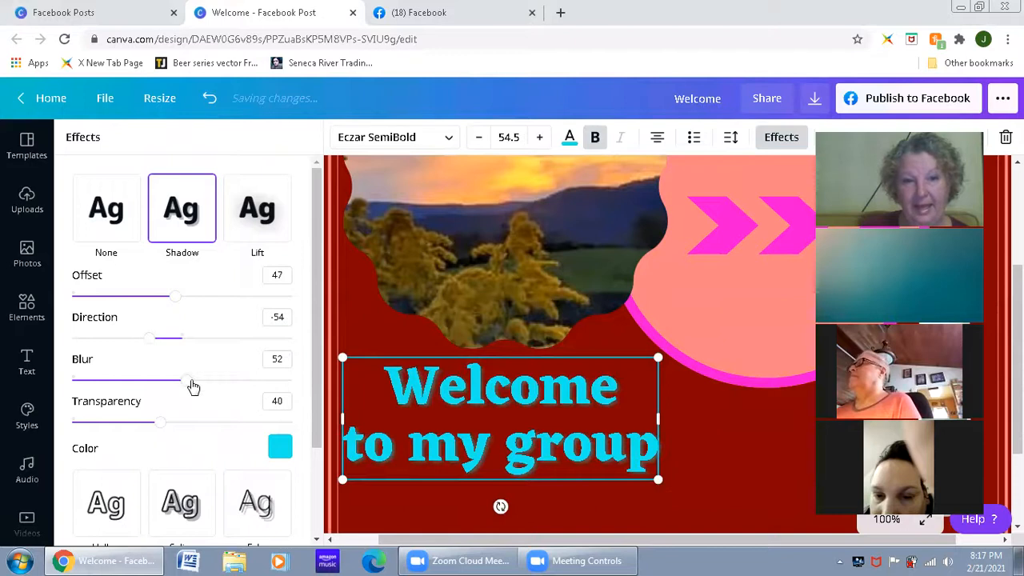
pyautogui.moveTo(288, 388); pyautogui.dragTo(313, 389)
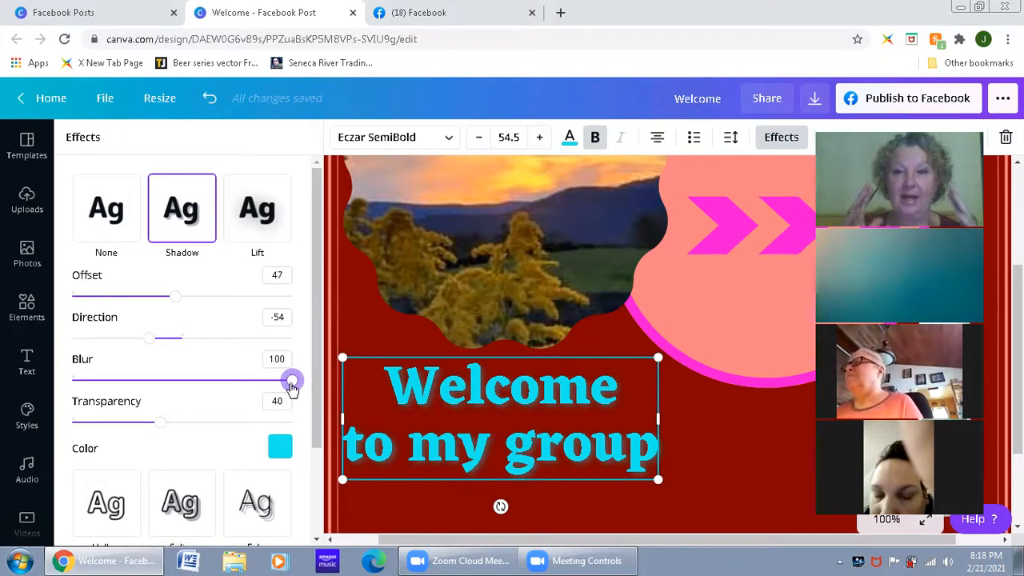
# Step: Change the text shadow's color to the bright pink from the document colors
pyautogui.click(280, 447)
pyautogui.click(154, 294)
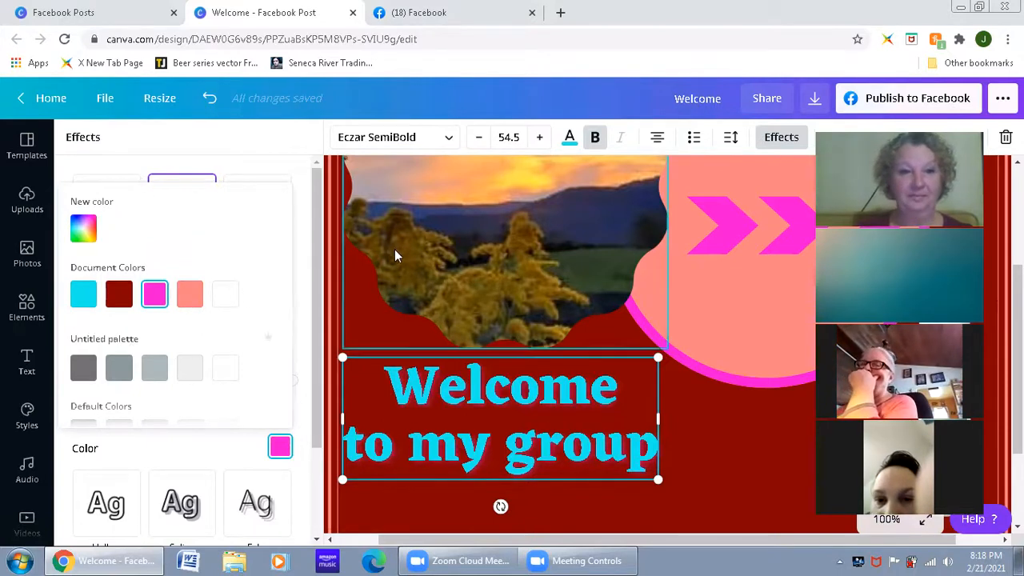
pyautogui.click(496, 320)
pyautogui.click(698, 432)
# Step: Try the Neon effect on the welcome text with its intensity raised to 93
pyautogui.click(515, 445)
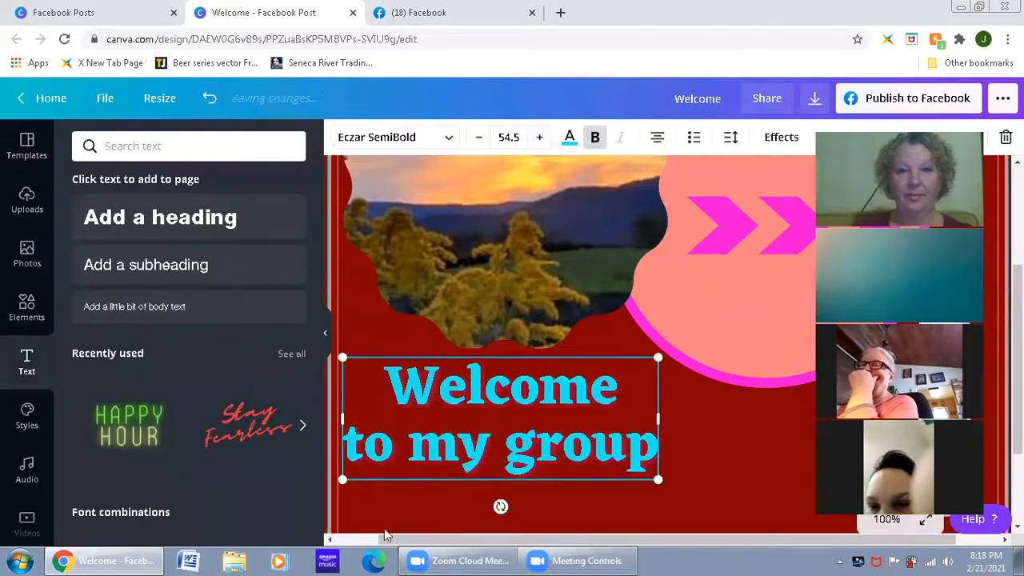
pyautogui.click(782, 137)
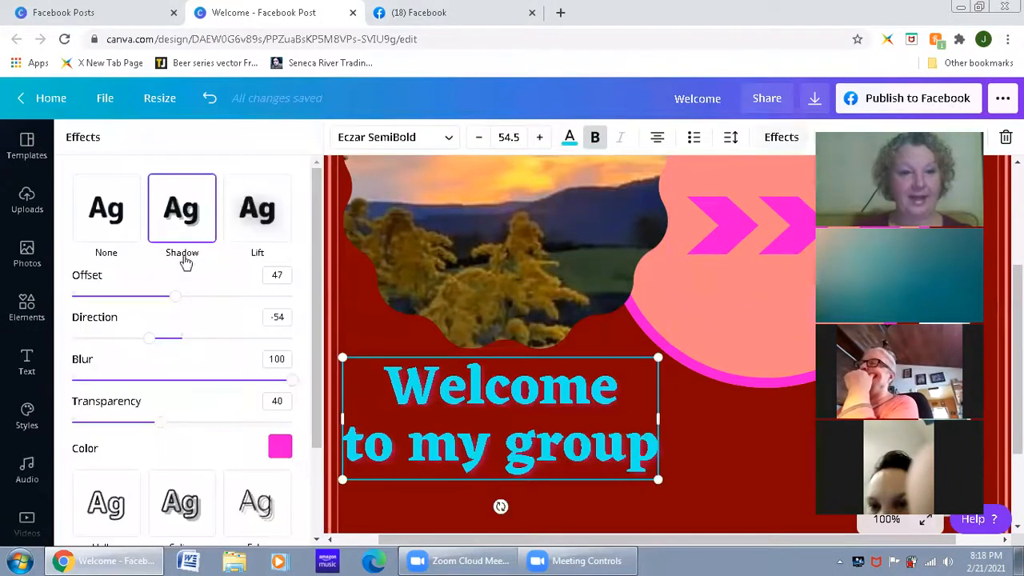
pyautogui.scroll(-2, 235, 466)
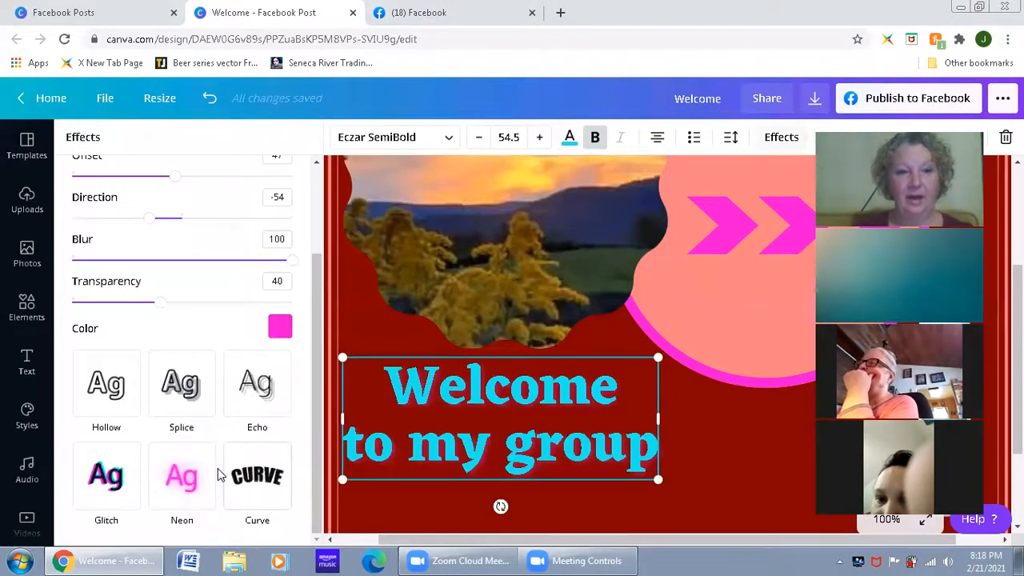
pyautogui.click(206, 499)
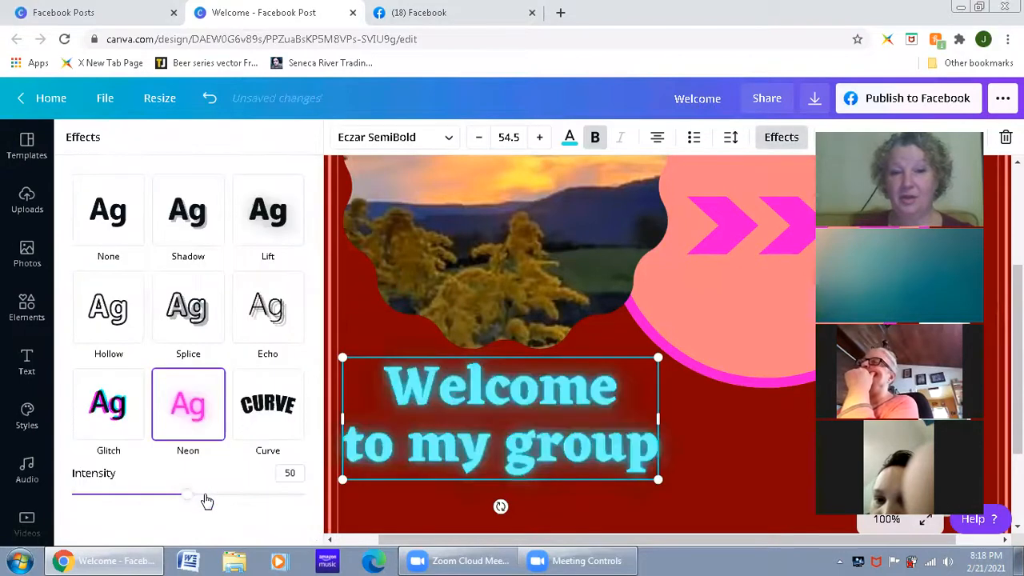
pyautogui.moveTo(189, 500); pyautogui.dragTo(334, 501)
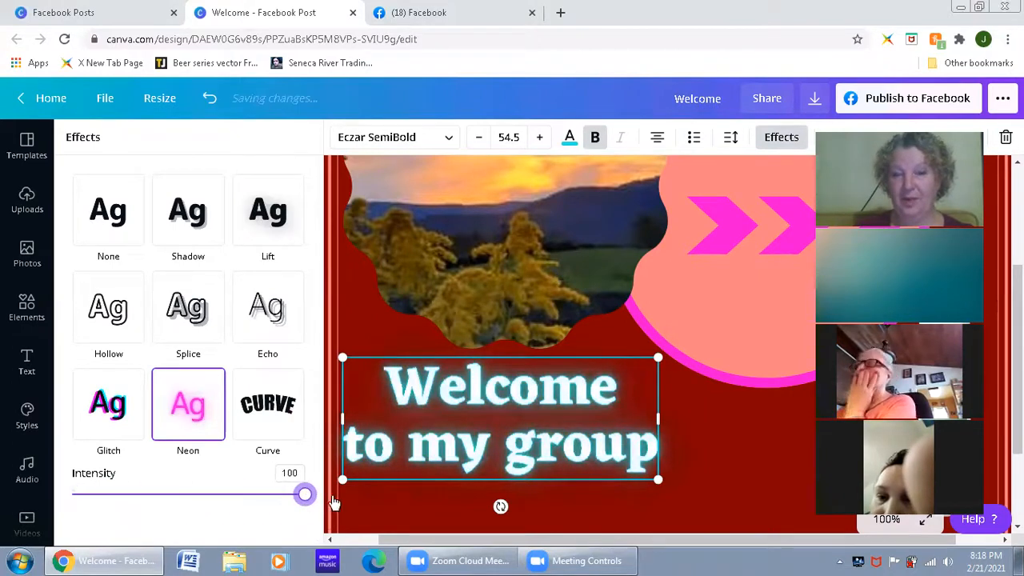
# Step: Try the Splice effect on the welcome text, reducing its thickness and offset and adjusting its direction
pyautogui.click(205, 336)
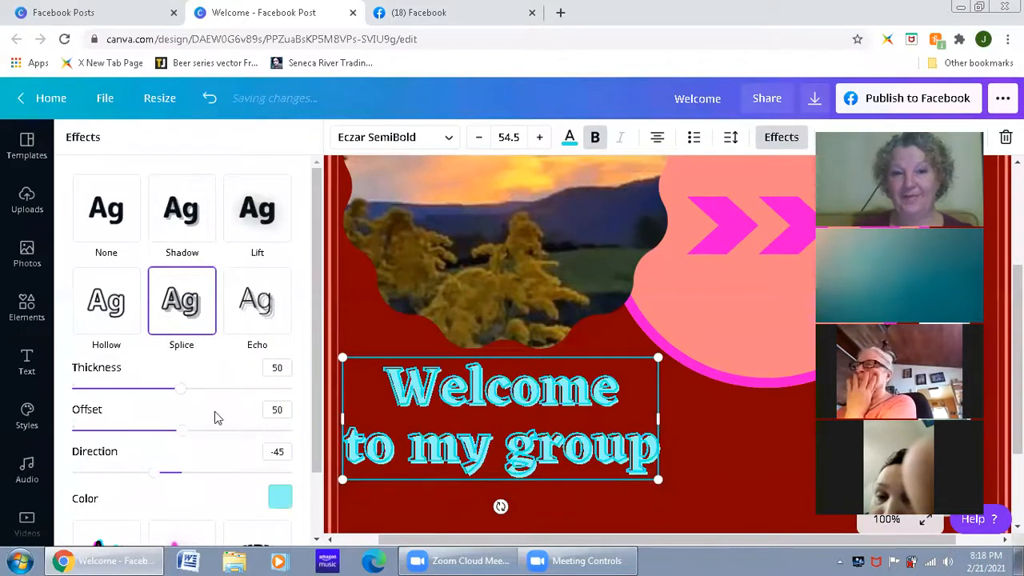
pyautogui.moveTo(223, 389); pyautogui.dragTo(137, 389)
pyautogui.moveTo(183, 432); pyautogui.dragTo(117, 434)
pyautogui.moveTo(189, 482); pyautogui.dragTo(209, 485)
# Step: Change the Splice effect's color to the salmon pink from the document colors
pyautogui.scroll(-1, 240, 448)
pyautogui.click(280, 418)
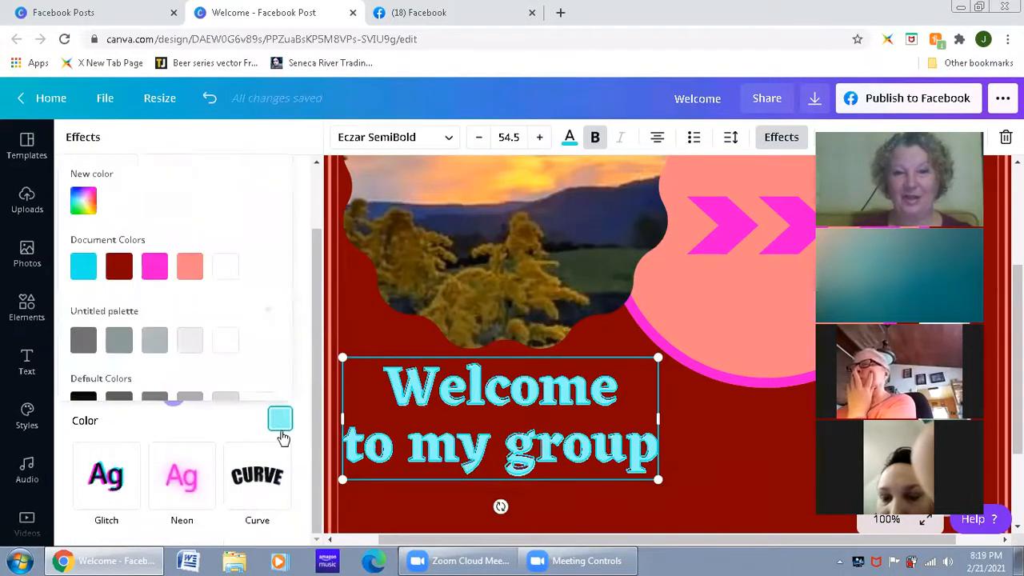
pyautogui.click(189, 265)
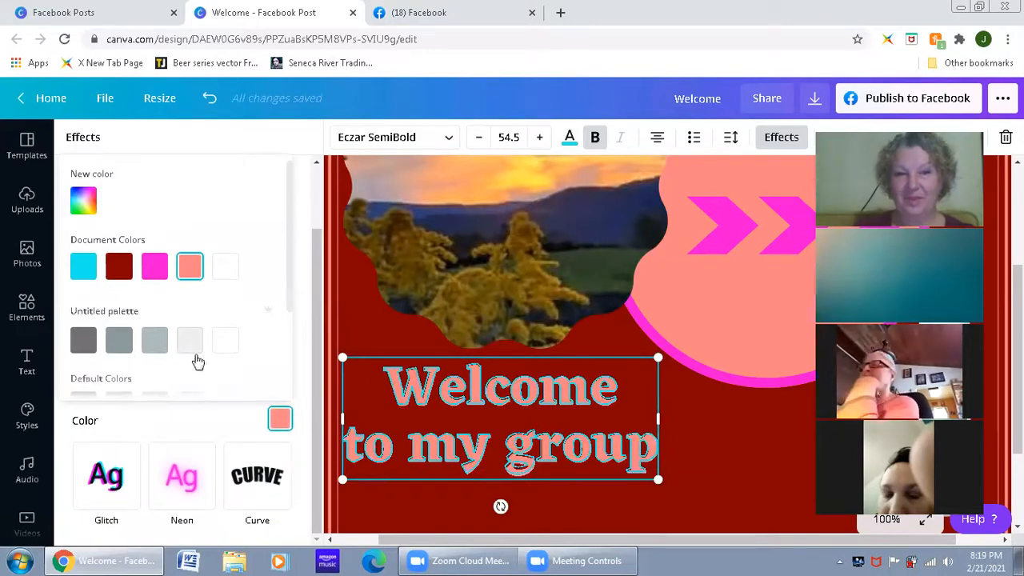
pyautogui.click(681, 432)
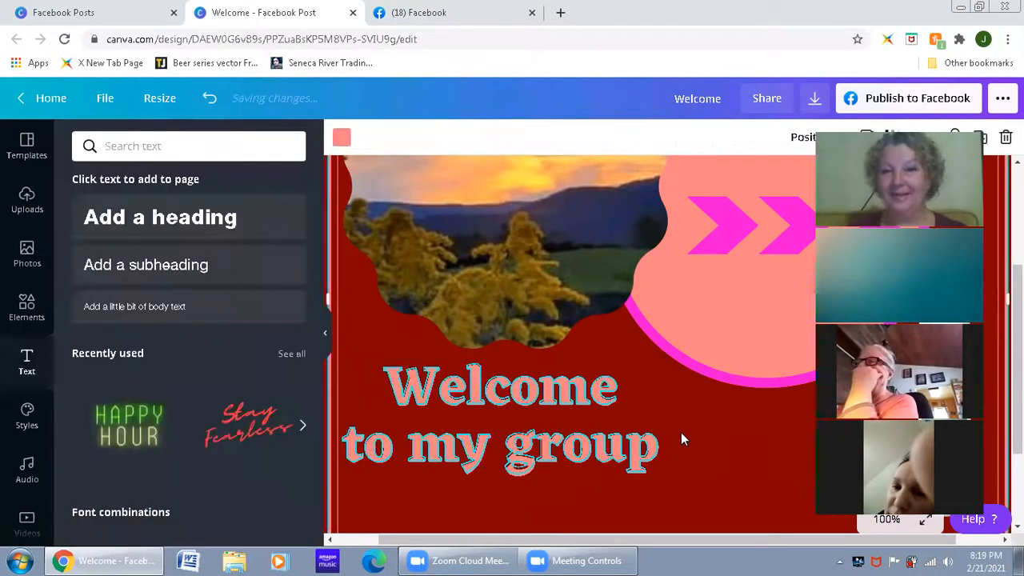
pyautogui.click(576, 432)
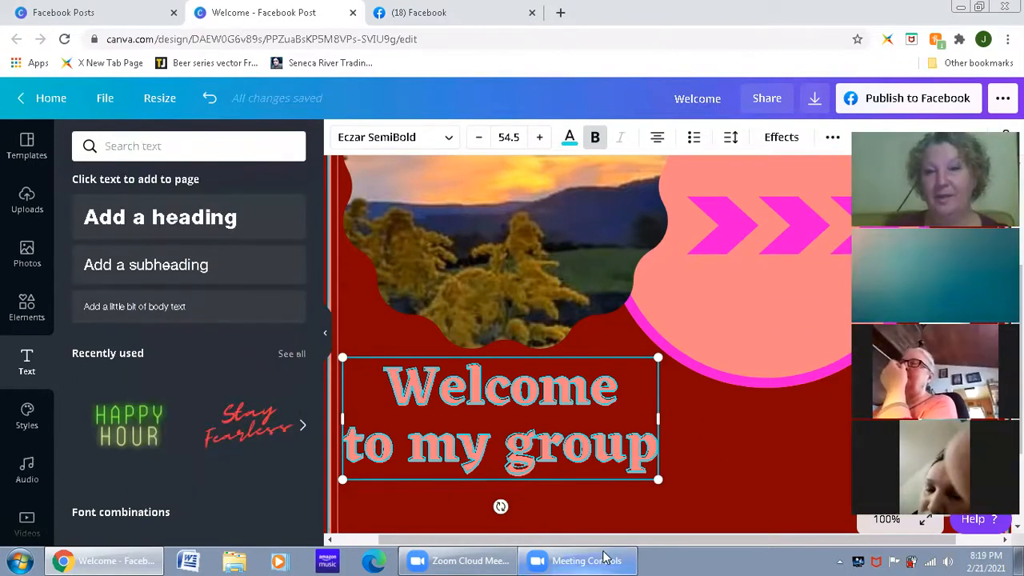
# Step: Add the recently used neon HAPPY HOUR text combination to the design and view the whole page
pyautogui.click(121, 434)
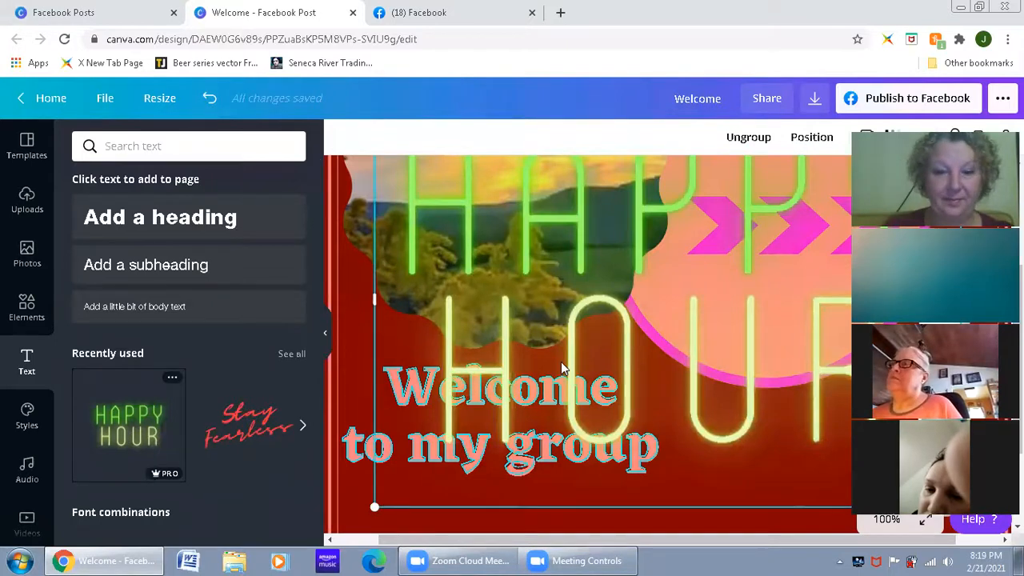
pyautogui.scroll(-1, 561, 361)
pyautogui.scroll(-3, 561, 362)
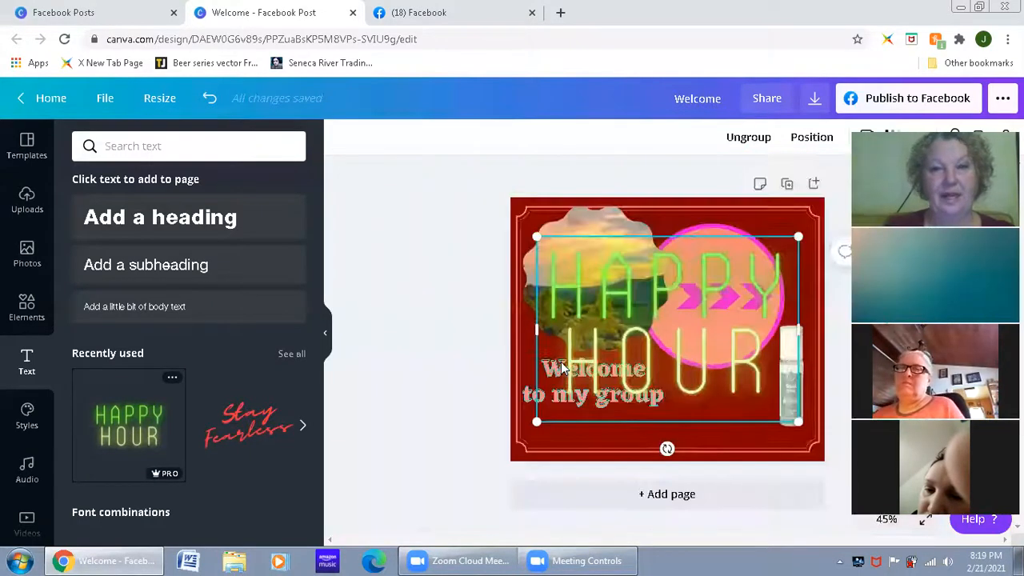
# Step: Replace HAPPY with WELCOME in the neon text, widen its box and scale the font down to 160
pyautogui.click(669, 311)
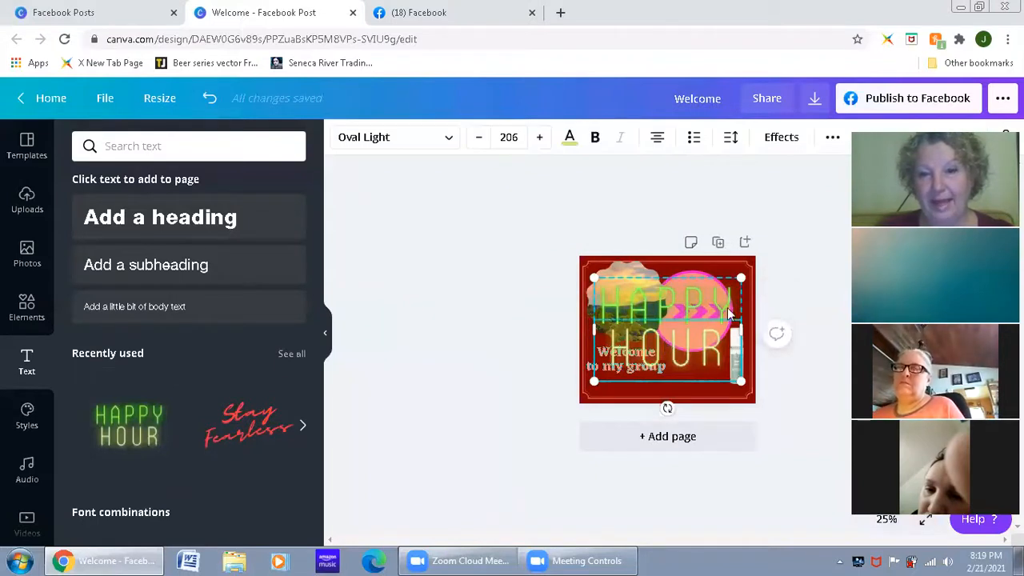
pyautogui.moveTo(731, 297); pyautogui.dragTo(569, 300)
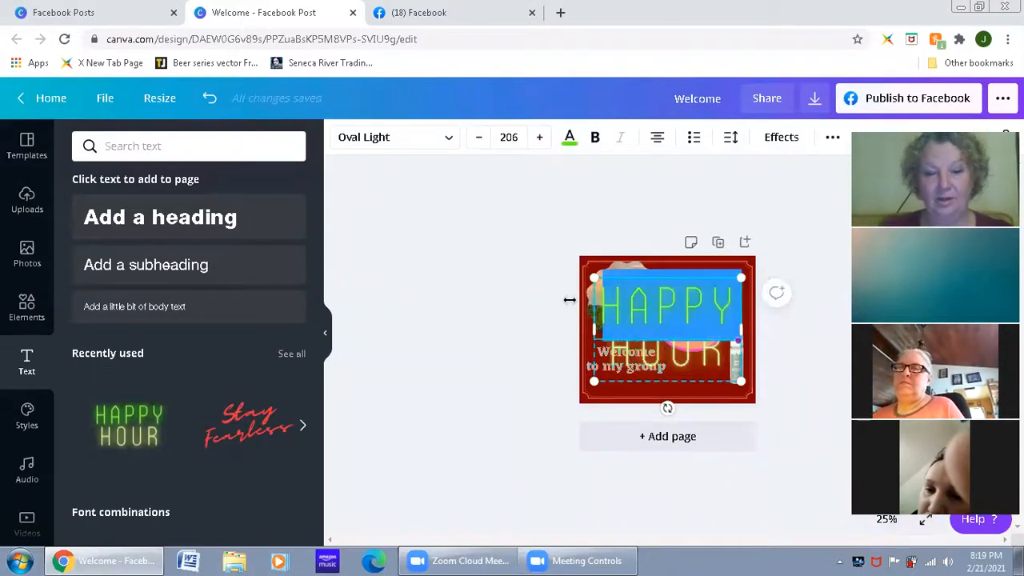
pyautogui.write('WELCOME')
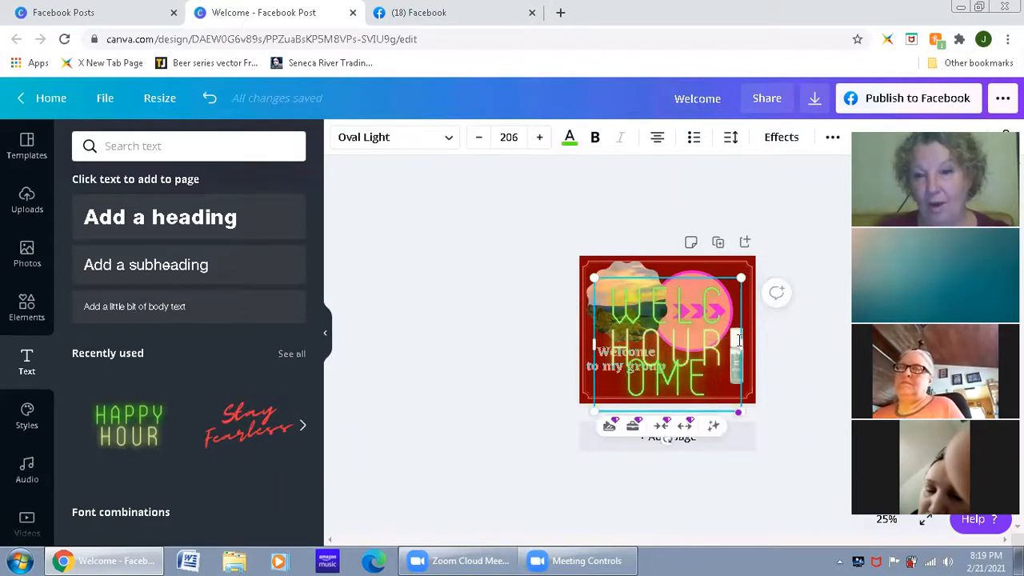
pyautogui.moveTo(739, 340); pyautogui.dragTo(797, 326)
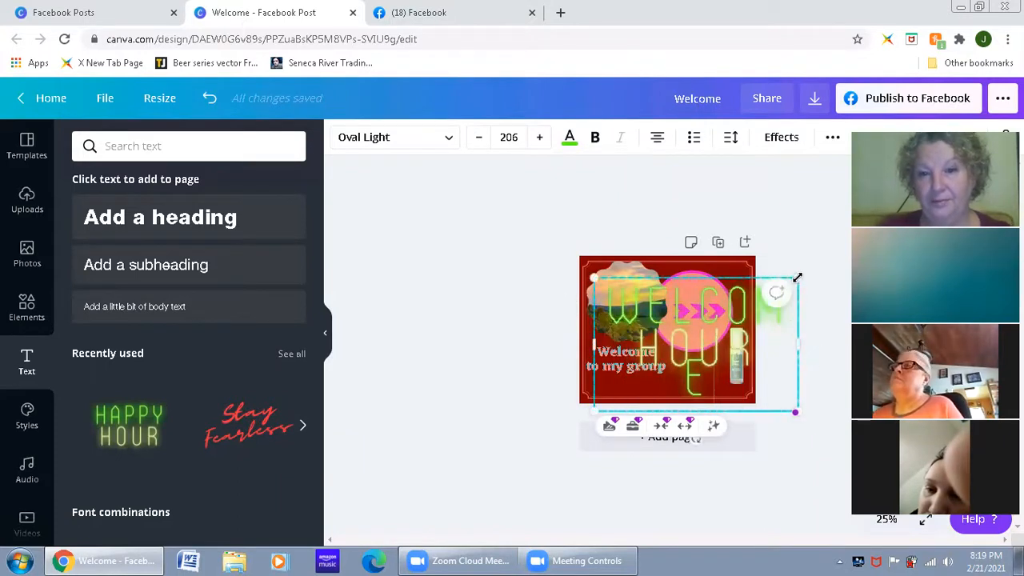
pyautogui.moveTo(748, 302); pyautogui.dragTo(752, 308)
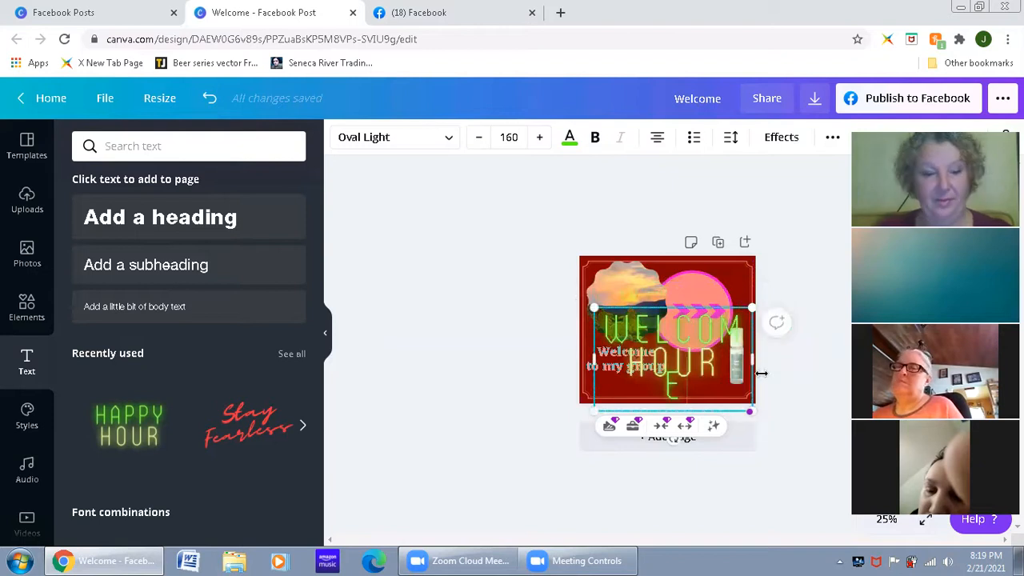
# Step: Undo the neon text combination and the Splice and Neon effects tried on the welcome text
pyautogui.hotkey('ctrl', 'z')
pyautogui.hotkey('ctrl', 'z')
pyautogui.hotkey('ctrl', 'z')
pyautogui.hotkey('ctrl', 'z')
pyautogui.hotkey('ctrl', 'z')
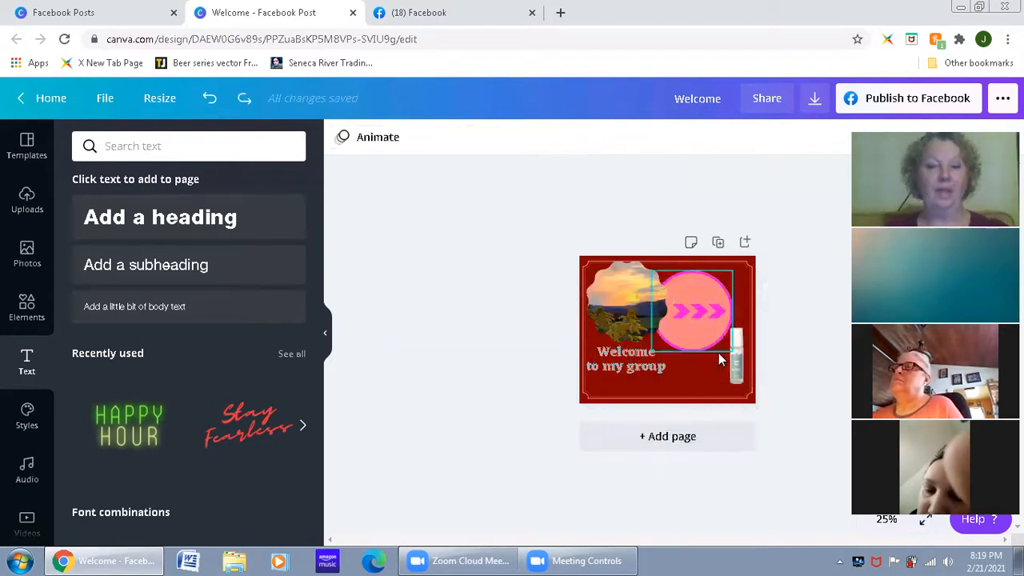
pyautogui.hotkey('ctrl', 'z')
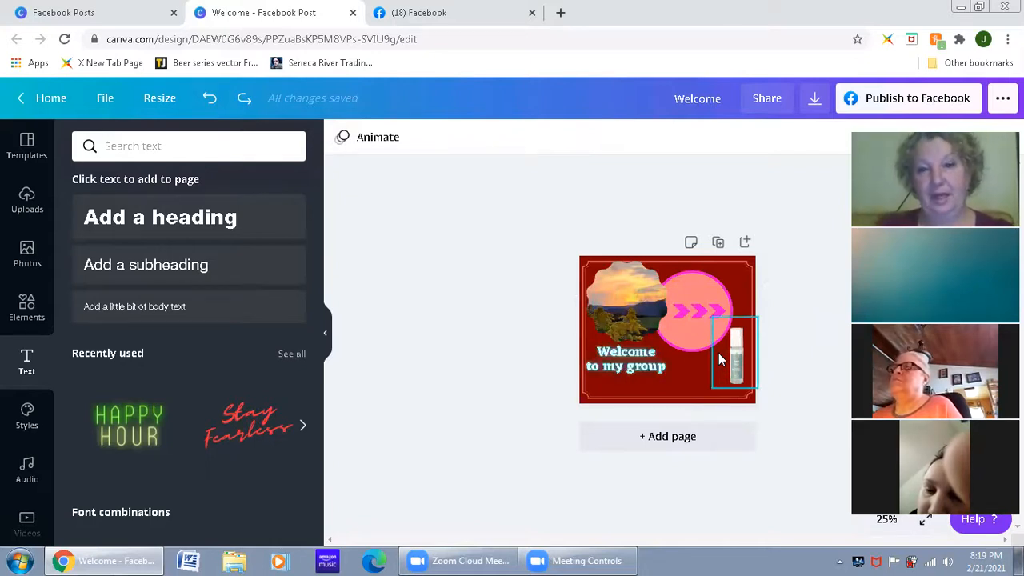
pyautogui.scroll(3, 694, 364)
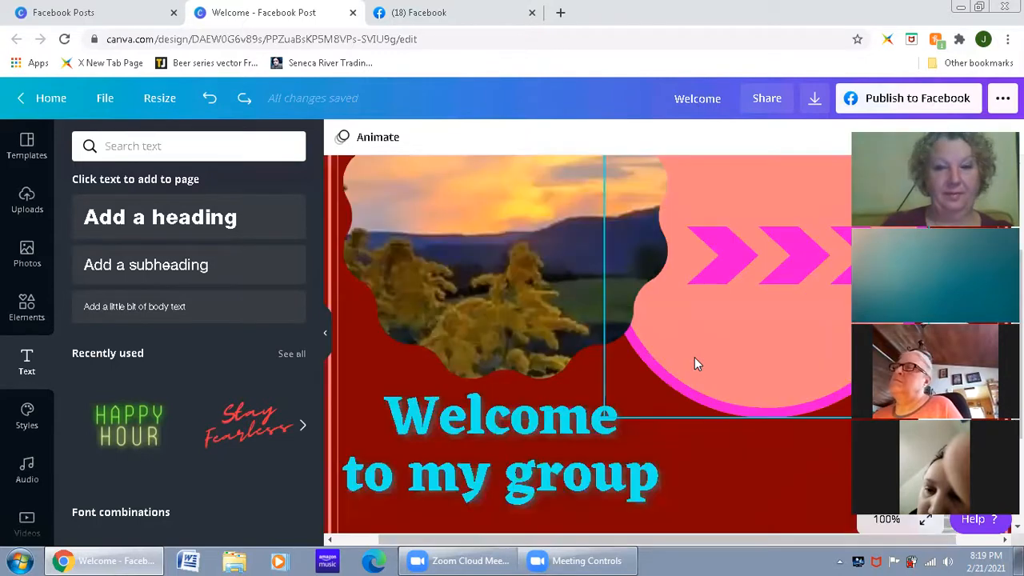
pyautogui.scroll(-3, 694, 357)
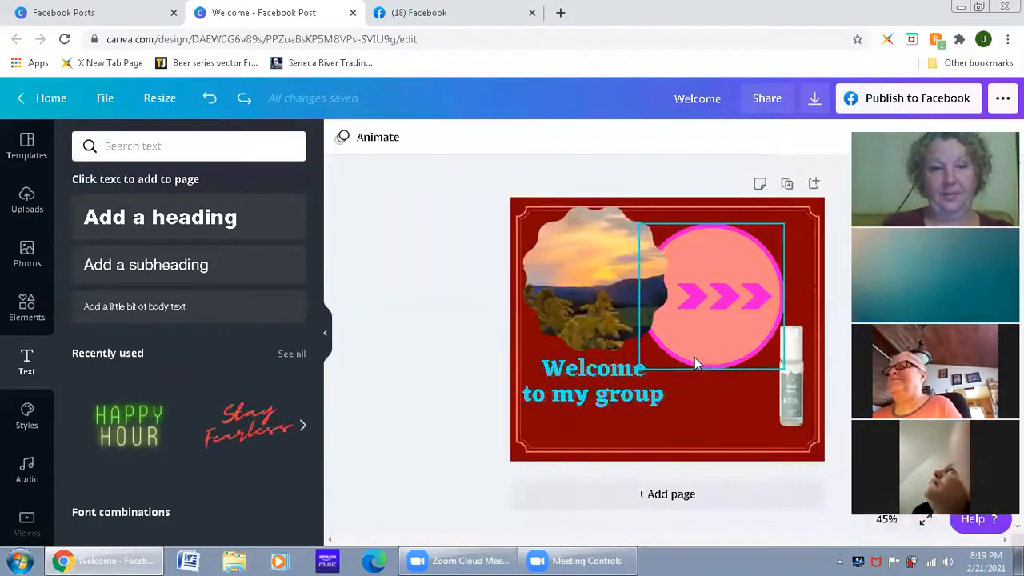
# Step: Apply the Brand Kit's Helvetica heading and subheading font style to the design and browse the trending styles
pyautogui.click(18, 424)
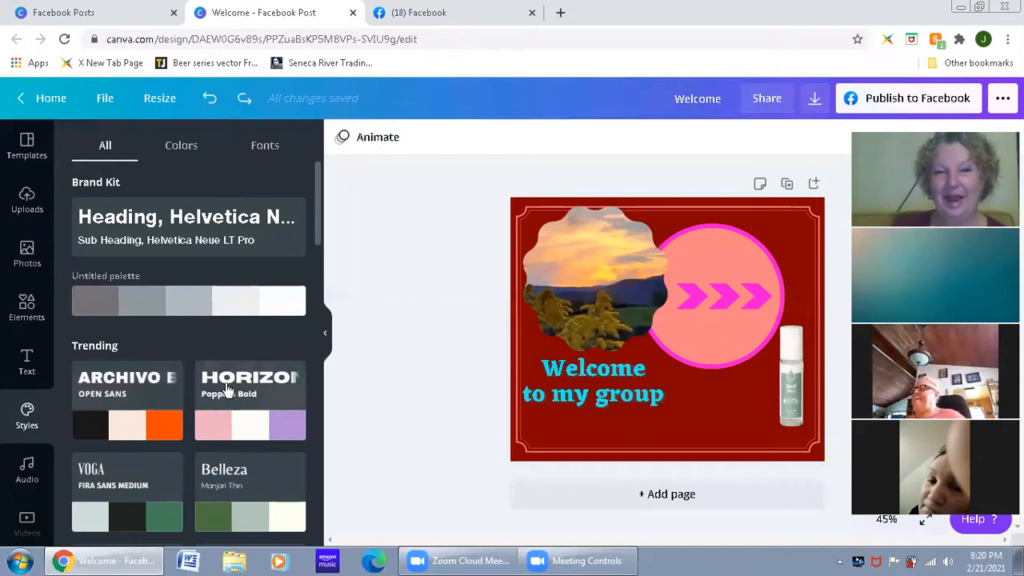
pyautogui.scroll(-5, 228, 389)
pyautogui.scroll(5, 228, 389)
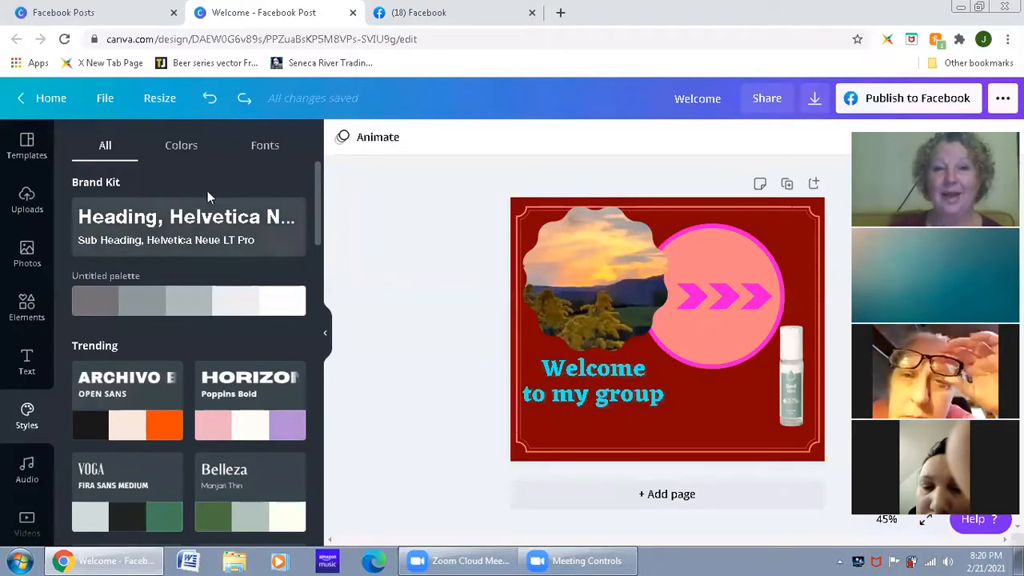
pyautogui.click(222, 229)
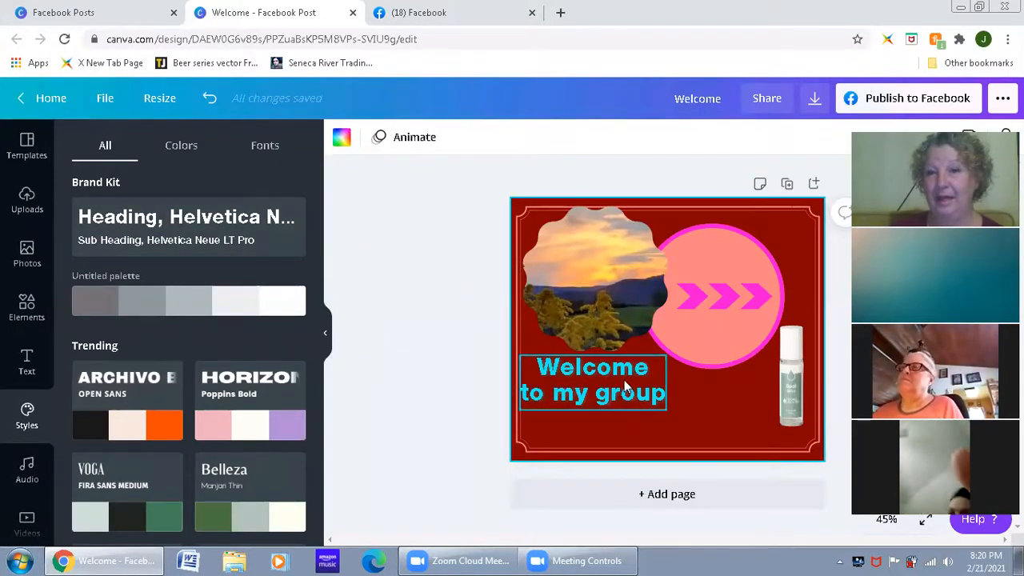
pyautogui.scroll(-1, 255, 448)
pyautogui.scroll(-1, 255, 442)
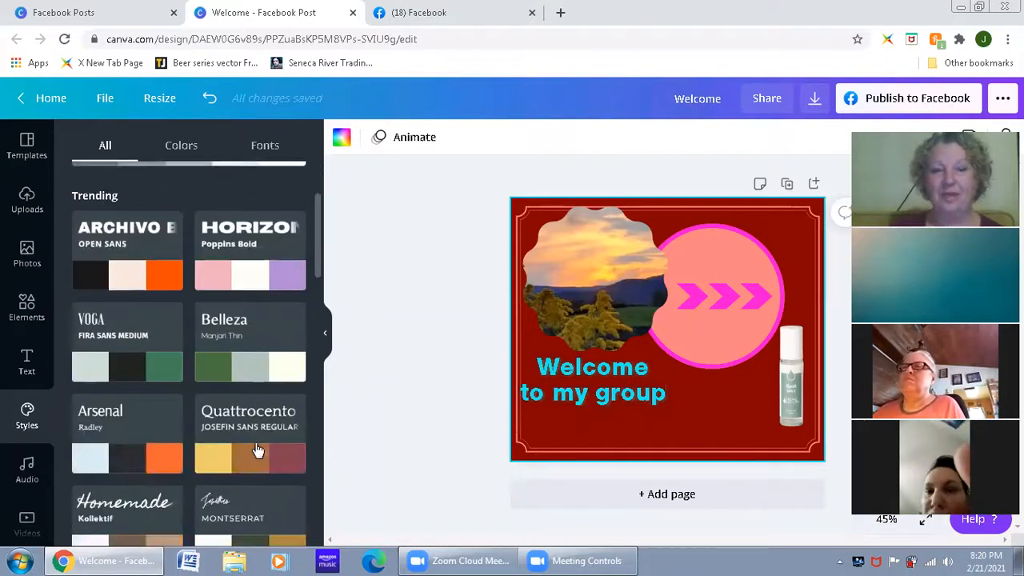
pyautogui.scroll(3, 255, 442)
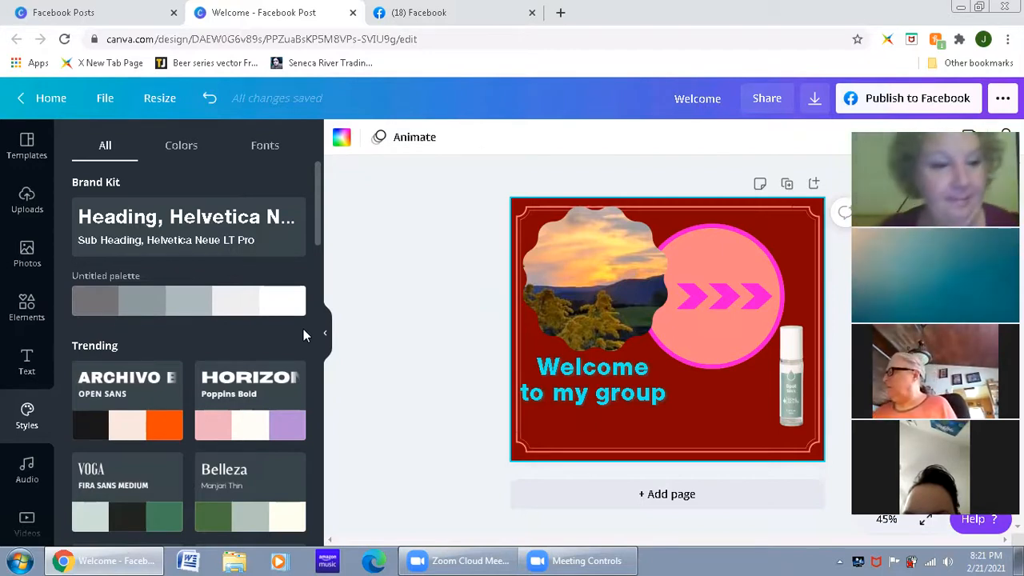
# Step: Search the audio library for "happy"
pyautogui.click(25, 482)
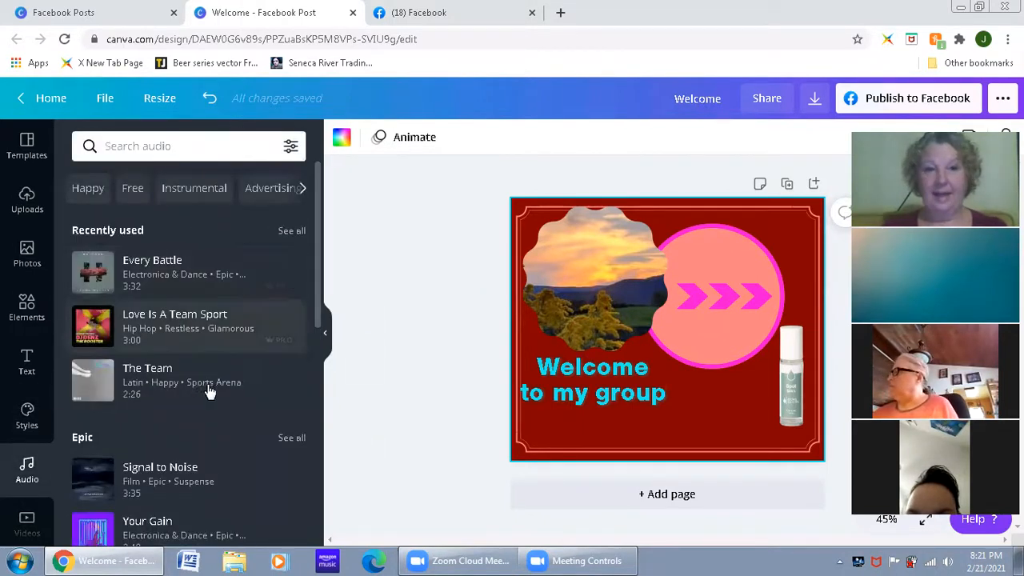
pyautogui.click(152, 145)
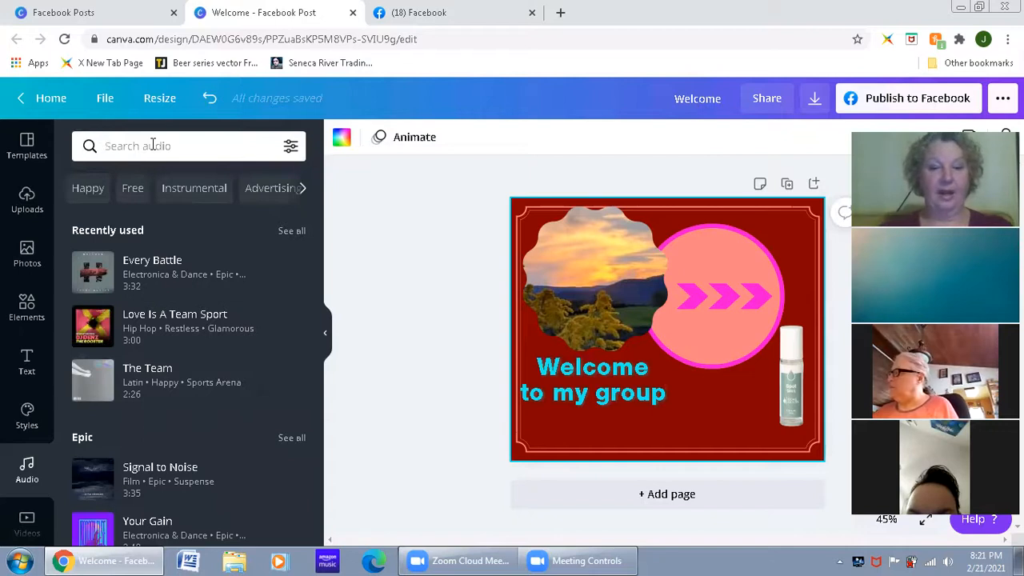
pyautogui.write('happy')
pyautogui.press('Return')
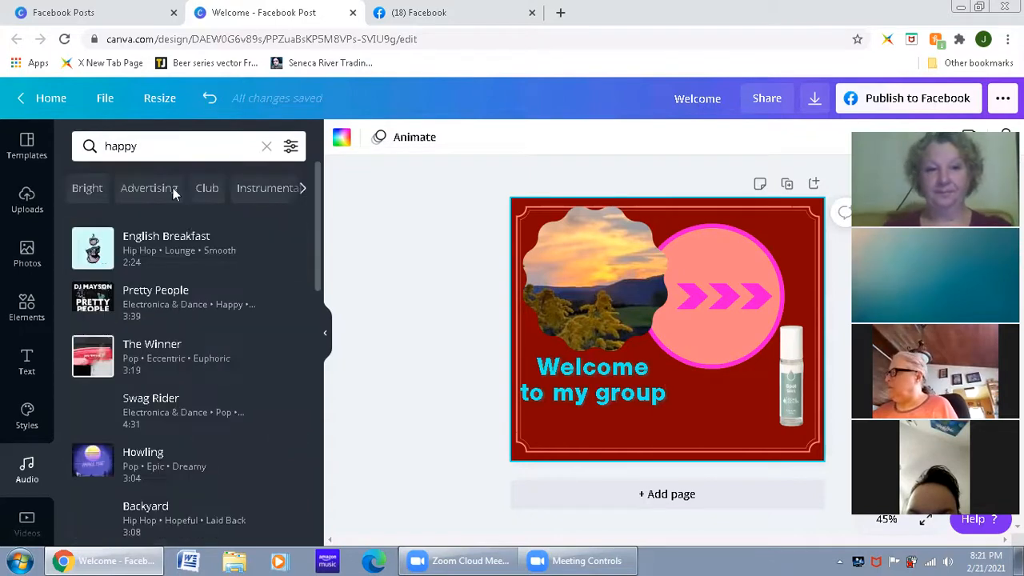
# Step: Preview English Breakfast, Pretty People, The Winner and Swag Rider, and add the Swag Rider track to the design
pyautogui.click(93, 252)
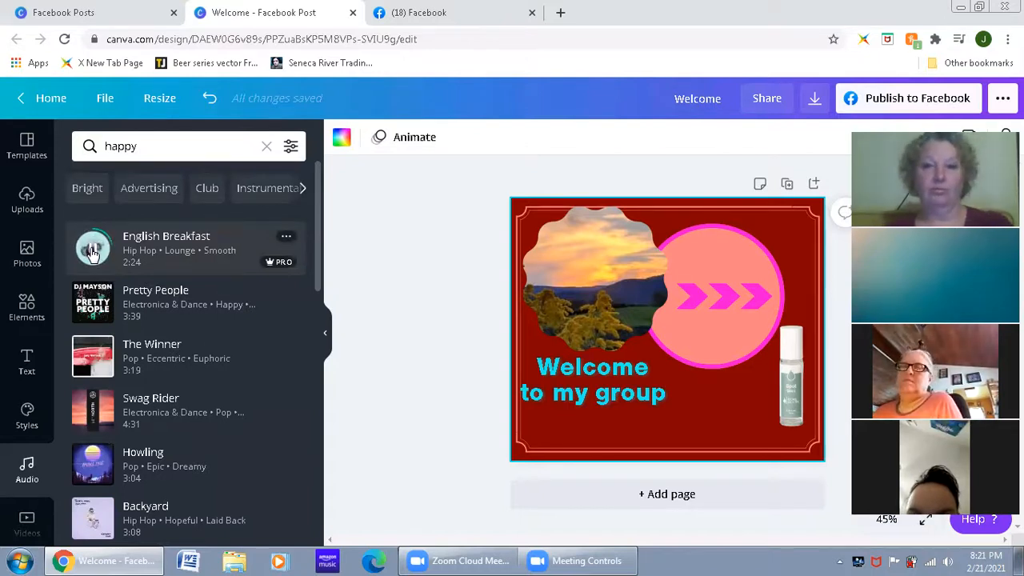
pyautogui.click(93, 302)
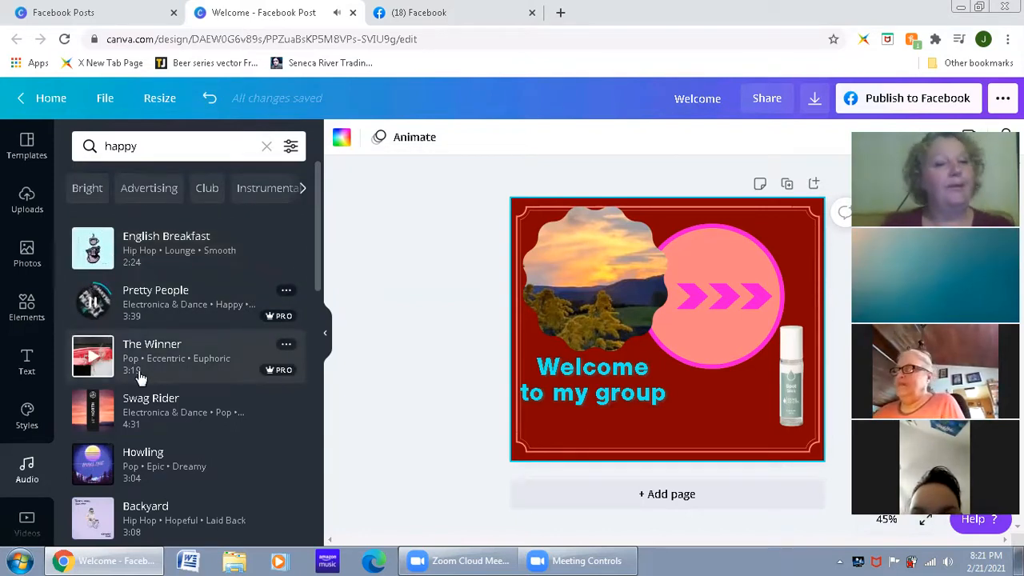
pyautogui.click(103, 360)
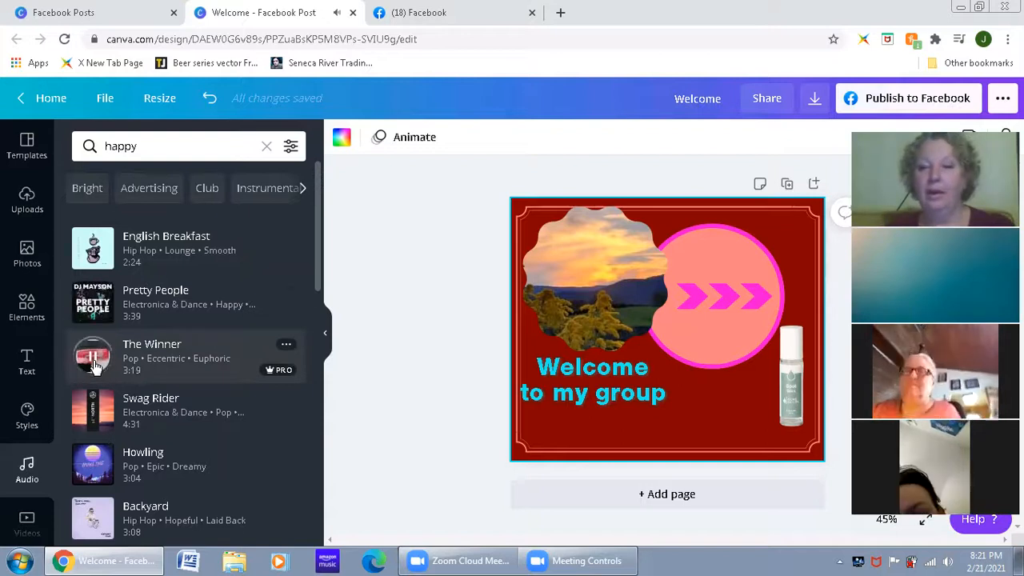
pyautogui.click(93, 413)
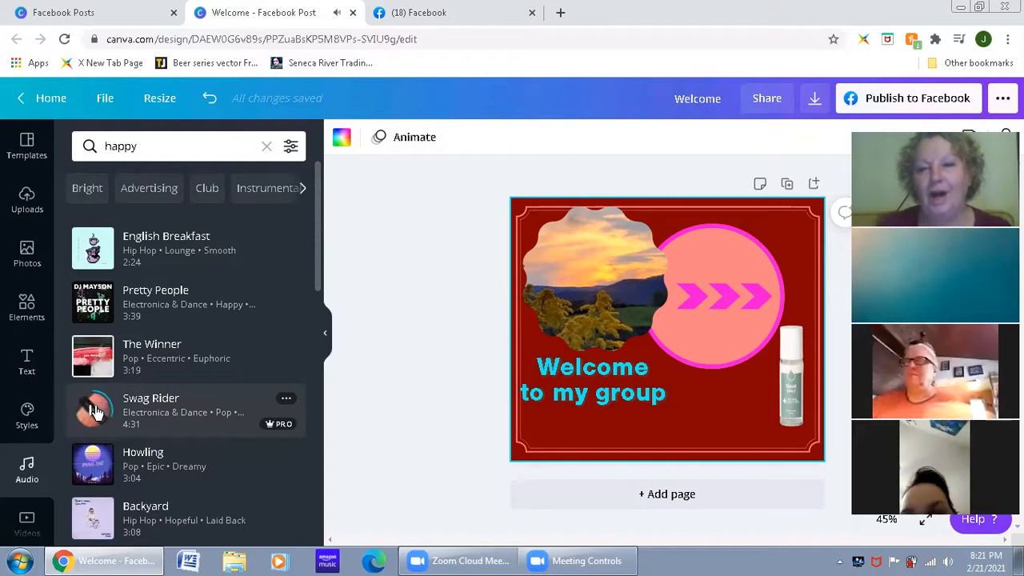
pyautogui.moveTo(136, 416)
pyautogui.mouseDown()
pyautogui.moveTo(149, 411)
pyautogui.moveTo(123, 413)
pyautogui.mouseUp()
pyautogui.click(111, 411)
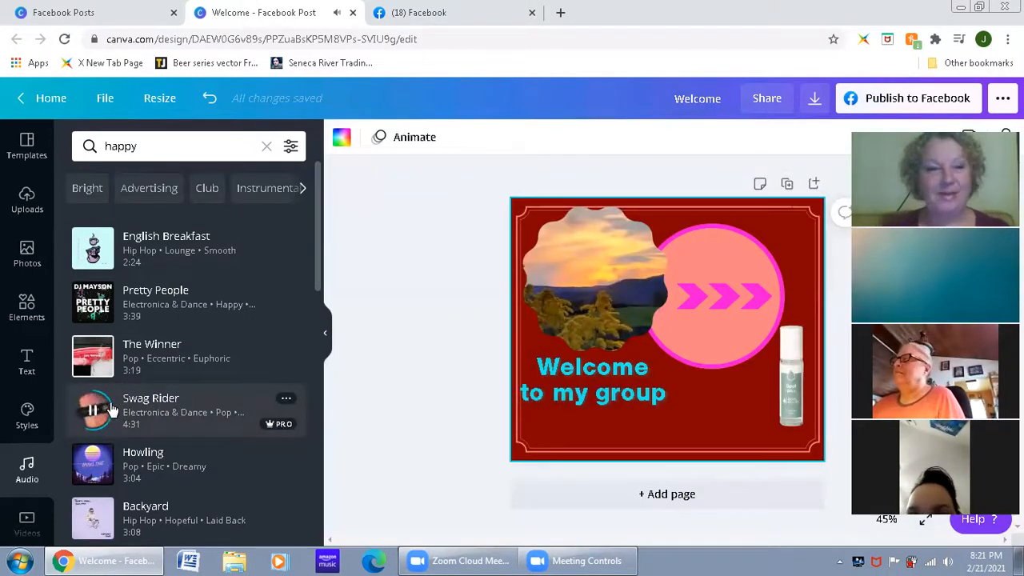
pyautogui.moveTo(141, 413); pyautogui.dragTo(532, 374)
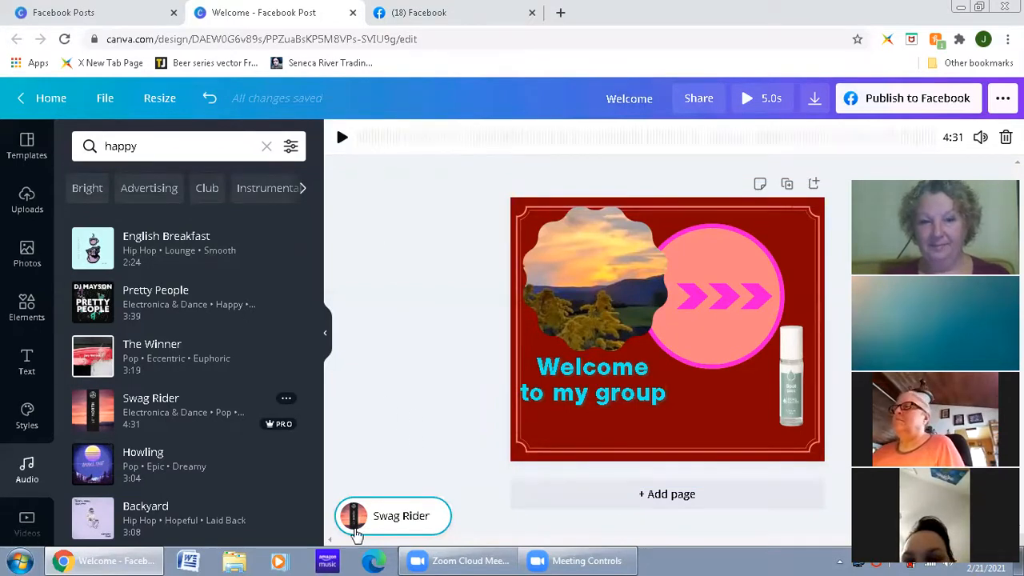
# Step: Shift the section of the Swag Rider track that plays further into the song and preview the design with music
pyautogui.click(654, 422)
pyautogui.click(428, 517)
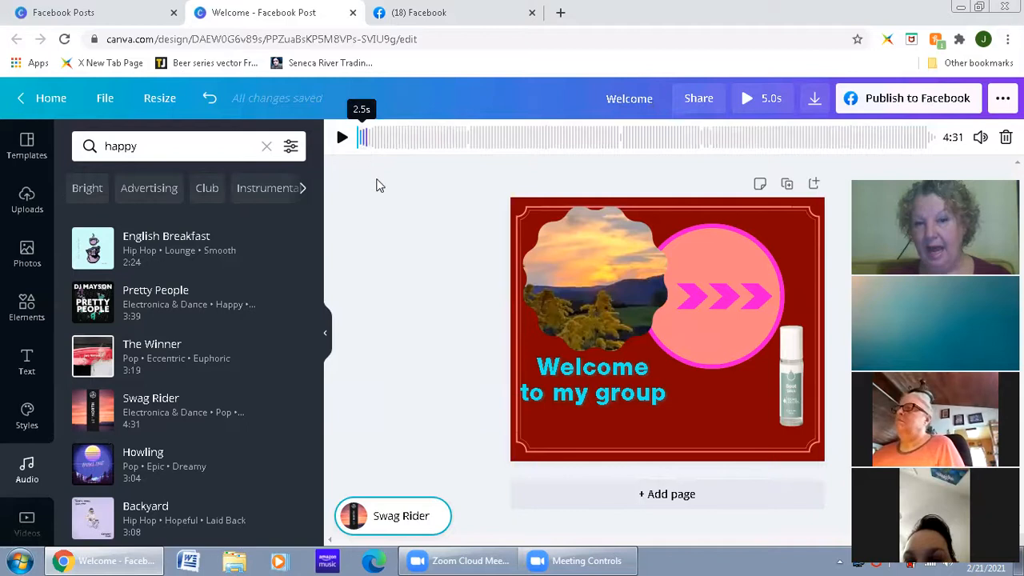
pyautogui.moveTo(364, 150); pyautogui.dragTo(392, 151)
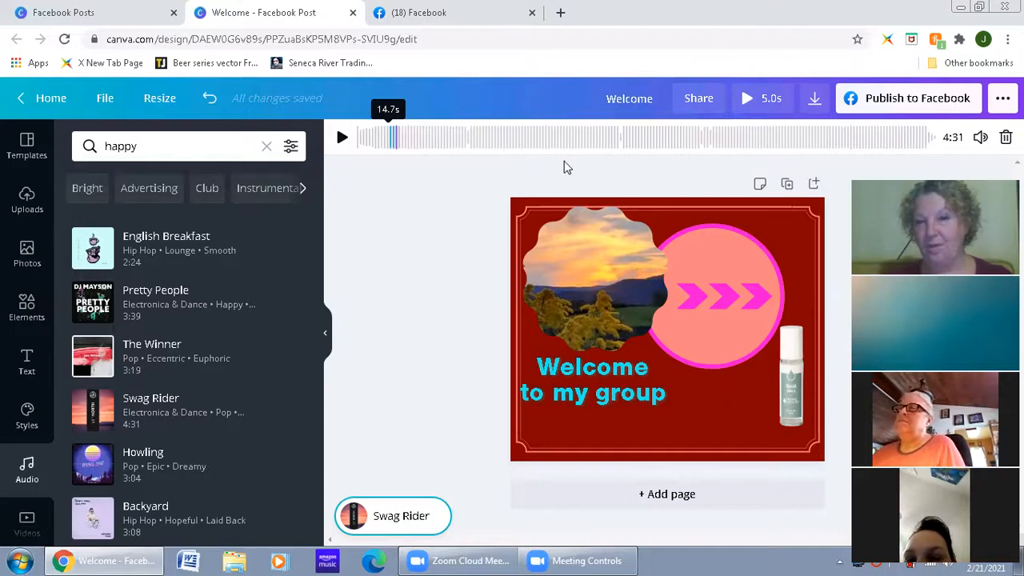
pyautogui.moveTo(582, 162); pyautogui.dragTo(482, 184)
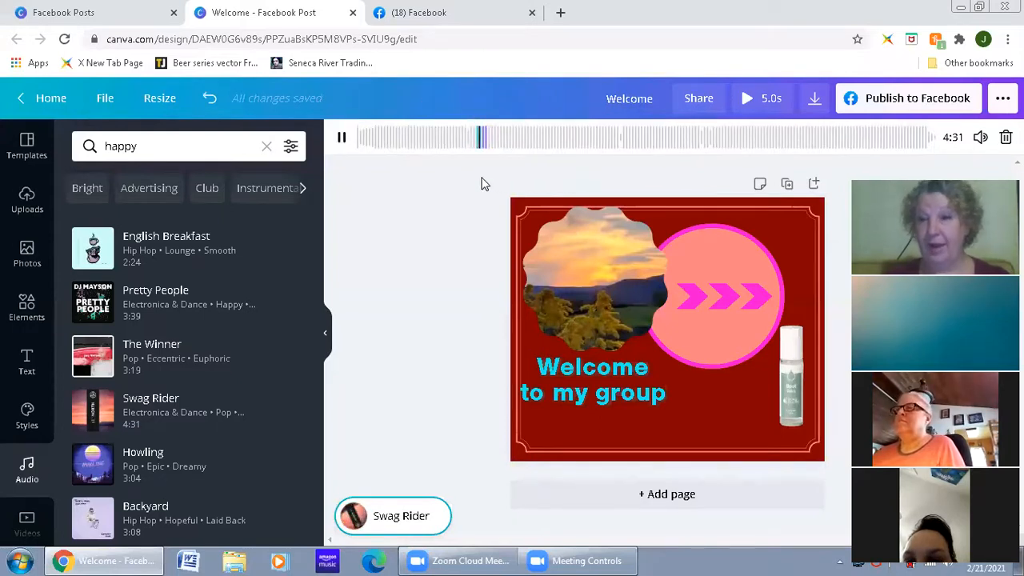
pyautogui.click(747, 105)
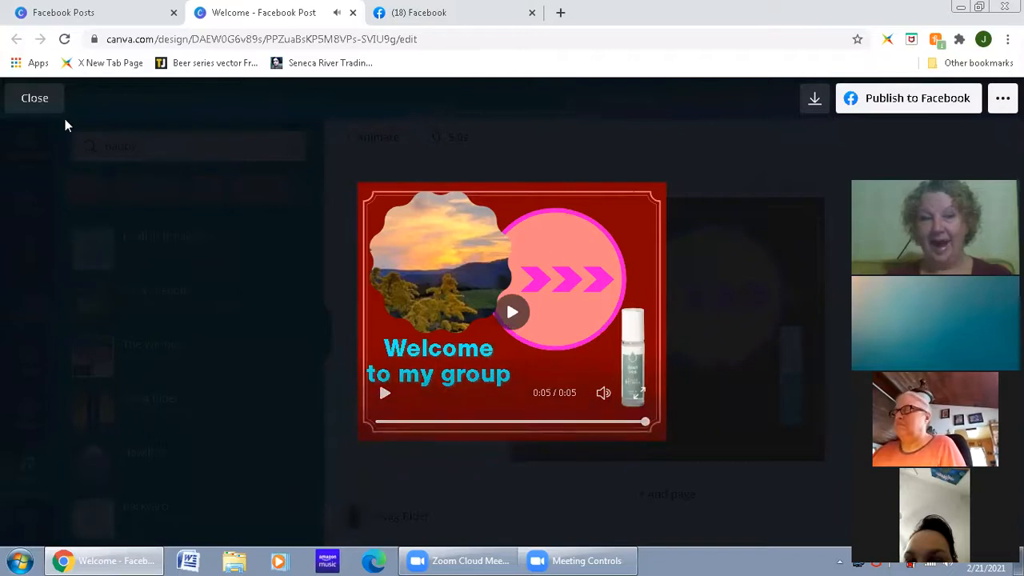
pyautogui.click(33, 100)
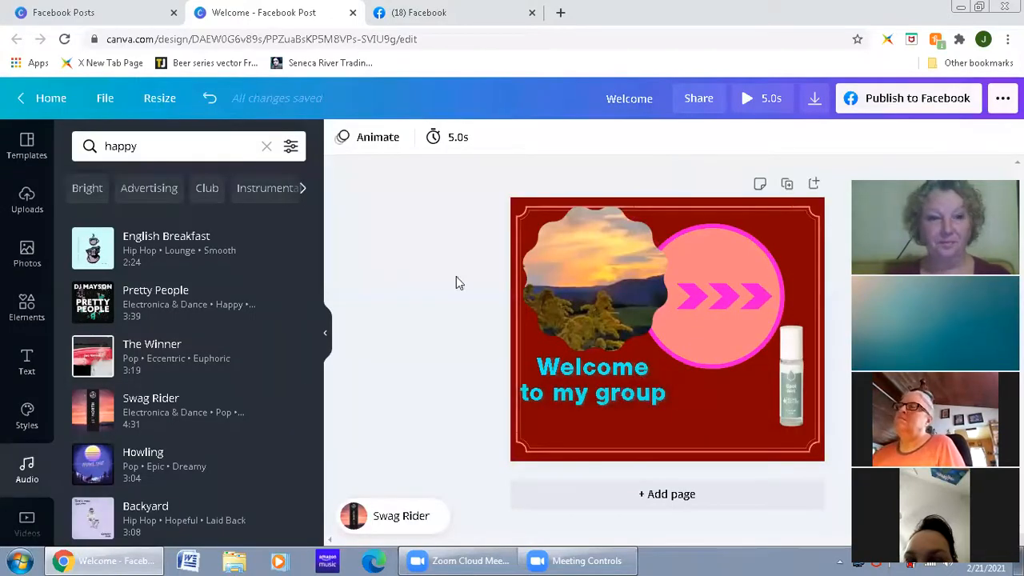
# Step: Place the recently used 8-second fiery explosion video in the scalloped photo frame and preview the design
pyautogui.scroll(-2, 16, 404)
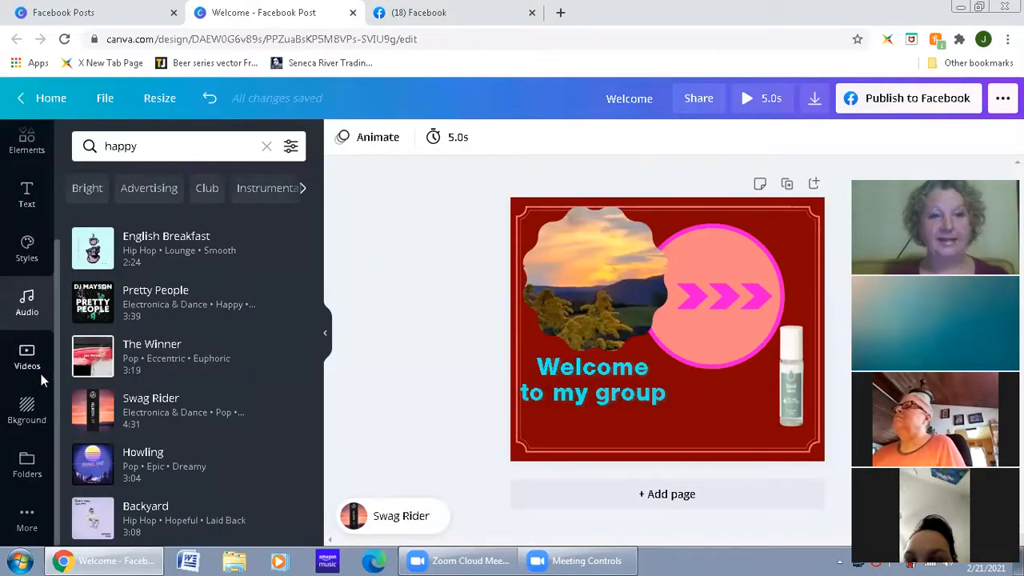
pyautogui.click(38, 372)
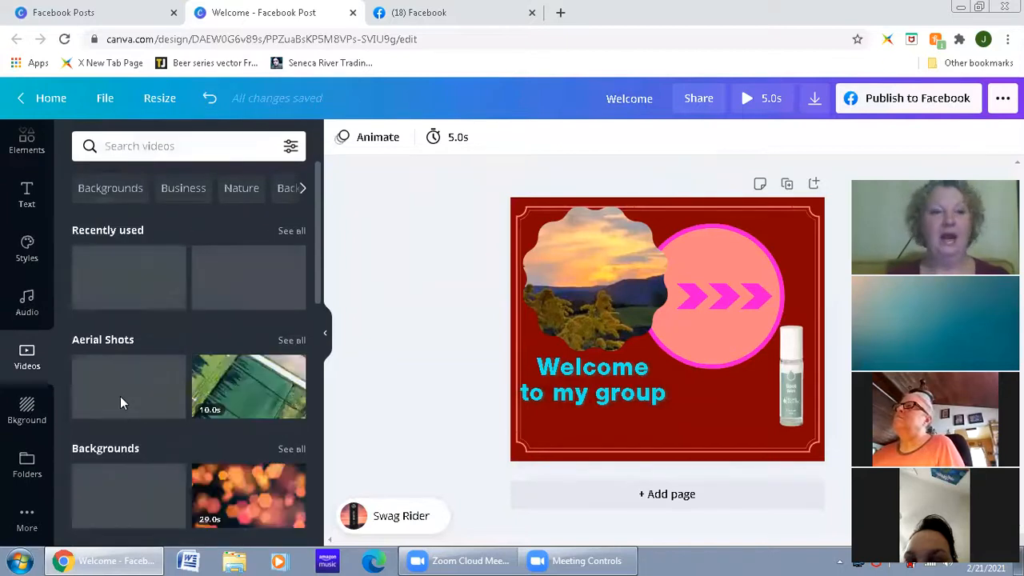
pyautogui.moveTo(120, 291); pyautogui.dragTo(586, 275)
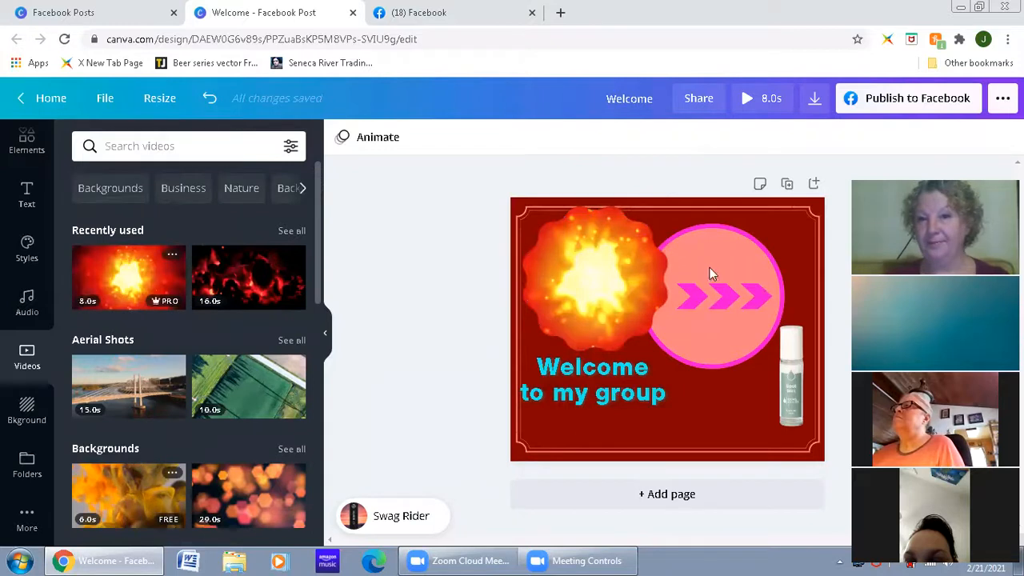
pyautogui.click(747, 108)
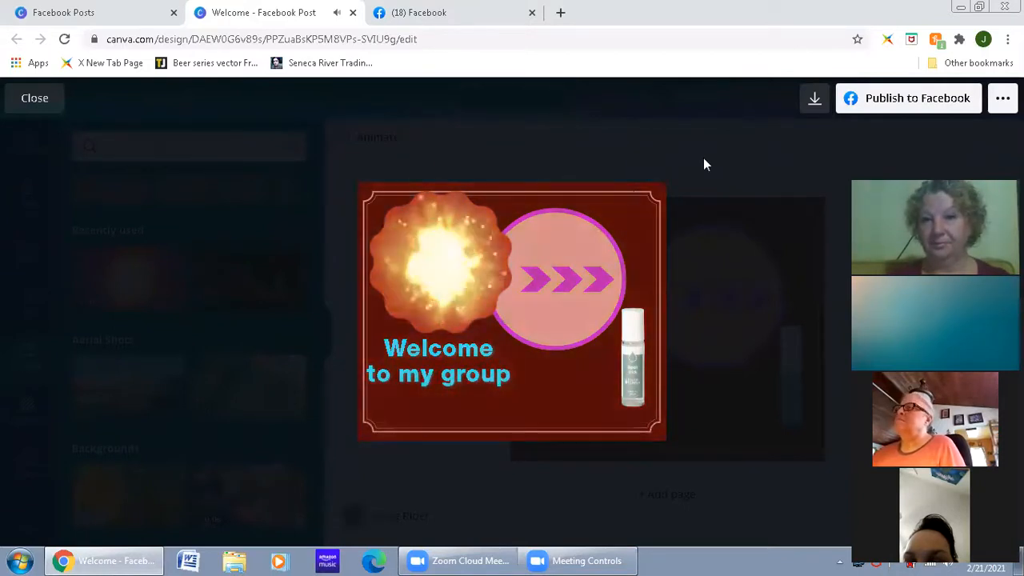
pyautogui.press('Escape')
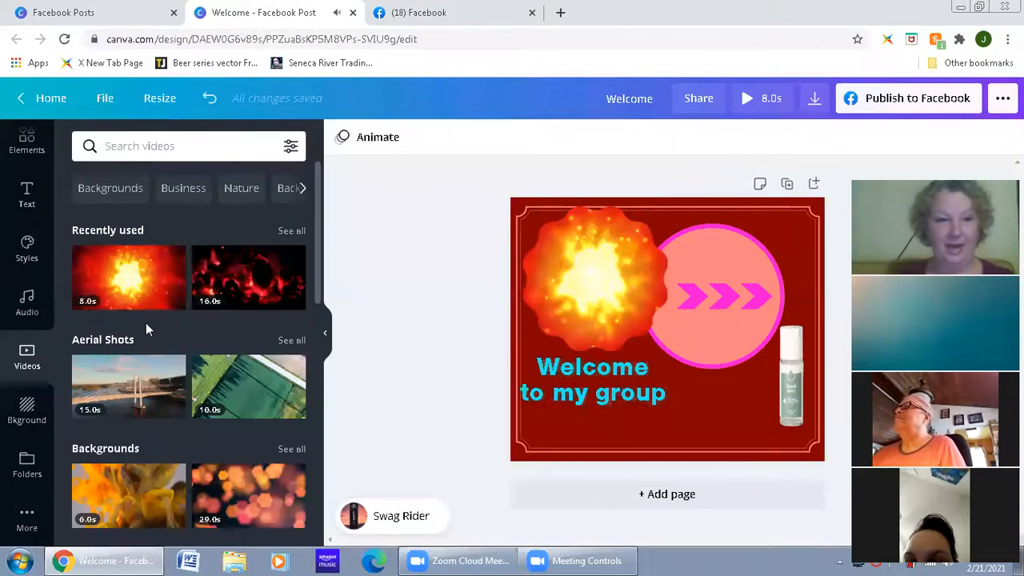
# Step: Apply the dusky sunset gradient as the page background and browse the other background categories
pyautogui.click(14, 419)
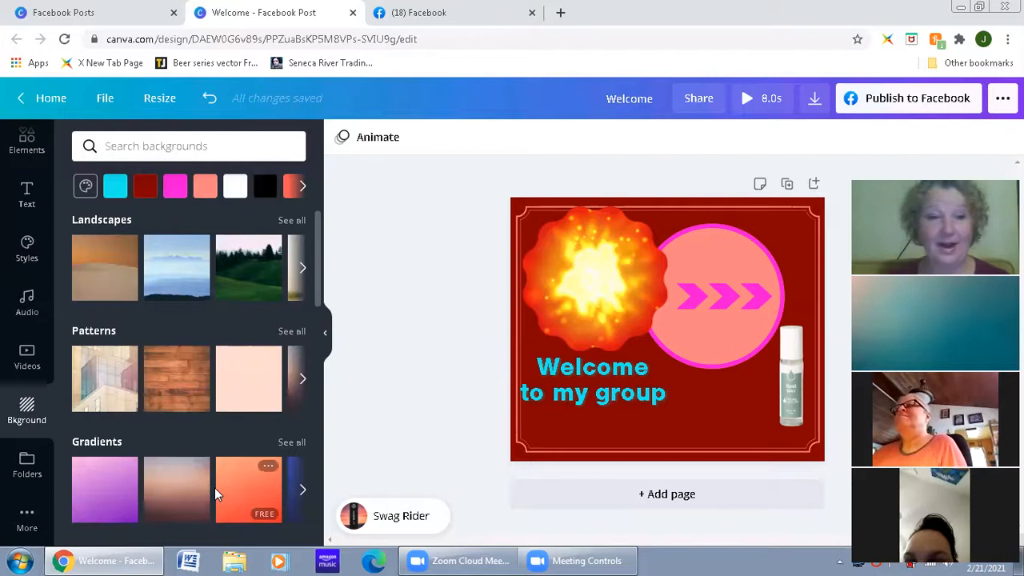
pyautogui.moveTo(167, 507); pyautogui.dragTo(571, 430)
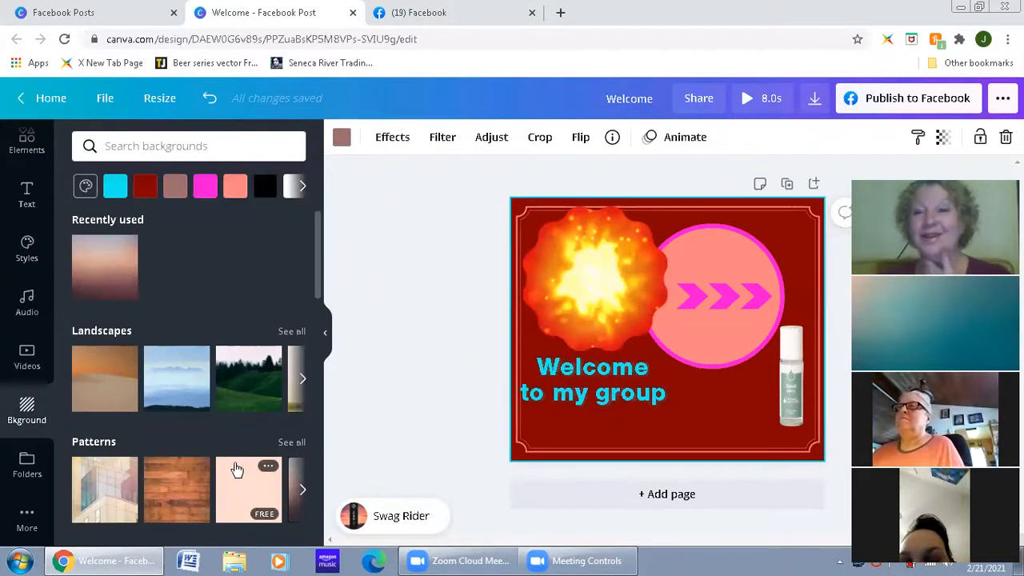
pyautogui.scroll(-4, 237, 469)
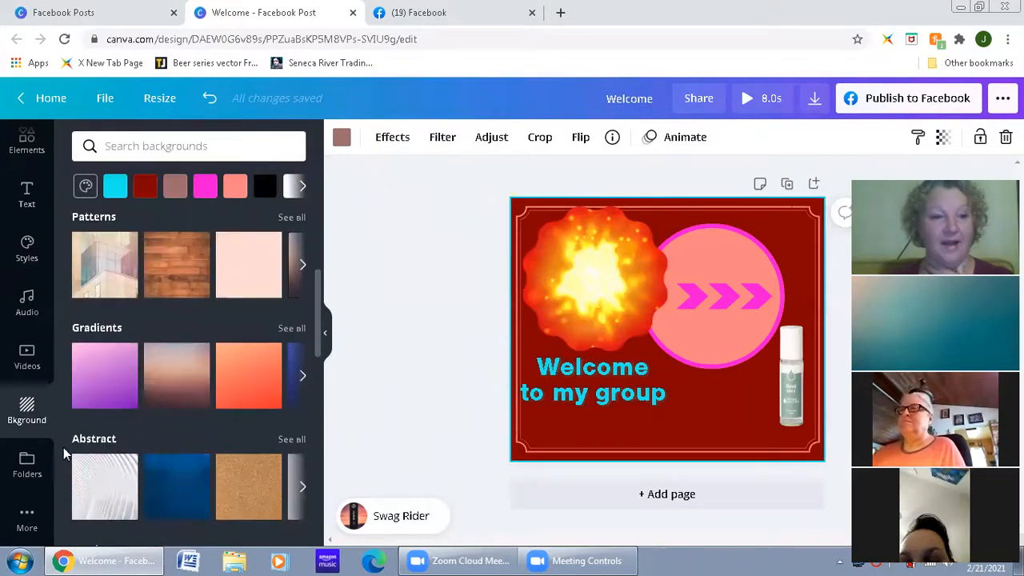
# Step: Look through the design folders and the list of additional apps and integrations
pyautogui.click(29, 474)
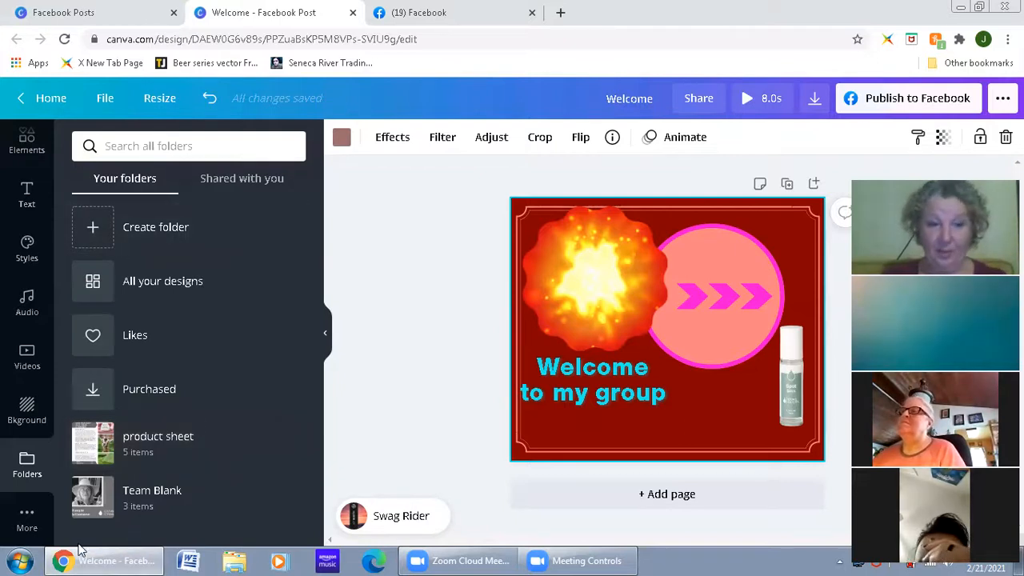
pyautogui.click(29, 520)
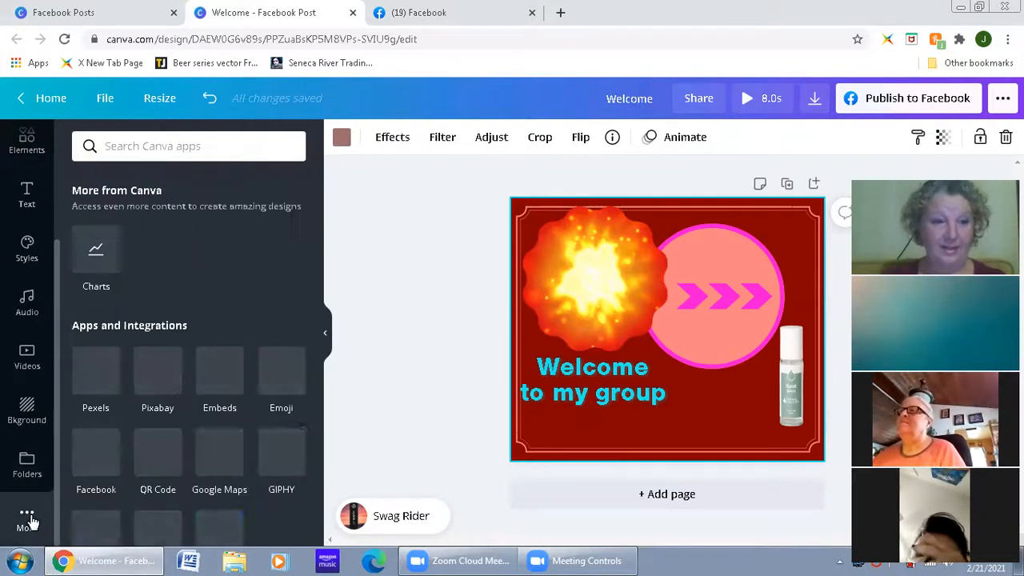
pyautogui.scroll(-10, 165, 448)
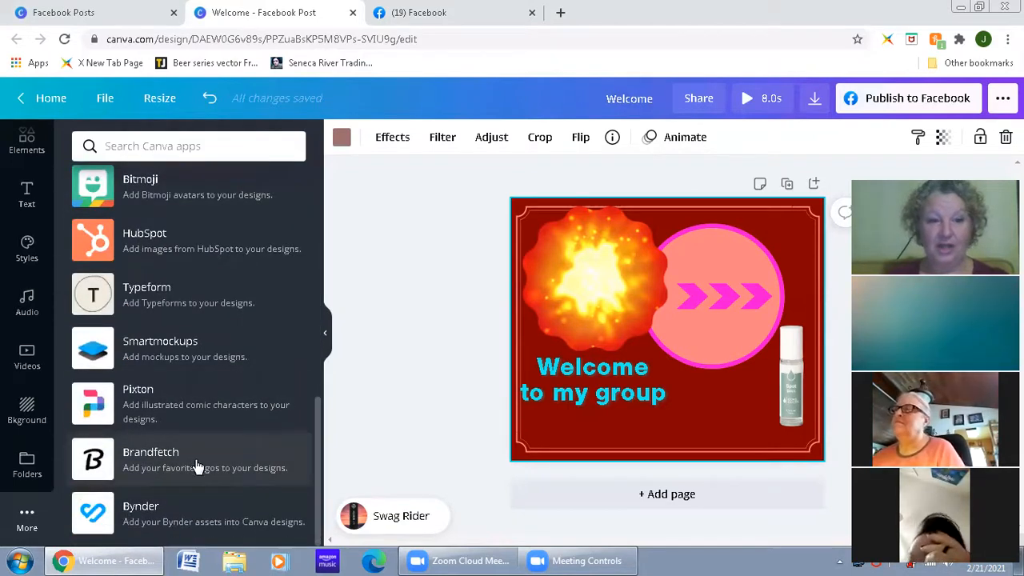
pyautogui.scroll(10, 198, 466)
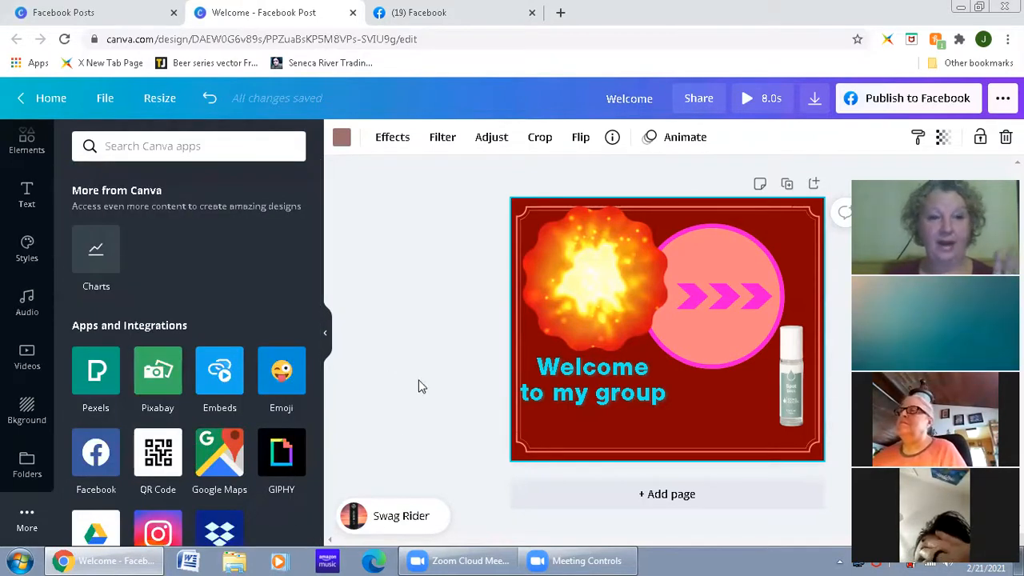
pyautogui.click(383, 443)
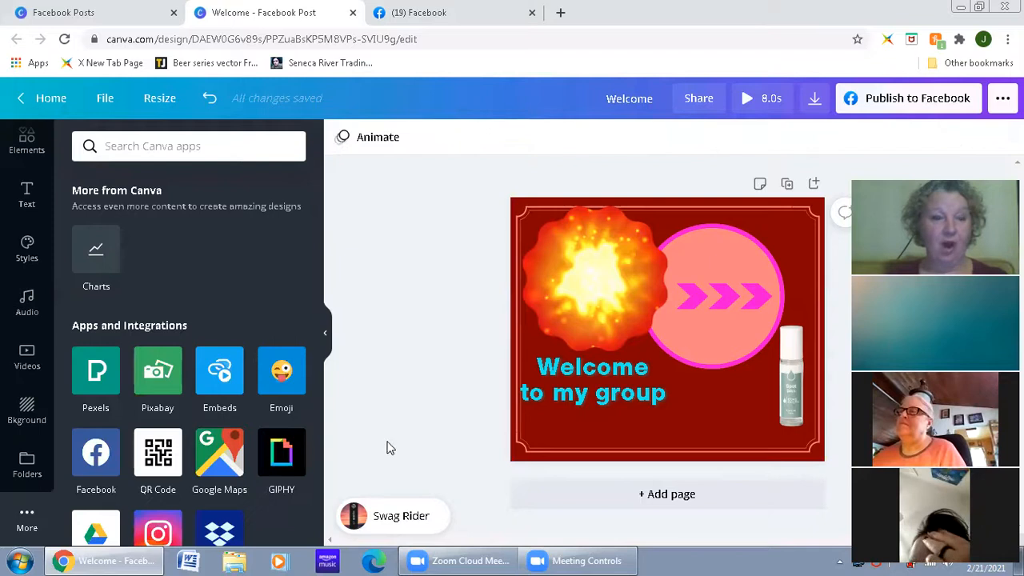
# Step: Duplicate the welcome page to make pages 3 and 4, and add a blank page 5
pyautogui.click(12, 196)
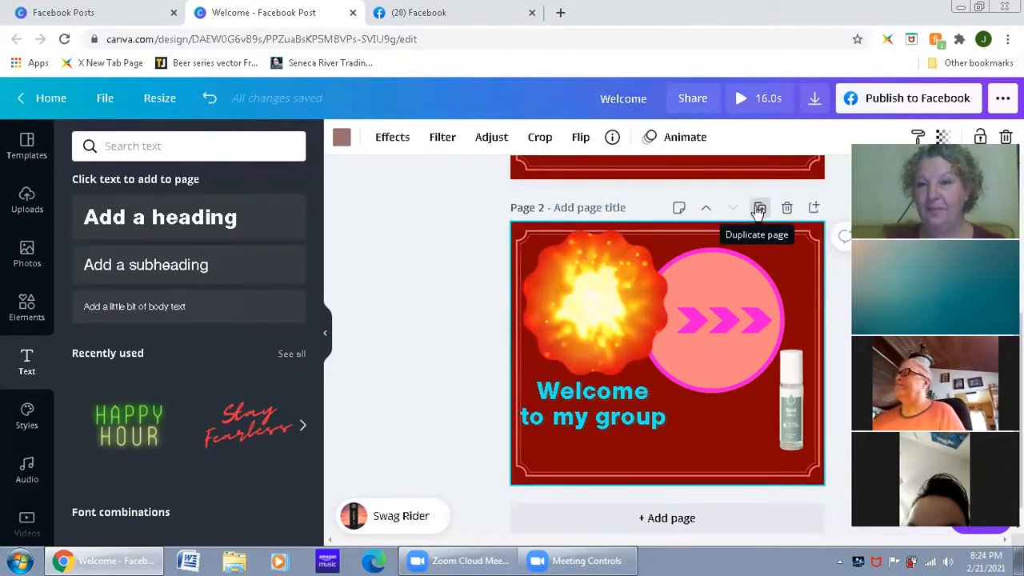
pyautogui.click(759, 210)
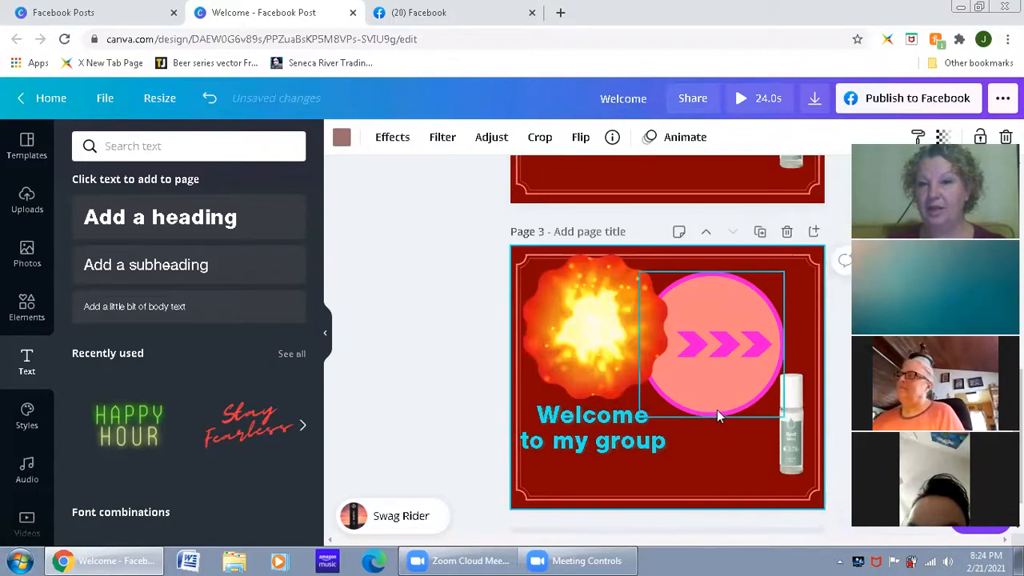
pyautogui.click(760, 233)
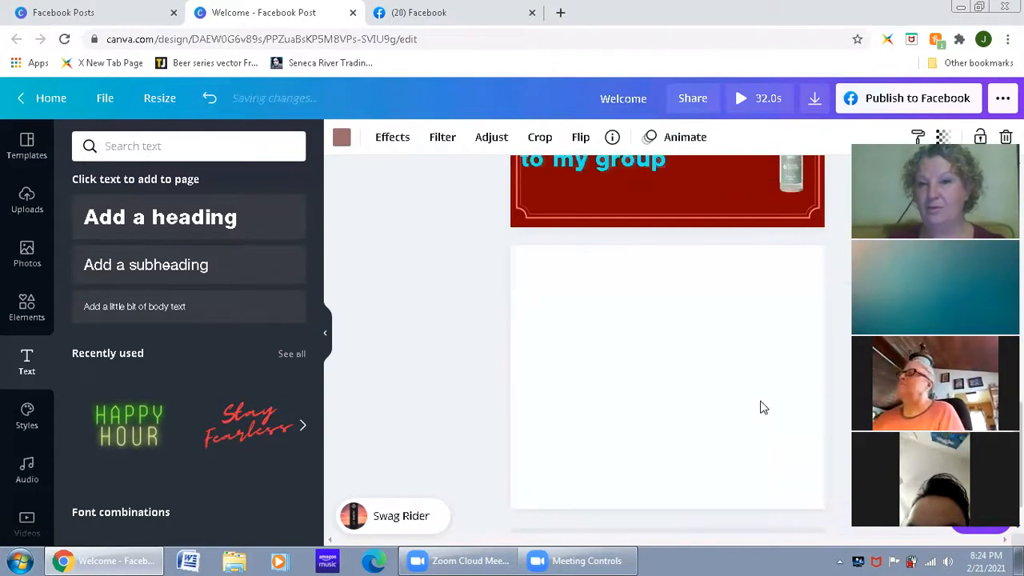
pyautogui.scroll(2, 768, 393)
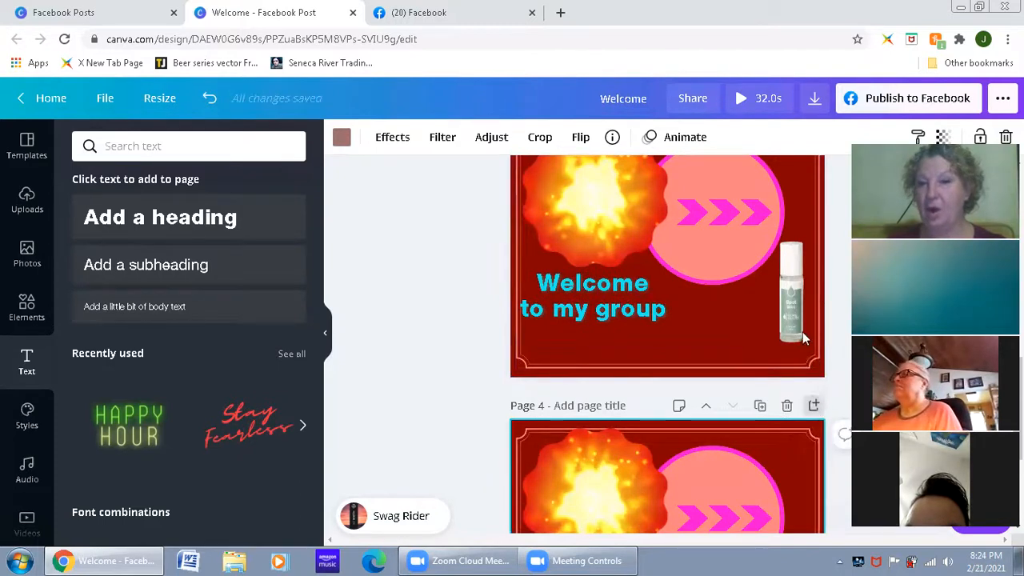
pyautogui.scroll(-2, 804, 339)
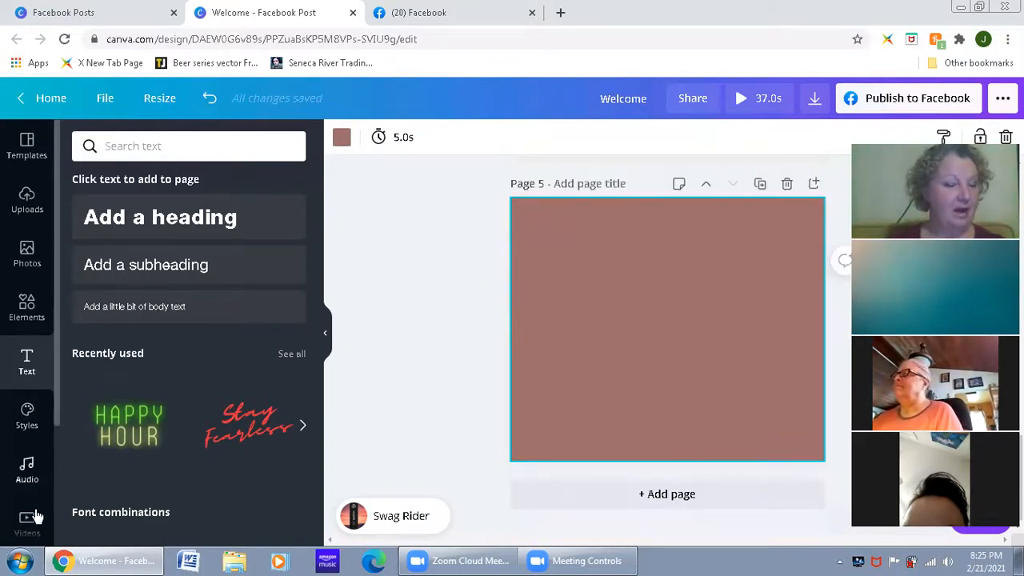
# Step: Delete pages 5, 4 and 3, keeping only the first two pages
pyautogui.scroll(1, 759, 316)
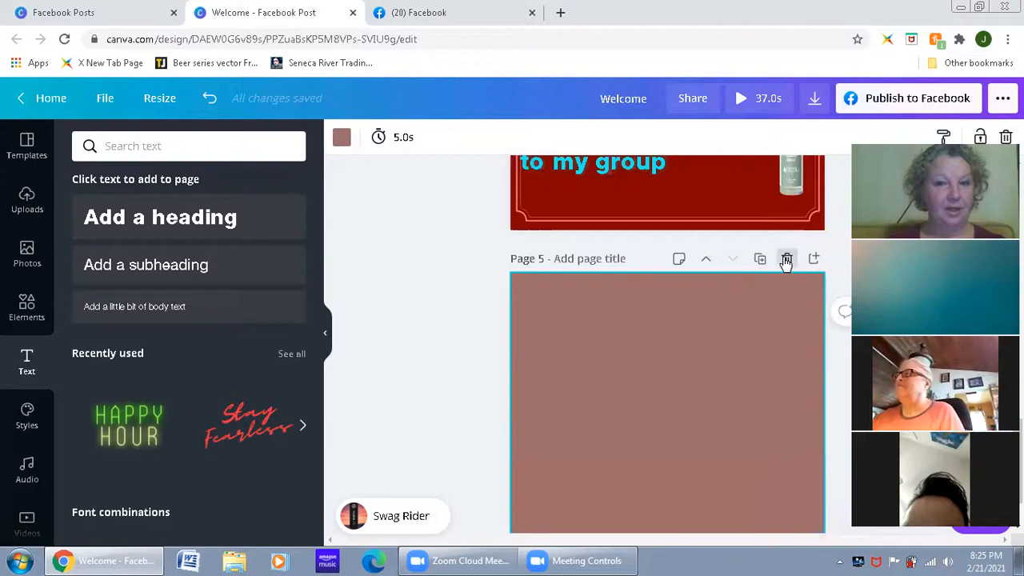
pyautogui.press('Delete')
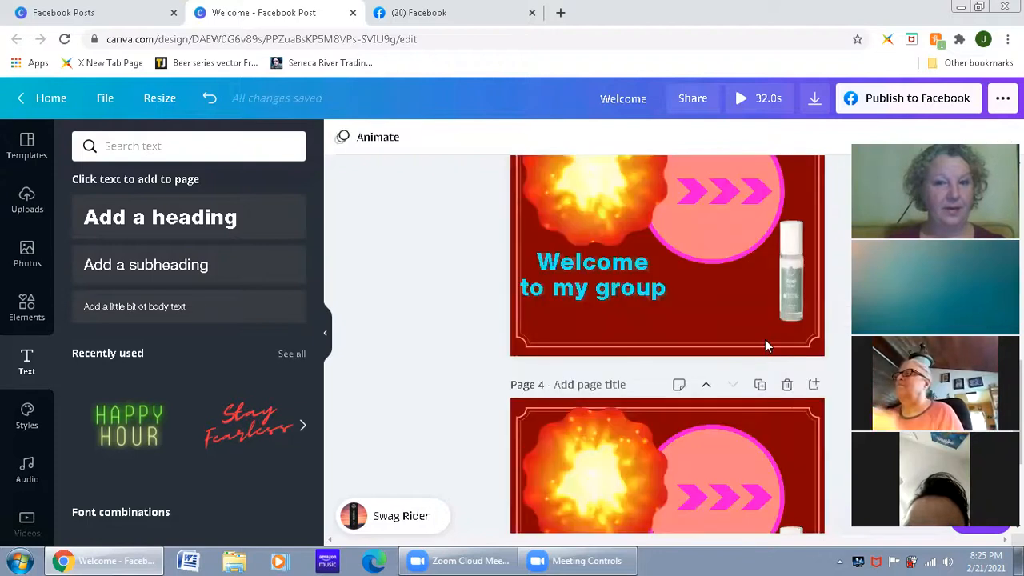
pyautogui.click(783, 383)
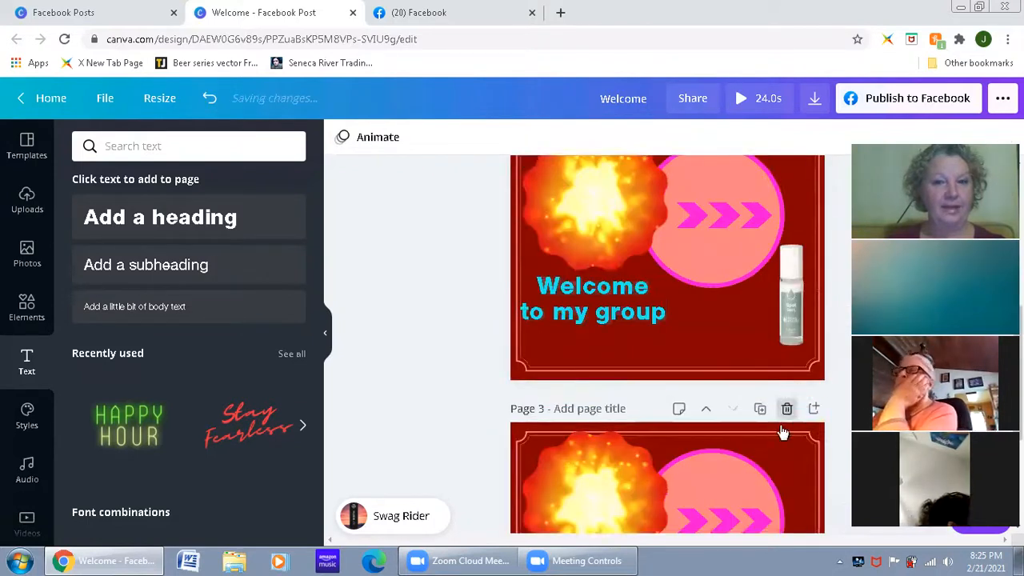
pyautogui.click(787, 406)
pyautogui.click(786, 402)
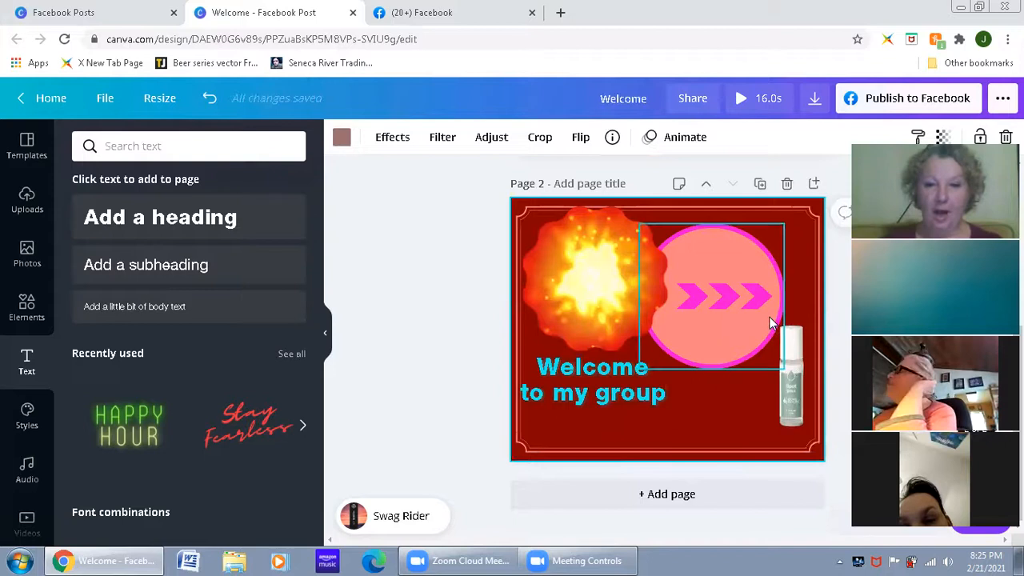
# Step: Rearrange page 2 with the explosion frame at lower right, both circles at upper left and the welcome text at upper right
pyautogui.moveTo(589, 296); pyautogui.dragTo(734, 377)
pyautogui.moveTo(694, 248); pyautogui.dragTo(577, 244)
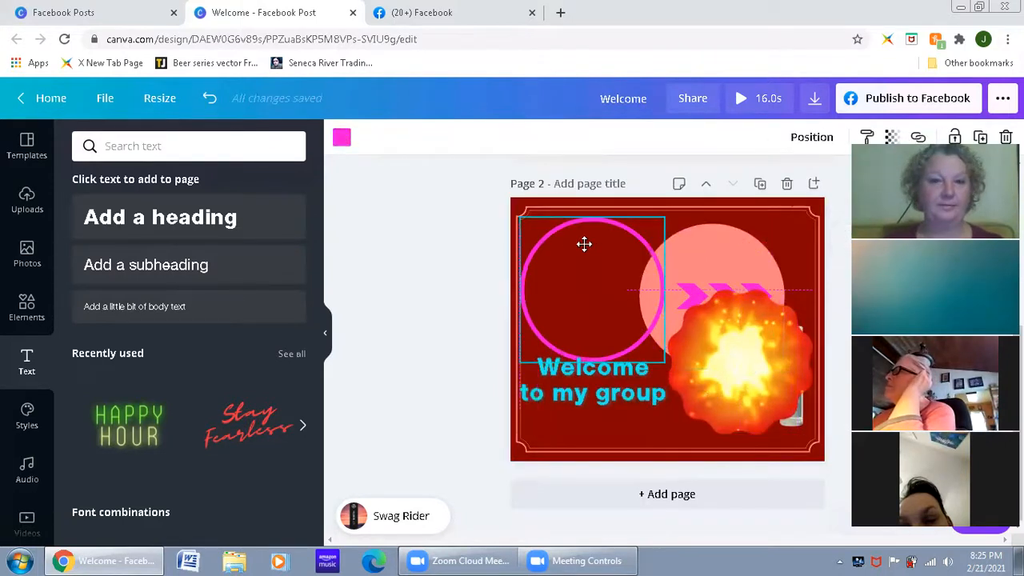
pyautogui.moveTo(756, 247); pyautogui.dragTo(651, 212)
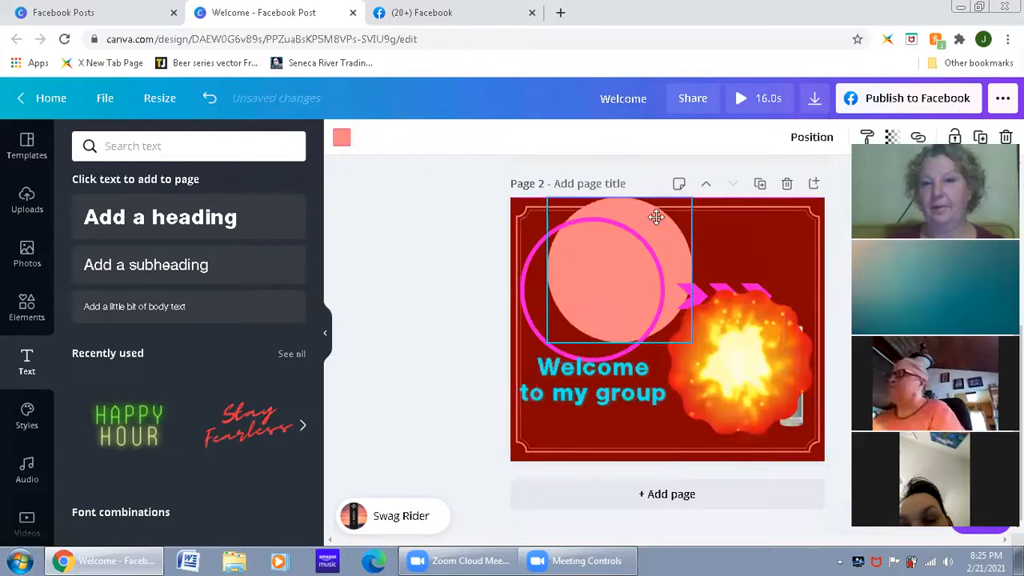
pyautogui.moveTo(611, 386); pyautogui.dragTo(772, 266)
# Step: Add a blank page 3 and place the 8-second fiery explosion video on it
pyautogui.scroll(1, 715, 388)
pyautogui.scroll(-2, 716, 388)
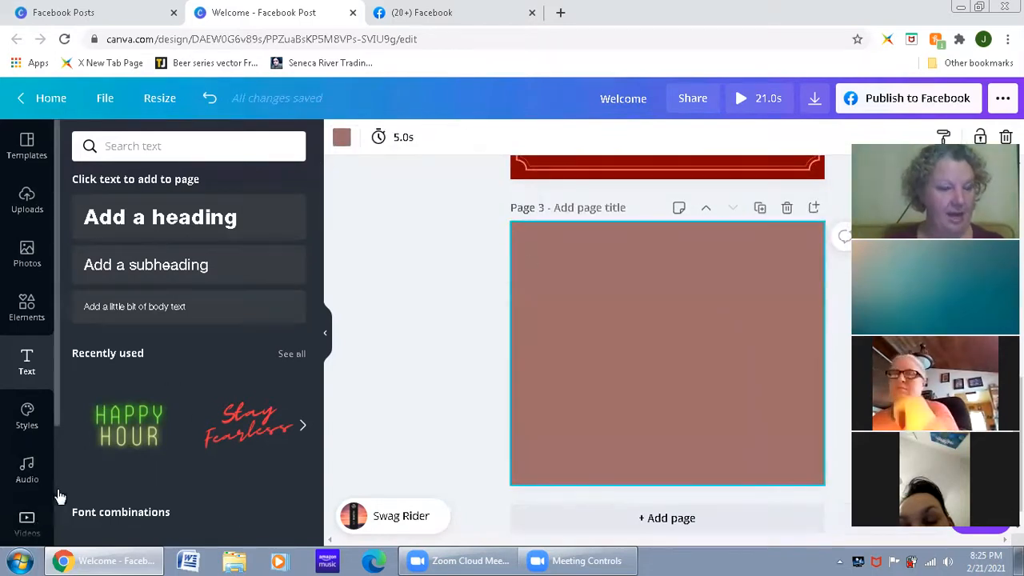
pyautogui.click(27, 521)
pyautogui.moveTo(156, 292); pyautogui.dragTo(591, 335)
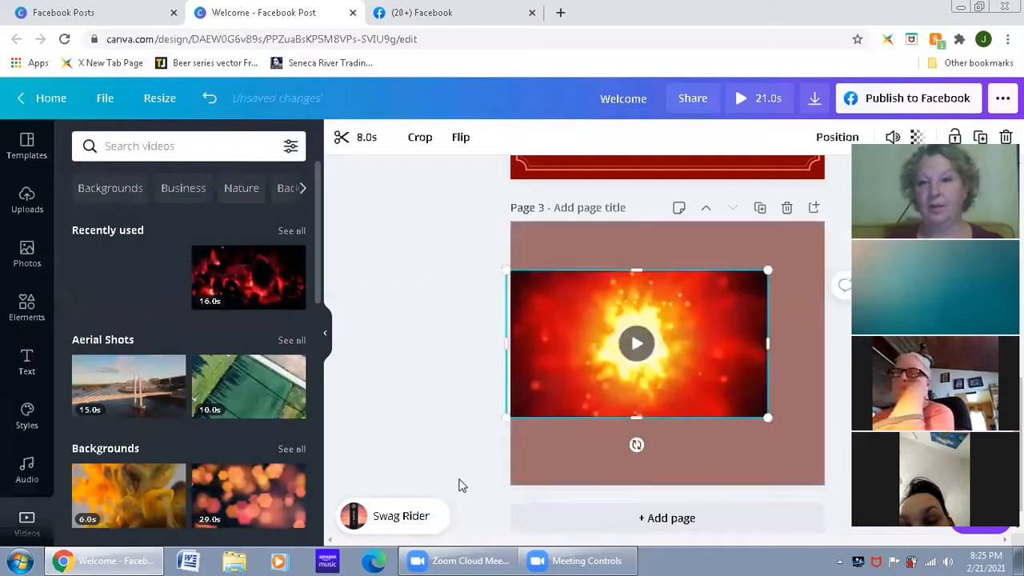
pyautogui.moveTo(718, 352); pyautogui.dragTo(720, 352)
# Step: Apply the Block animation to page 1
pyautogui.scroll(10, 669, 396)
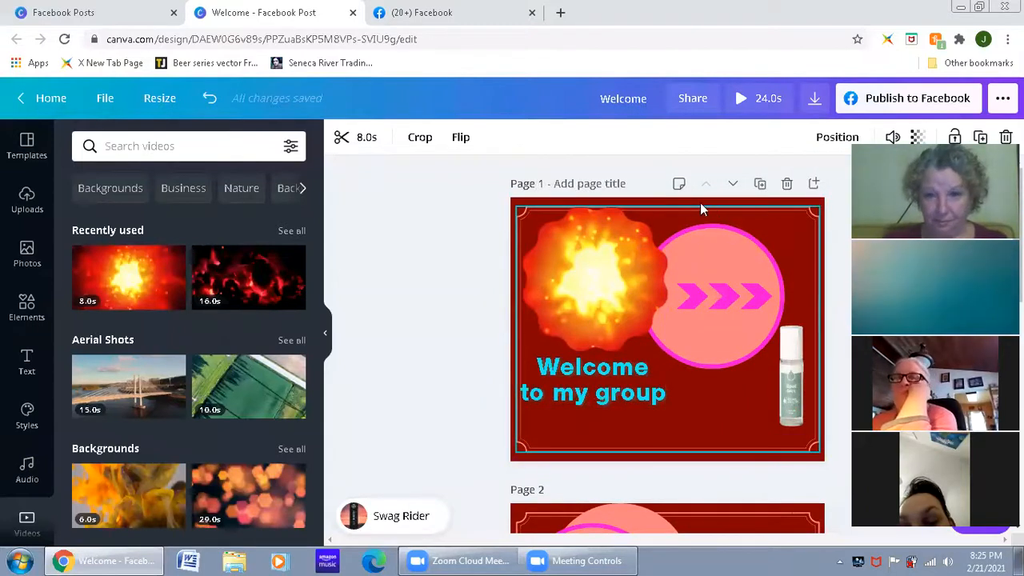
pyautogui.click(458, 293)
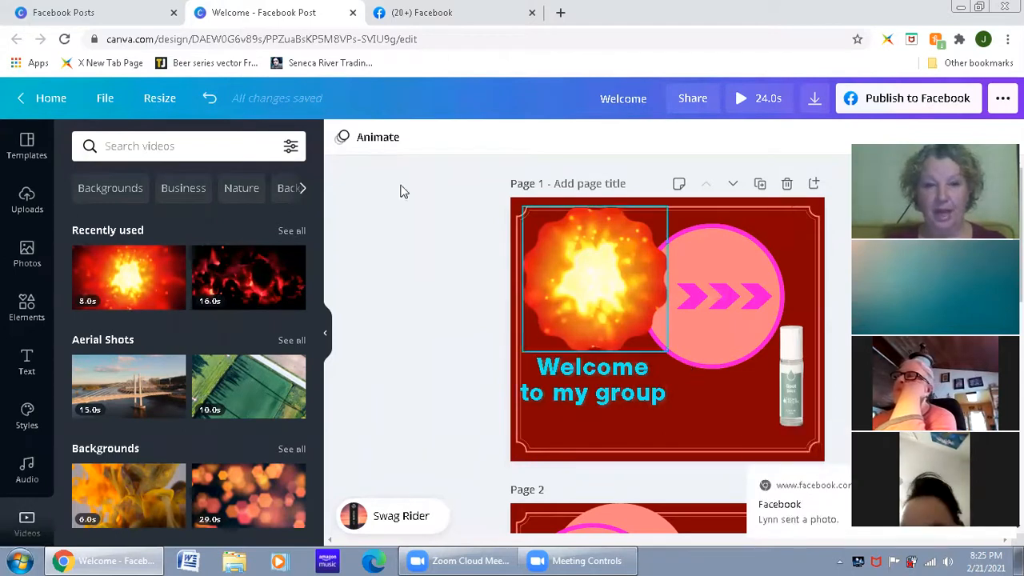
pyautogui.click(376, 138)
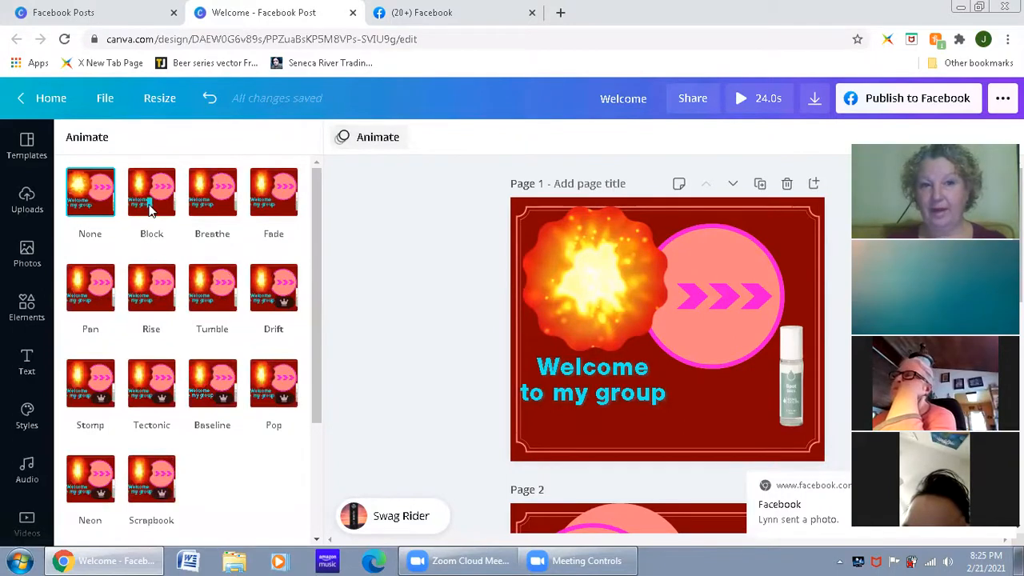
pyautogui.click(149, 209)
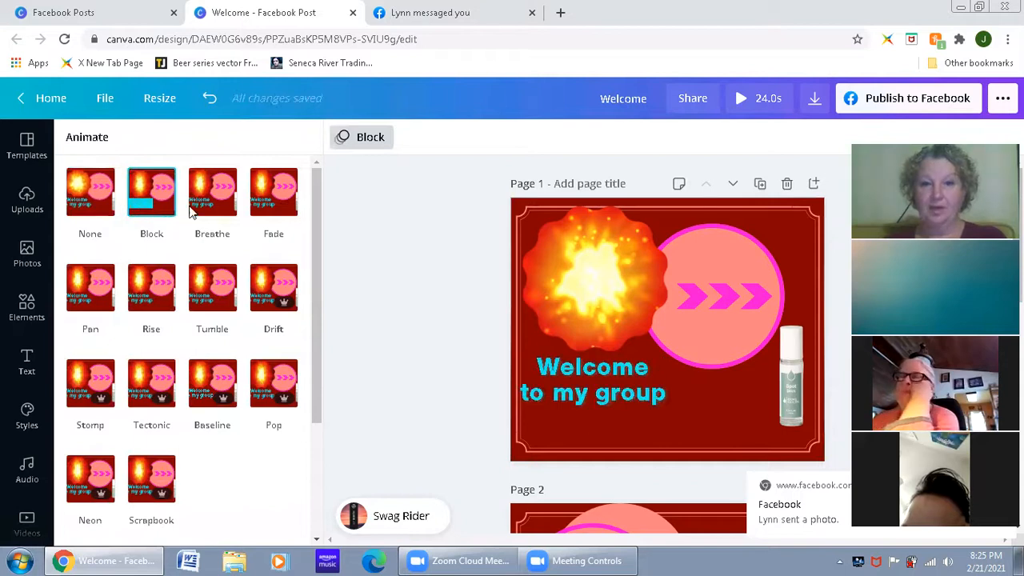
# Step: Try the Breathe, Fade, Tumble and Baseline animations on page 1
pyautogui.click(200, 209)
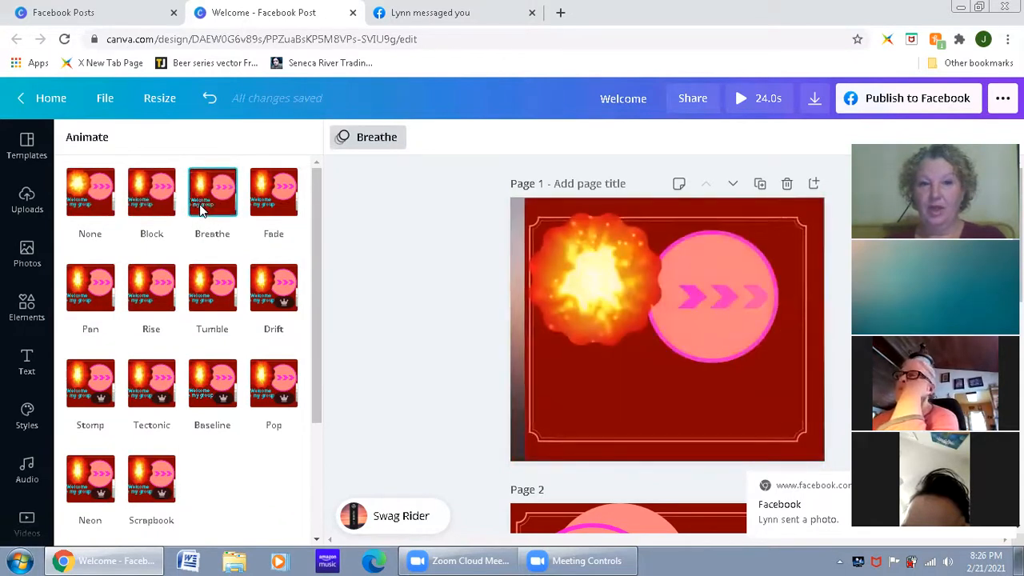
pyautogui.click(262, 201)
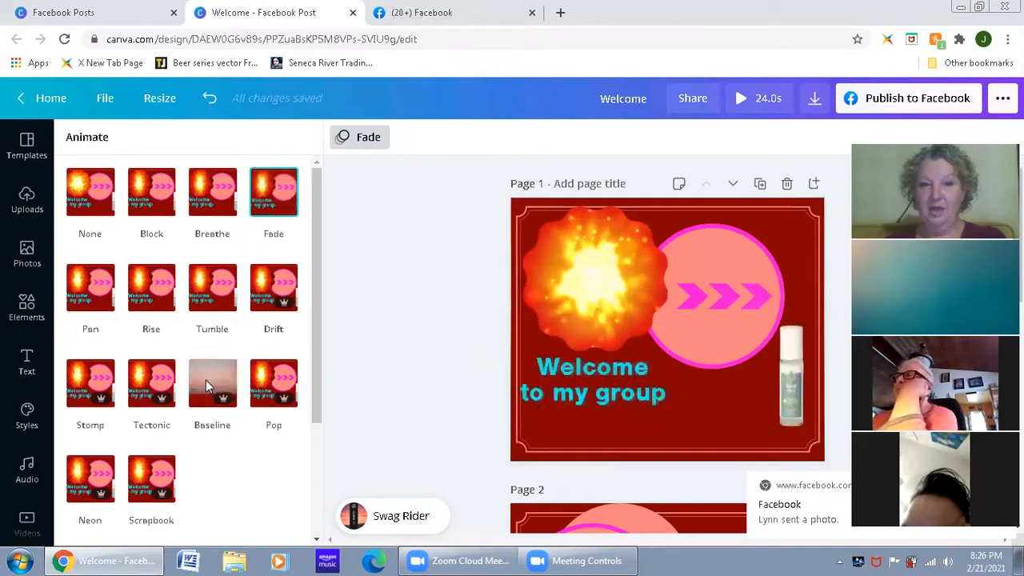
pyautogui.click(211, 275)
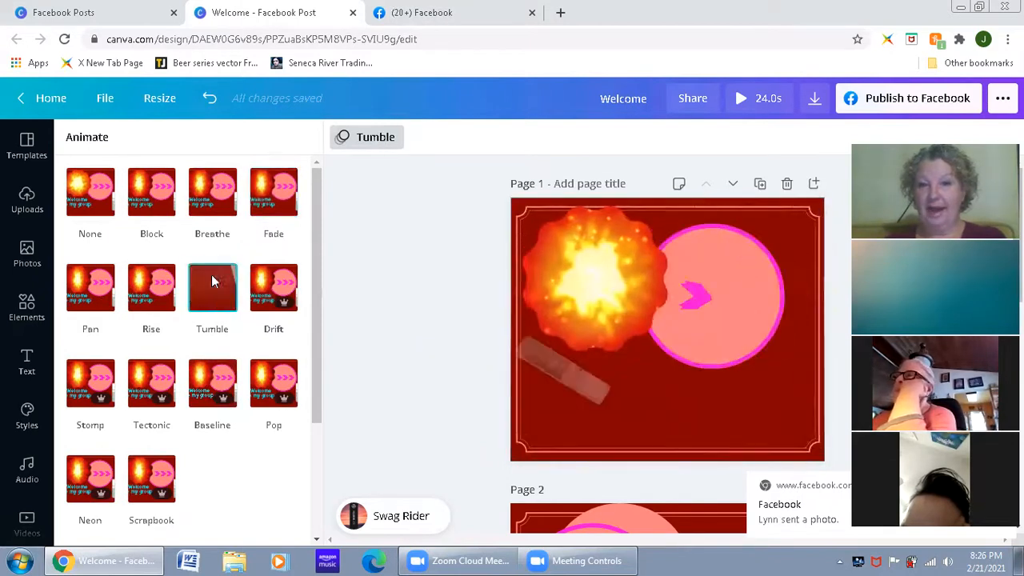
pyautogui.click(216, 378)
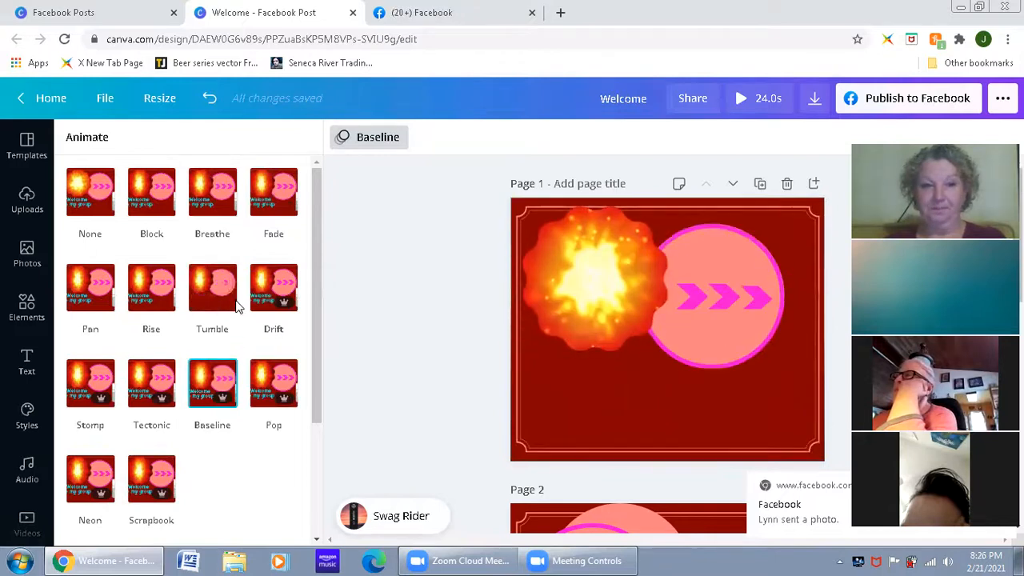
# Step: Apply the Tumble animation to page 1 only
pyautogui.scroll(-2, 236, 307)
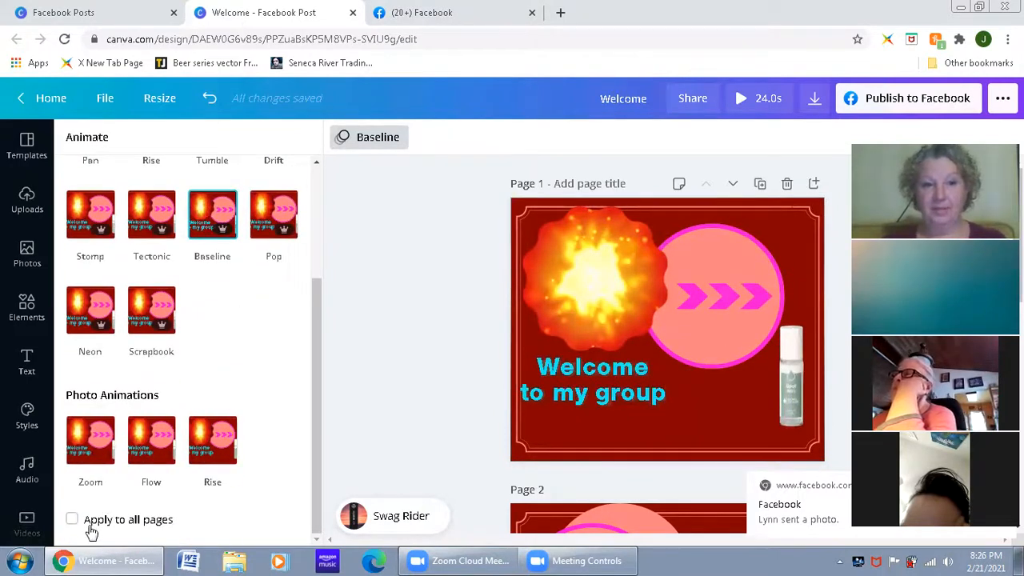
pyautogui.scroll(2, 199, 366)
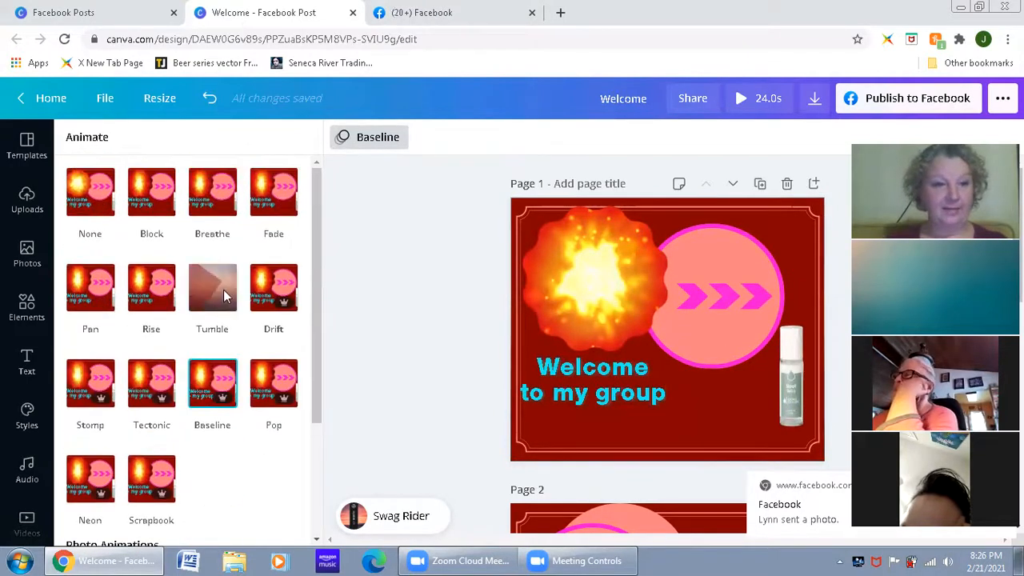
pyautogui.click(220, 305)
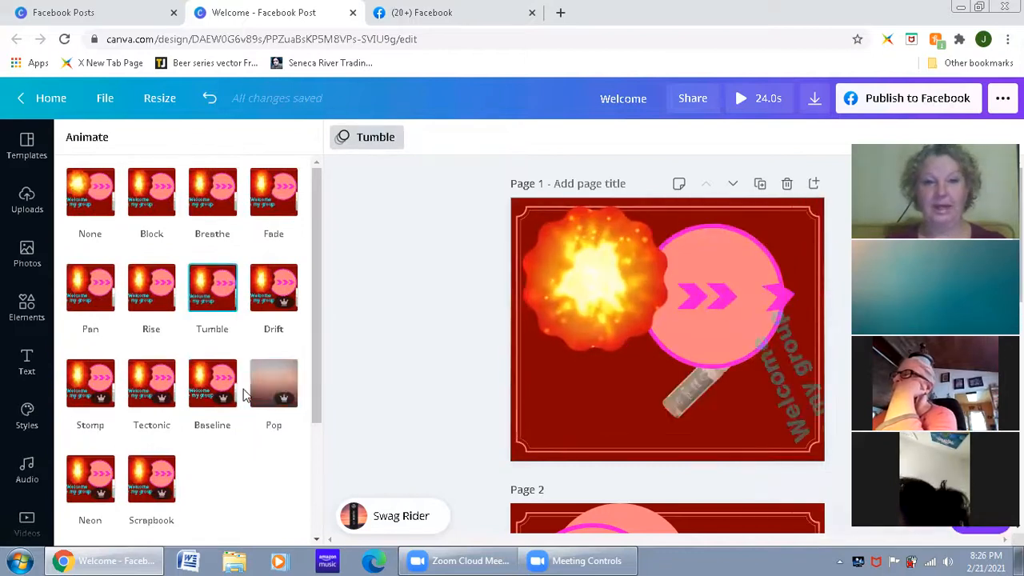
pyautogui.scroll(-2, 236, 408)
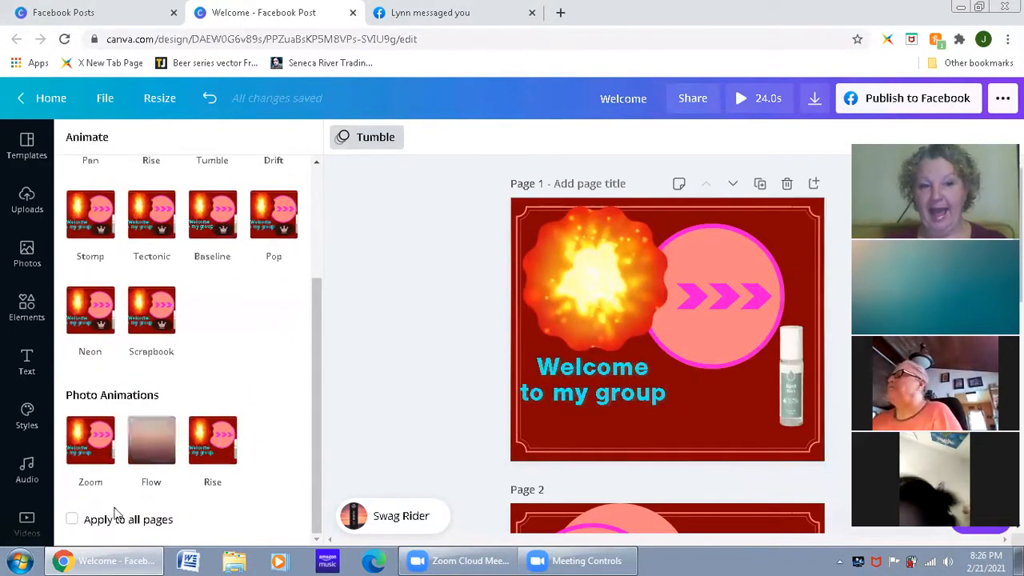
pyautogui.scroll(-2, 464, 300)
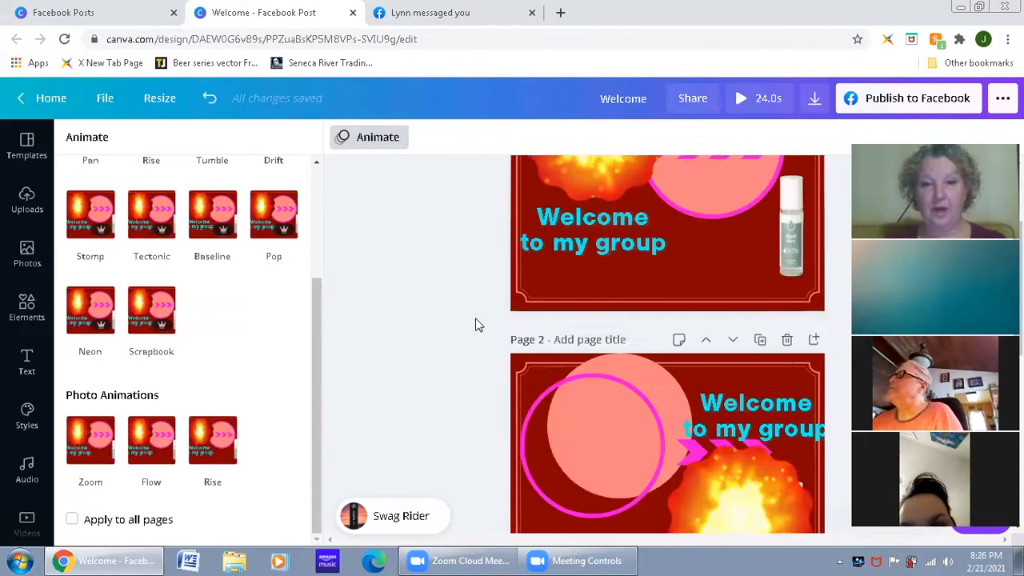
pyautogui.scroll(2, 464, 300)
pyautogui.click(656, 272)
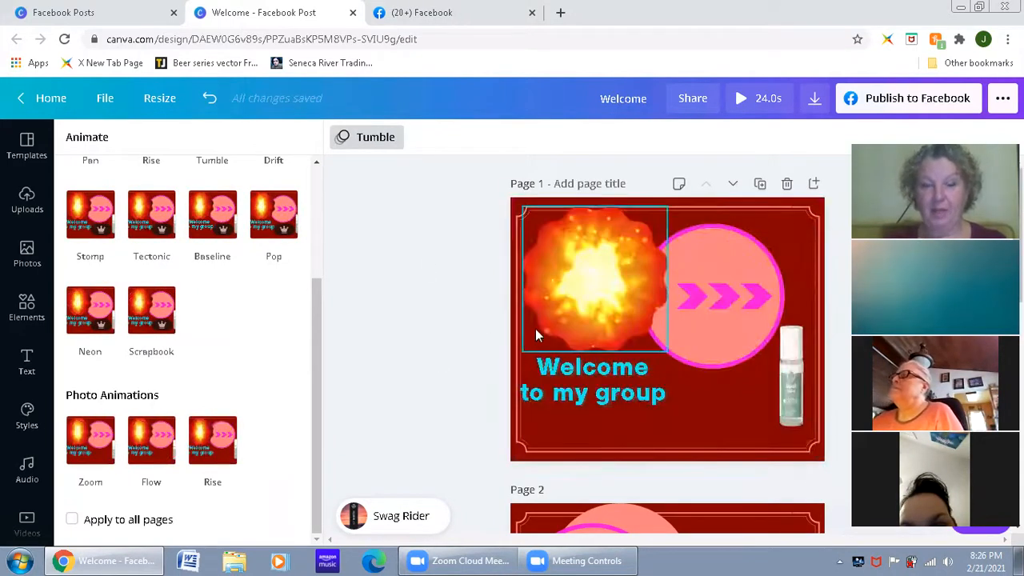
# Step: Apply the Tectonic animation to page 2 and the Baseline animation to page 3
pyautogui.scroll(-4, 538, 336)
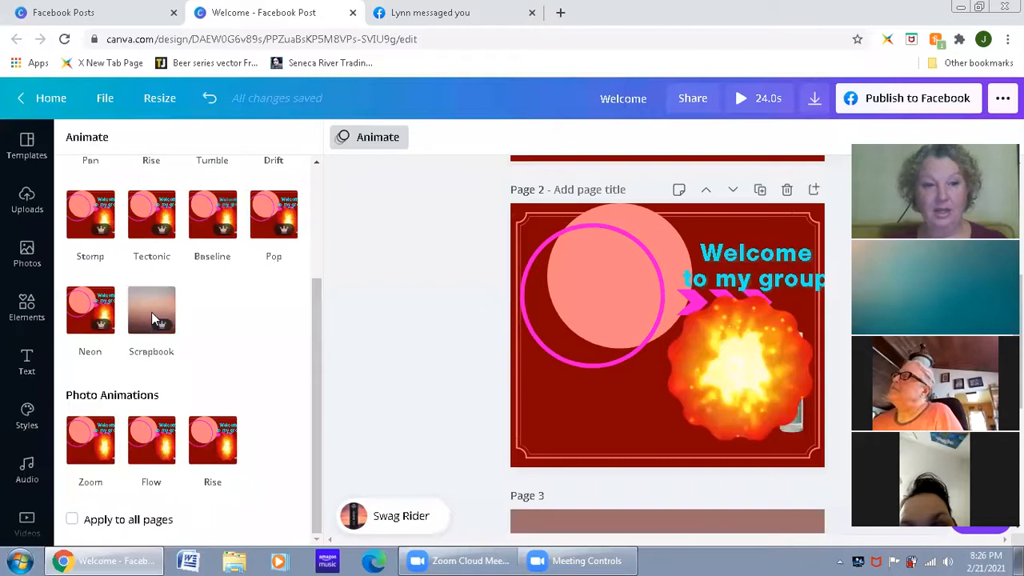
pyautogui.click(152, 211)
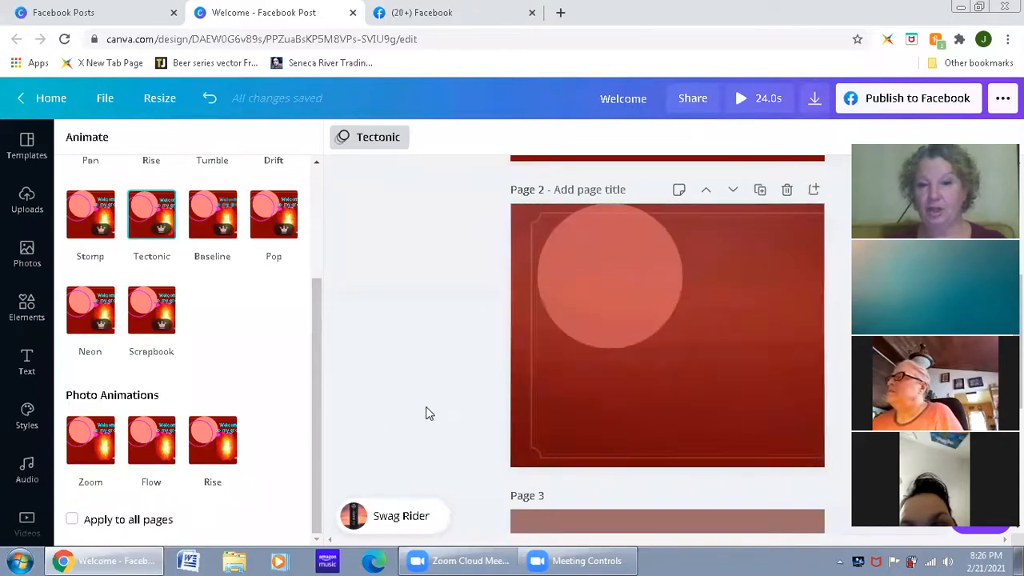
pyautogui.scroll(-2, 522, 413)
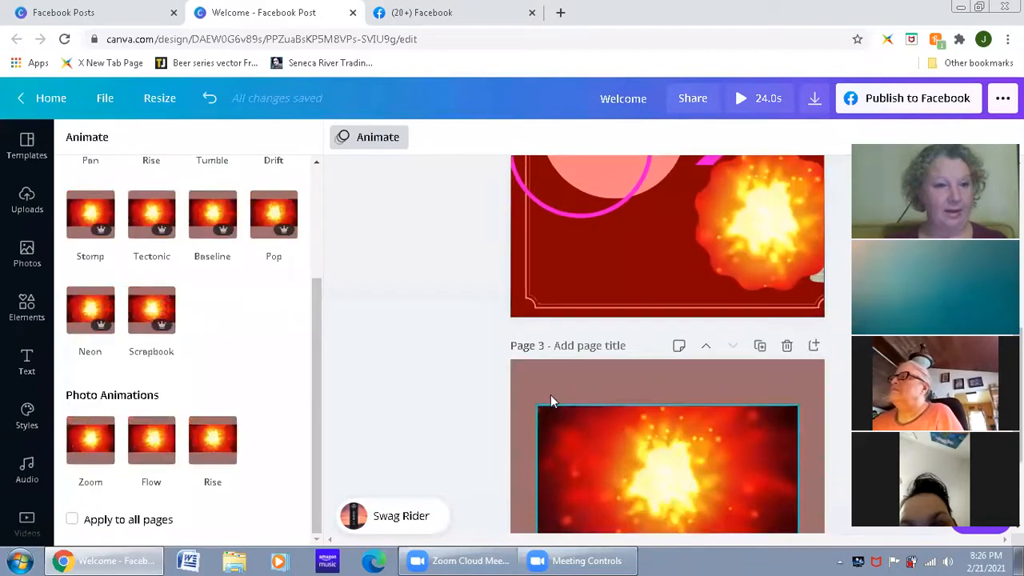
pyautogui.scroll(-1, 547, 384)
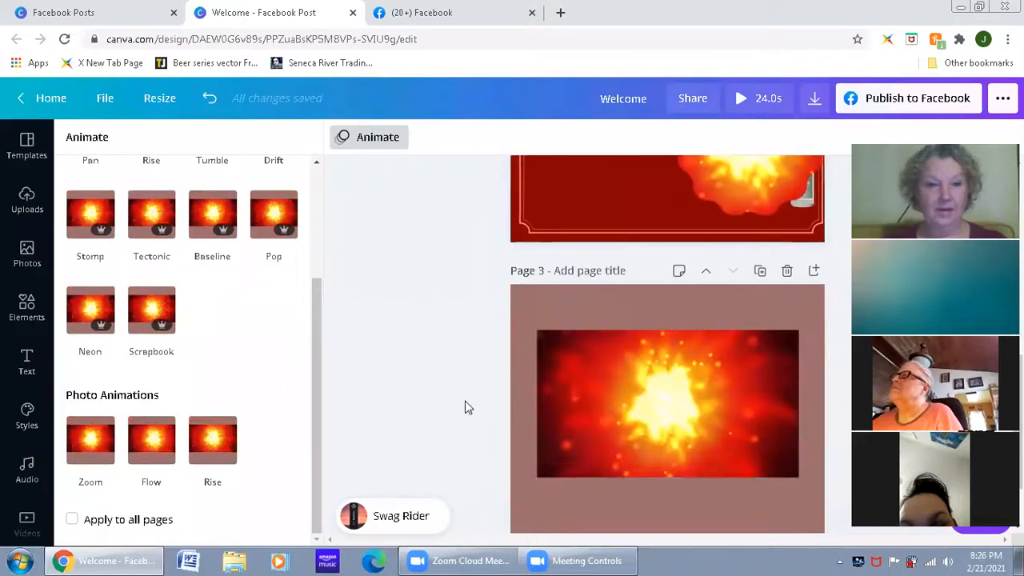
pyautogui.click(212, 214)
pyautogui.scroll(-1, 434, 425)
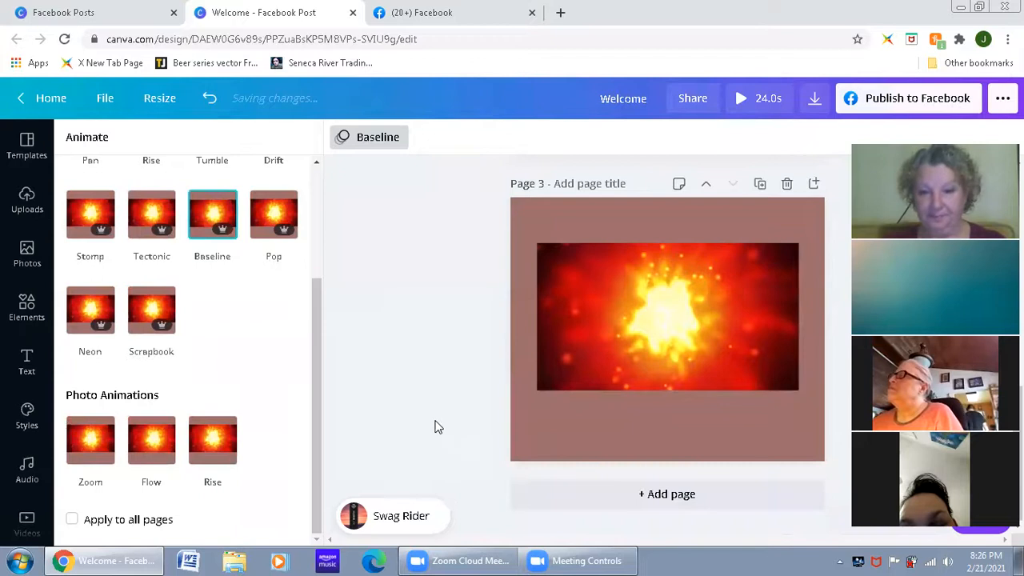
# Step: Play the whole design to review the page animations with the music, and close the preview
pyautogui.scroll(6, 434, 425)
pyautogui.scroll(1, 434, 424)
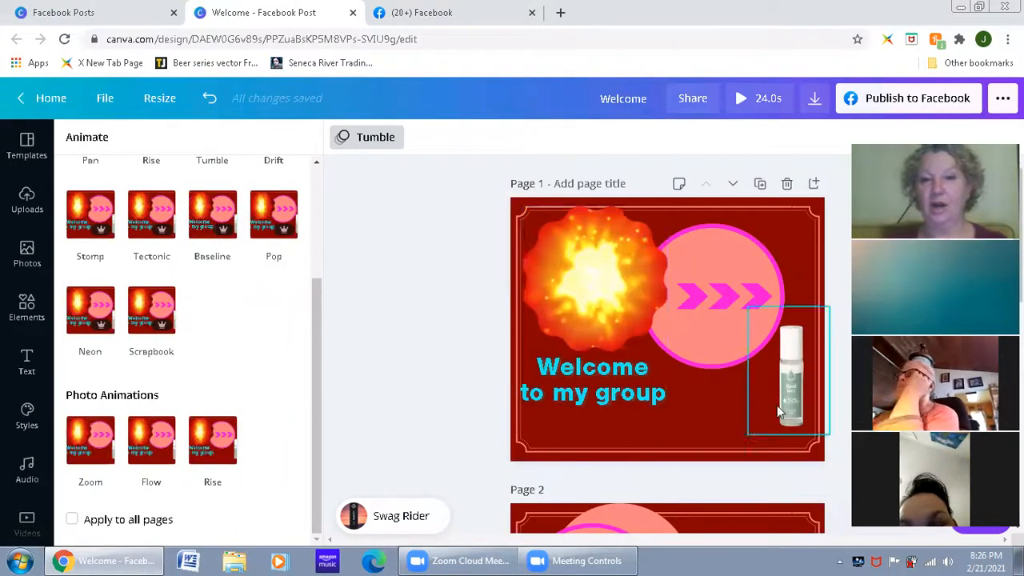
pyautogui.scroll(-4, 652, 453)
pyautogui.scroll(-3, 651, 453)
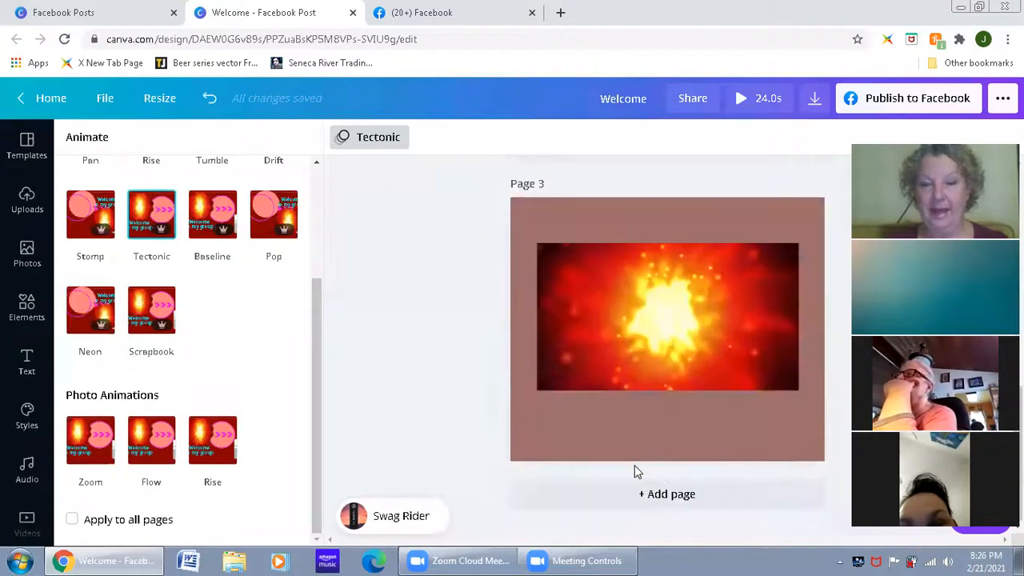
pyautogui.scroll(5, 491, 437)
pyautogui.scroll(2, 491, 439)
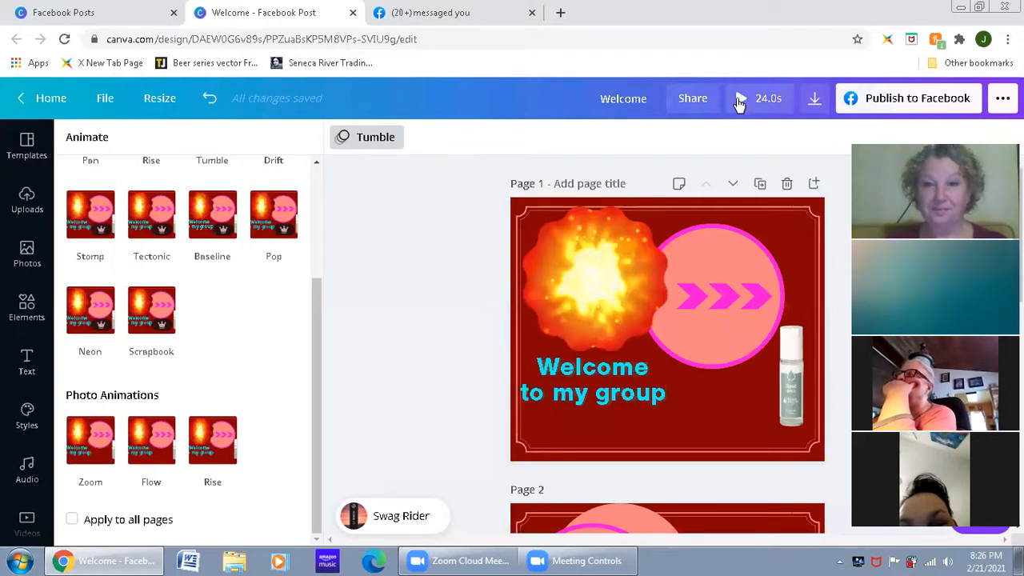
pyautogui.click(739, 98)
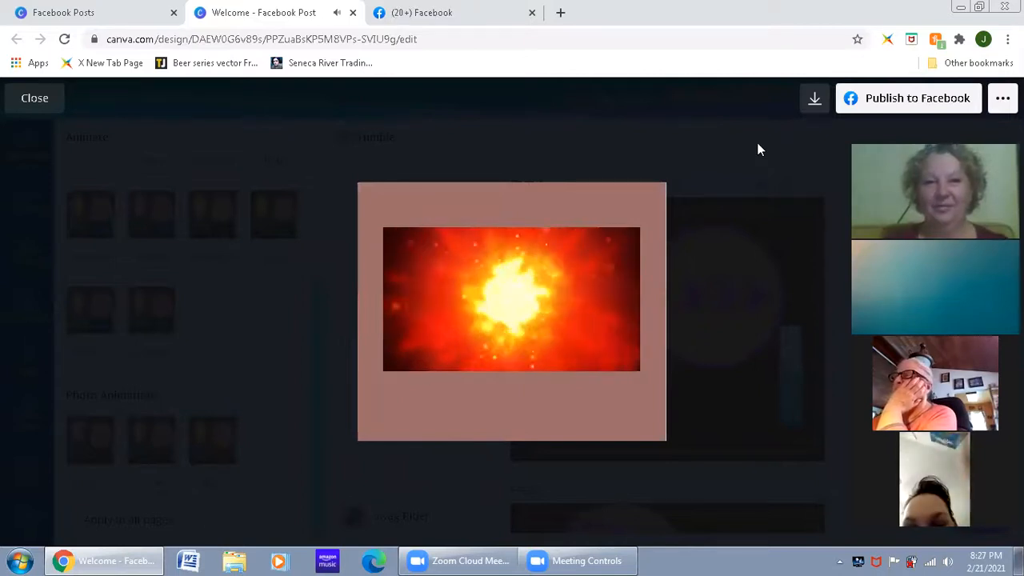
pyautogui.click(758, 145)
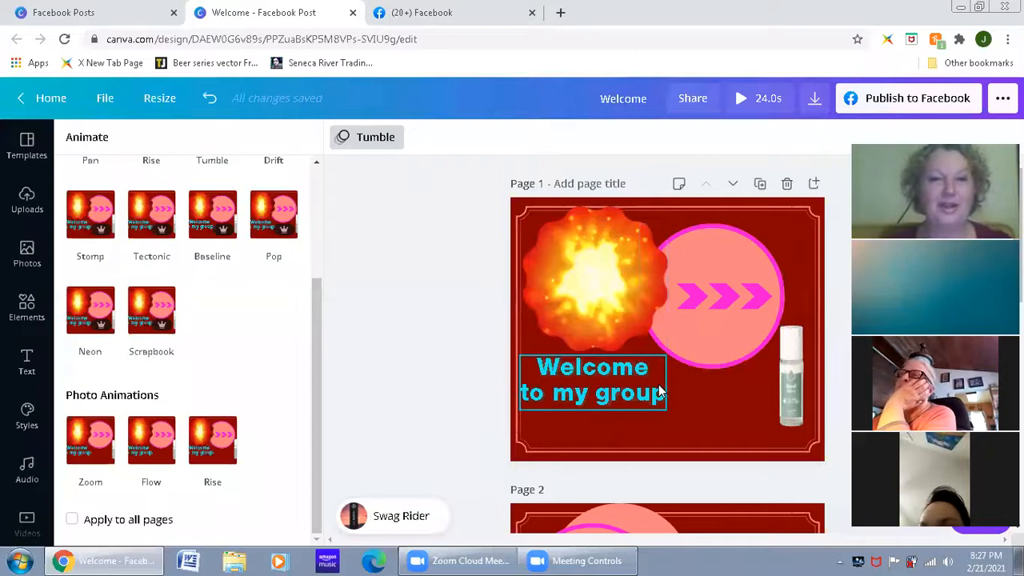
# Step: Undo the animations applied to the pages until page 1 has no animation
pyautogui.click(492, 416)
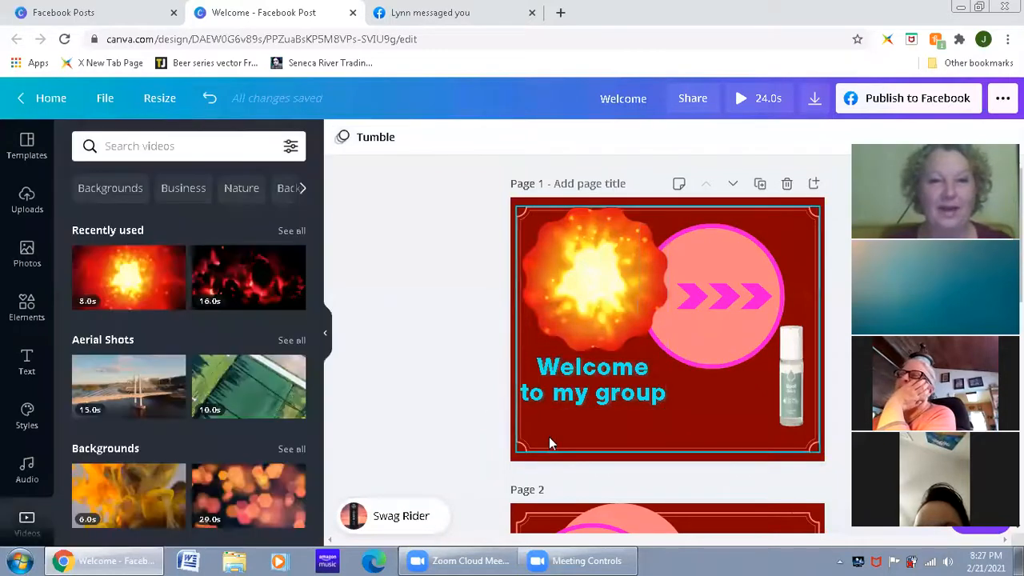
pyautogui.click(527, 413)
pyautogui.click(504, 384)
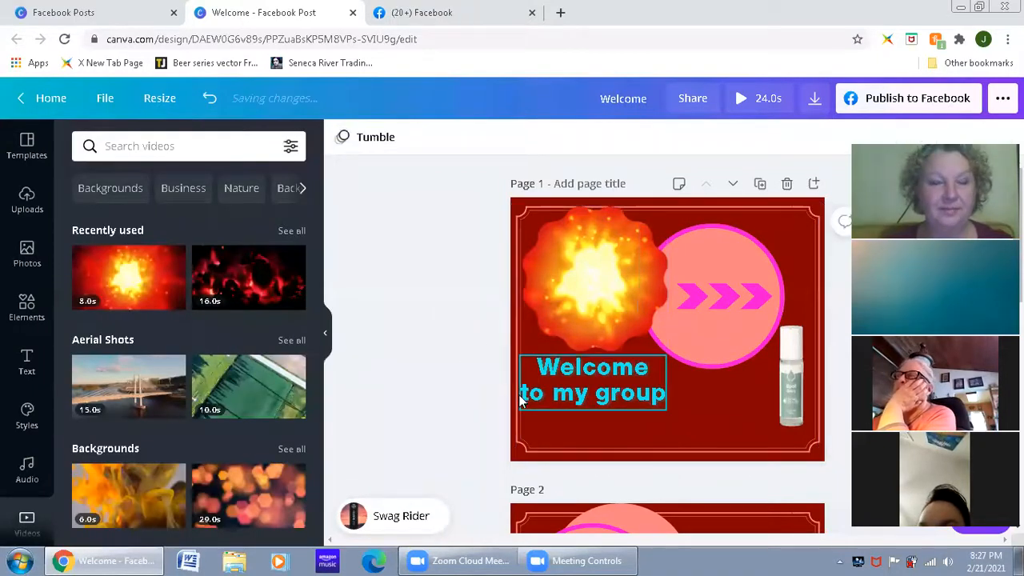
pyautogui.click(384, 148)
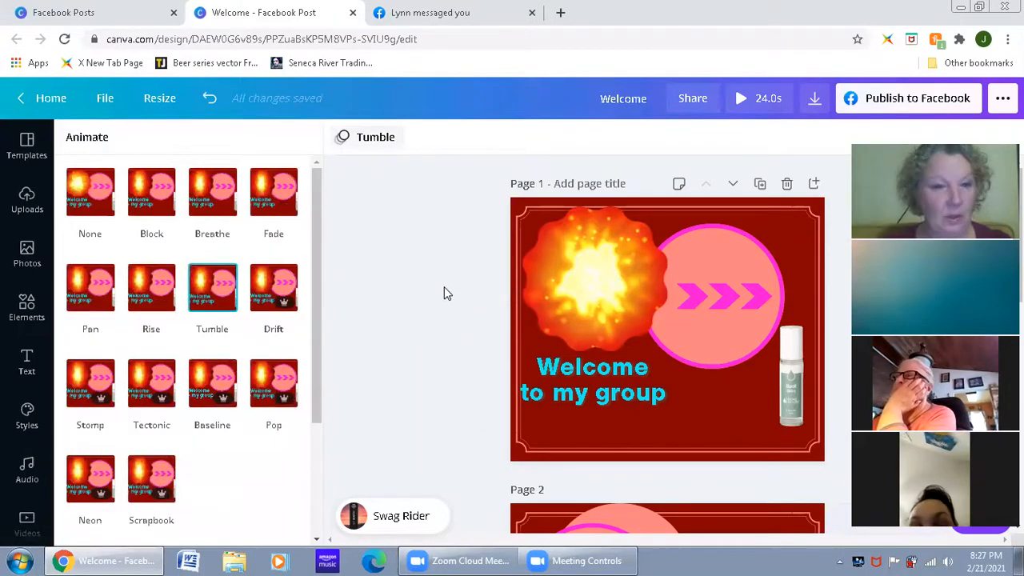
pyautogui.scroll(-5, 447, 293)
pyautogui.scroll(5, 447, 294)
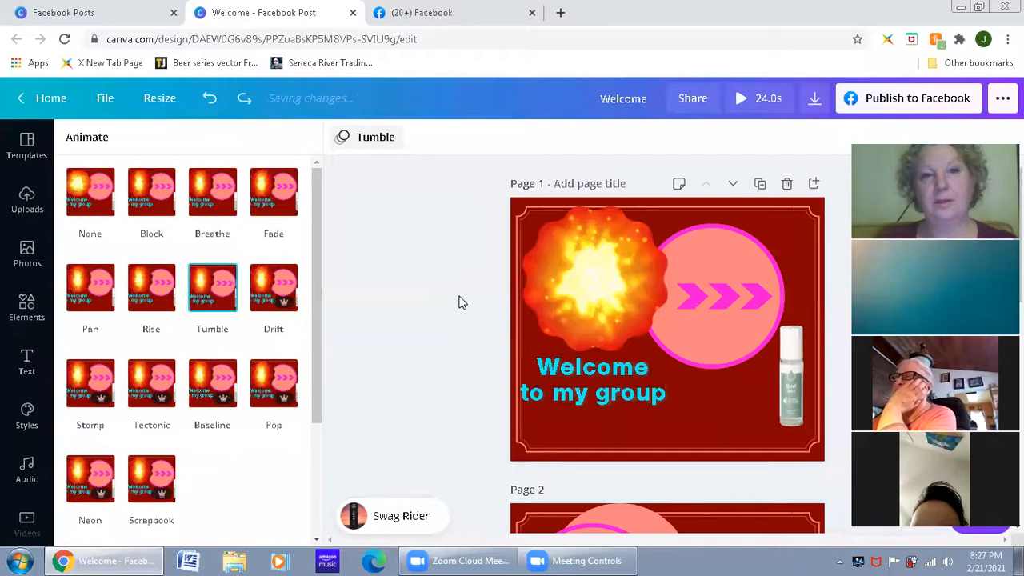
pyautogui.hotkey('ctrl', 'z')
pyautogui.hotkey('ctrl', 'z')
pyautogui.hotkey('ctrl', 'z')
pyautogui.hotkey('ctrl', 'z')
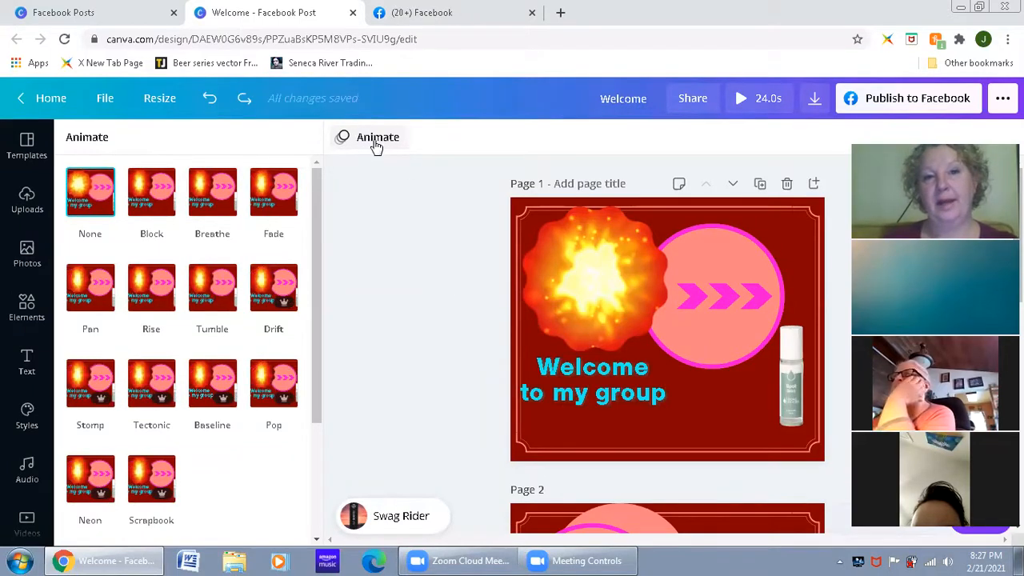
# Step: Delete the explosion video from the scalloped frame on page 1, keeping the empty frame
pyautogui.click(447, 296)
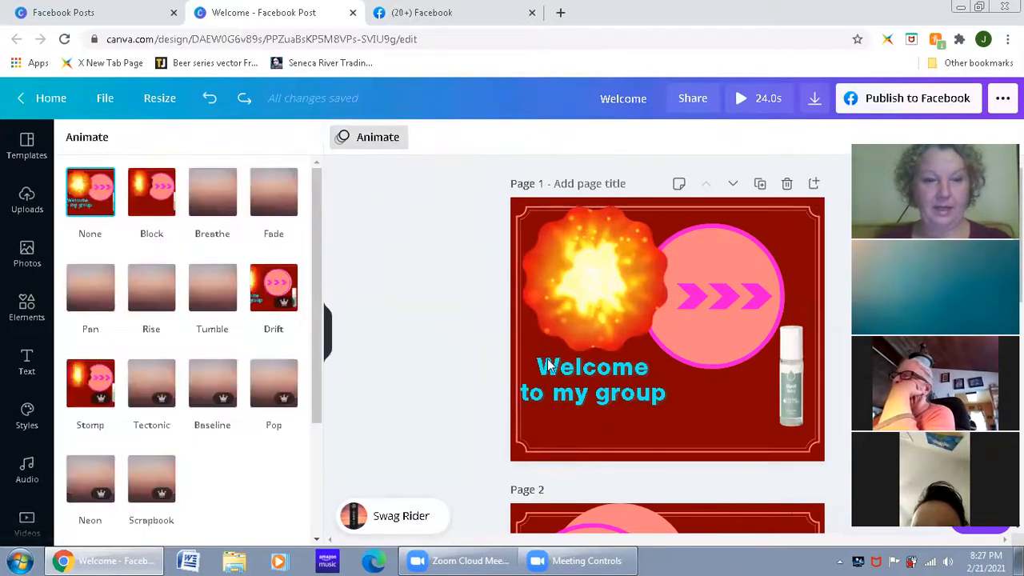
pyautogui.scroll(-3, 224, 360)
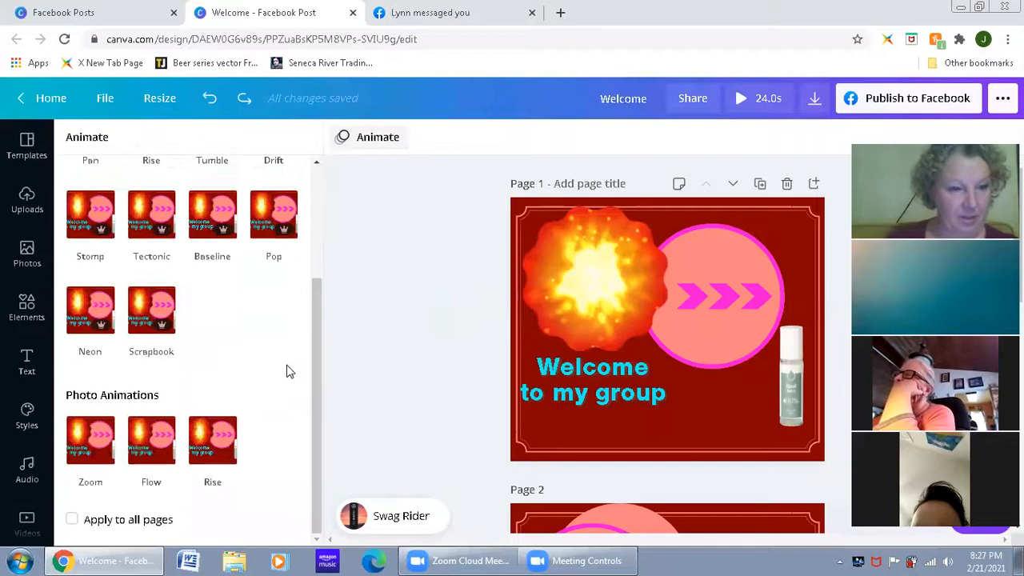
pyautogui.scroll(-3, 610, 392)
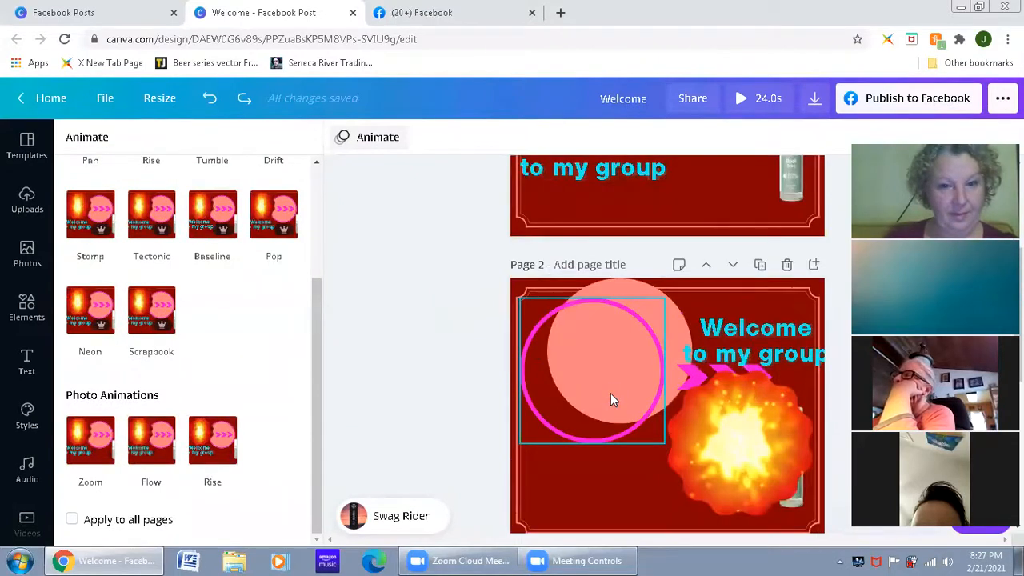
pyautogui.click(742, 459)
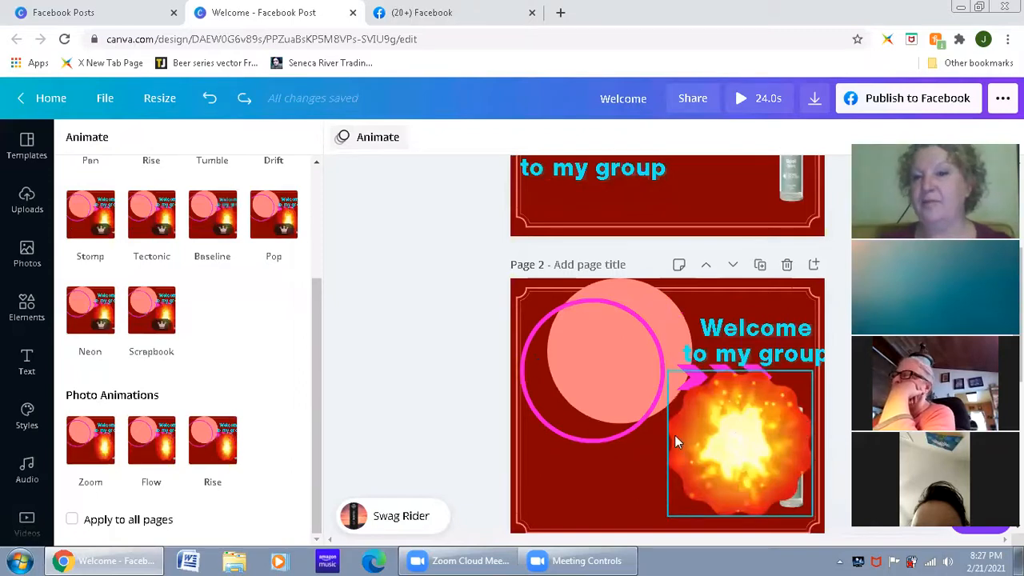
pyautogui.scroll(3, 695, 442)
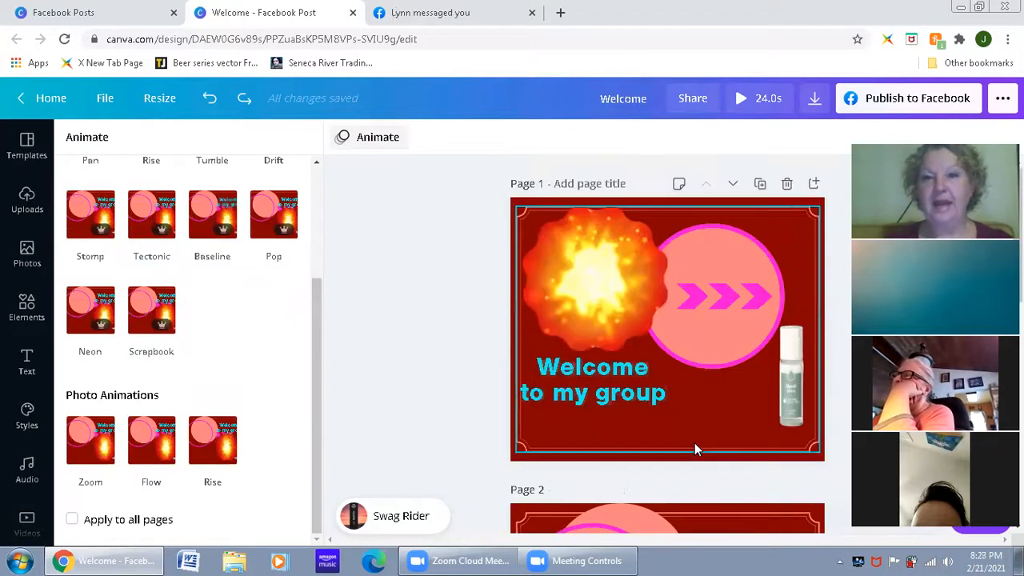
pyautogui.scroll(-4, 690, 432)
pyautogui.scroll(3, 649, 362)
pyautogui.click(566, 206)
pyautogui.press('Delete')
pyautogui.click(546, 410)
pyautogui.scroll(1, 520, 336)
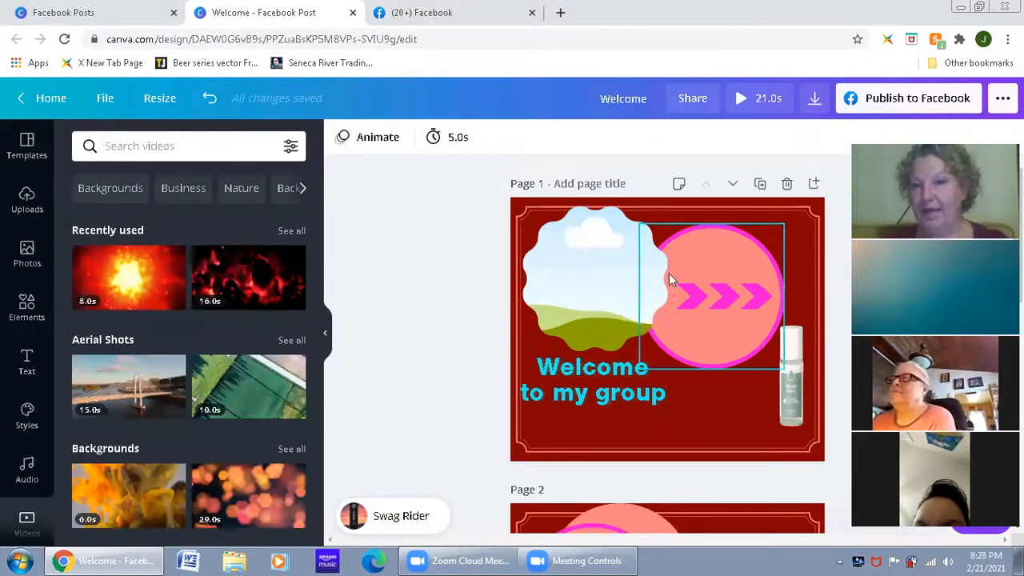
# Step: Try page 1 timings of 20.5 and 9.5 seconds, and set the timing to 3.0 seconds
pyautogui.click(472, 137)
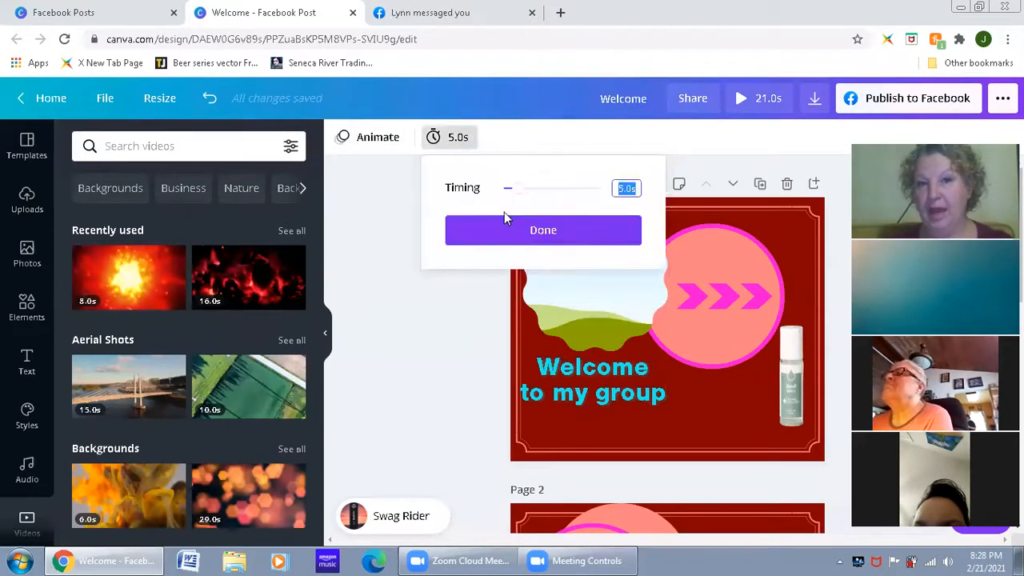
pyautogui.moveTo(514, 192); pyautogui.dragTo(568, 186)
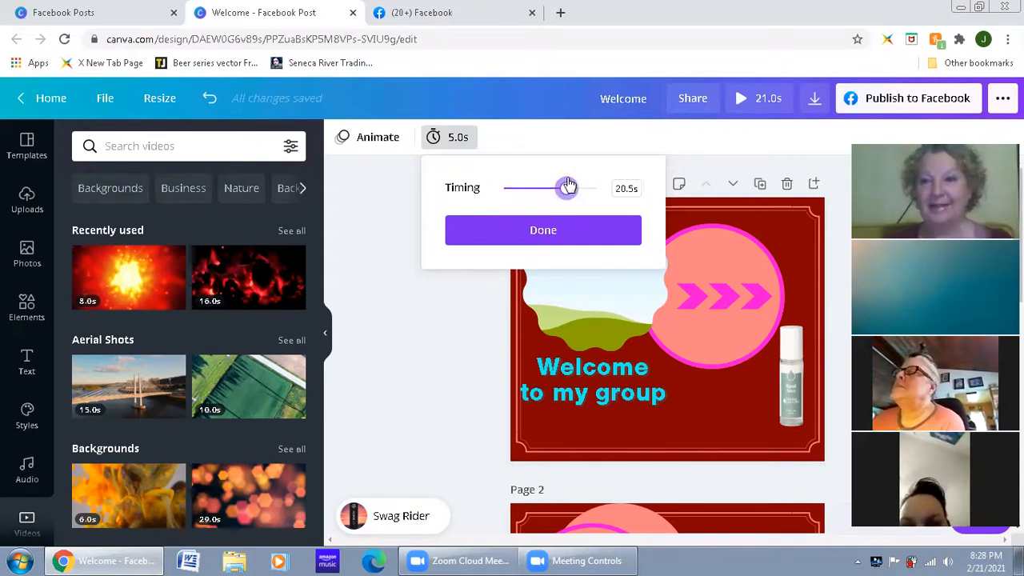
pyautogui.moveTo(567, 187); pyautogui.dragTo(533, 190)
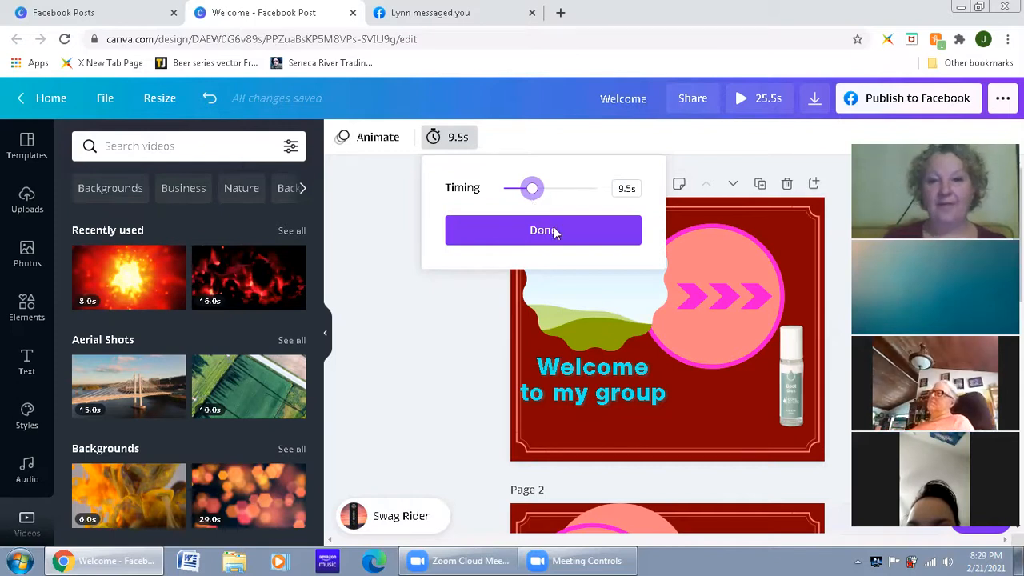
pyautogui.moveTo(533, 190); pyautogui.dragTo(512, 190)
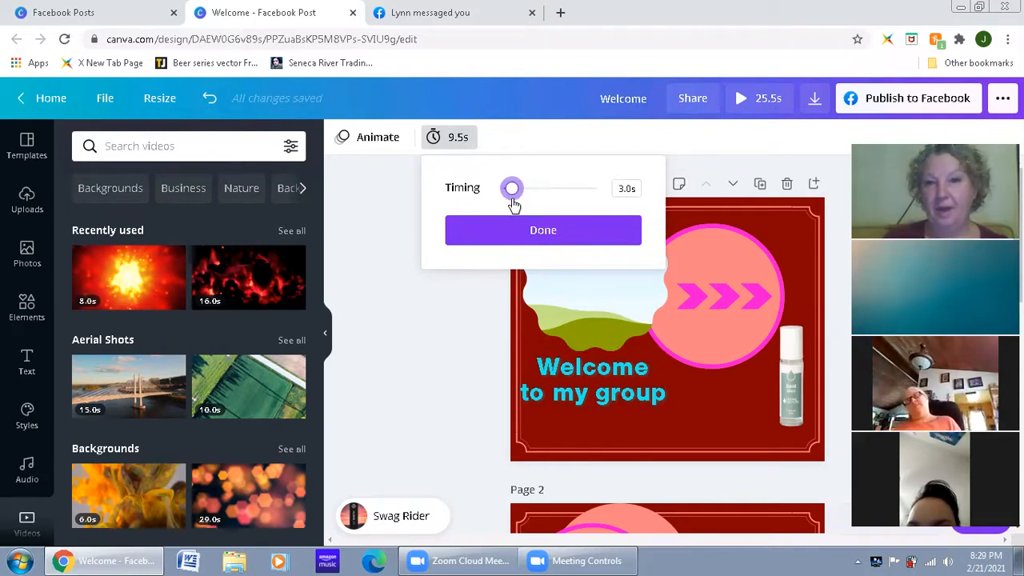
# Step: Try a timing of 0.1 seconds for page 1
pyautogui.click(448, 400)
pyautogui.click(456, 150)
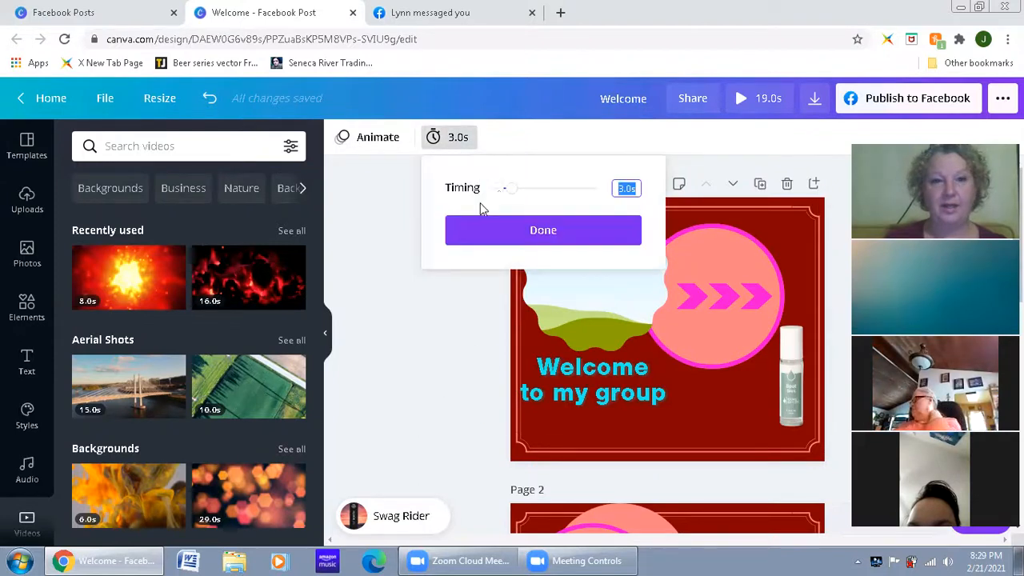
pyautogui.moveTo(507, 194); pyautogui.dragTo(502, 194)
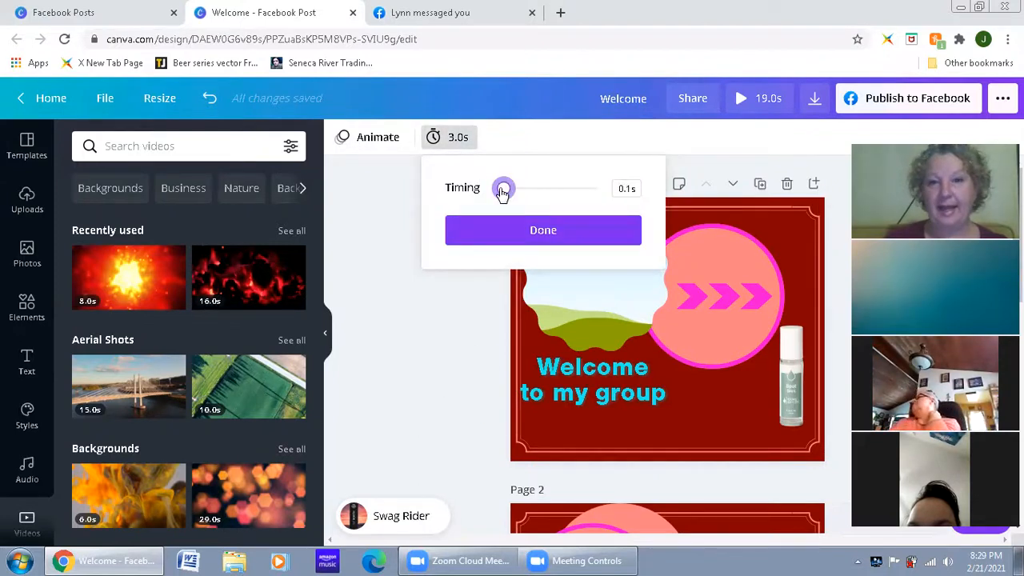
pyautogui.click(496, 233)
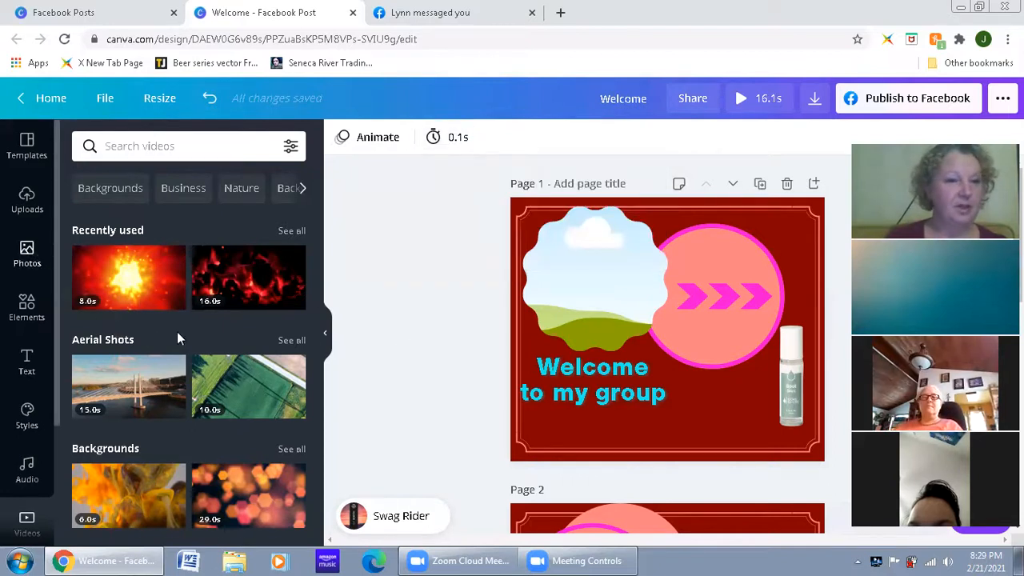
# Step: Fill page 1's scalloped frame with the Oily skin photo of the smiling woman holding a cotton pad, and set the page timing to 1.0 seconds
pyautogui.moveTo(284, 276); pyautogui.dragTo(146, 286)
pyautogui.moveTo(207, 432); pyautogui.dragTo(560, 285)
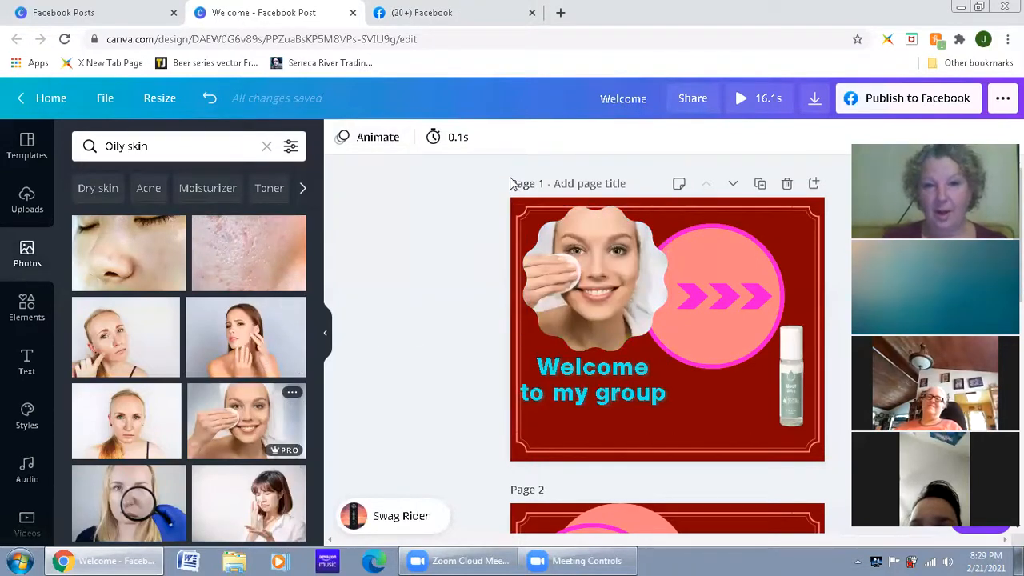
pyautogui.click(450, 136)
pyautogui.moveTo(503, 193); pyautogui.dragTo(507, 192)
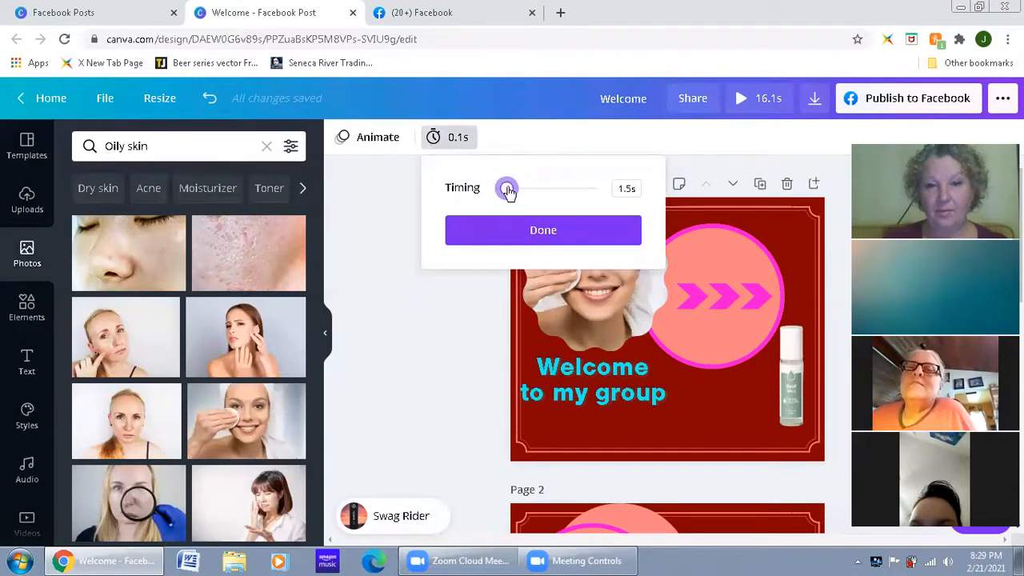
pyautogui.click(450, 334)
# Step: Look over pages 2 and 3, play the design to review its timing, and close the preview
pyautogui.scroll(-4, 450, 334)
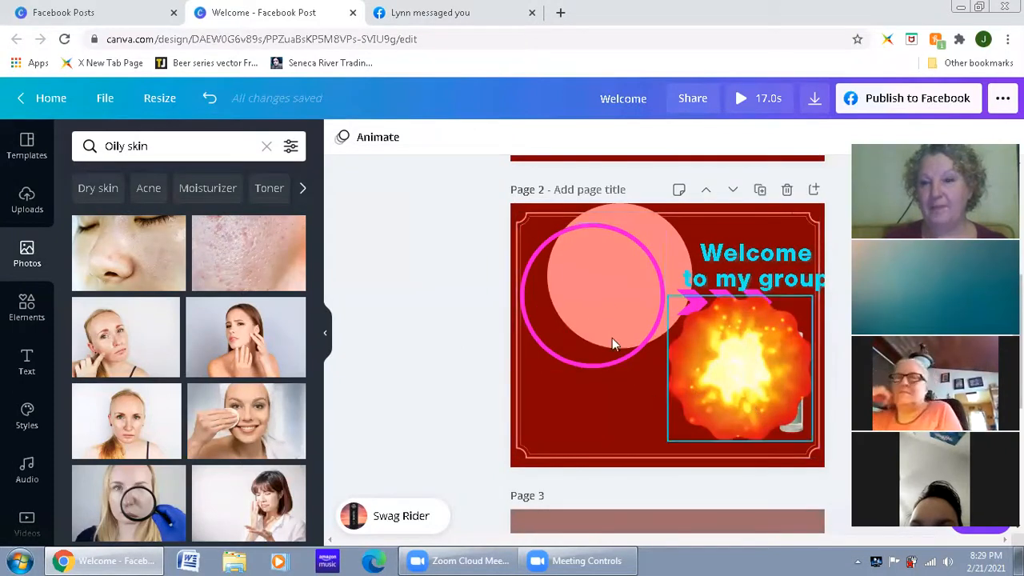
pyautogui.scroll(-4, 680, 365)
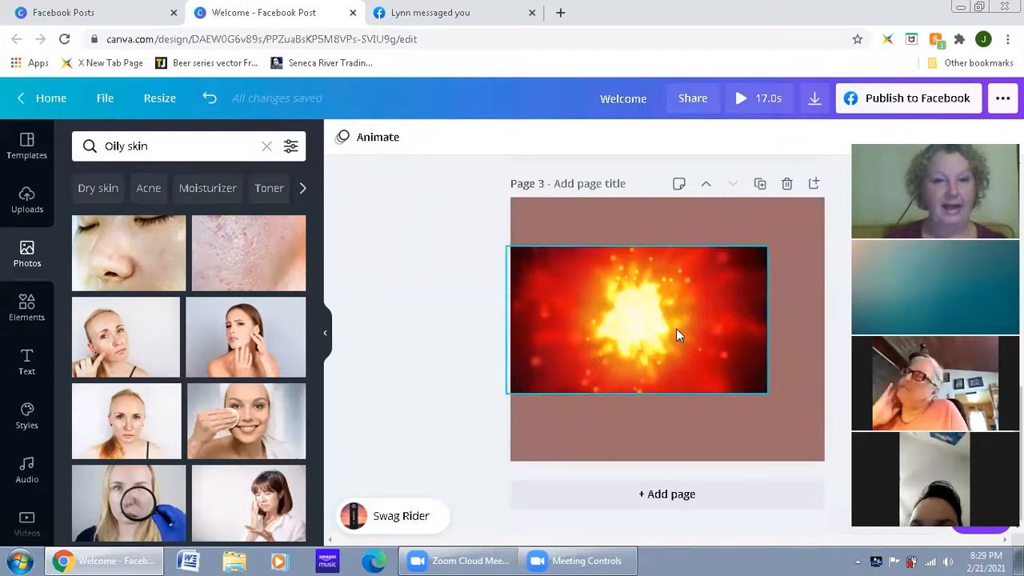
pyautogui.scroll(4, 704, 340)
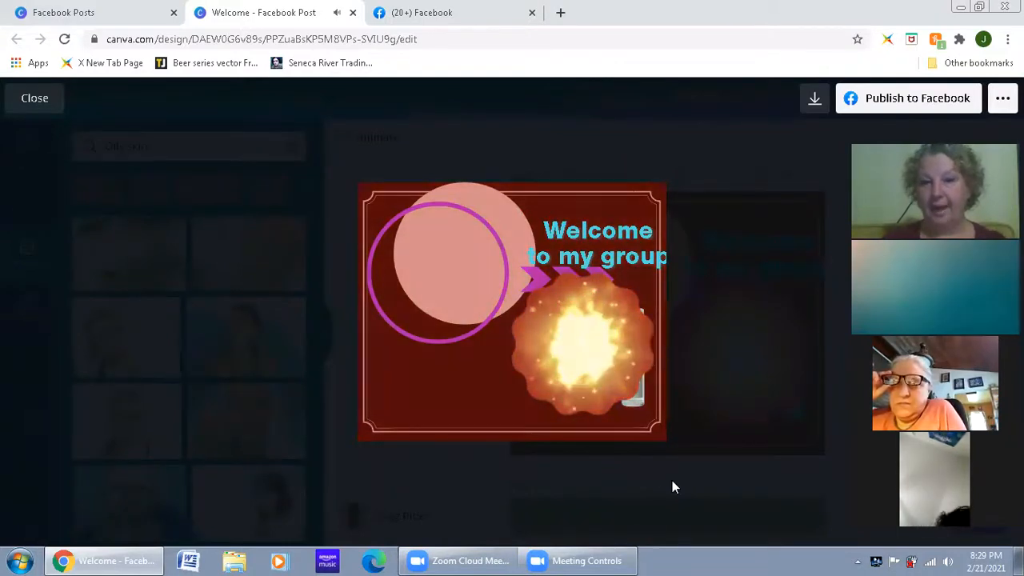
pyautogui.click(34, 99)
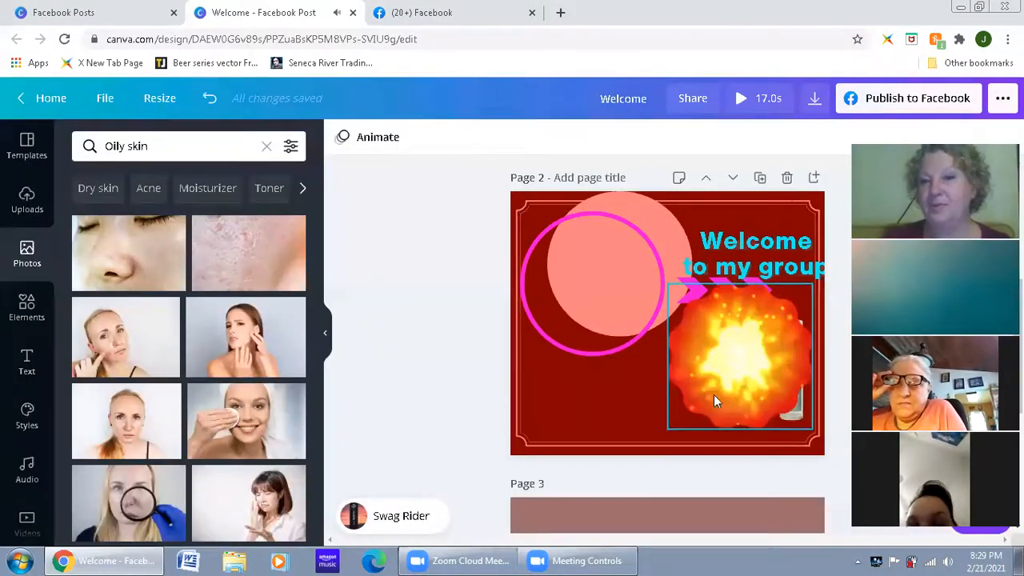
# Step: Delete page 3 and page 2, the pages with the explosion video, keeping only page 1
pyautogui.scroll(-4, 714, 395)
pyautogui.scroll(8, 722, 448)
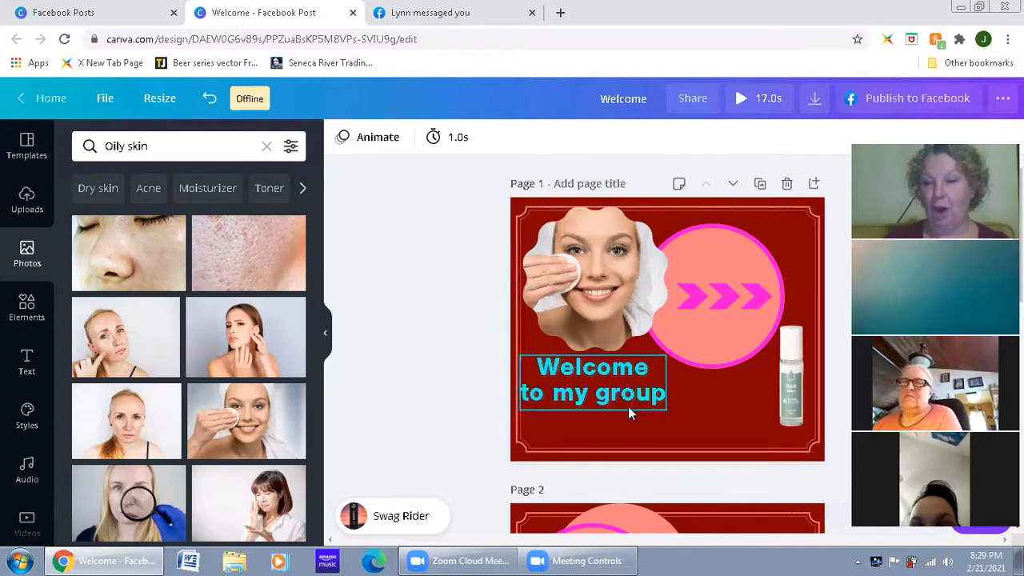
pyautogui.scroll(-6, 663, 415)
pyautogui.scroll(3, 663, 416)
pyautogui.scroll(-4, 742, 420)
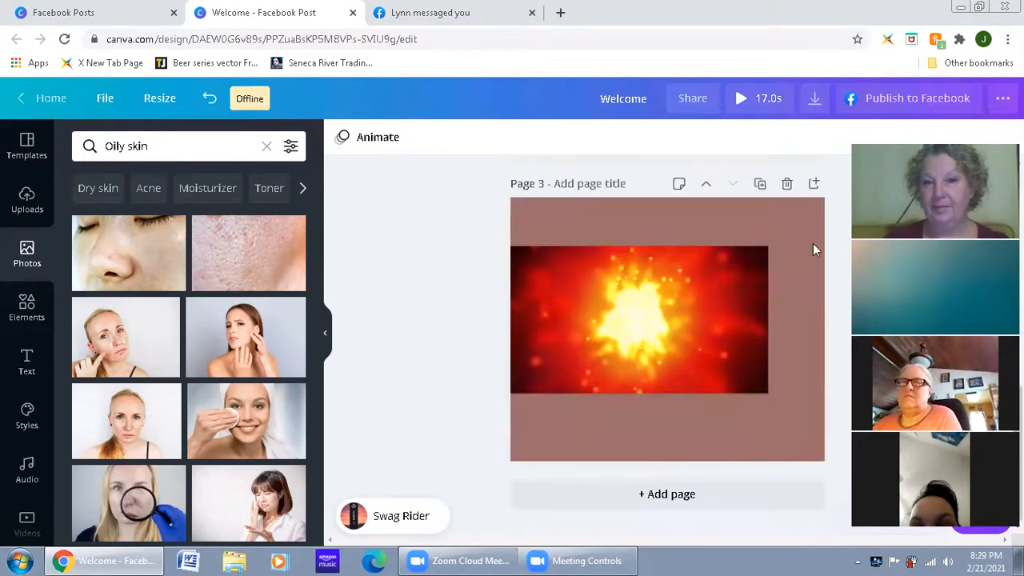
pyautogui.click(786, 183)
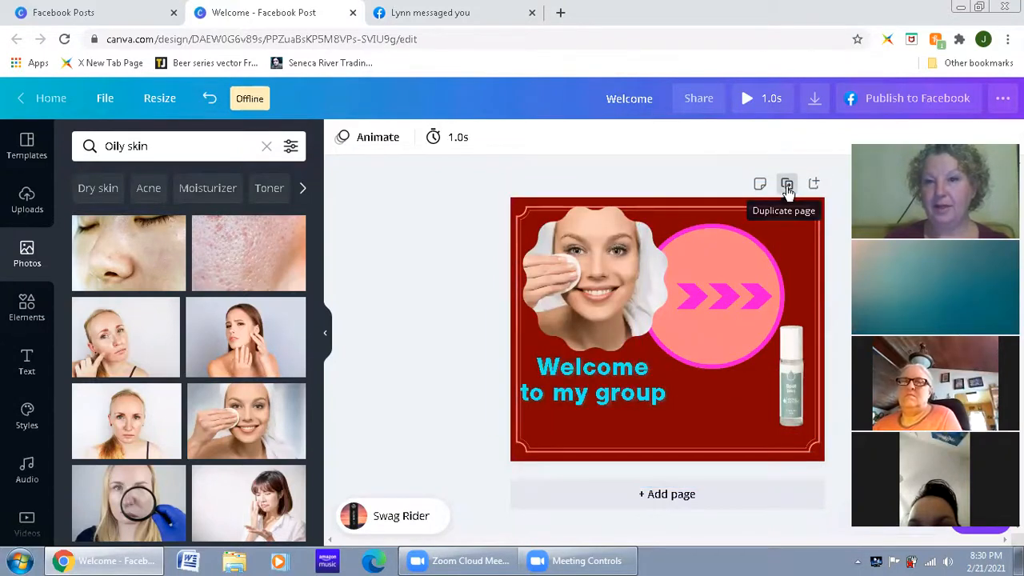
# Step: Duplicate page 1 and replace the welcome text on the copy with "glad you're here"
pyautogui.click(787, 186)
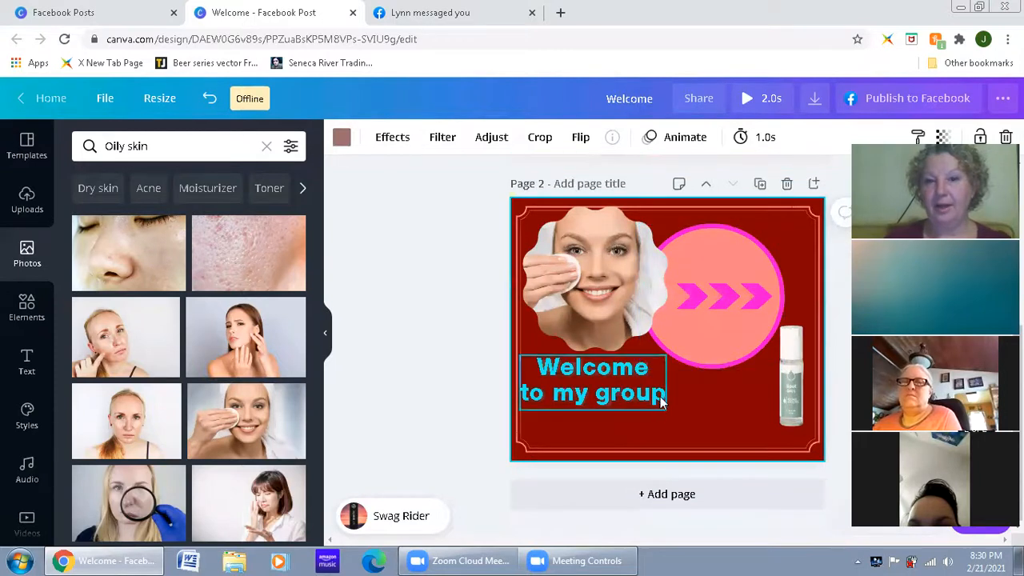
pyautogui.click(661, 402)
pyautogui.moveTo(660, 397); pyautogui.dragTo(524, 360)
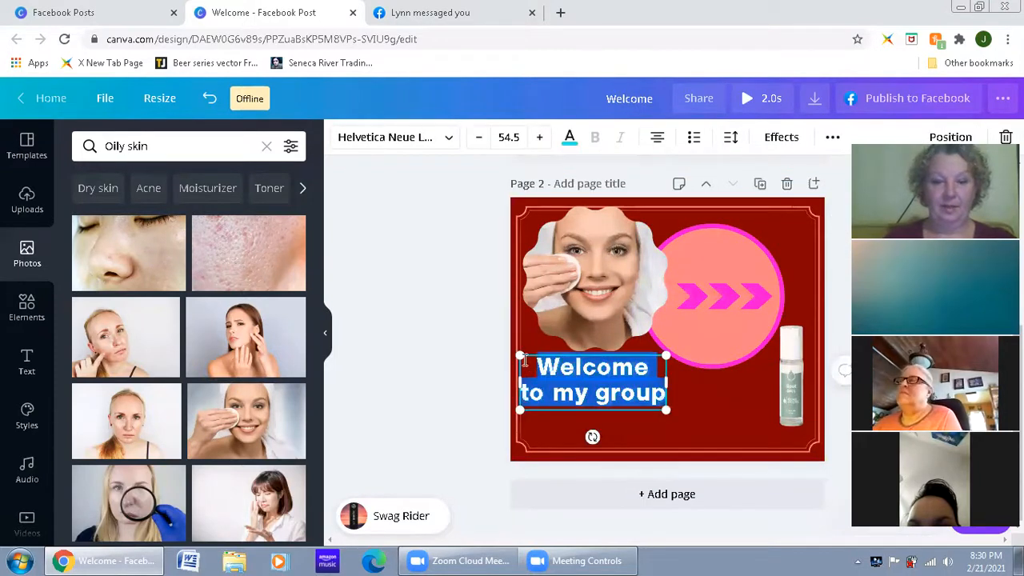
pyautogui.write('gload')
pyautogui.press('BackSpace')
pyautogui.press('BackSpace')
pyautogui.press('BackSpace')
pyautogui.press('BackSpace')
pyautogui.write('ad your')
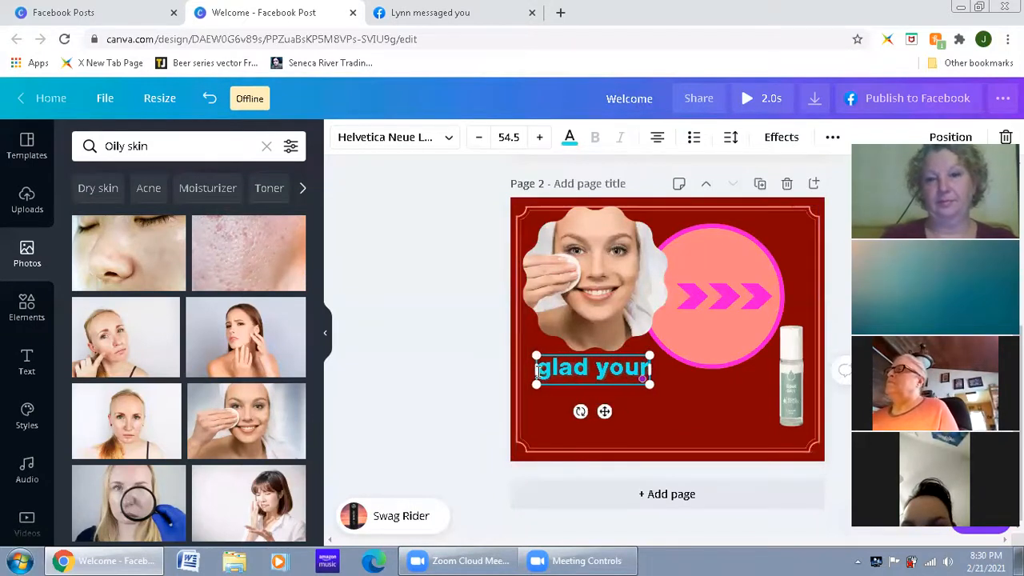
pyautogui.press('BackSpace')
pyautogui.write("'re here")
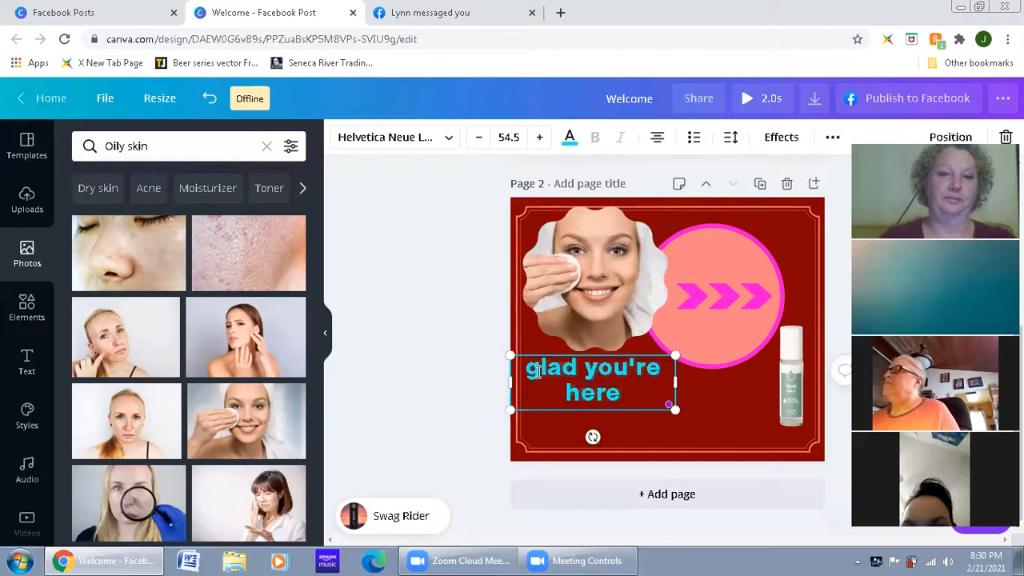
pyautogui.press('Return')
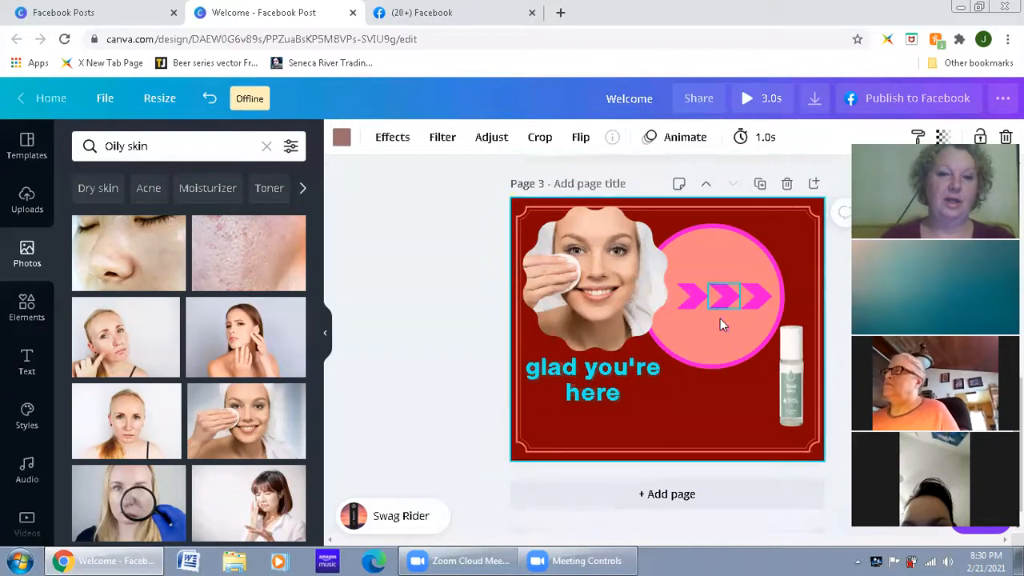
# Step: Duplicate page 2 and replace the text on the new page 3 with "hello"
pyautogui.click(624, 394)
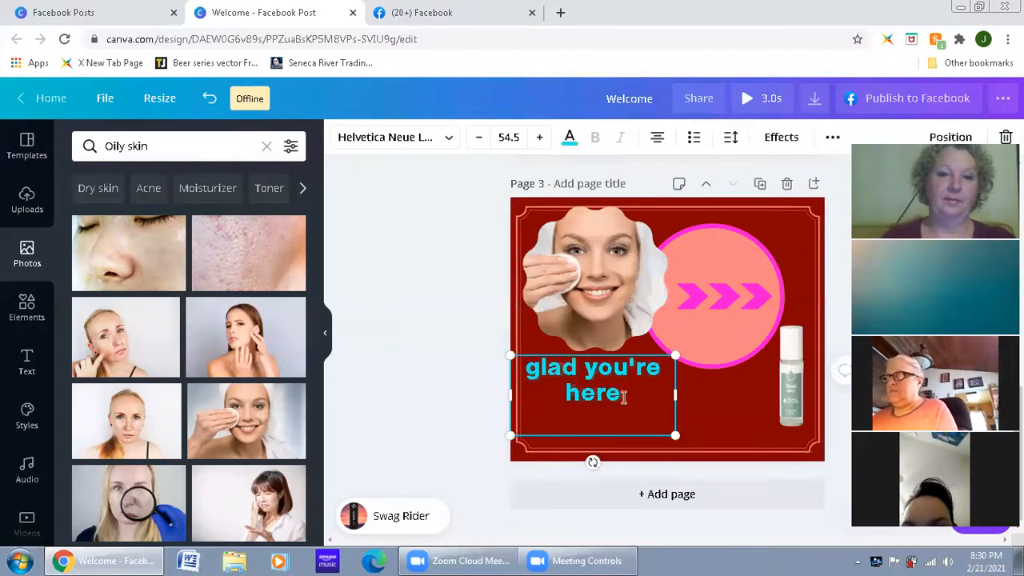
pyautogui.click(627, 398)
pyautogui.write('hello')
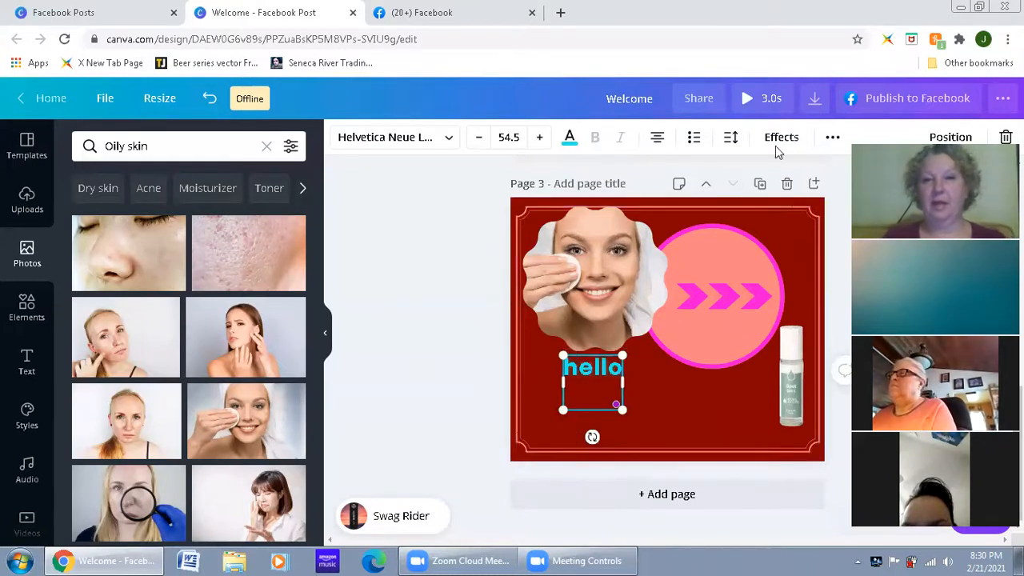
pyautogui.press('Escape')
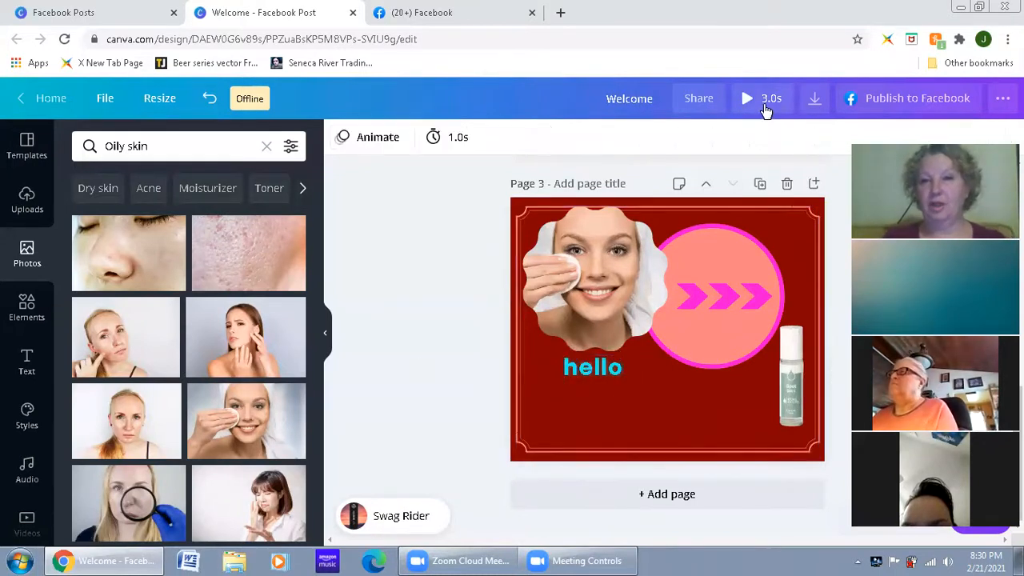
# Step: Play the three-page design to check how the text changes between pages, and close the preview
pyautogui.click(748, 99)
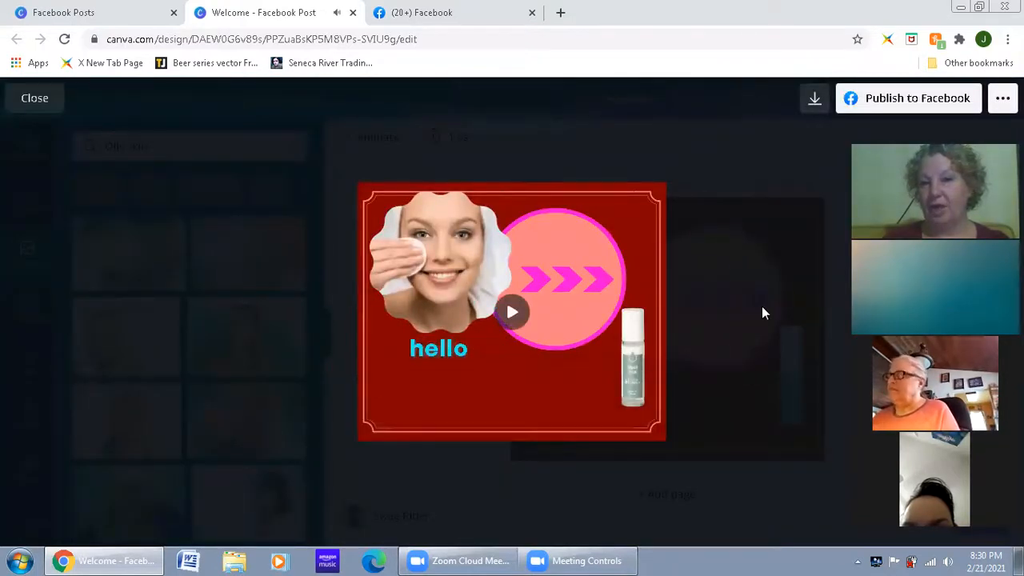
pyautogui.click(596, 172)
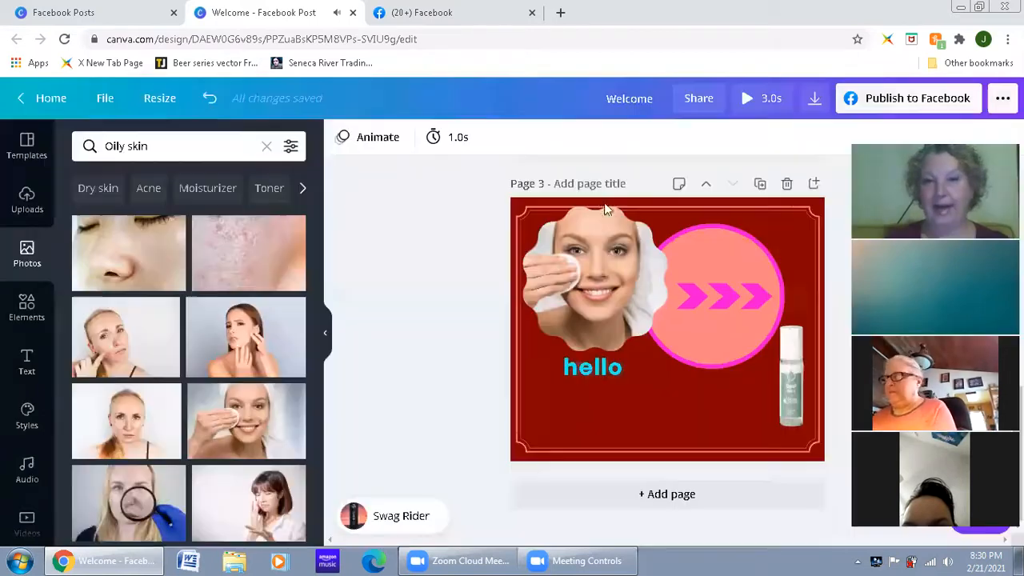
# Step: Set page 3's timing to 3.0 seconds, and replay the design to check the longer ending
pyautogui.click(462, 148)
pyautogui.moveTo(525, 196); pyautogui.dragTo(515, 193)
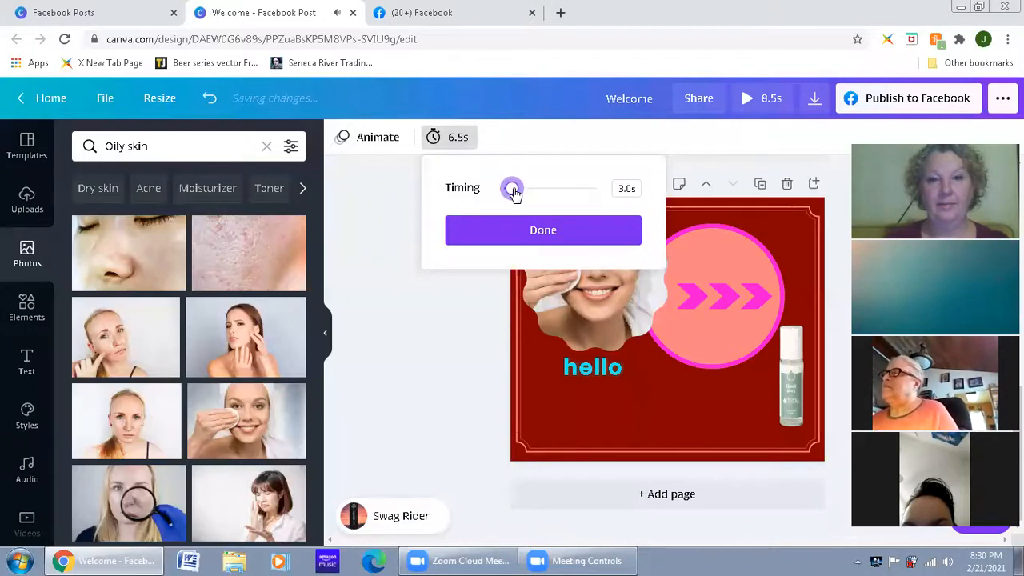
pyautogui.click(760, 126)
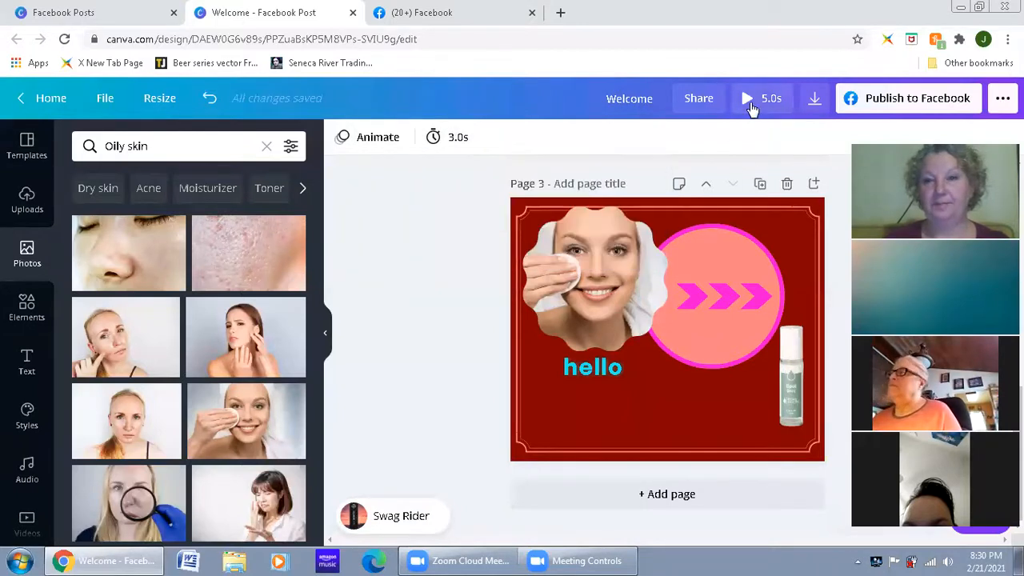
pyautogui.click(760, 97)
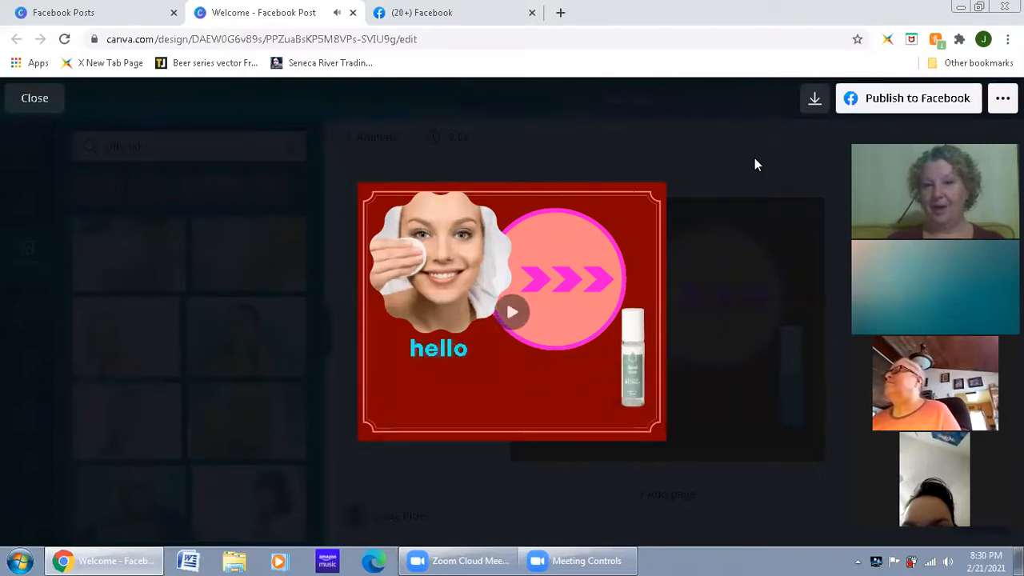
pyautogui.click(725, 226)
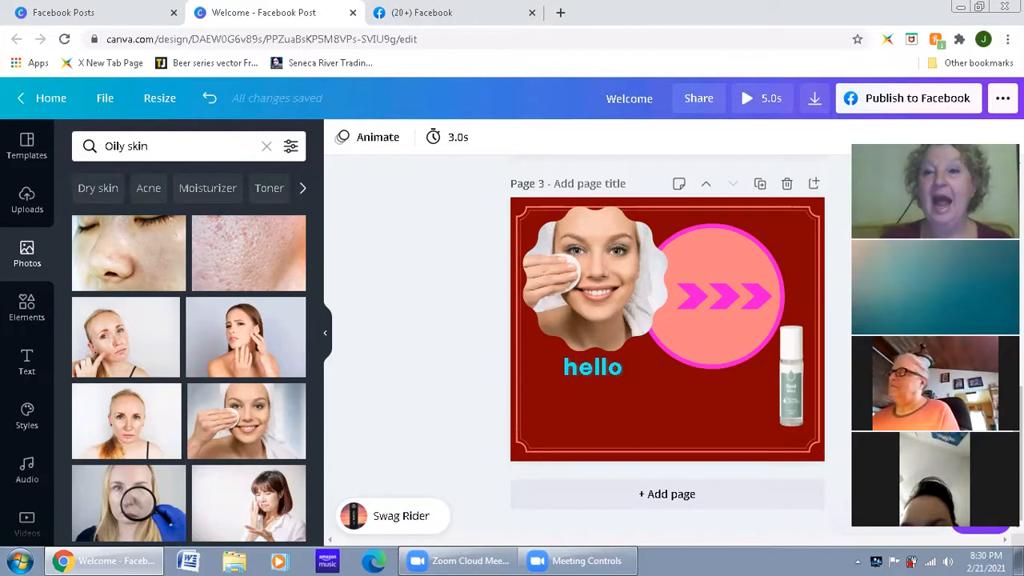
# Step: Examine the download file types from PNG to GIF for the design, and close the download options without downloading
pyautogui.moveTo(869, 163); pyautogui.dragTo(246, 151)
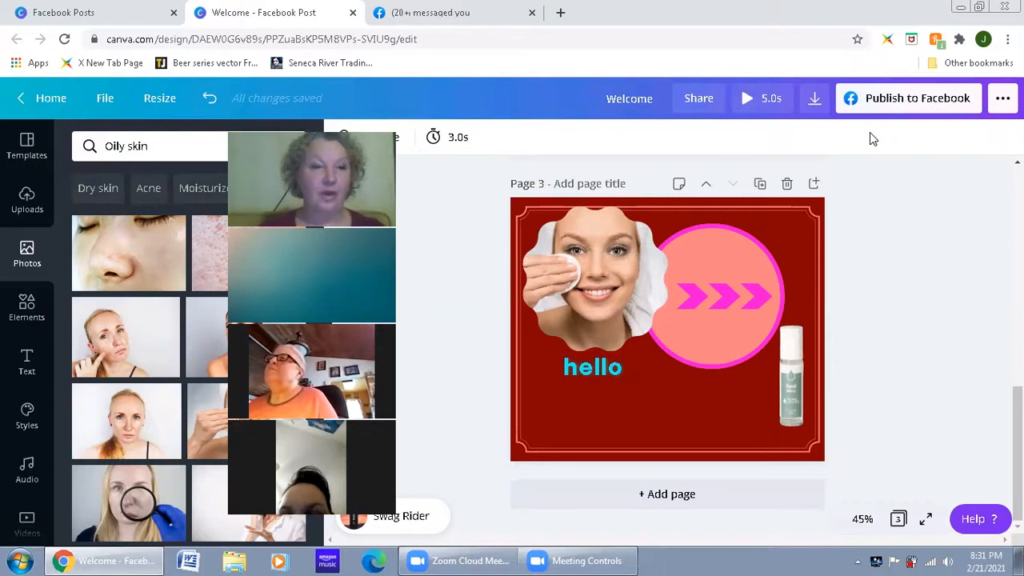
pyautogui.click(815, 102)
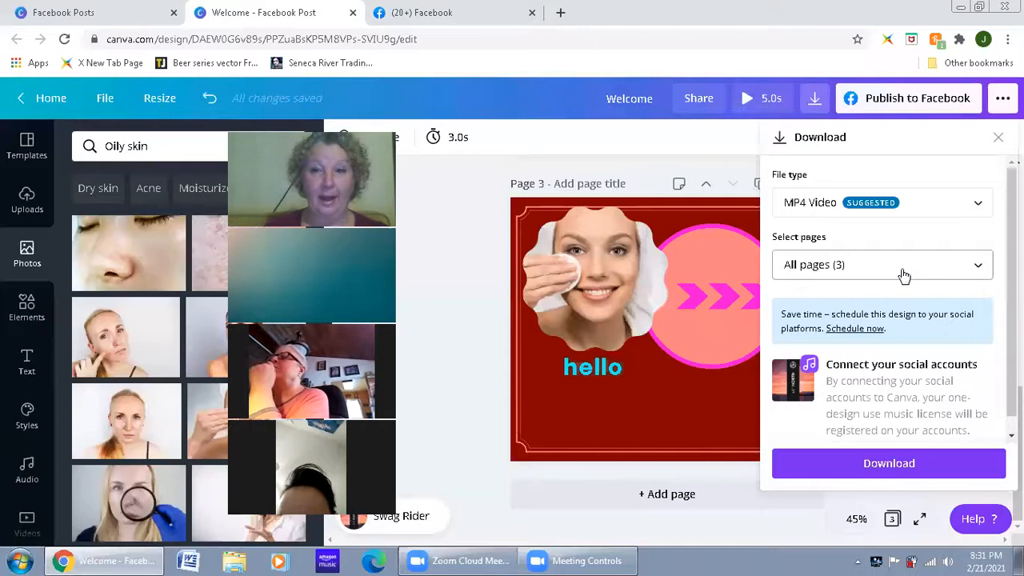
pyautogui.click(920, 205)
pyautogui.scroll(1, 922, 206)
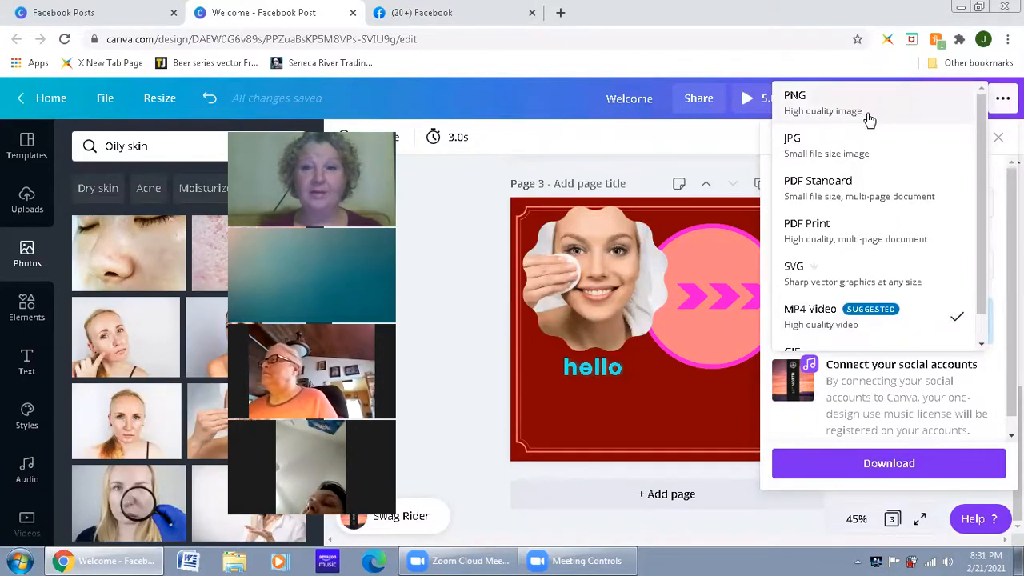
pyautogui.scroll(-1, 863, 261)
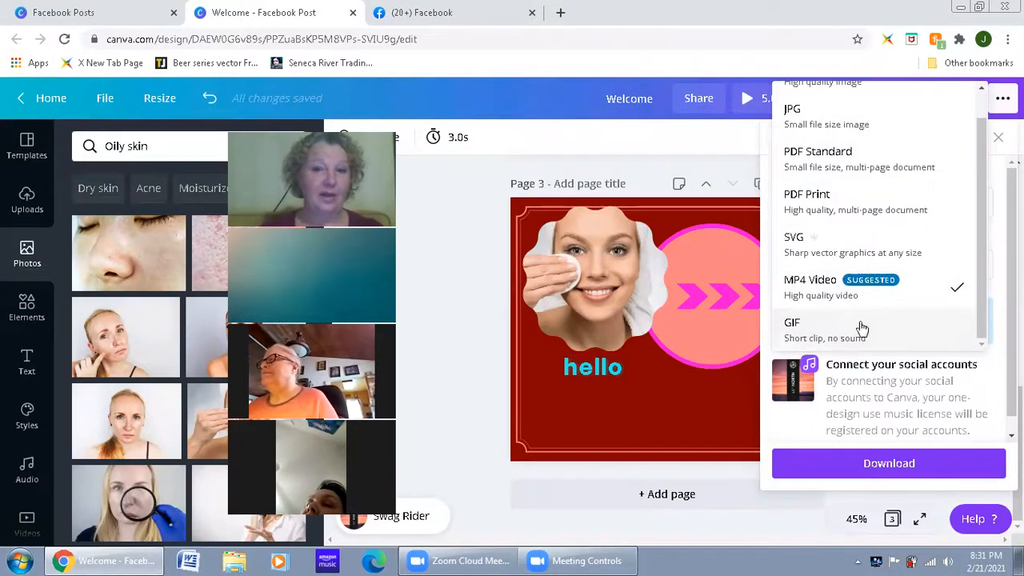
pyautogui.scroll(1, 873, 124)
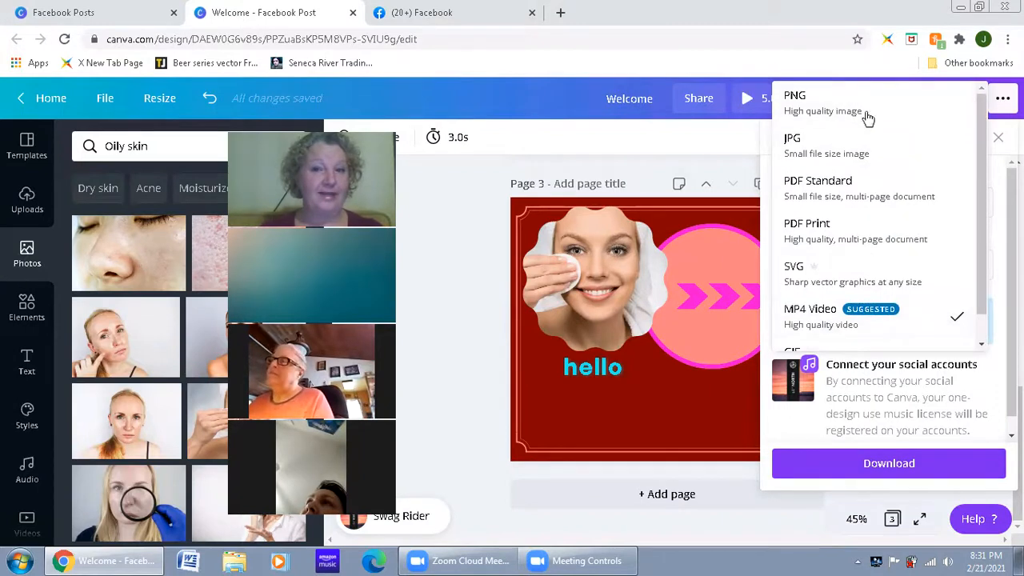
pyautogui.click(470, 330)
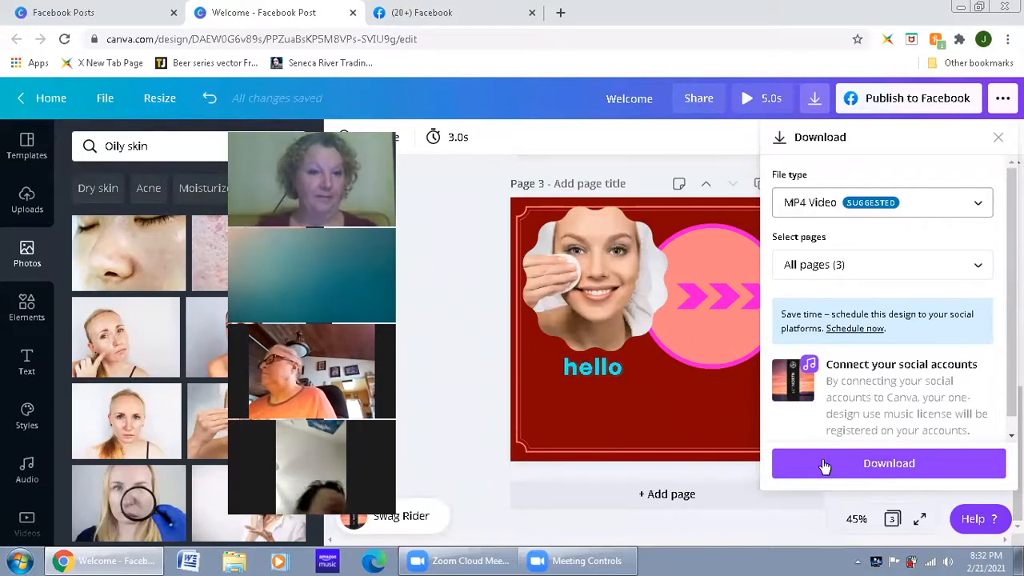
pyautogui.click(483, 296)
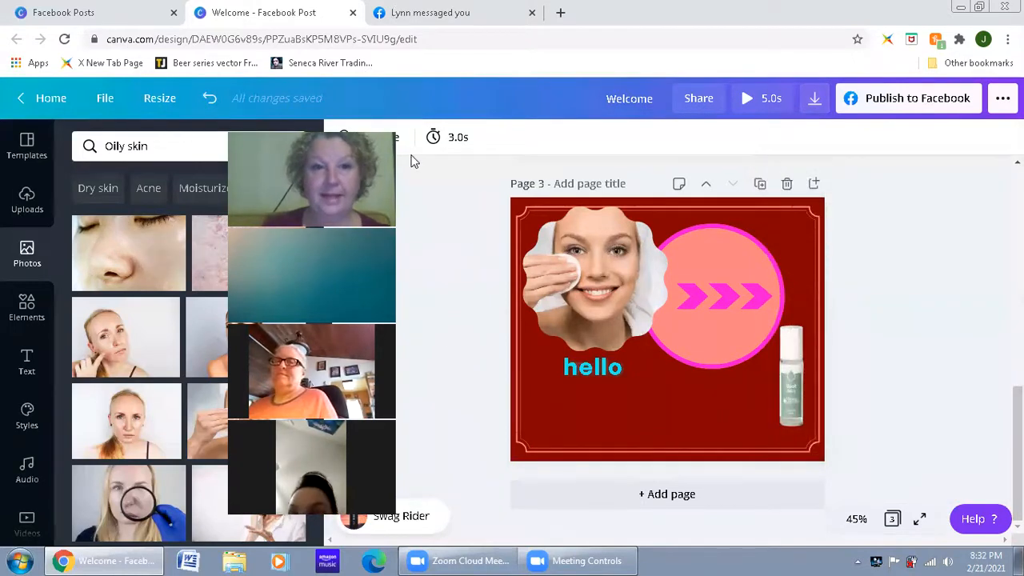
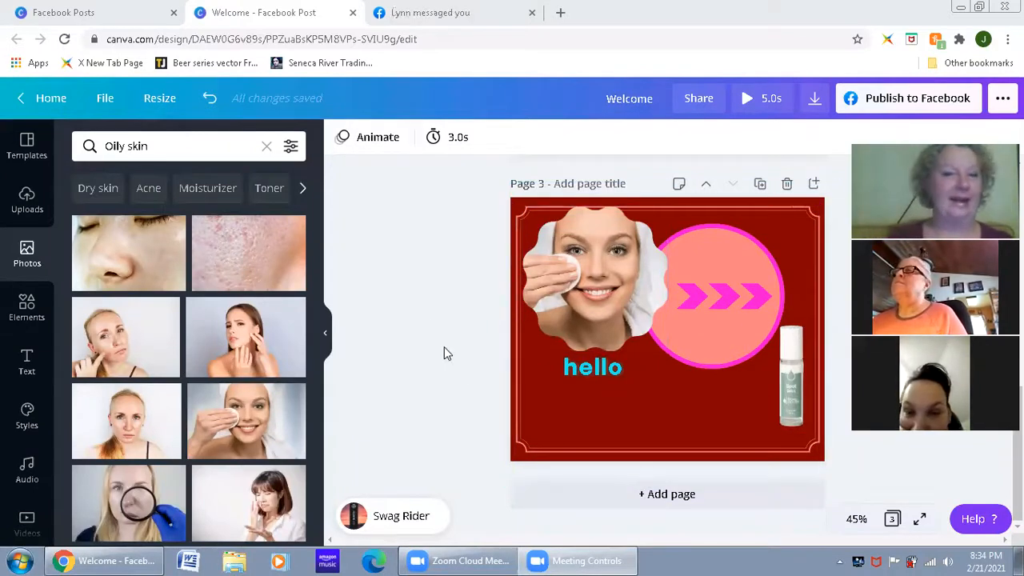
# Step: Leave the three-page Welcome design and return to the Canva home page
pyautogui.scroll(10, 441, 336)
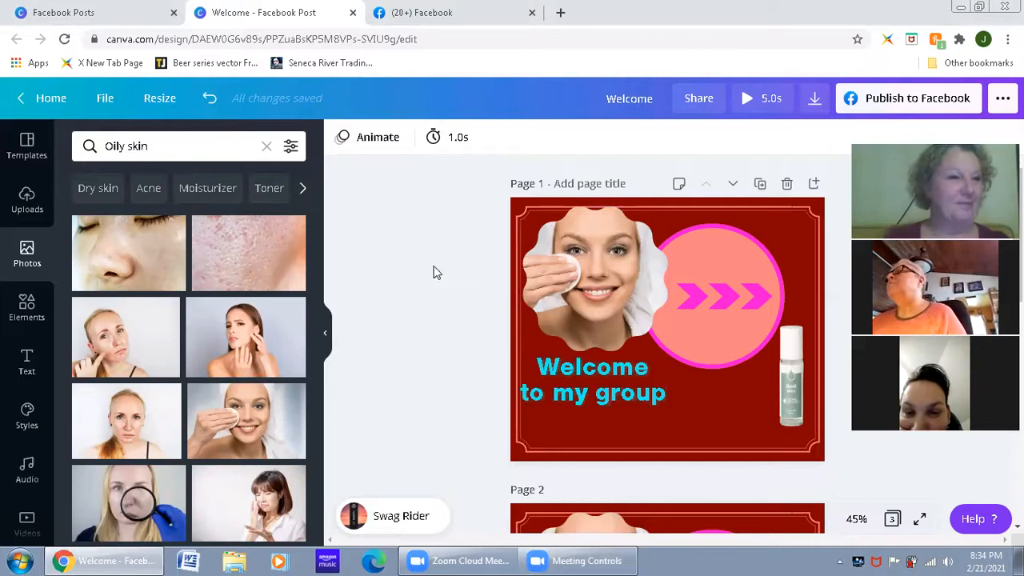
pyautogui.click(40, 99)
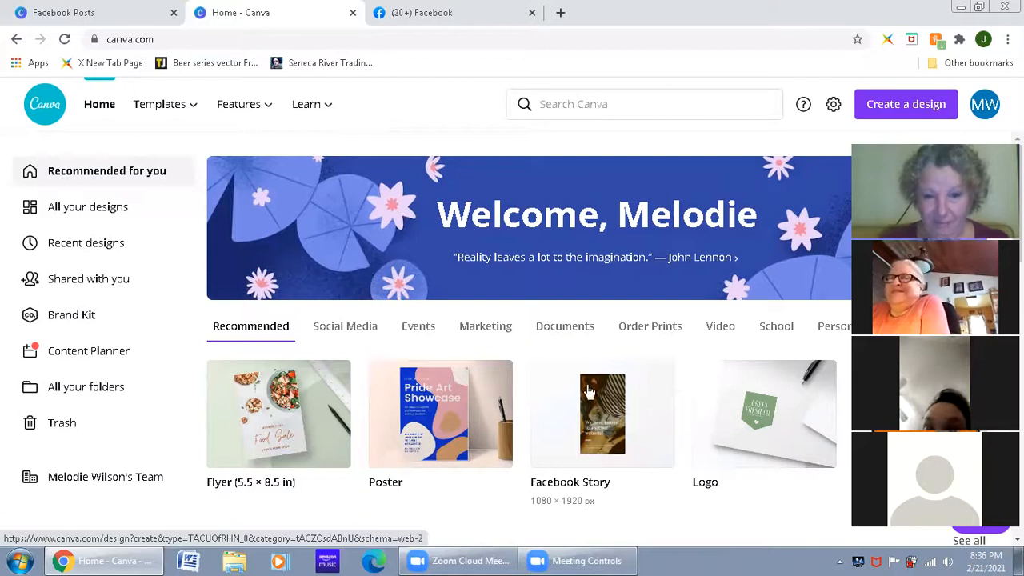
# Step: Browse the template categories on the home page, from recent designs through Facebook Covers and Animated Social Media to Your Stories and YouTube Thumbnails
pyautogui.scroll(-3, 574, 272)
pyautogui.scroll(3, 493, 315)
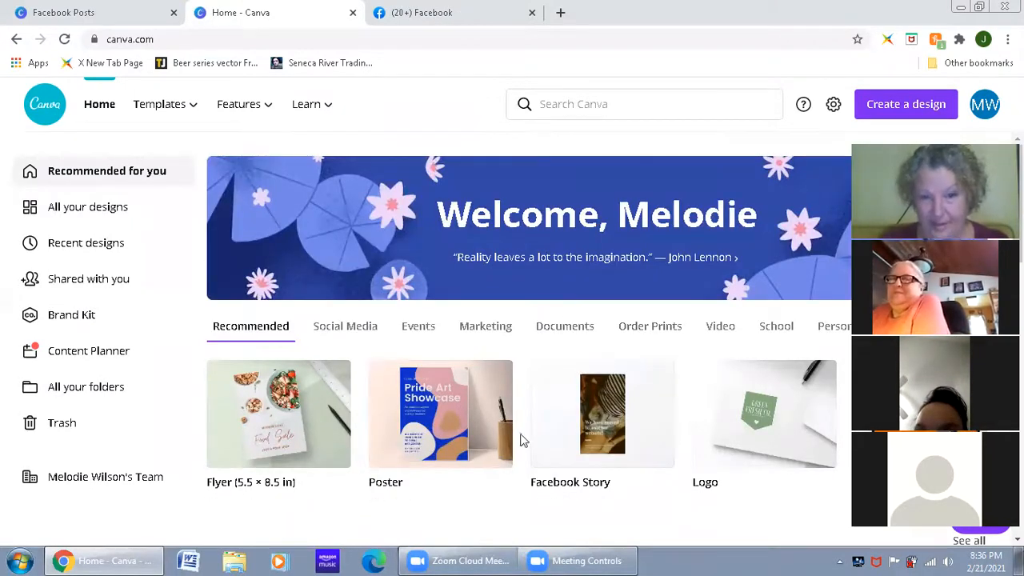
pyautogui.scroll(-3, 525, 414)
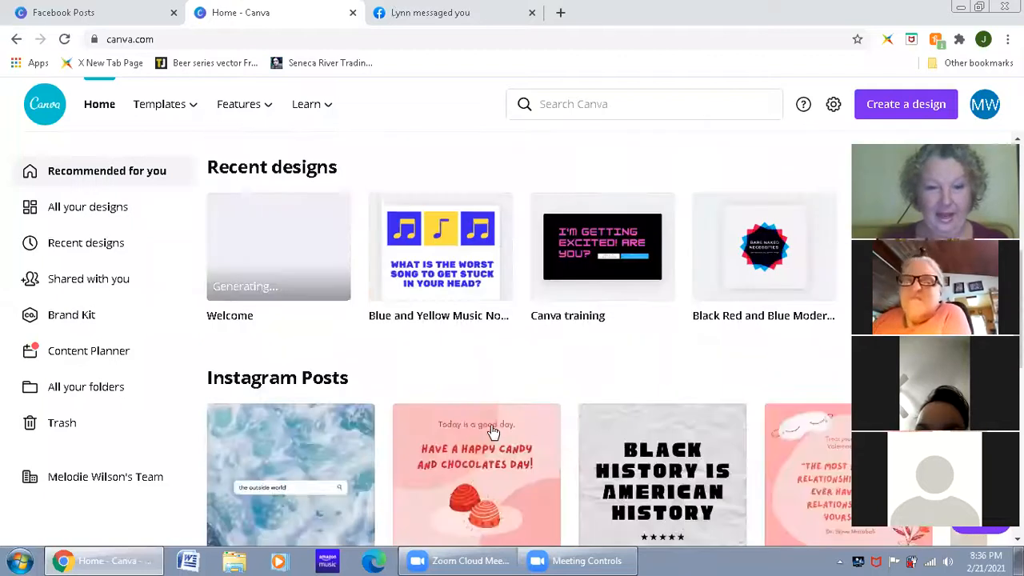
pyautogui.scroll(-9, 494, 431)
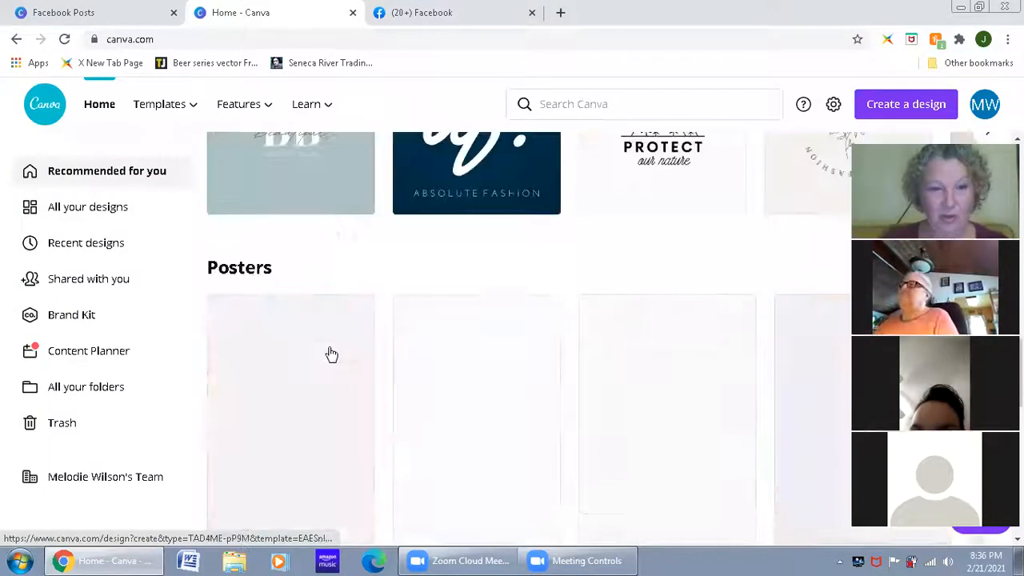
pyautogui.scroll(5, 328, 319)
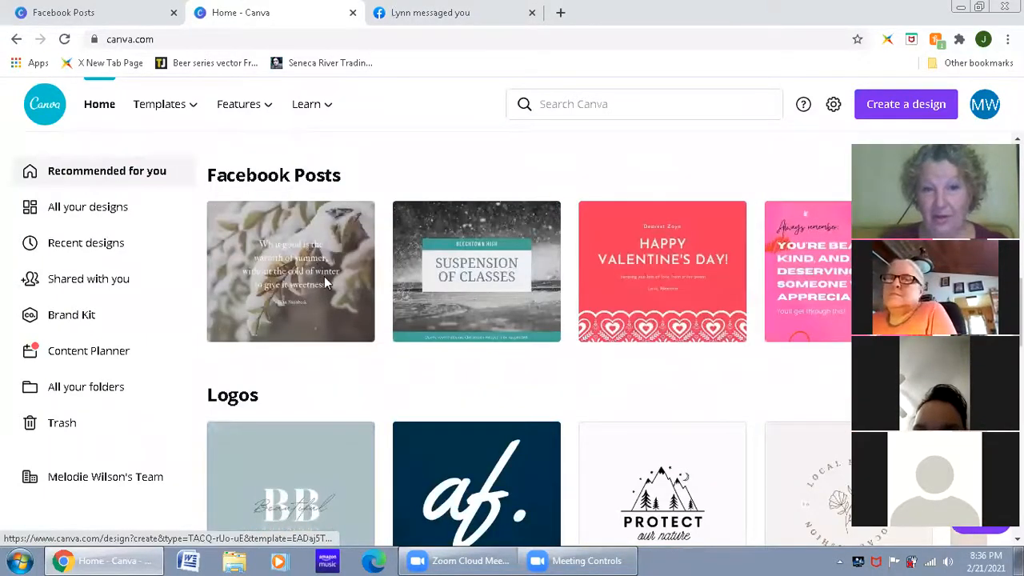
pyautogui.scroll(2, 324, 279)
pyautogui.scroll(-4, 324, 284)
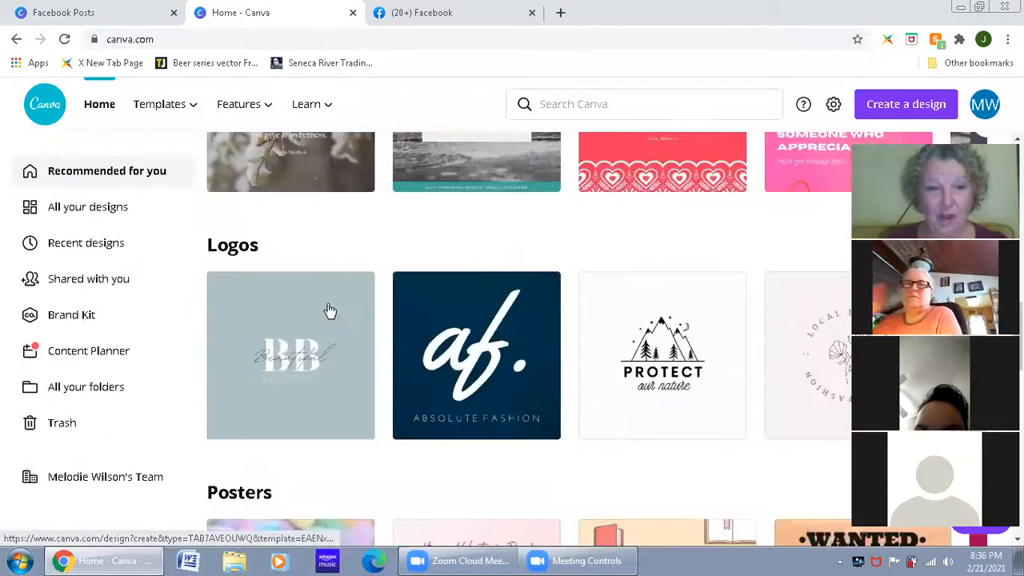
pyautogui.scroll(-8, 331, 310)
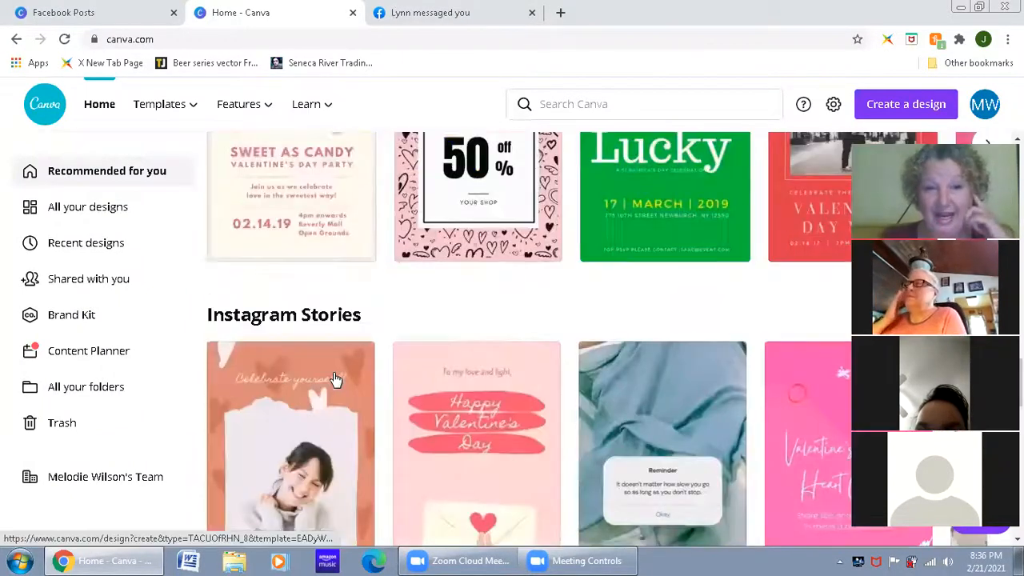
pyautogui.scroll(-3, 336, 380)
pyautogui.scroll(-6, 336, 379)
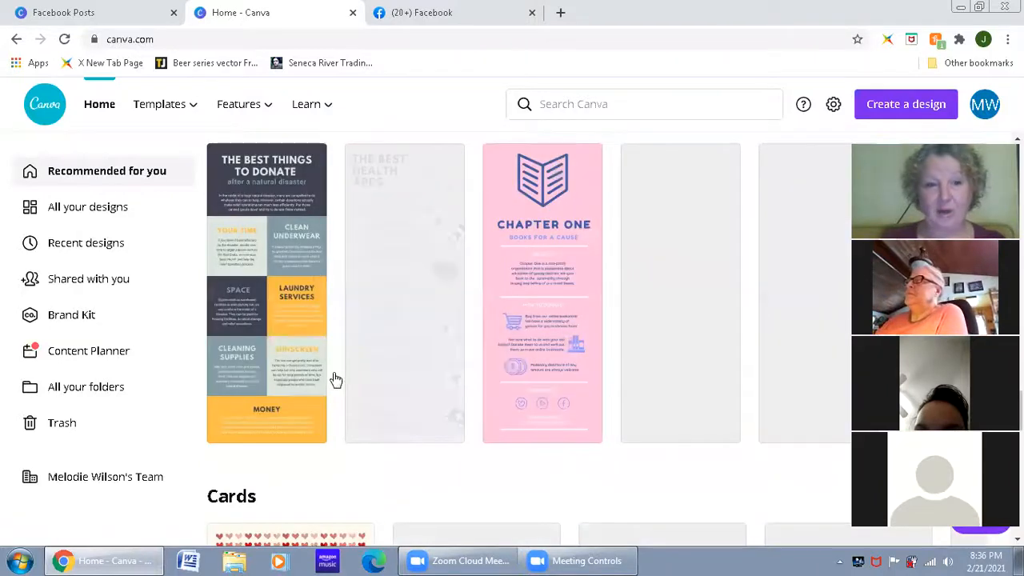
pyautogui.scroll(-5, 336, 380)
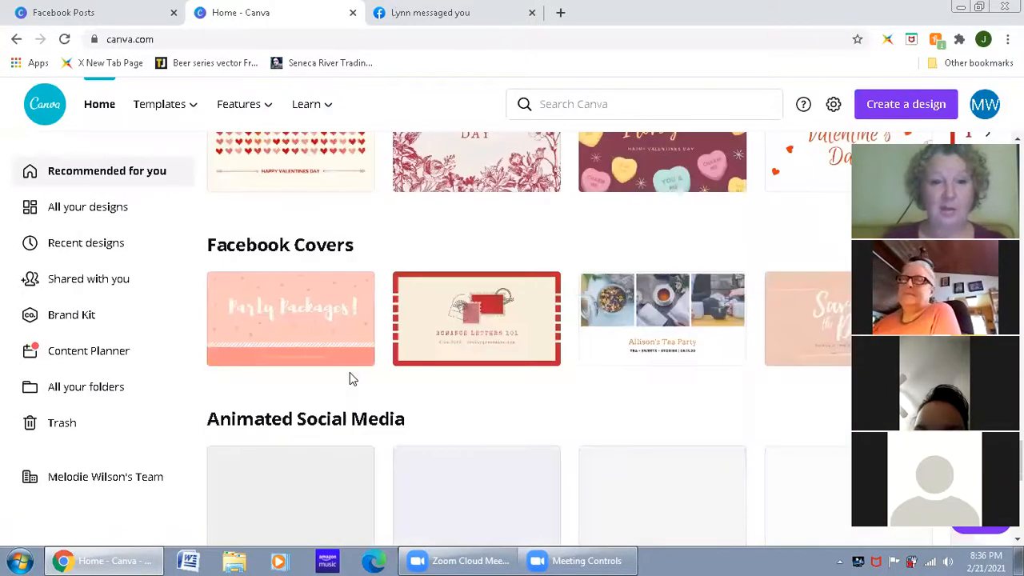
pyautogui.scroll(-1, 338, 471)
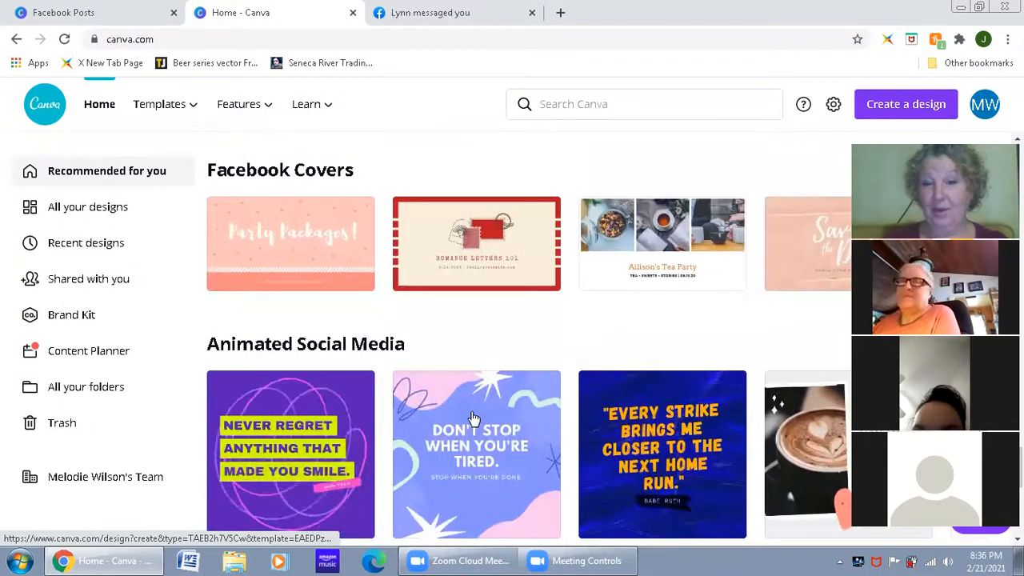
pyautogui.scroll(-1, 352, 460)
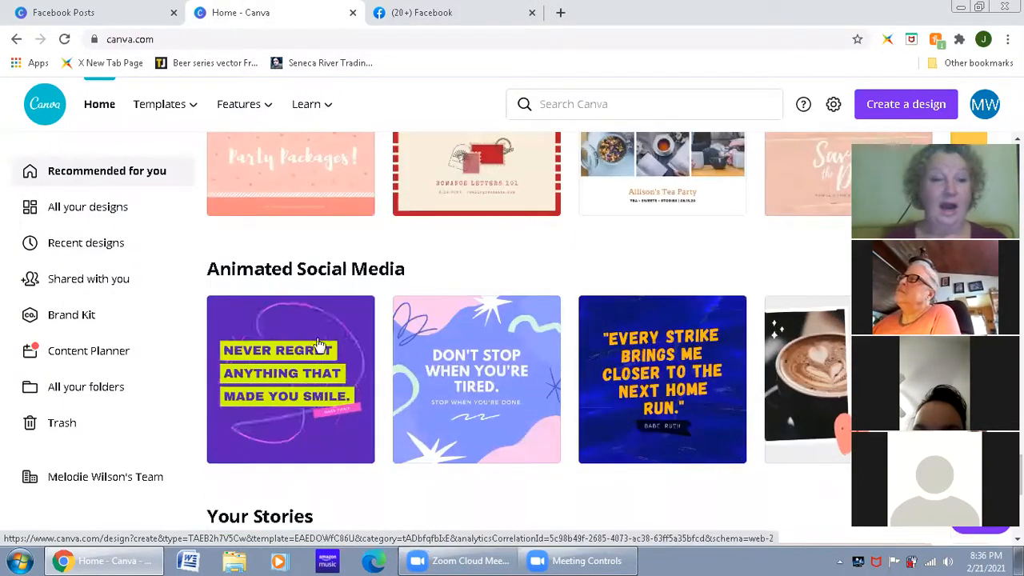
pyautogui.scroll(-2, 365, 413)
pyautogui.scroll(-4, 390, 396)
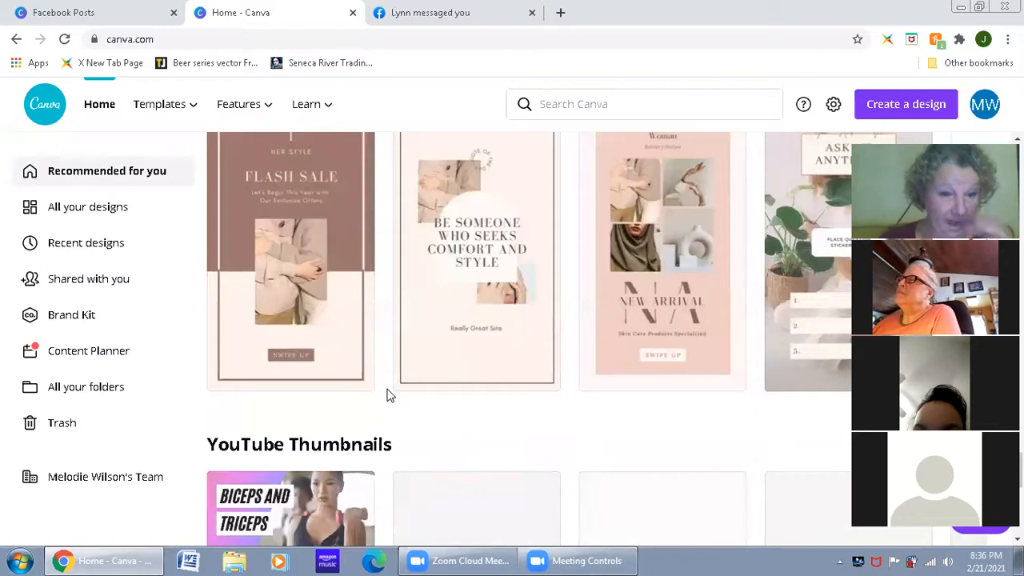
pyautogui.scroll(-1, 389, 390)
pyautogui.scroll(4, 389, 389)
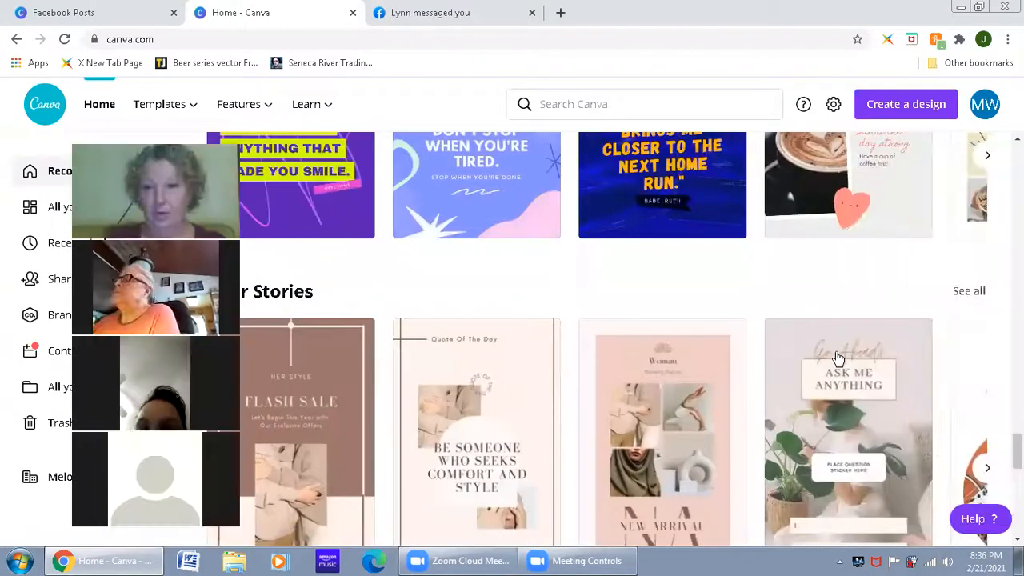
# Step: Show all templates in the Your Stories category and look through the available story designs
pyautogui.click(966, 293)
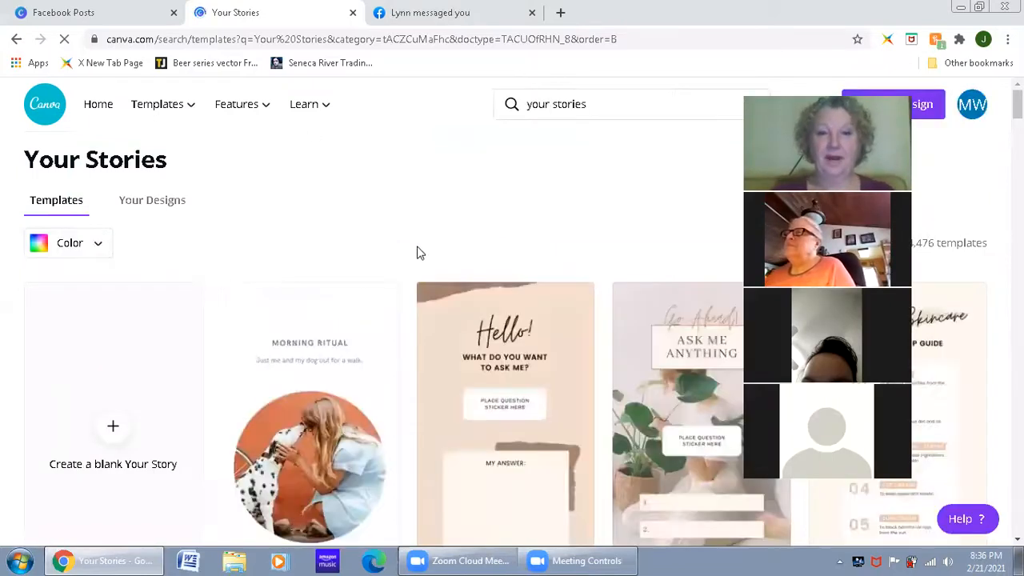
pyautogui.scroll(-2, 417, 252)
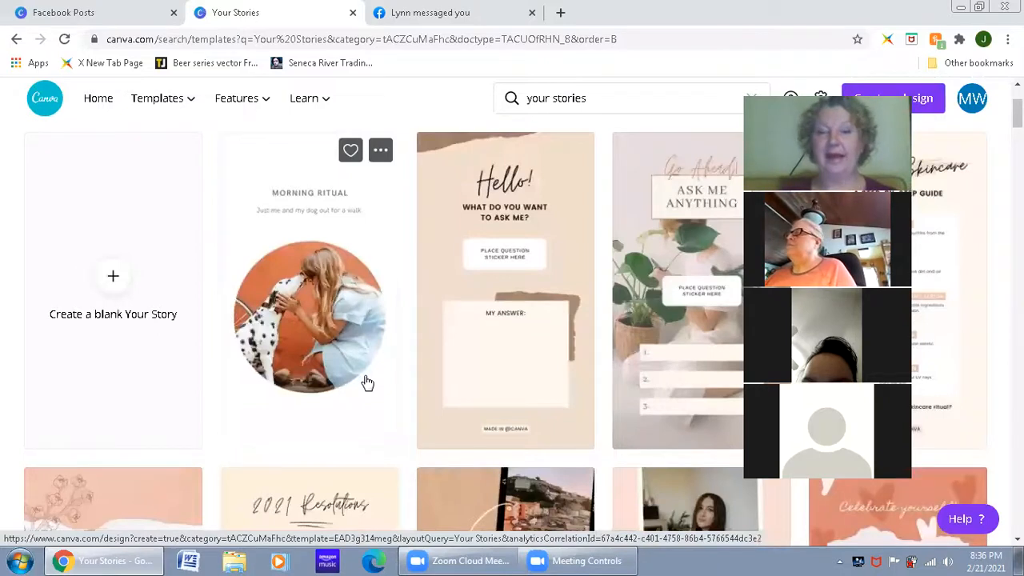
pyautogui.scroll(-4, 507, 372)
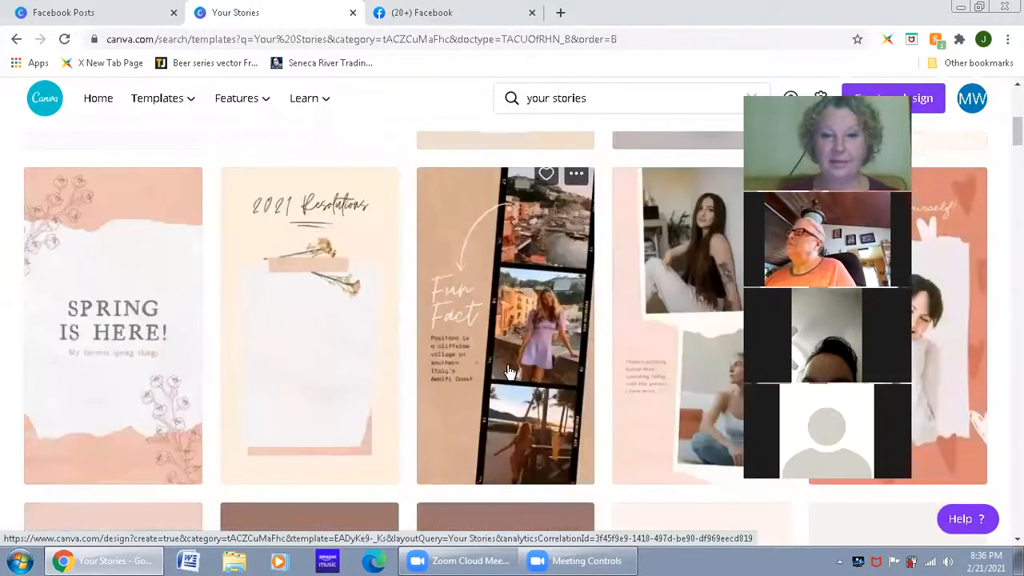
pyautogui.scroll(-4, 496, 369)
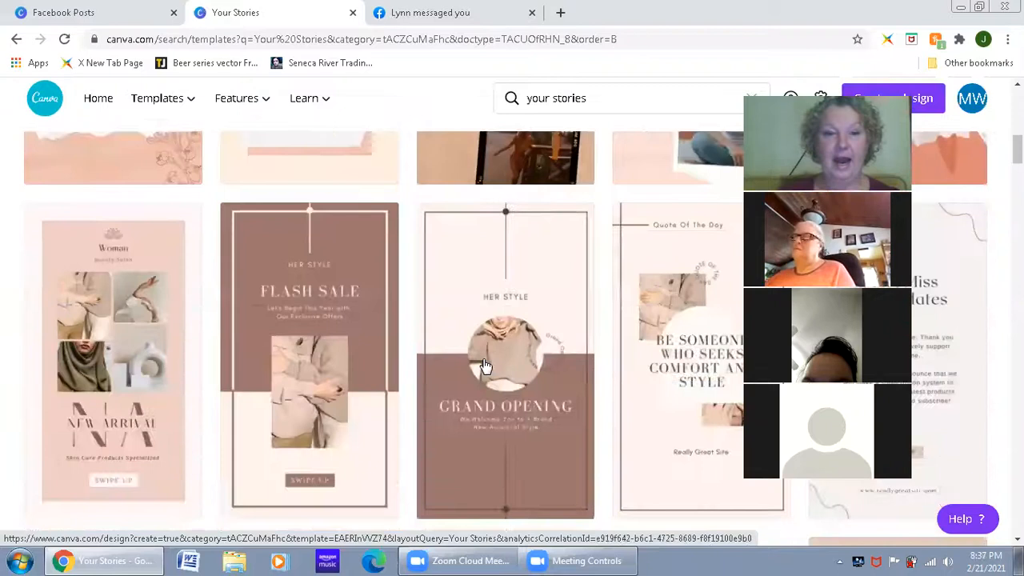
pyautogui.scroll(-1, 486, 366)
pyautogui.scroll(-4, 486, 366)
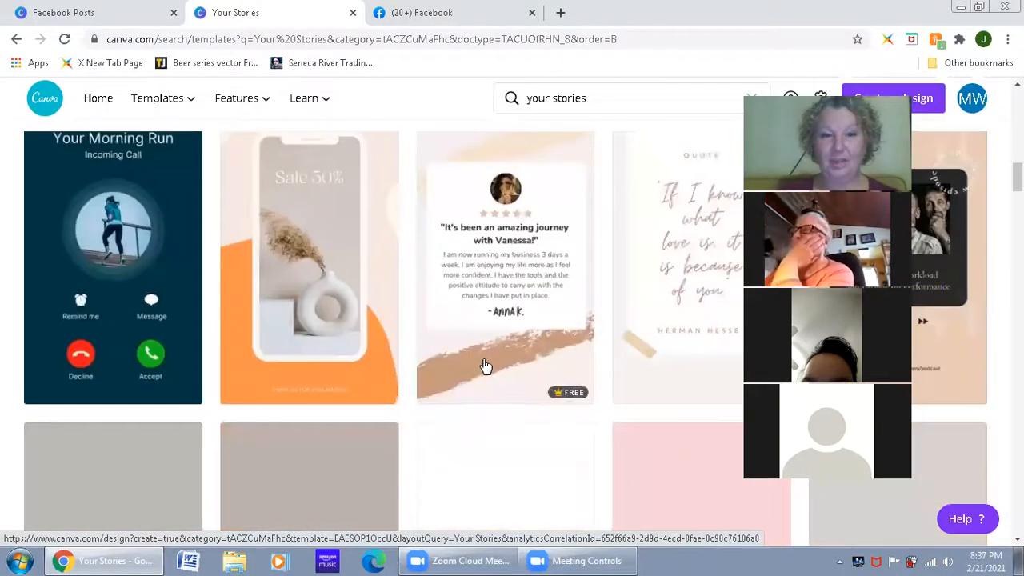
pyautogui.scroll(7, 485, 365)
pyautogui.scroll(5, 472, 361)
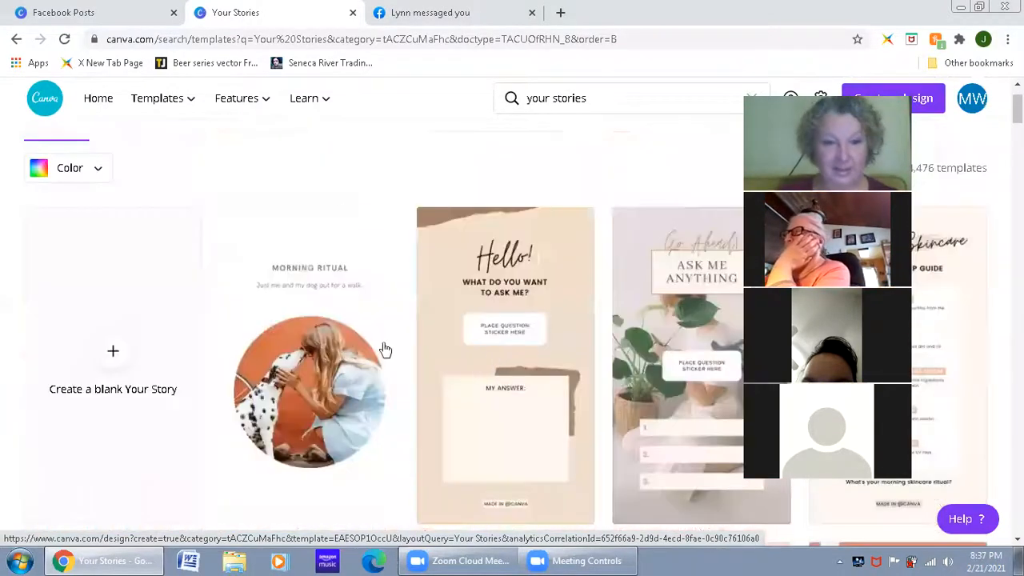
pyautogui.scroll(-1, 336, 403)
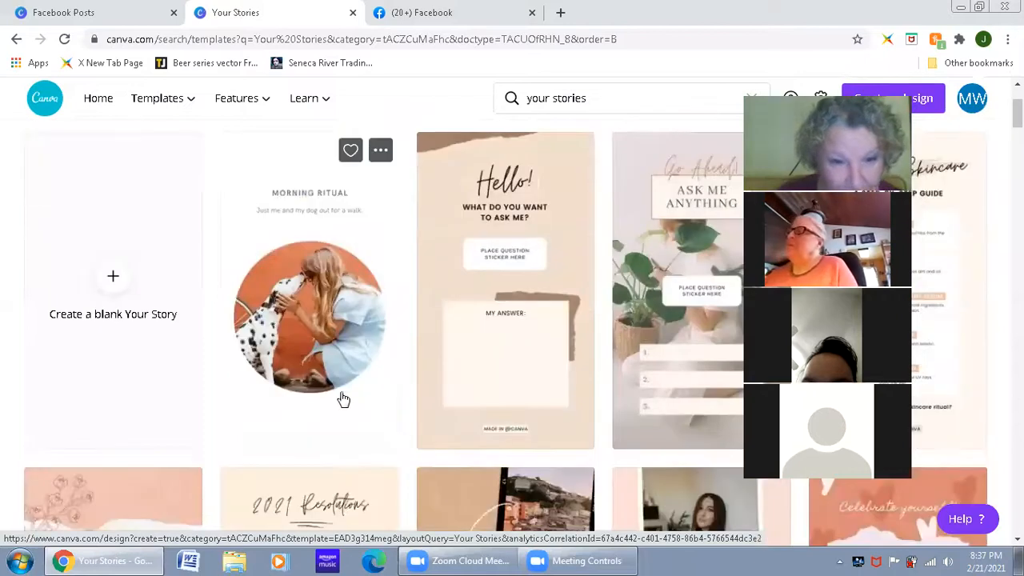
pyautogui.scroll(-4, 521, 388)
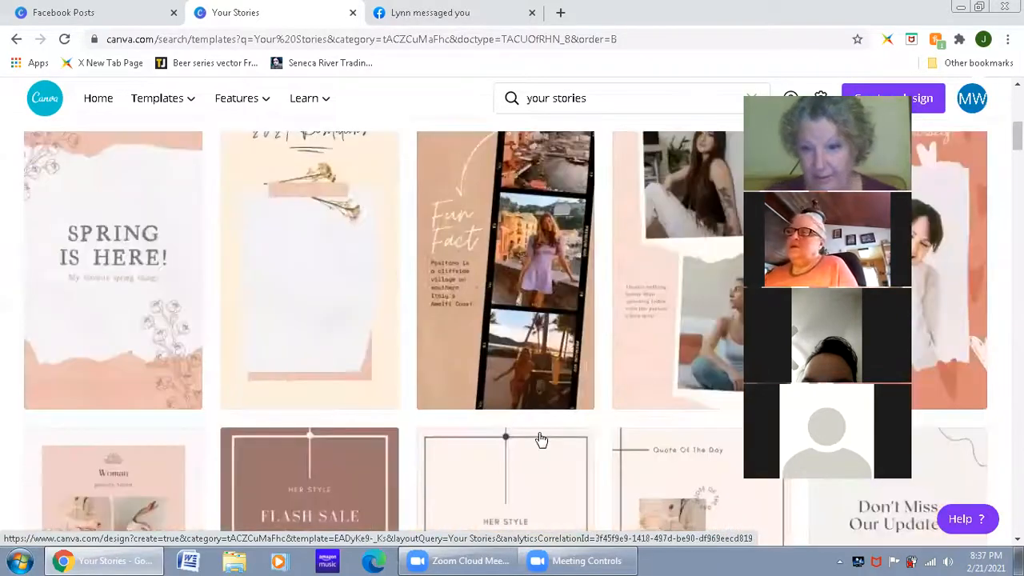
pyautogui.scroll(-6, 541, 439)
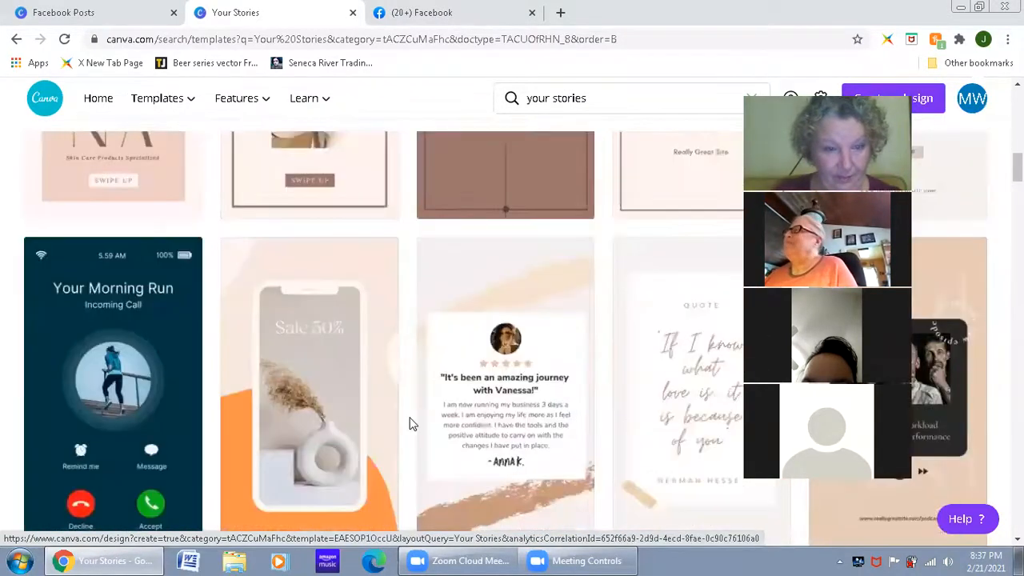
pyautogui.scroll(10, 409, 424)
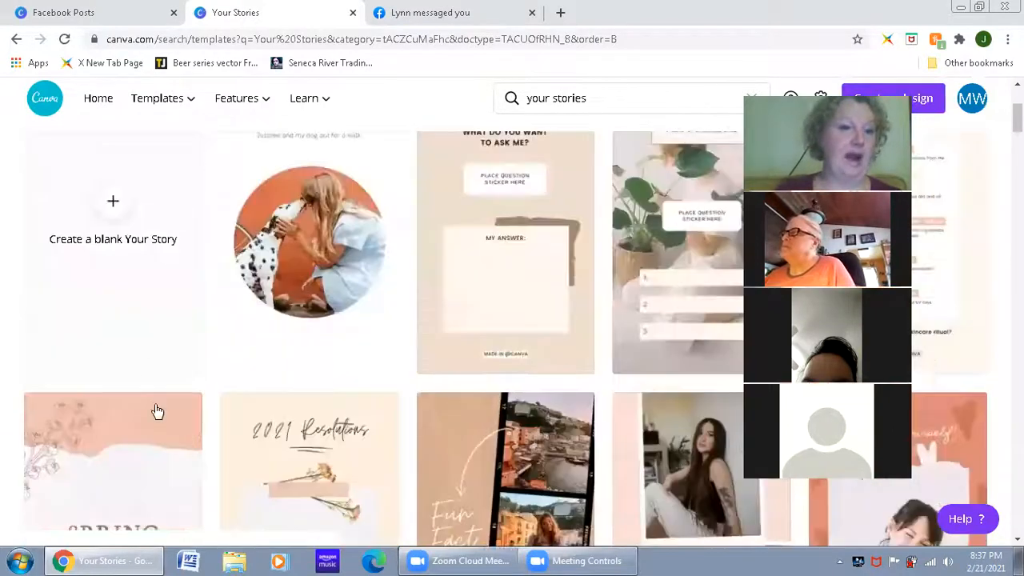
pyautogui.scroll(3, 158, 411)
# Step: Create a blank Your Story design and look through its suggested and animated templates
pyautogui.click(112, 427)
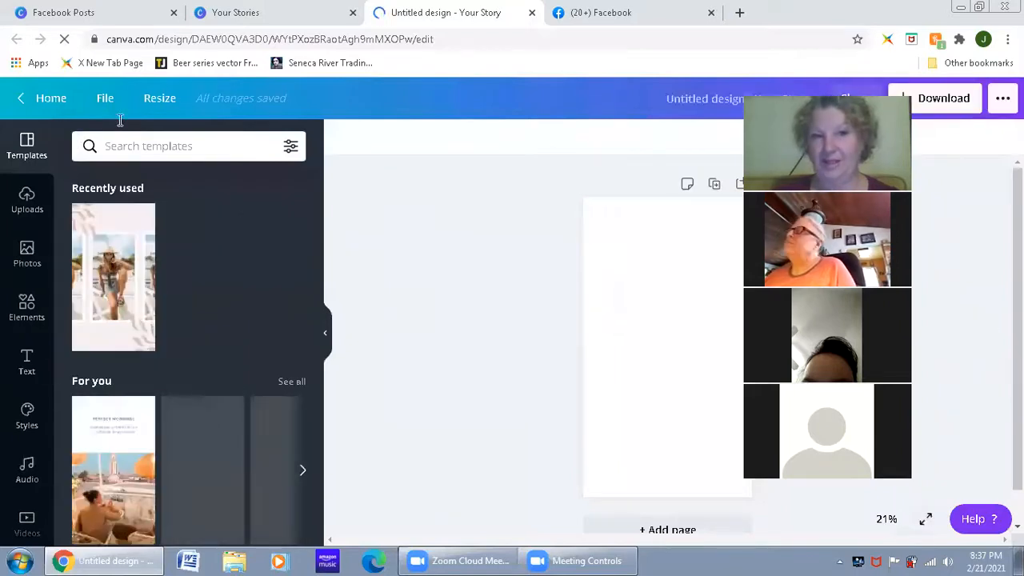
pyautogui.scroll(-3, 216, 396)
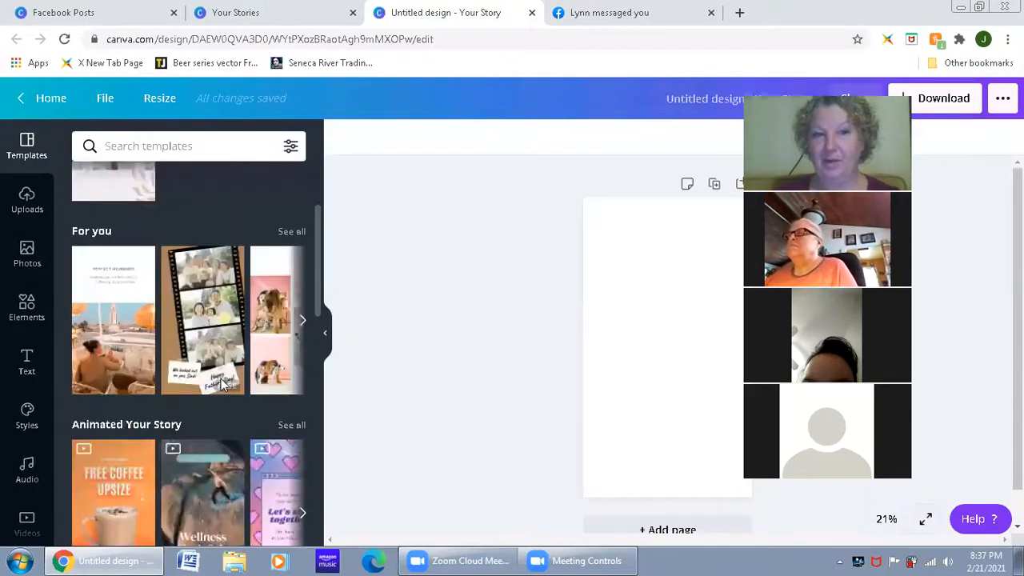
pyautogui.scroll(-2, 236, 394)
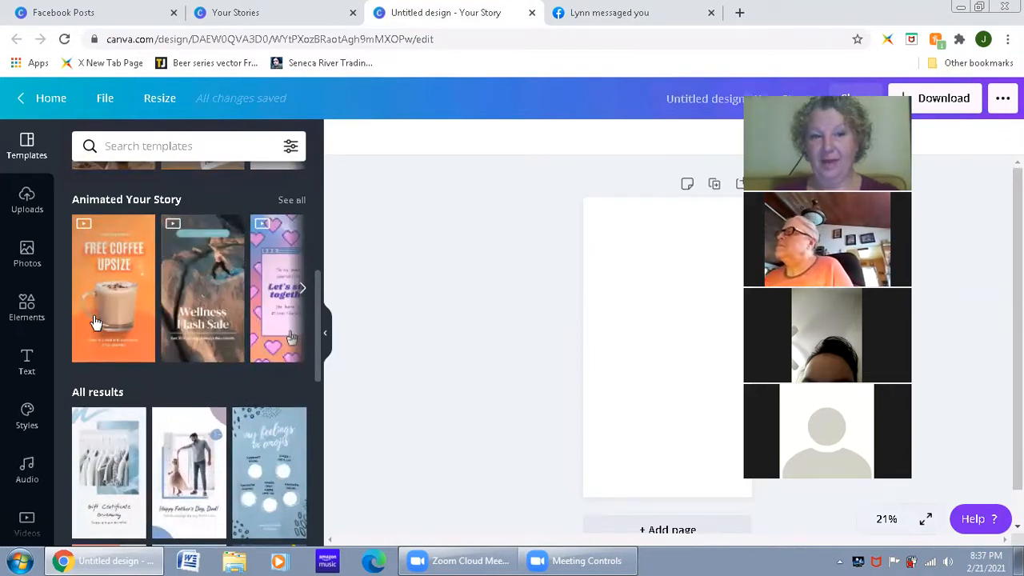
pyautogui.scroll(-3, 167, 393)
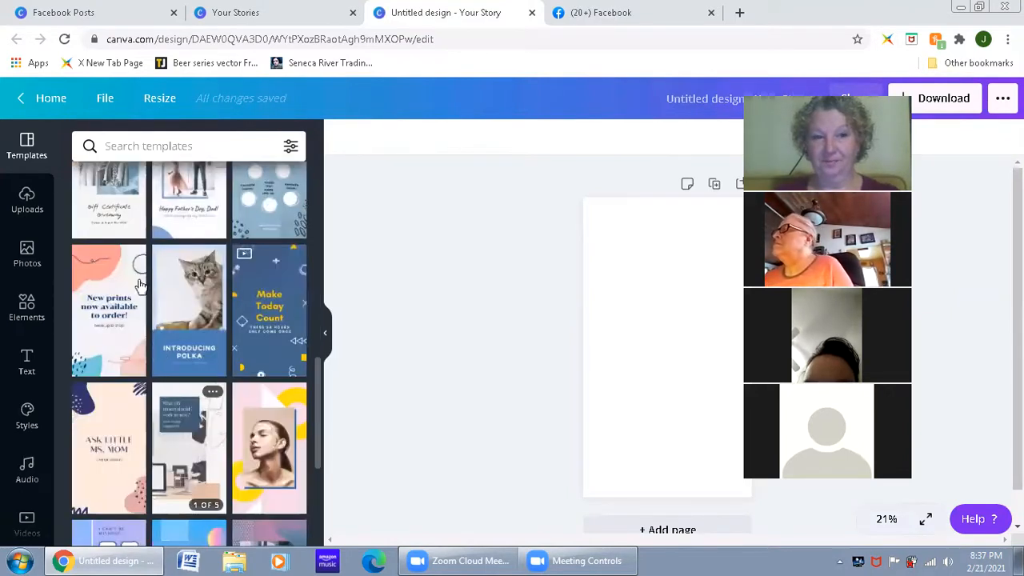
pyautogui.scroll(-3, 224, 423)
pyautogui.scroll(-6, 227, 423)
pyautogui.scroll(9, 248, 417)
pyautogui.scroll(10, 240, 387)
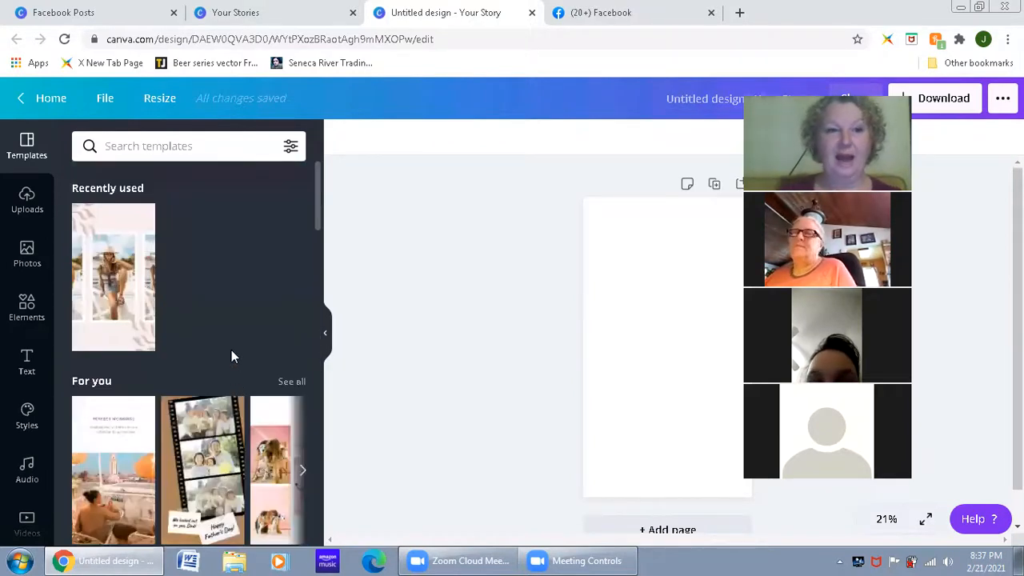
# Step: Search the story templates for "fun" and apply the "Dear weekend, I've missed you." template to the blank page
pyautogui.click(161, 151)
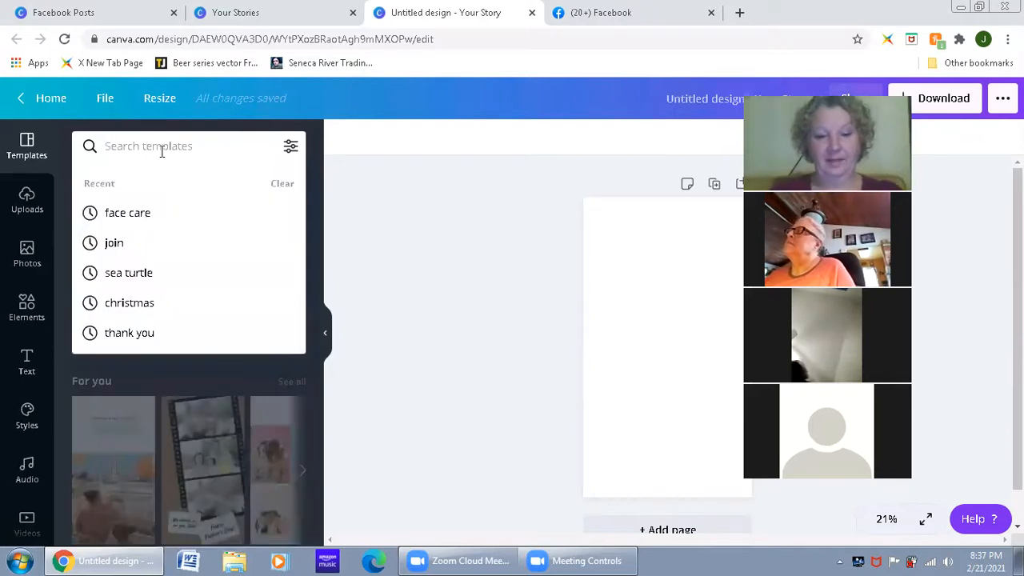
pyautogui.write('fun')
pyautogui.press('Return')
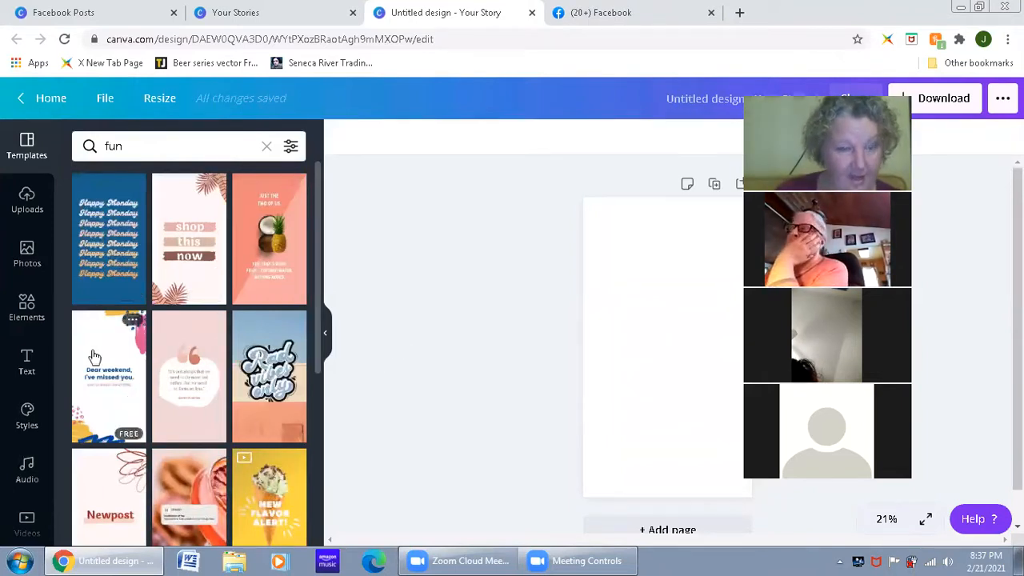
pyautogui.scroll(-1, 109, 352)
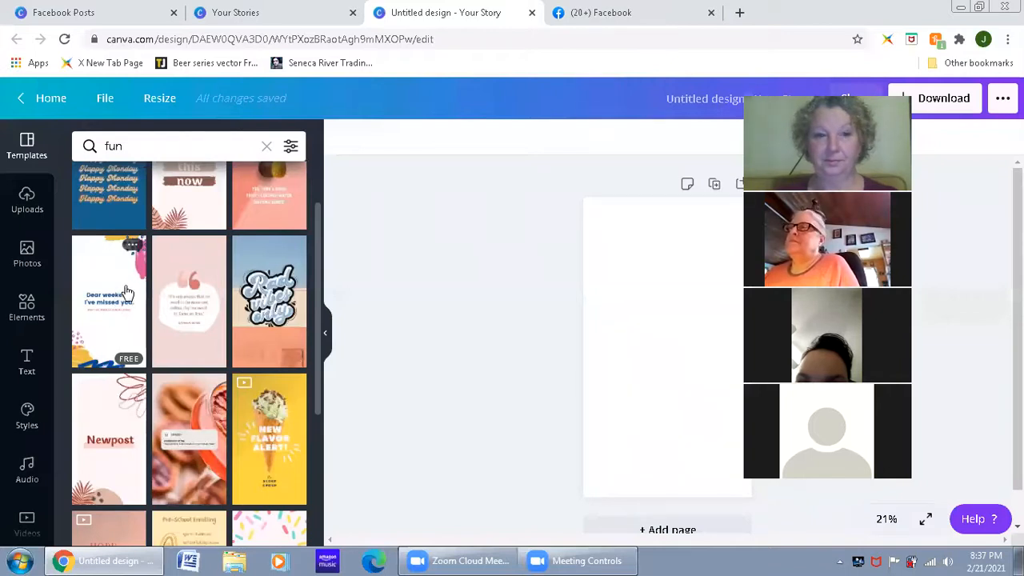
pyautogui.click(105, 320)
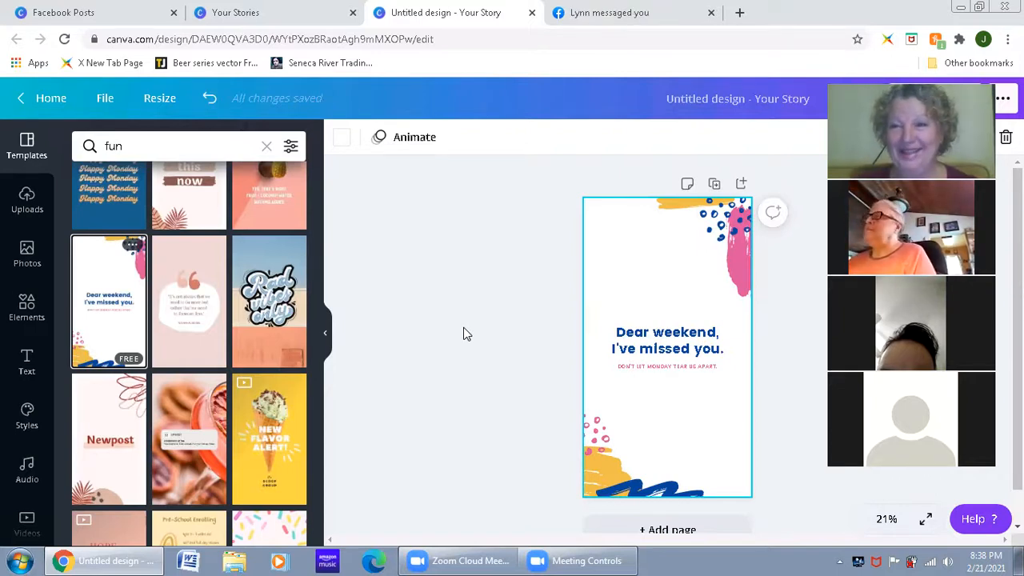
# Step: Change the headline's second line so the text reads "Dear weekend, I'm gonna miss you!"
pyautogui.scroll(-1, 481, 351)
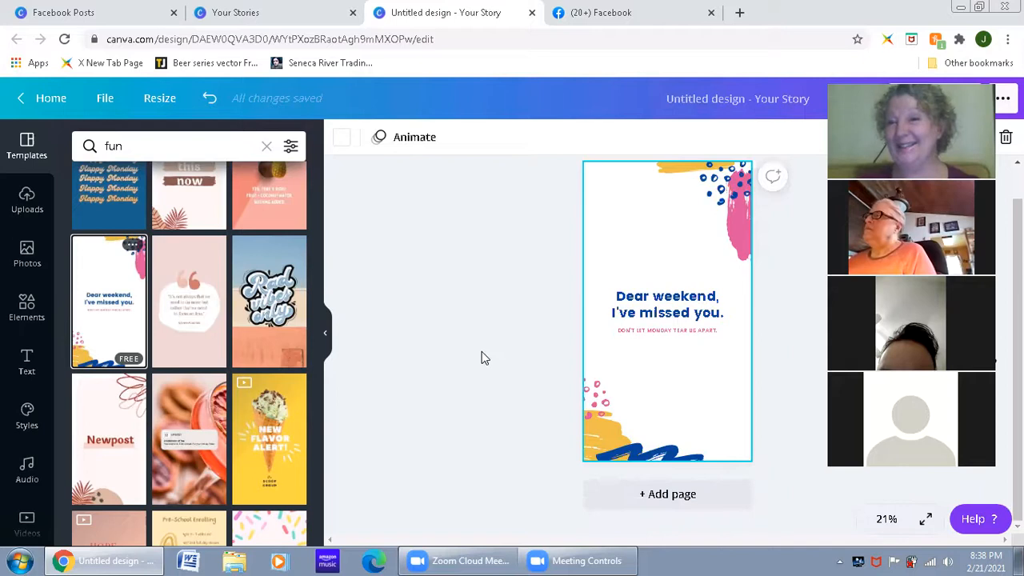
pyautogui.click(695, 319)
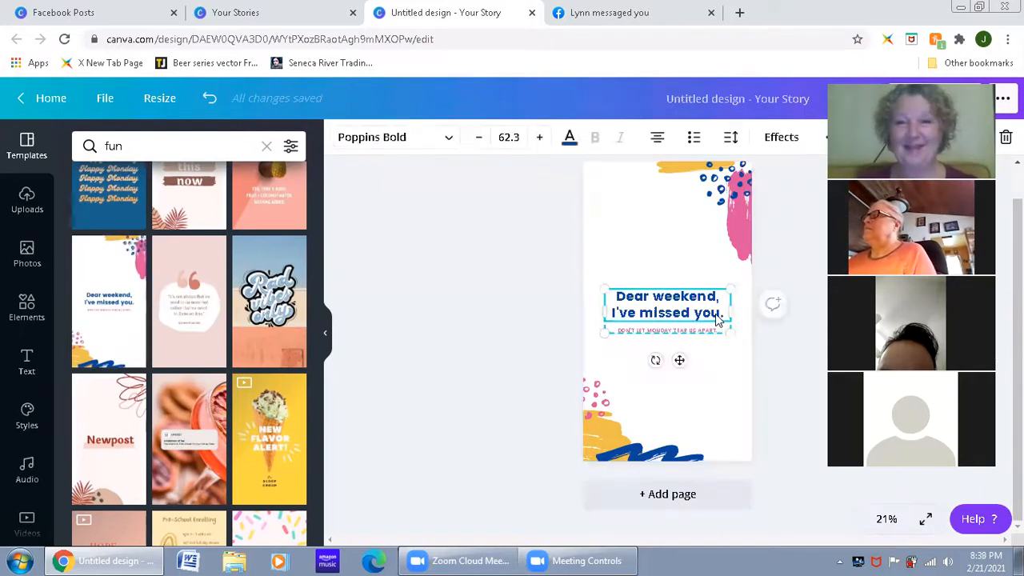
pyautogui.moveTo(719, 316); pyautogui.dragTo(607, 308)
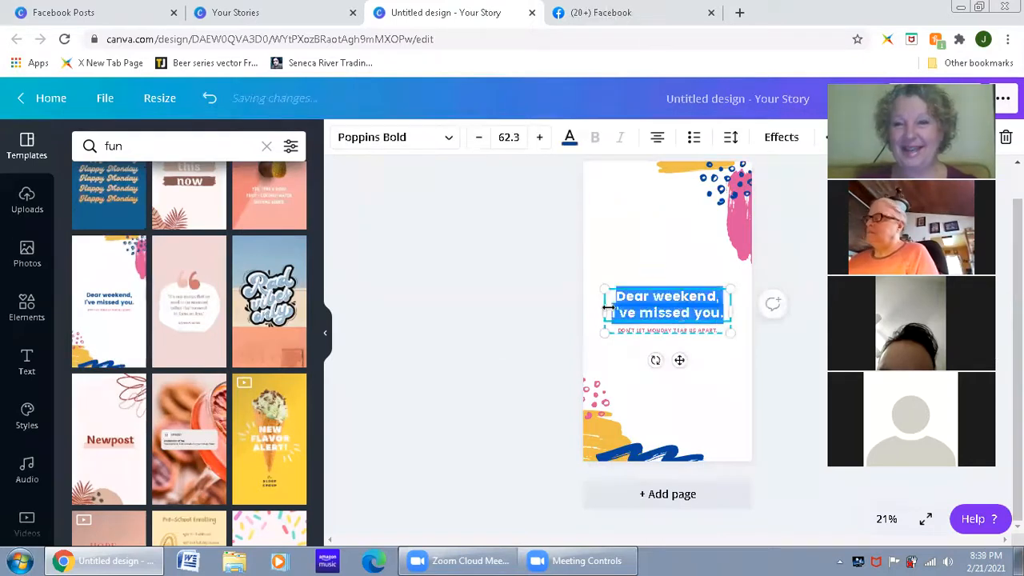
pyautogui.click(520, 309)
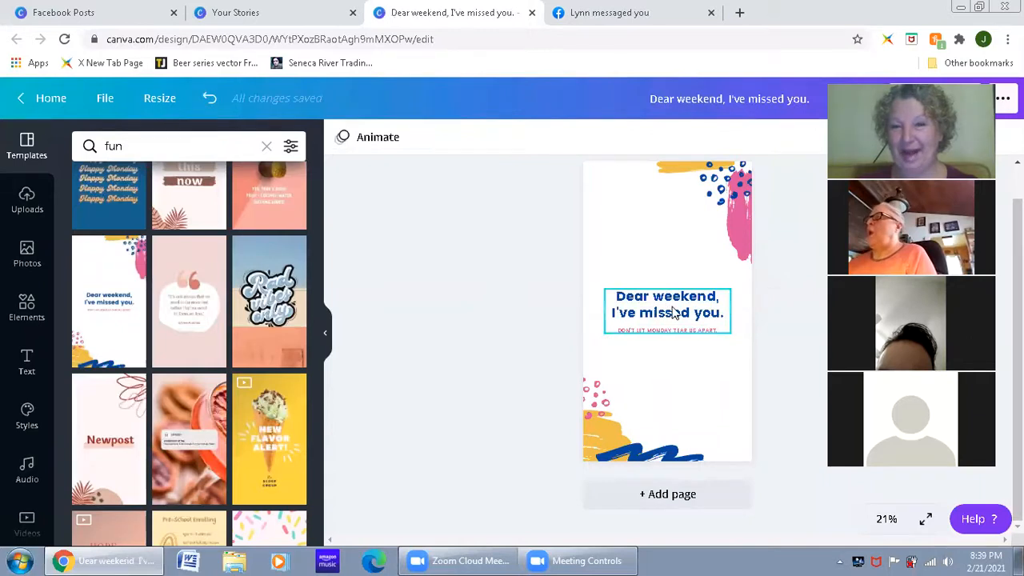
pyautogui.click(674, 312)
pyautogui.click(677, 312)
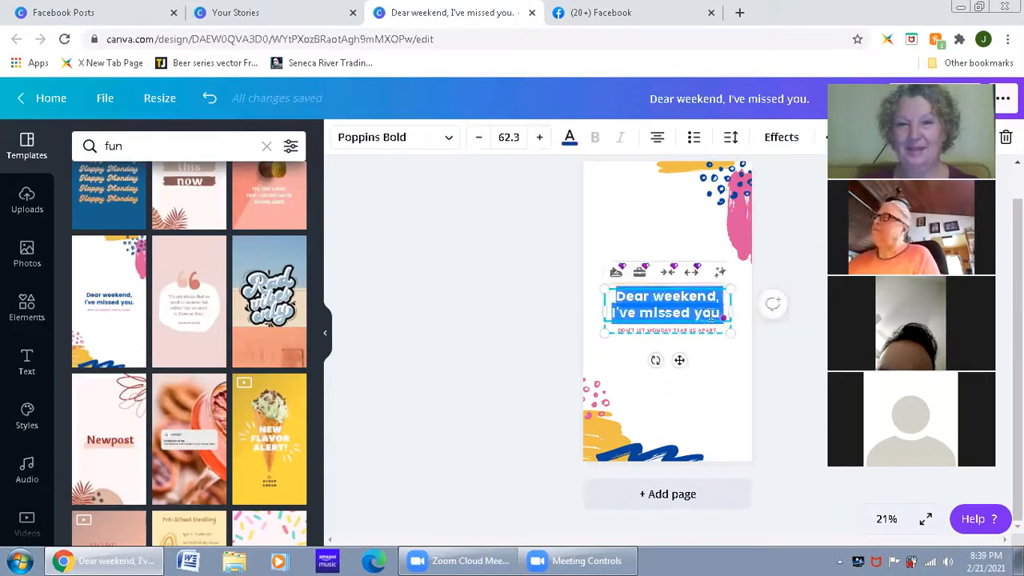
pyautogui.click(723, 314)
pyautogui.click(564, 327)
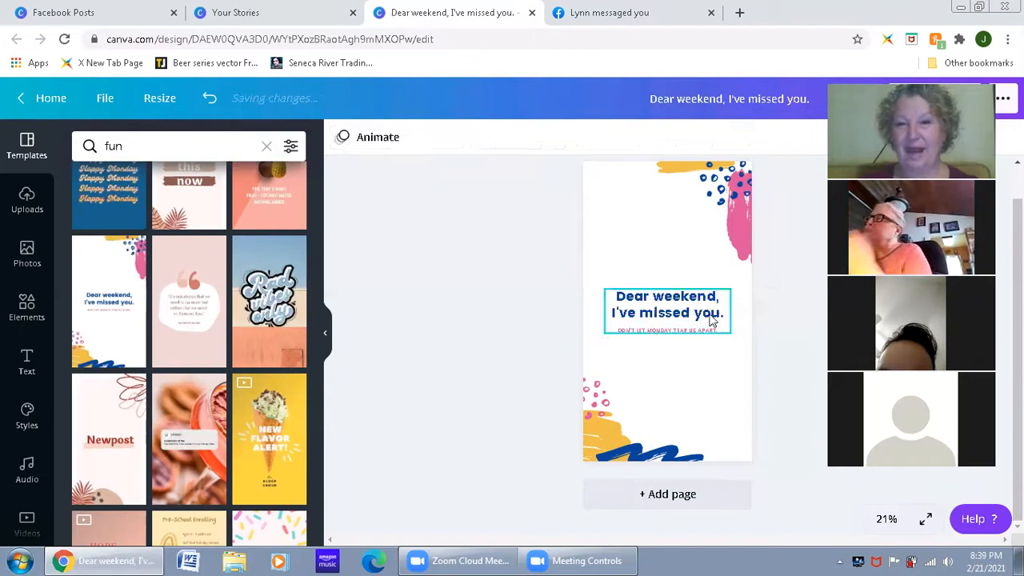
pyautogui.click(723, 321)
pyautogui.click(723, 313)
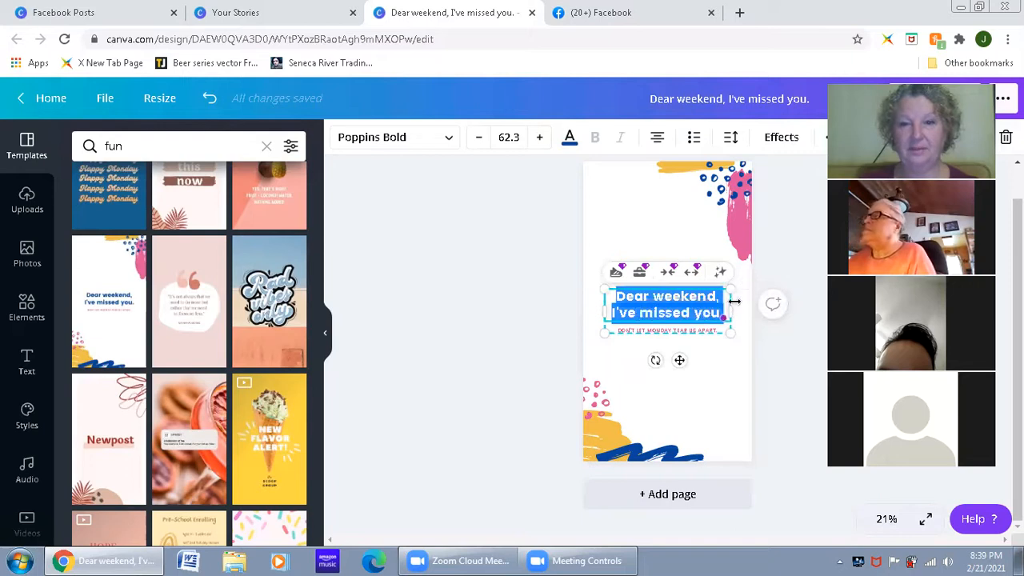
pyautogui.click(723, 308)
pyautogui.moveTo(722, 308); pyautogui.dragTo(628, 313)
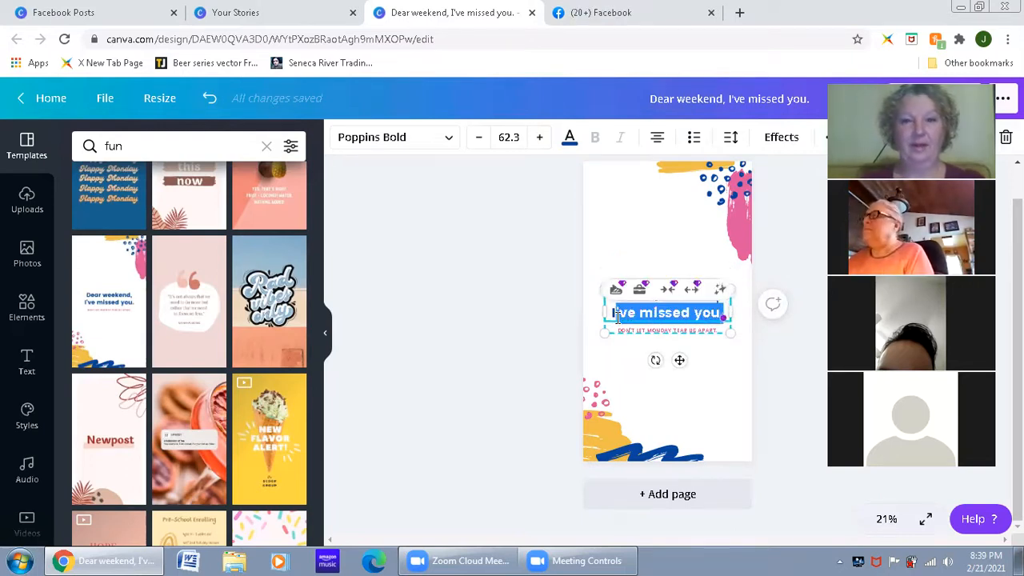
pyautogui.write("'m")
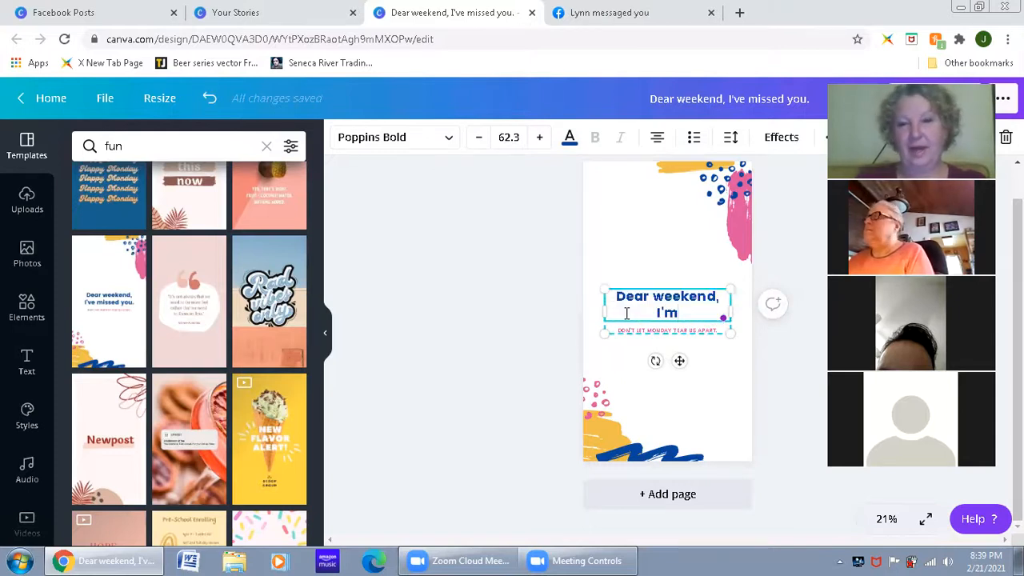
pyautogui.write(' gonna miss you')
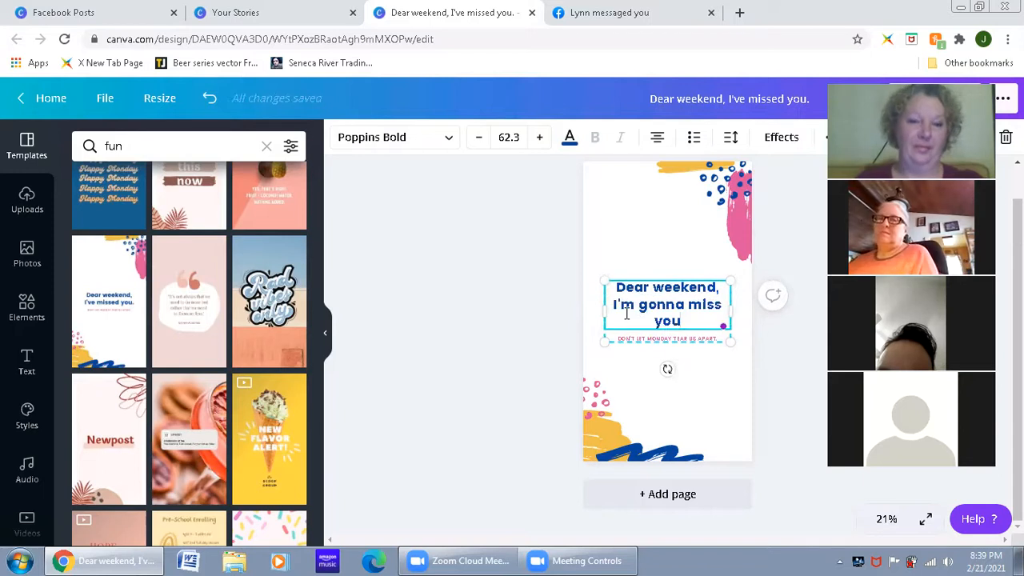
pyautogui.write('!')
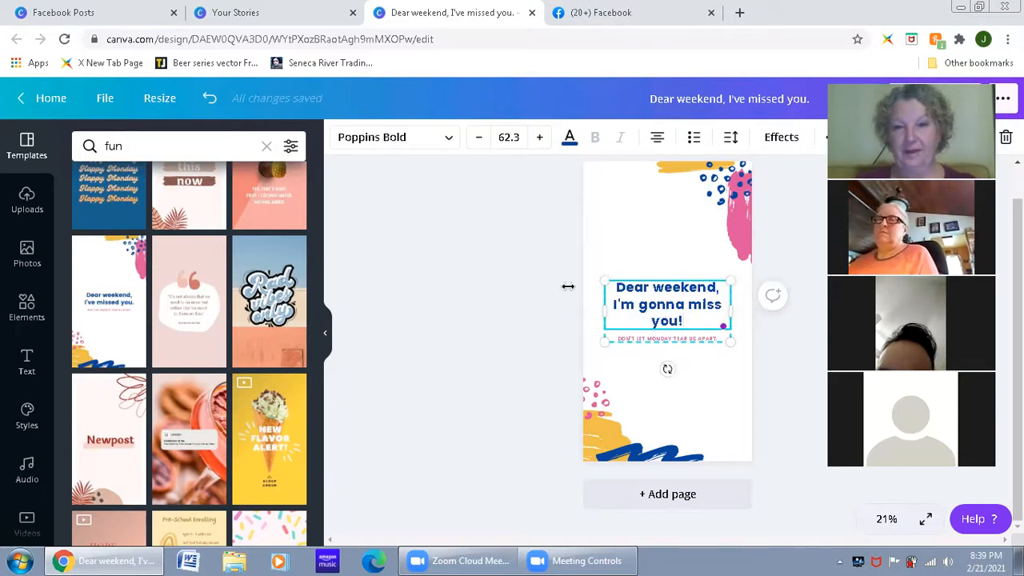
pyautogui.click(574, 337)
# Step: Remove the small pink "Don't let Monday tear us apart." text below the headline
pyautogui.click(641, 344)
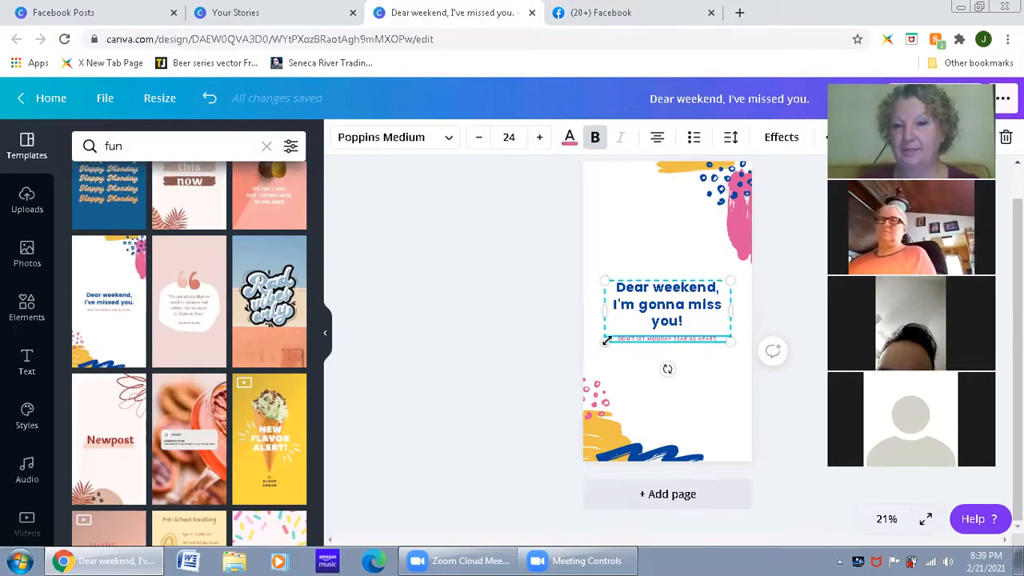
pyautogui.doubleClick(716, 341)
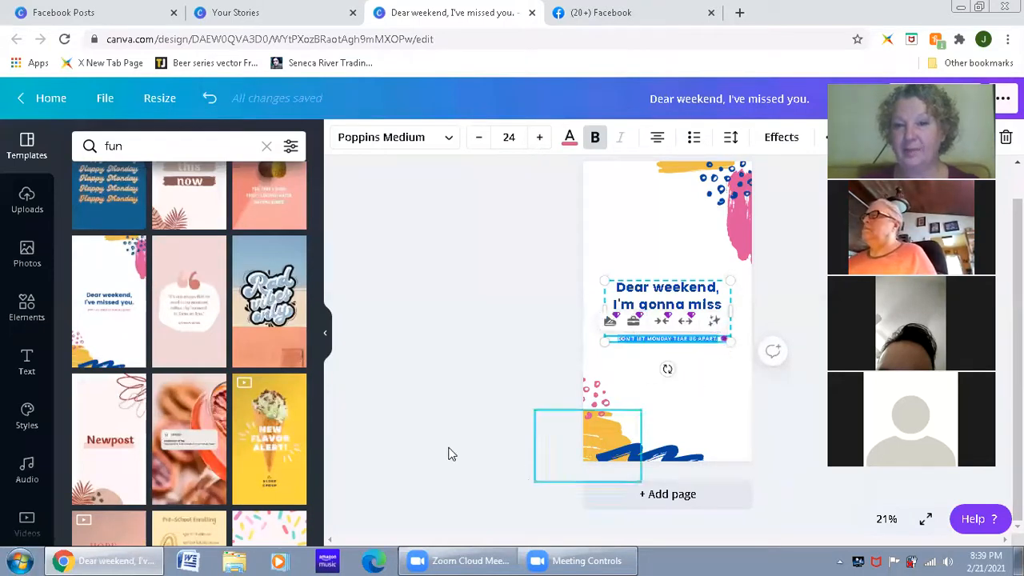
pyautogui.press('BackSpace')
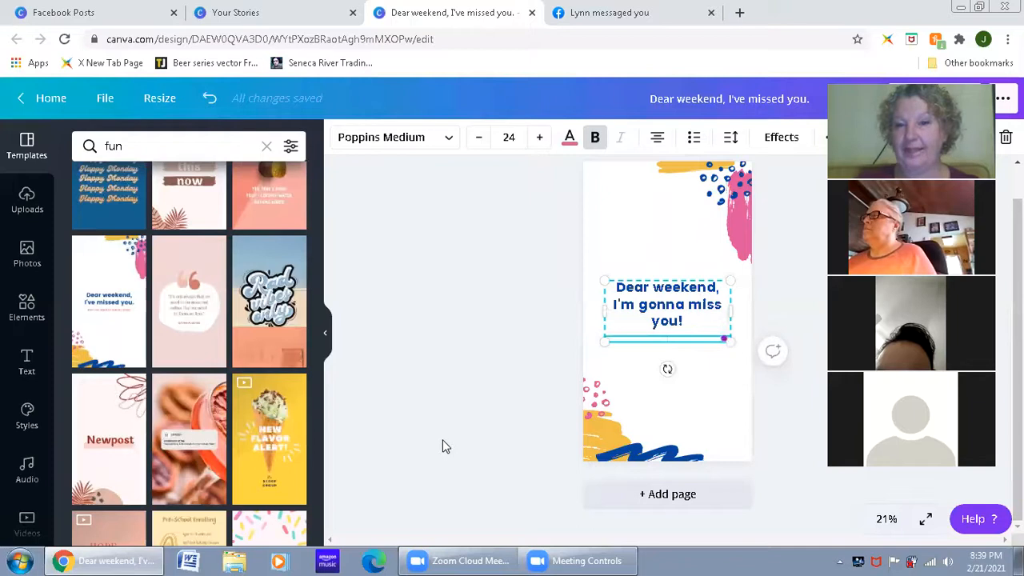
pyautogui.click(725, 472)
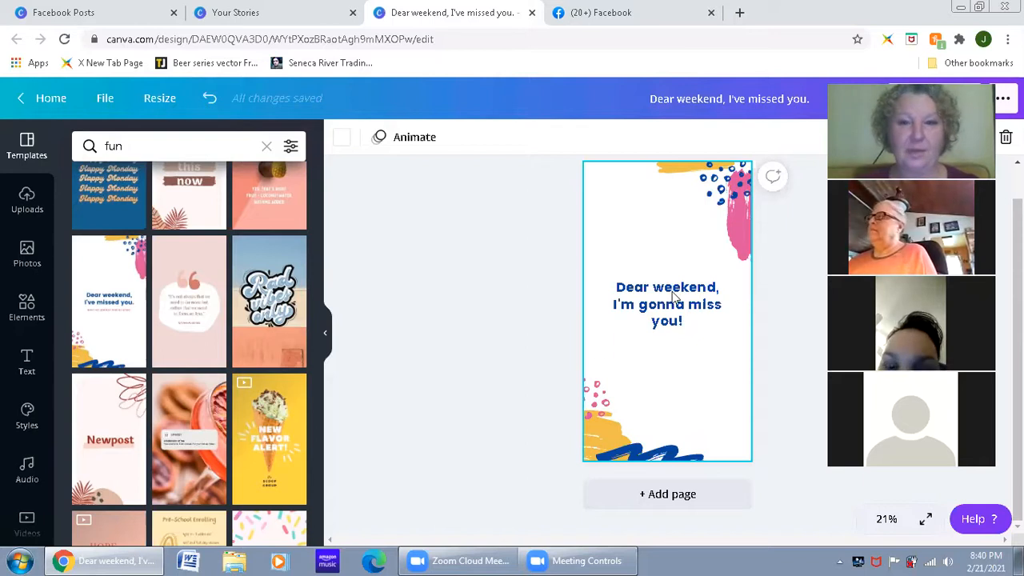
# Step: Enlarge the headline to a font size of about 83 and centre it across the page
pyautogui.click(694, 339)
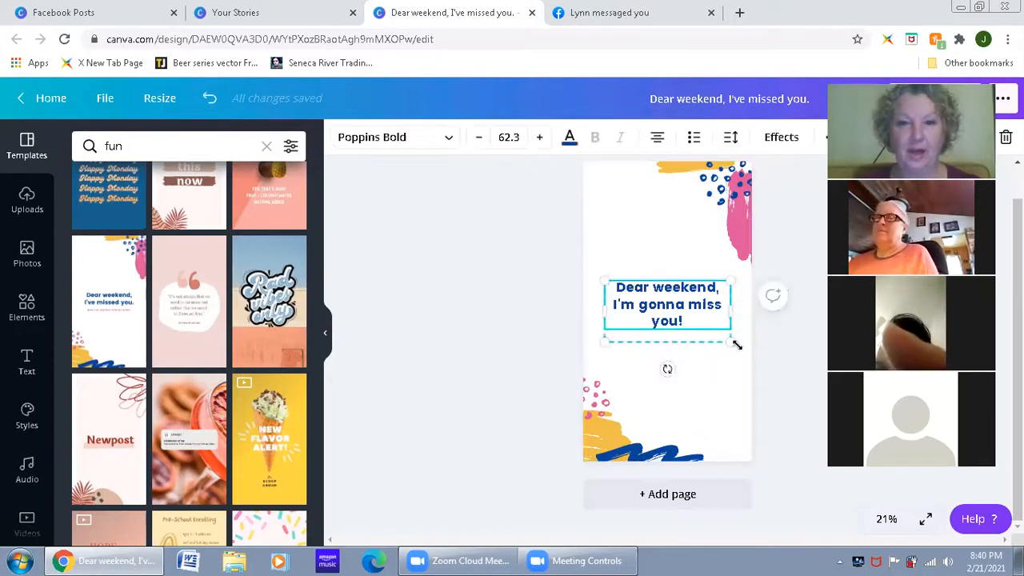
pyautogui.moveTo(730, 344); pyautogui.dragTo(764, 396)
pyautogui.moveTo(694, 297); pyautogui.dragTo(676, 292)
pyautogui.click(547, 298)
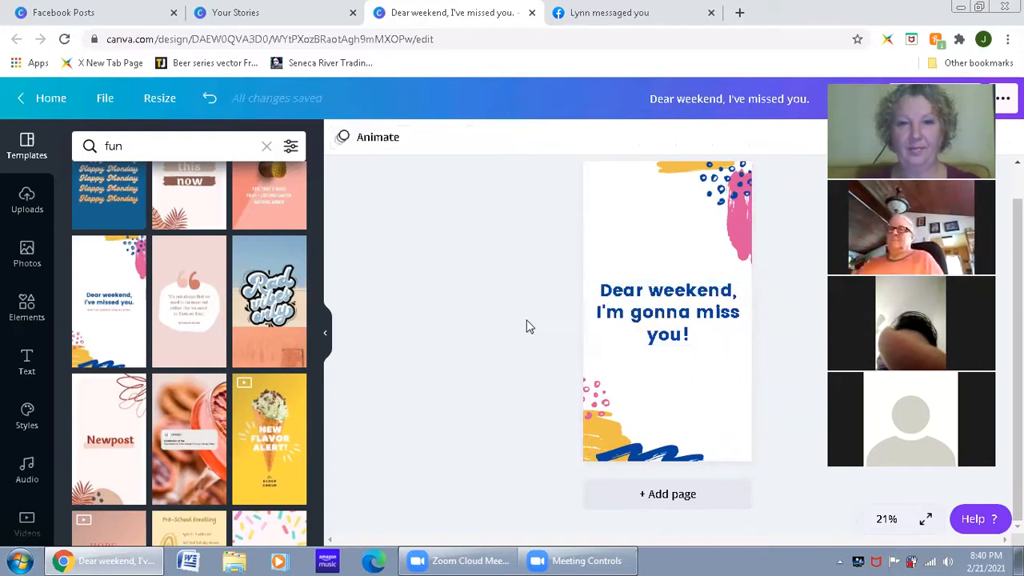
# Step: Try the document's pink as the page background and replace it with the custom light blue #6CF6FF
pyautogui.click(621, 208)
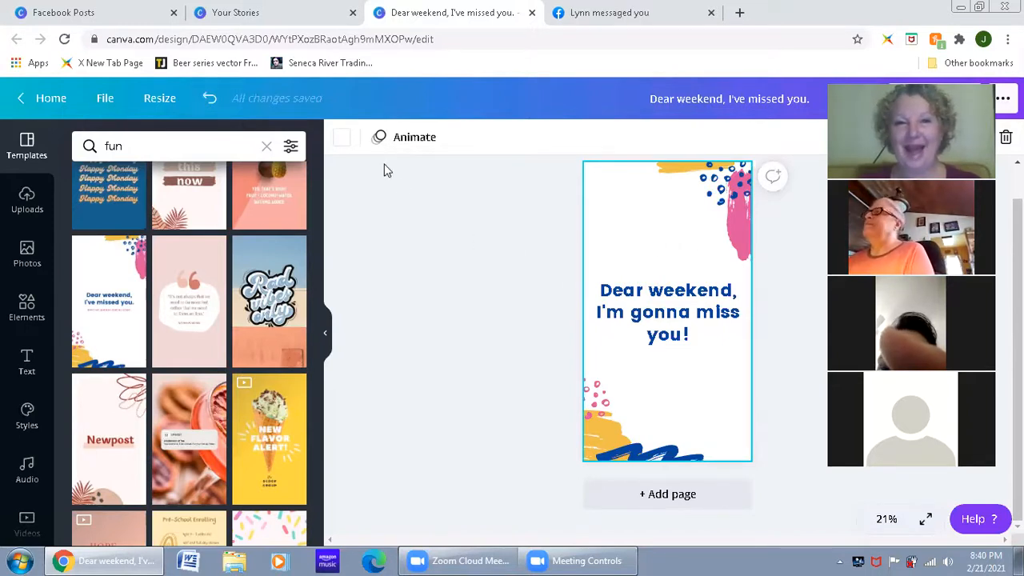
pyautogui.click(342, 146)
pyautogui.scroll(-1, 196, 344)
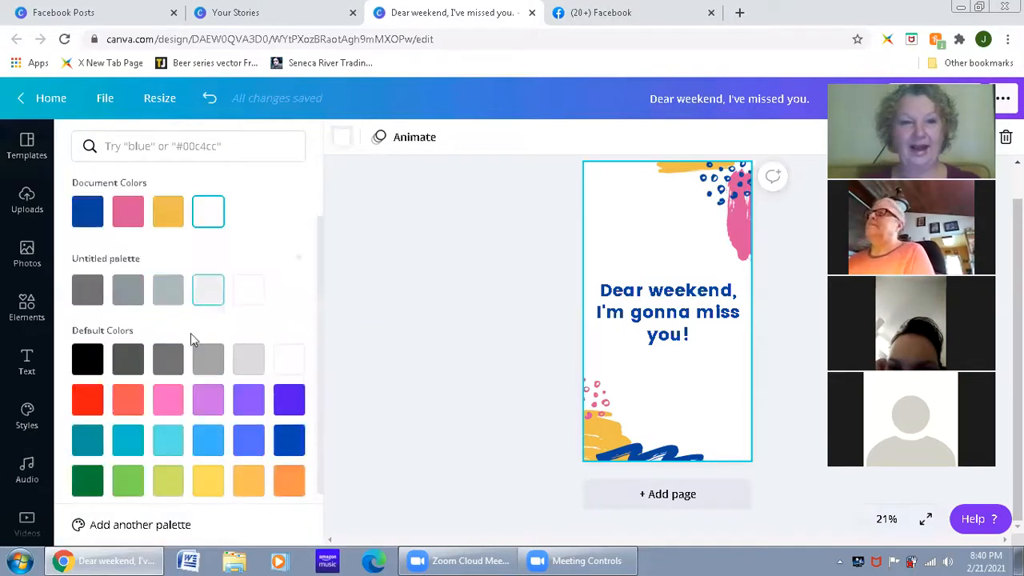
pyautogui.scroll(1, 157, 302)
pyautogui.click(129, 293)
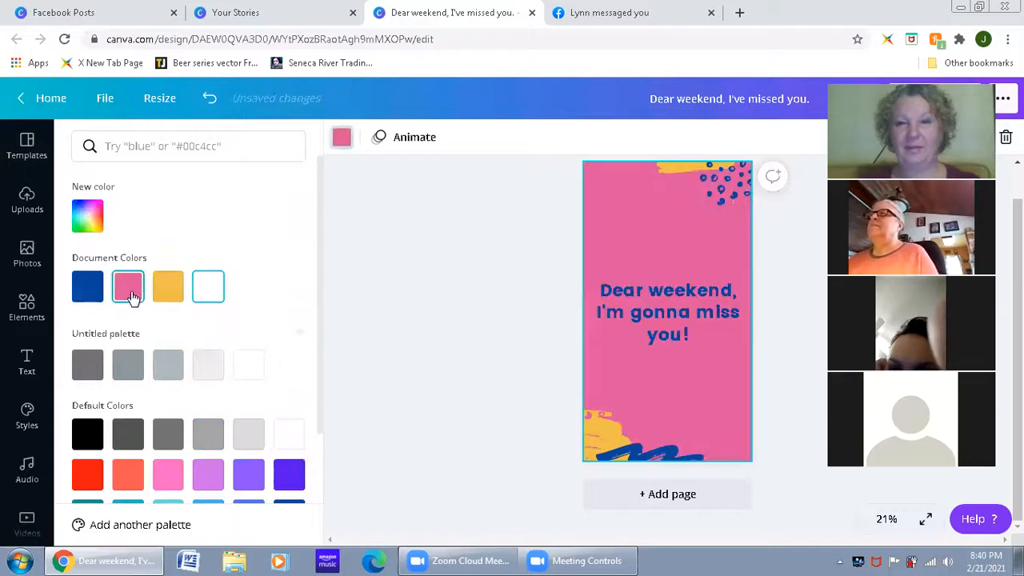
pyautogui.click(87, 222)
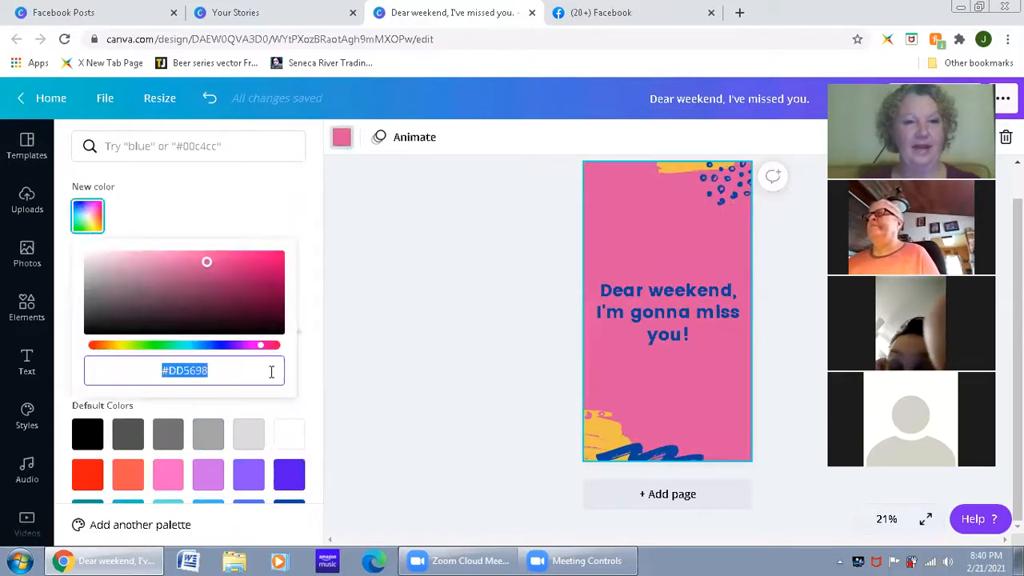
pyautogui.click(189, 350)
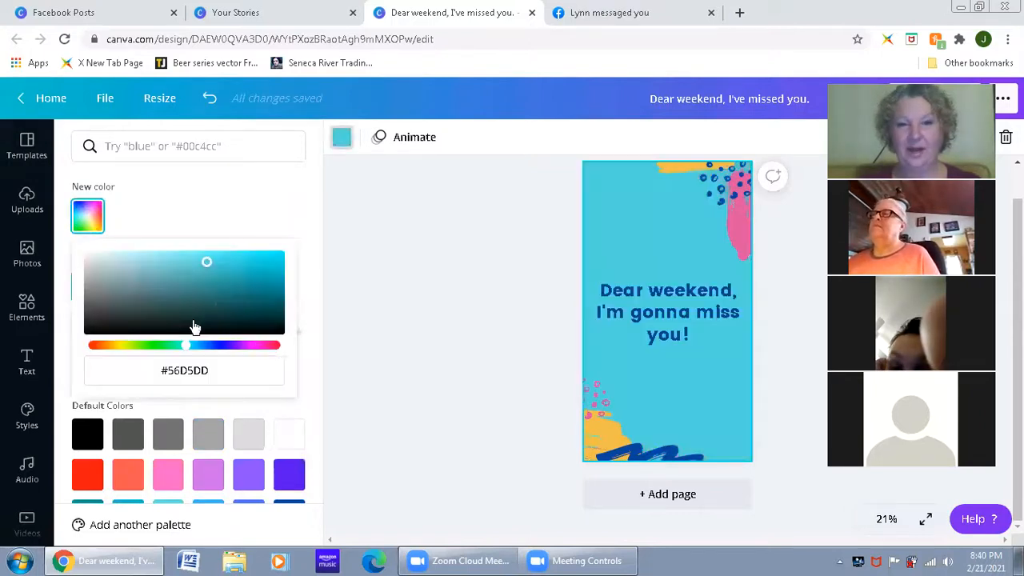
pyautogui.click(205, 255)
pyautogui.moveTo(205, 255)
pyautogui.mouseDown()
pyautogui.moveTo(202, 245)
pyautogui.moveTo(222, 239)
pyautogui.moveTo(200, 245)
pyautogui.mouseUp()
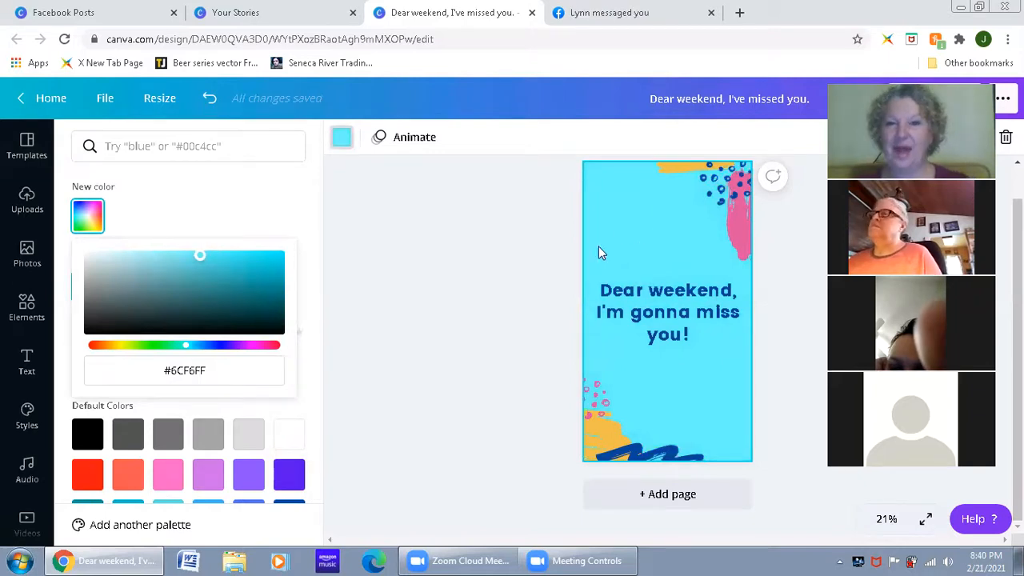
pyautogui.click(516, 247)
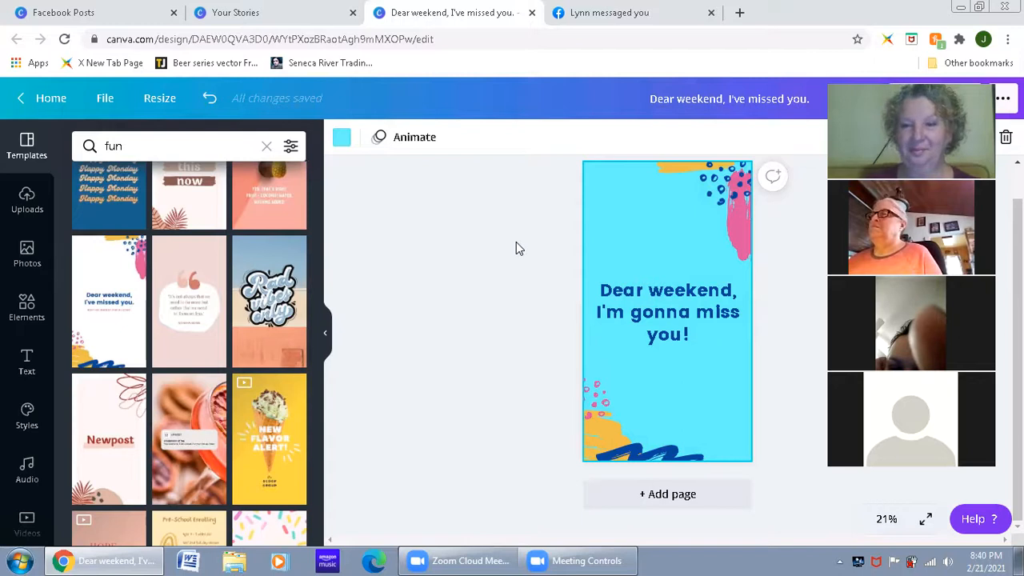
# Step: Move the headline higher on the page and place a slanted rectangular photo frame below it
pyautogui.moveTo(662, 295); pyautogui.dragTo(664, 255)
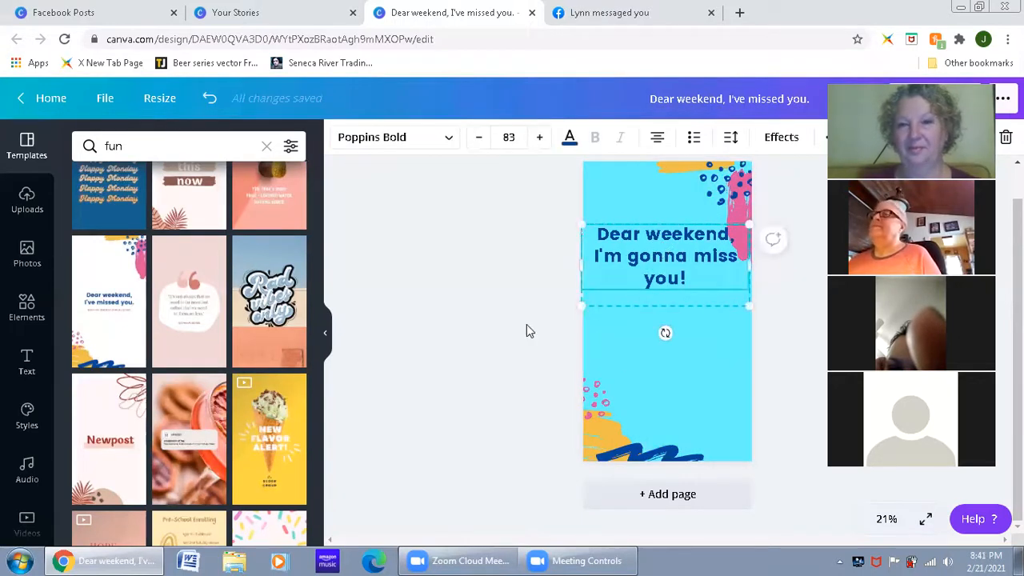
pyautogui.click(526, 323)
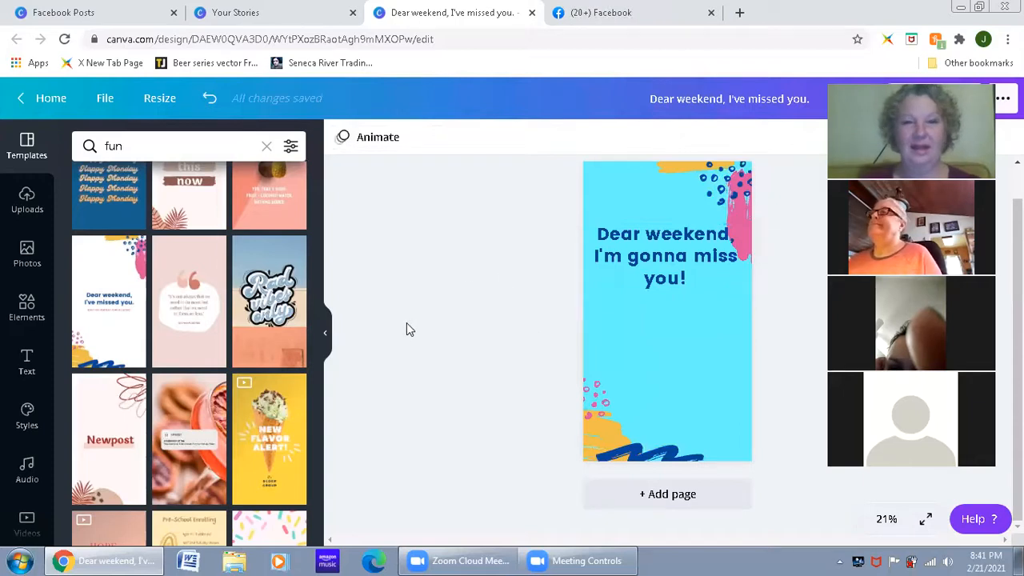
pyautogui.click(27, 307)
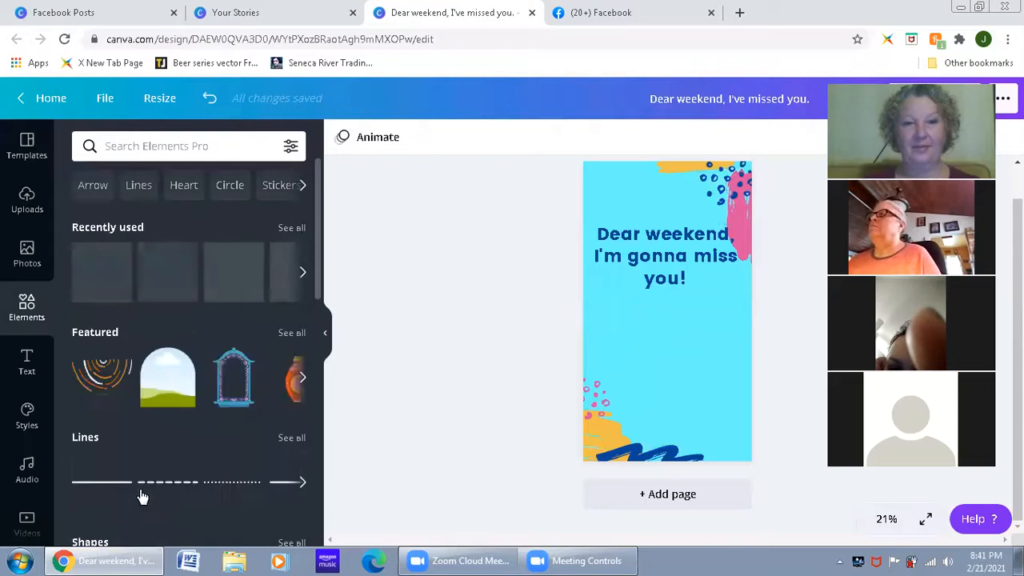
pyautogui.scroll(-4, 185, 302)
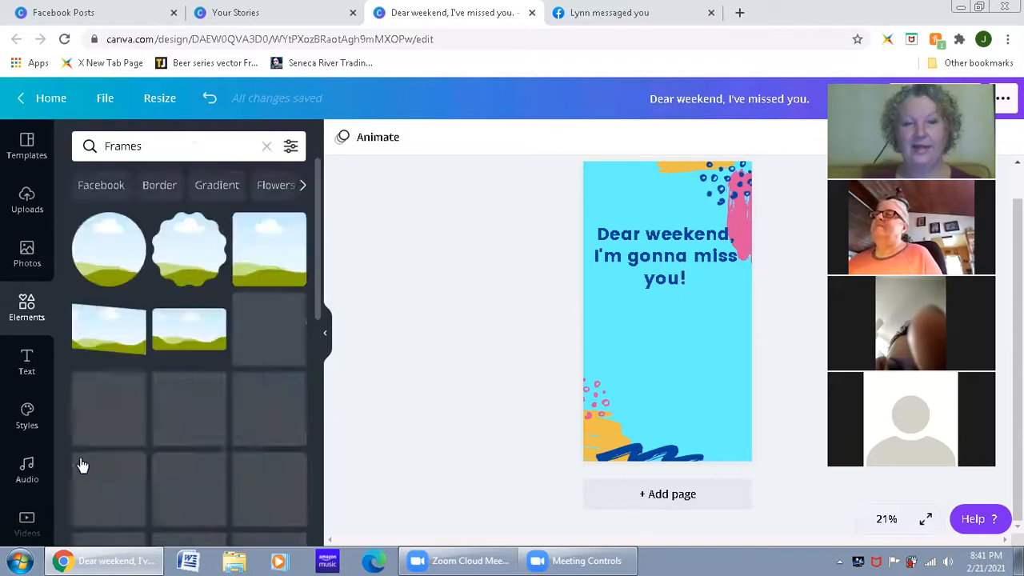
pyautogui.scroll(-1, 159, 336)
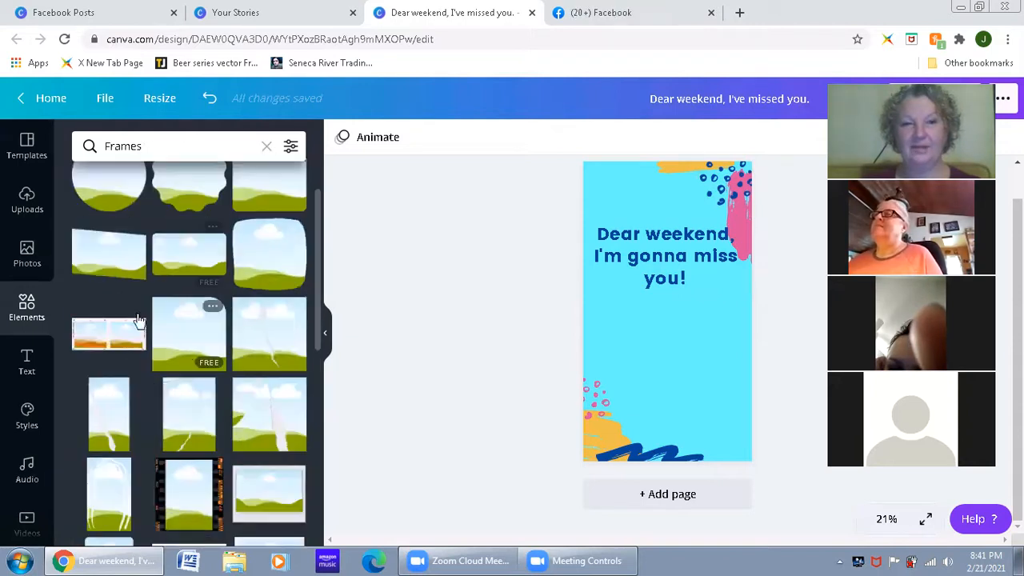
pyautogui.click(278, 488)
pyautogui.moveTo(677, 315); pyautogui.dragTo(681, 345)
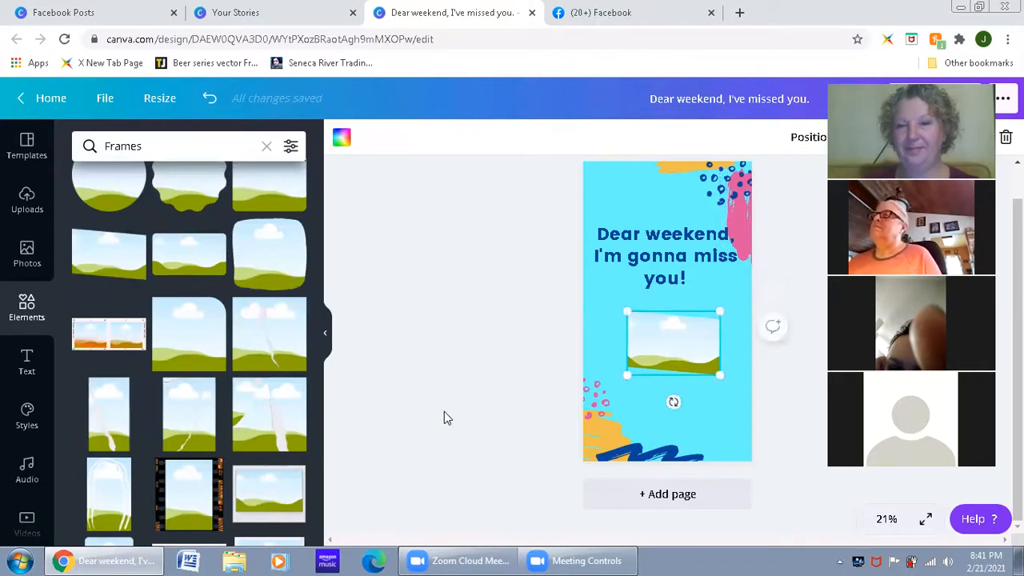
pyautogui.click(444, 410)
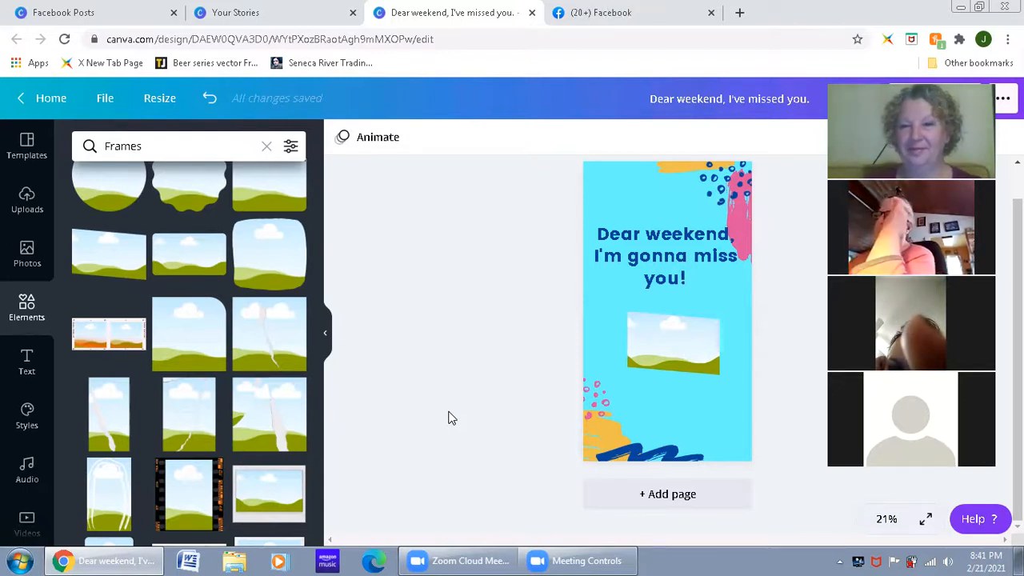
# Step: Search the photo library for "saturday"
pyautogui.click(40, 266)
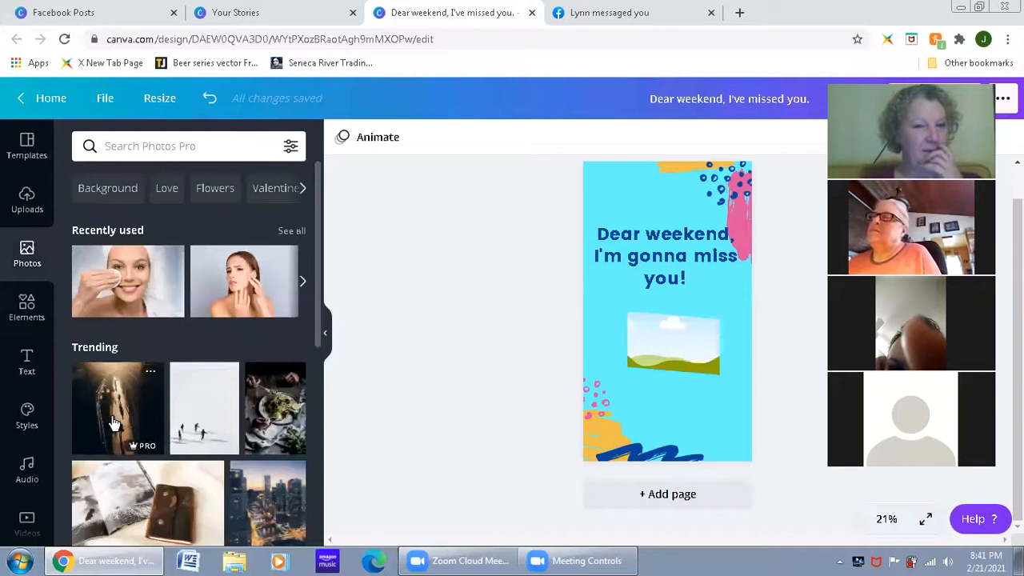
pyautogui.click(142, 146)
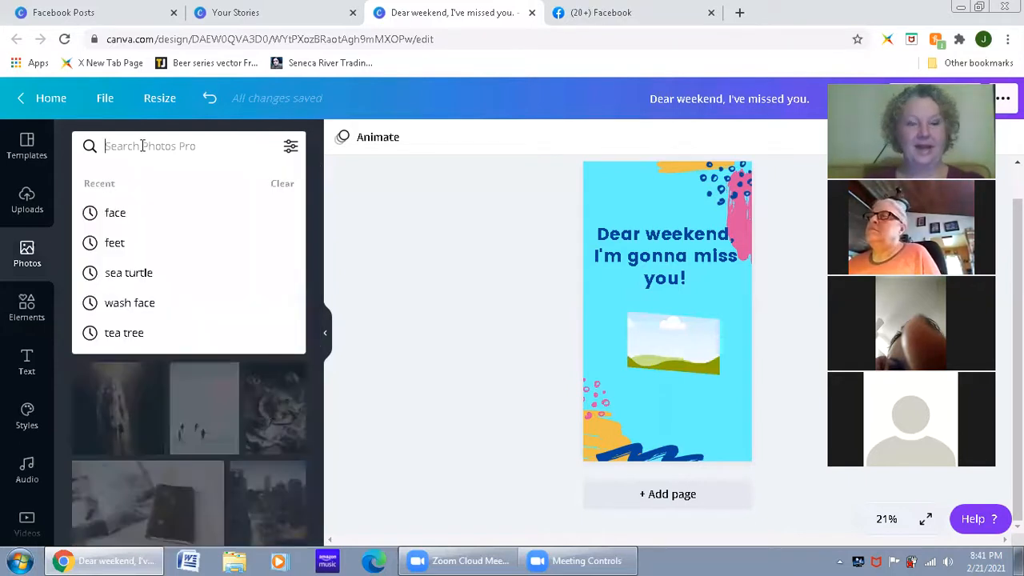
pyautogui.write('sat')
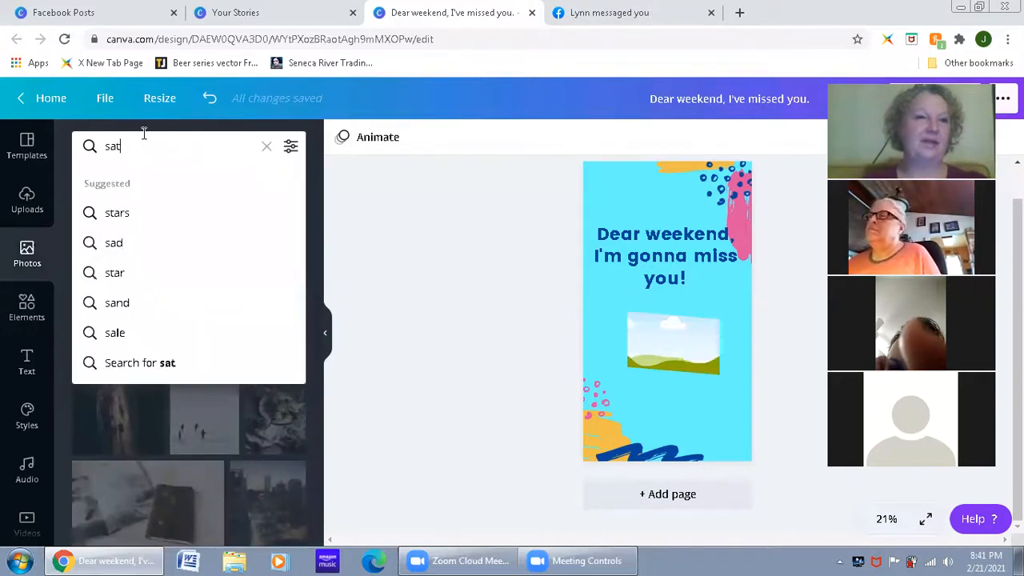
pyautogui.write('urday')
pyautogui.press('Return')
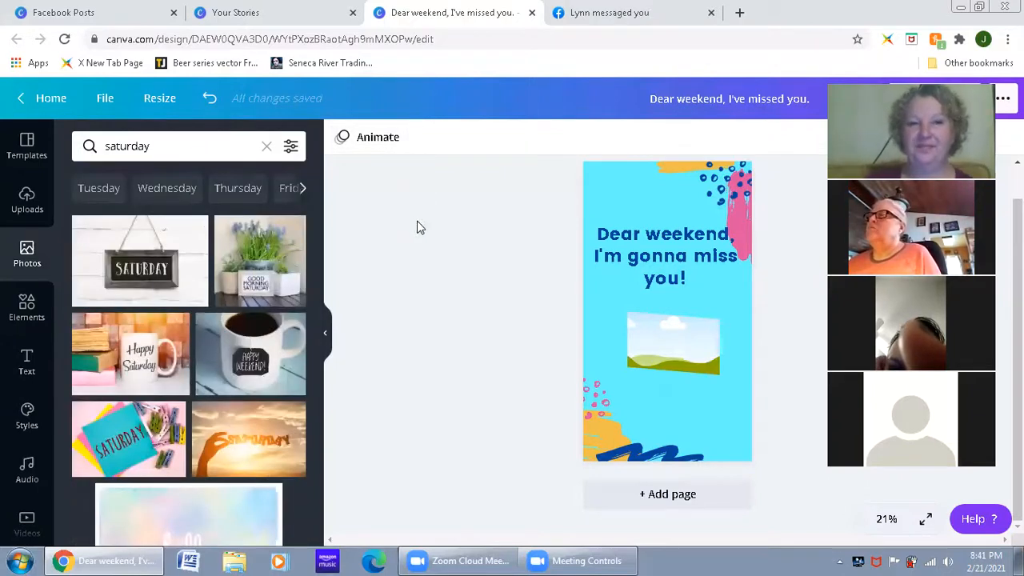
# Step: Look through the "saturday" photo results and search the photo library for "weekend"
pyautogui.scroll(-1, 225, 407)
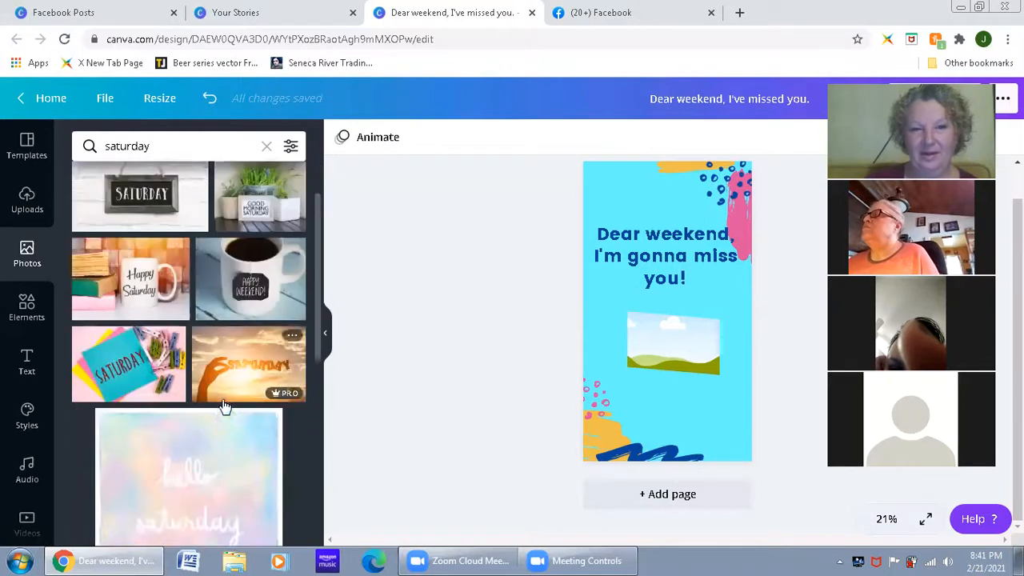
pyautogui.scroll(-4, 225, 406)
pyautogui.scroll(-2, 208, 397)
pyautogui.scroll(7, 149, 203)
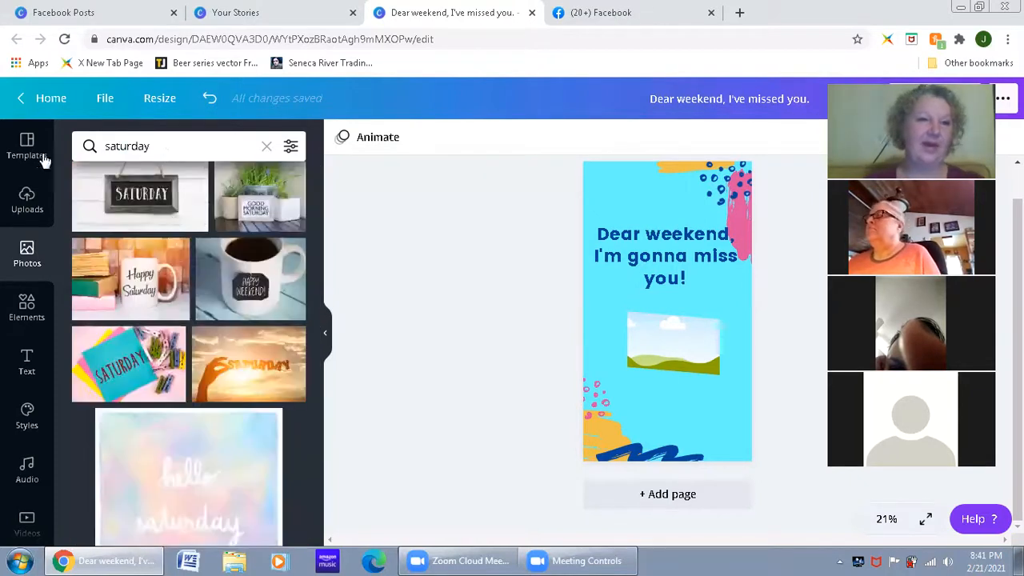
pyautogui.hotkey('ctrl', 'a')
pyautogui.write('weeken')
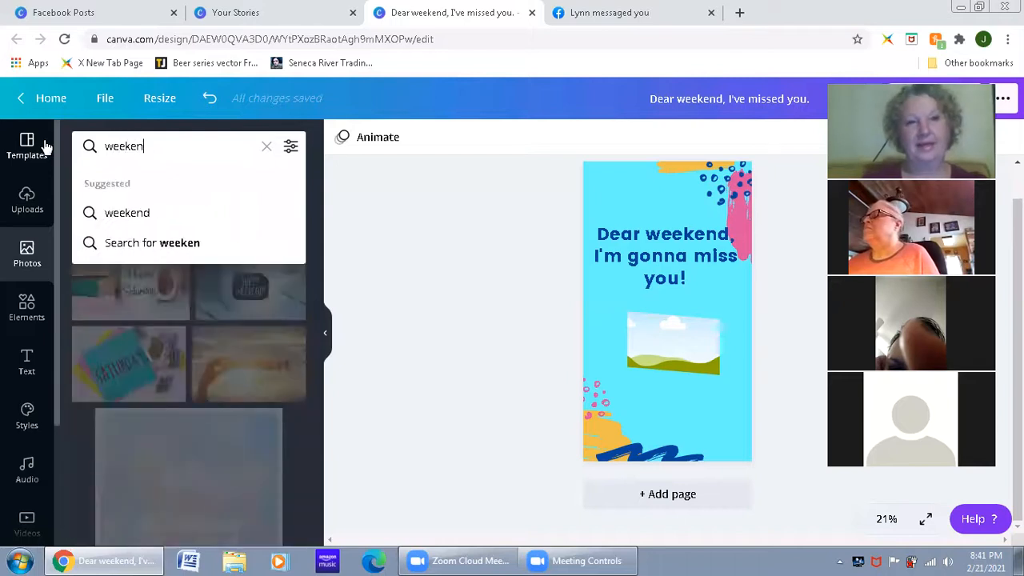
pyautogui.write('d')
pyautogui.press('Return')
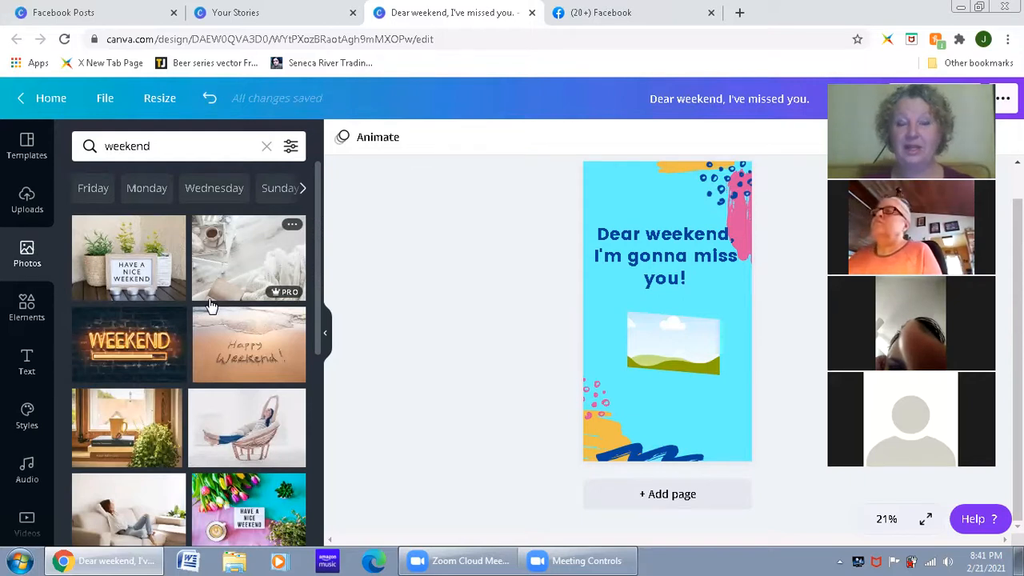
# Step: Look through the "weekend" photo results and search the photo library for "missing weekend"
pyautogui.scroll(-2, 183, 374)
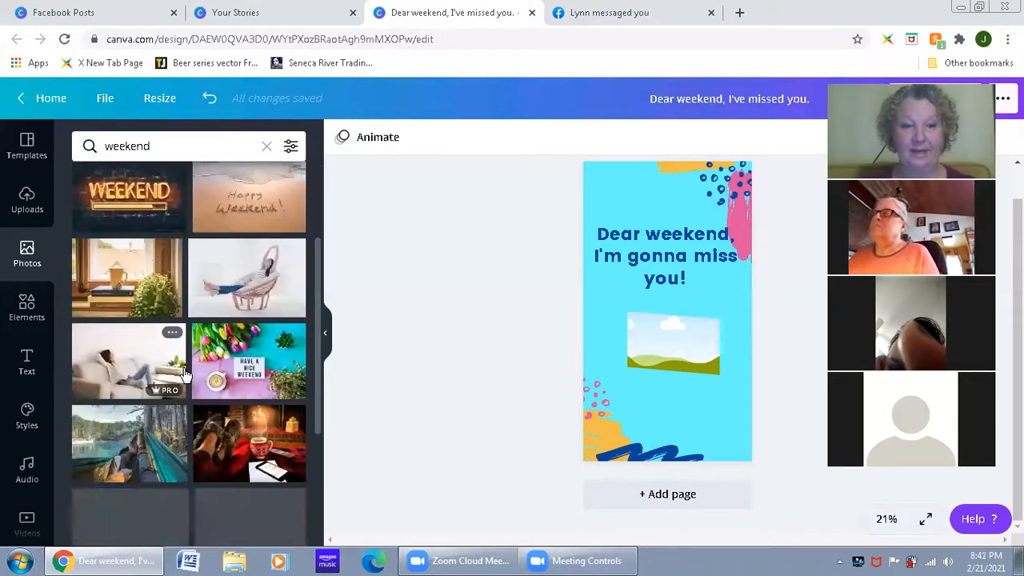
pyautogui.scroll(-2, 183, 375)
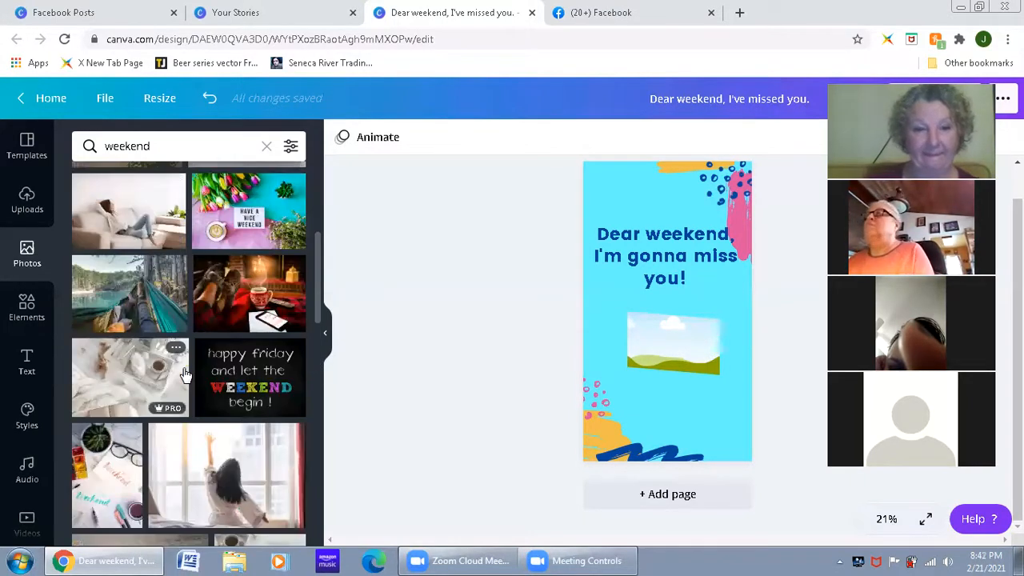
pyautogui.scroll(-4, 183, 374)
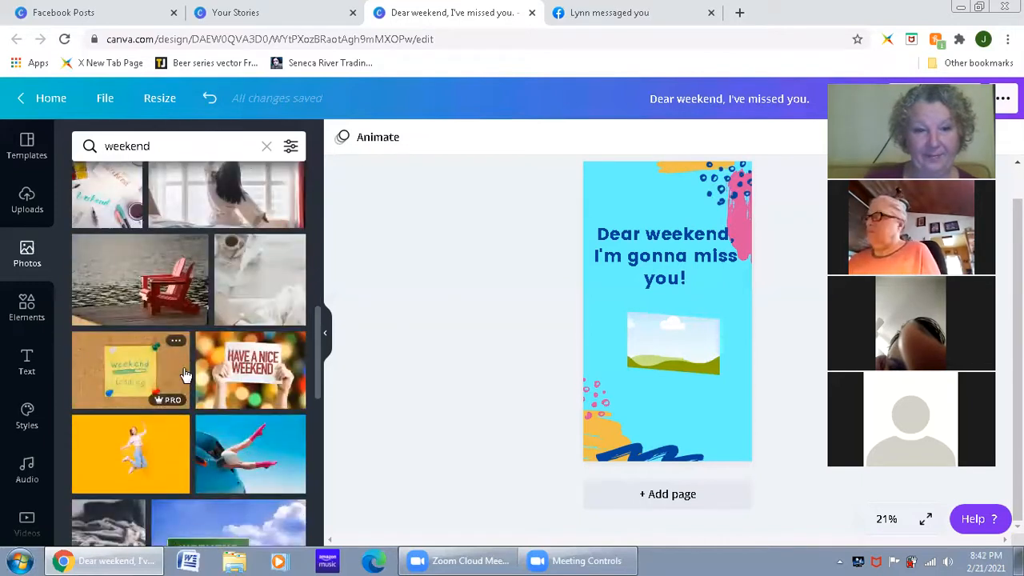
pyautogui.scroll(-3, 183, 374)
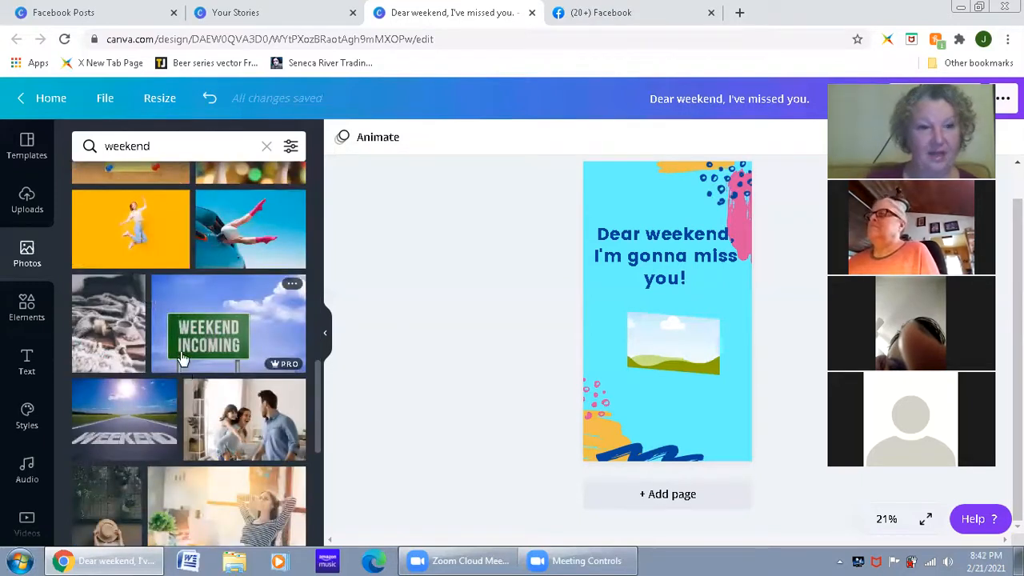
pyautogui.scroll(3, 182, 358)
pyautogui.click(160, 146)
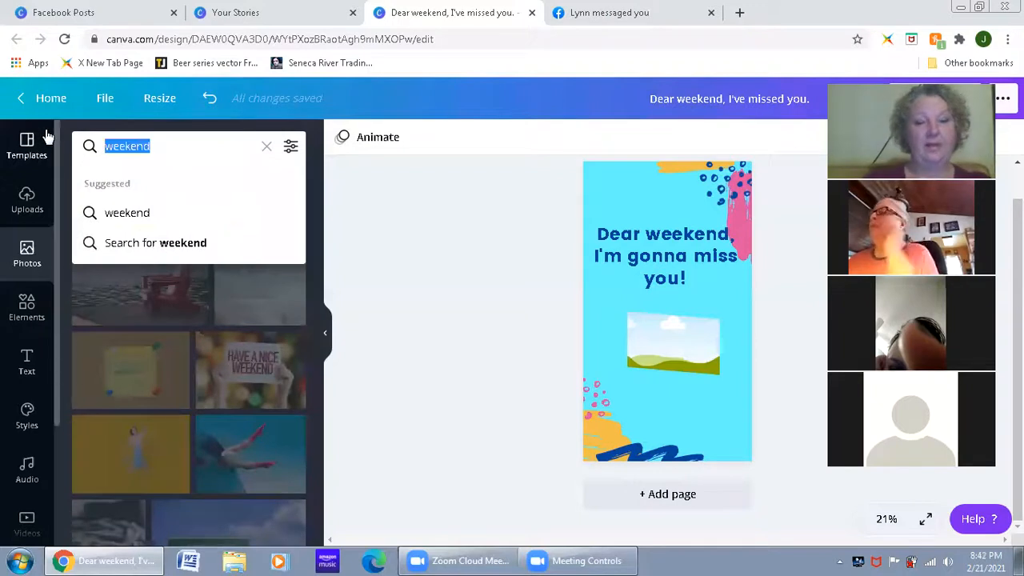
pyautogui.write('missing week')
pyautogui.press('Return')
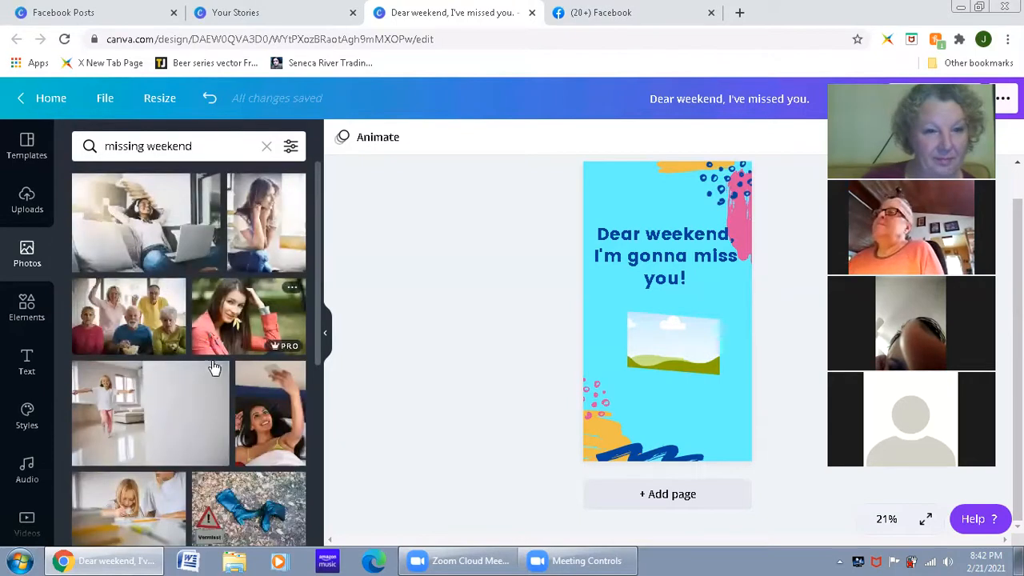
# Step: Try the rocky coastal cliff photo from the "missing weekend" results in the slanted frame
pyautogui.scroll(-1, 183, 358)
pyautogui.scroll(-2, 185, 359)
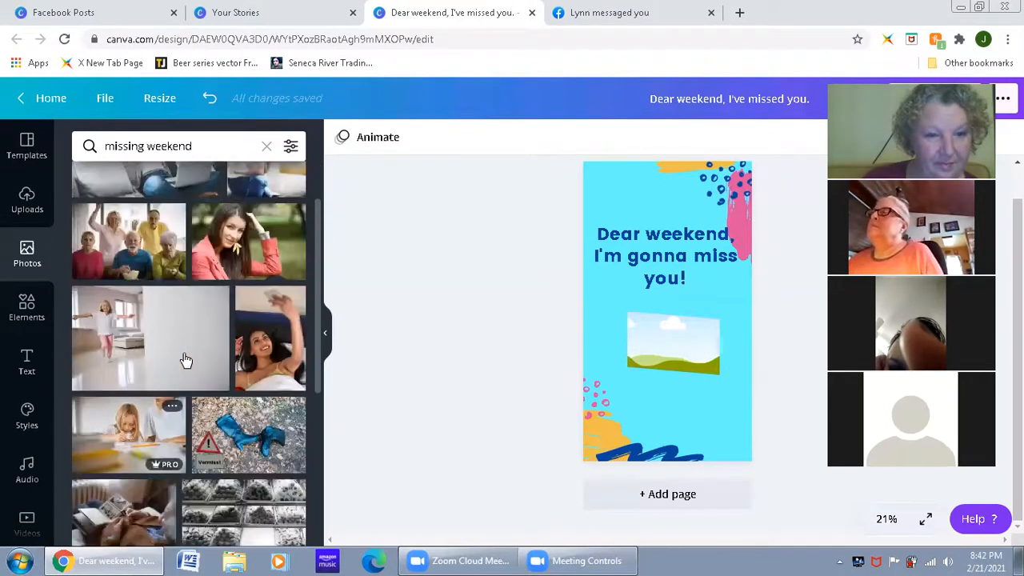
pyautogui.scroll(-2, 185, 359)
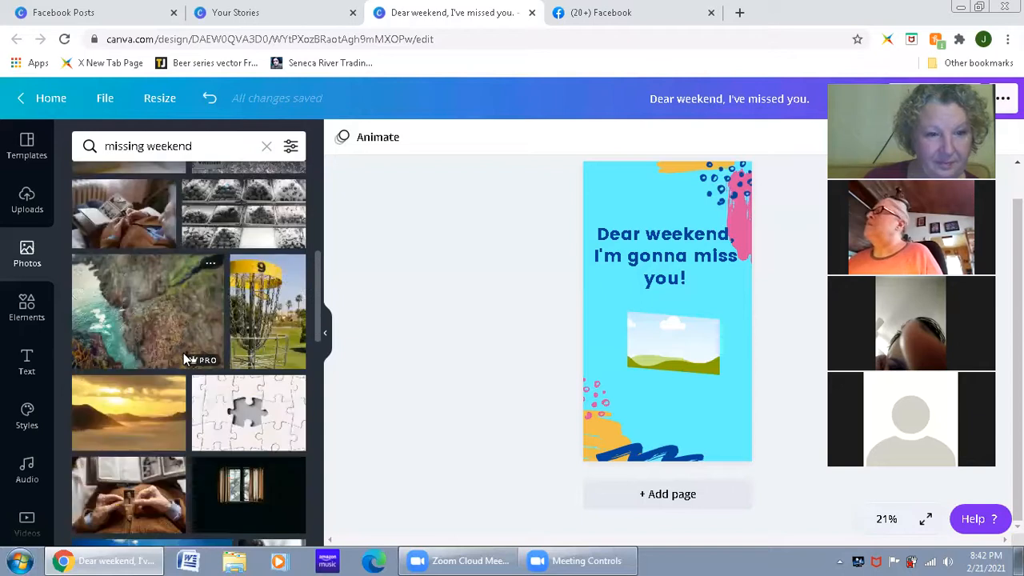
pyautogui.moveTo(149, 304); pyautogui.dragTo(695, 340)
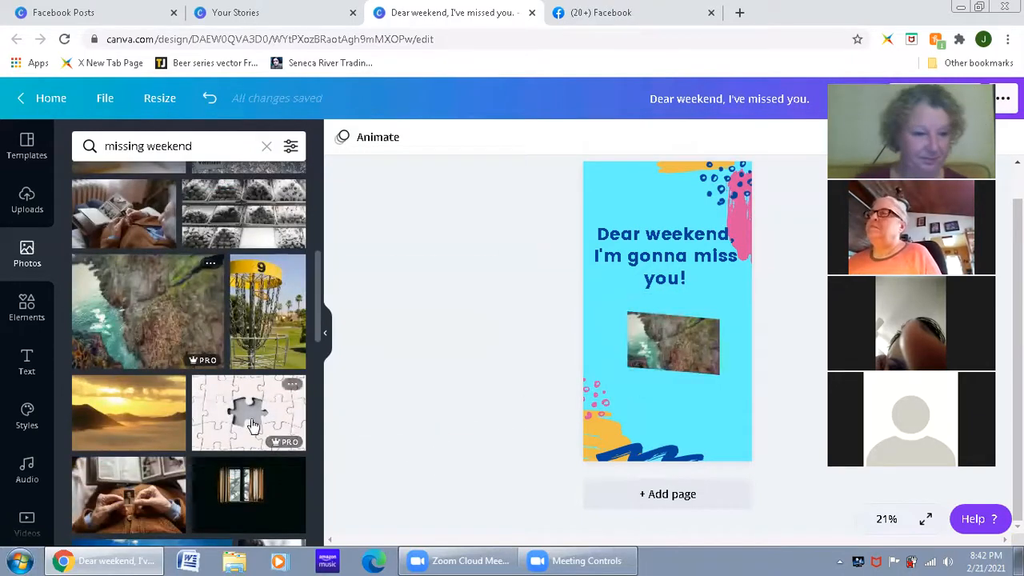
# Step: Replace the frame's photo with the white jigsaw missing a piece, and enlarge and centre the frame below the headline
pyautogui.moveTo(446, 393); pyautogui.dragTo(693, 343)
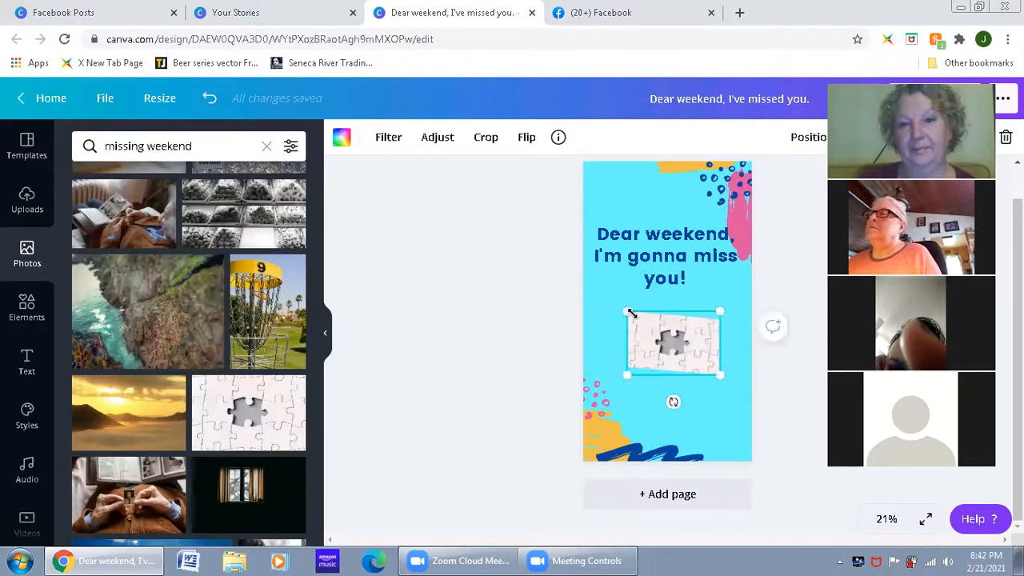
pyautogui.moveTo(625, 311); pyautogui.dragTo(587, 285)
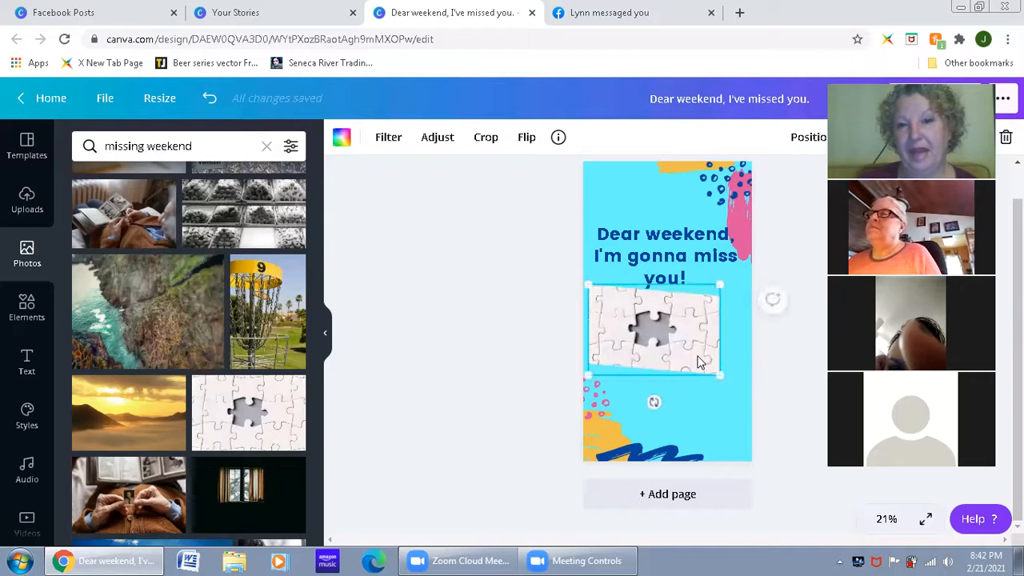
pyautogui.moveTo(700, 362)
pyautogui.mouseDown()
pyautogui.moveTo(722, 363)
pyautogui.moveTo(716, 371)
pyautogui.moveTo(711, 352)
pyautogui.mouseUp()
# Step: Replace the headline text with "Oh Monday, we meet again!"
pyautogui.click(690, 277)
pyautogui.moveTo(689, 277); pyautogui.dragTo(605, 236)
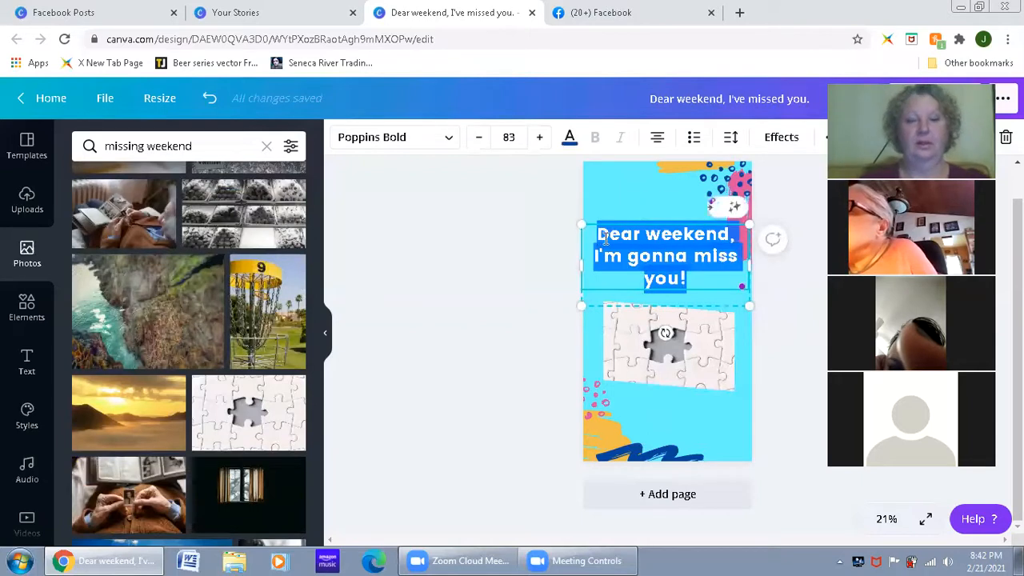
pyautogui.write('Oh Monday')
pyautogui.click(604, 237)
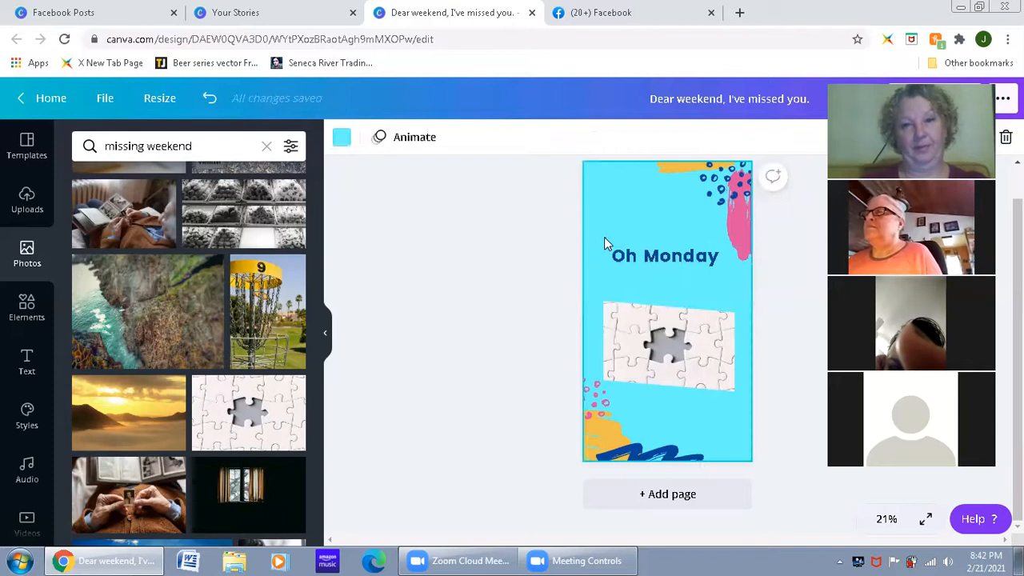
pyautogui.click(629, 257)
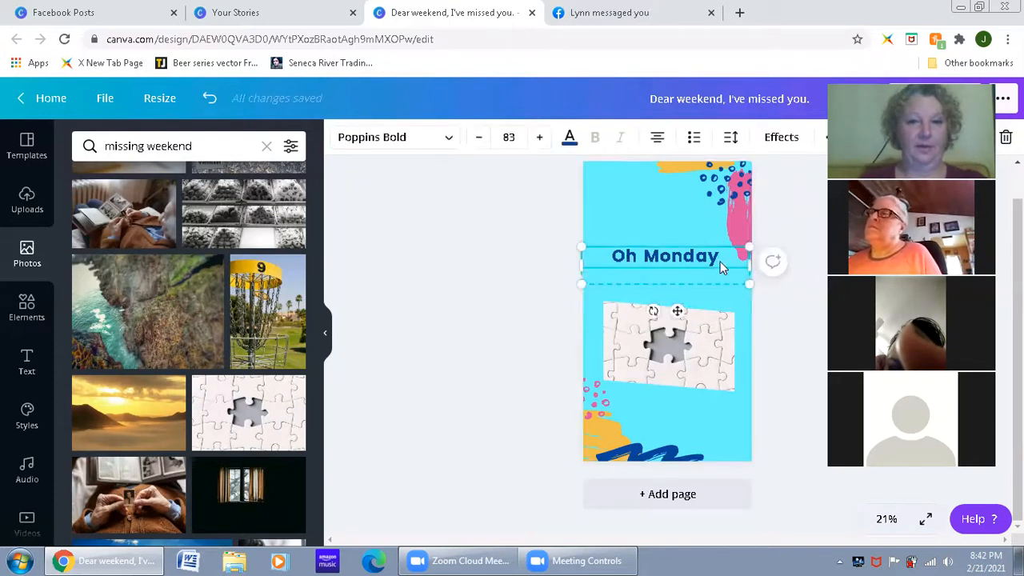
pyautogui.click(721, 262)
pyautogui.write(', we')
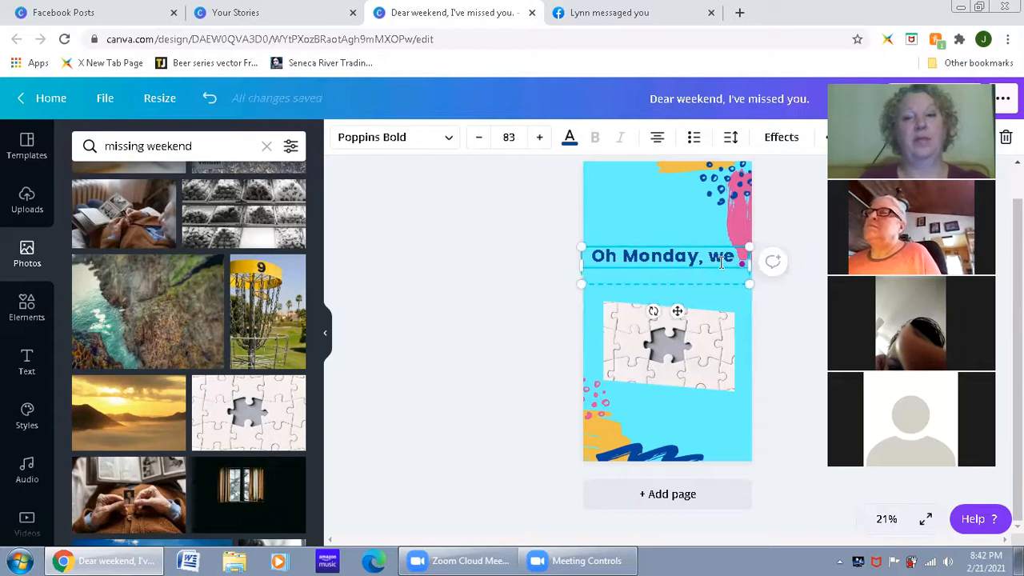
pyautogui.write(' meet again')
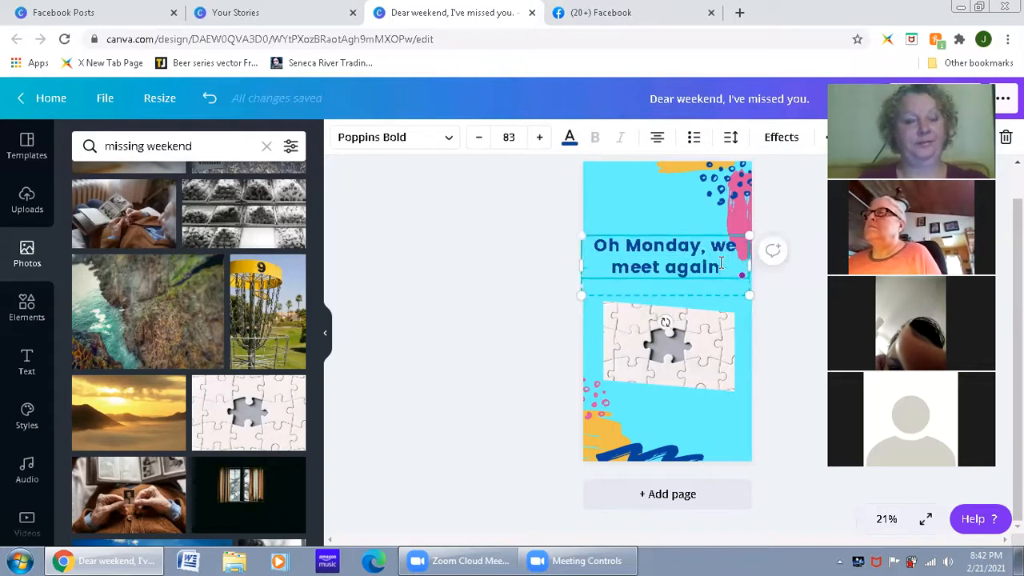
pyautogui.write('!')
pyautogui.click(432, 313)
# Step: Try the Benedict font on the headline and set it in Bukhari Script instead
pyautogui.click(631, 255)
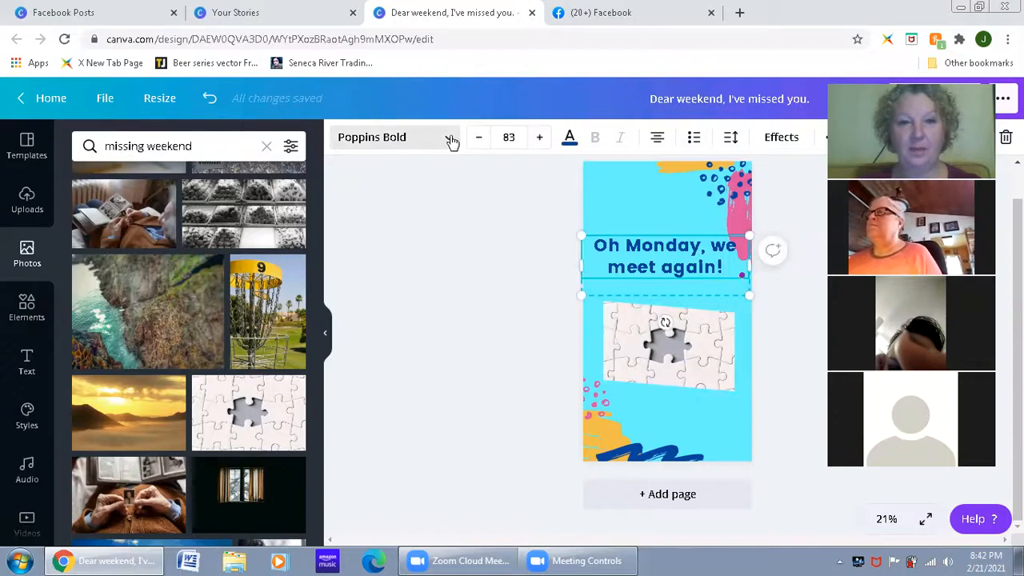
pyautogui.click(432, 173)
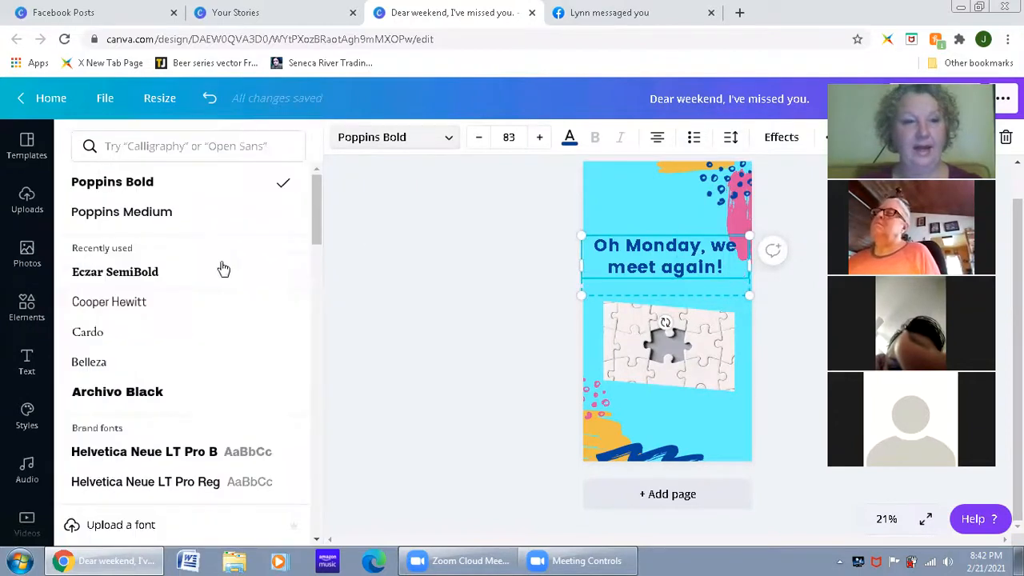
pyautogui.scroll(-3, 224, 280)
pyautogui.scroll(-2, 227, 294)
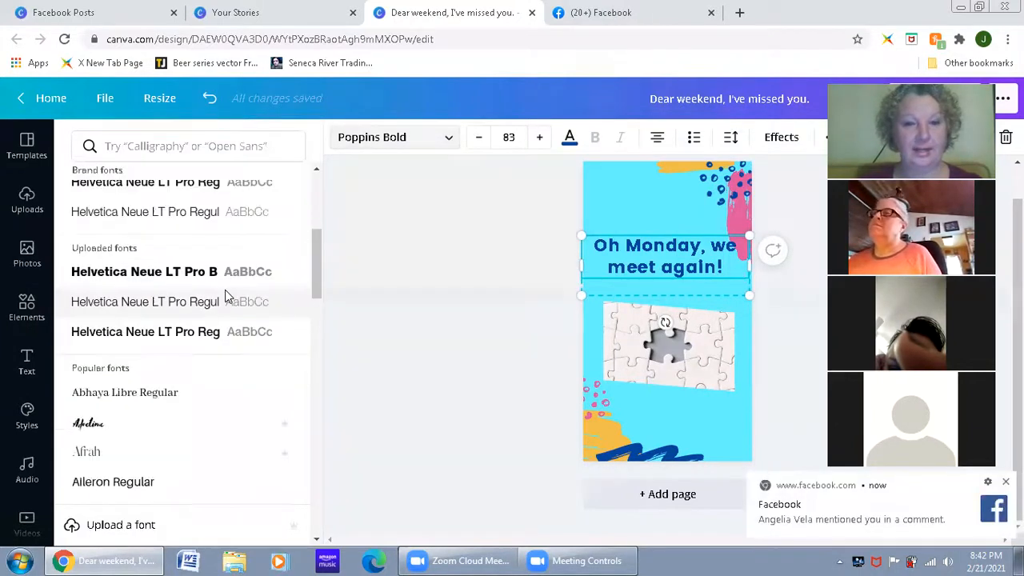
pyautogui.scroll(-1, 219, 342)
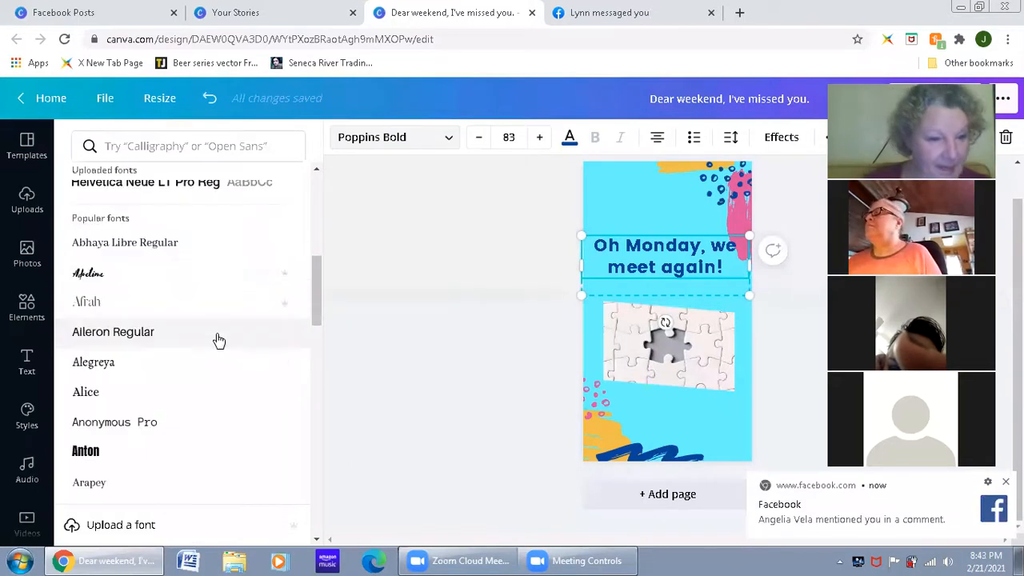
pyautogui.scroll(-4, 219, 342)
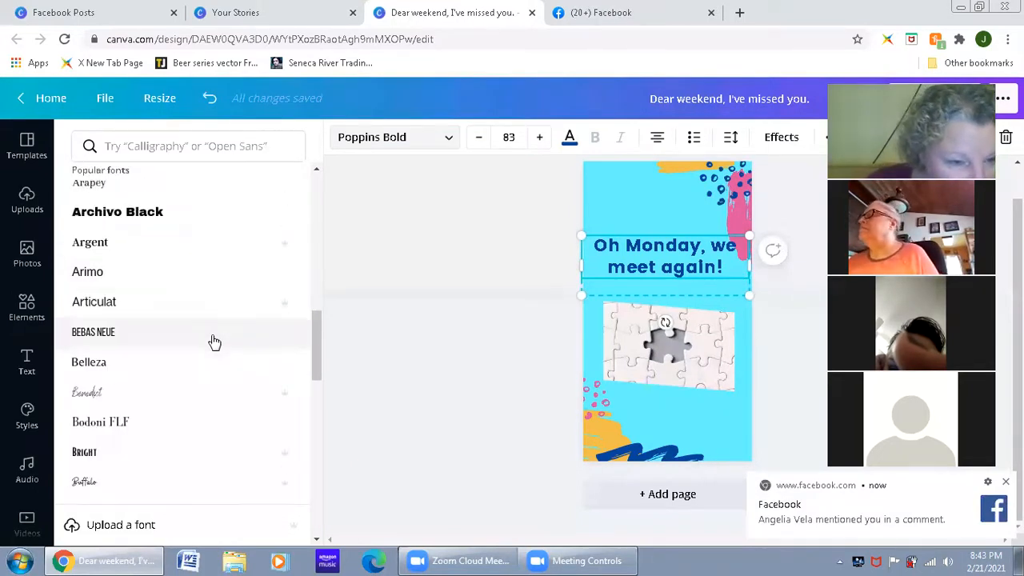
pyautogui.click(211, 388)
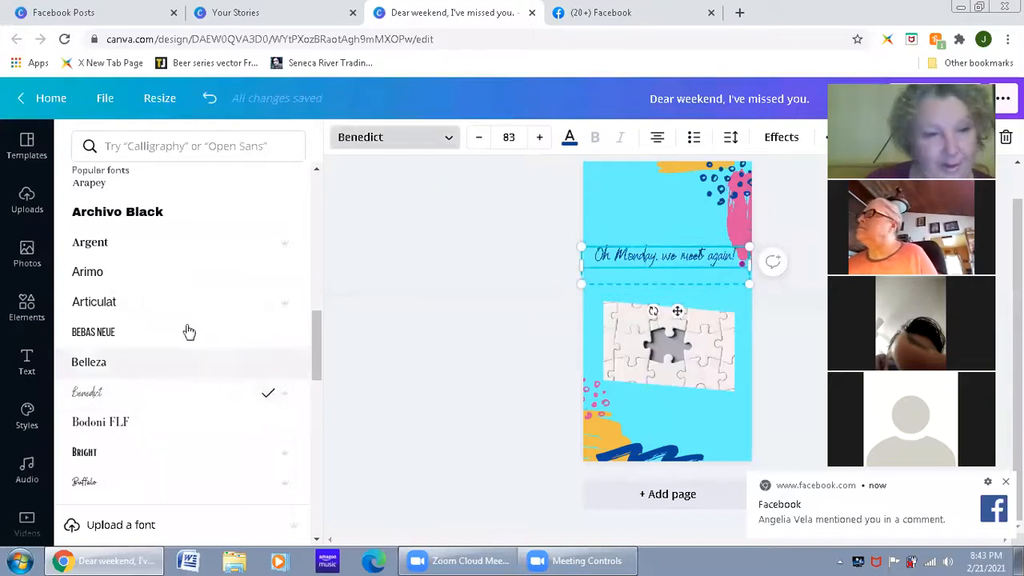
pyautogui.scroll(-2, 182, 334)
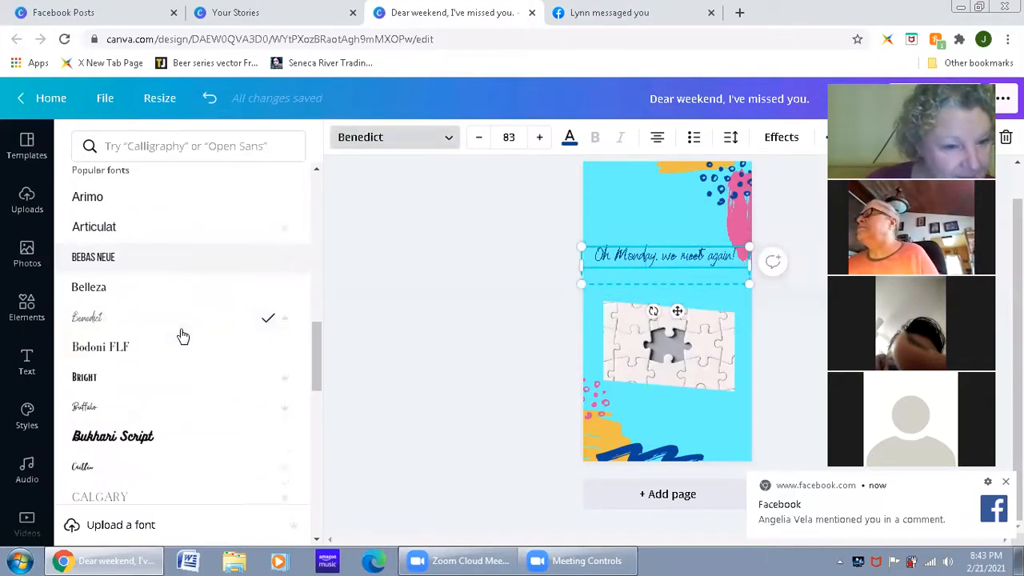
pyautogui.click(183, 361)
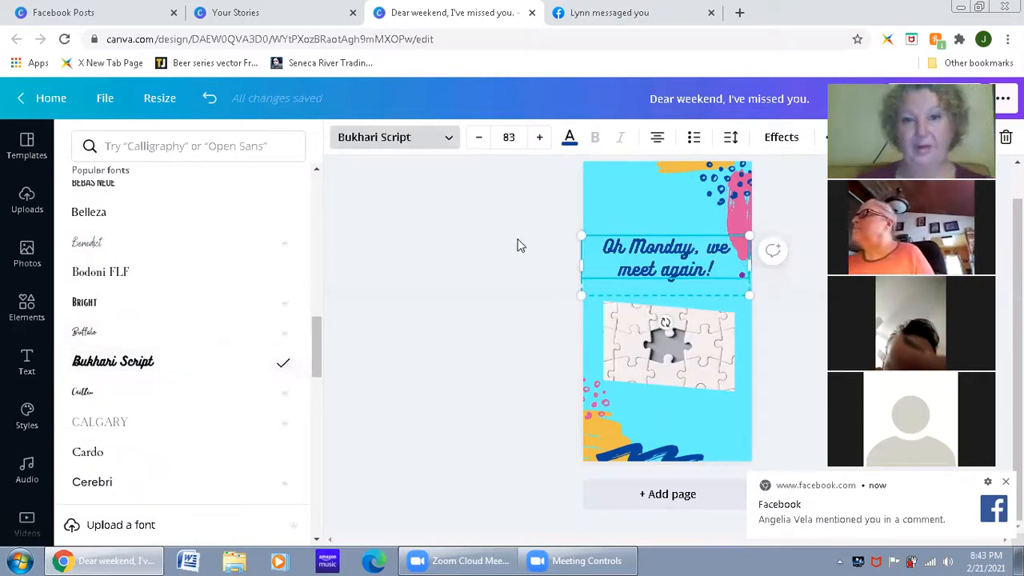
pyautogui.click(534, 311)
# Step: Select the photo frame and search the photo library for "monday"
pyautogui.click(691, 379)
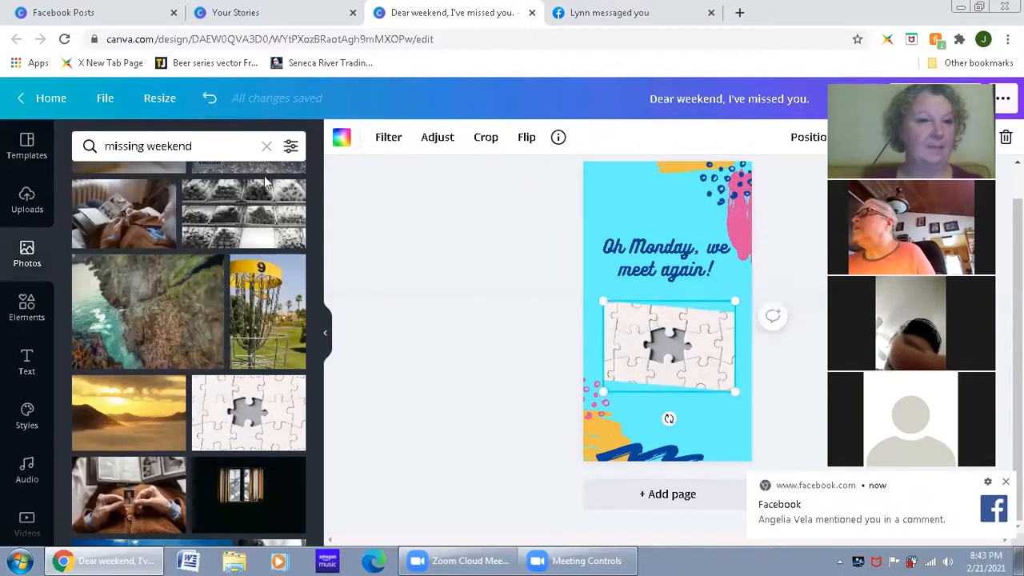
pyautogui.click(205, 144)
pyautogui.write('monday')
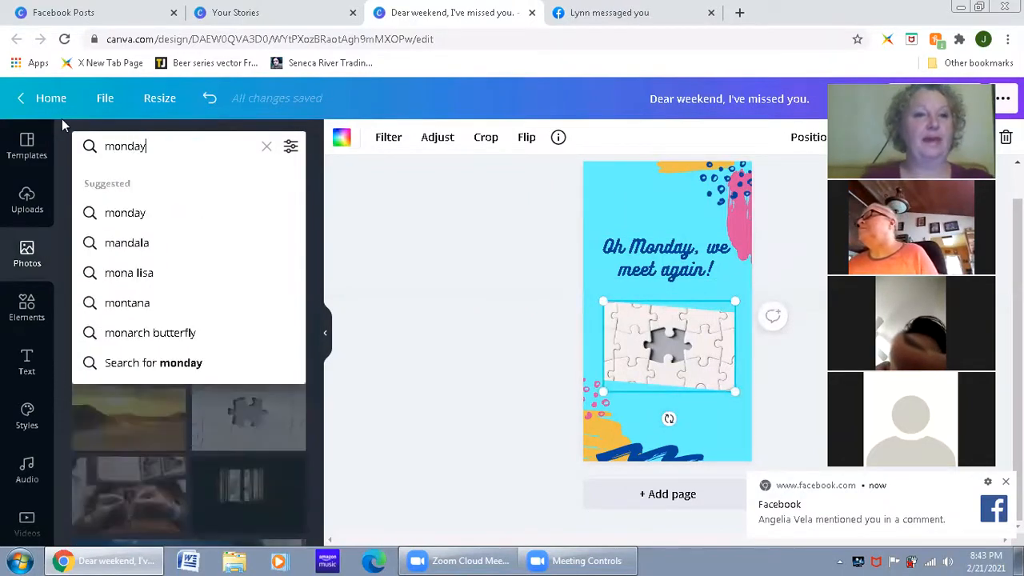
pyautogui.press('Return')
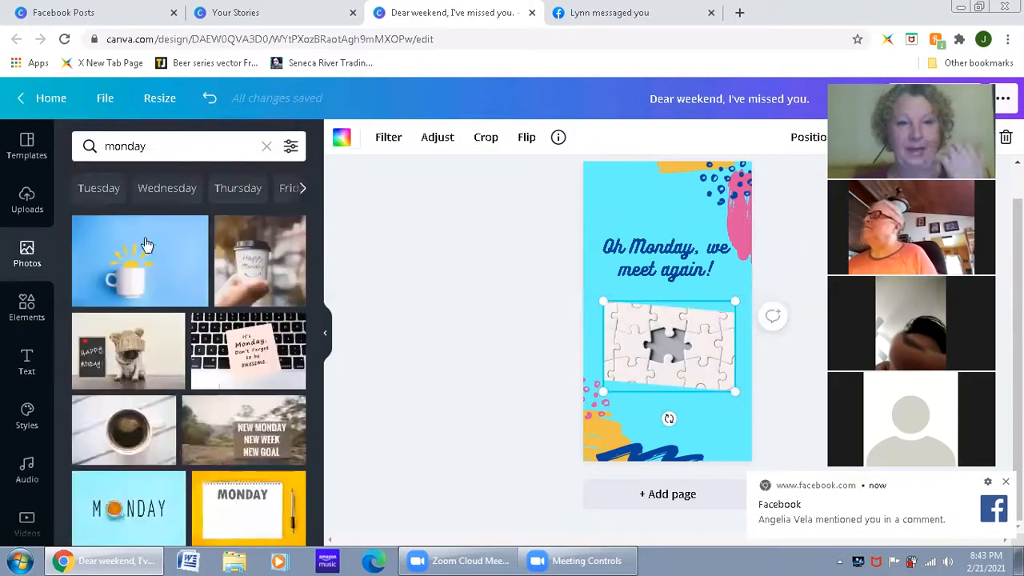
# Step: Try the "It's Monday. Don't forget to be awesome." keyboard photo in the frame and enlarge it within the frame
pyautogui.moveTo(248, 352); pyautogui.dragTo(608, 328)
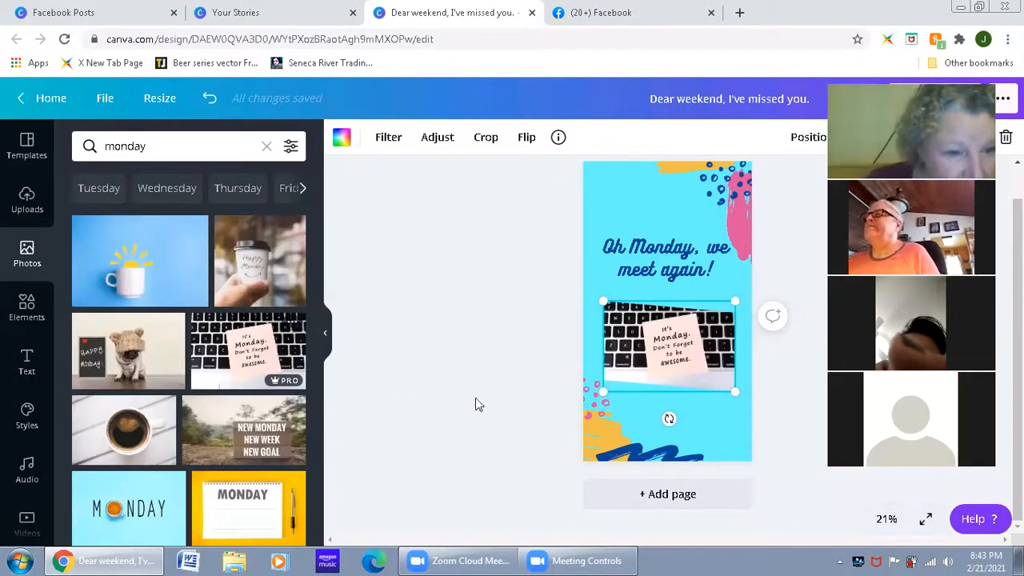
pyautogui.doubleClick(625, 318)
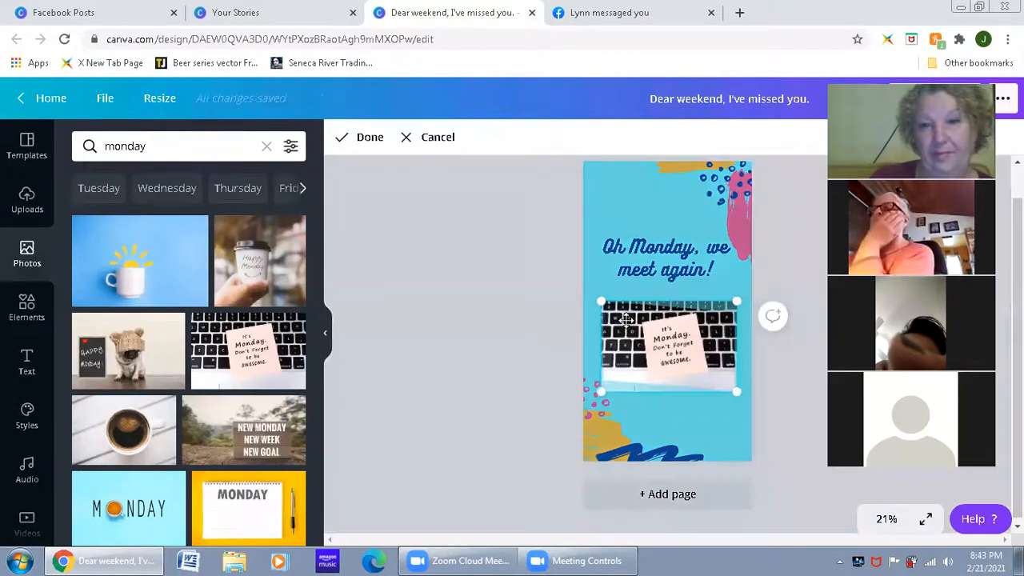
pyautogui.moveTo(594, 298); pyautogui.dragTo(622, 318)
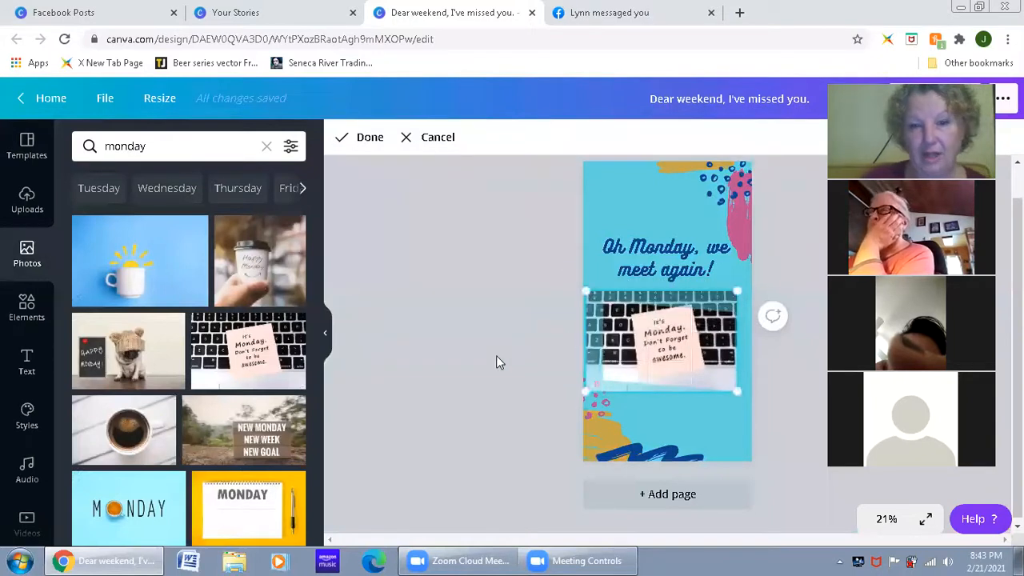
pyautogui.click(496, 355)
# Step: Fill the slanted frame with the light blue "MONDAY" photo that has a coffee cup as its O
pyautogui.scroll(-2, 219, 436)
pyautogui.moveTo(132, 364); pyautogui.dragTo(606, 361)
pyautogui.click(654, 350)
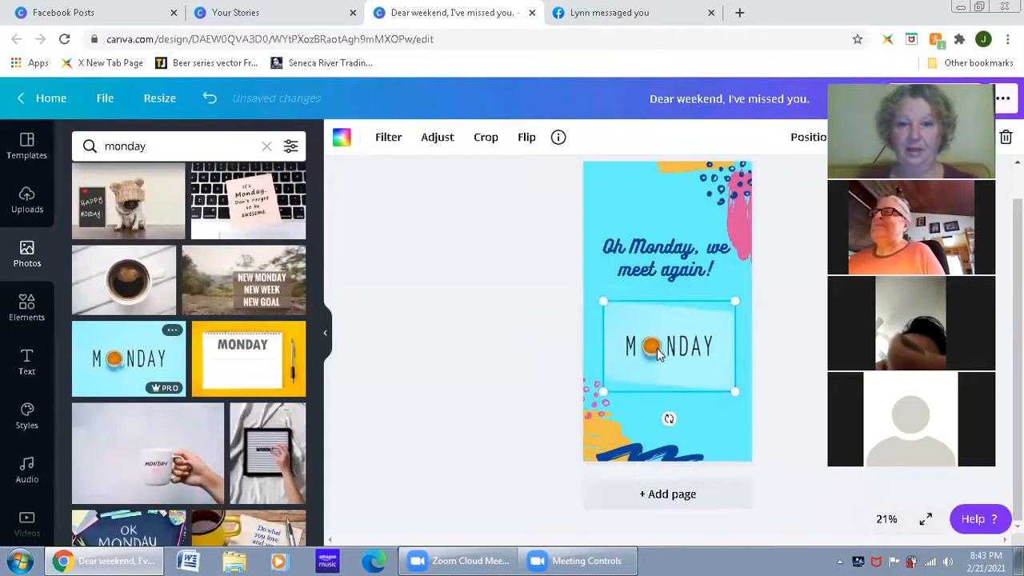
# Step: Enlarge the MONDAY photo inside its slanted frame and reposition it so the whole word fits
pyautogui.doubleClick(654, 349)
pyautogui.moveTo(600, 298); pyautogui.dragTo(566, 272)
pyautogui.moveTo(657, 344); pyautogui.dragTo(675, 352)
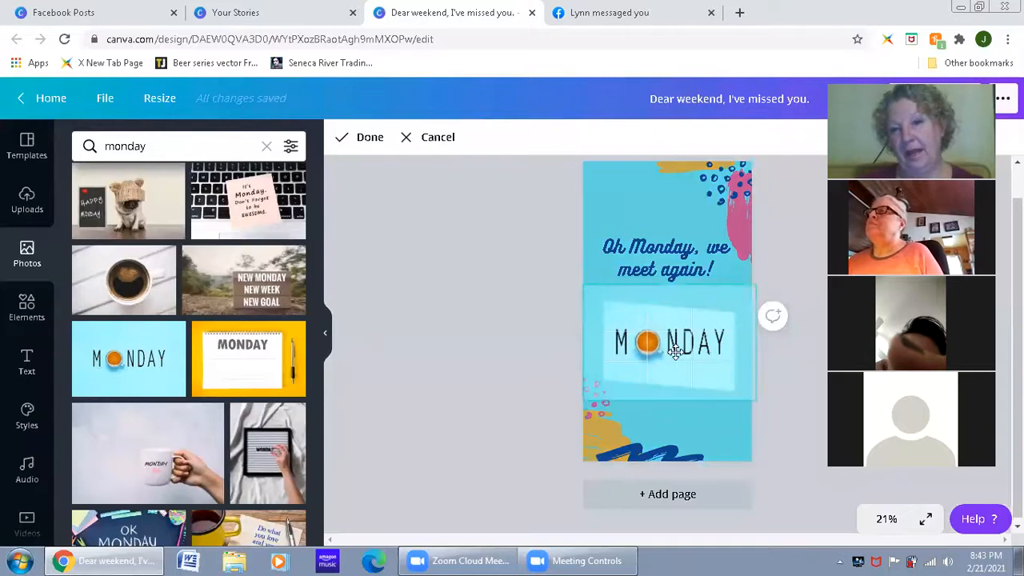
pyautogui.click(564, 411)
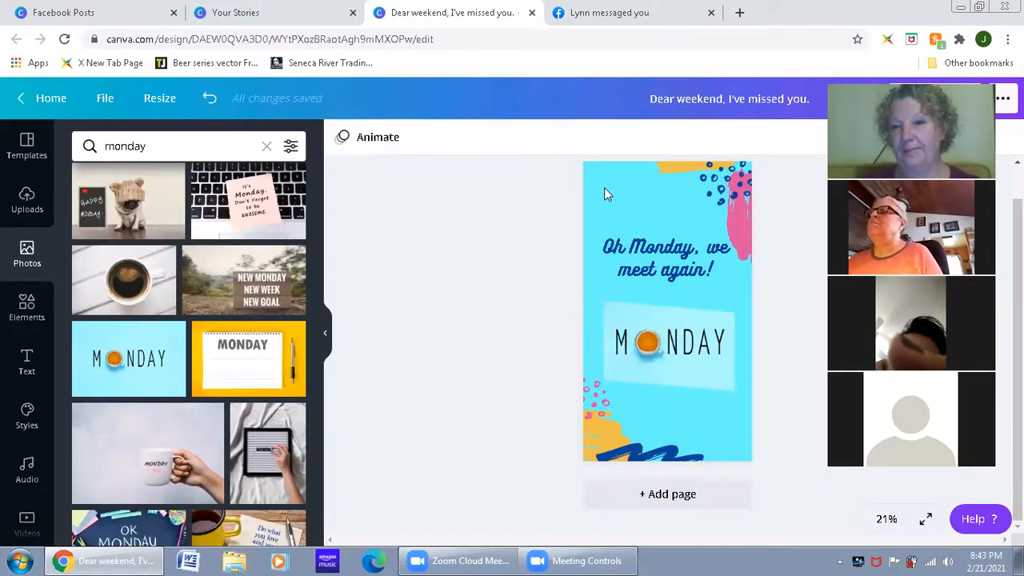
# Step: Change the page background to a custom mint green, #3FFFC0
pyautogui.click(621, 200)
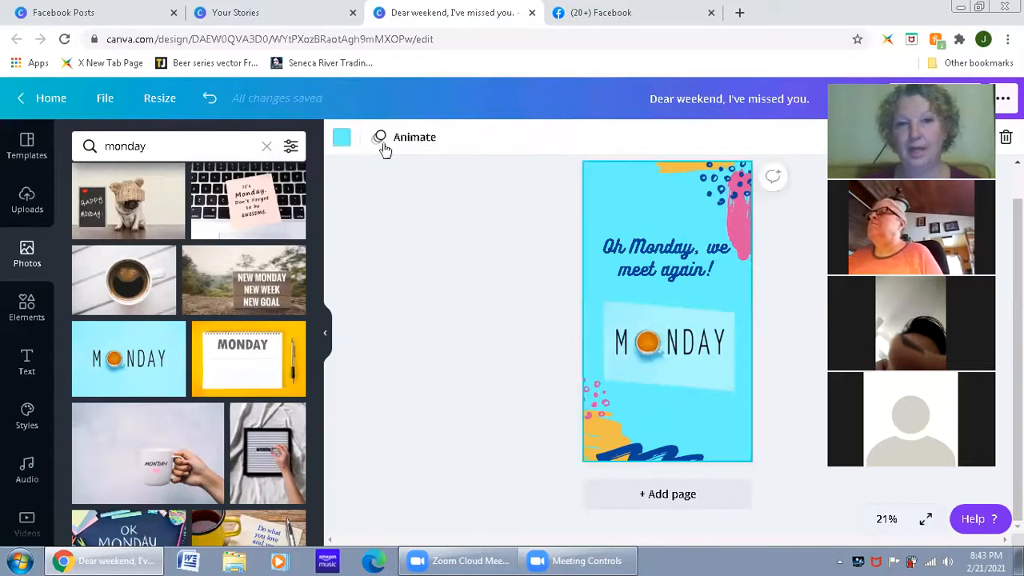
pyautogui.click(341, 137)
pyautogui.click(87, 216)
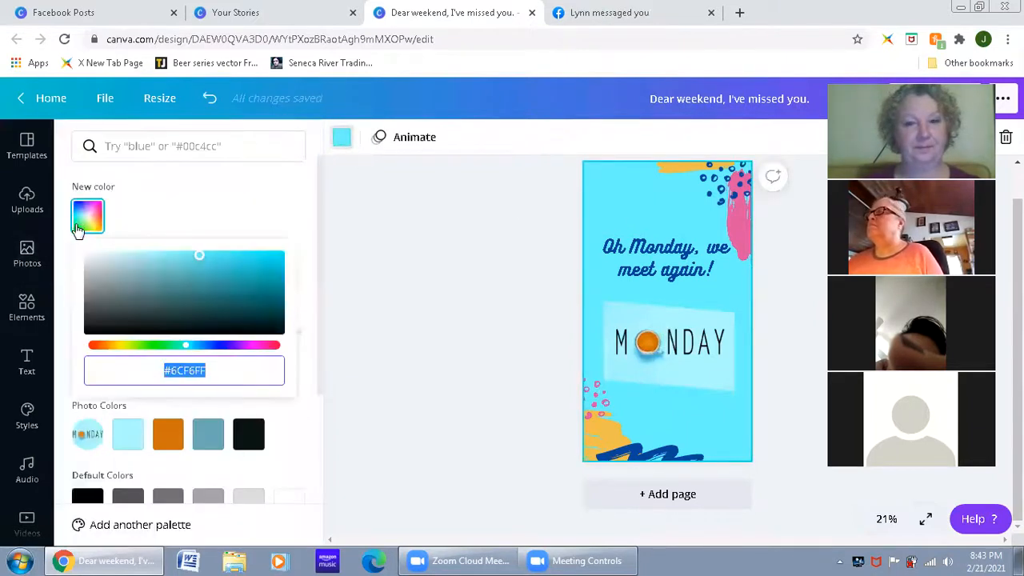
pyautogui.moveTo(227, 284); pyautogui.dragTo(263, 256)
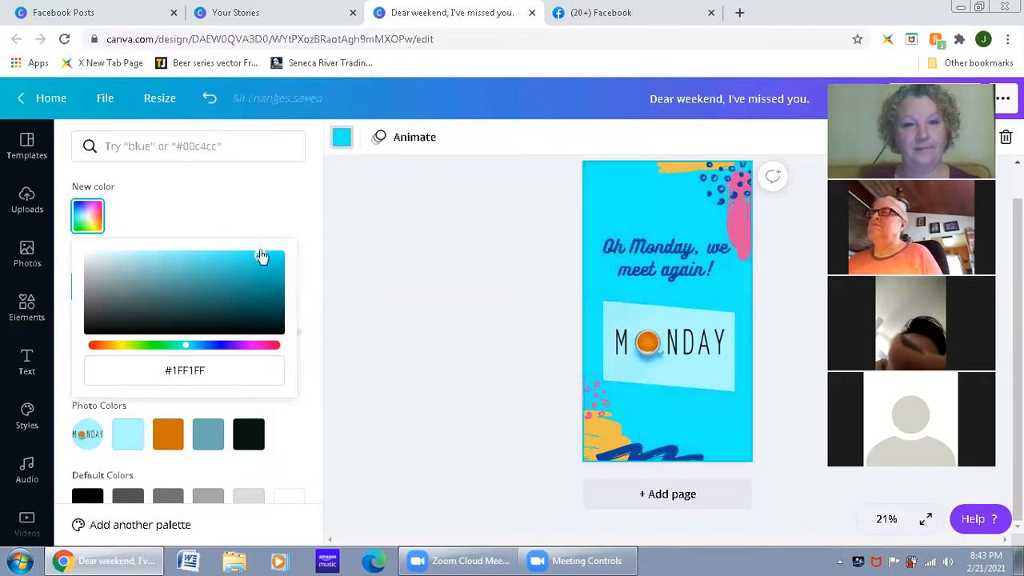
pyautogui.moveTo(192, 346)
pyautogui.mouseDown()
pyautogui.moveTo(219, 350)
pyautogui.moveTo(118, 349)
pyautogui.moveTo(178, 347)
pyautogui.mouseUp()
pyautogui.moveTo(260, 254); pyautogui.dragTo(234, 255)
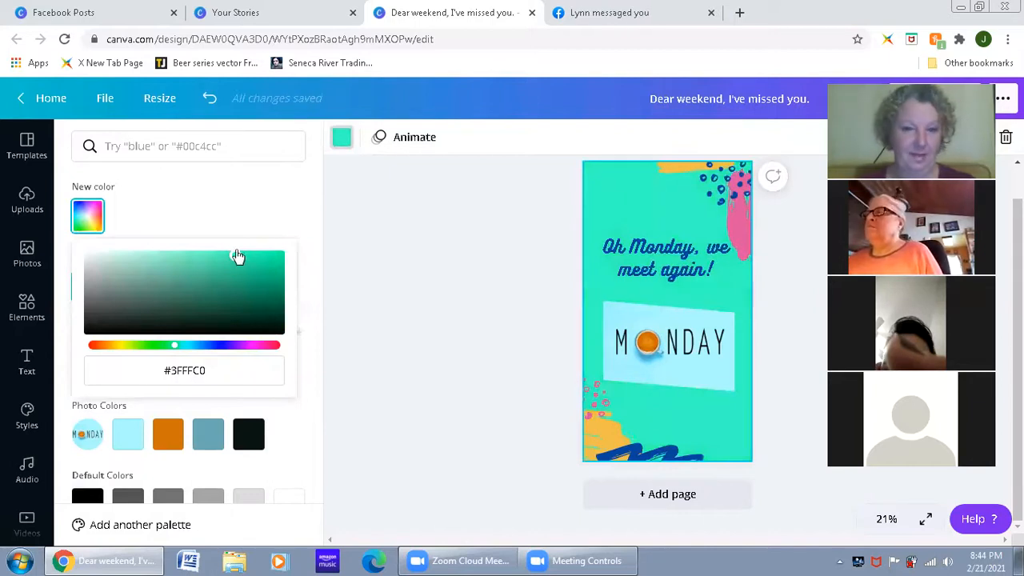
pyautogui.click(452, 263)
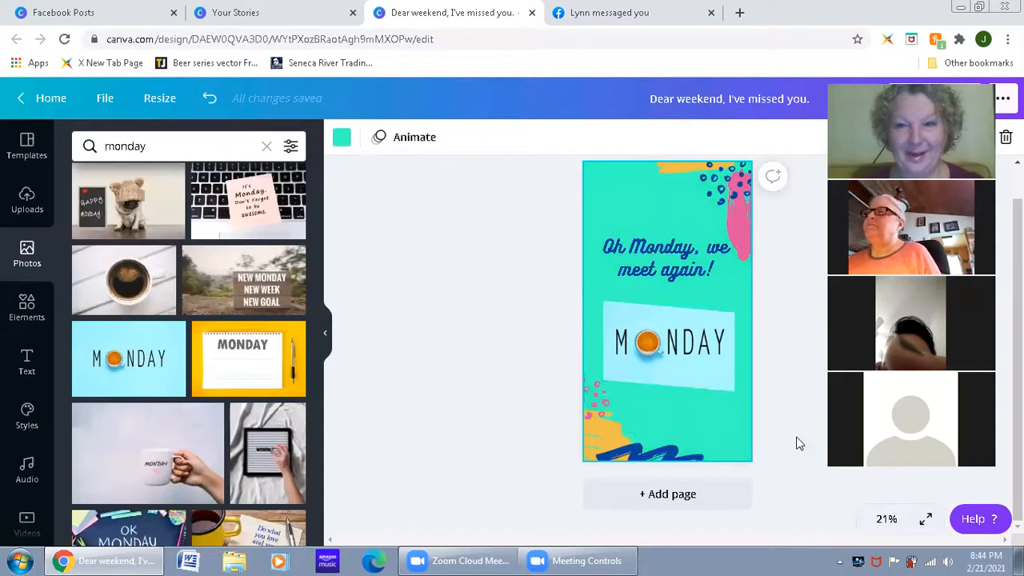
# Step: Move the framed MONDAY photo slightly up, closer to the headline
pyautogui.moveTo(694, 351); pyautogui.dragTo(692, 336)
pyautogui.click(779, 385)
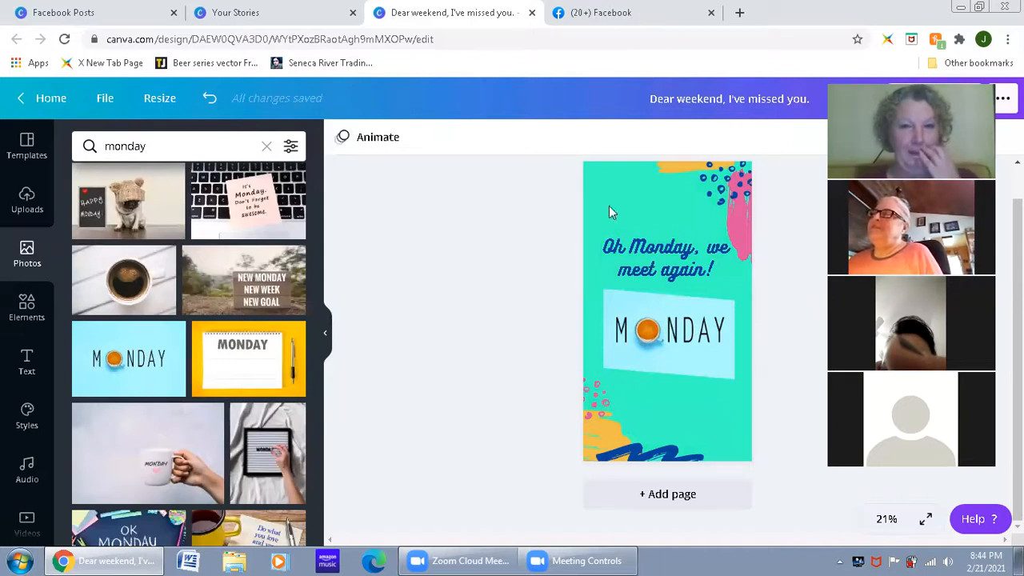
# Step: Delete the blue dots, pink brush stroke and yellow stroke decorating the upper part of the page
pyautogui.click(722, 172)
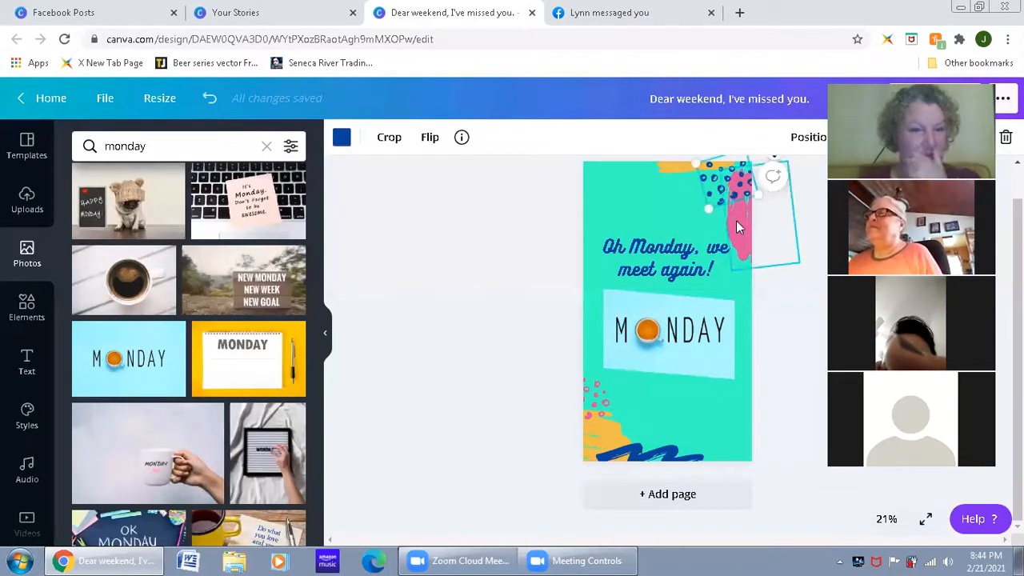
pyautogui.click(736, 222)
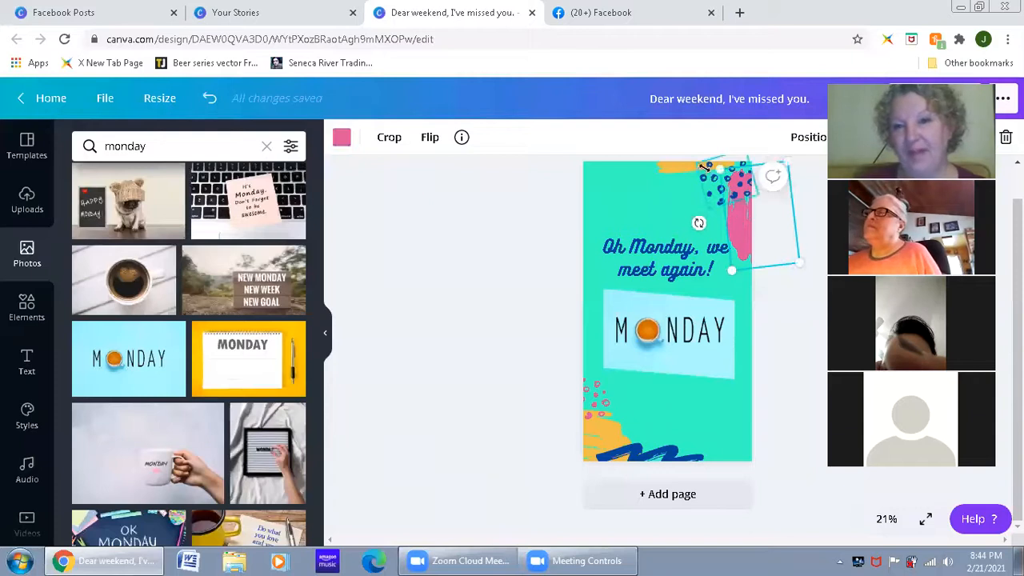
pyautogui.click(717, 191)
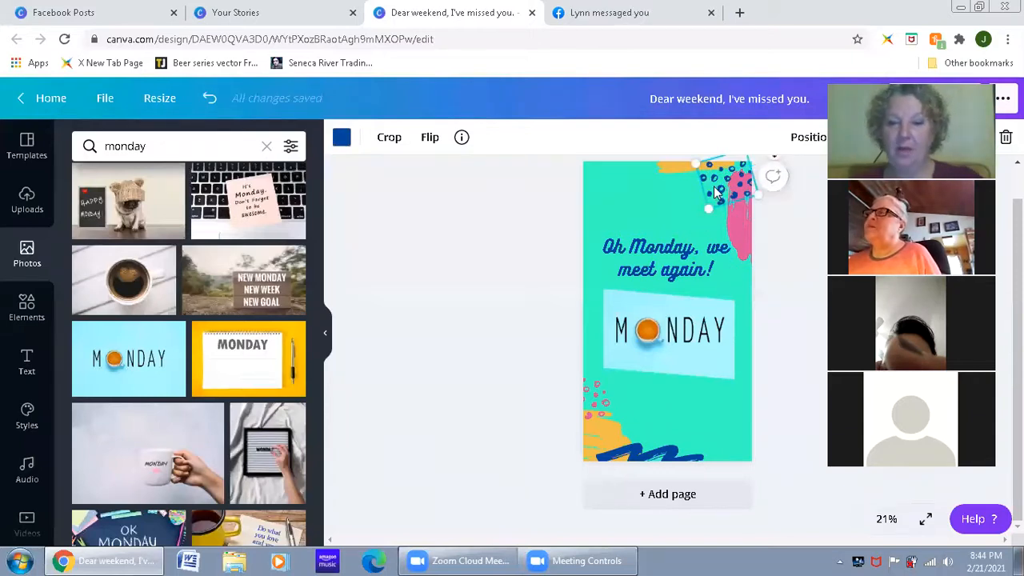
pyautogui.press('Delete')
pyautogui.click(698, 171)
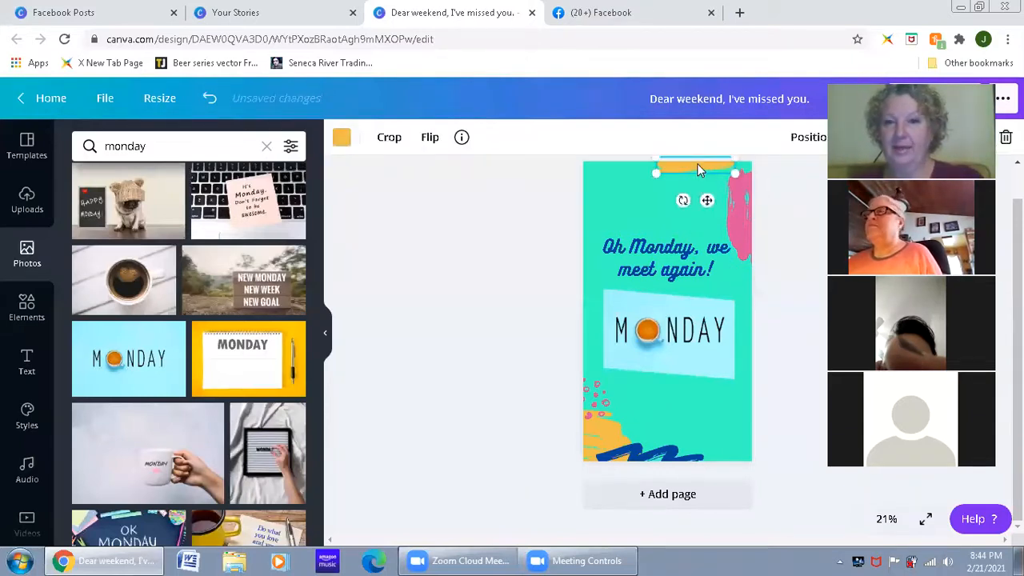
pyautogui.press('Delete')
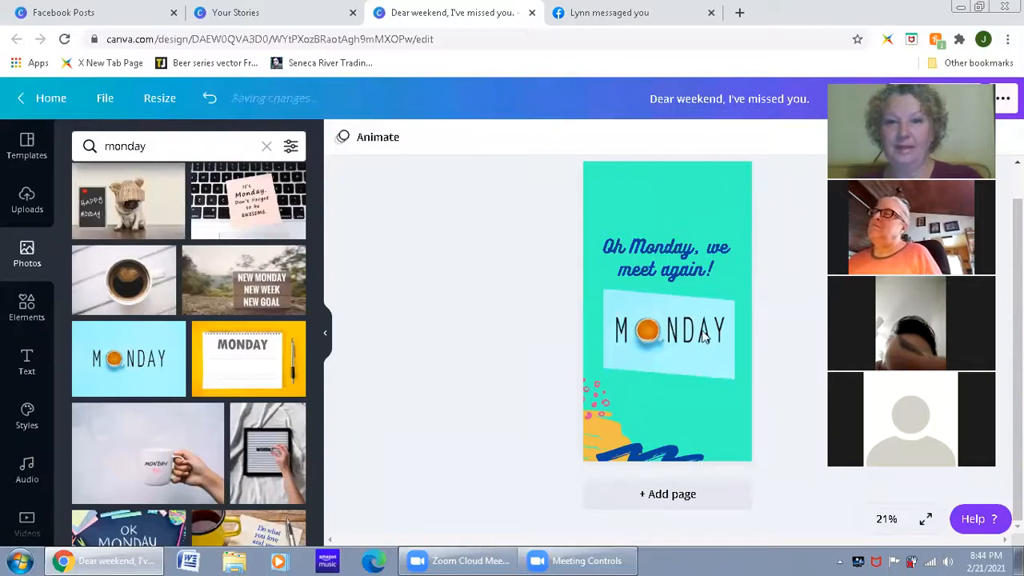
# Step: Delete the blue squiggle, yellow stroke and pink dots decorating the lower part of the page
pyautogui.click(652, 456)
pyautogui.press('Delete')
pyautogui.click(592, 453)
pyautogui.press('Delete')
pyautogui.click(604, 404)
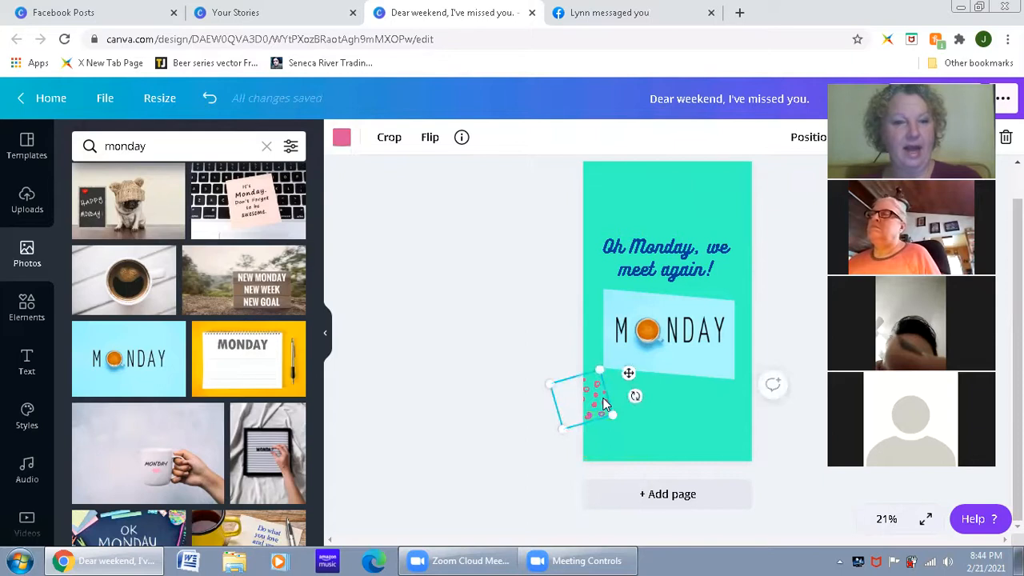
pyautogui.press('Delete')
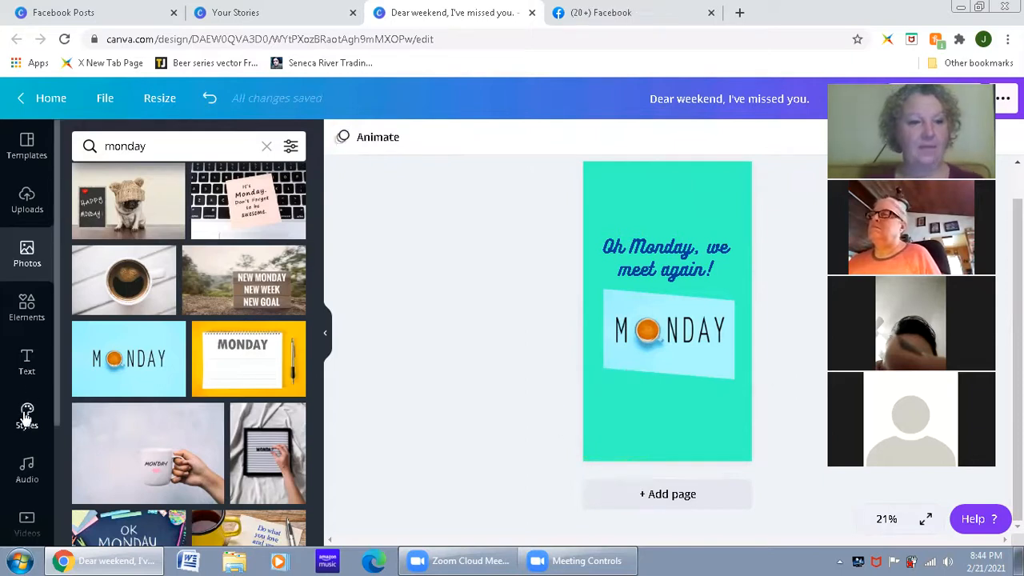
# Step: Clear the Frames search in the elements library and browse the full Stickers collection
pyautogui.click(27, 308)
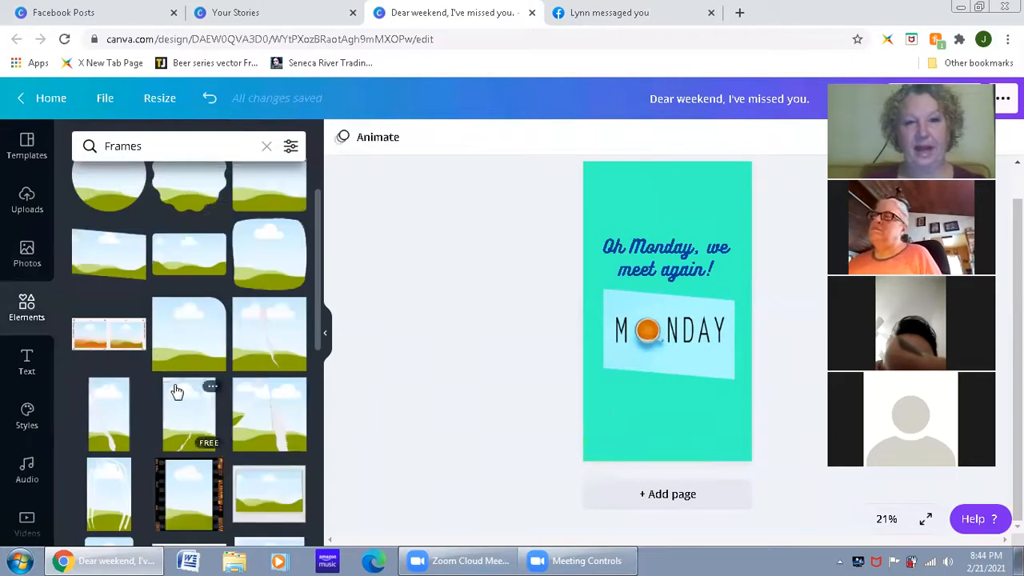
pyautogui.click(266, 145)
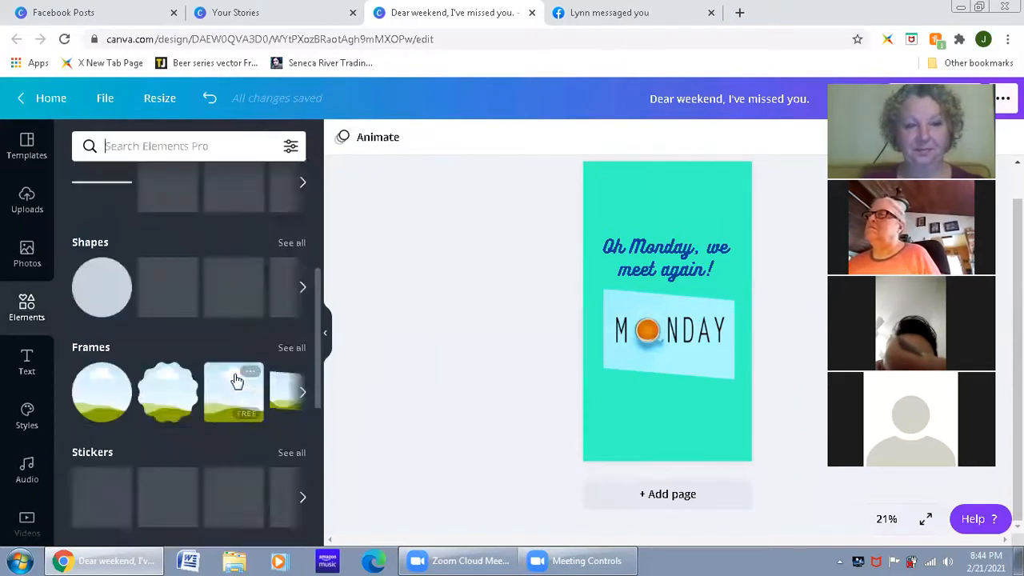
pyautogui.scroll(-1, 160, 360)
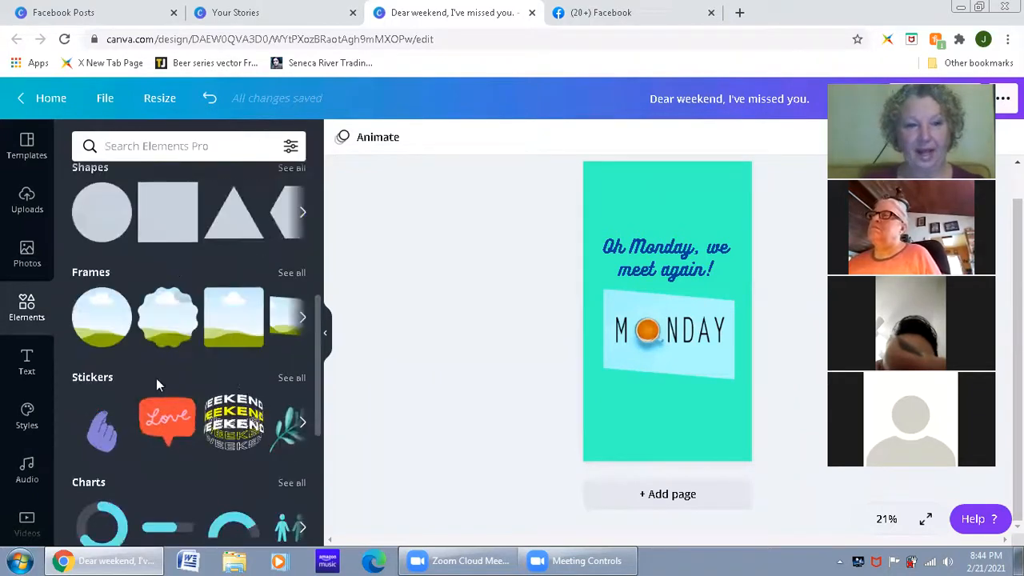
pyautogui.click(291, 378)
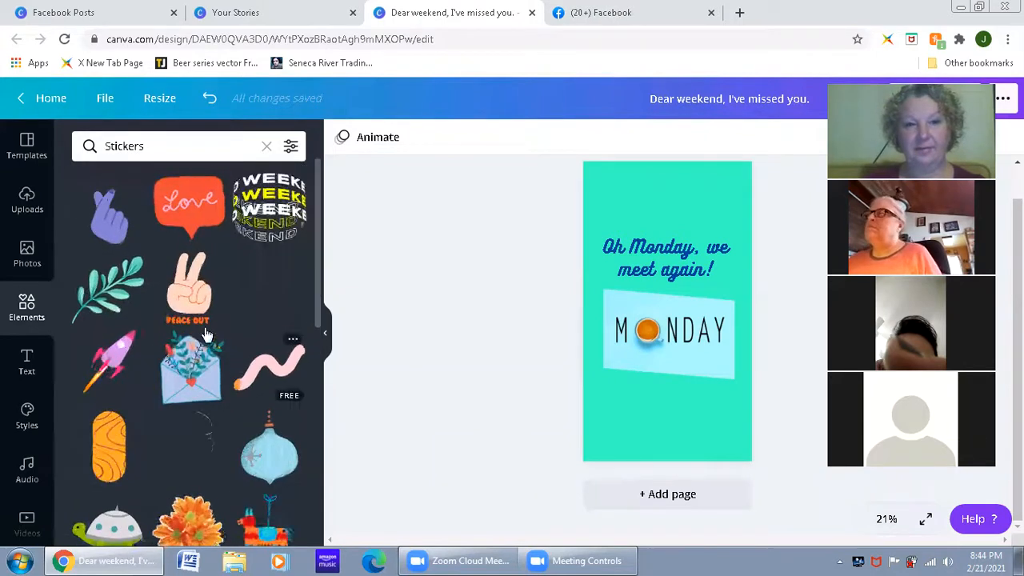
pyautogui.scroll(-1, 189, 295)
pyautogui.scroll(-1, 190, 297)
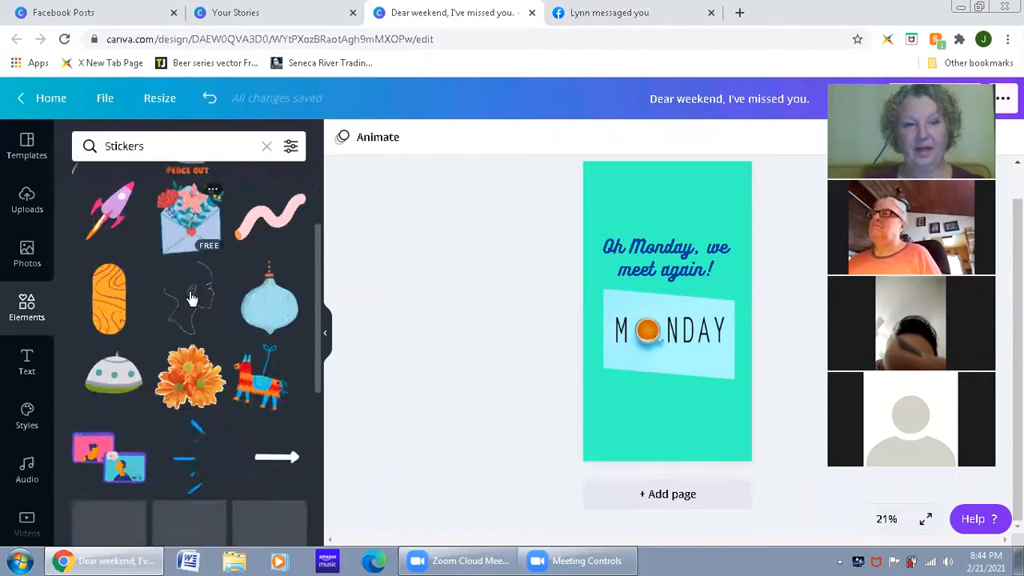
pyautogui.scroll(2, 190, 297)
# Step: Search the elements for "Stickers monday" and place the multicoloured MONDAY sticker above the headline
pyautogui.click(165, 152)
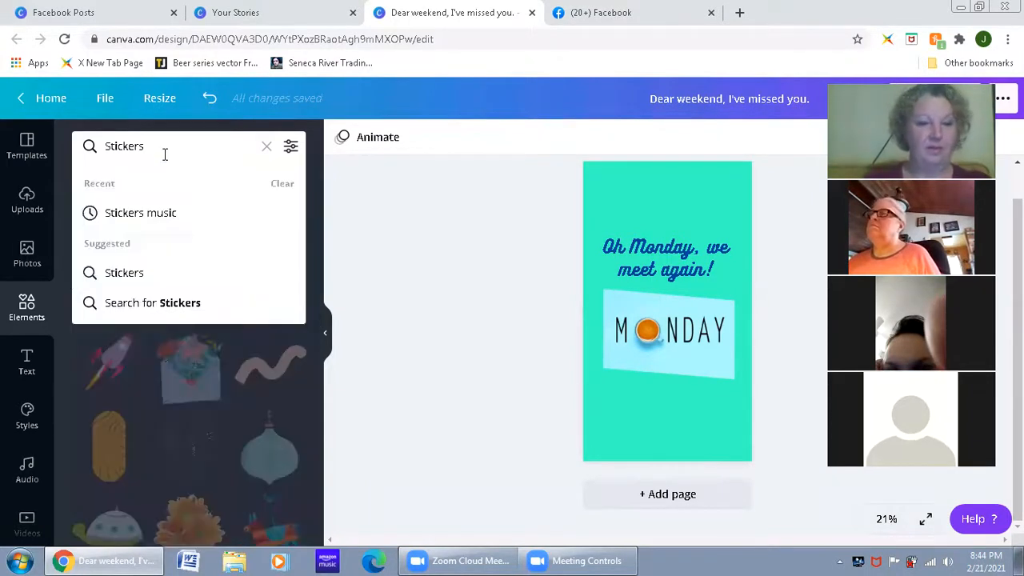
pyautogui.write('monday')
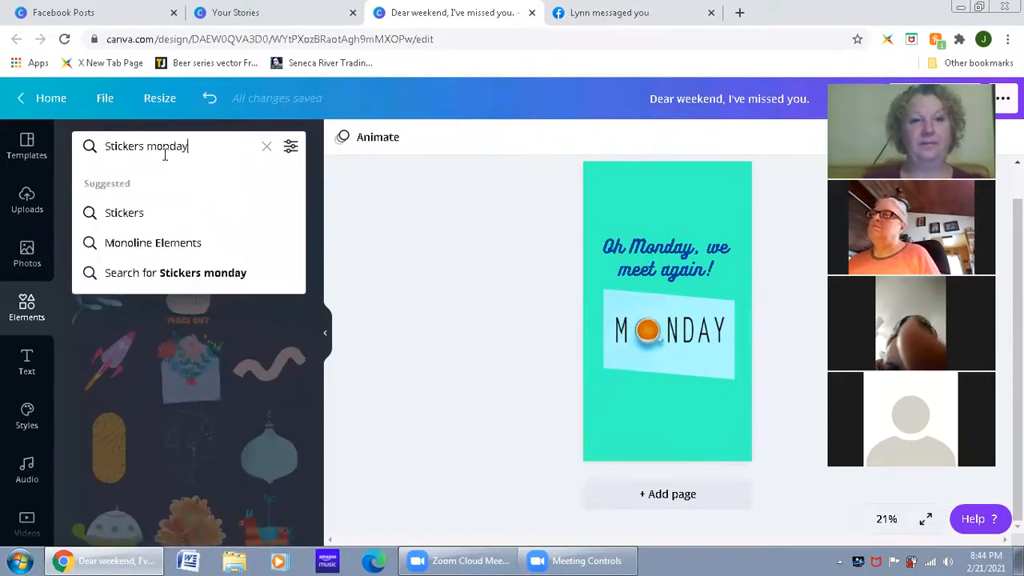
pyautogui.press('Return')
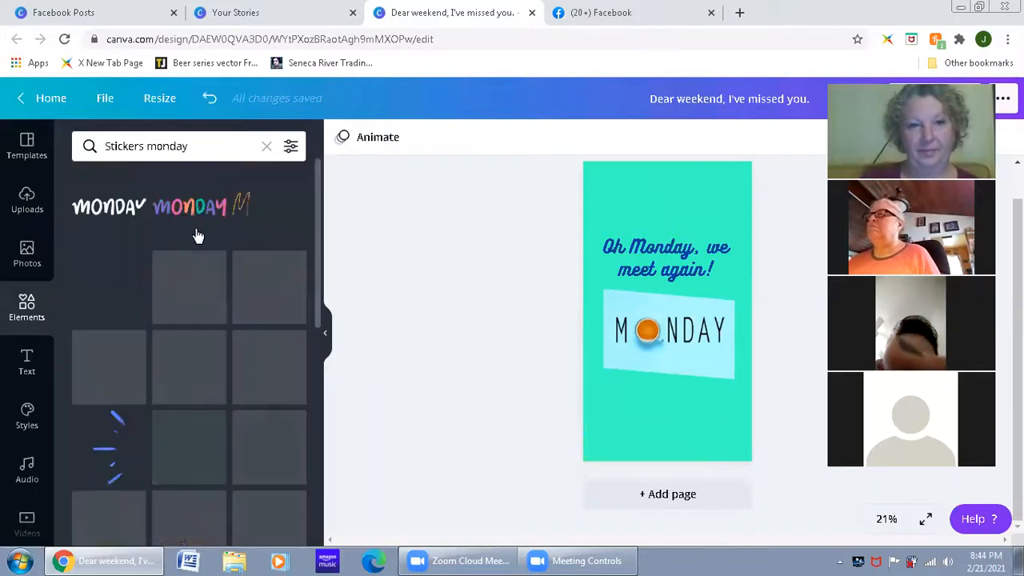
pyautogui.click(246, 244)
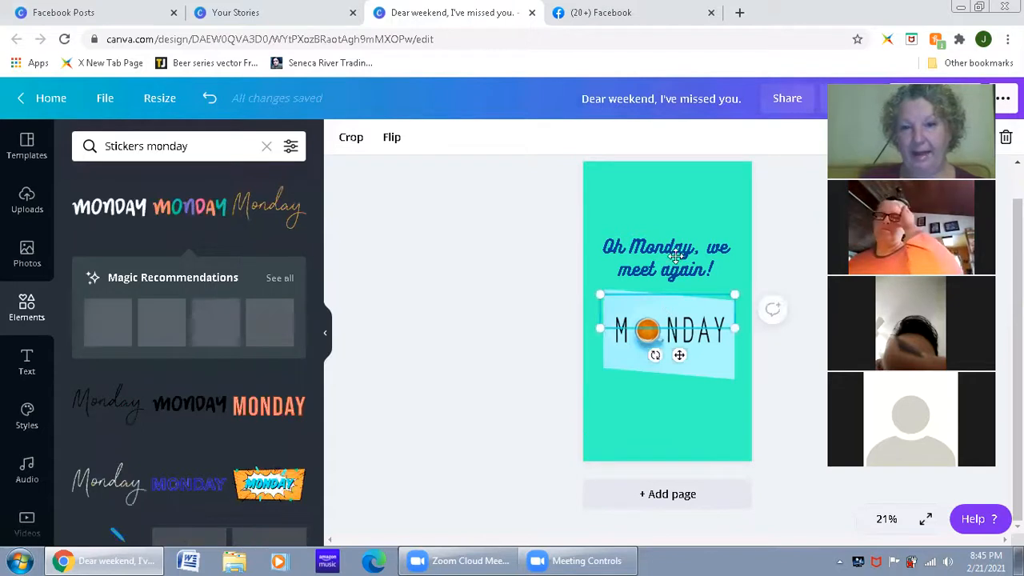
pyautogui.moveTo(671, 190); pyautogui.dragTo(664, 195)
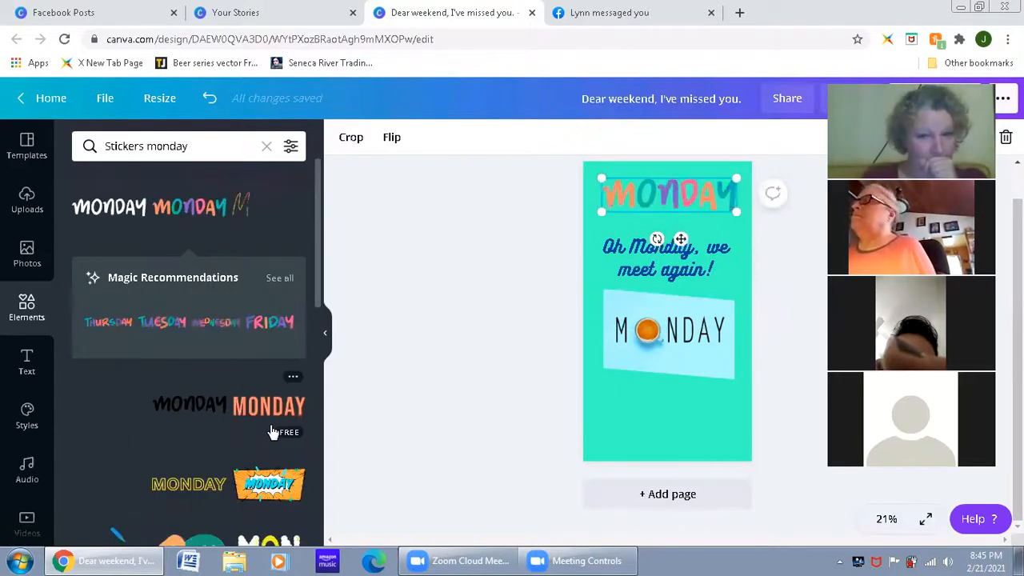
# Step: Look through the other Monday stickers in the search results
pyautogui.scroll(-2, 253, 427)
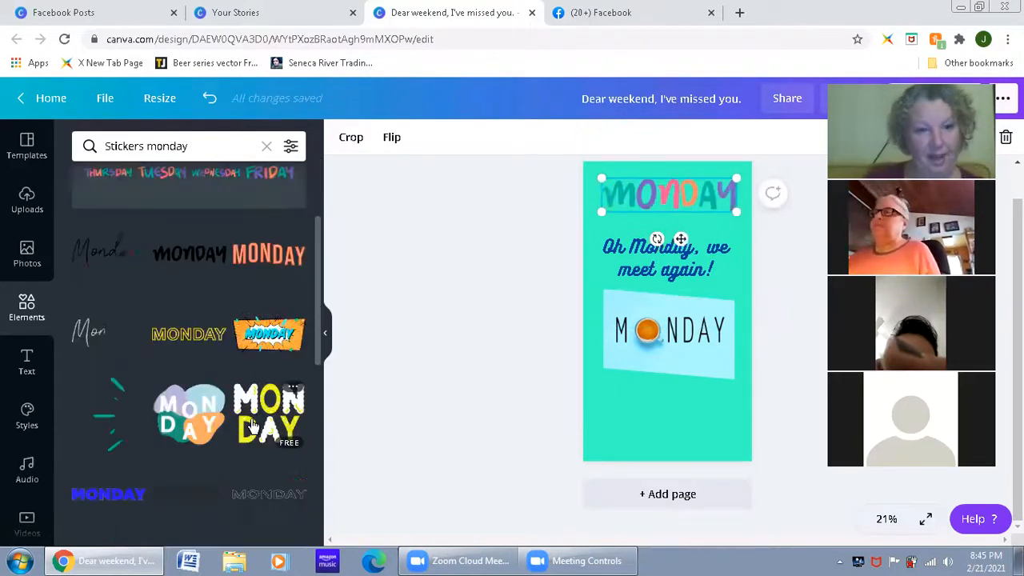
pyautogui.scroll(2, 253, 427)
pyautogui.scroll(-1, 253, 427)
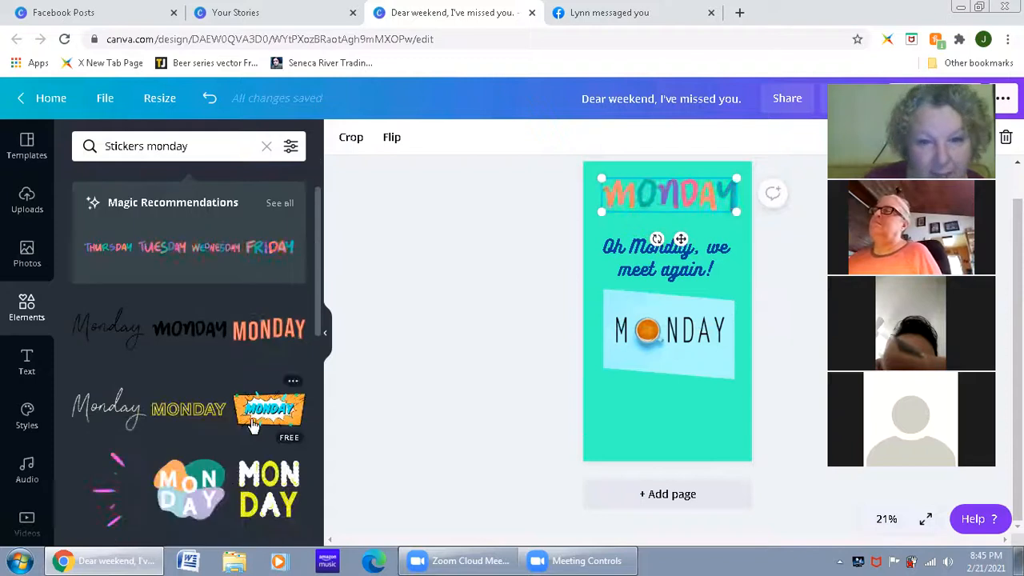
pyautogui.scroll(-4, 253, 426)
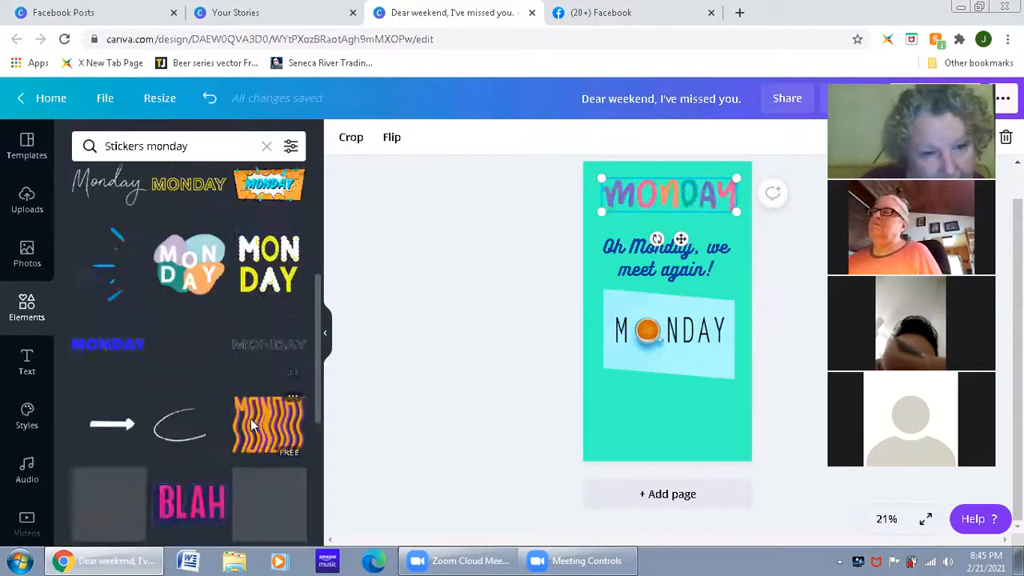
pyautogui.scroll(-1, 251, 425)
pyautogui.scroll(-1, 251, 426)
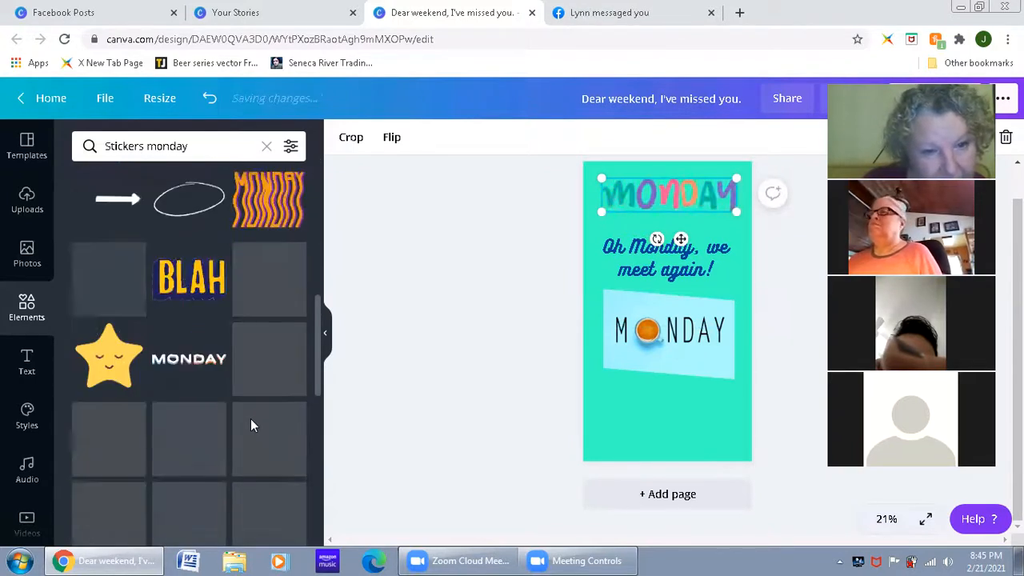
pyautogui.scroll(-1, 250, 425)
pyautogui.scroll(-2, 251, 426)
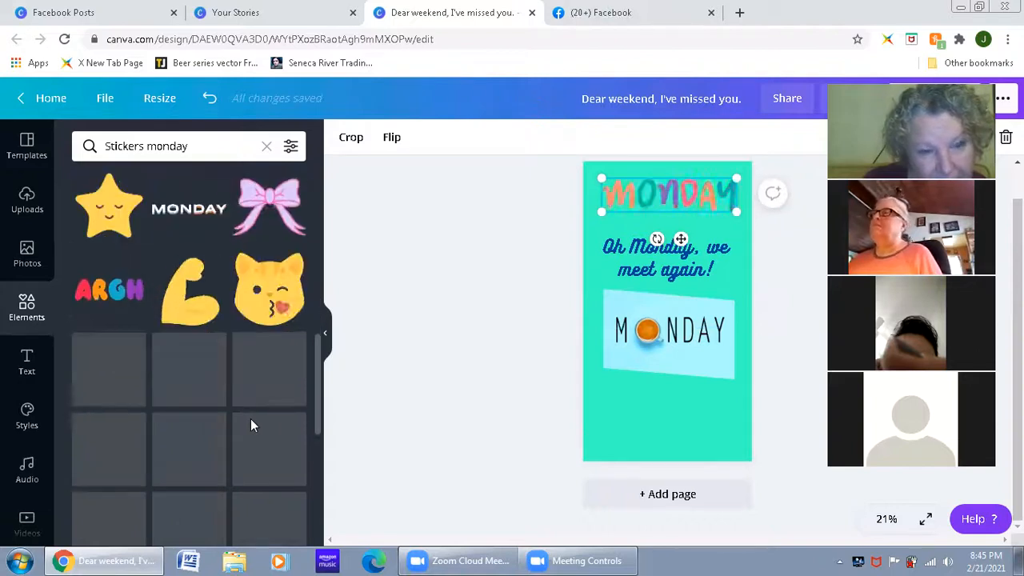
pyautogui.scroll(-1, 251, 420)
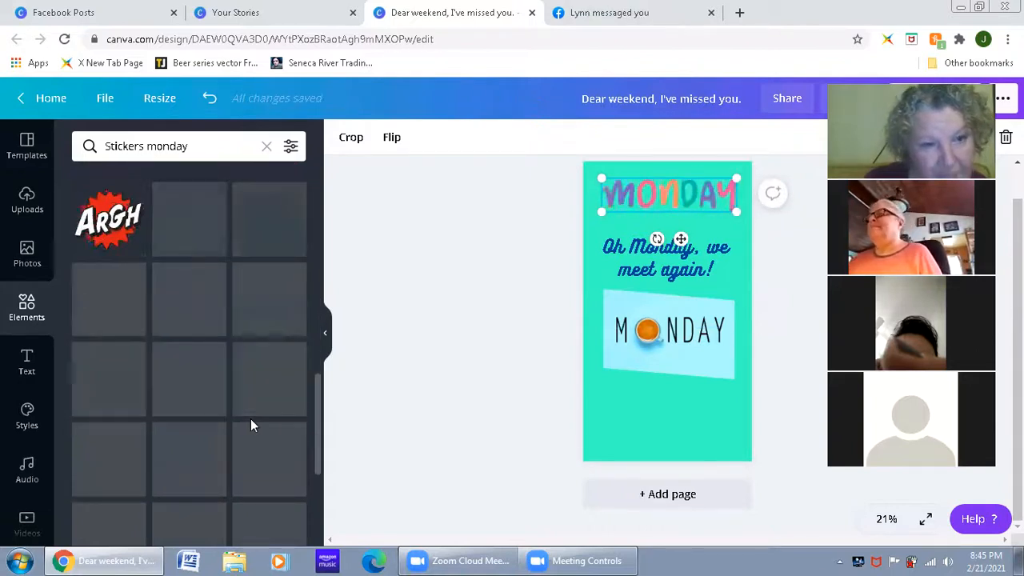
pyautogui.scroll(10, 255, 367)
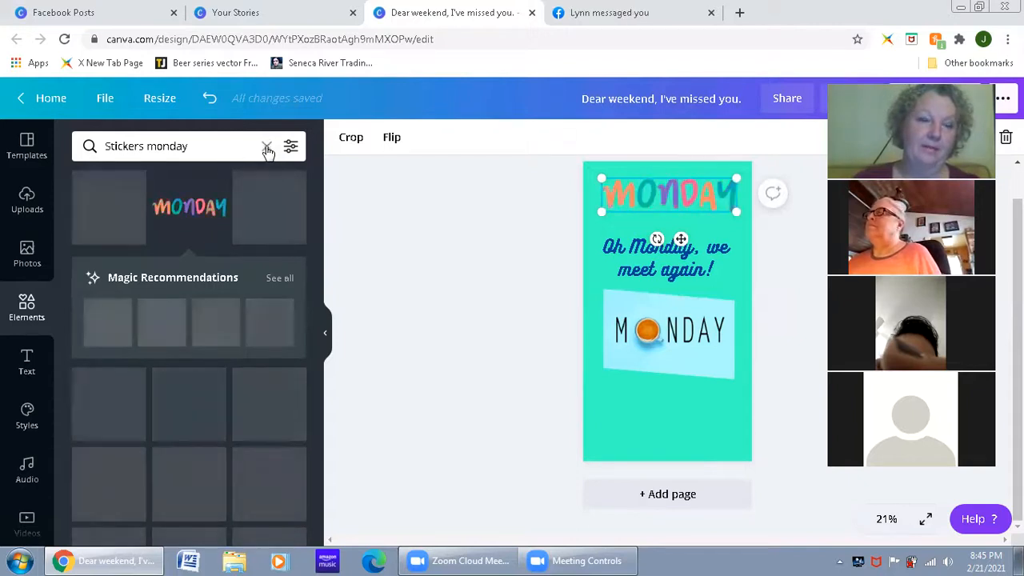
# Step: Clear the sticker search, view the general Stickers collection again and deselect the MONDAY sticker
pyautogui.scroll(-1, 240, 340)
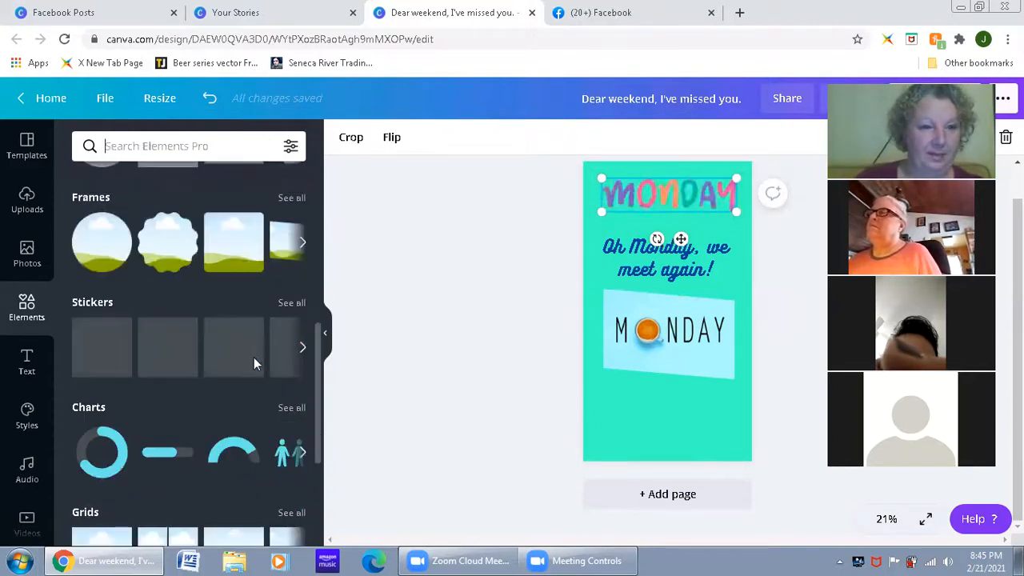
pyautogui.click(291, 303)
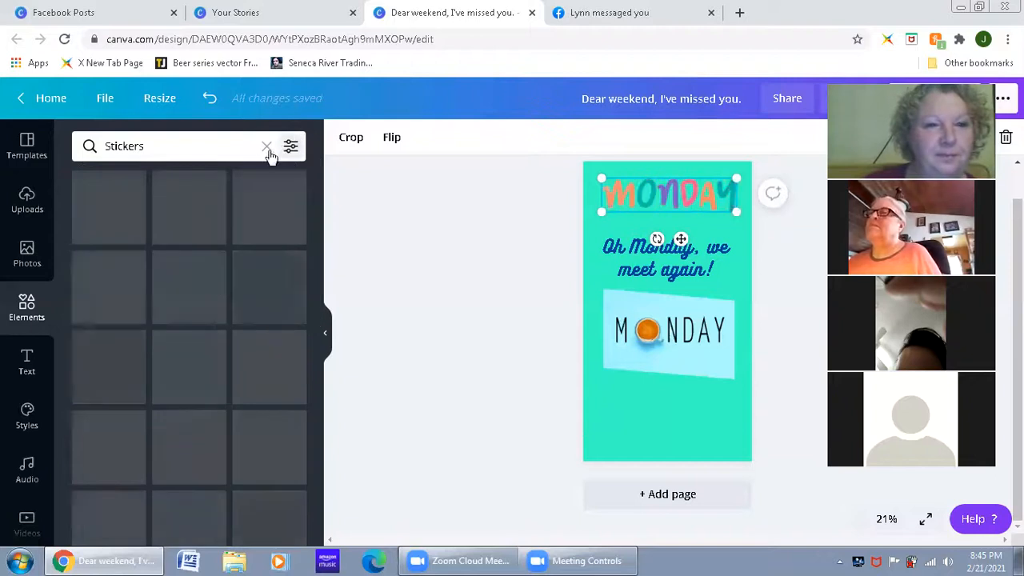
pyautogui.click(388, 349)
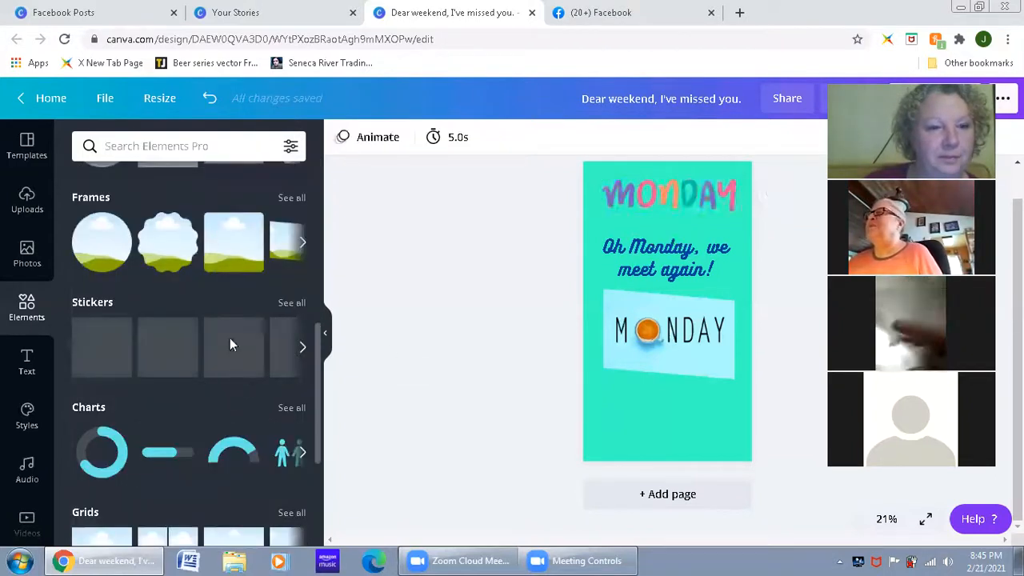
# Step: Open the full Stickers collection in the elements library and look through it
pyautogui.click(293, 306)
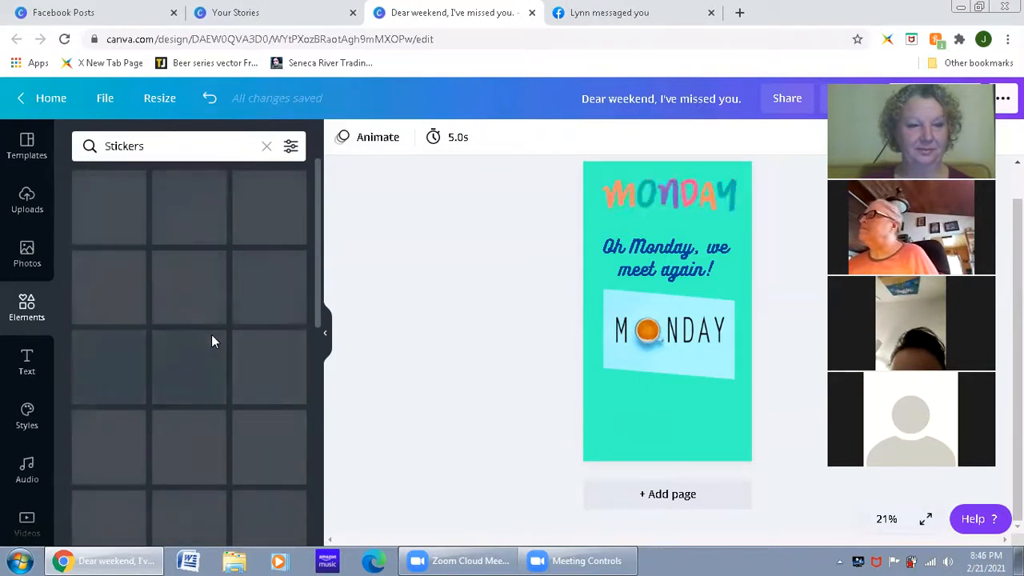
pyautogui.scroll(-5, 210, 358)
pyautogui.scroll(2, 209, 366)
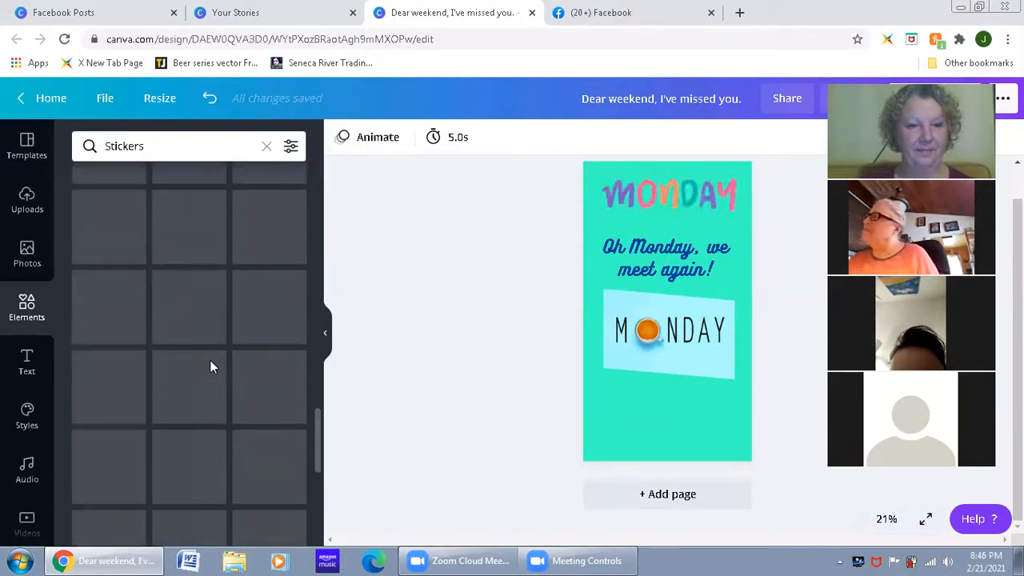
pyautogui.scroll(3, 209, 366)
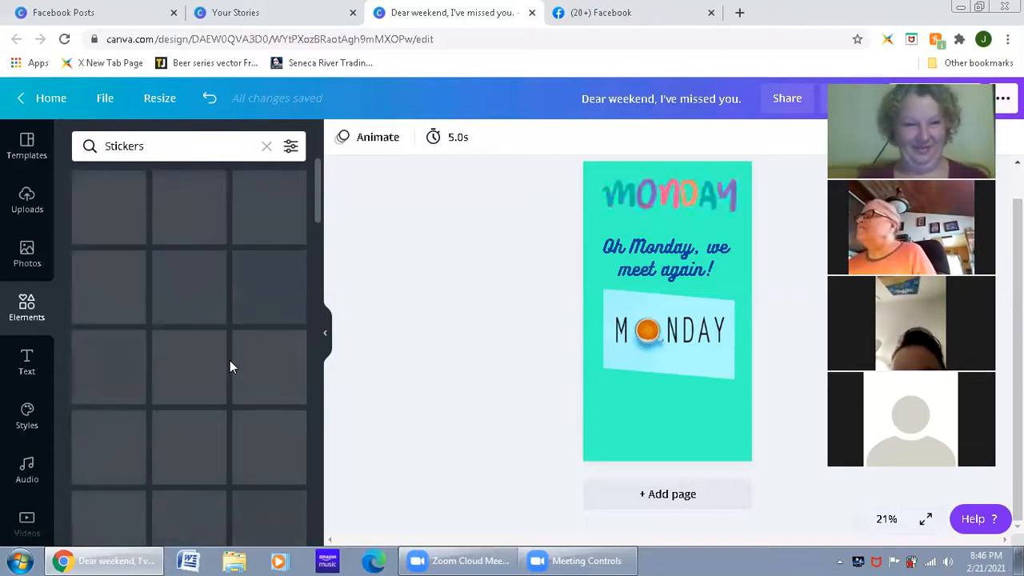
pyautogui.scroll(-4, 228, 358)
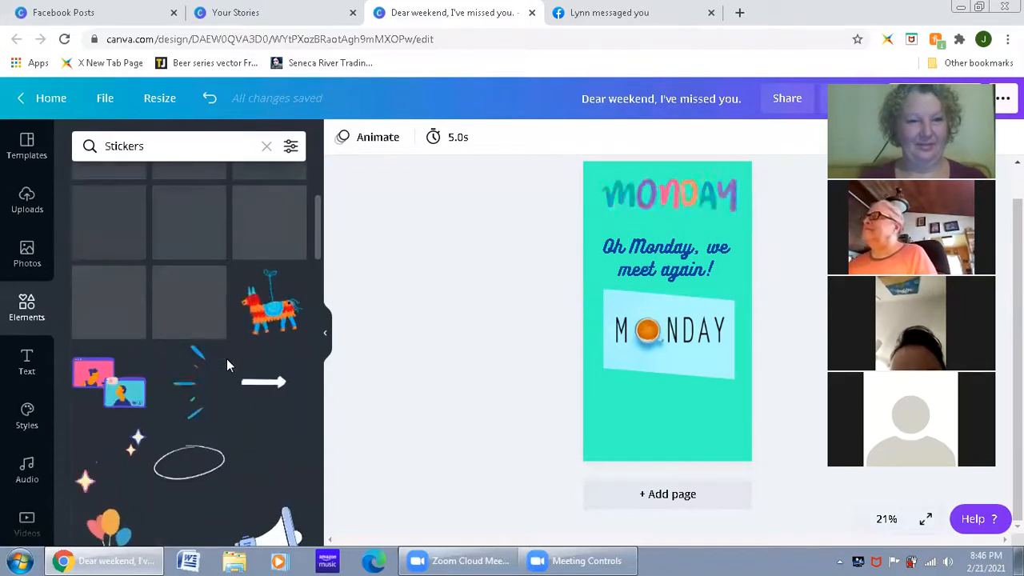
# Step: Move the framed Monday photo down to try a lower position, and return it to just beneath the headline
pyautogui.moveTo(653, 339); pyautogui.dragTo(648, 390)
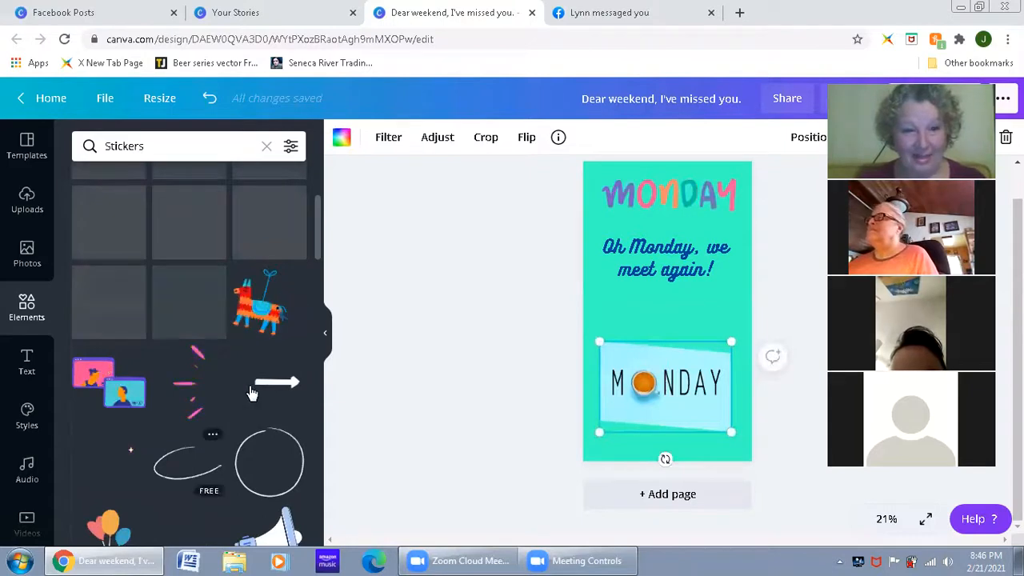
pyautogui.scroll(3, 256, 360)
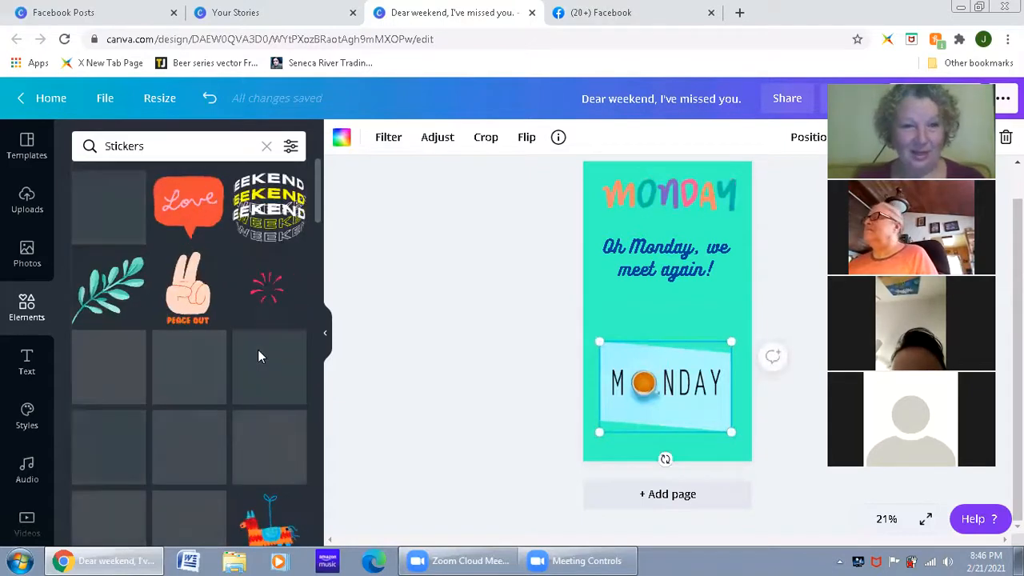
pyautogui.scroll(-2, 260, 356)
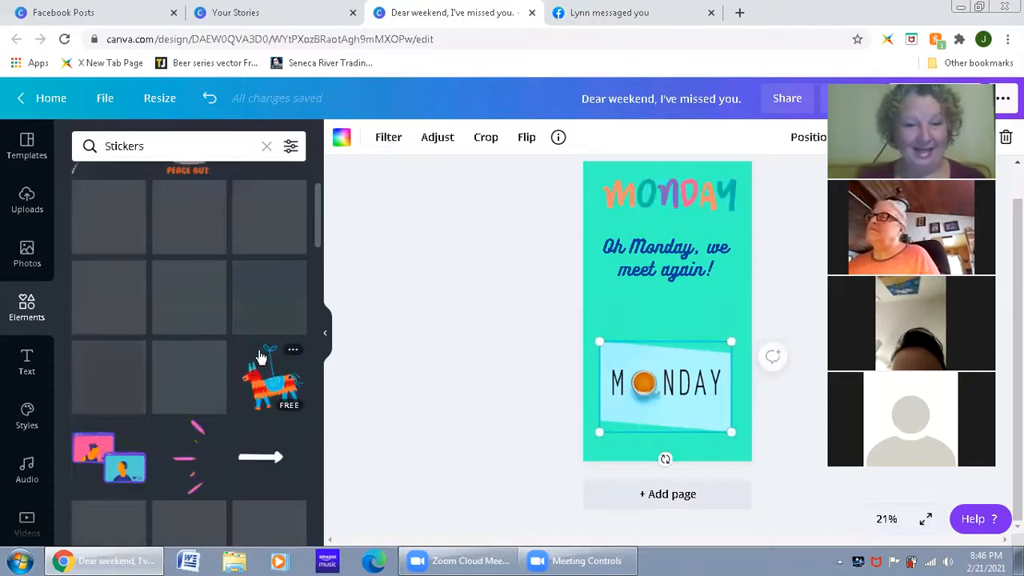
pyautogui.scroll(1, 252, 334)
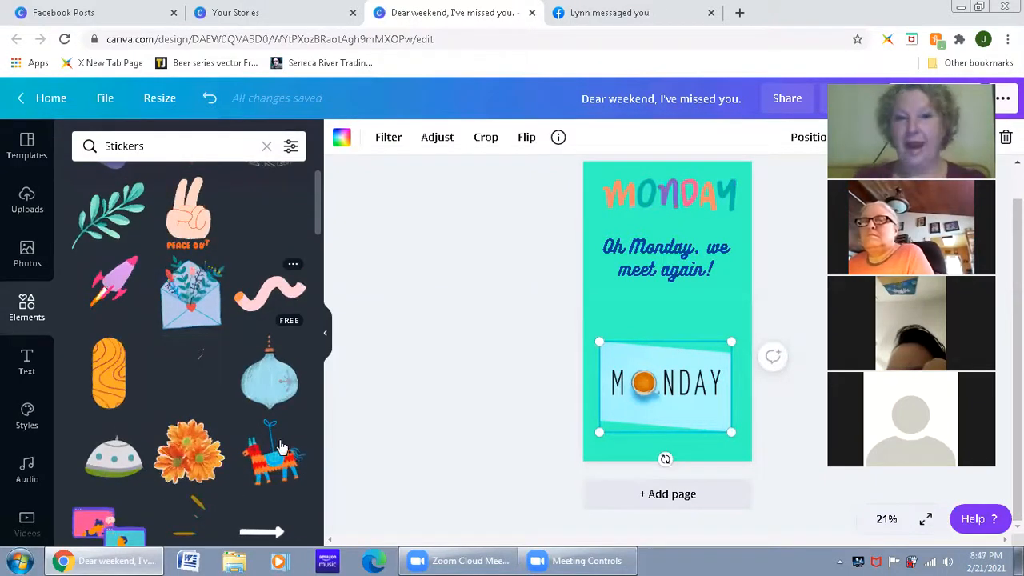
pyautogui.moveTo(280, 447)
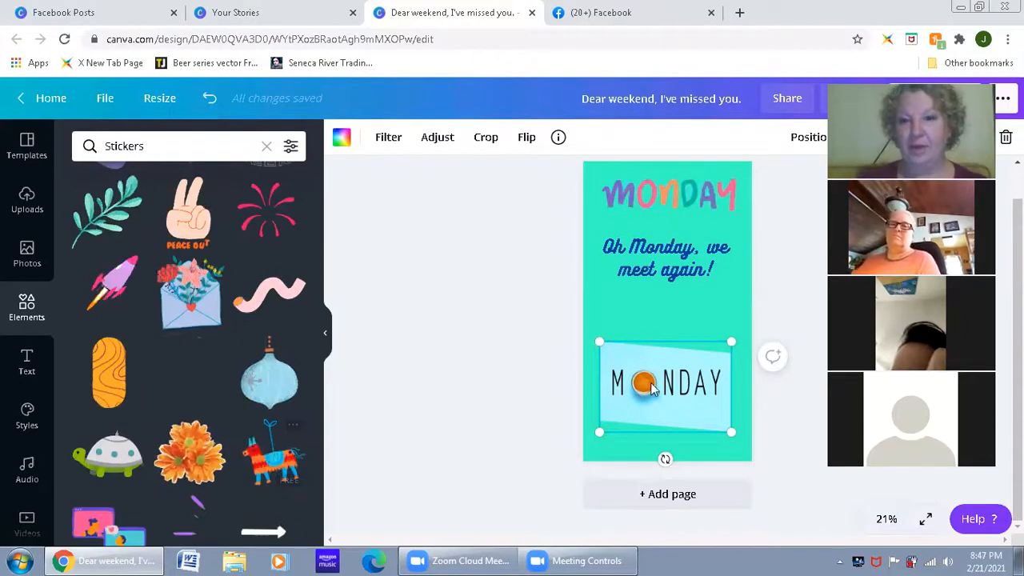
pyautogui.moveTo(648, 334); pyautogui.dragTo(539, 378)
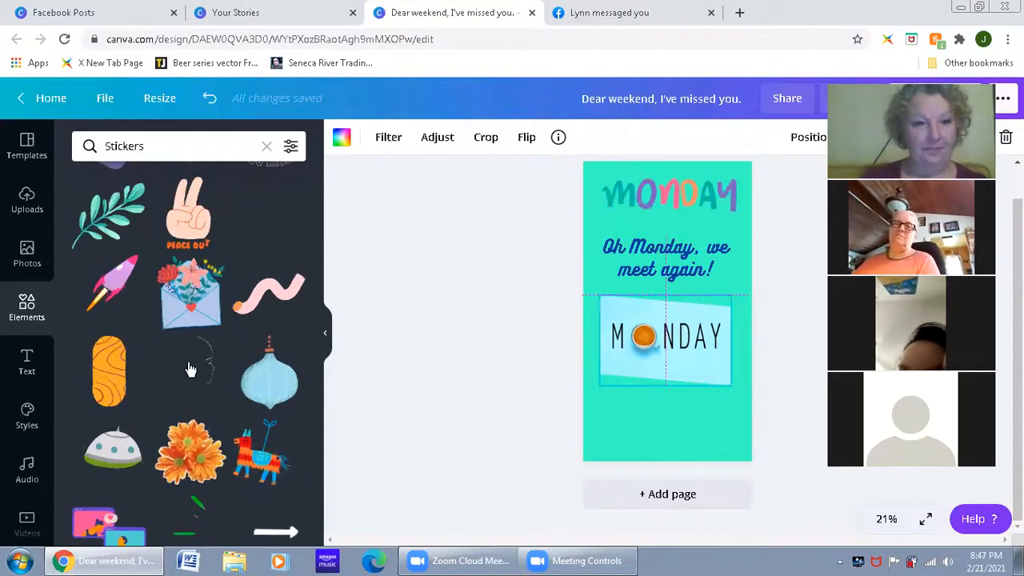
# Step: Try the dotted firework sticker from the Stickers collection on the page
pyautogui.scroll(-1, 191, 369)
pyautogui.scroll(-1, 225, 365)
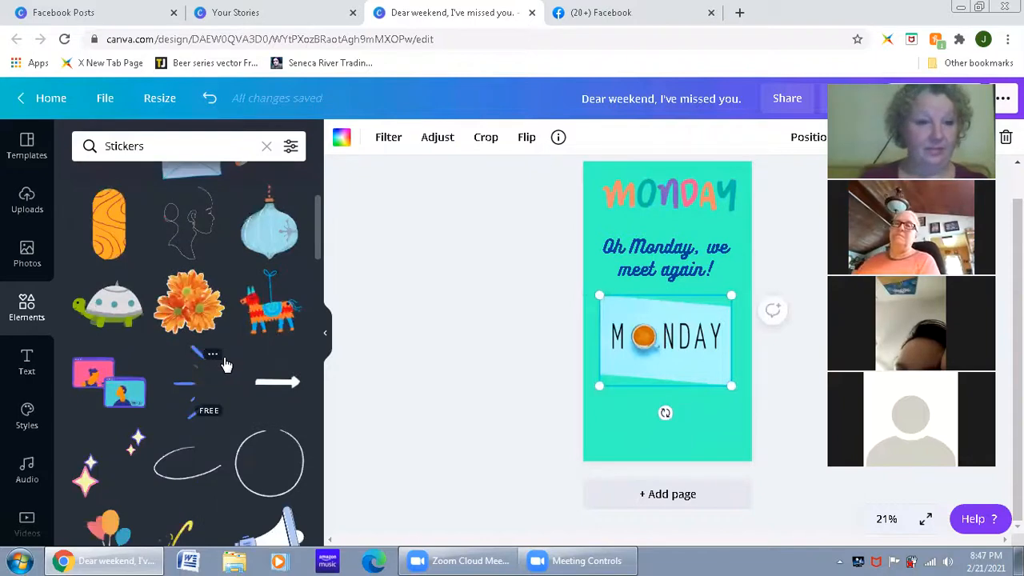
pyautogui.scroll(-2, 226, 364)
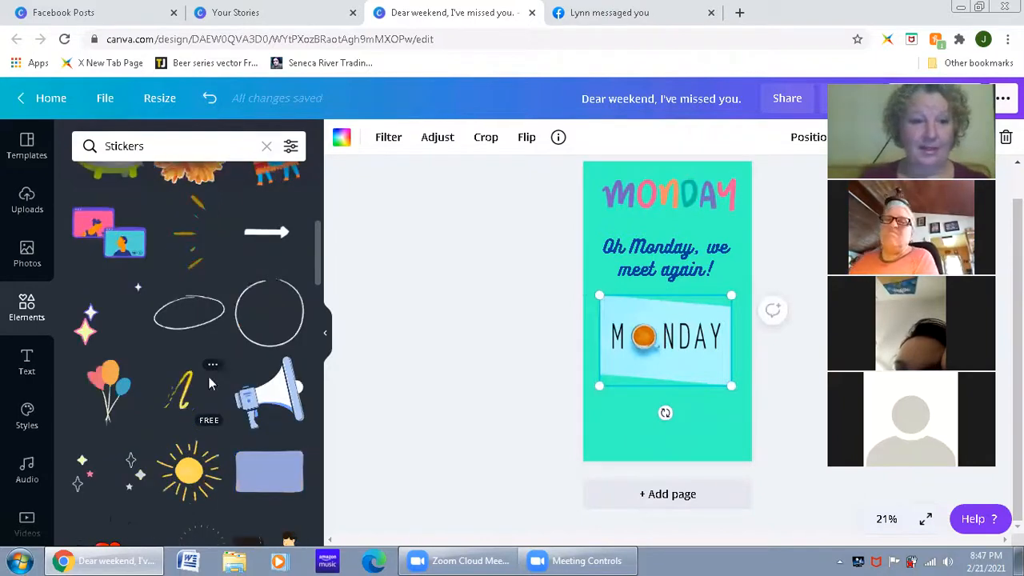
pyautogui.scroll(-2, 209, 372)
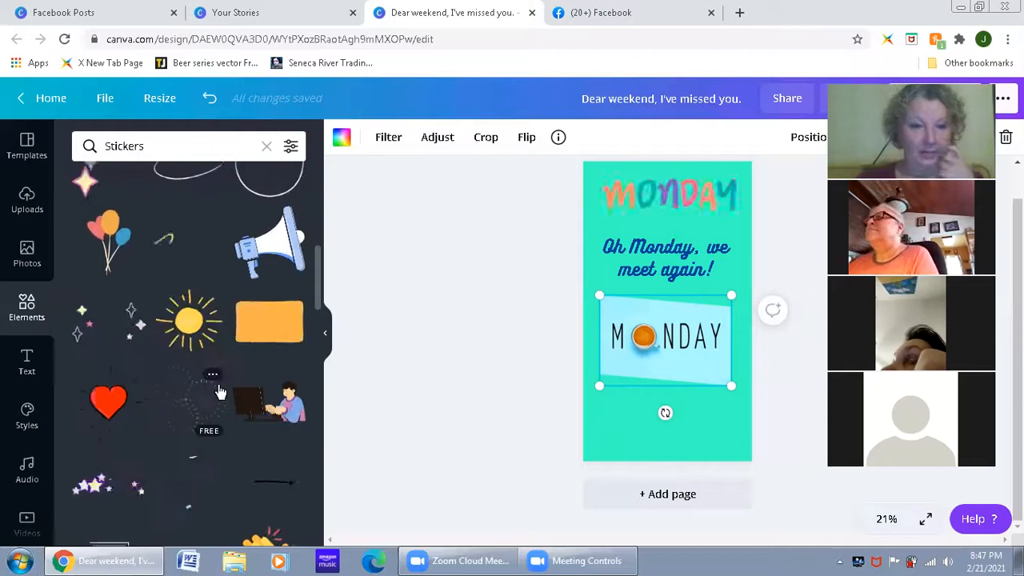
pyautogui.scroll(-2, 185, 265)
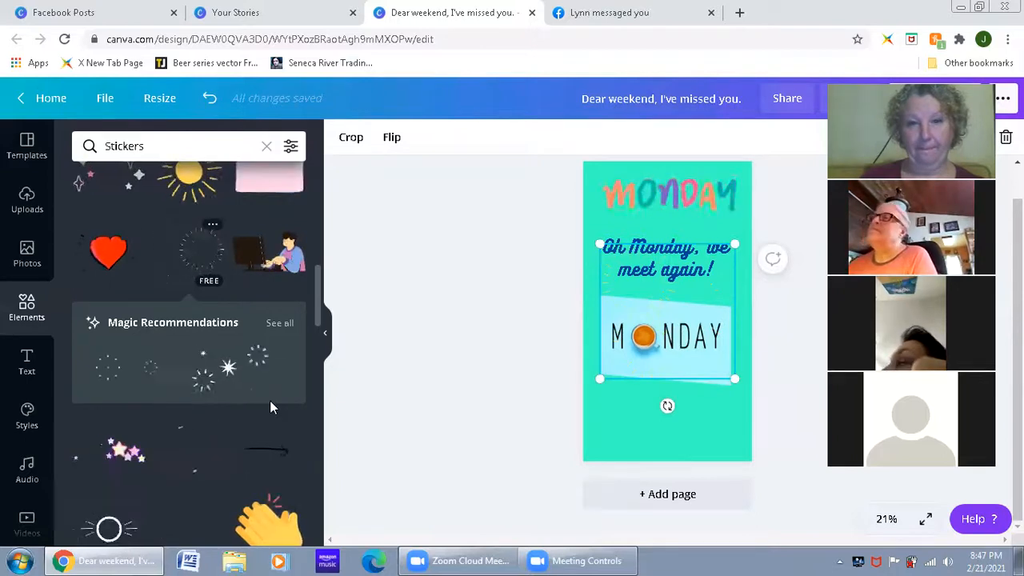
pyautogui.press('Escape')
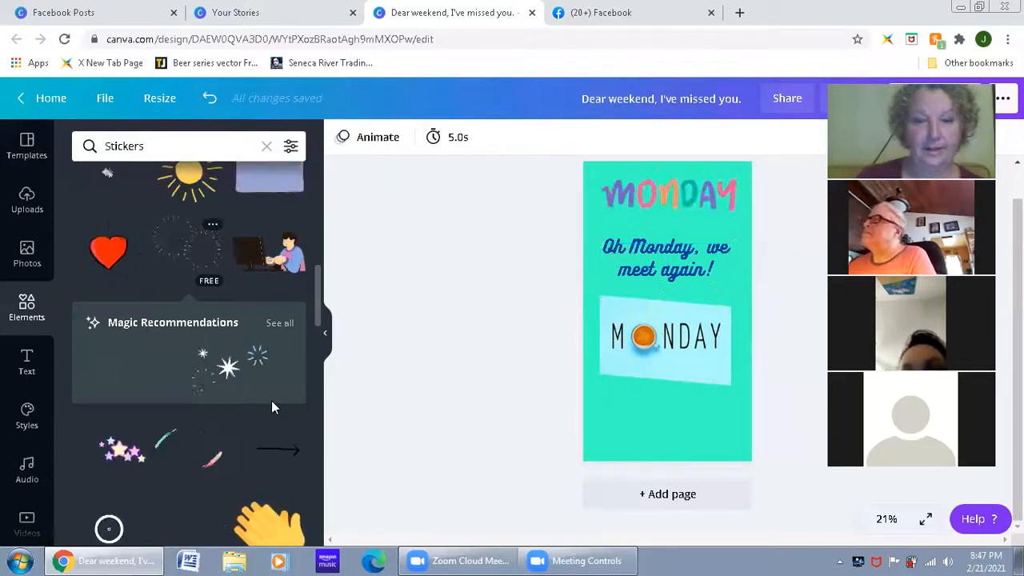
# Step: Add the white starburst sticker from Magic Recommendations and place it, slightly reduced, in the lower-left corner of the design
pyautogui.click(216, 367)
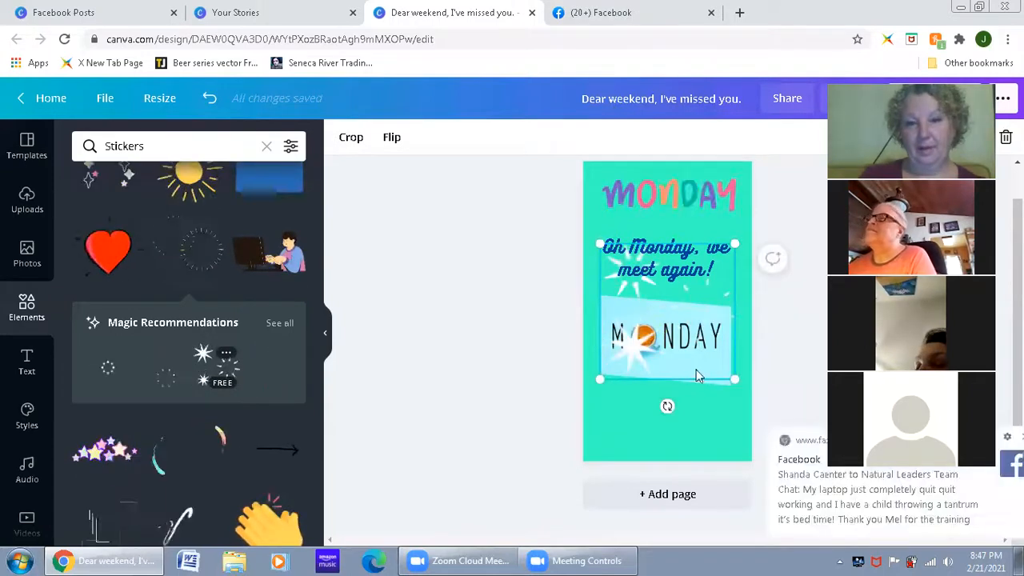
pyautogui.moveTo(713, 312); pyautogui.dragTo(662, 404)
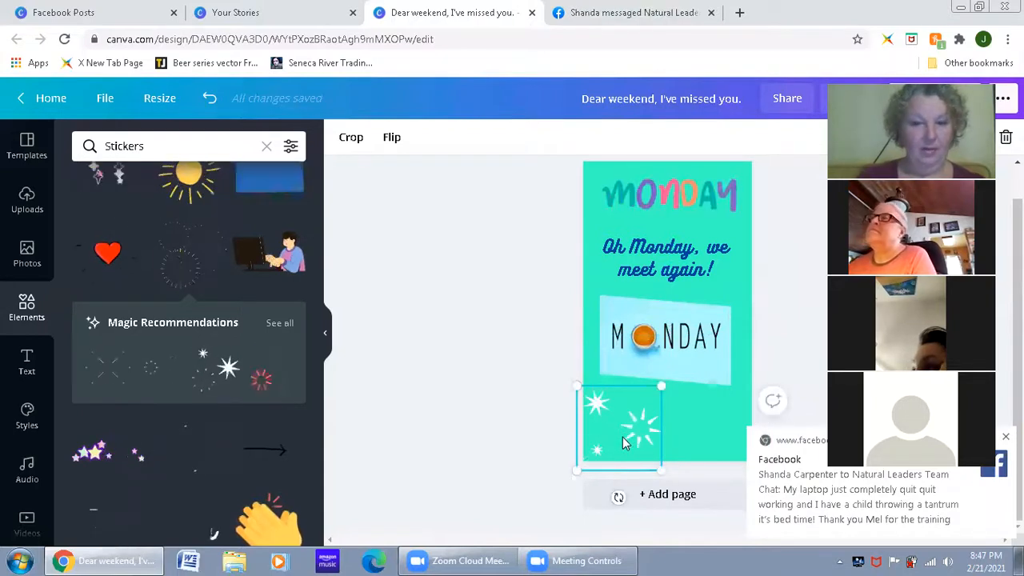
pyautogui.moveTo(625, 434); pyautogui.dragTo(634, 425)
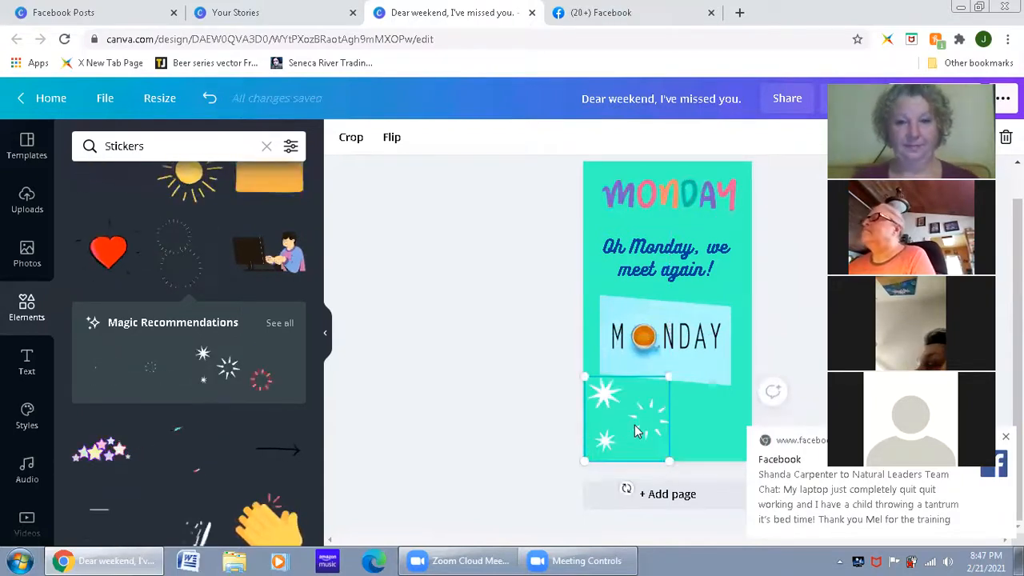
pyautogui.moveTo(640, 428); pyautogui.dragTo(641, 421)
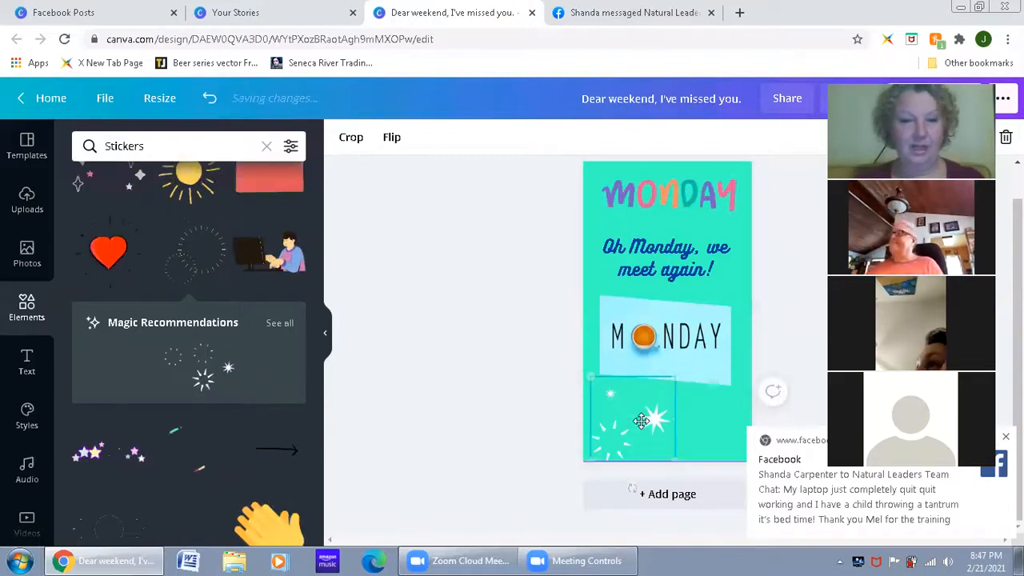
pyautogui.moveTo(669, 375); pyautogui.dragTo(658, 385)
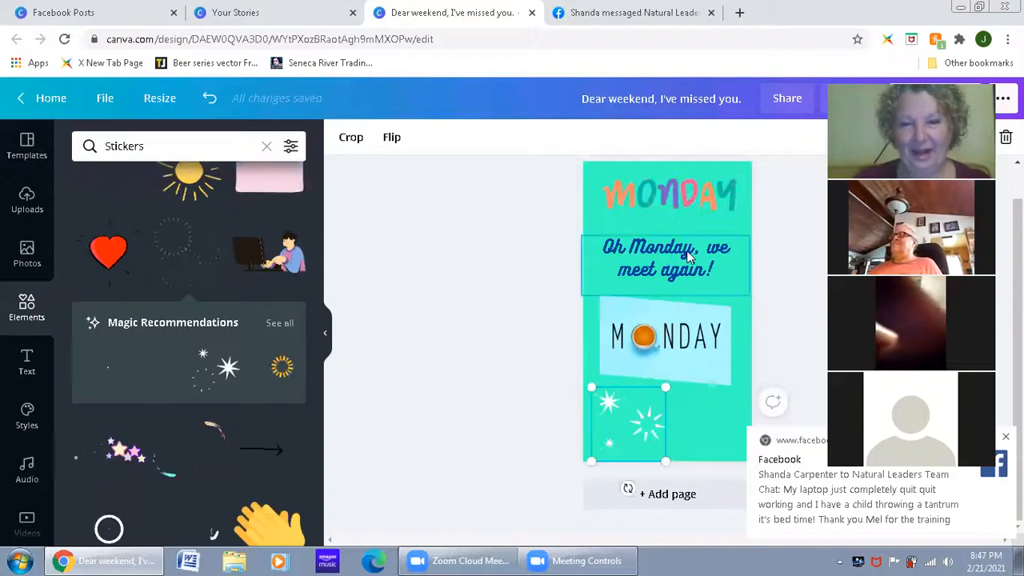
# Step: Swap the headline and the starburst sticker, placing the headline below the framed photo and the sticker above it
pyautogui.moveTo(655, 254); pyautogui.dragTo(654, 426)
pyautogui.moveTo(614, 396); pyautogui.dragTo(655, 232)
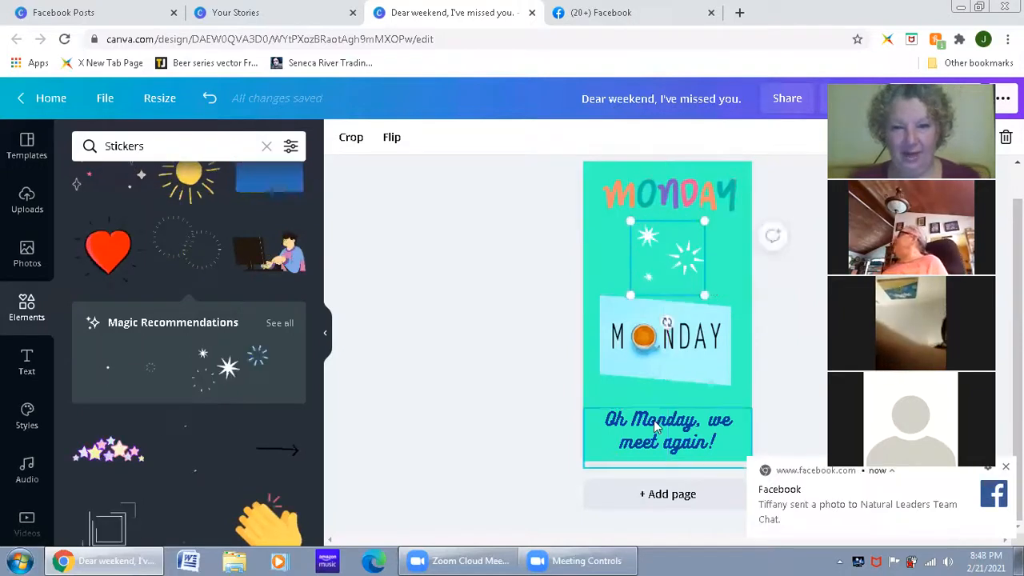
pyautogui.moveTo(654, 414); pyautogui.dragTo(653, 412)
pyautogui.moveTo(631, 365); pyautogui.dragTo(631, 366)
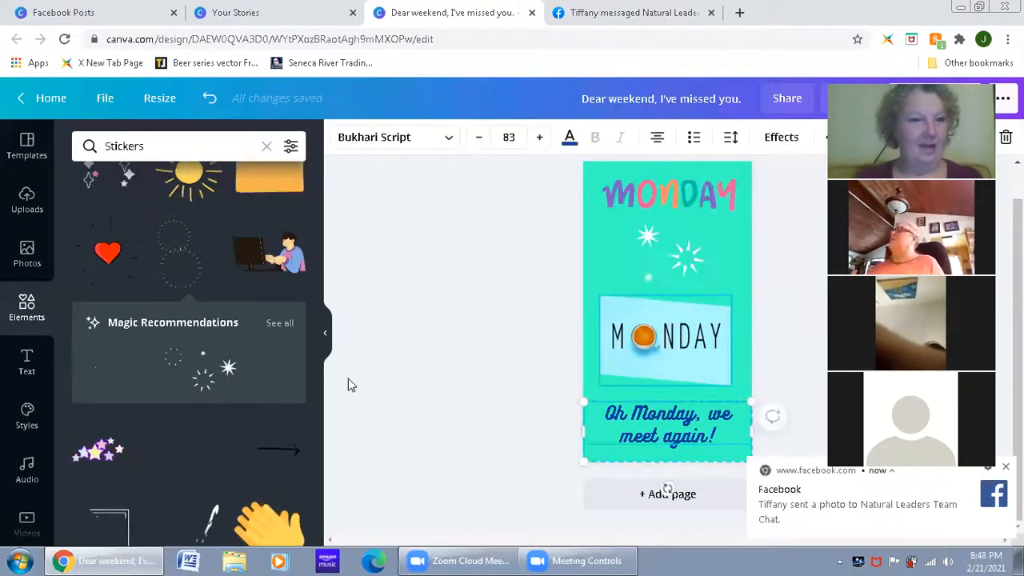
# Step: Replace the framed picture with the "OK MONDAY, LET'S DO THIS!!!" chalkboard image from the monday photo results
pyautogui.click(30, 266)
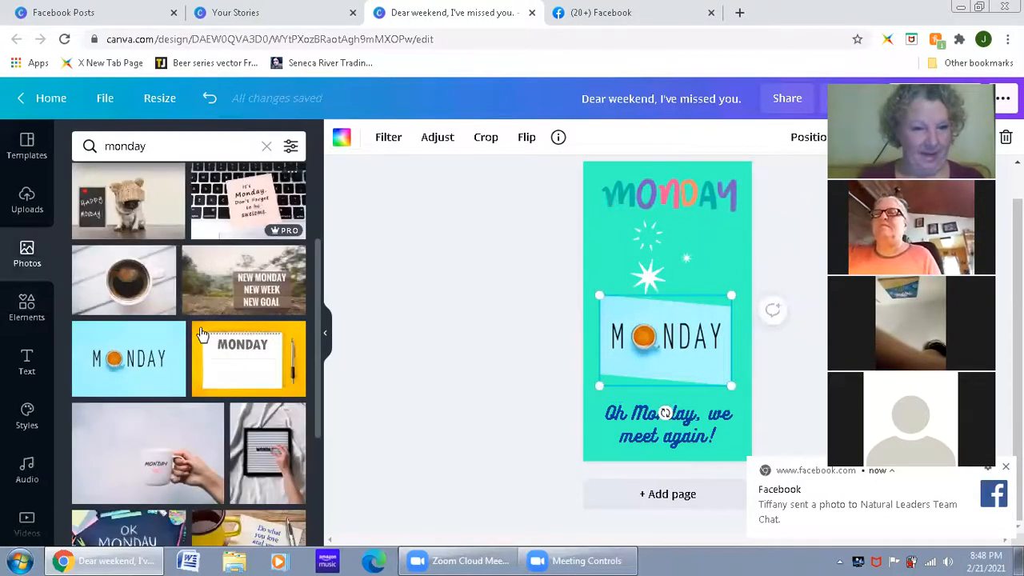
pyautogui.scroll(-1, 203, 334)
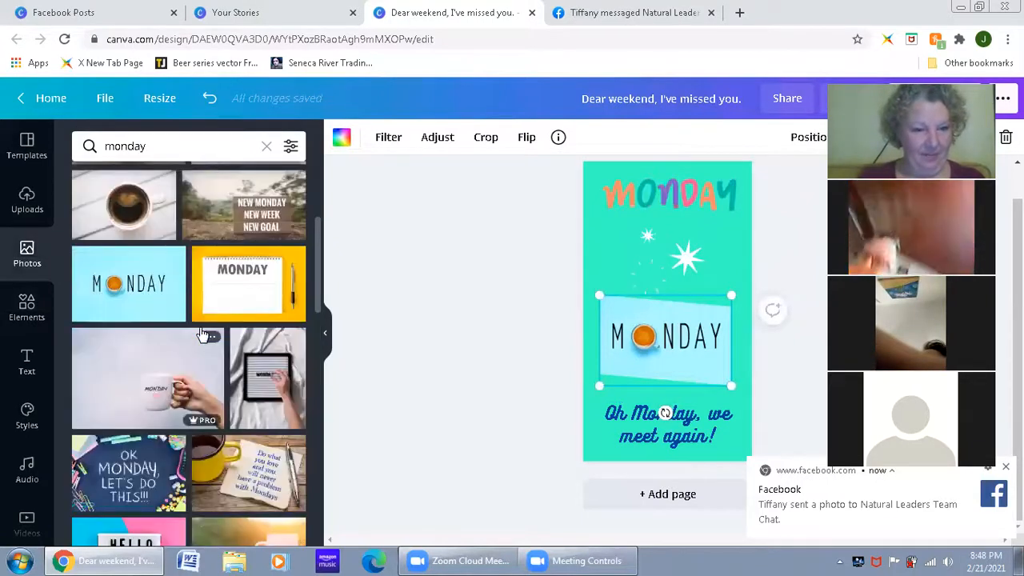
pyautogui.scroll(-1, 132, 413)
pyautogui.moveTo(531, 376); pyautogui.dragTo(657, 334)
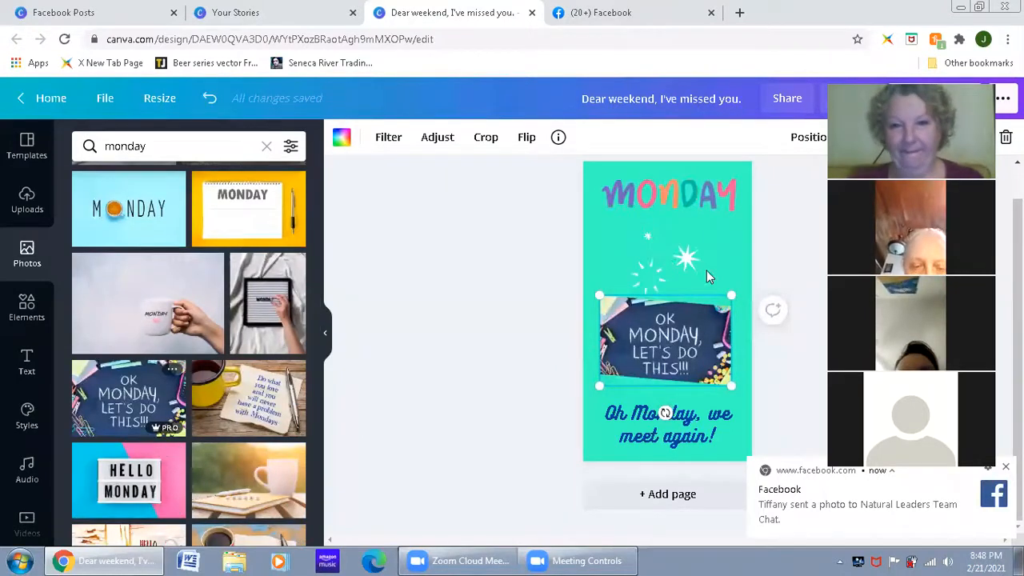
# Step: Shrink and tilt the starburst sticker, placing it under the left part of the MONDAY sticker
pyautogui.click(676, 257)
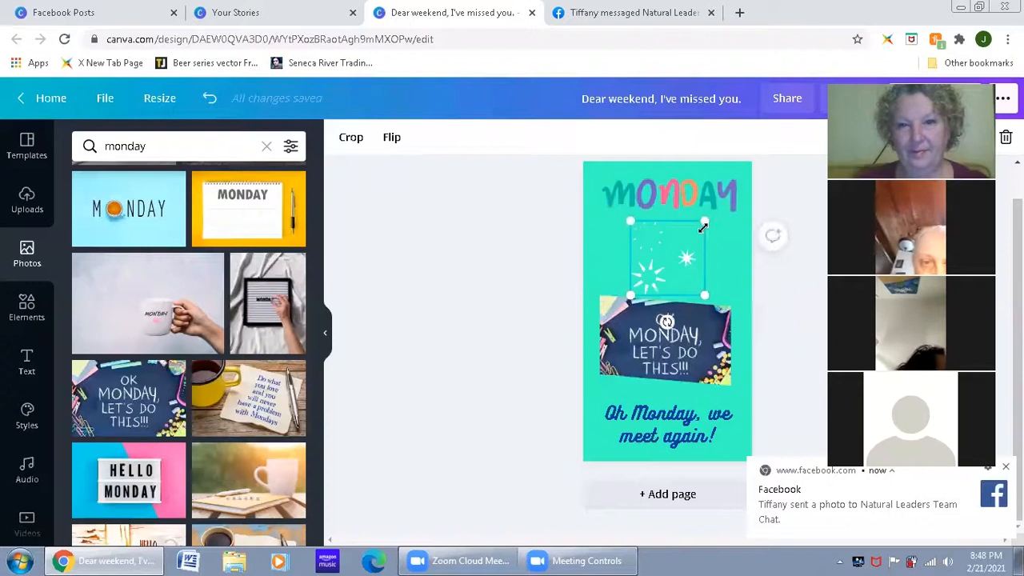
pyautogui.moveTo(705, 220); pyautogui.dragTo(690, 238)
pyautogui.moveTo(671, 271); pyautogui.dragTo(650, 257)
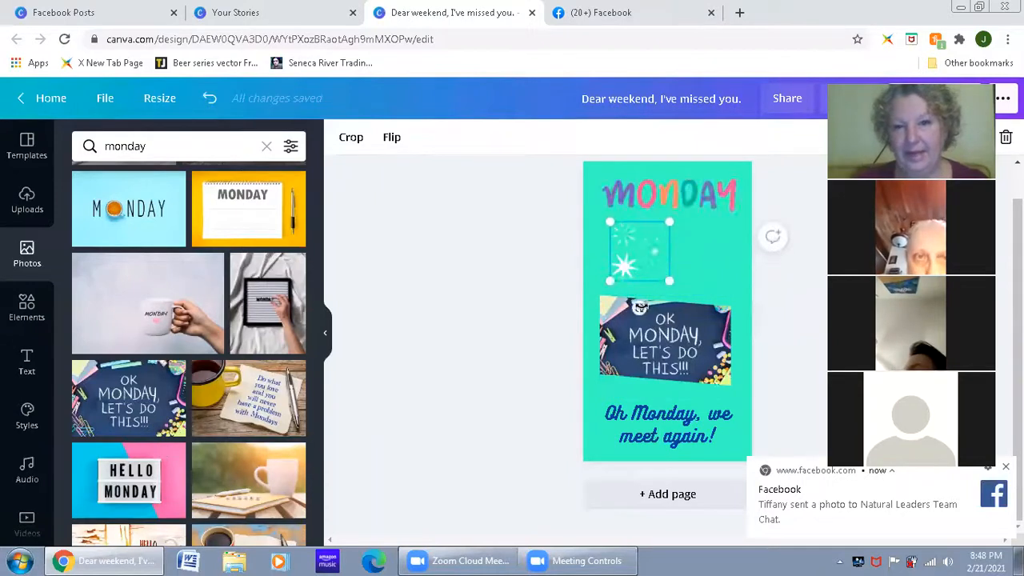
pyautogui.moveTo(640, 306); pyautogui.dragTo(664, 300)
pyautogui.click(696, 199)
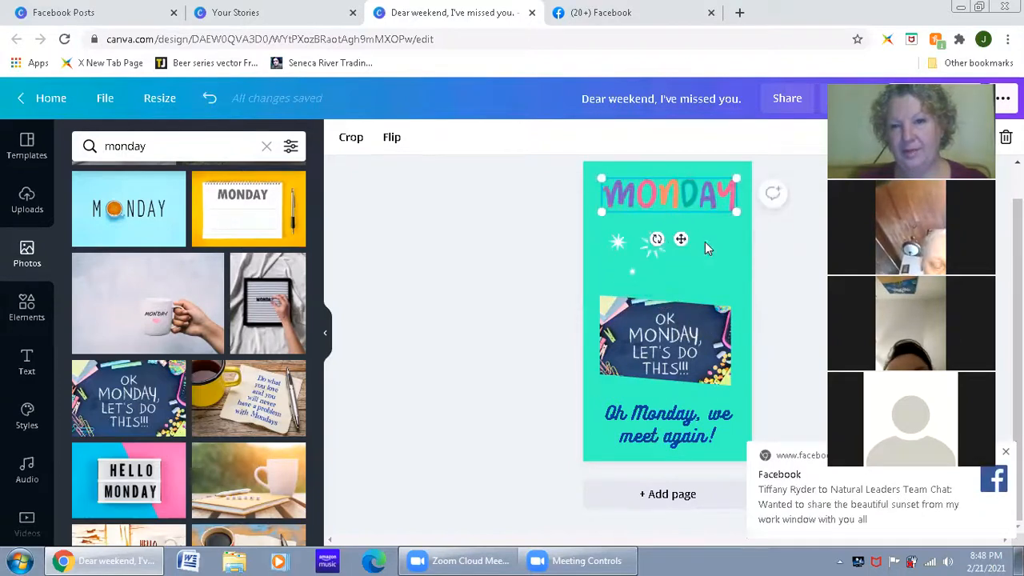
pyautogui.moveTo(657, 238); pyautogui.dragTo(629, 252)
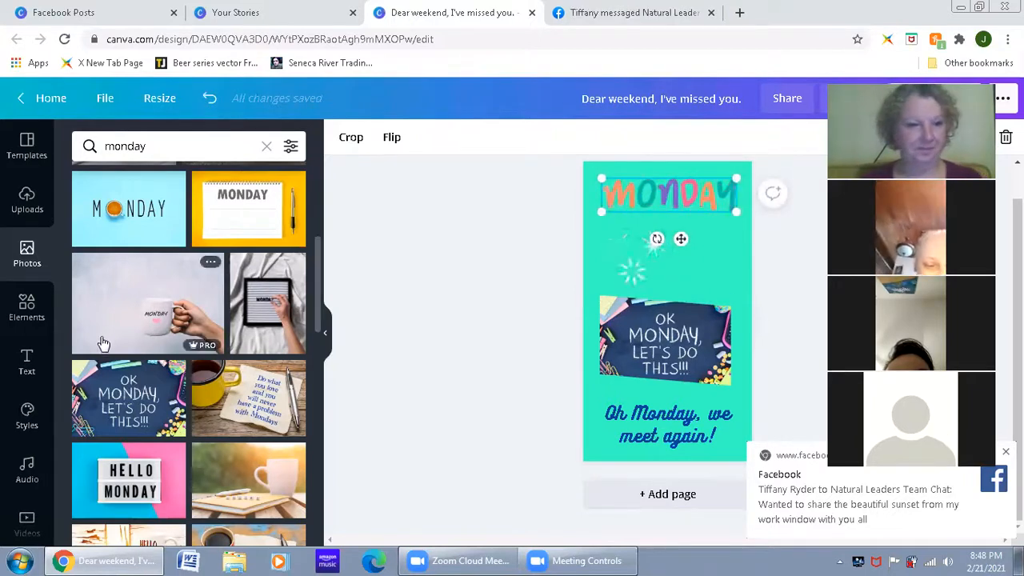
# Step: Add the animated confetti streamers sticker from the Stickers elements to the design
pyautogui.click(32, 318)
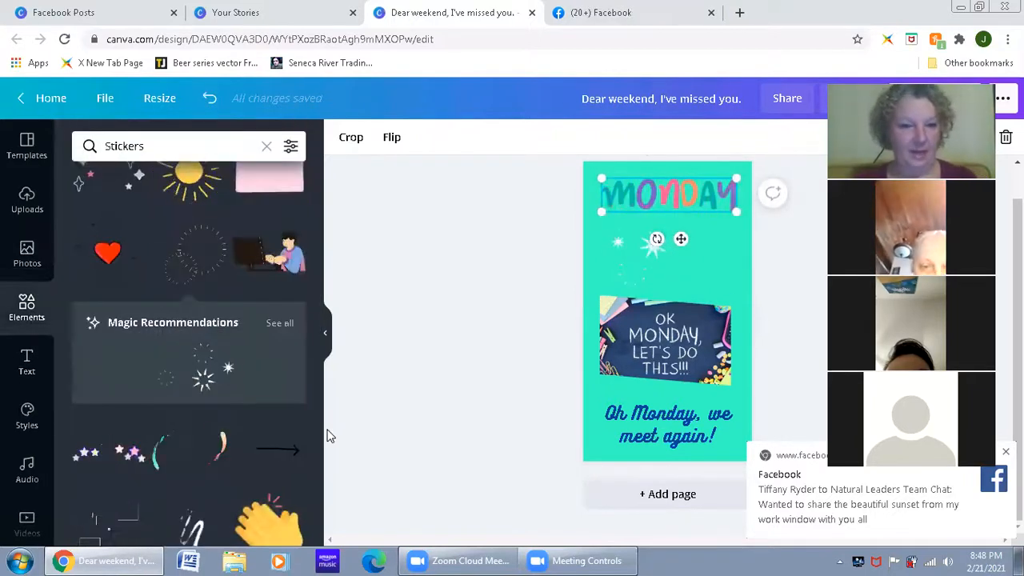
pyautogui.scroll(-1, 238, 413)
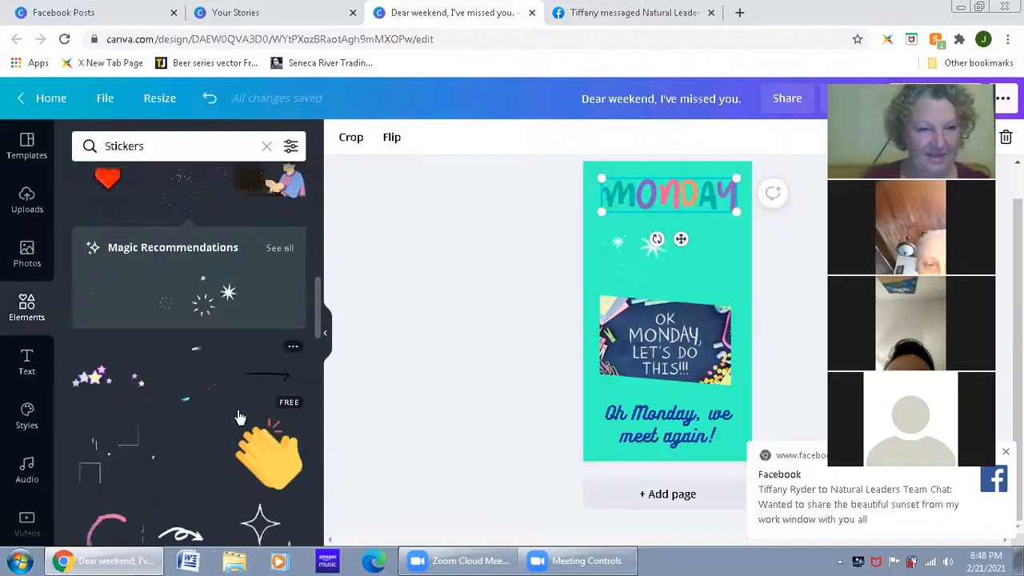
pyautogui.scroll(-3, 237, 416)
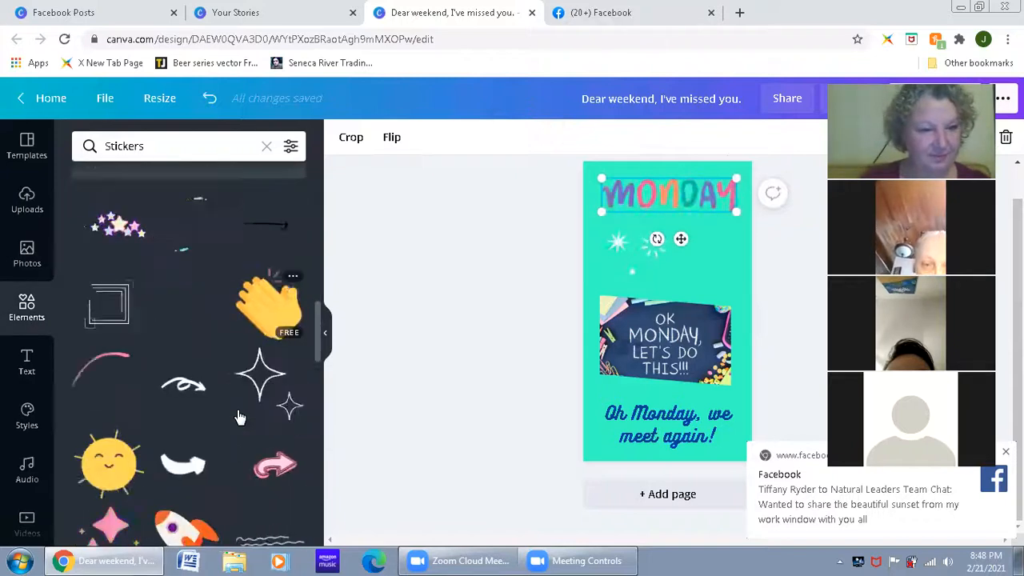
pyautogui.scroll(-1, 238, 416)
pyautogui.scroll(-1, 238, 416)
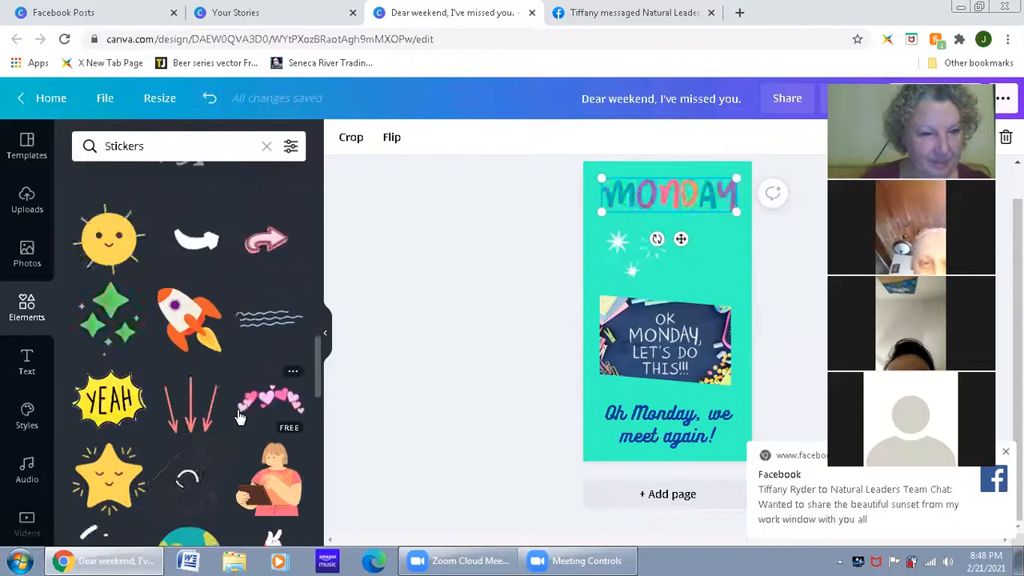
pyautogui.scroll(-1, 239, 416)
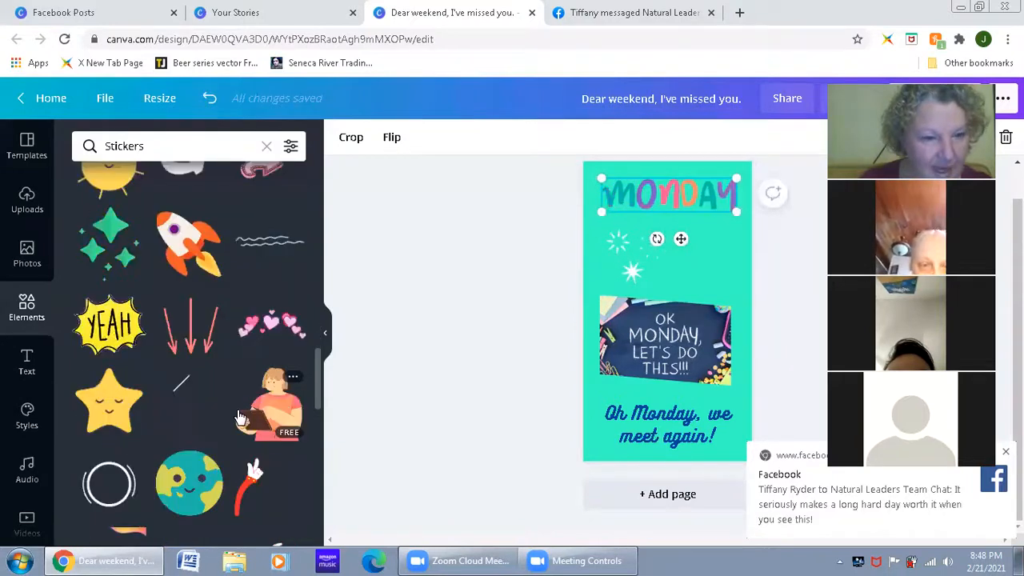
pyautogui.scroll(-2, 239, 416)
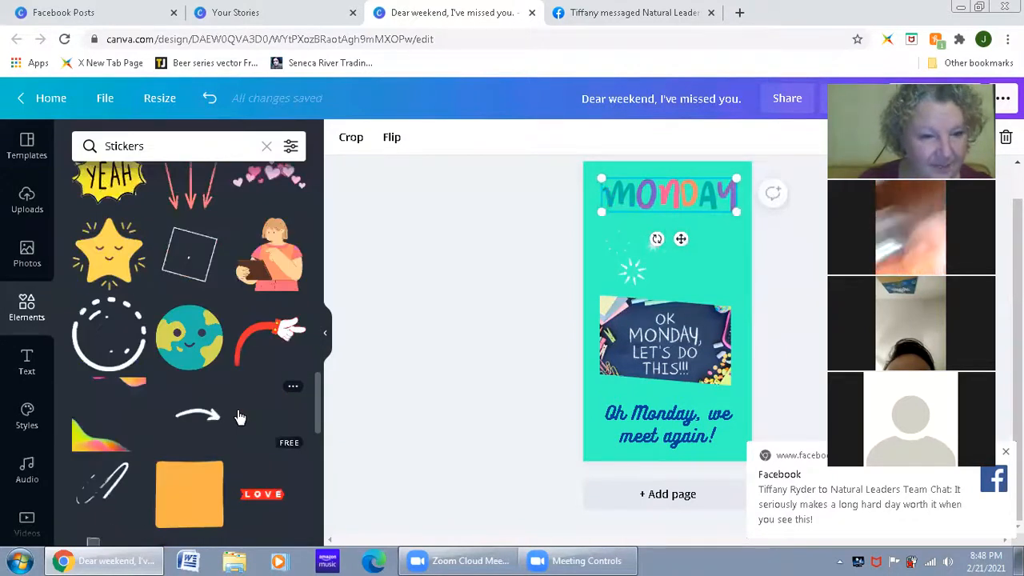
pyautogui.scroll(-3, 238, 416)
pyautogui.scroll(-1, 239, 416)
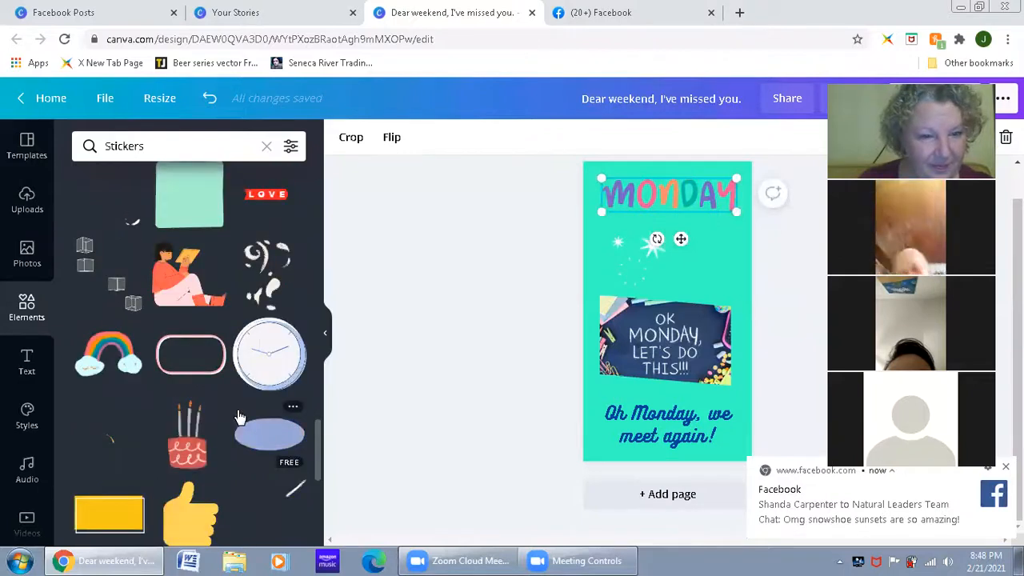
pyautogui.scroll(-3, 238, 416)
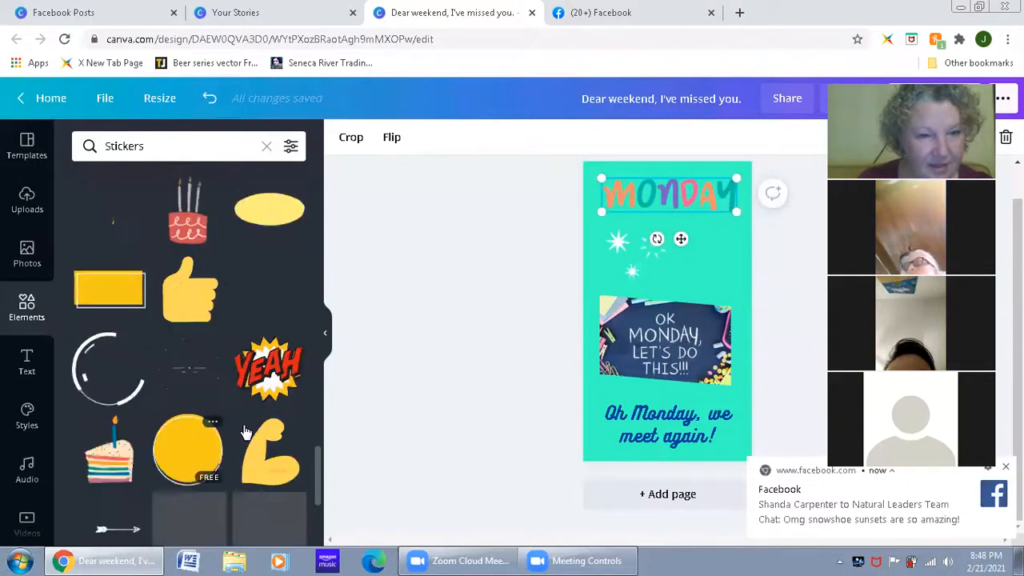
pyautogui.scroll(-1, 245, 432)
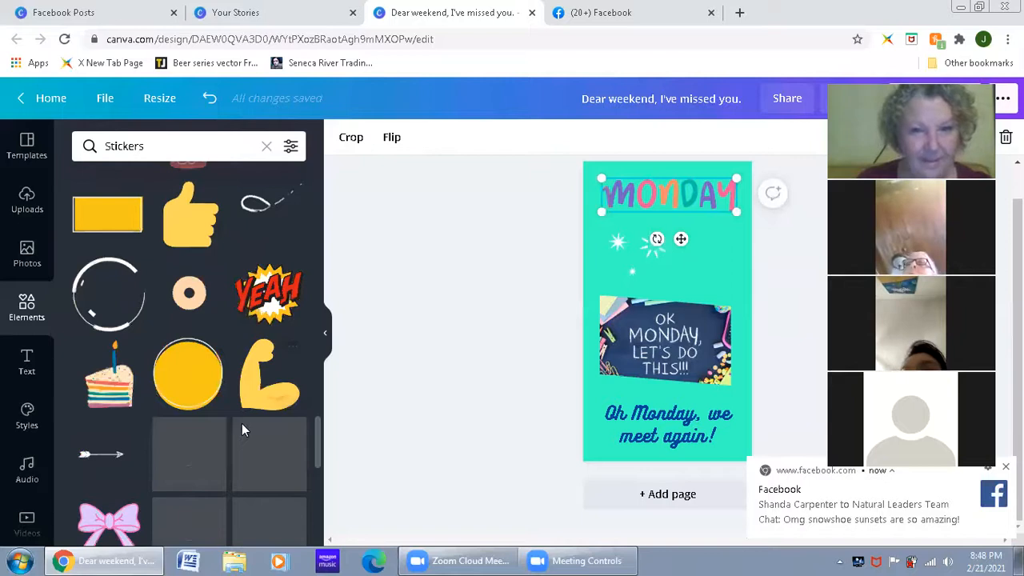
pyautogui.scroll(-3, 242, 424)
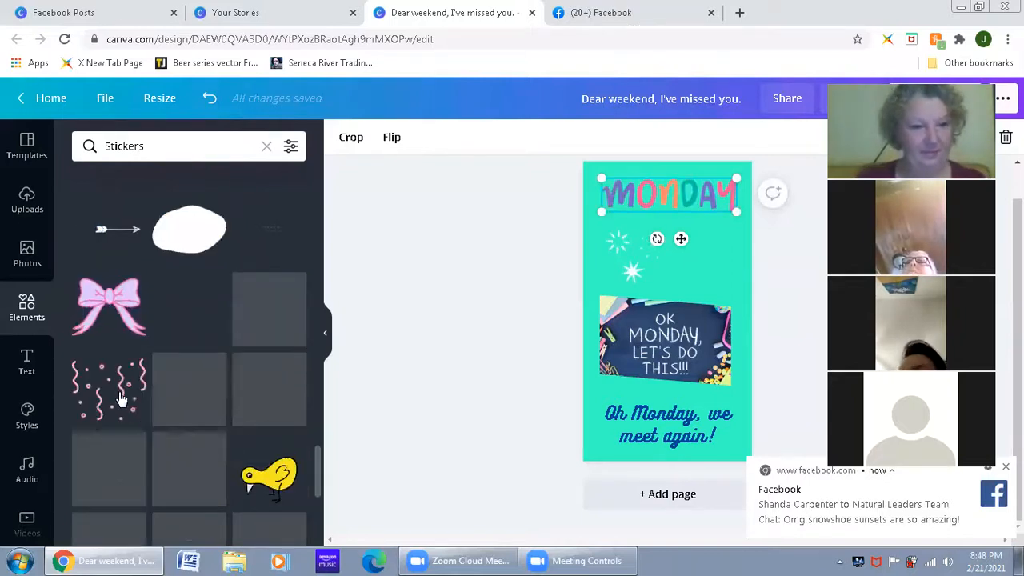
pyautogui.click(698, 285)
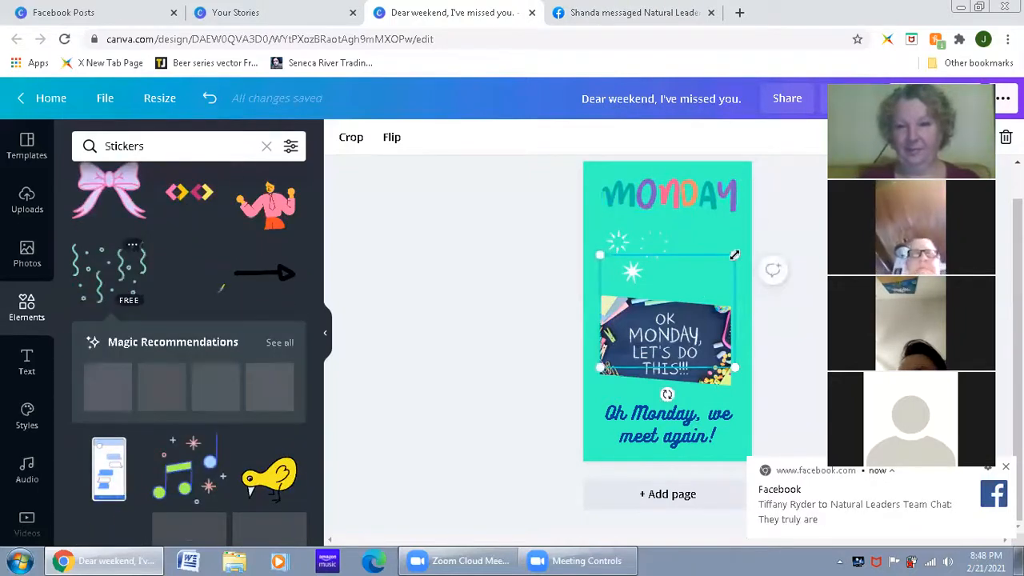
# Step: Shrink the confetti sticker to about half the photo's width and place it right of the starbursts, between the MONDAY sticker and the photo
pyautogui.moveTo(717, 276); pyautogui.dragTo(671, 330)
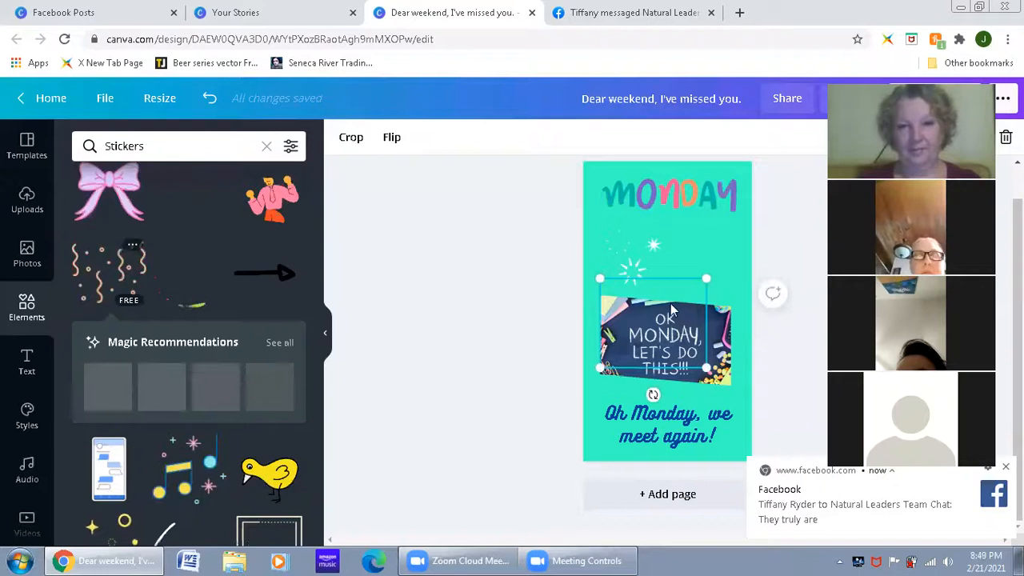
pyautogui.moveTo(745, 242); pyautogui.dragTo(775, 218)
pyautogui.moveTo(736, 245); pyautogui.dragTo(730, 250)
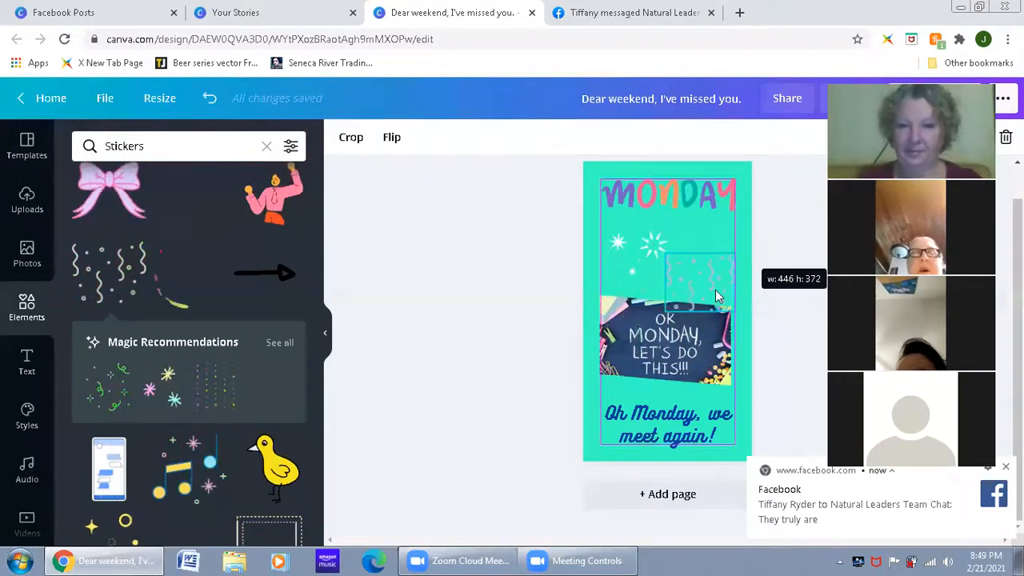
pyautogui.moveTo(713, 286); pyautogui.dragTo(721, 258)
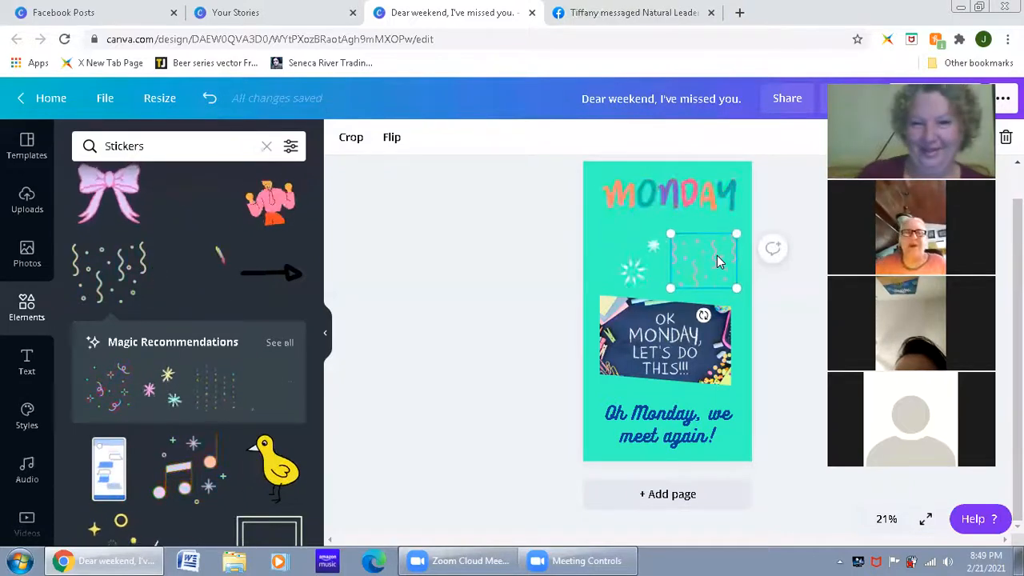
pyautogui.click(787, 364)
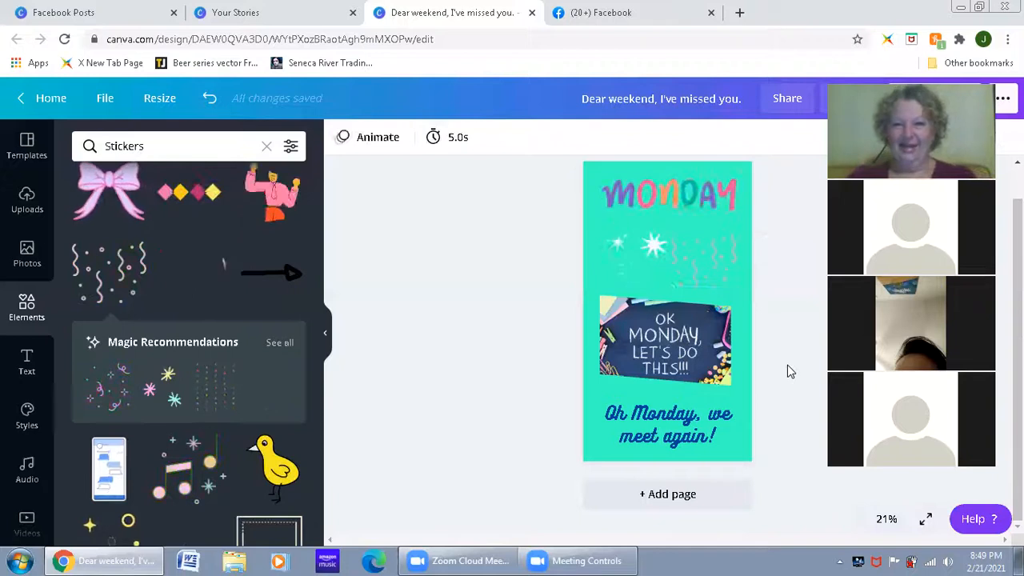